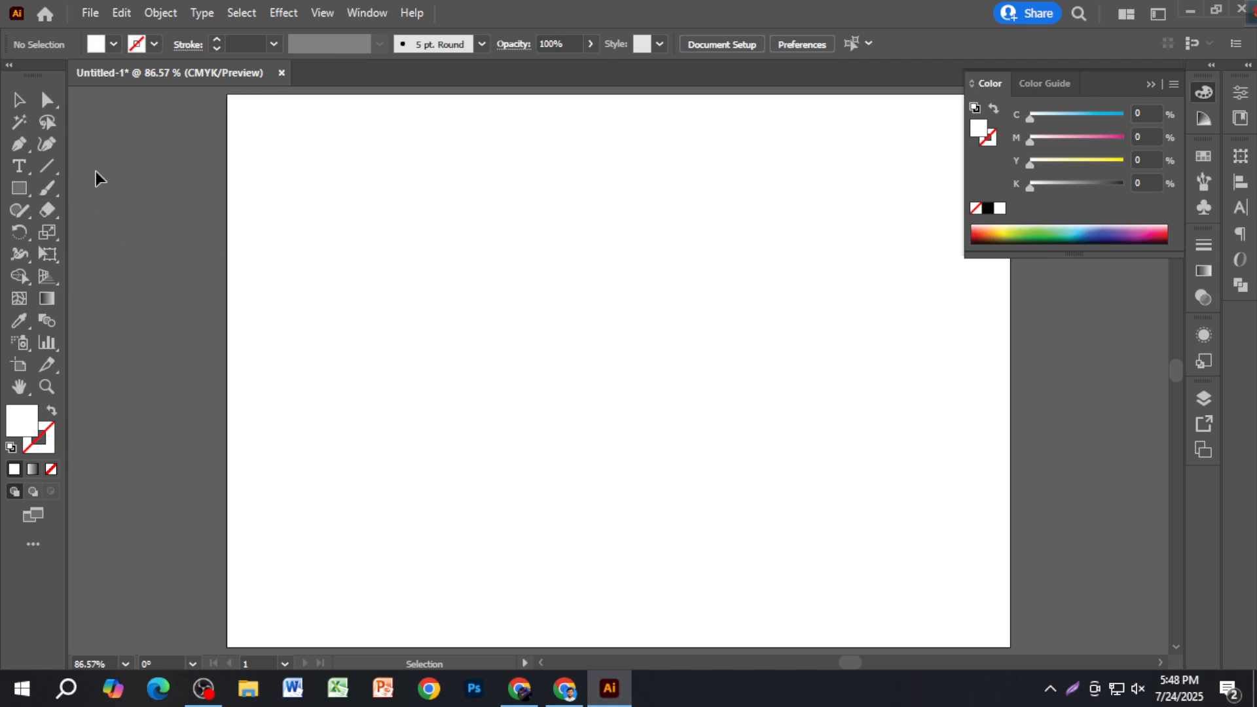
{"action": "left_click_drag", "start_coordinate": [369, 309], "coordinate": [502, 343]}
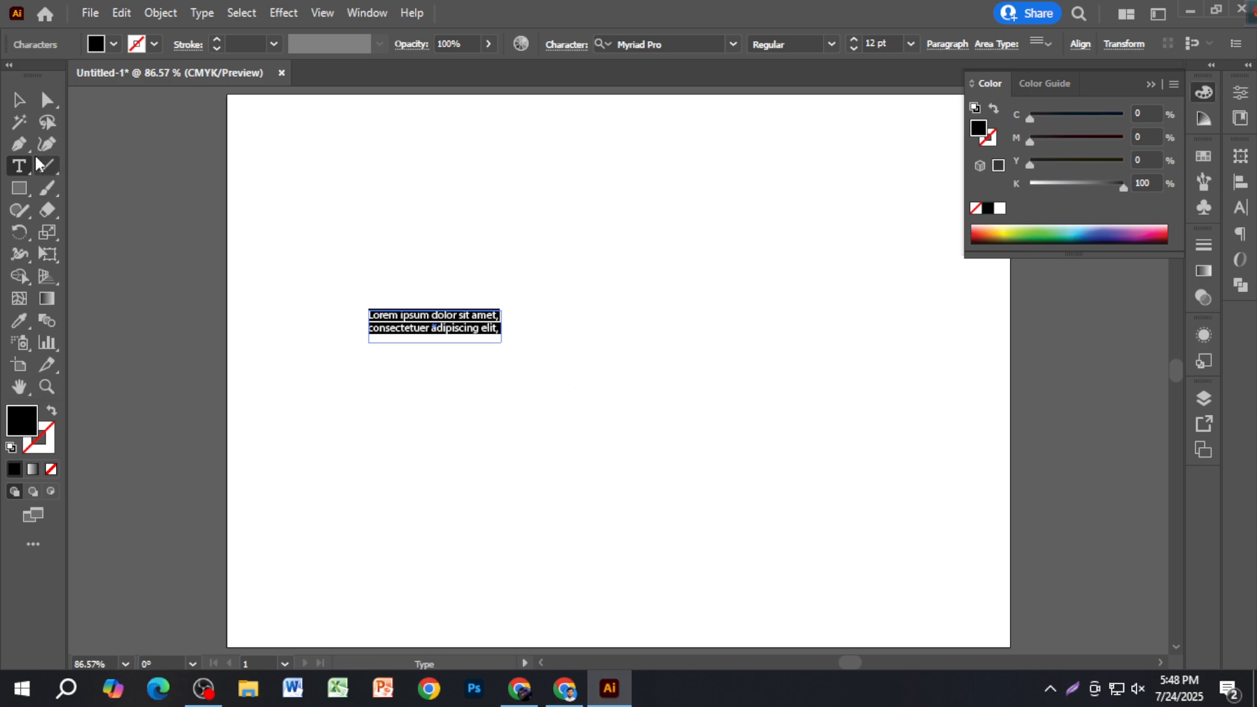
{"action": "key", "text": "Escape"}
{"action": "key", "text": "Delete"}
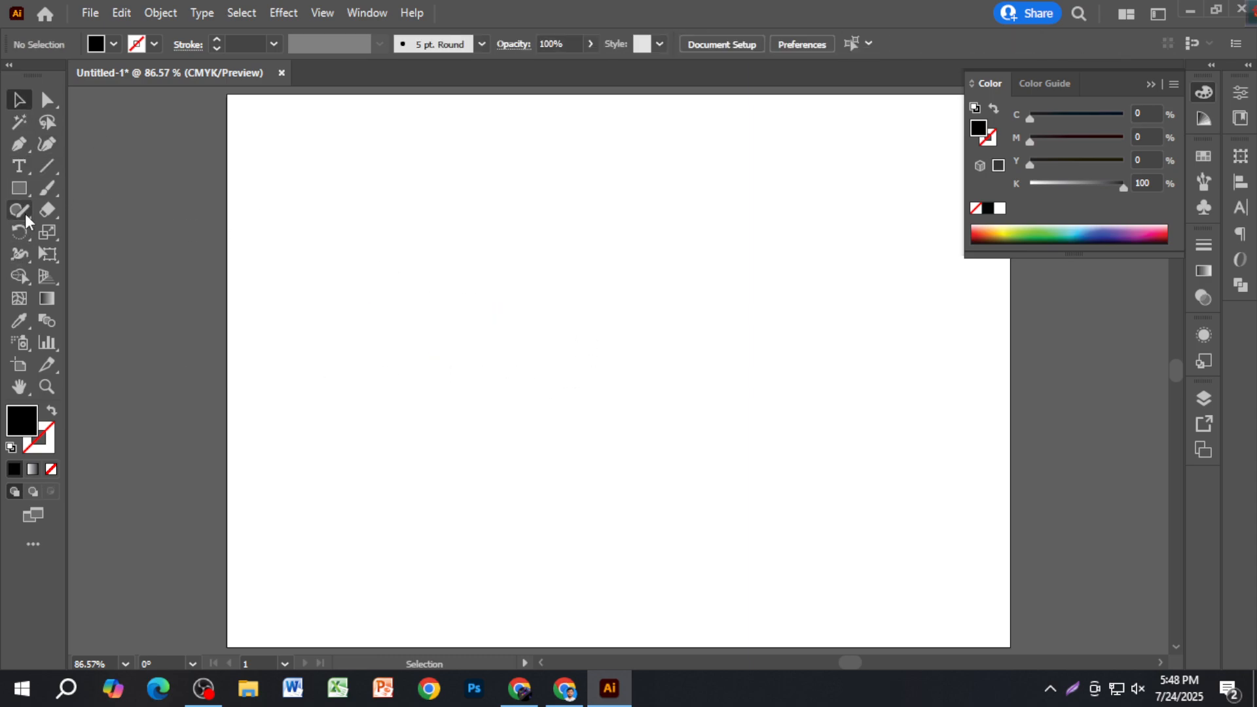
Add the point text "AMR" near the middle of the artboard.
{"action": "left_click", "coordinate": [19, 166]}
{"action": "left_click", "coordinate": [534, 338]}
{"action": "triple_click", "coordinate": [549, 338]}
{"action": "type", "text": "AMR"}
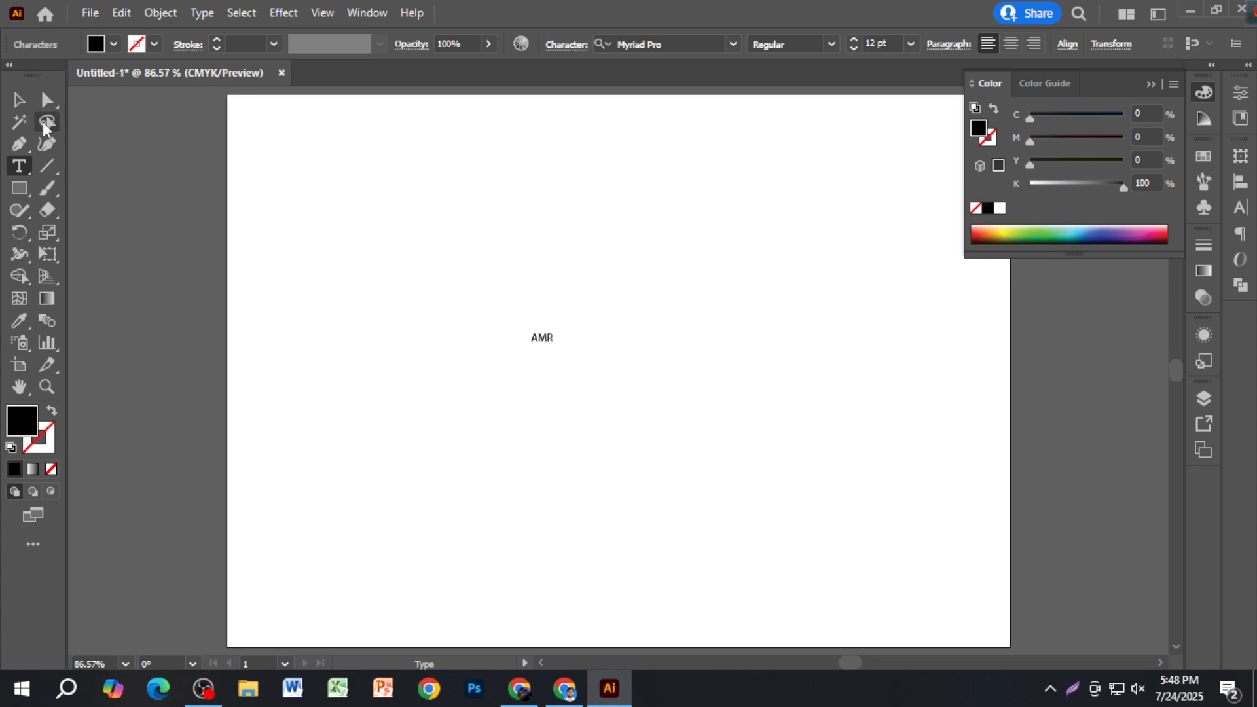
Enlarge the "AMR" text to about 194 pt, place it in the artboard's upper middle, and collapse the colour settings.
{"action": "left_click", "coordinate": [19, 99]}
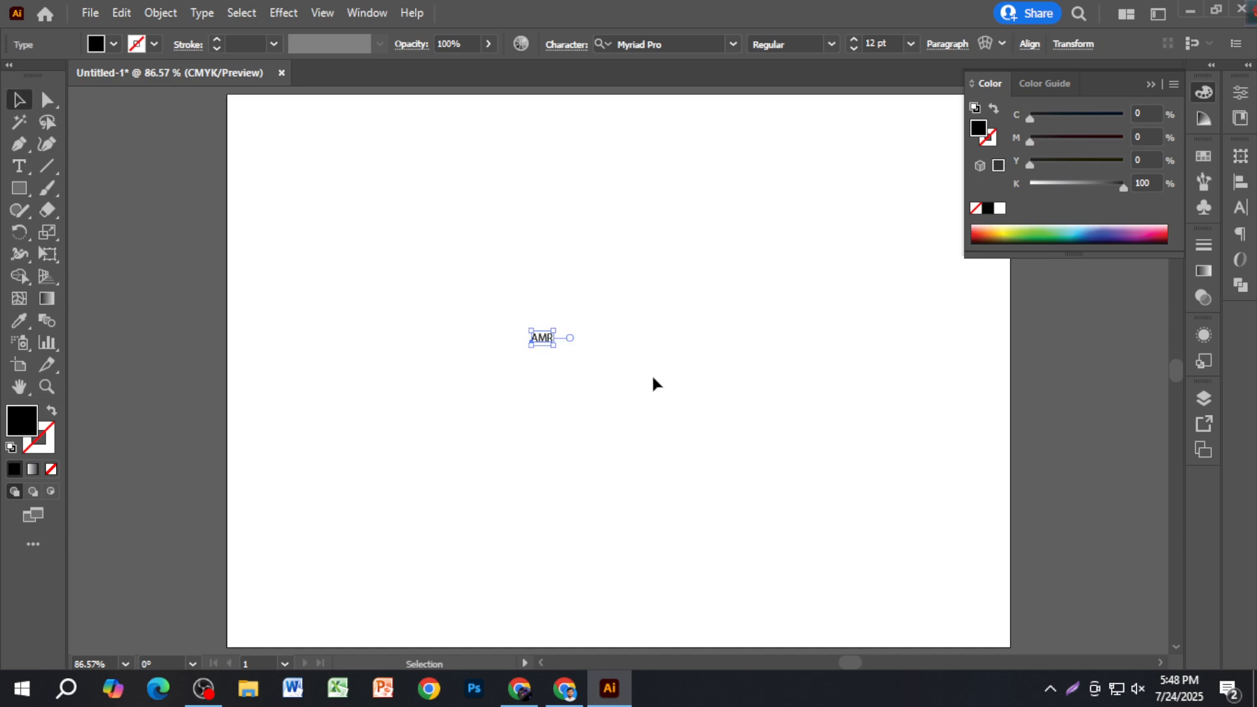
{"action": "left_click_drag", "start_coordinate": [554, 346], "coordinate": [925, 478]}
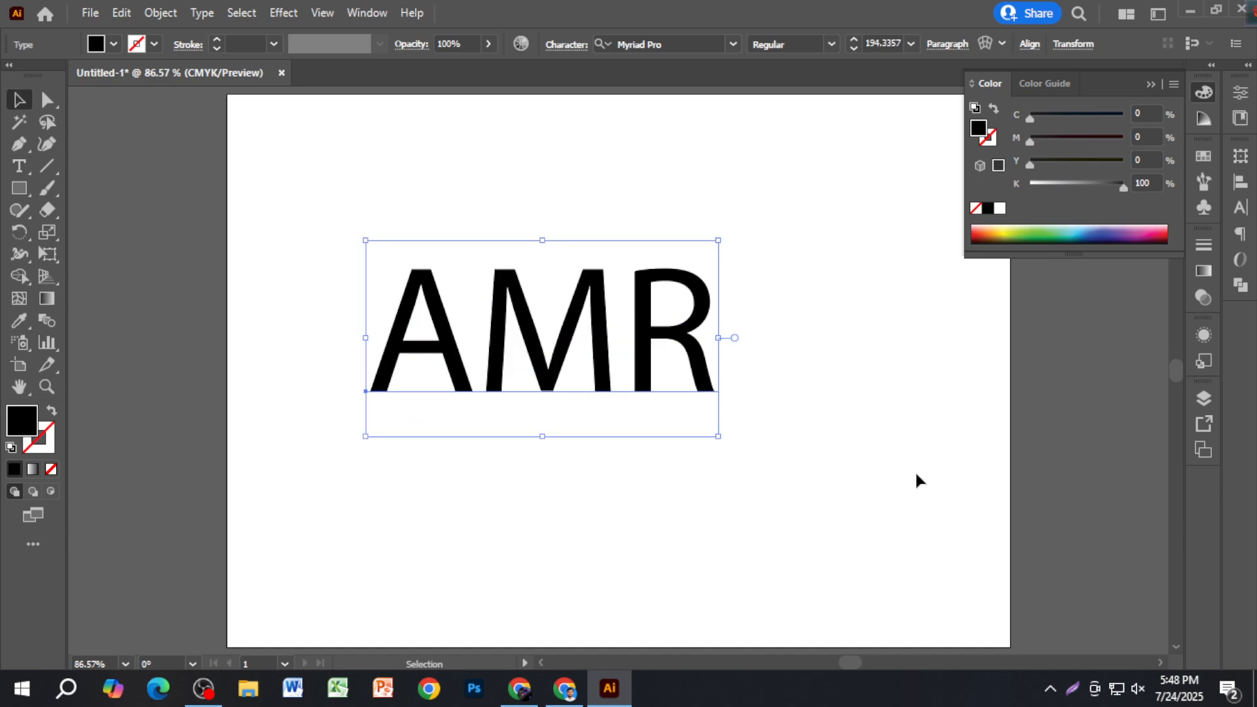
{"action": "left_click", "coordinate": [825, 495]}
{"action": "scroll", "coordinate": [825, 496], "scroll_direction": "up", "scroll_amount": 1}
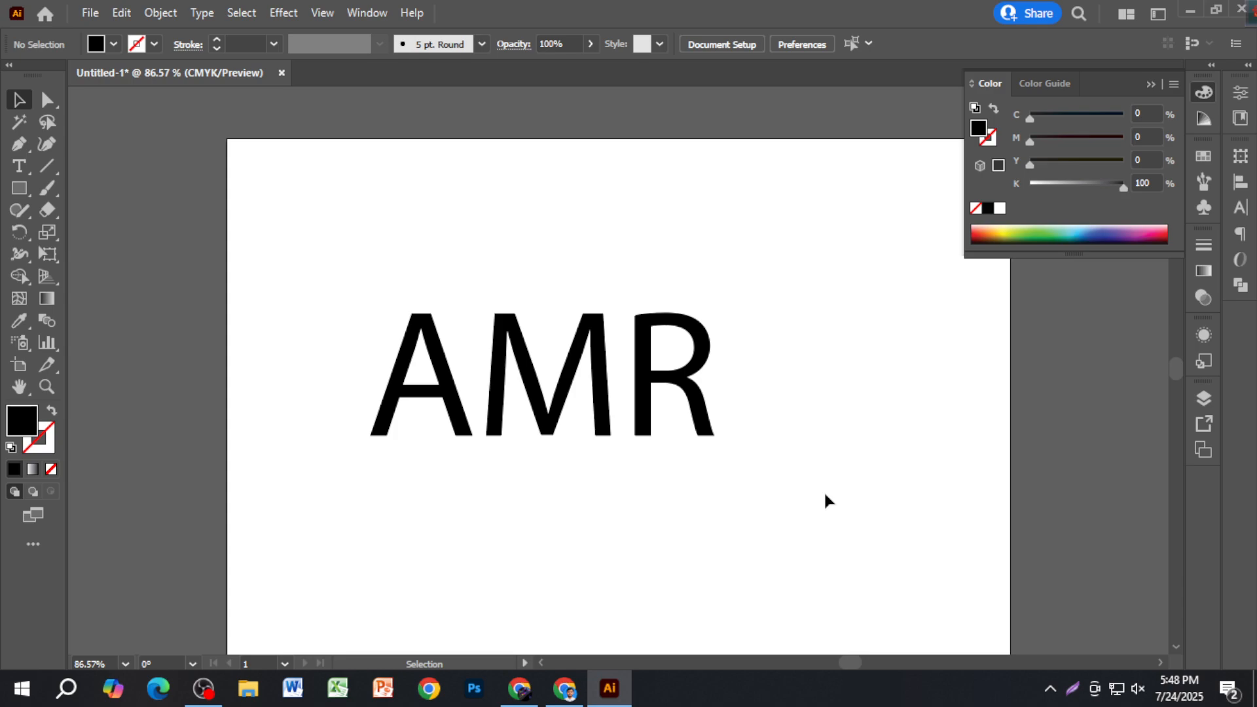
{"action": "left_click_drag", "start_coordinate": [326, 247], "coordinate": [826, 516]}
{"action": "left_click_drag", "start_coordinate": [636, 421], "coordinate": [683, 380]}
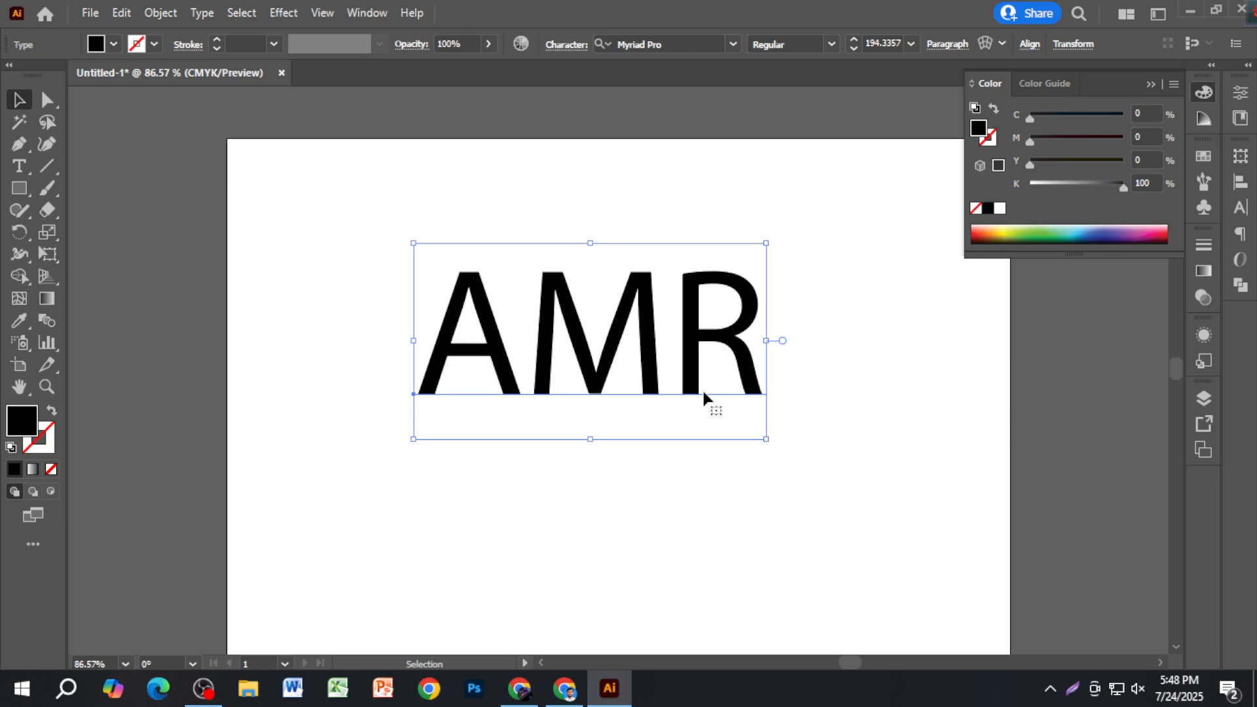
{"action": "left_click", "coordinate": [1150, 85]}
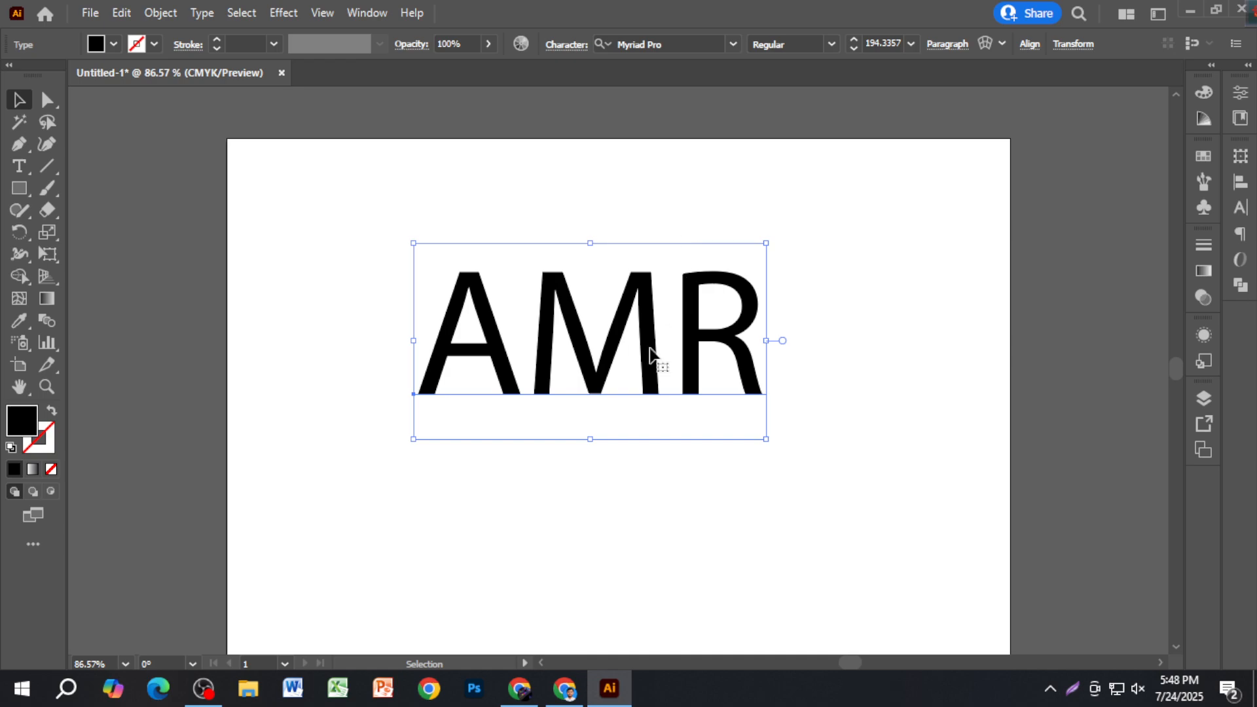
Switch to Chrome and search Google for "logo font", refining the query to "logo font free".
{"action": "left_click", "coordinate": [520, 689]}
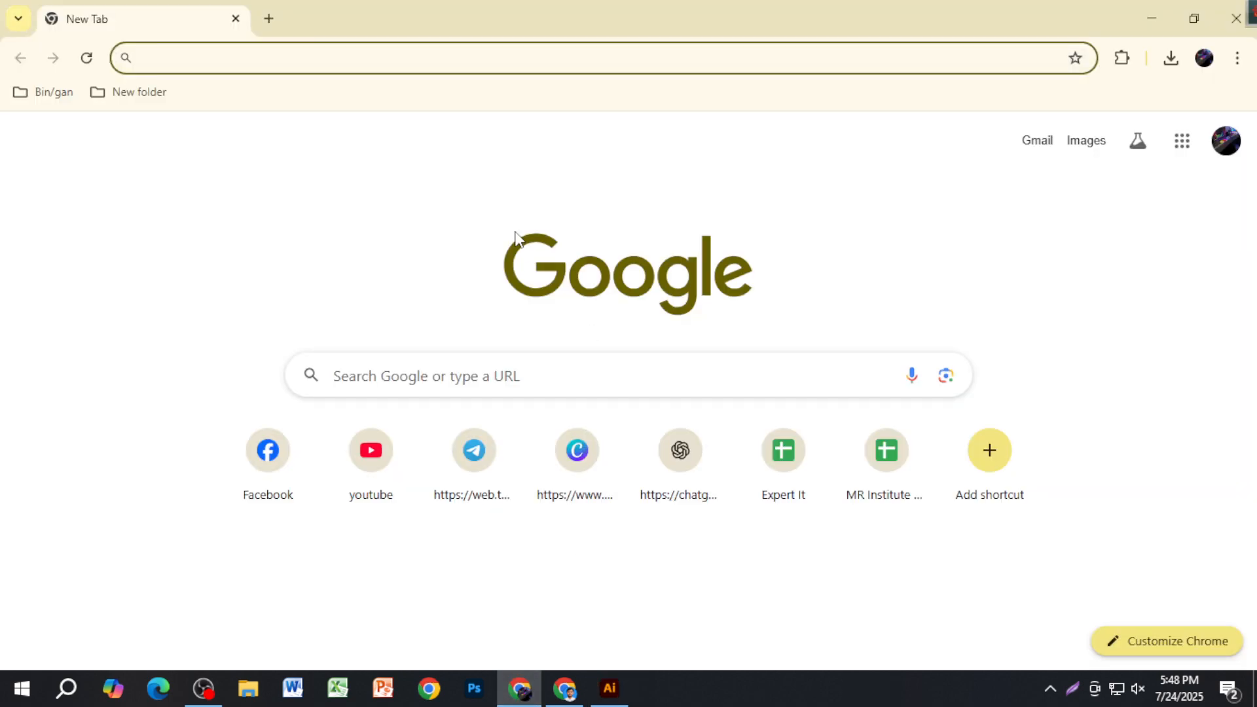
{"action": "type", "text": "logo fon"}
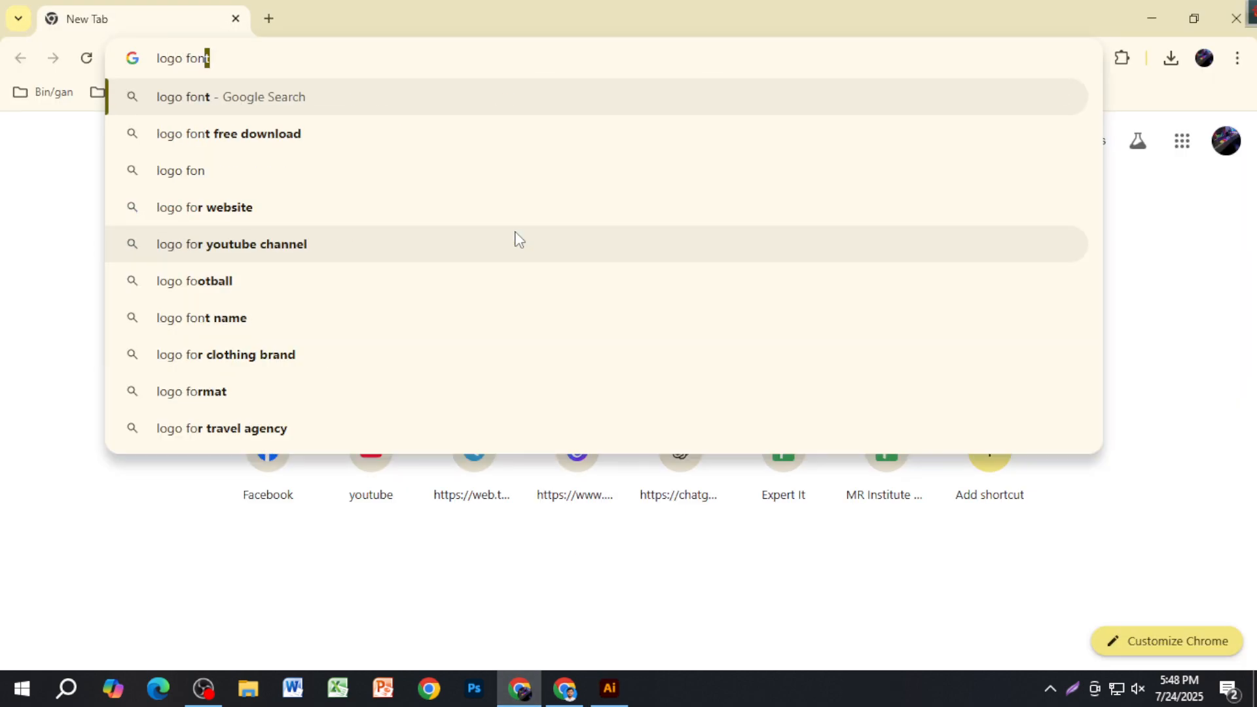
{"action": "key", "text": "Return"}
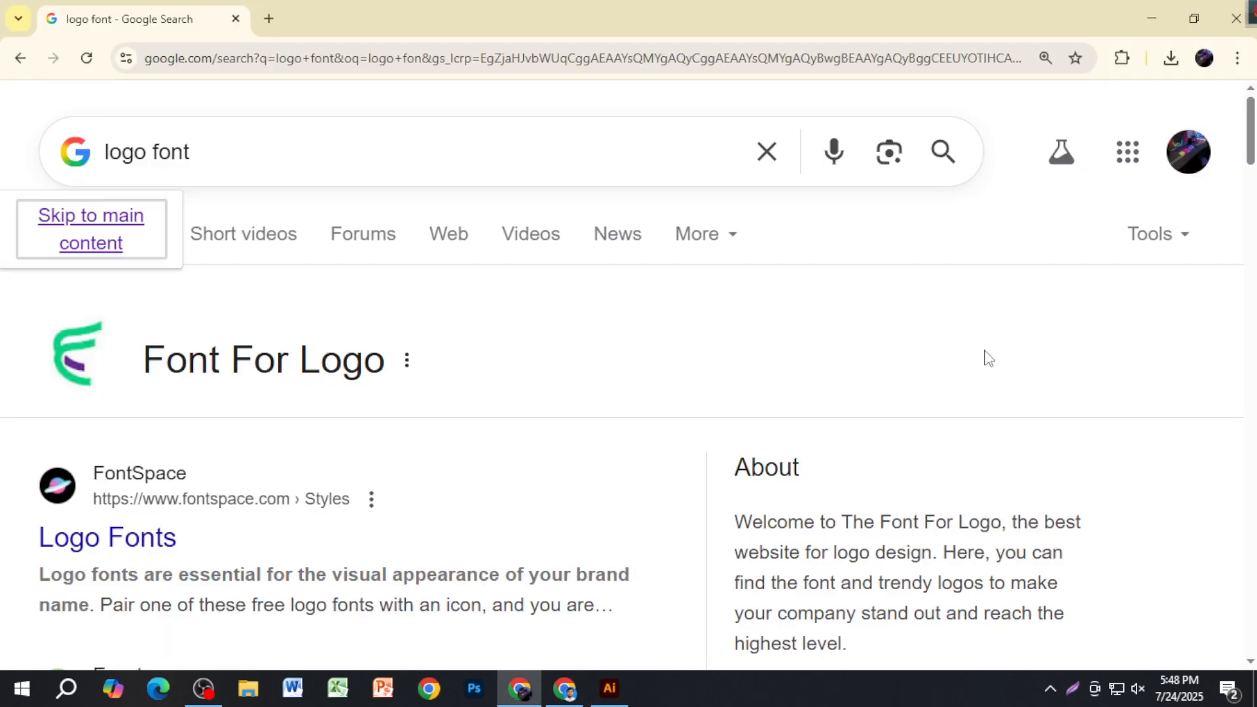
{"action": "left_click", "coordinate": [256, 149]}
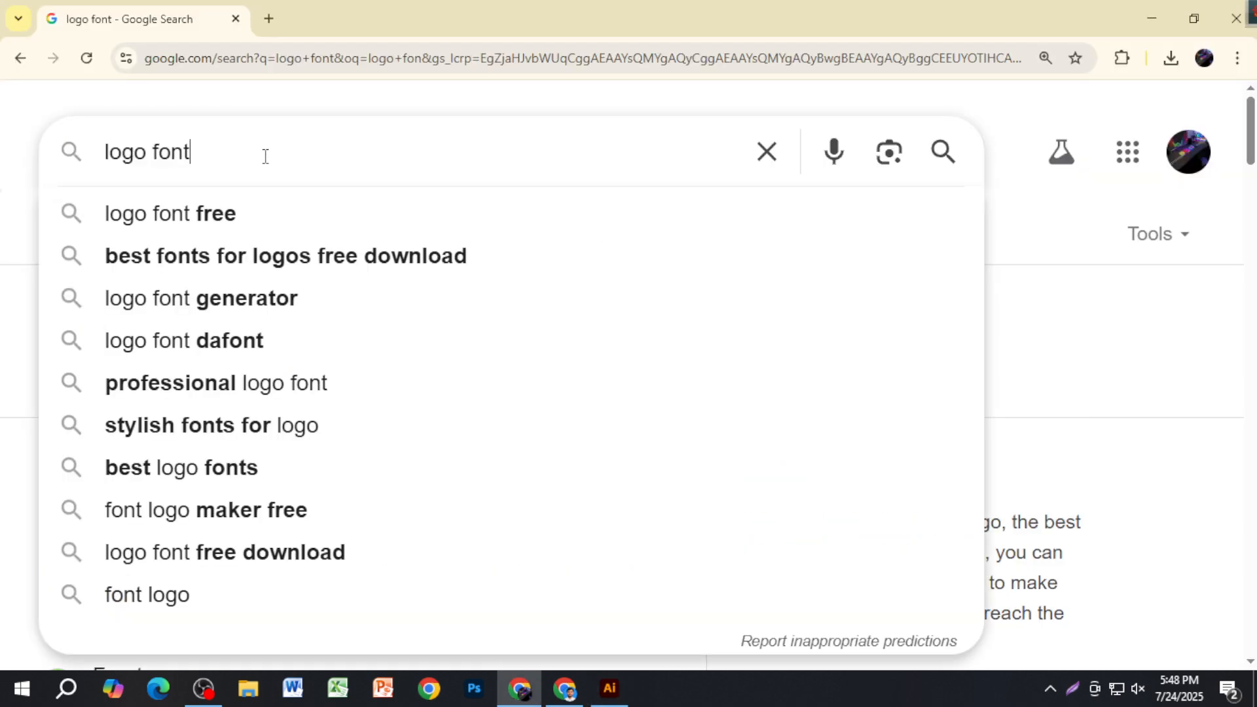
{"action": "left_click", "coordinate": [282, 215]}
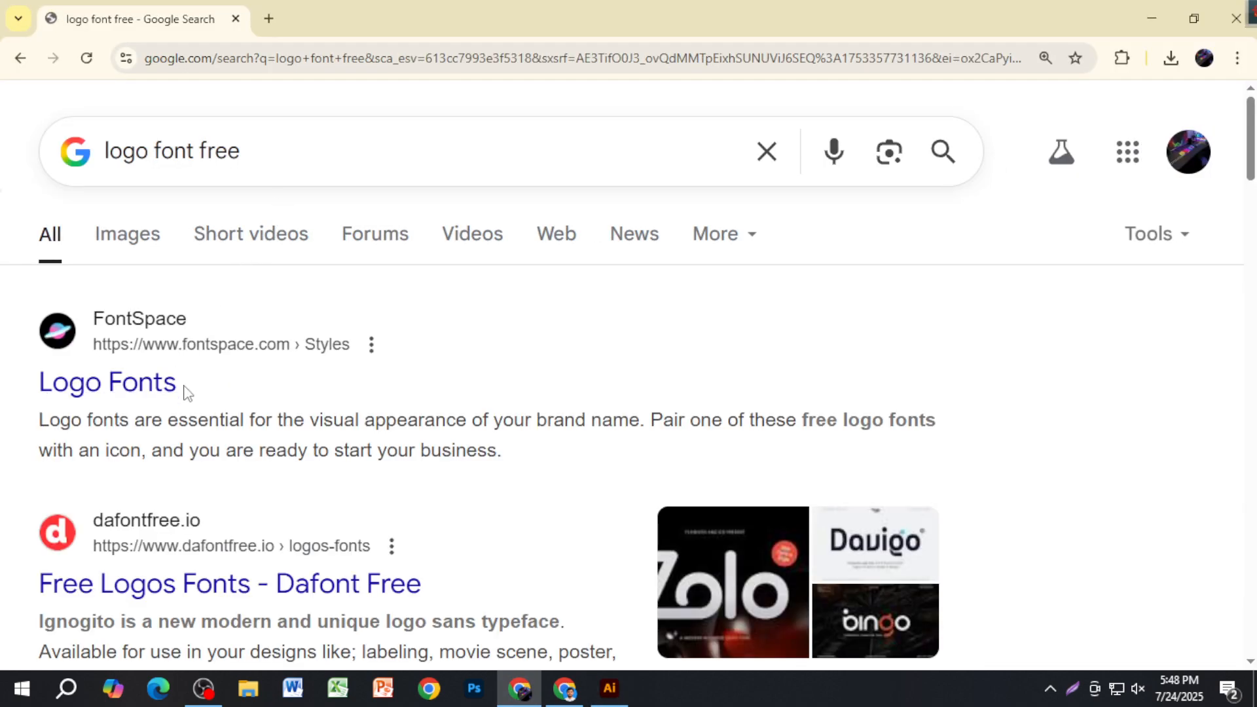
Open the Dafont Free, FontSpace and 1001 Fonts search results in separate background tabs.
{"action": "scroll", "coordinate": [239, 525], "scroll_direction": "down", "scroll_amount": 3}
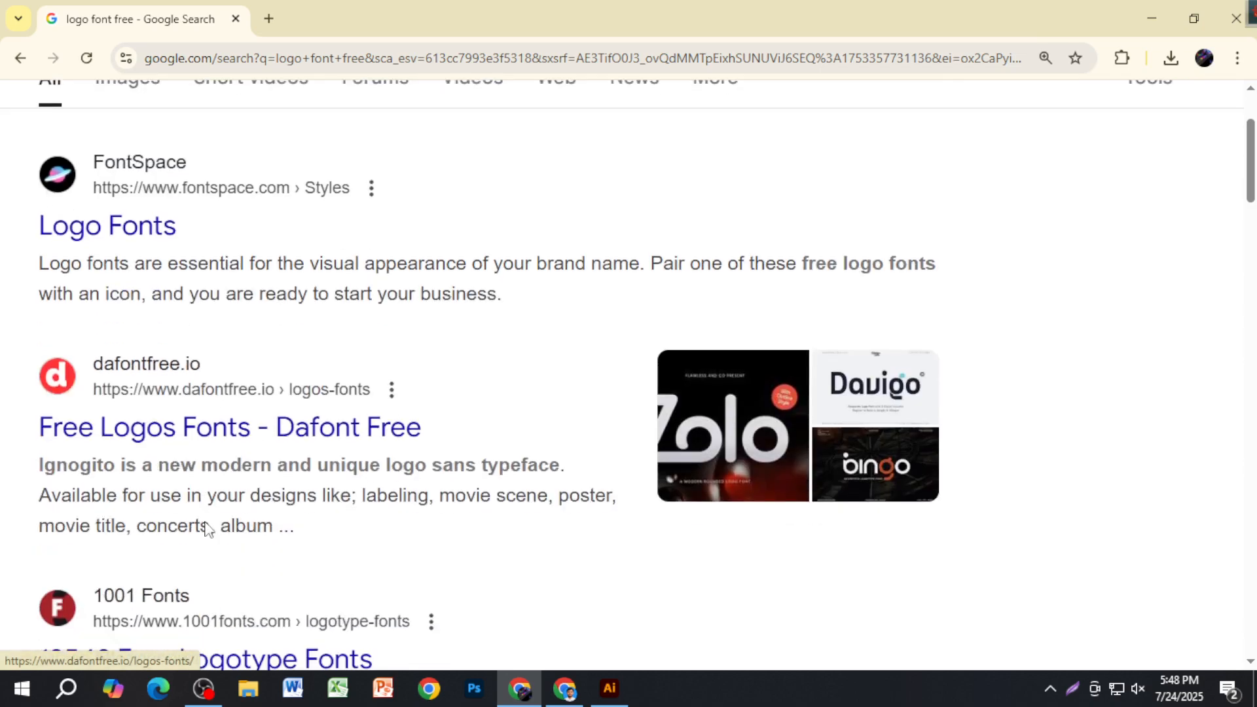
{"action": "left_click", "coordinate": [213, 411], "text": "ctrl"}
{"action": "left_click", "coordinate": [122, 209], "text": "ctrl"}
{"action": "left_click", "coordinate": [262, 630], "text": "ctrl"}
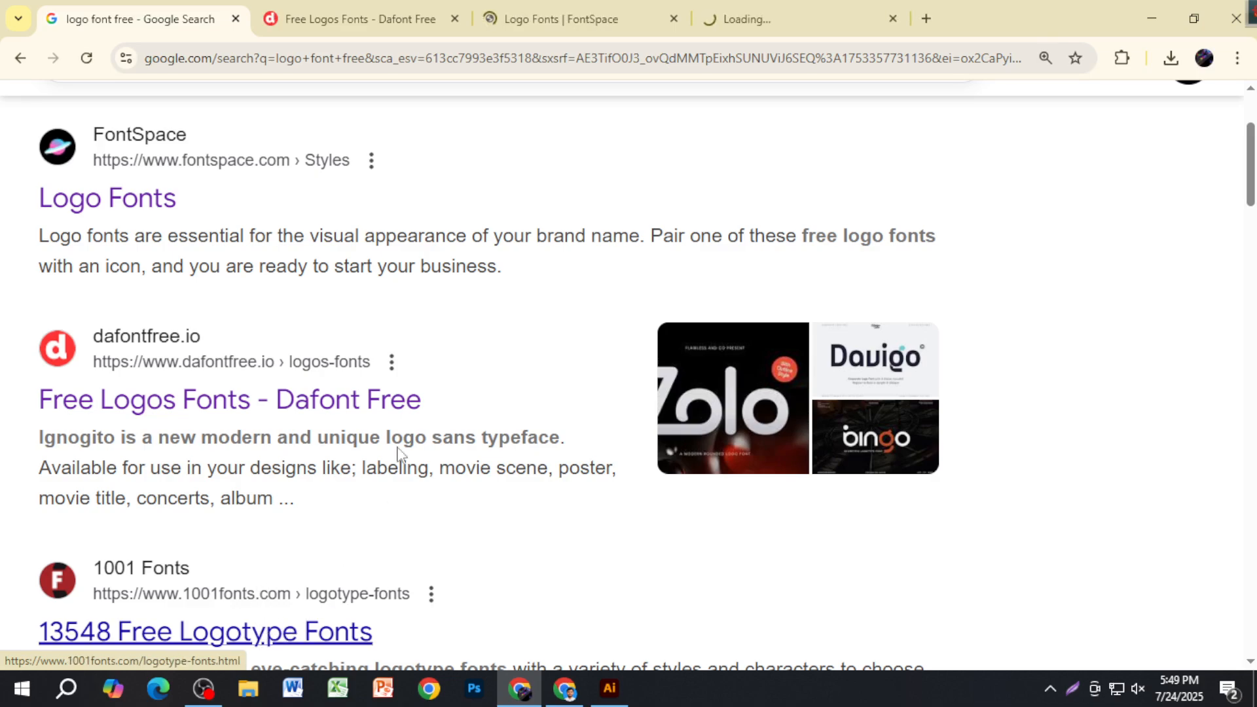
Browse the free logo font previews on the Dafont Free page.
{"action": "left_click", "coordinate": [353, 20]}
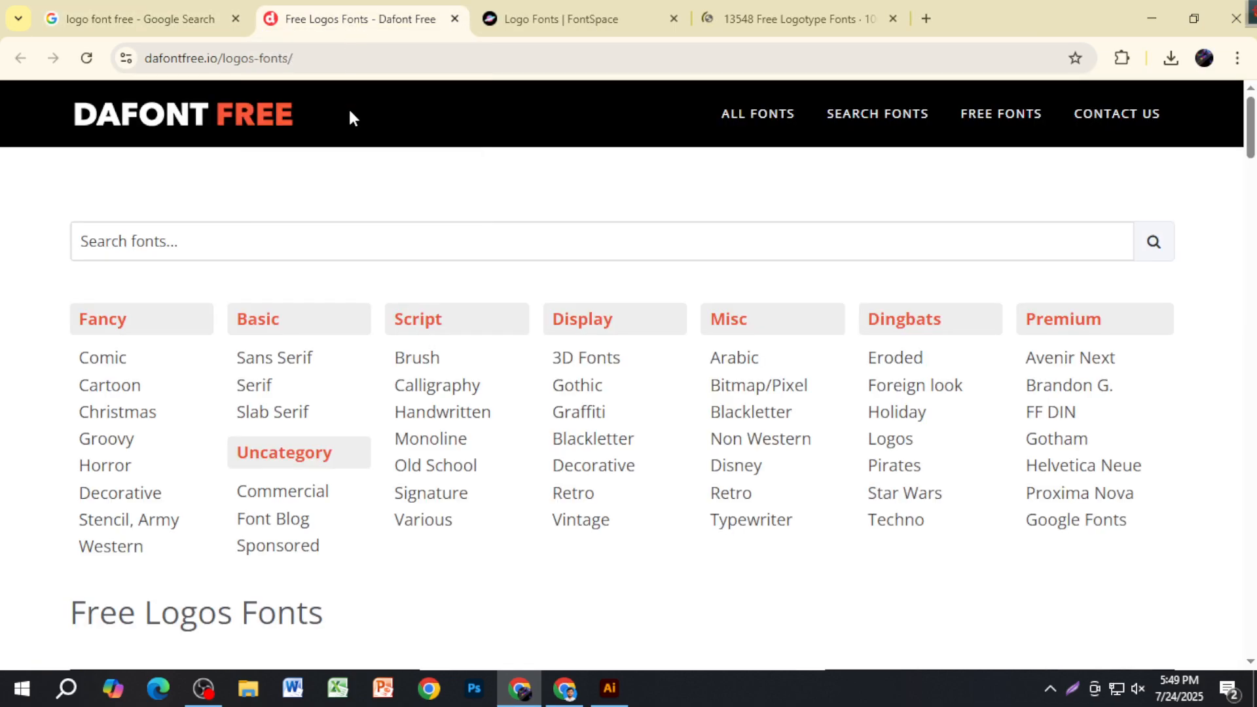
{"action": "scroll", "coordinate": [571, 476], "scroll_direction": "down", "scroll_amount": 1}
{"action": "scroll", "coordinate": [573, 477], "scroll_direction": "down", "scroll_amount": 5}
{"action": "scroll", "coordinate": [576, 478], "scroll_direction": "down", "scroll_amount": 5}
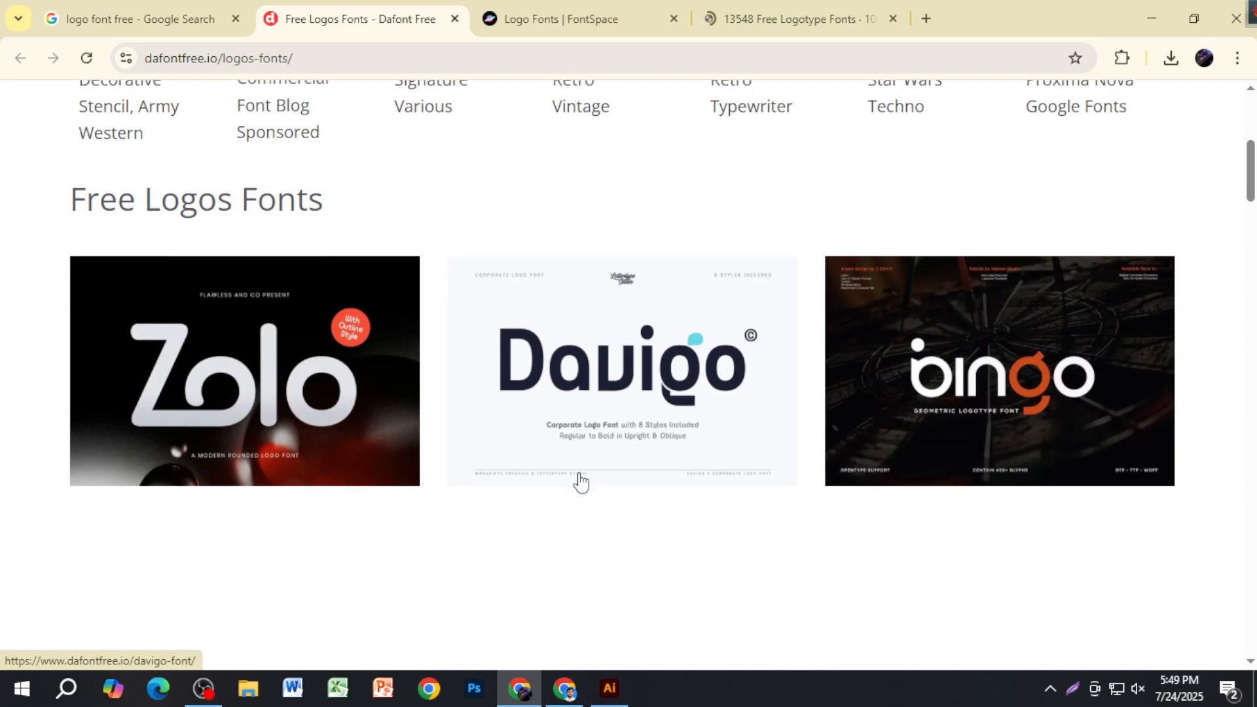
{"action": "scroll", "coordinate": [579, 472], "scroll_direction": "down", "scroll_amount": 5}
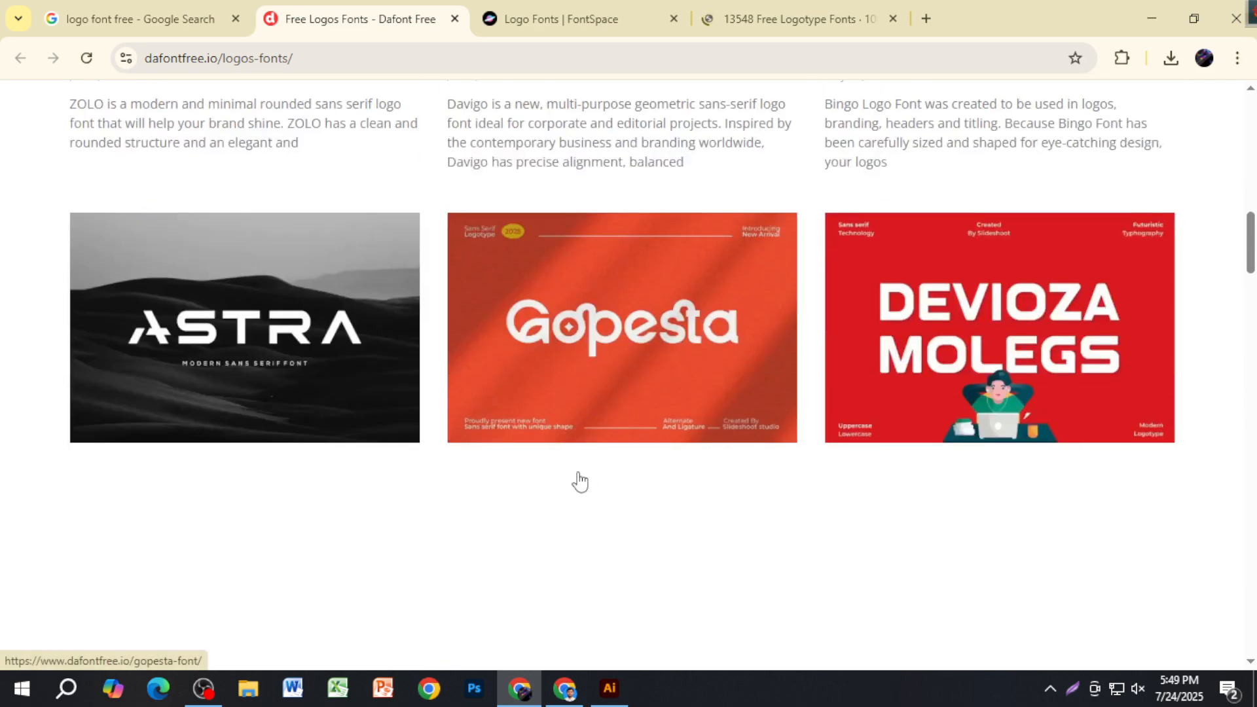
{"action": "scroll", "coordinate": [580, 482], "scroll_direction": "down", "scroll_amount": 8}
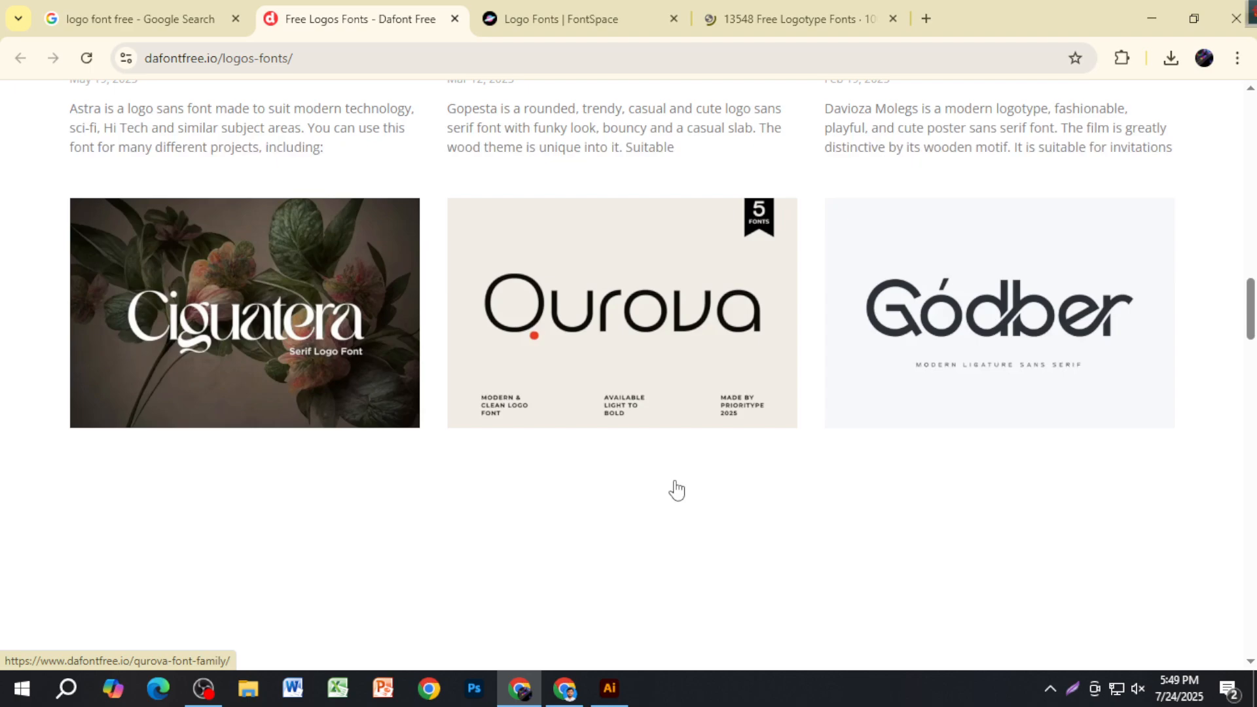
Browse the logo font listings on the FontSpace page.
{"action": "left_click", "coordinate": [546, 32]}
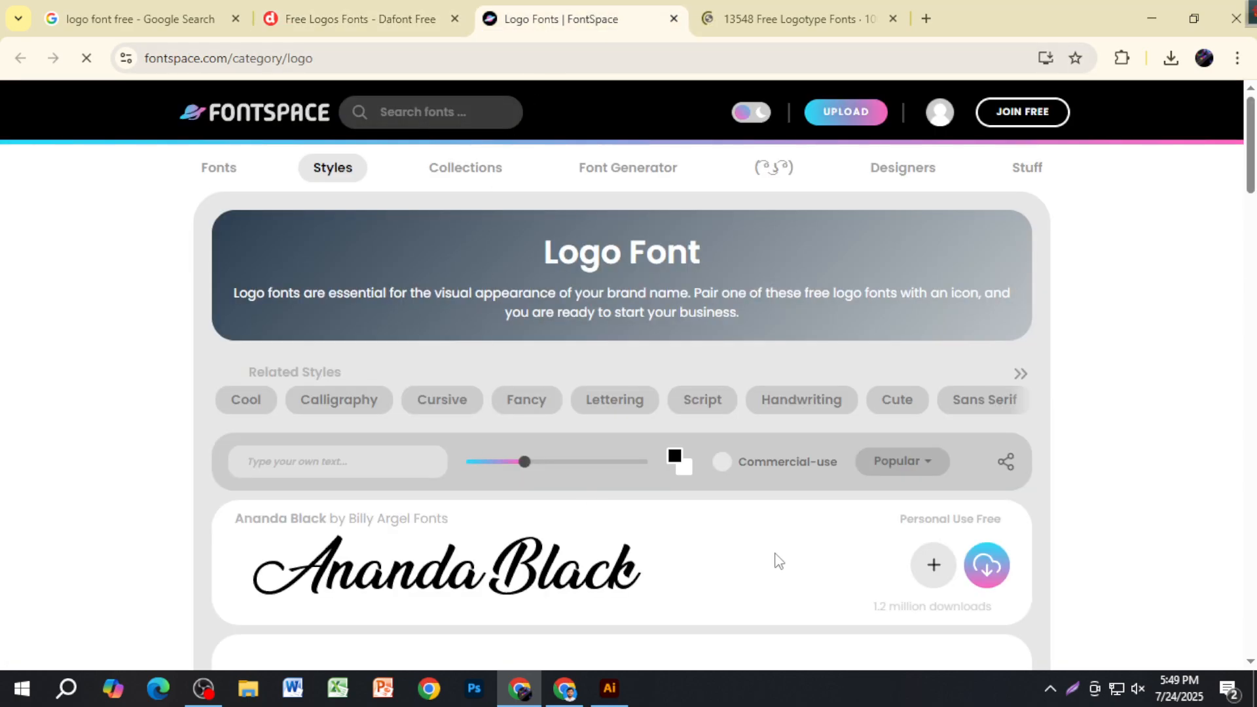
{"action": "scroll", "coordinate": [778, 562], "scroll_direction": "down", "scroll_amount": 3}
{"action": "scroll", "coordinate": [719, 562], "scroll_direction": "down", "scroll_amount": 5}
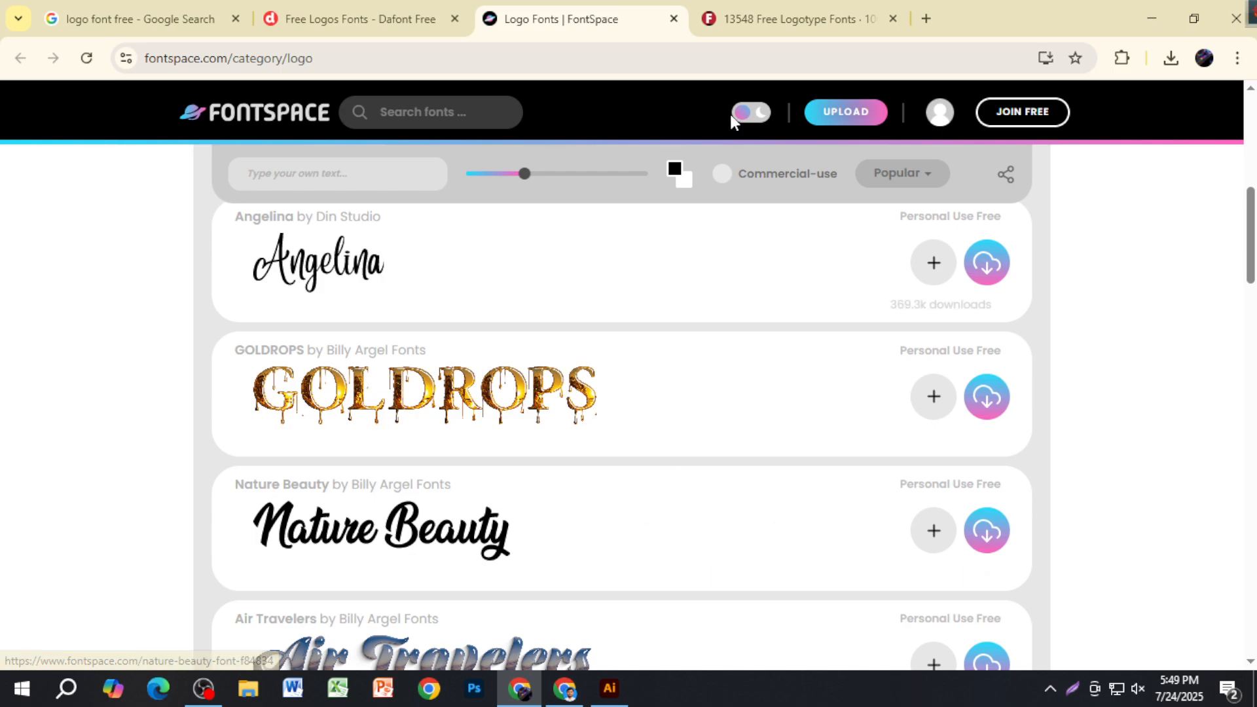
Look through the free logotype fonts on the 1001 Fonts page, down to the end of the first page.
{"action": "left_click", "coordinate": [732, 13]}
{"action": "scroll", "coordinate": [714, 570], "scroll_direction": "down", "scroll_amount": 4}
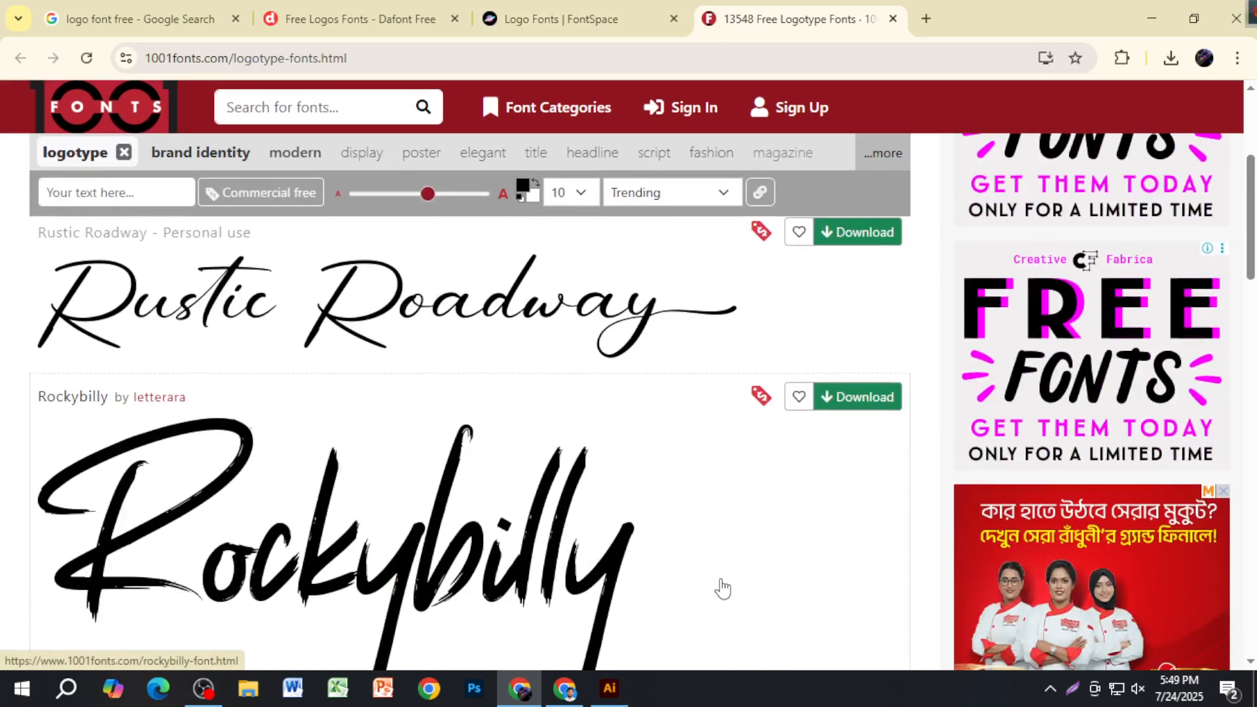
{"action": "scroll", "coordinate": [720, 589], "scroll_direction": "down", "scroll_amount": 1}
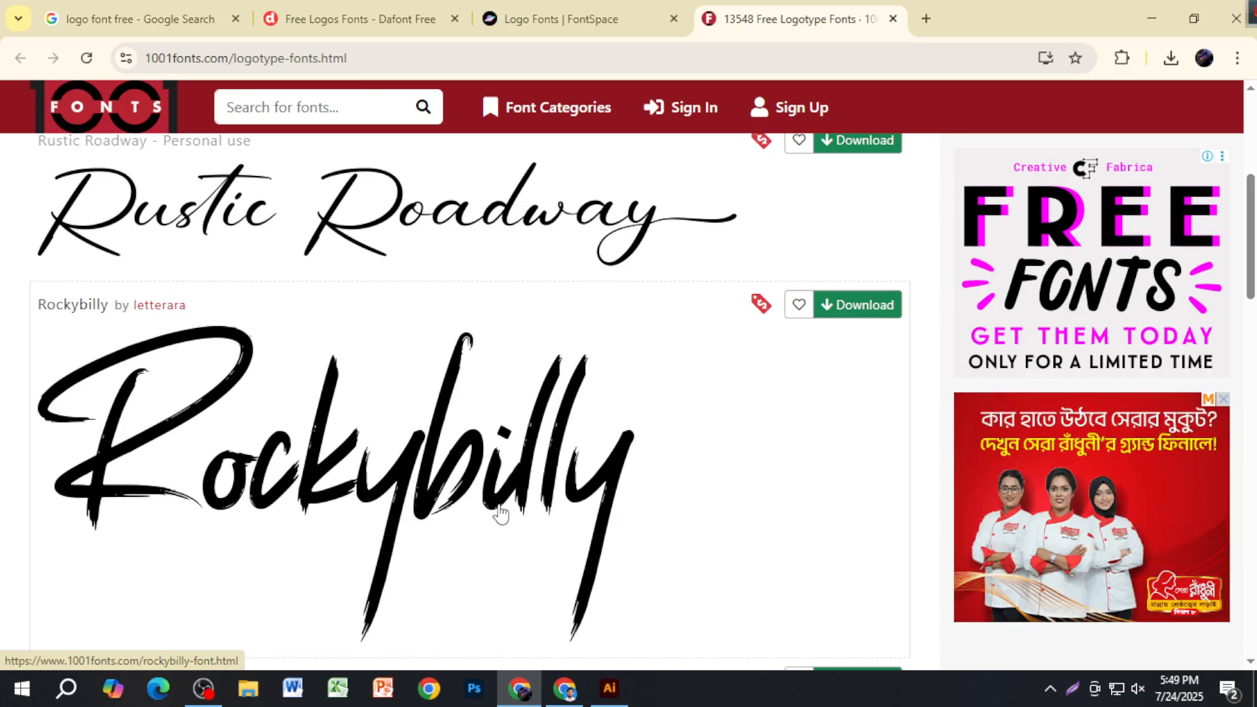
{"action": "scroll", "coordinate": [508, 522], "scroll_direction": "up", "scroll_amount": 4}
{"action": "scroll", "coordinate": [504, 517], "scroll_direction": "down", "scroll_amount": 10}
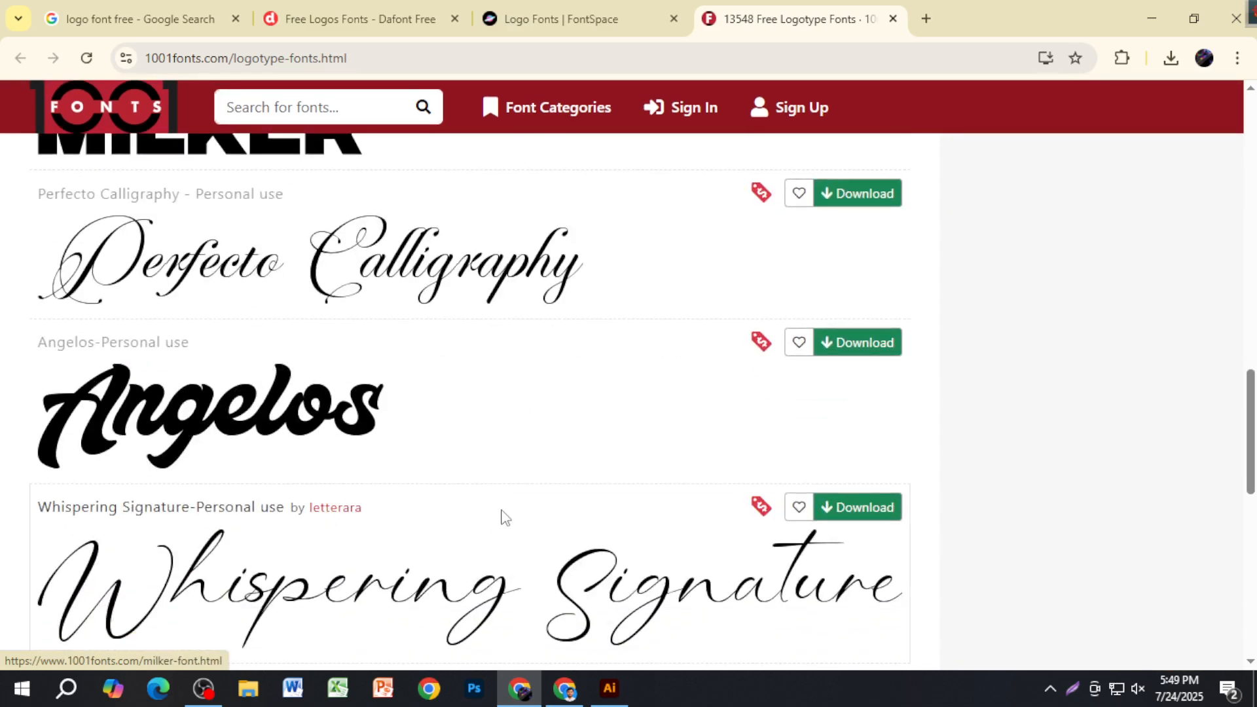
{"action": "scroll", "coordinate": [493, 508], "scroll_direction": "down", "scroll_amount": 7}
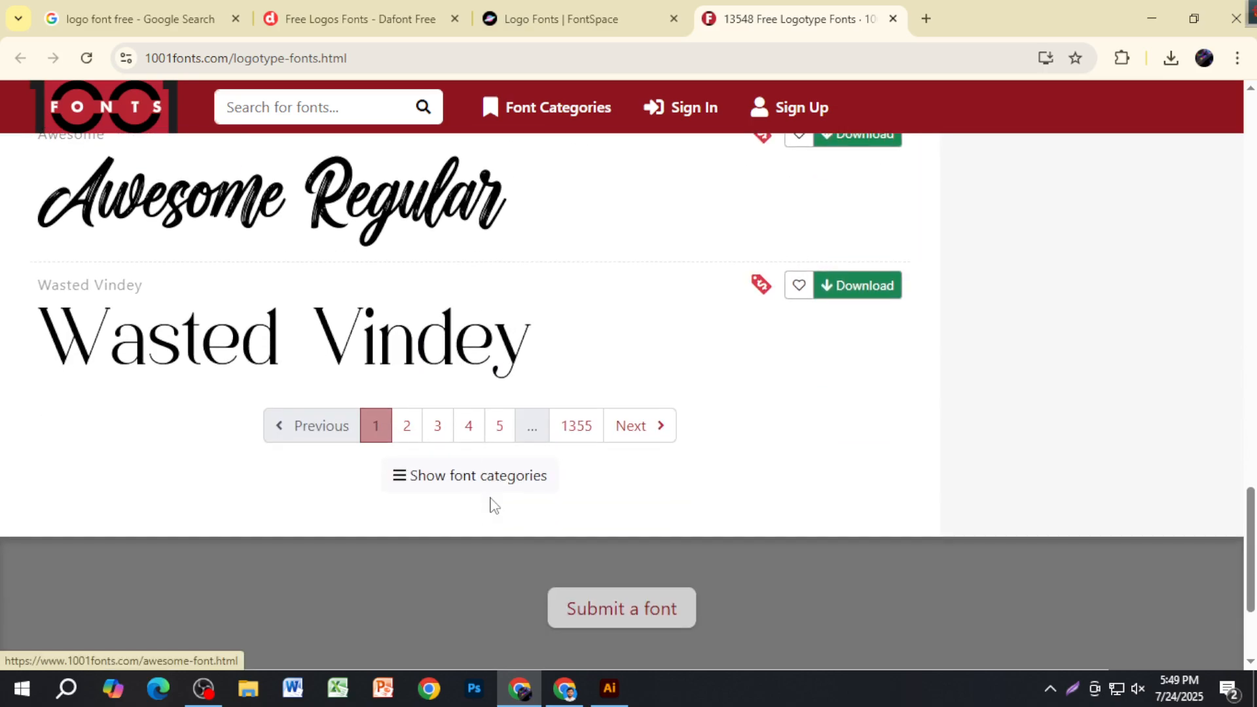
{"action": "scroll", "coordinate": [493, 507], "scroll_direction": "up", "scroll_amount": 7}
{"action": "scroll", "coordinate": [493, 506], "scroll_direction": "up", "scroll_amount": 6}
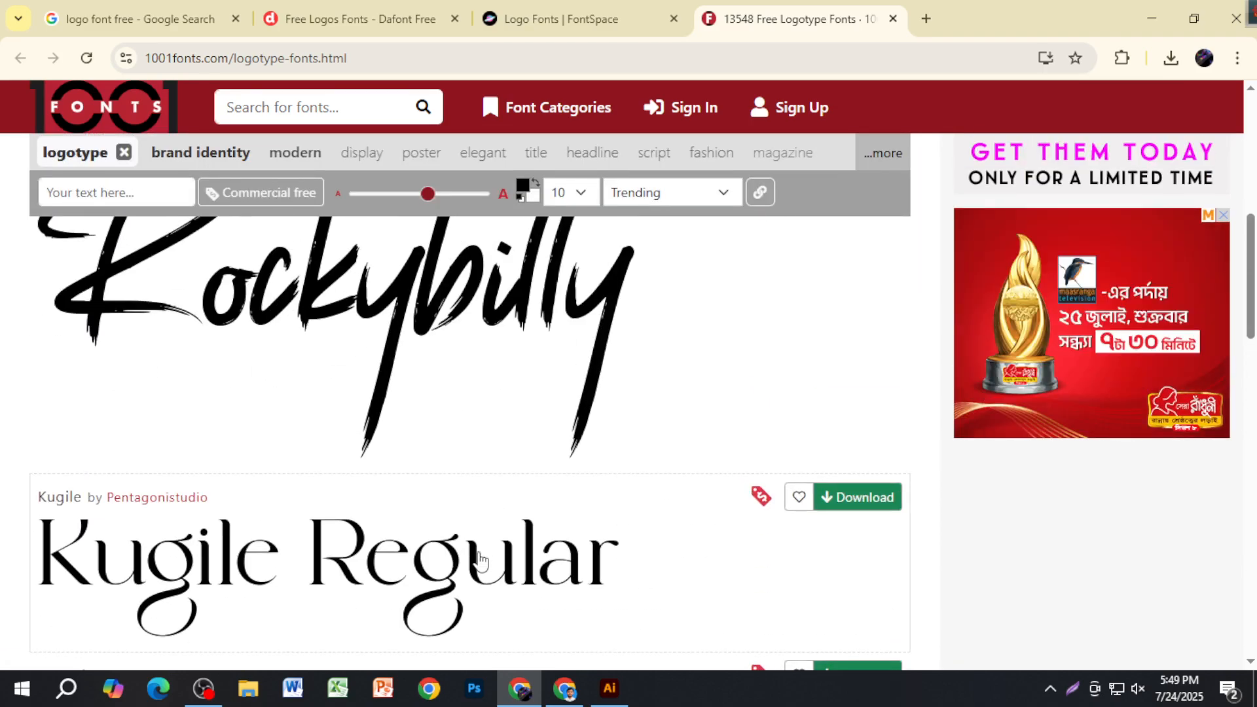
Switch back to Illustrator and set the "AMR" text's font family to Aguellera.
{"action": "left_click", "coordinate": [608, 686]}
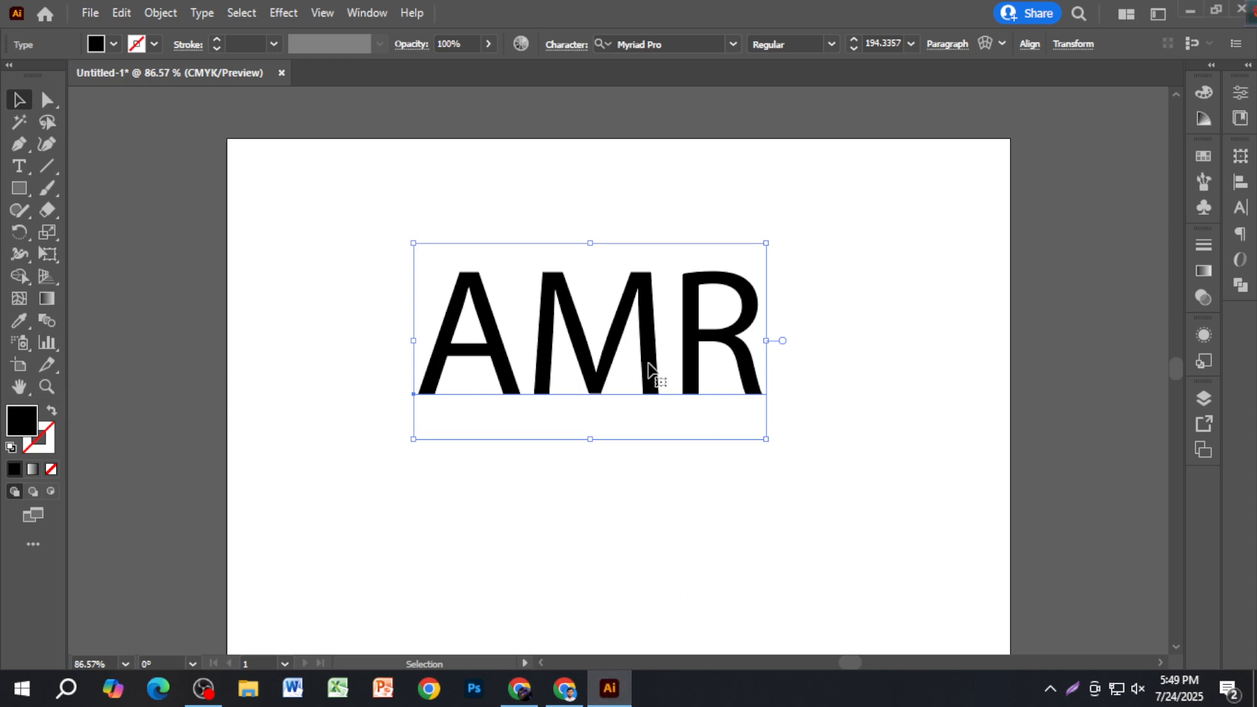
{"action": "left_click", "coordinate": [1241, 208]}
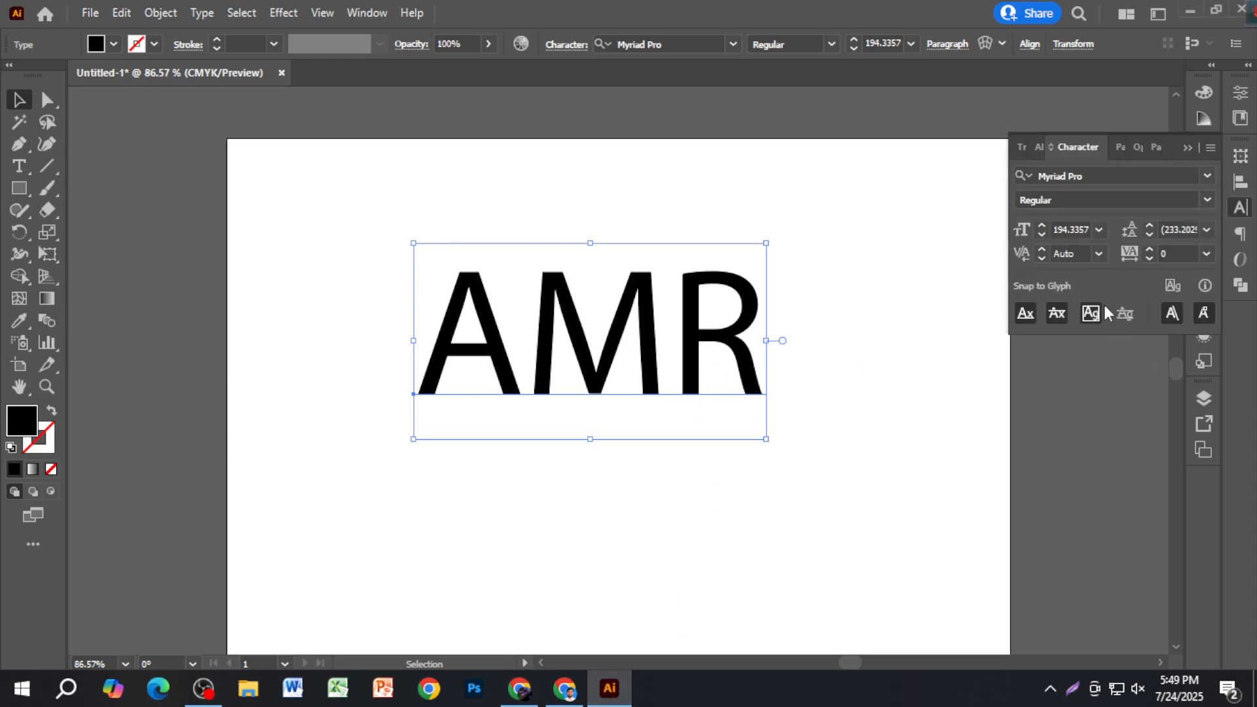
{"action": "left_click", "coordinate": [1209, 176]}
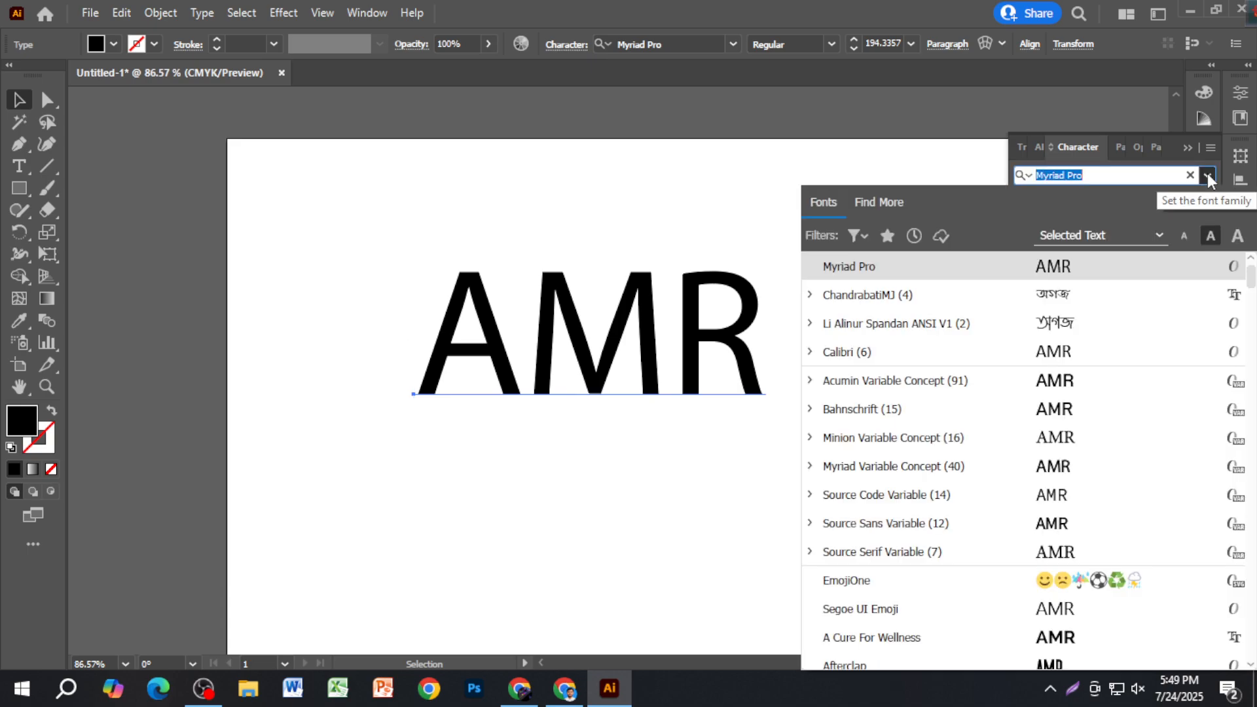
{"action": "scroll", "coordinate": [1218, 419], "scroll_direction": "down", "scroll_amount": 3}
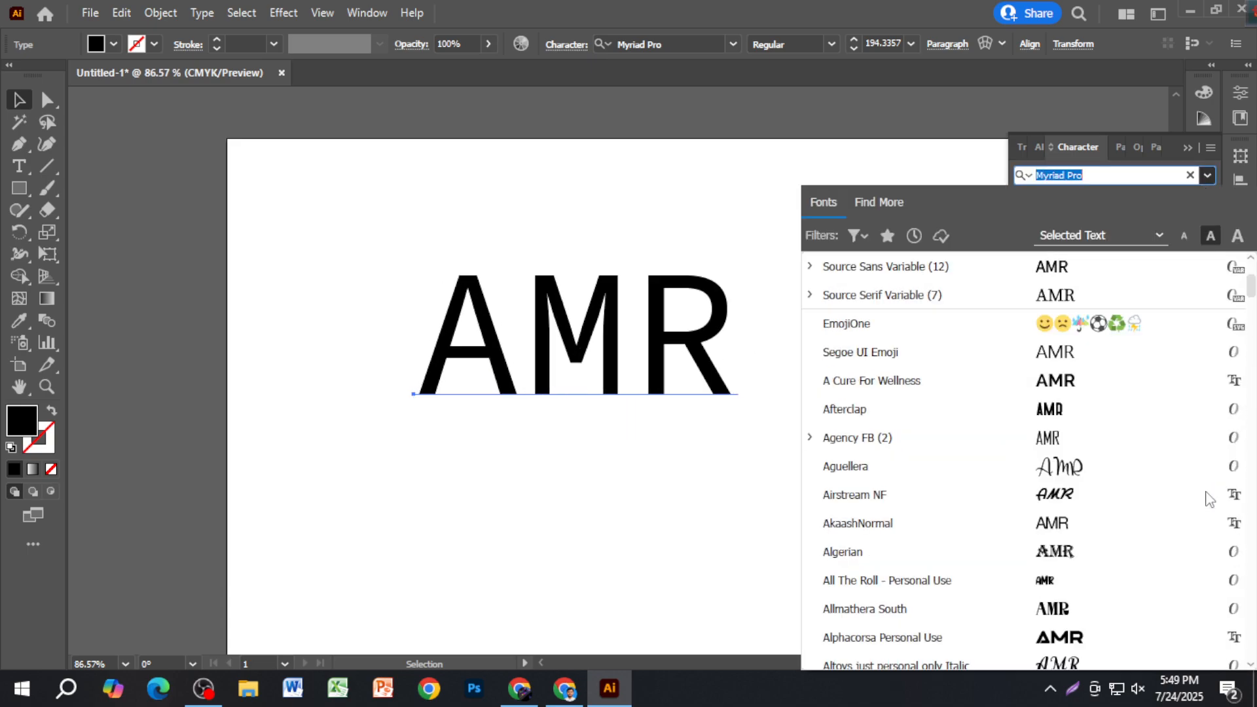
{"action": "left_click", "coordinate": [1155, 480]}
Examine the "AMR" text in the Aguellera font up close on the artboard.
{"action": "left_click_drag", "start_coordinate": [734, 386], "coordinate": [706, 386]}
{"action": "scroll", "coordinate": [812, 379], "scroll_direction": "down", "scroll_amount": 3}
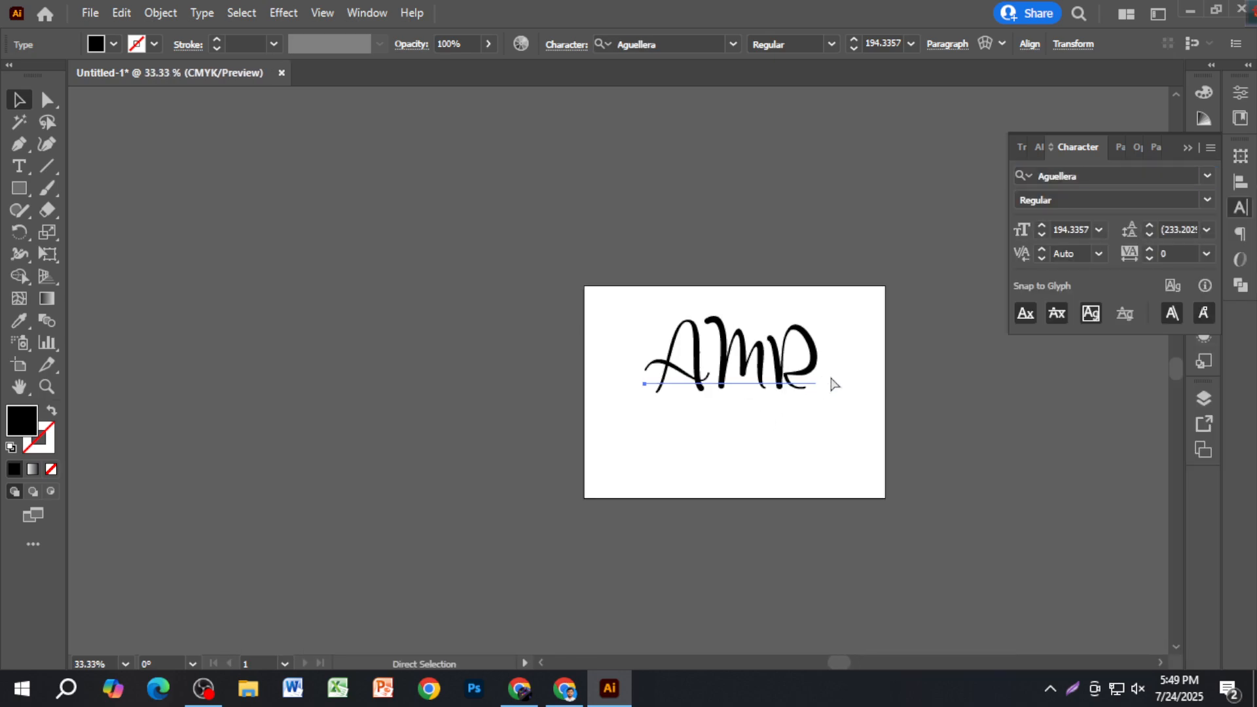
{"action": "scroll", "coordinate": [833, 381], "scroll_direction": "left", "scroll_amount": 3}
{"action": "left_click", "coordinate": [830, 373], "text": "ctrl"}
{"action": "left_click", "coordinate": [830, 372], "text": "ctrl"}
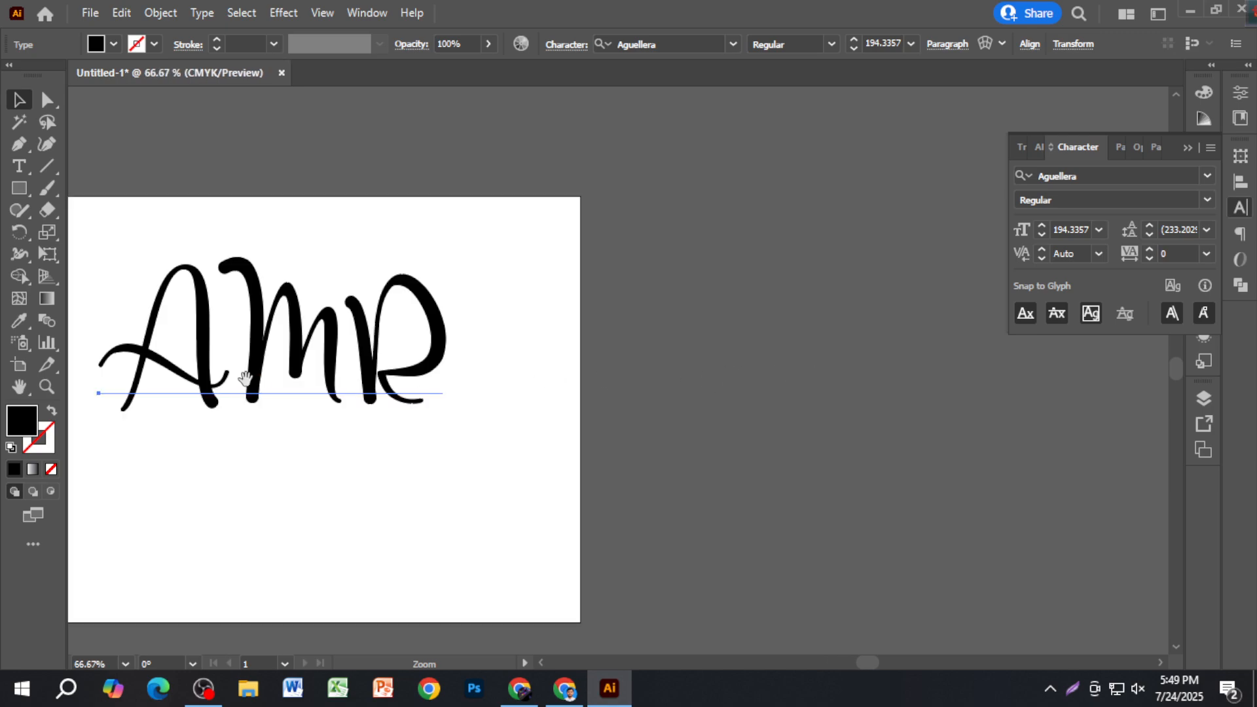
{"action": "left_click_drag", "start_coordinate": [252, 379], "coordinate": [294, 376]}
{"action": "scroll", "coordinate": [292, 378], "scroll_direction": "up", "scroll_amount": 2}
{"action": "scroll", "coordinate": [293, 391], "scroll_direction": "down", "scroll_amount": 1}
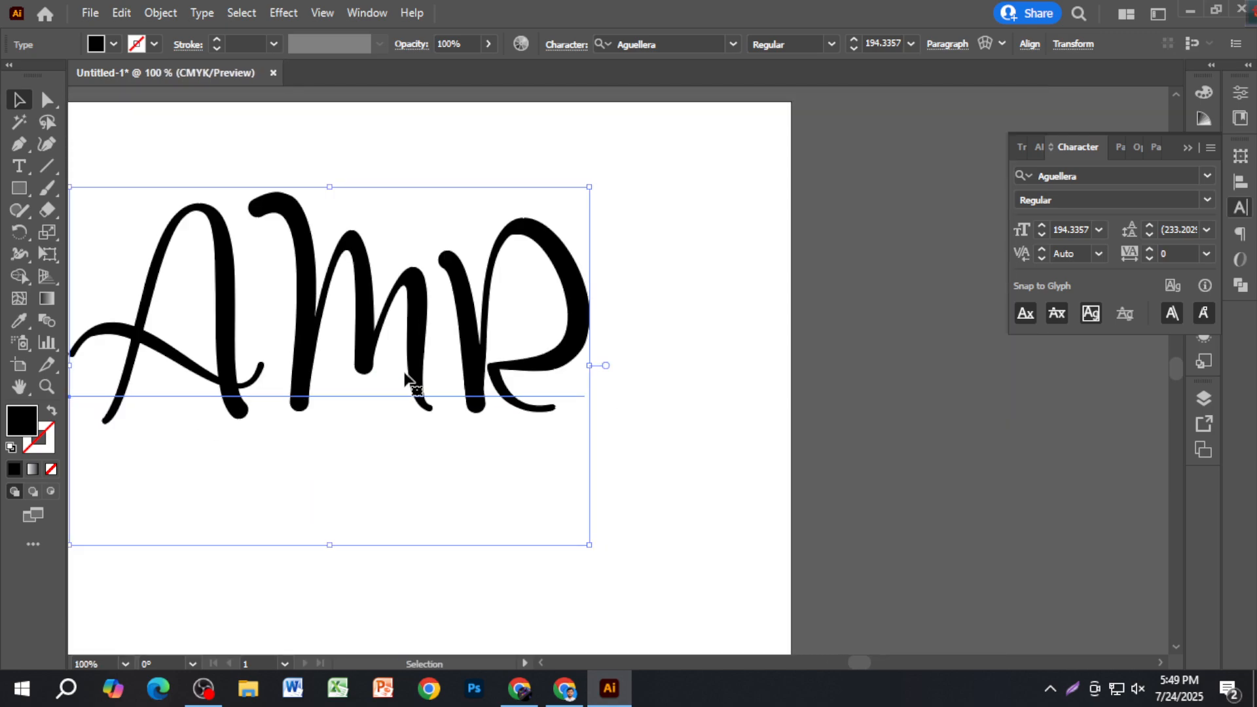
Preview further fonts on the "AMR" text and set its font family to CeraPro-BlackItalic.
{"action": "left_click", "coordinate": [1208, 176]}
{"action": "scroll", "coordinate": [1126, 459], "scroll_direction": "down", "scroll_amount": 10}
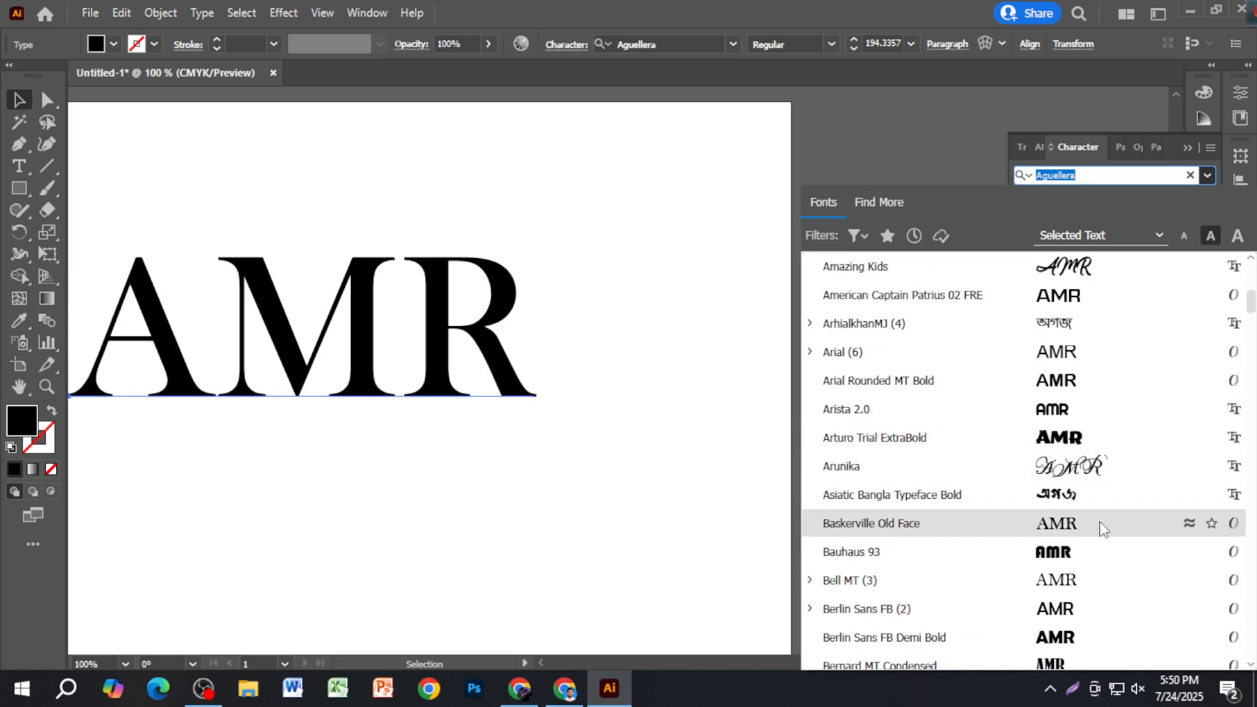
{"action": "scroll", "coordinate": [1107, 528], "scroll_direction": "down", "scroll_amount": 3}
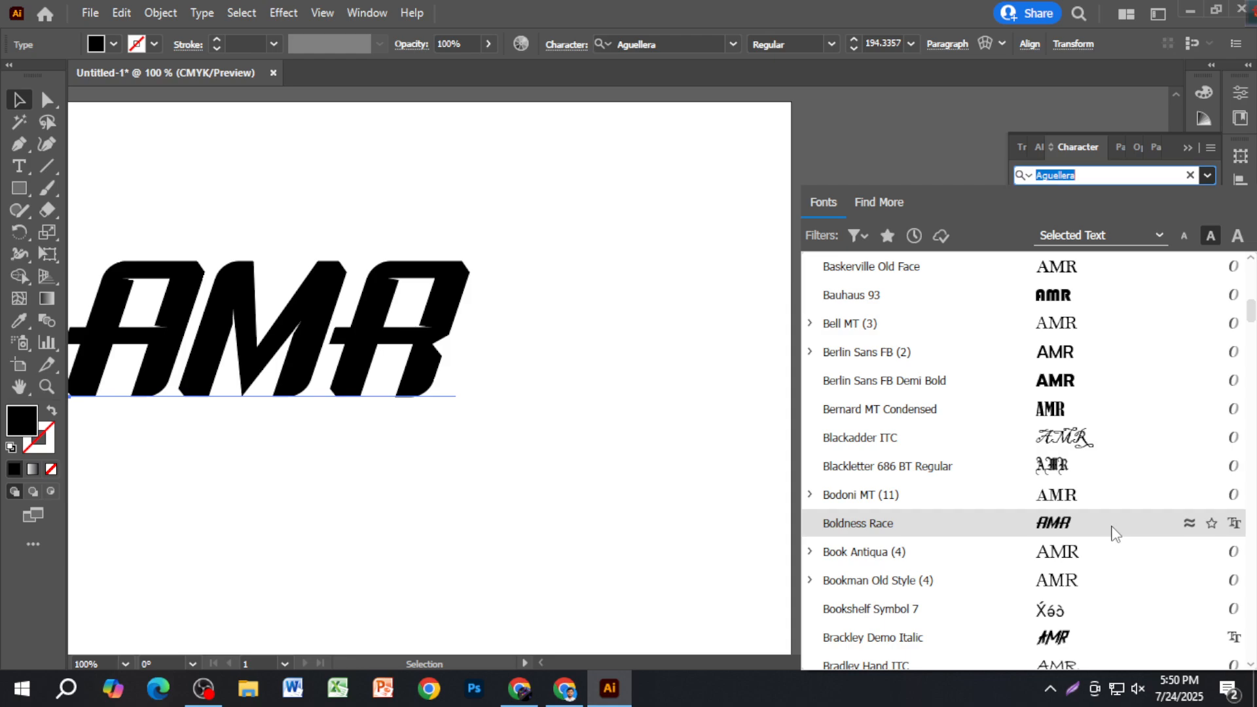
{"action": "scroll", "coordinate": [1115, 527], "scroll_direction": "down", "scroll_amount": 5}
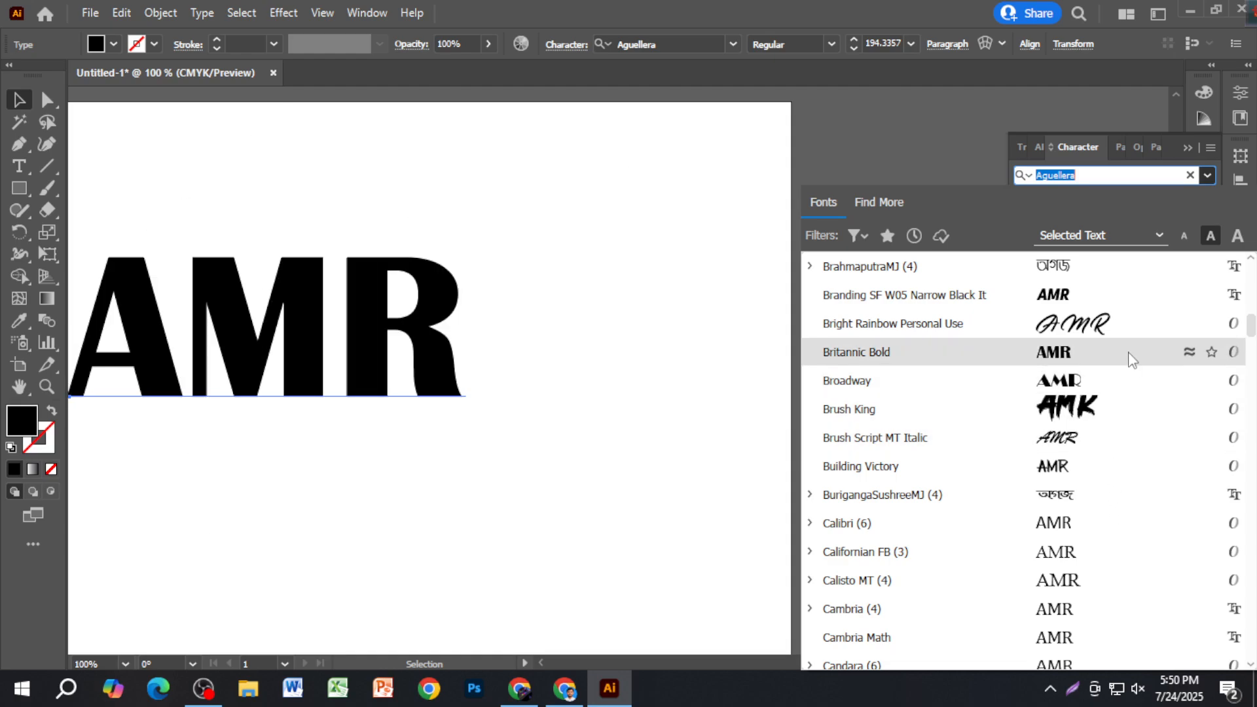
{"action": "scroll", "coordinate": [1130, 425], "scroll_direction": "down", "scroll_amount": 4}
{"action": "scroll", "coordinate": [1129, 429], "scroll_direction": "down", "scroll_amount": 3}
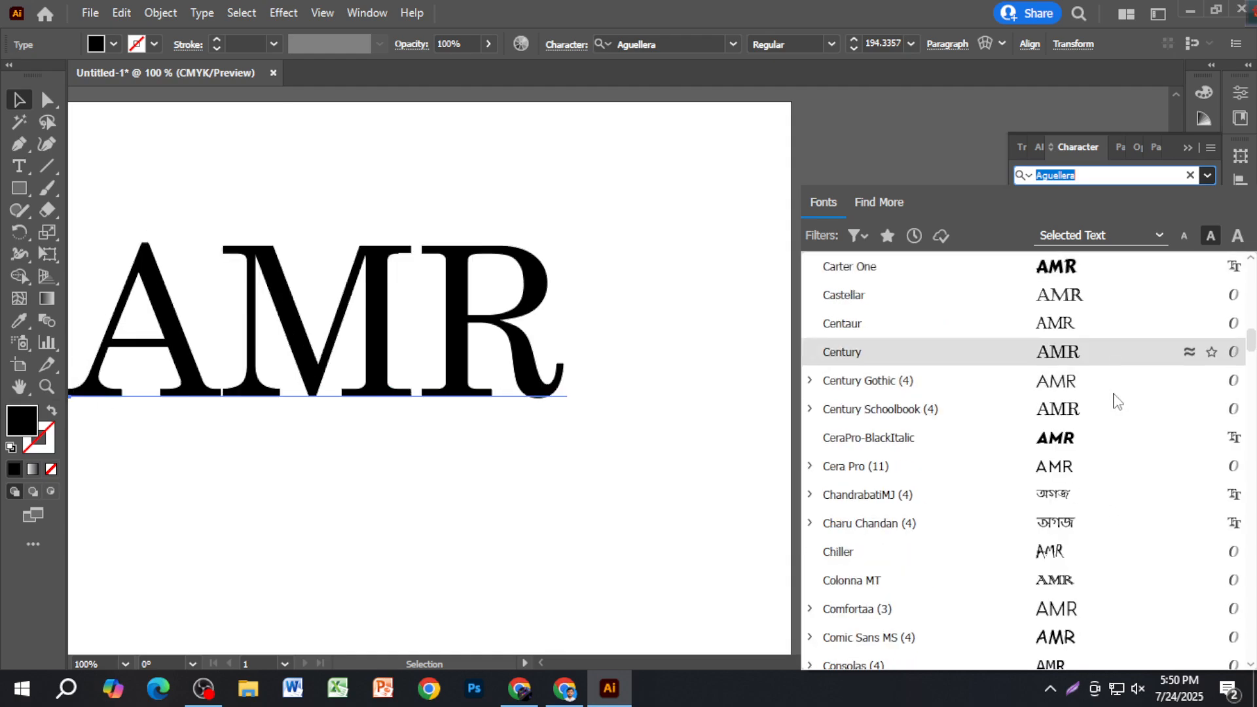
{"action": "left_click", "coordinate": [1111, 433]}
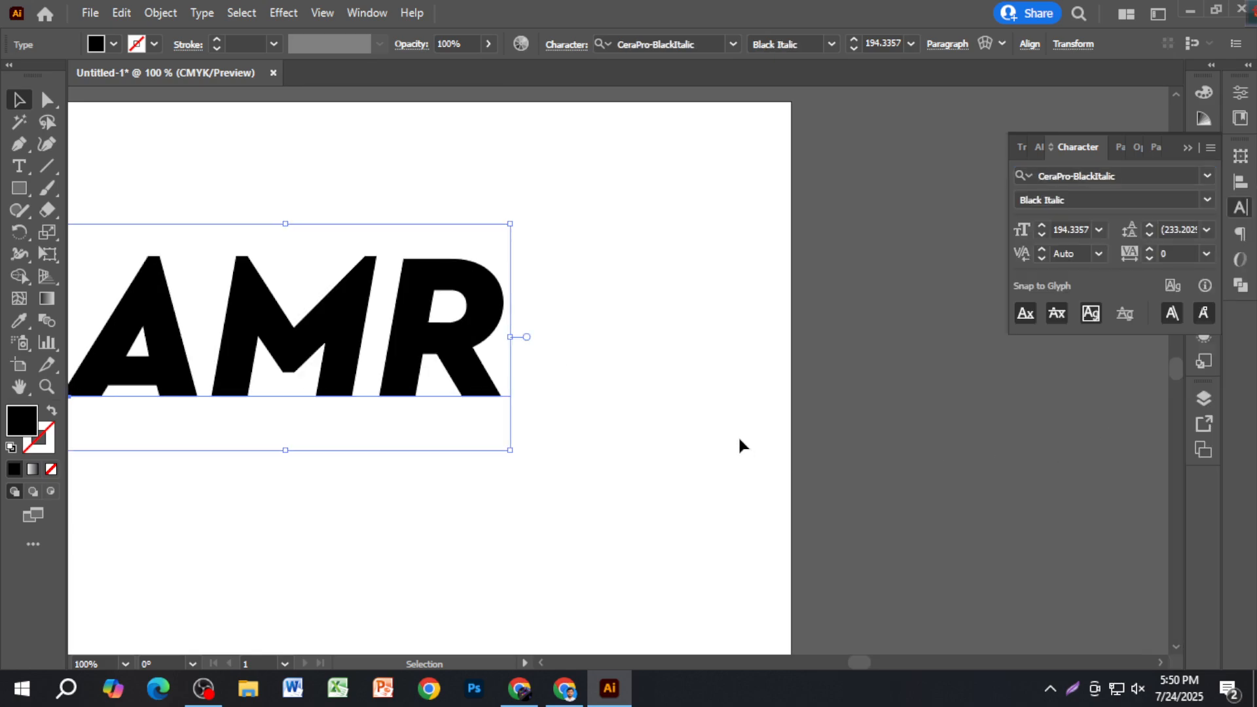
Duplicate the "AMR" text directly below the original and set the copy's font to Li Sirajee Alima ANSI V1 Italic.
{"action": "scroll", "coordinate": [740, 435], "scroll_direction": "down", "scroll_amount": 2, "text": "alt"}
{"action": "scroll", "coordinate": [587, 415], "scroll_direction": "up", "scroll_amount": 2, "text": "alt"}
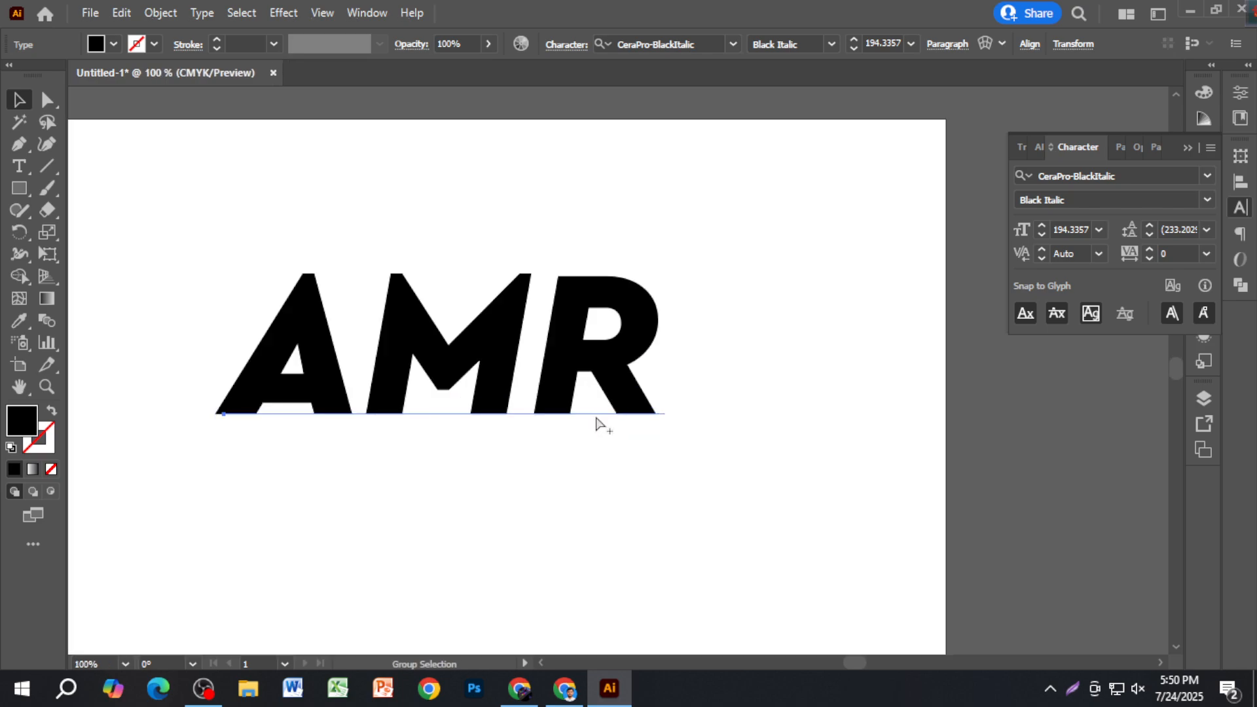
{"action": "scroll", "coordinate": [591, 408], "scroll_direction": "down", "scroll_amount": 1, "text": "alt"}
{"action": "left_click_drag", "start_coordinate": [592, 407], "coordinate": [608, 481]}
{"action": "double_click", "coordinate": [607, 482]}
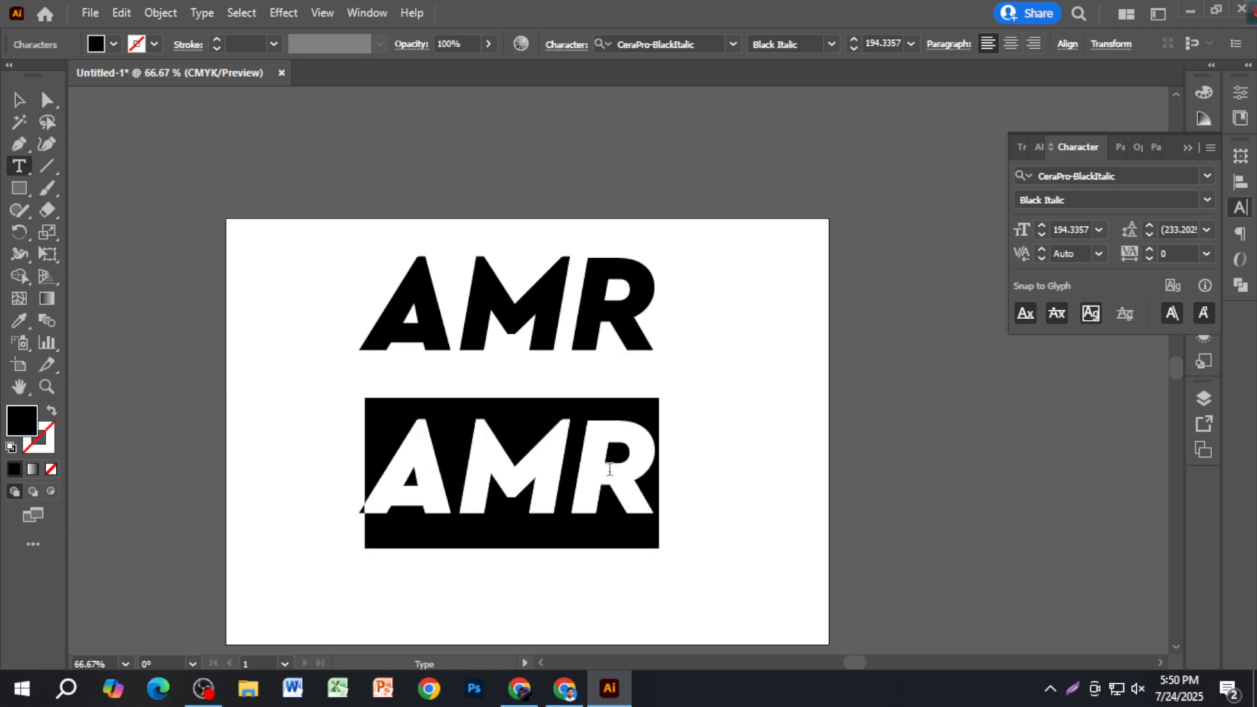
{"action": "left_click", "coordinate": [1209, 175]}
{"action": "left_click", "coordinate": [1102, 359]}
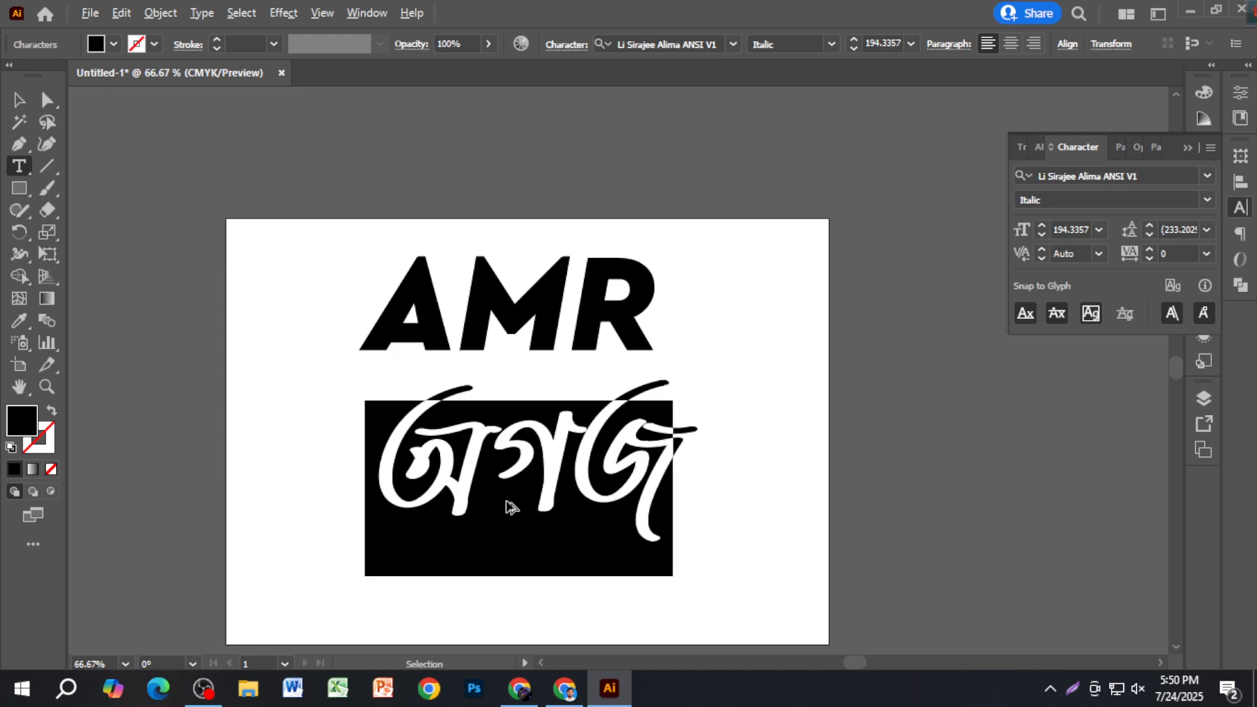
Replace the copied text with the Bengali lettering "এ.এম.আর".
{"action": "type", "text": "এম"}
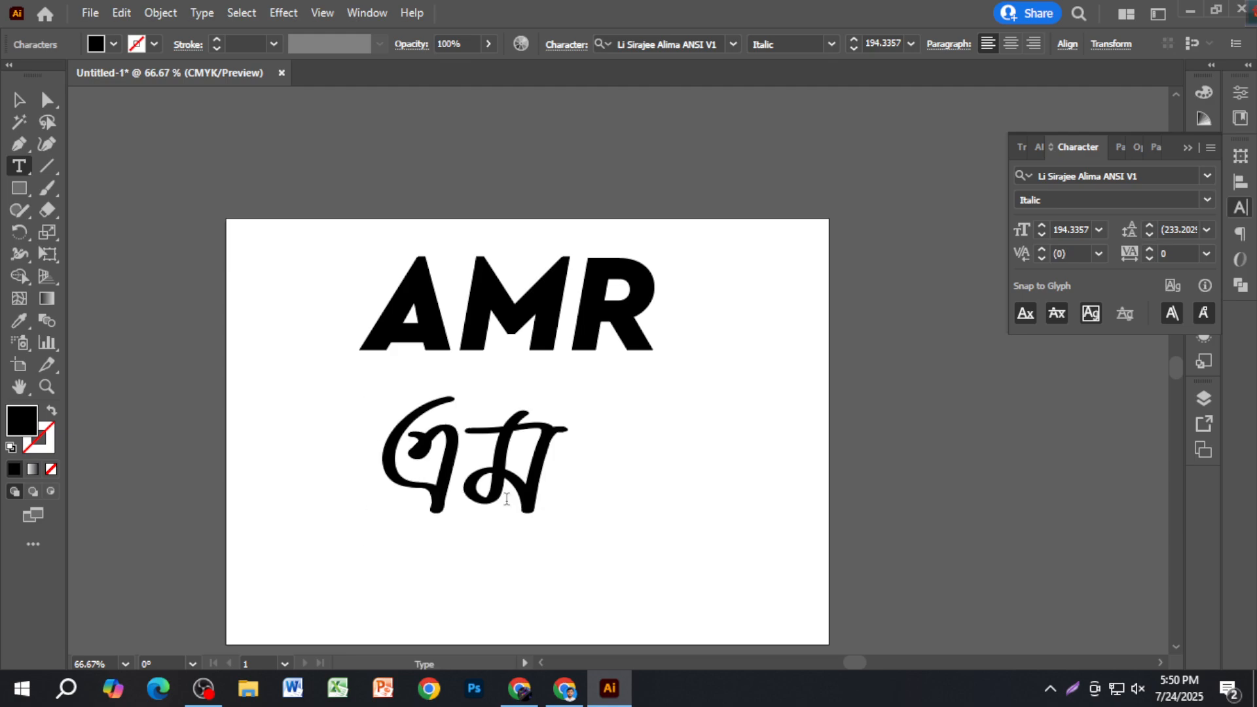
{"action": "key", "text": "BackSpace"}
{"action": "type", "text": ".এম,"}
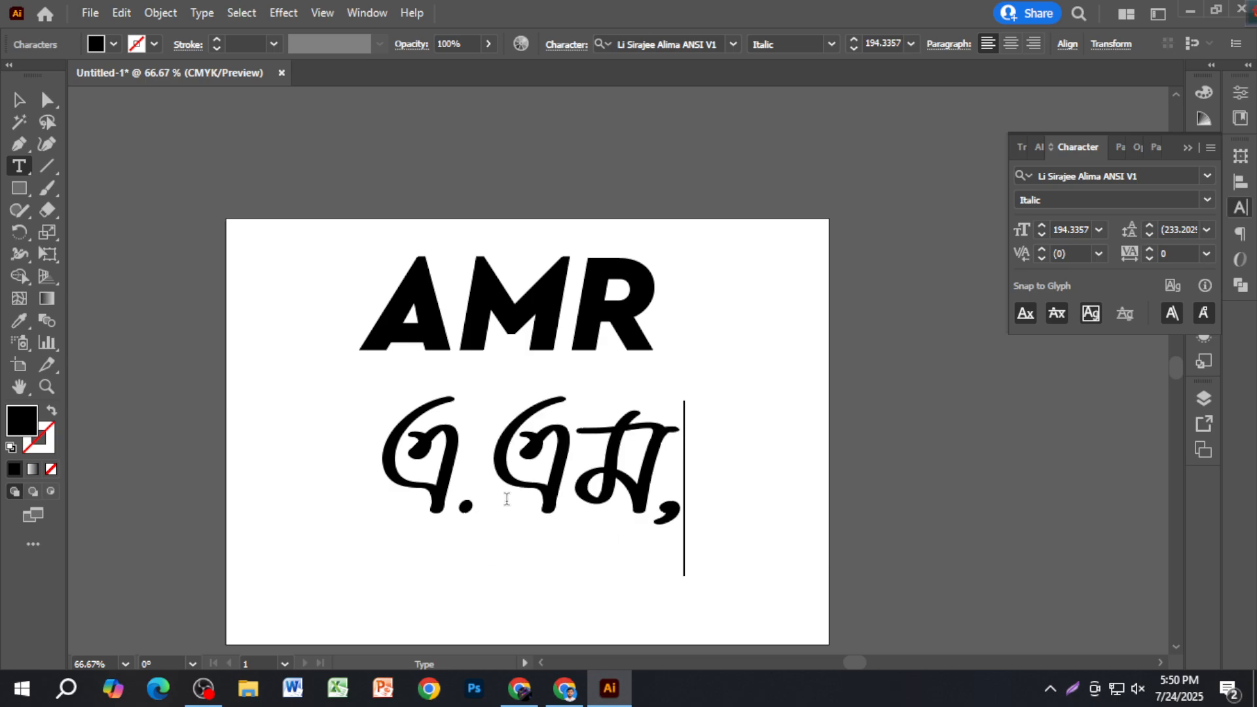
{"action": "key", "text": "BackSpace"}
{"action": "type", "text": ".আর"}
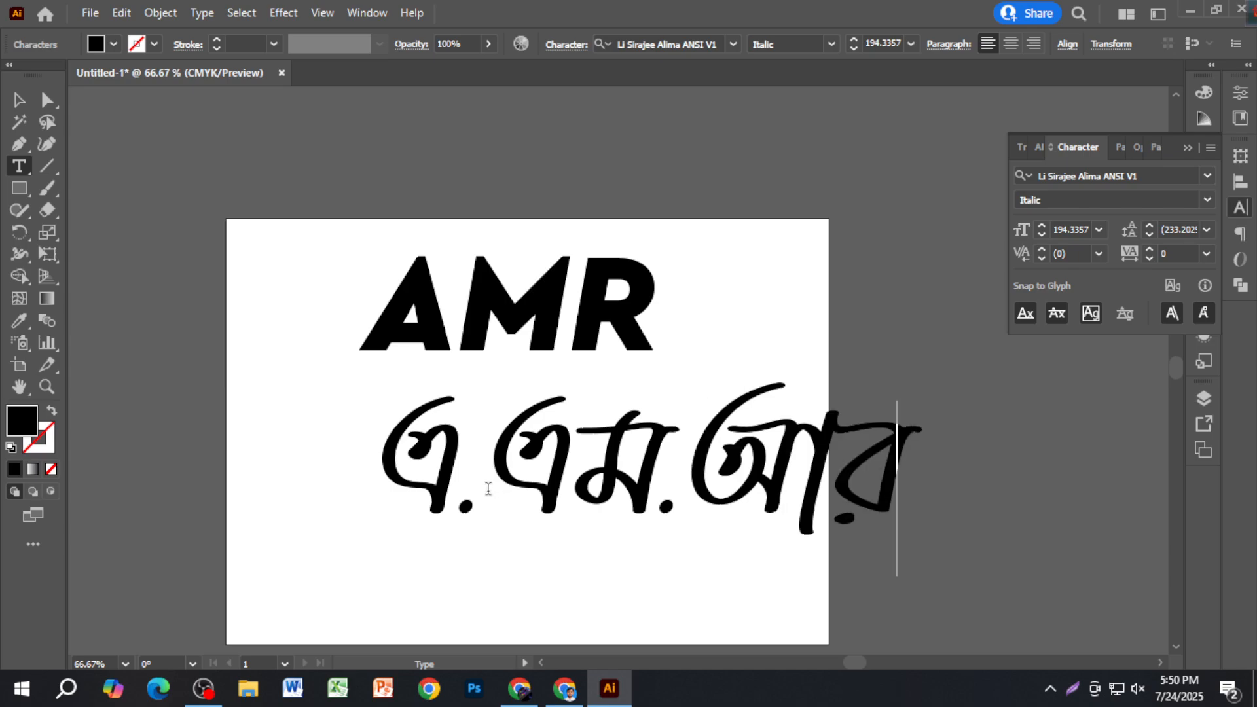
Move the Bengali text down and left onto the artboard, and enlarge the "AMR" text to about 311 pt.
{"action": "left_click", "coordinate": [18, 100]}
{"action": "left_click_drag", "start_coordinate": [712, 498], "coordinate": [584, 546]}
{"action": "left_click", "coordinate": [647, 316]}
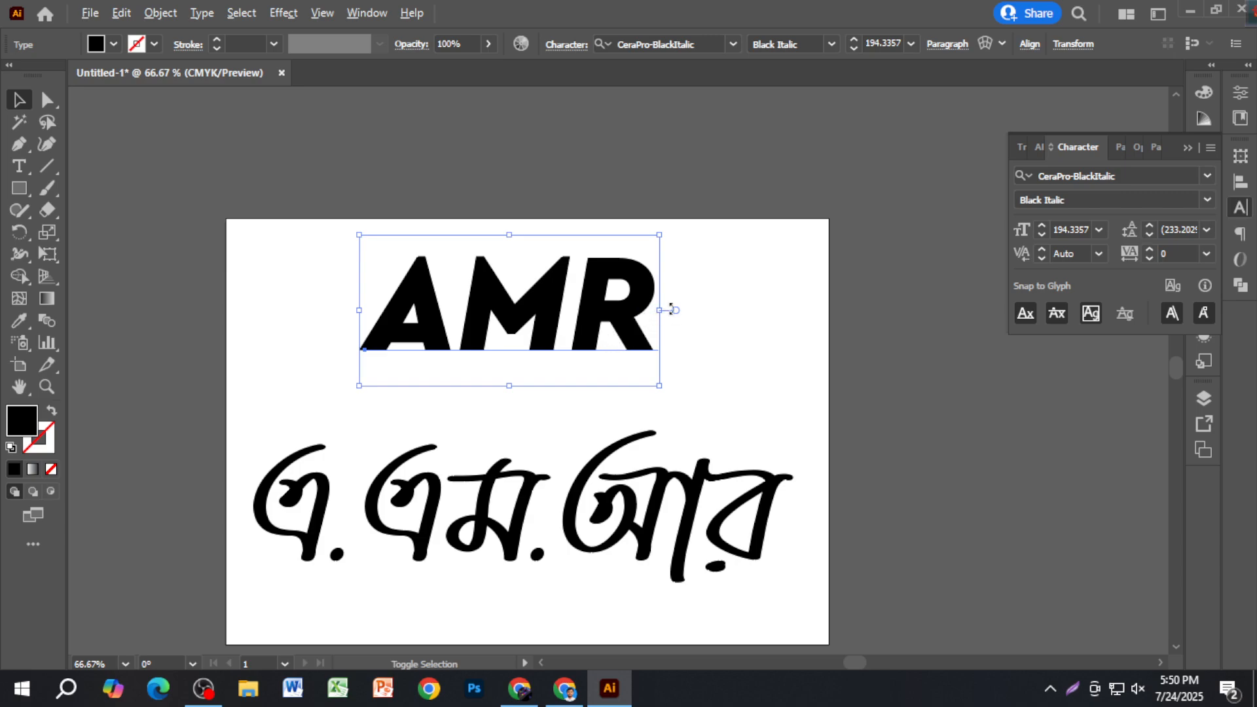
{"action": "left_click_drag", "start_coordinate": [667, 310], "coordinate": [753, 313]}
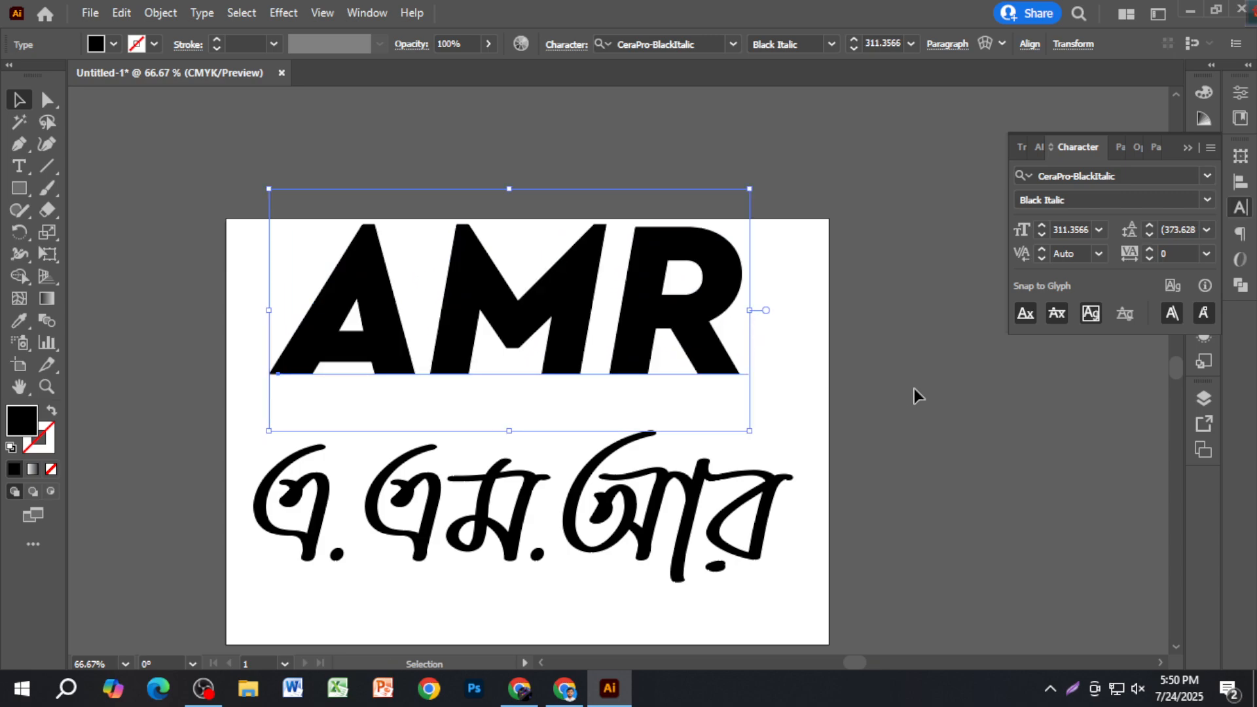
Move both text lines together slightly down to balance them on the artboard.
{"action": "left_click", "coordinate": [915, 388]}
{"action": "scroll", "coordinate": [910, 413], "scroll_direction": "down", "scroll_amount": 2}
{"action": "left_click_drag", "start_coordinate": [172, 232], "coordinate": [368, 430]}
{"action": "left_click_drag", "start_coordinate": [577, 290], "coordinate": [573, 327]}
{"action": "left_click", "coordinate": [1035, 462]}
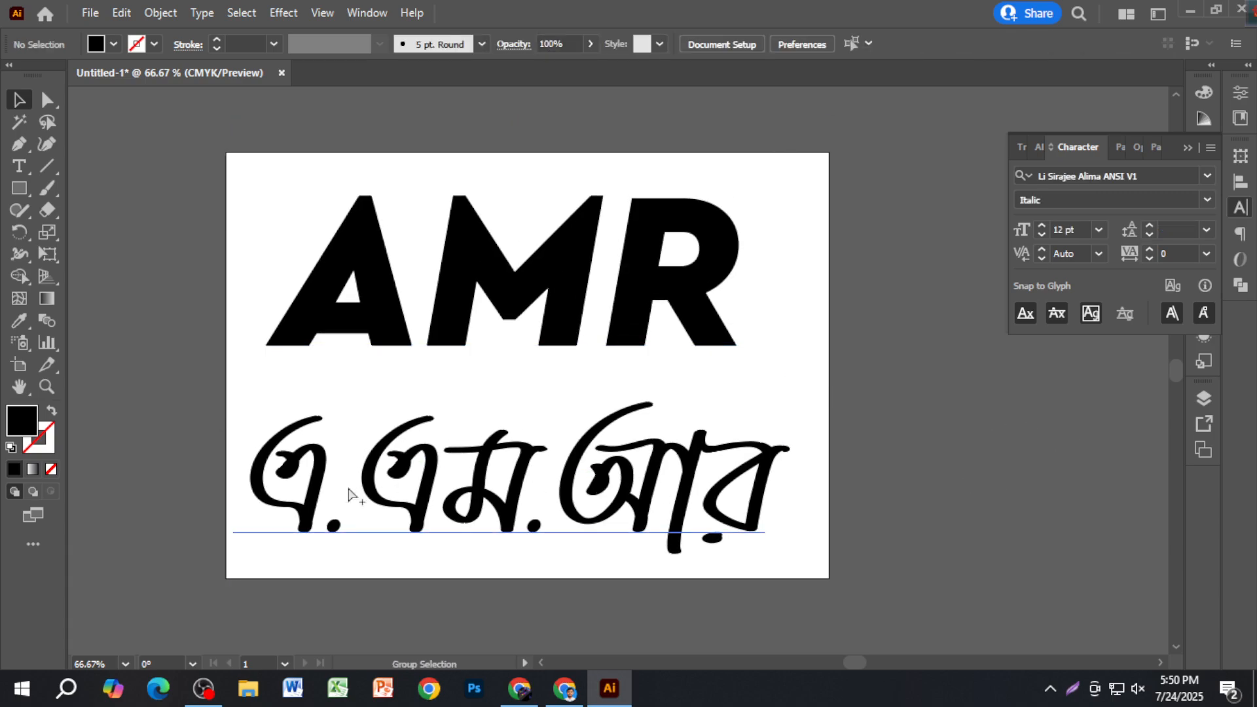
Shift the Bengali text slightly right, and move the "AMR" text slightly right and up to widen the gap between them.
{"action": "scroll", "coordinate": [261, 496], "scroll_direction": "up", "scroll_amount": 1}
{"action": "scroll", "coordinate": [287, 498], "scroll_direction": "down", "scroll_amount": 1}
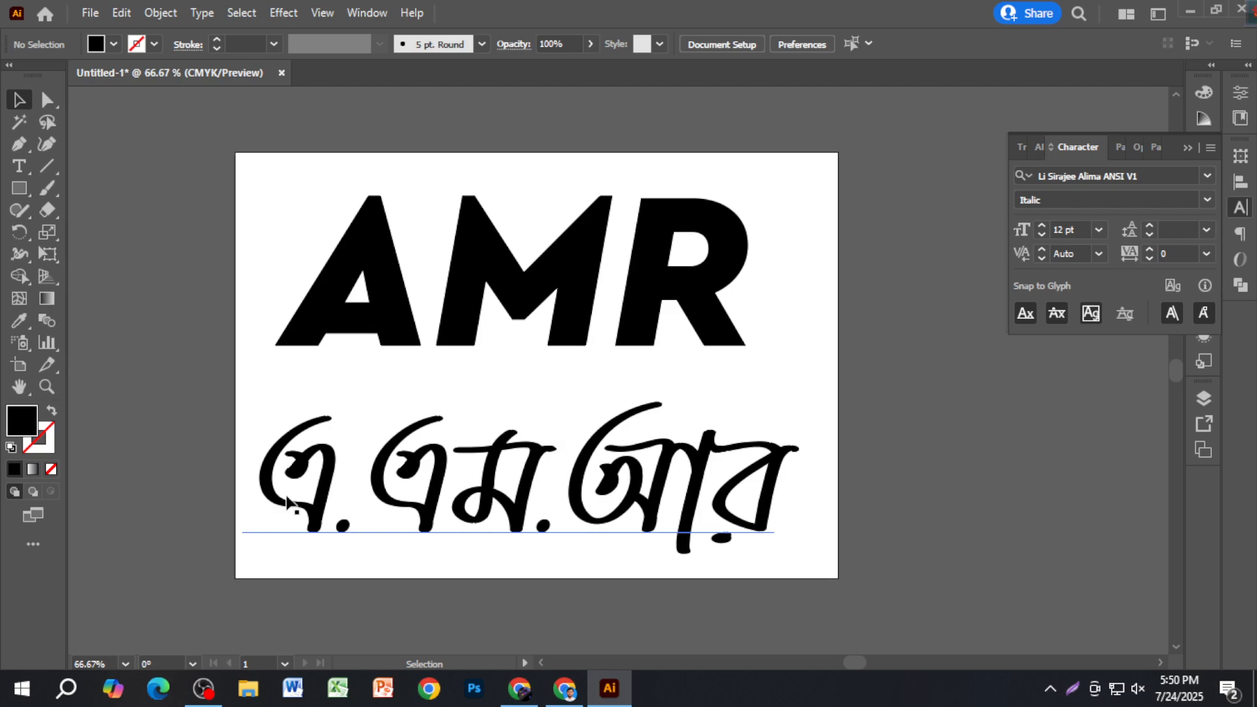
{"action": "left_click_drag", "start_coordinate": [497, 510], "coordinate": [514, 509]}
{"action": "double_click", "coordinate": [516, 504]}
{"action": "type", "text": "."}
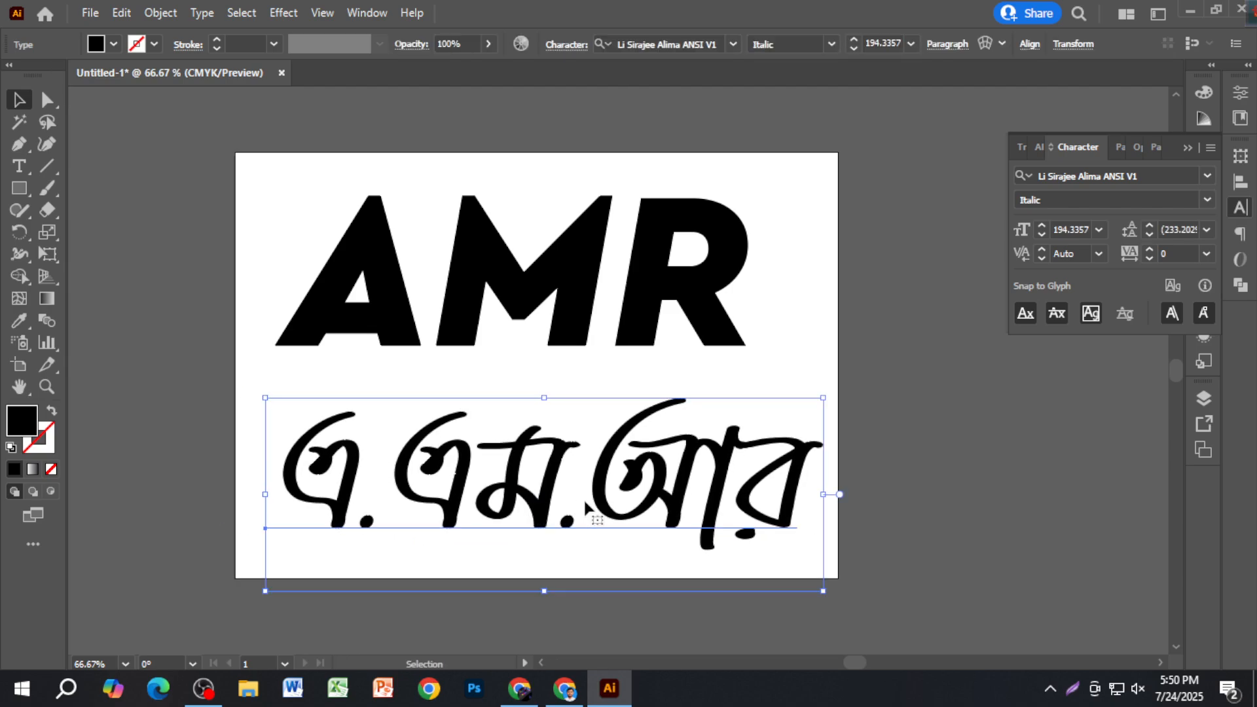
{"action": "left_click_drag", "start_coordinate": [636, 313], "coordinate": [648, 313]}
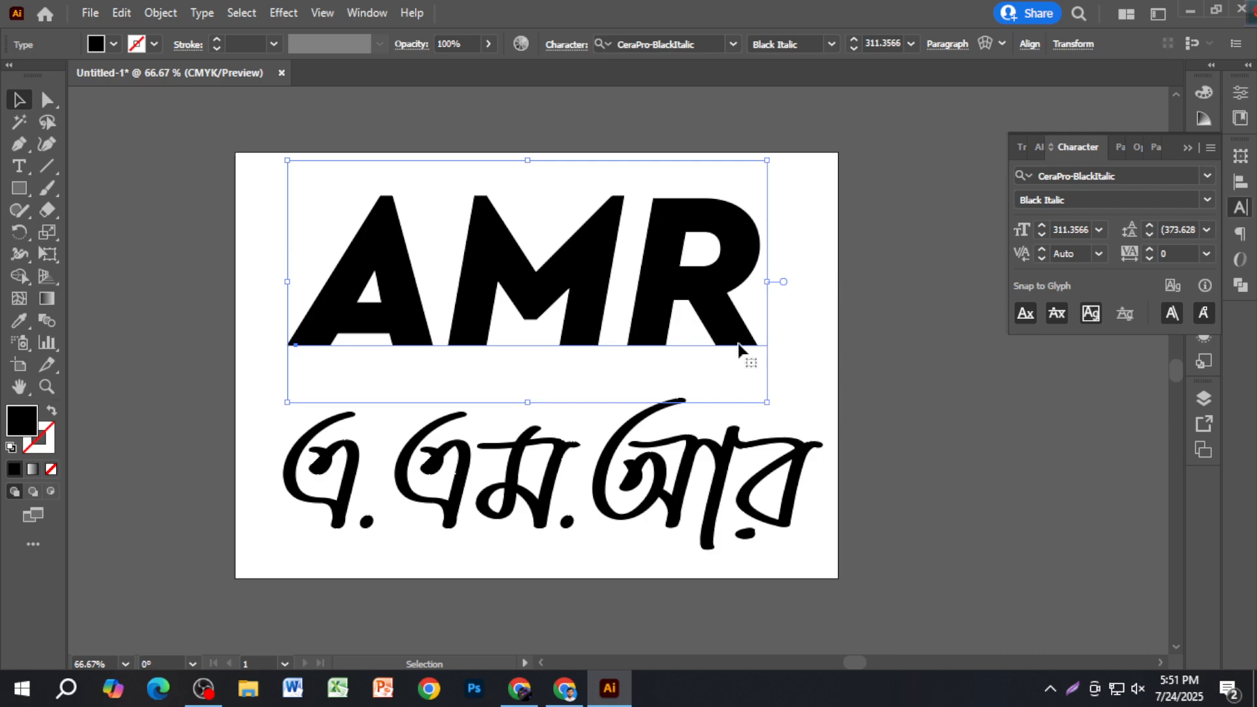
{"action": "left_click", "coordinate": [829, 432]}
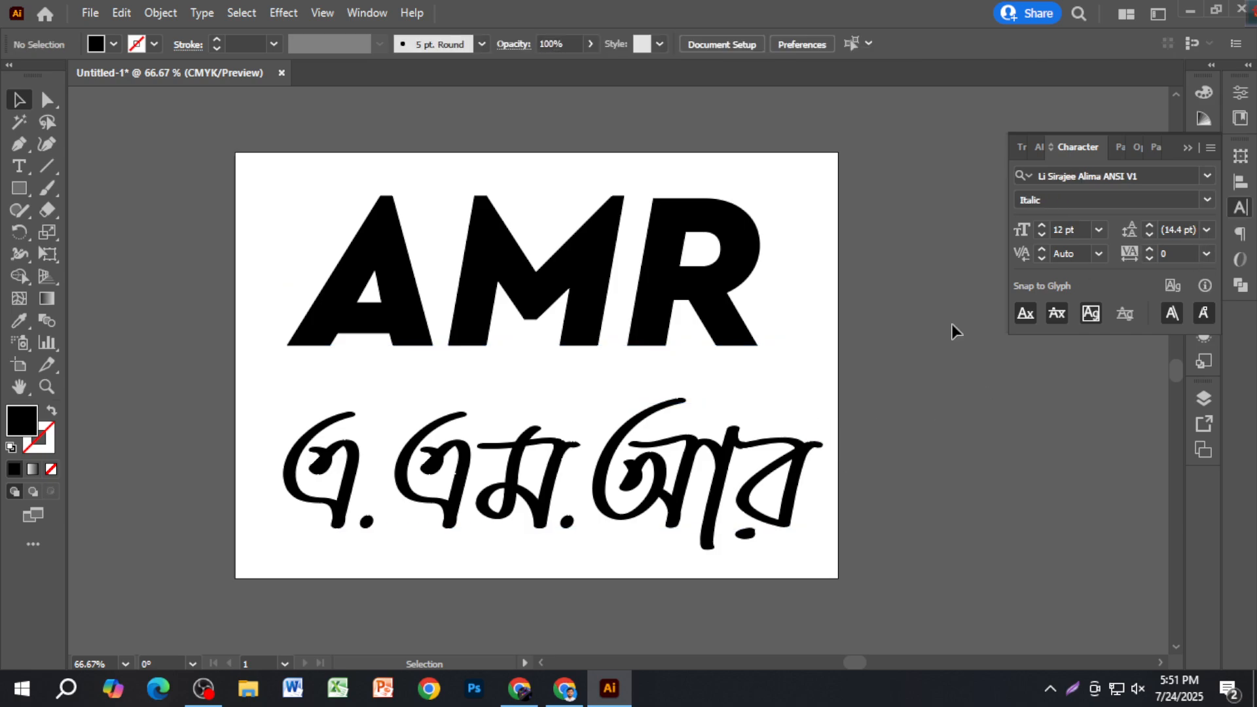
{"action": "left_click", "coordinate": [726, 471]}
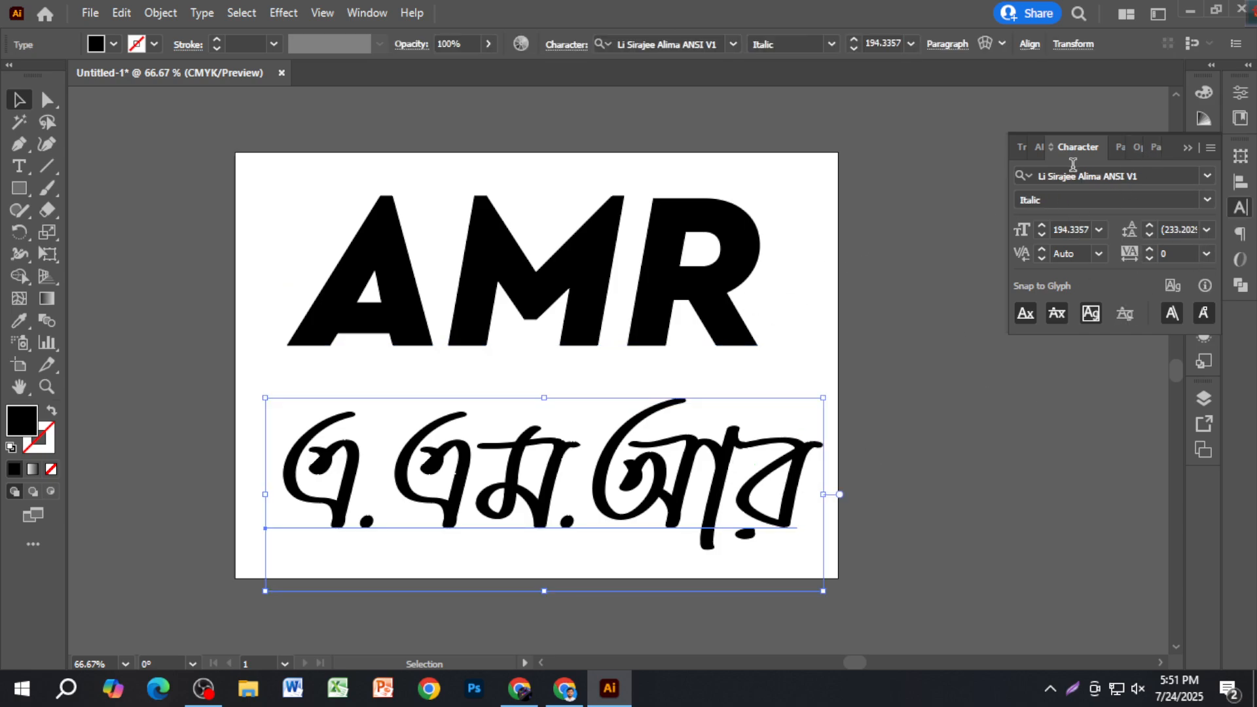
{"action": "left_click_drag", "start_coordinate": [681, 298], "coordinate": [691, 275]}
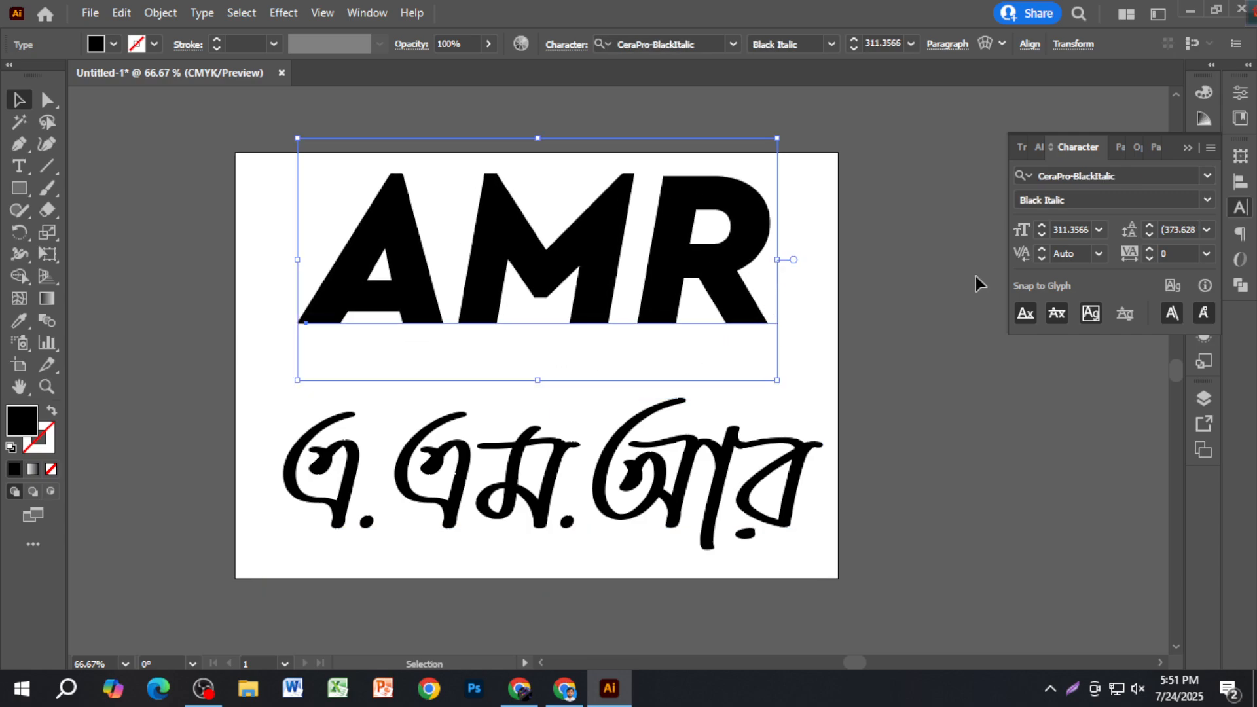
Fill the Bengali text with magenta (C 0, M 100, Y 0, K 0).
{"action": "left_click", "coordinate": [563, 455]}
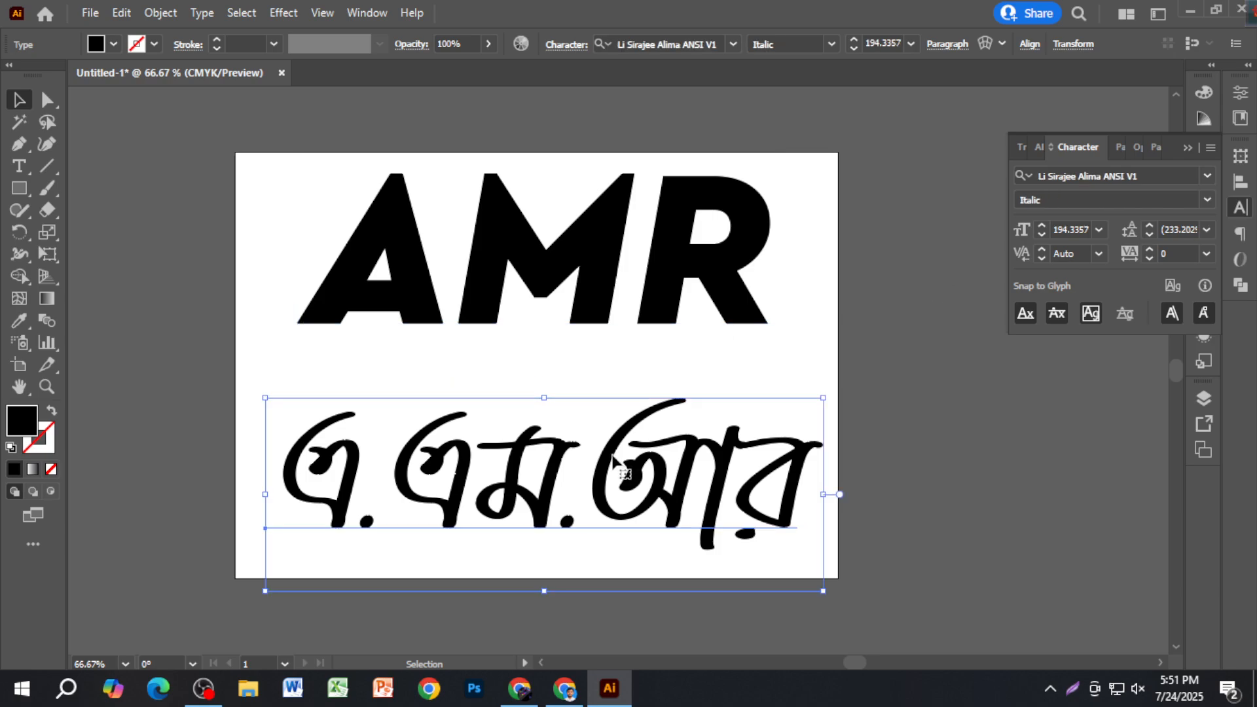
{"action": "left_click", "coordinate": [1202, 94]}
{"action": "left_click_drag", "start_coordinate": [1100, 137], "coordinate": [913, 211]}
{"action": "left_click", "coordinate": [981, 461]}
Draw a large circle on the empty canvas left of the artboard and fill it with yellow (C 0, M 0, Y 100, K 0).
{"action": "scroll", "coordinate": [960, 476], "scroll_direction": "down", "scroll_amount": 2}
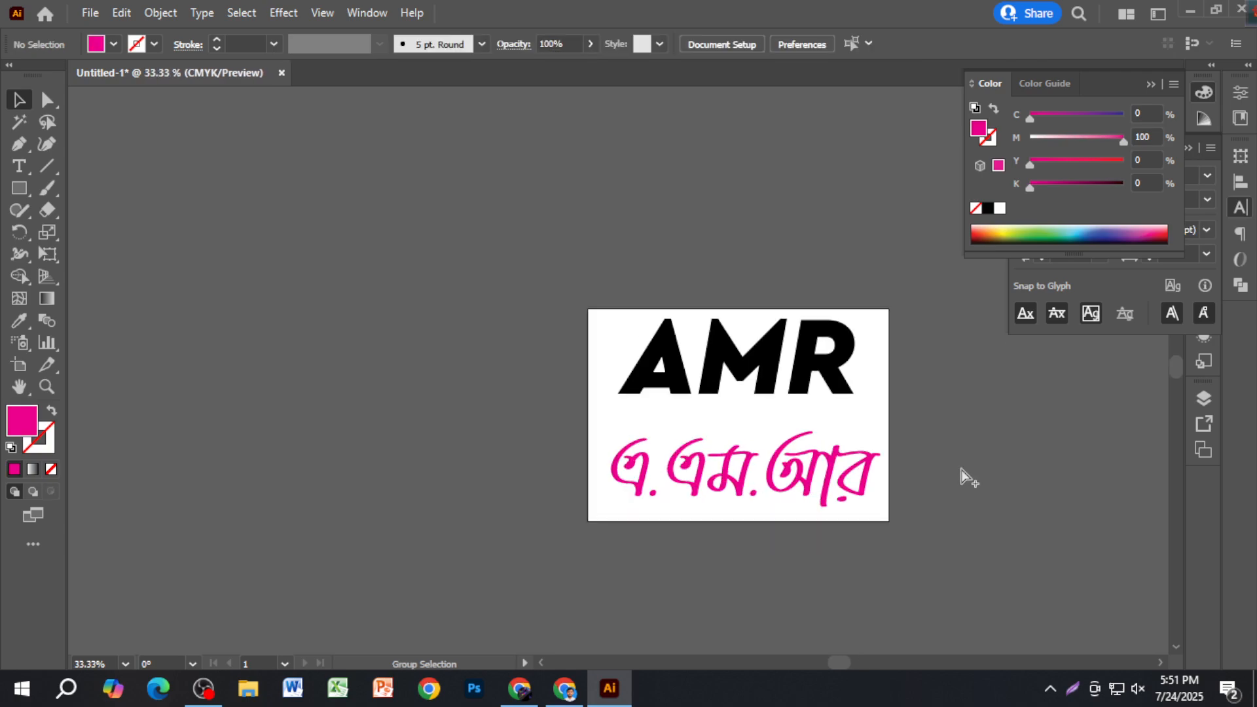
{"action": "mouse_move", "coordinate": [19, 188]}
{"action": "left_mouse_down"}
{"action": "mouse_move", "coordinate": [136, 248]}
{"action": "mouse_move", "coordinate": [98, 230]}
{"action": "left_mouse_up"}
{"action": "left_click_drag", "start_coordinate": [185, 298], "coordinate": [331, 450]}
{"action": "key", "text": "v"}
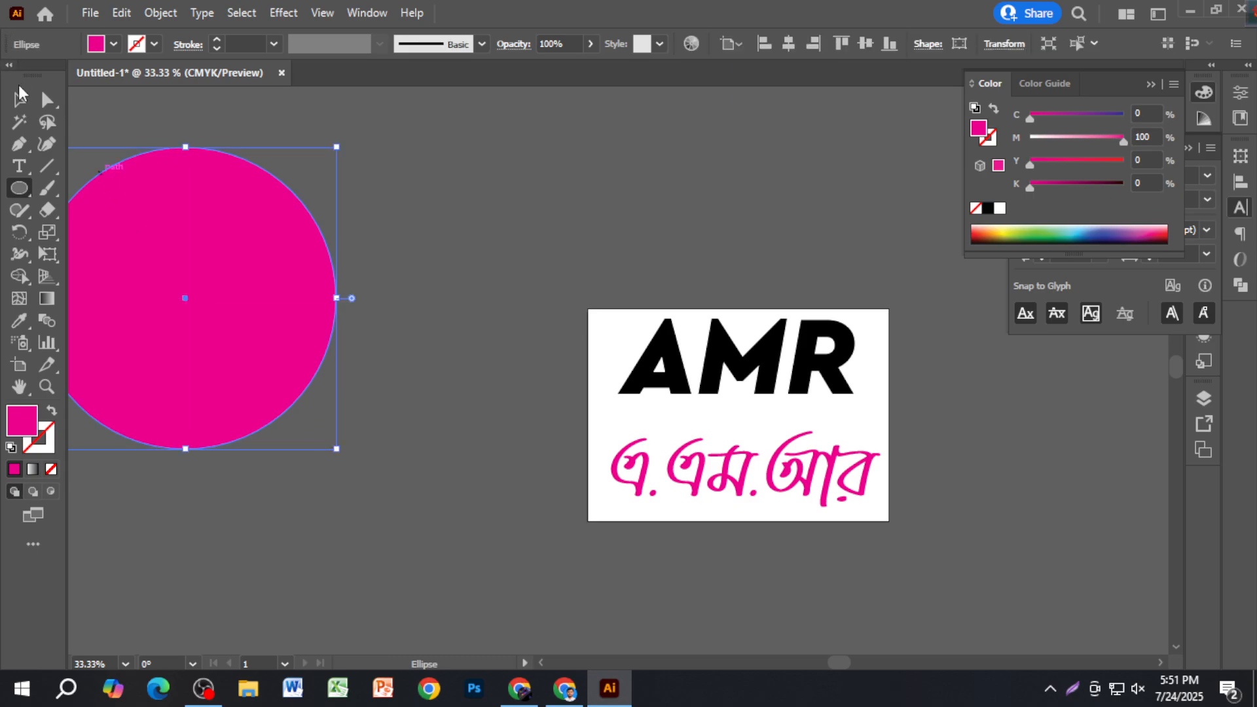
{"action": "left_click_drag", "start_coordinate": [161, 231], "coordinate": [234, 279]}
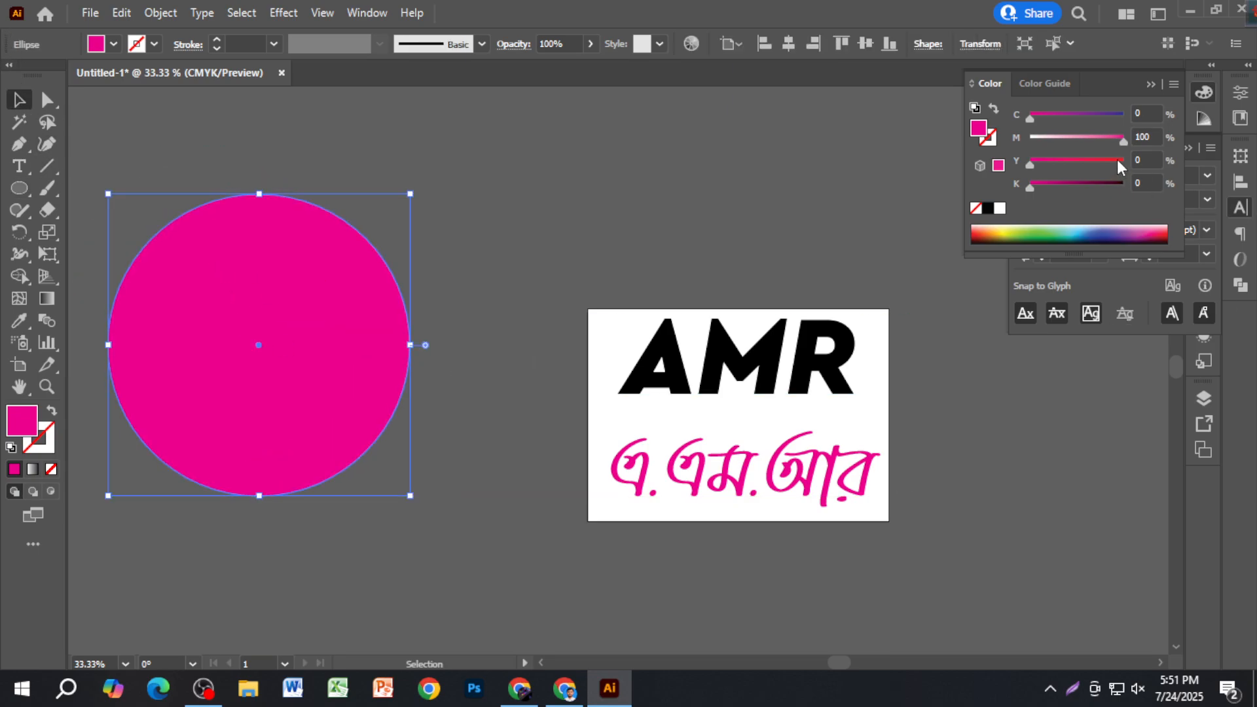
{"action": "left_click_drag", "start_coordinate": [1106, 163], "coordinate": [1004, 156]}
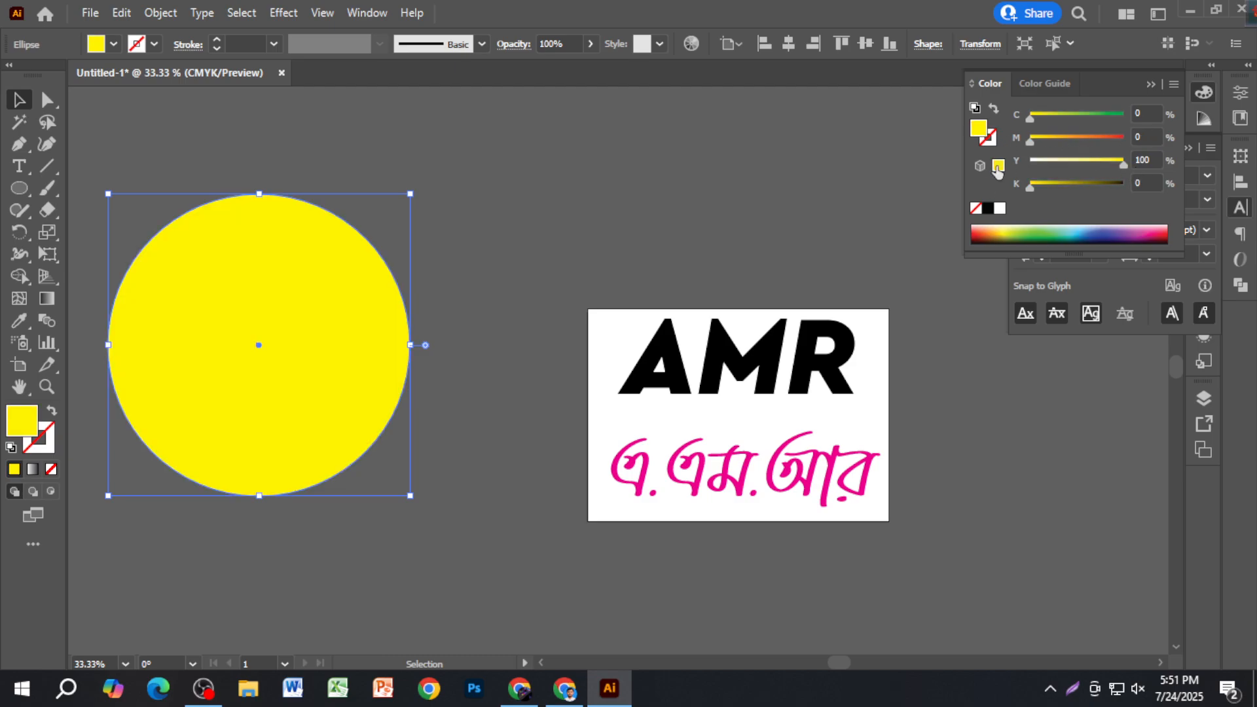
Copy the circle in place, shrink the copy slightly, and fill the outer circle with red (C 0, M 100, Y 100, K 0).
{"action": "key", "text": "ctrl+c"}
{"action": "key", "text": "ctrl+f"}
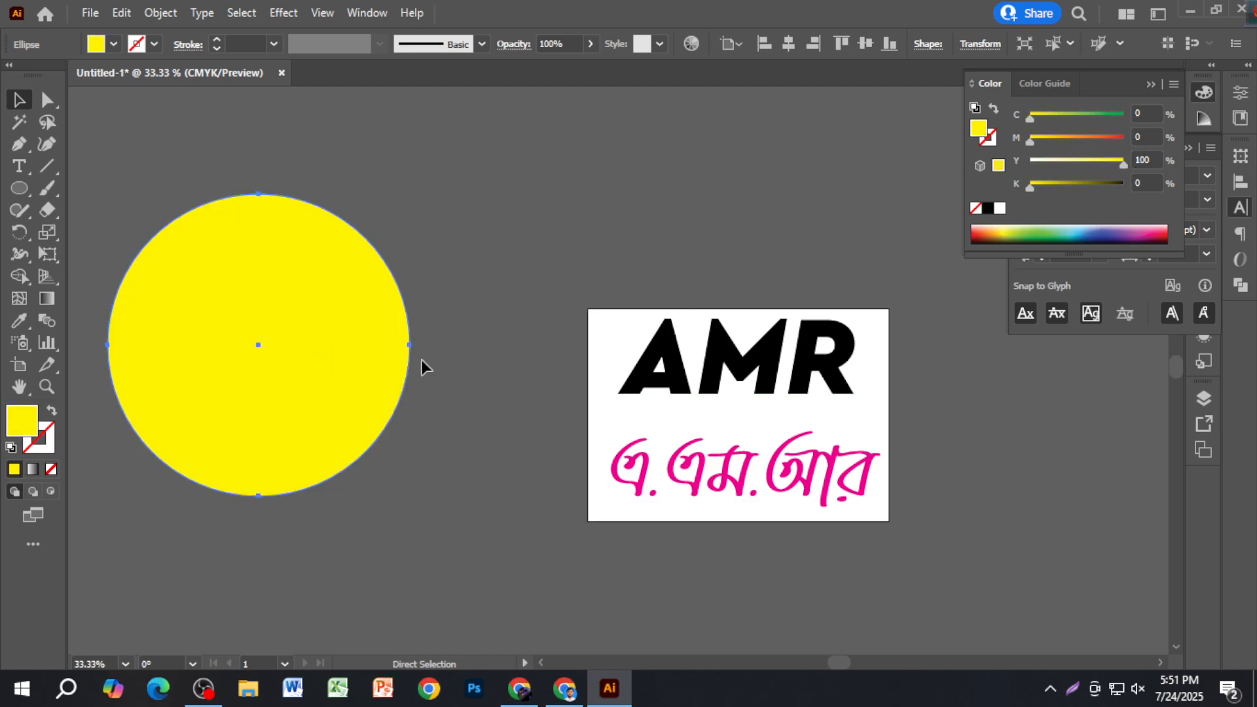
{"action": "left_click_drag", "start_coordinate": [412, 347], "coordinate": [415, 346]}
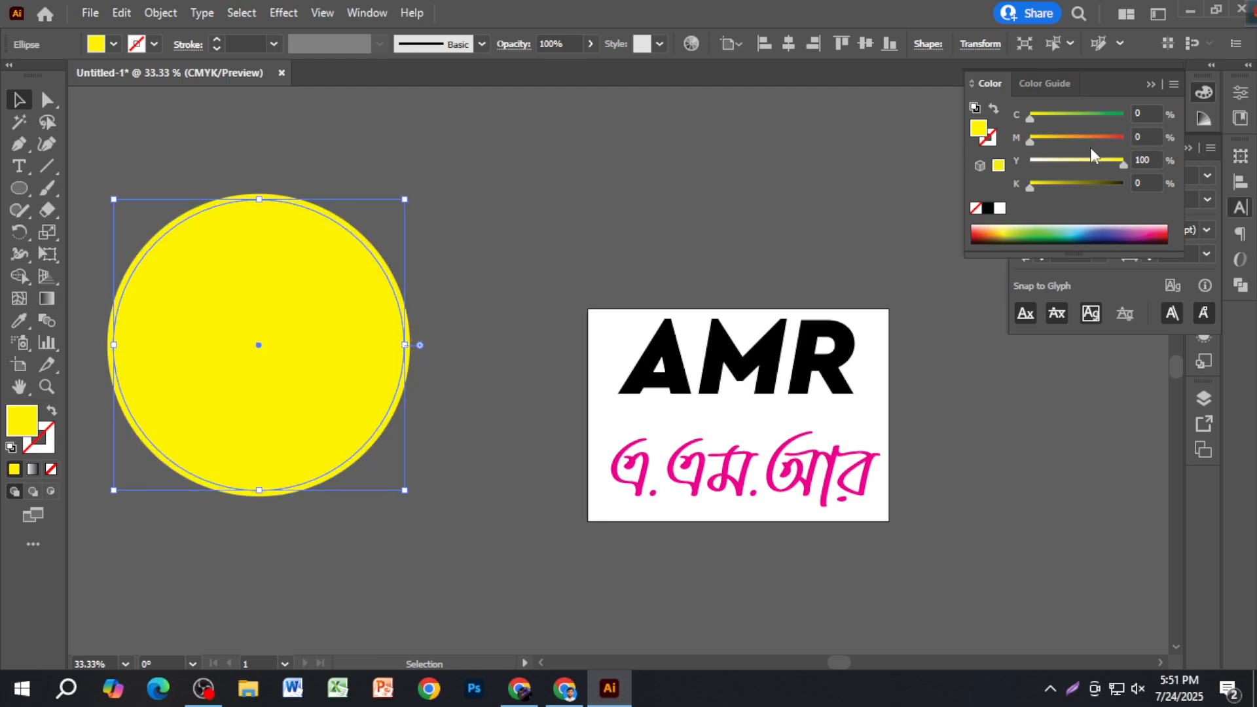
{"action": "left_click", "coordinate": [513, 322]}
{"action": "left_click", "coordinate": [407, 363]}
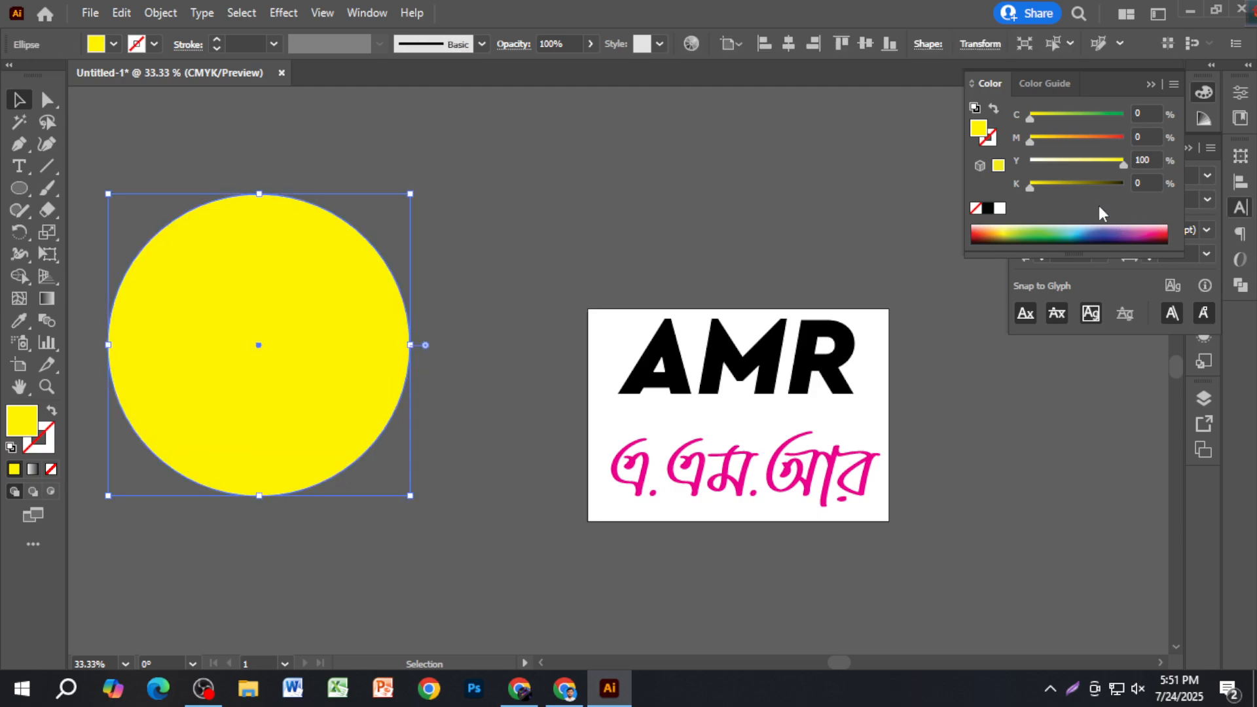
{"action": "left_click_drag", "start_coordinate": [1100, 138], "coordinate": [1124, 142]}
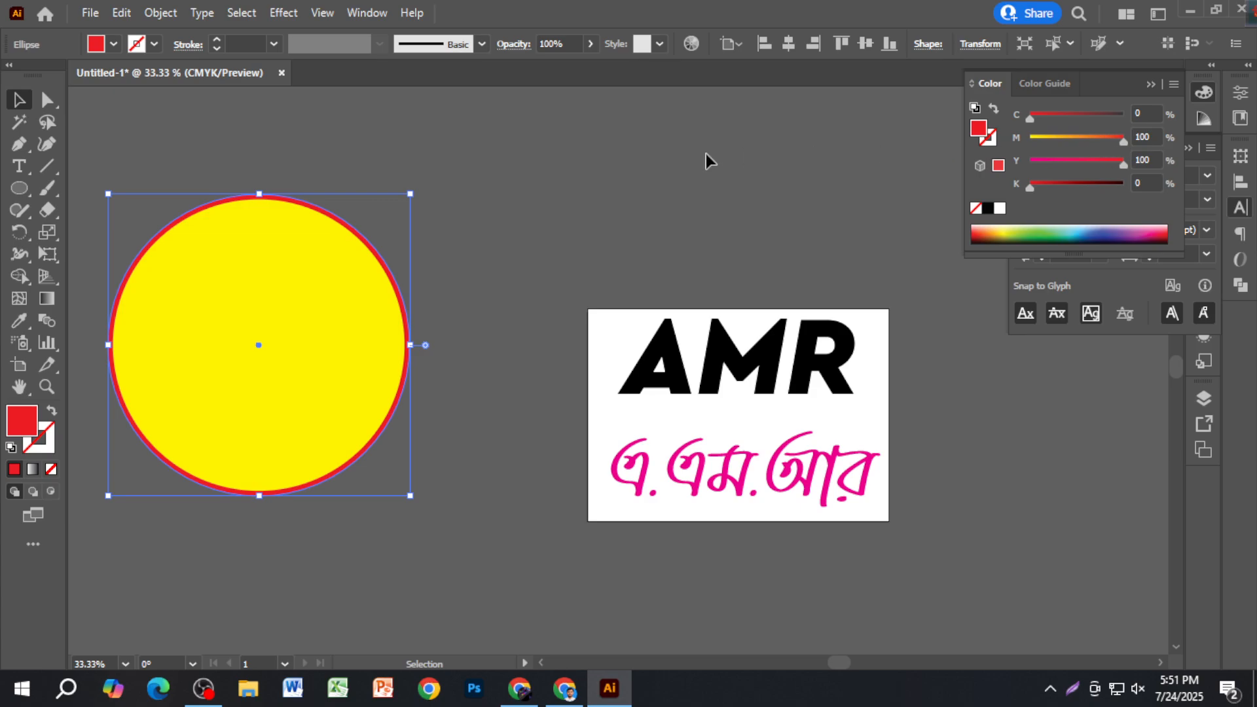
{"action": "left_click", "coordinate": [557, 243]}
Center the Bengali text on the yellow circle in front of it, and shift the whole badge slightly right and up.
{"action": "left_click_drag", "start_coordinate": [758, 477], "coordinate": [258, 341]}
{"action": "key", "text": "ctrl+shift+bracketright"}
{"action": "left_click_drag", "start_coordinate": [155, 216], "coordinate": [305, 401]}
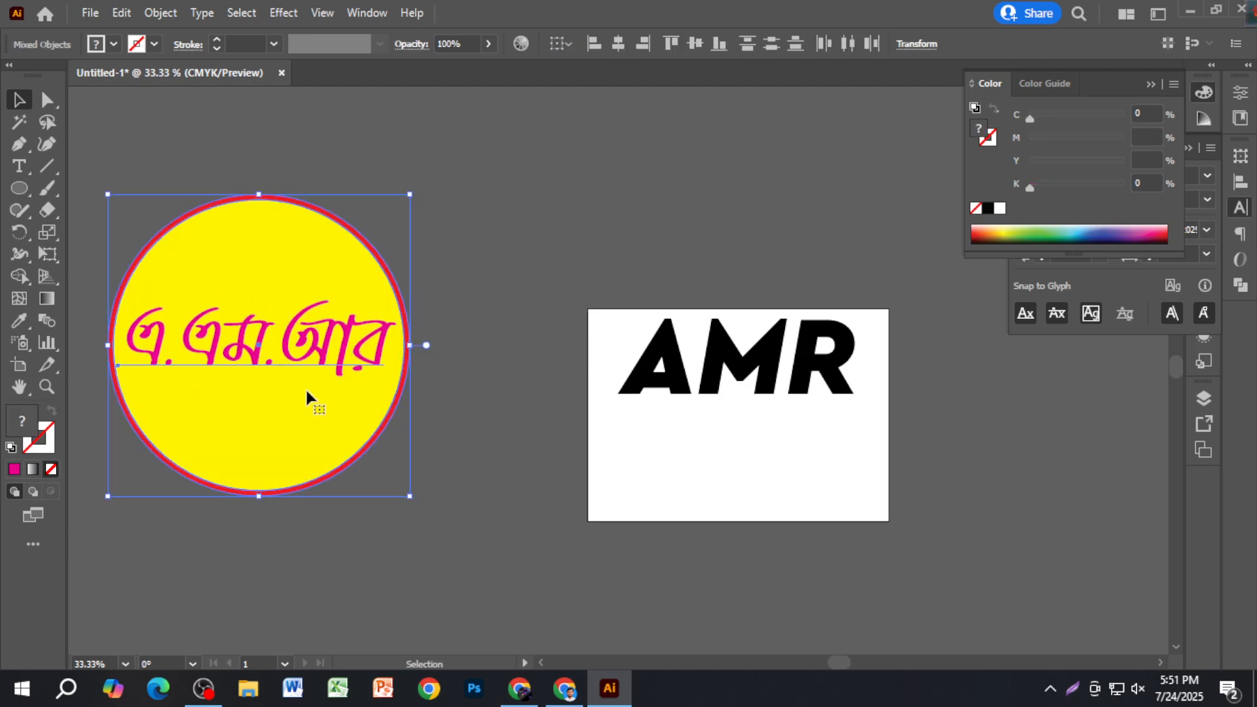
{"action": "left_click_drag", "start_coordinate": [316, 355], "coordinate": [369, 333]}
{"action": "left_click", "coordinate": [507, 261]}
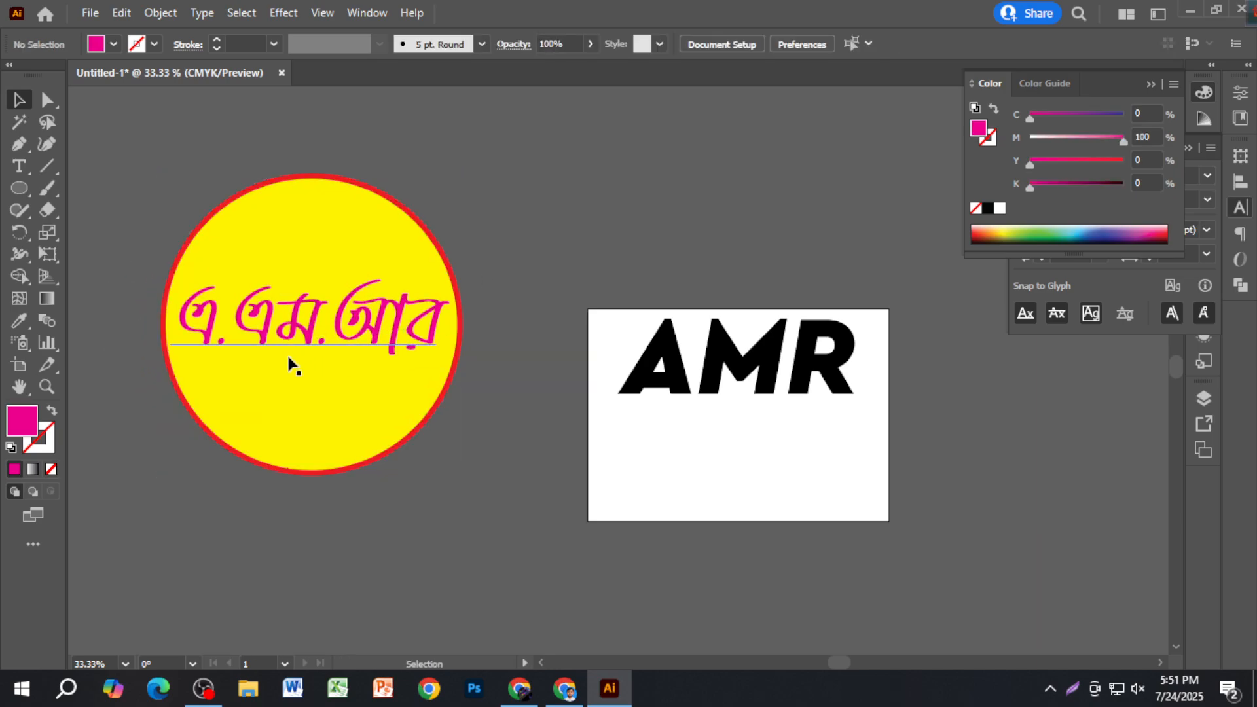
{"action": "scroll", "coordinate": [290, 363], "scroll_direction": "up", "scroll_amount": 2}
{"action": "scroll", "coordinate": [302, 385], "scroll_direction": "down", "scroll_amount": 1}
{"action": "left_click_drag", "start_coordinate": [313, 397], "coordinate": [435, 427]}
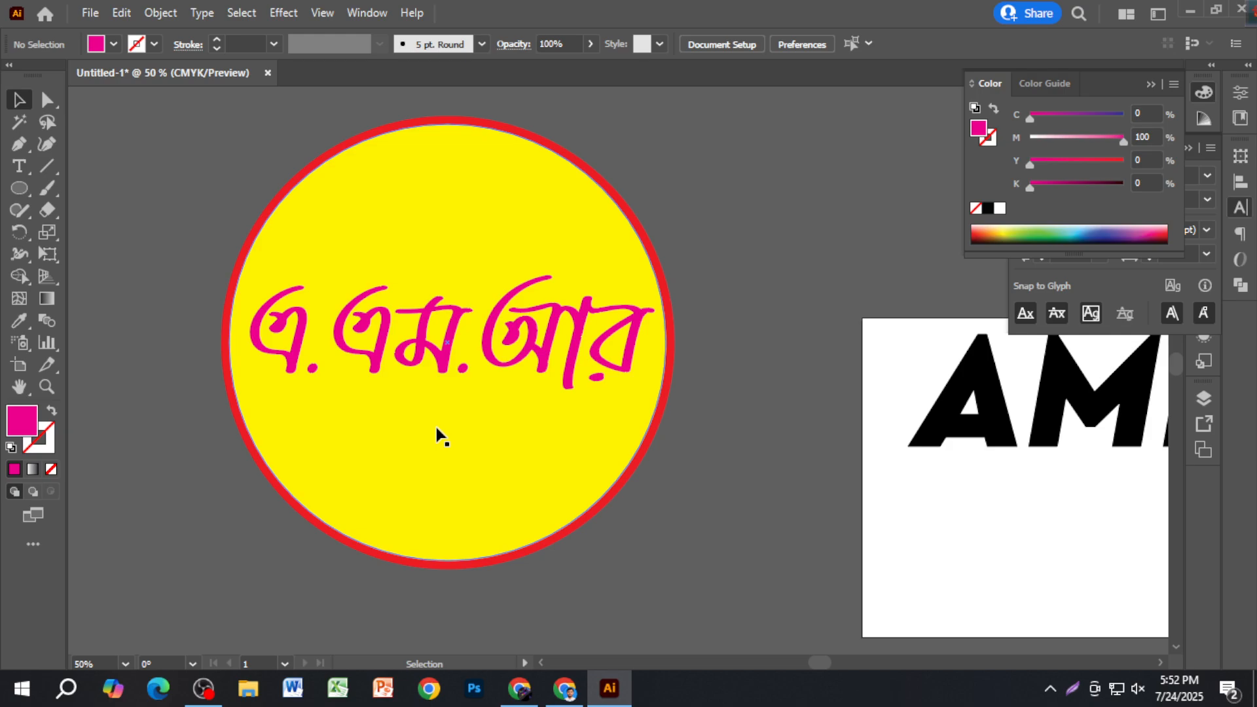
Move the whole Bengali badge farther left on the canvas, away from the artboard.
{"action": "scroll", "coordinate": [691, 389], "scroll_direction": "down", "scroll_amount": 1}
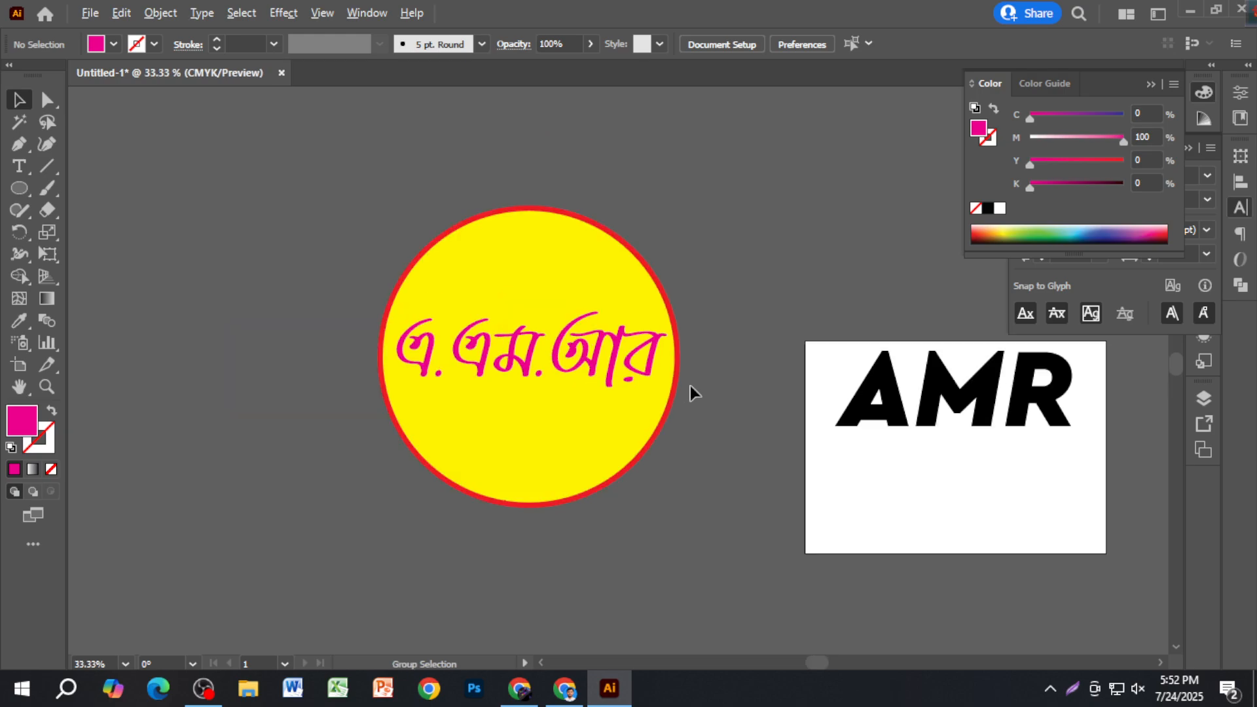
{"action": "left_click_drag", "start_coordinate": [321, 218], "coordinate": [721, 563]}
{"action": "left_click_drag", "start_coordinate": [646, 348], "coordinate": [508, 364]}
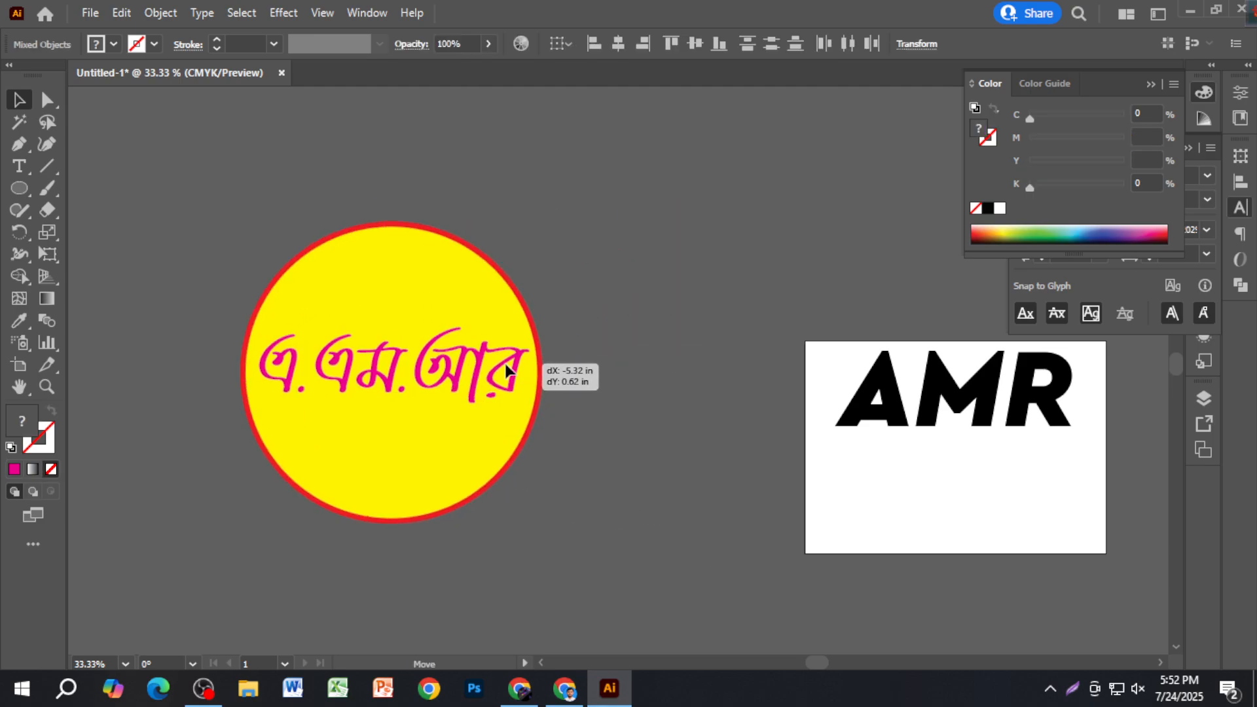
{"action": "left_click", "coordinate": [721, 470]}
{"action": "scroll", "coordinate": [720, 470], "scroll_direction": "right", "scroll_amount": 5}
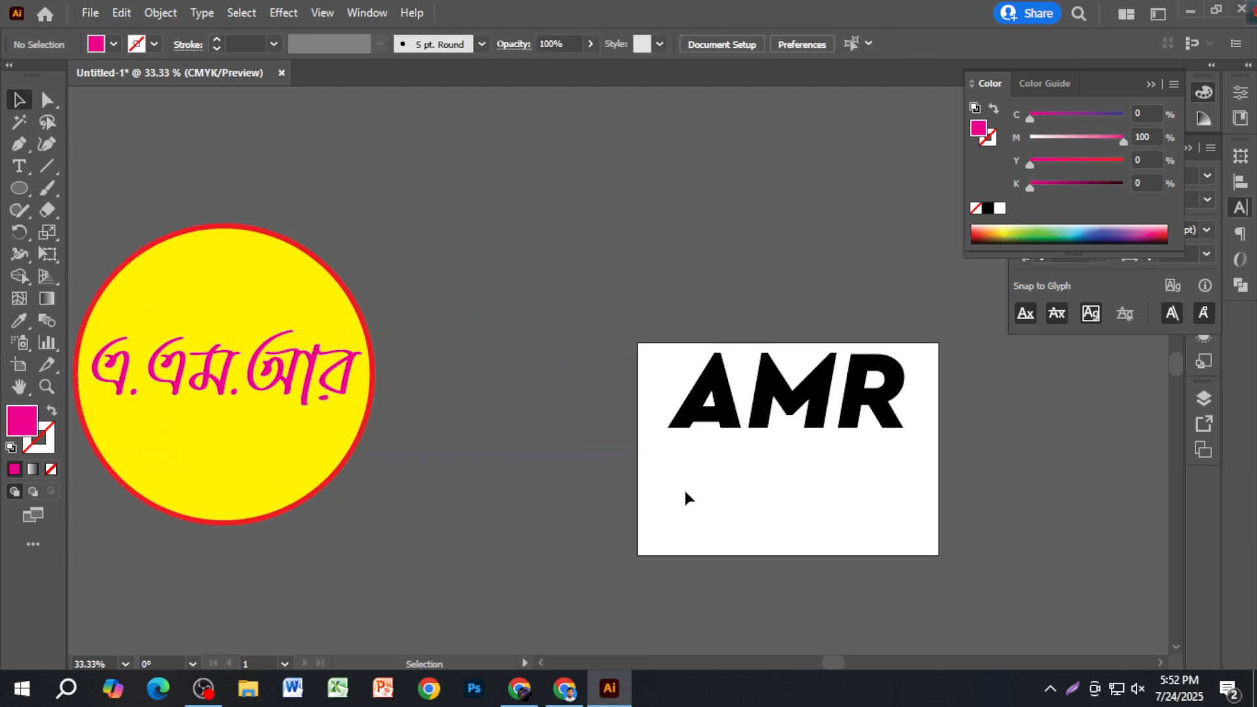
Move the black AMR text down to the middle of the artboard and hide the open color and character settings.
{"action": "left_click_drag", "start_coordinate": [775, 422], "coordinate": [766, 466]}
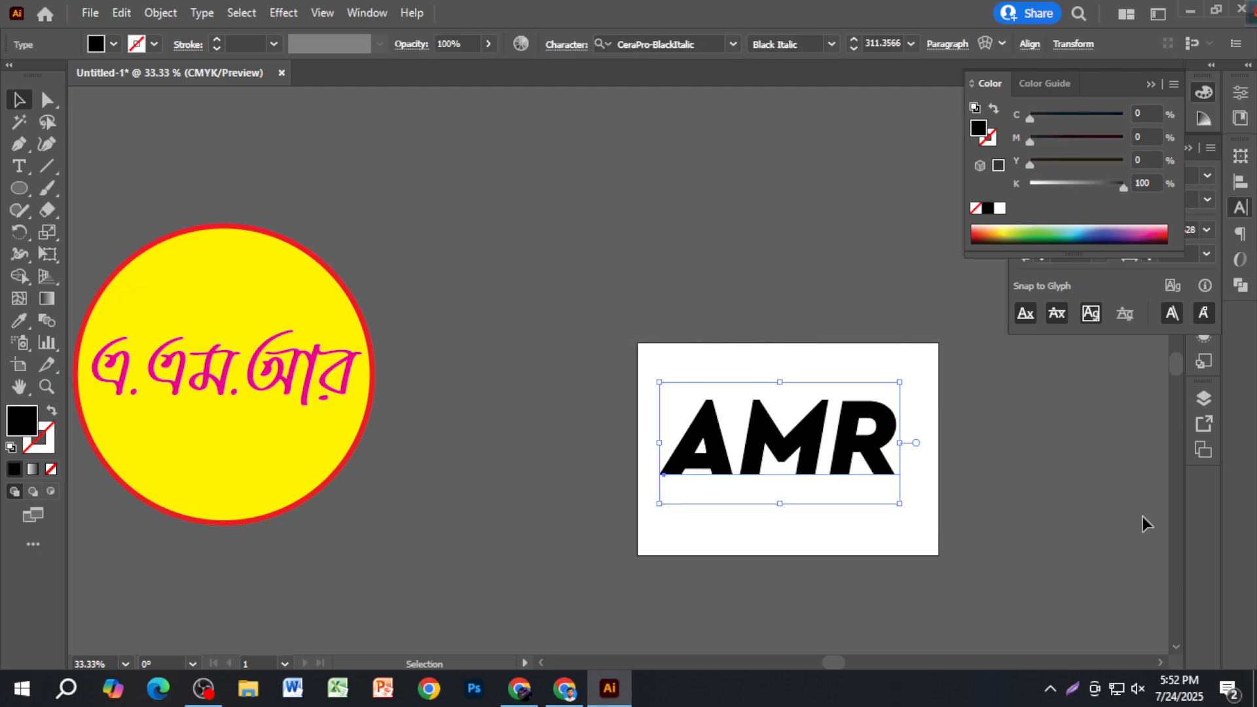
{"action": "left_click", "coordinate": [1154, 84]}
{"action": "left_click", "coordinate": [1185, 139]}
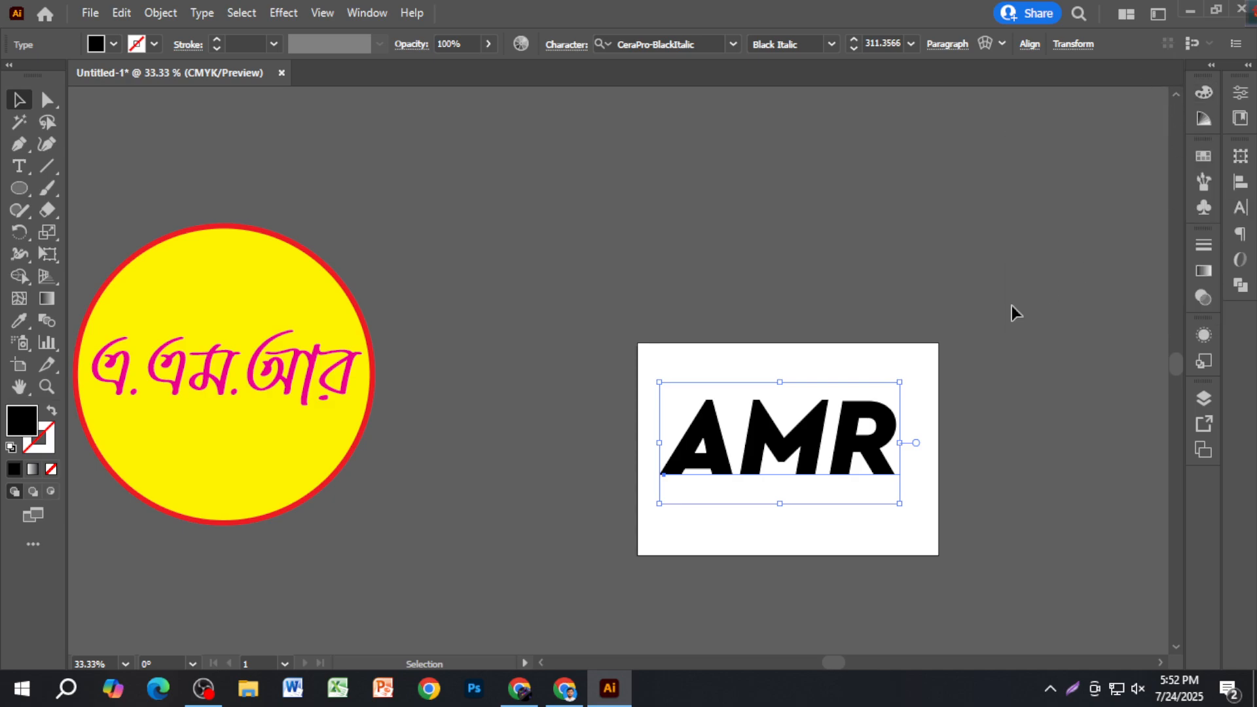
{"action": "left_click", "coordinate": [960, 387]}
{"action": "left_click_drag", "start_coordinate": [865, 446], "coordinate": [873, 450]}
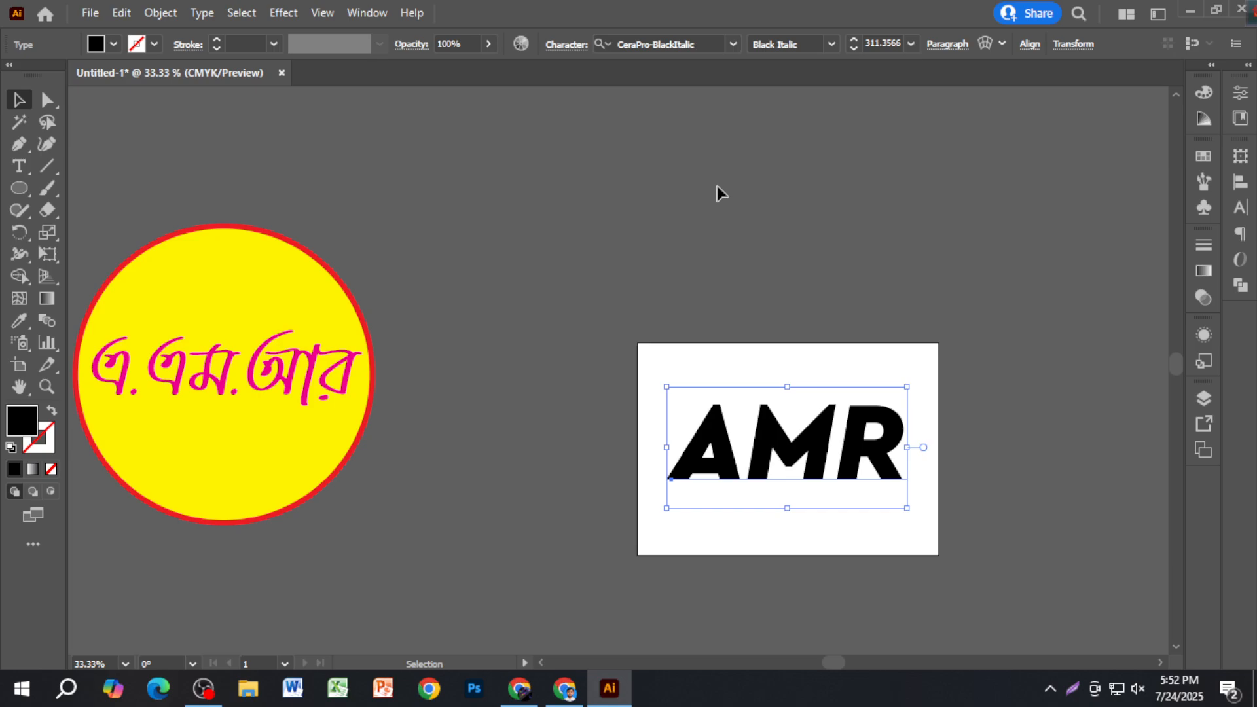
Duplicate the yellow and red circle to the right of the Bengali badge and center the AMR text in front of it.
{"action": "left_click_drag", "start_coordinate": [273, 289], "coordinate": [701, 289]}
{"action": "left_click_drag", "start_coordinate": [892, 458], "coordinate": [753, 383]}
{"action": "key", "text": "ctrl+shift+]"}
Fill the AMR text with magenta (C 0, M 98, Y 0, K 0).
{"action": "left_click", "coordinate": [1203, 91]}
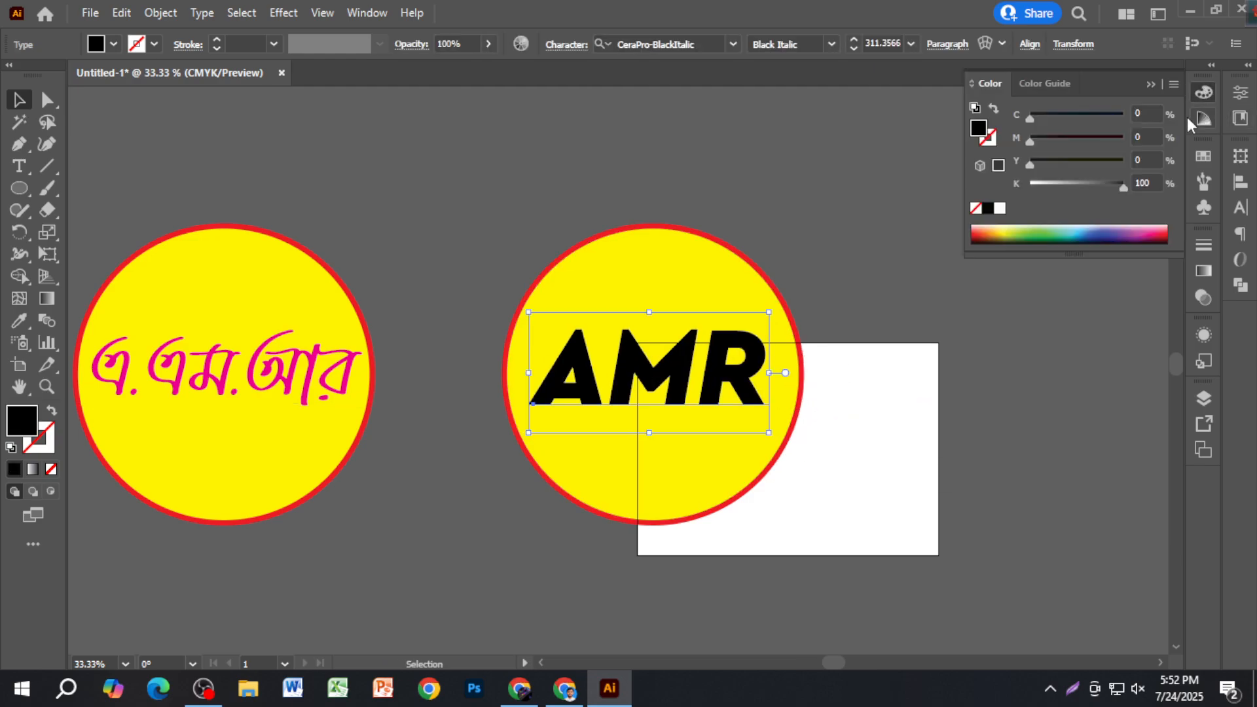
{"action": "left_click_drag", "start_coordinate": [1093, 175], "coordinate": [954, 204]}
{"action": "left_click", "coordinate": [1121, 139]}
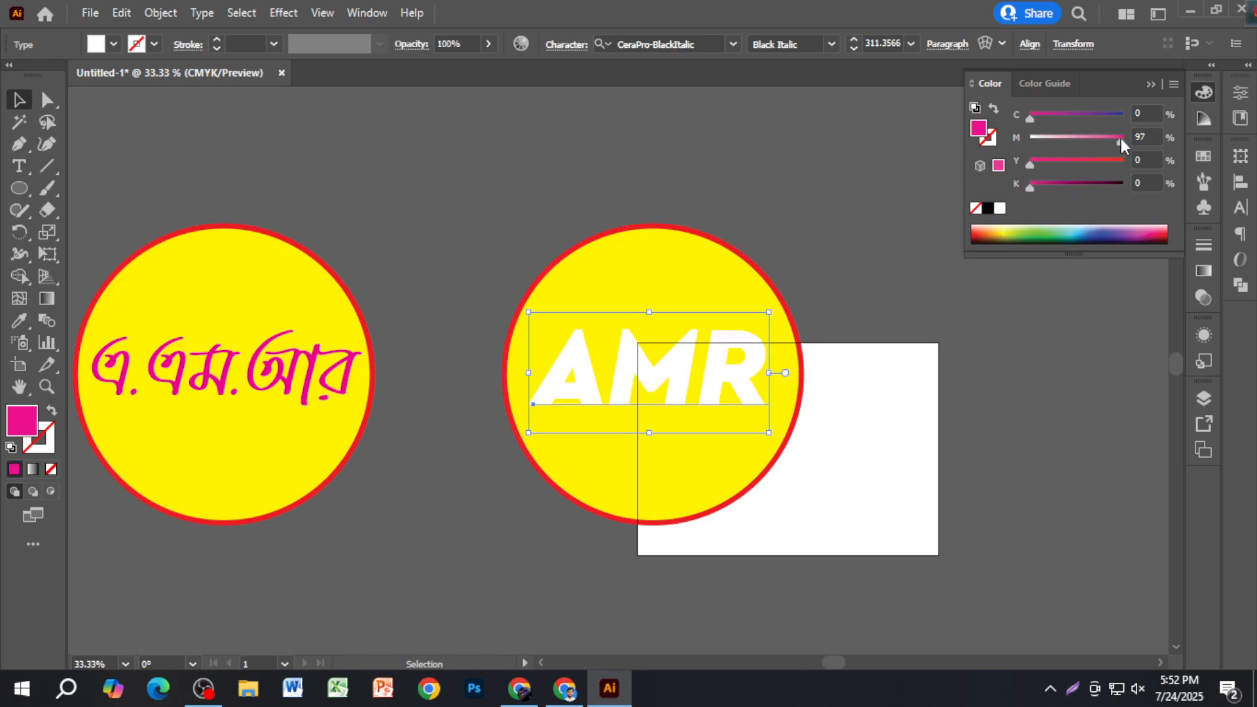
{"action": "left_click", "coordinate": [842, 212]}
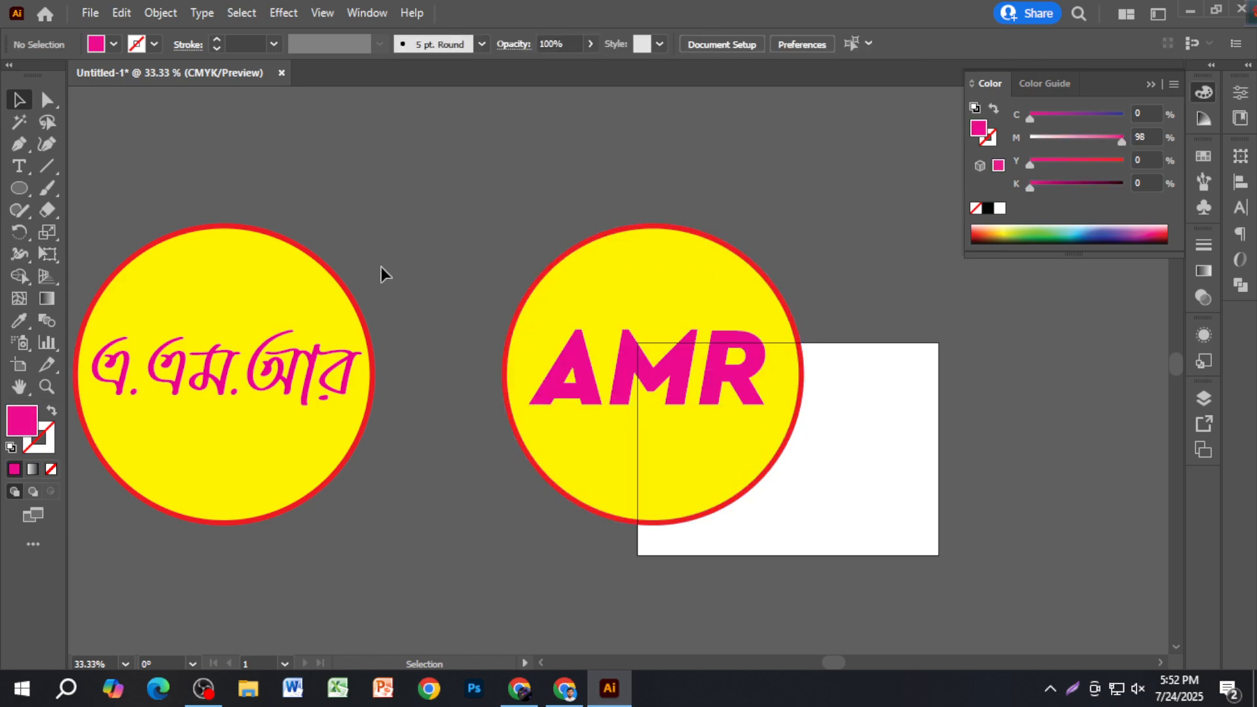
Move both badges left together so that they sit clear of the white artboard.
{"action": "scroll", "coordinate": [537, 294], "scroll_direction": "down", "scroll_amount": 2}
{"action": "left_click_drag", "start_coordinate": [288, 238], "coordinate": [357, 393]}
{"action": "left_click", "coordinate": [417, 504]}
{"action": "key", "text": "space"}
{"action": "left_click_drag", "start_coordinate": [305, 522], "coordinate": [594, 552]}
{"action": "scroll", "coordinate": [664, 417], "scroll_direction": "up", "scroll_amount": 2}
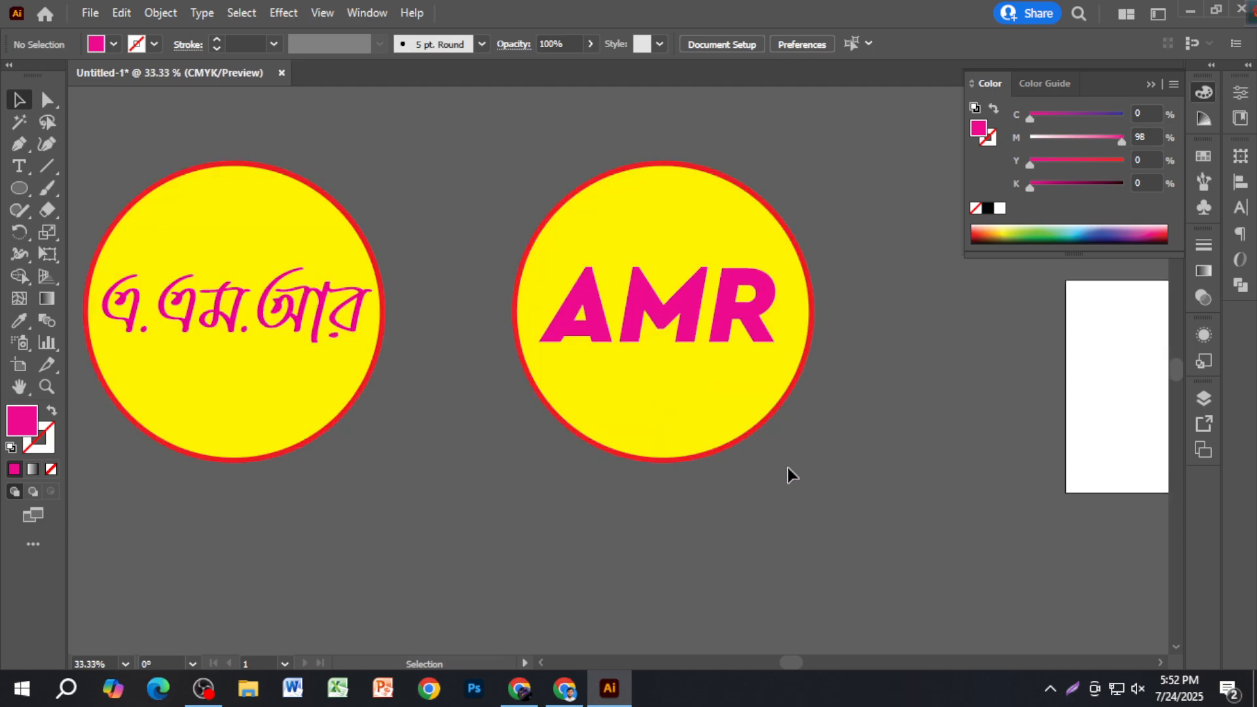
{"action": "key", "text": "space"}
{"action": "left_click_drag", "start_coordinate": [689, 429], "coordinate": [726, 481]}
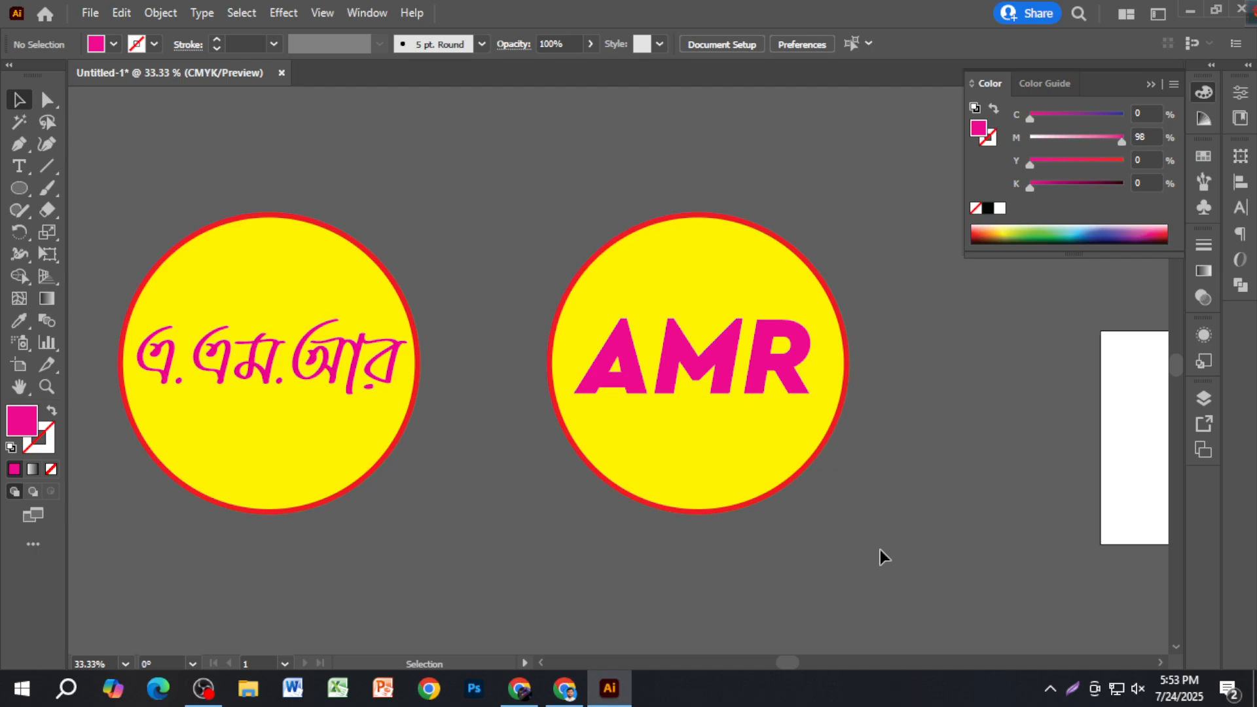
{"action": "scroll", "coordinate": [888, 537], "scroll_direction": "down", "scroll_amount": 2}
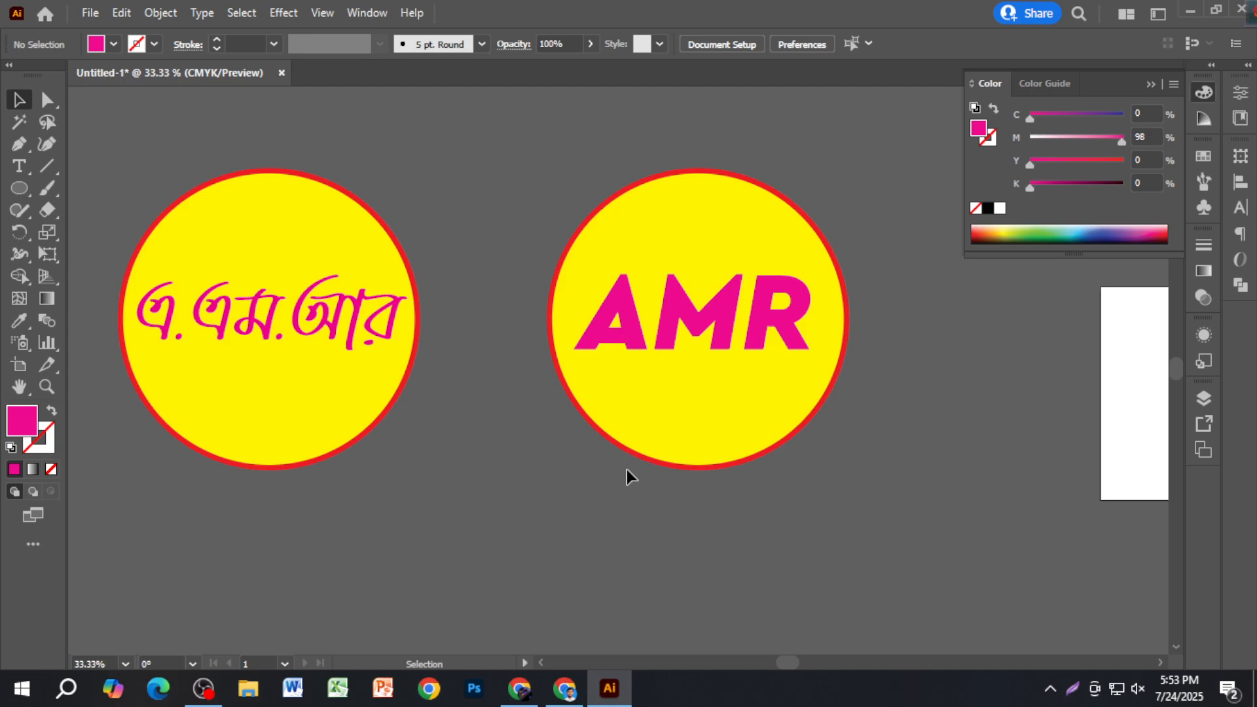
Switch to Chrome, search Google Images for "poster design" and browse the results.
{"action": "left_click", "coordinate": [565, 689]}
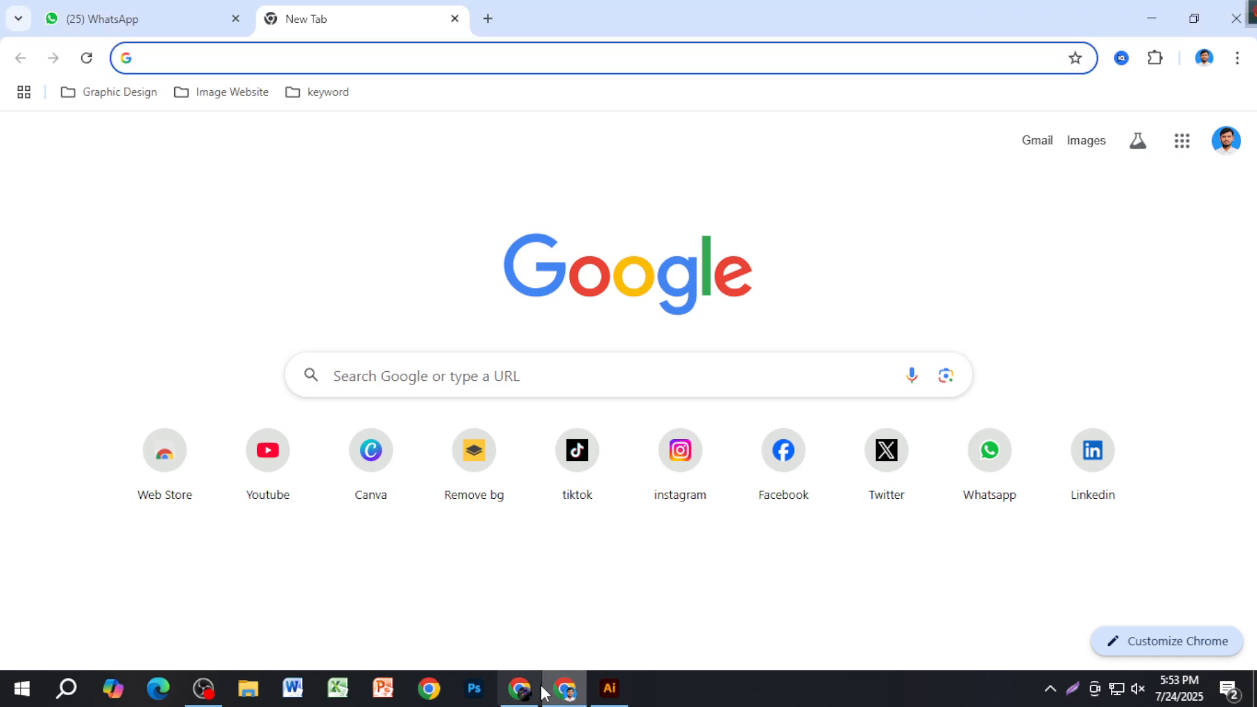
{"action": "type", "text": "ofu"}
{"action": "key", "text": "BackSpace"}
{"action": "key", "text": "BackSpace"}
{"action": "key", "text": "BackSpace"}
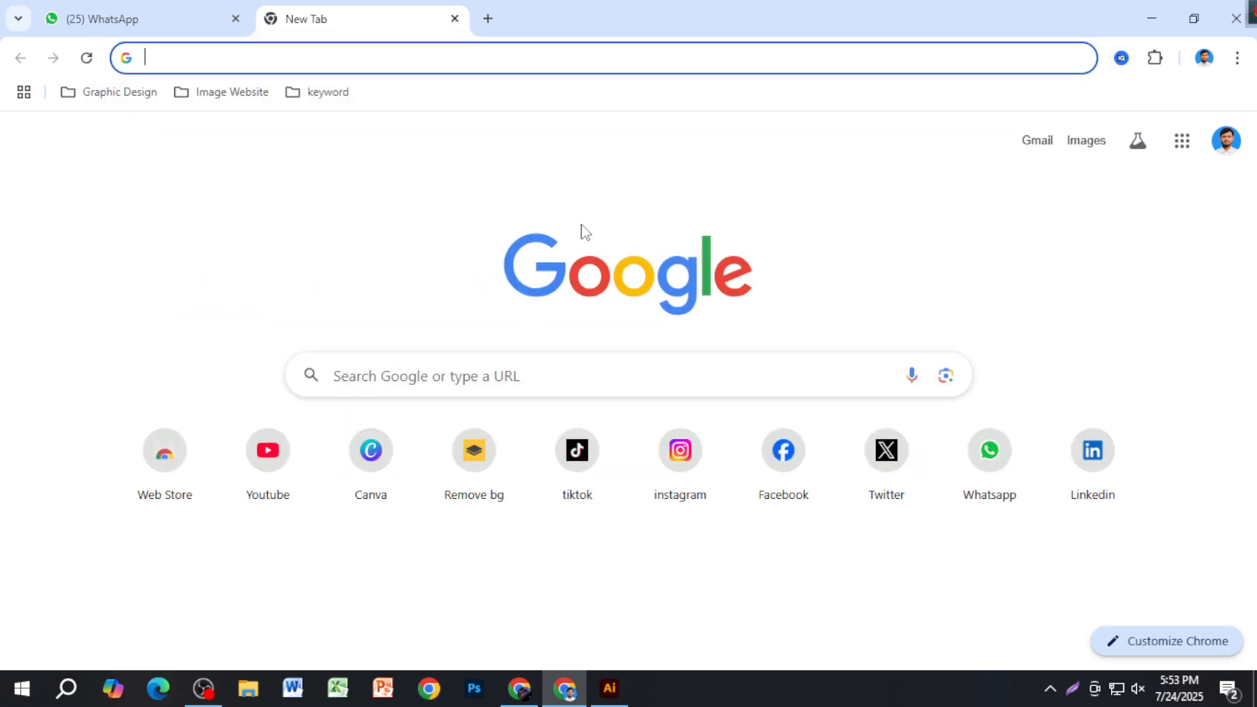
{"action": "type", "text": "op"}
{"action": "key", "text": "BackSpace"}
{"action": "key", "text": "BackSpace"}
{"action": "type", "text": "po"}
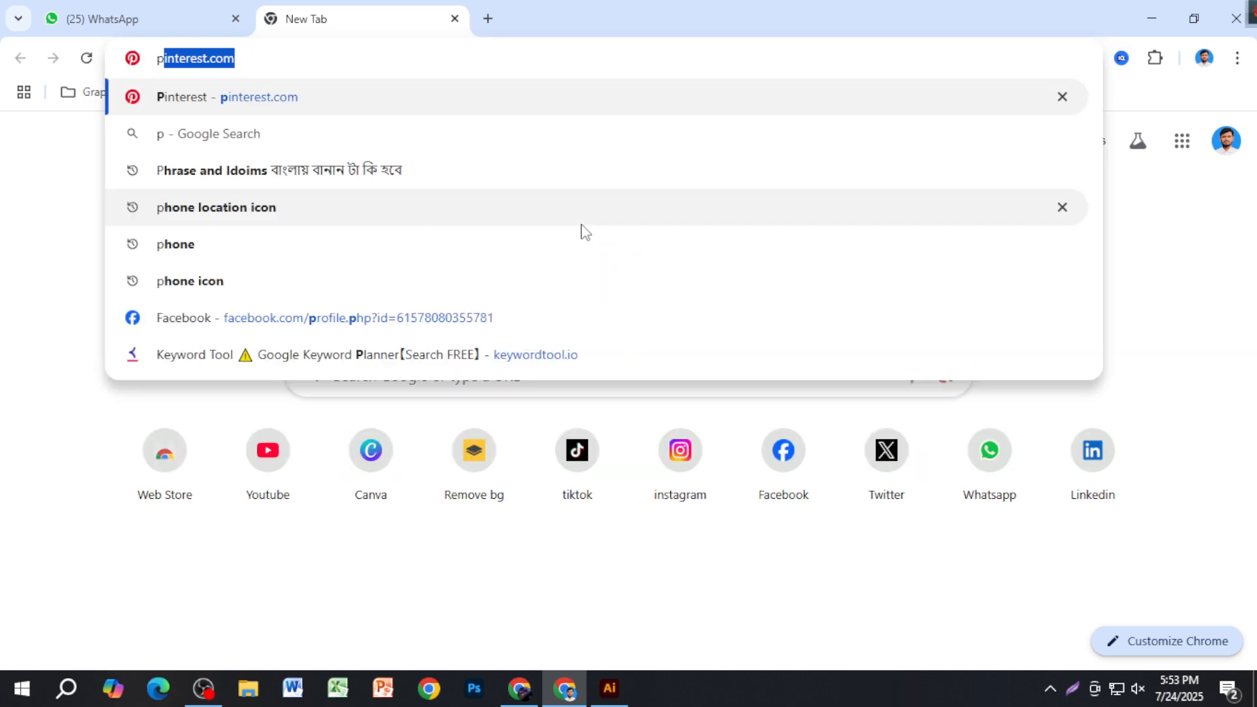
{"action": "type", "text": "ster design"}
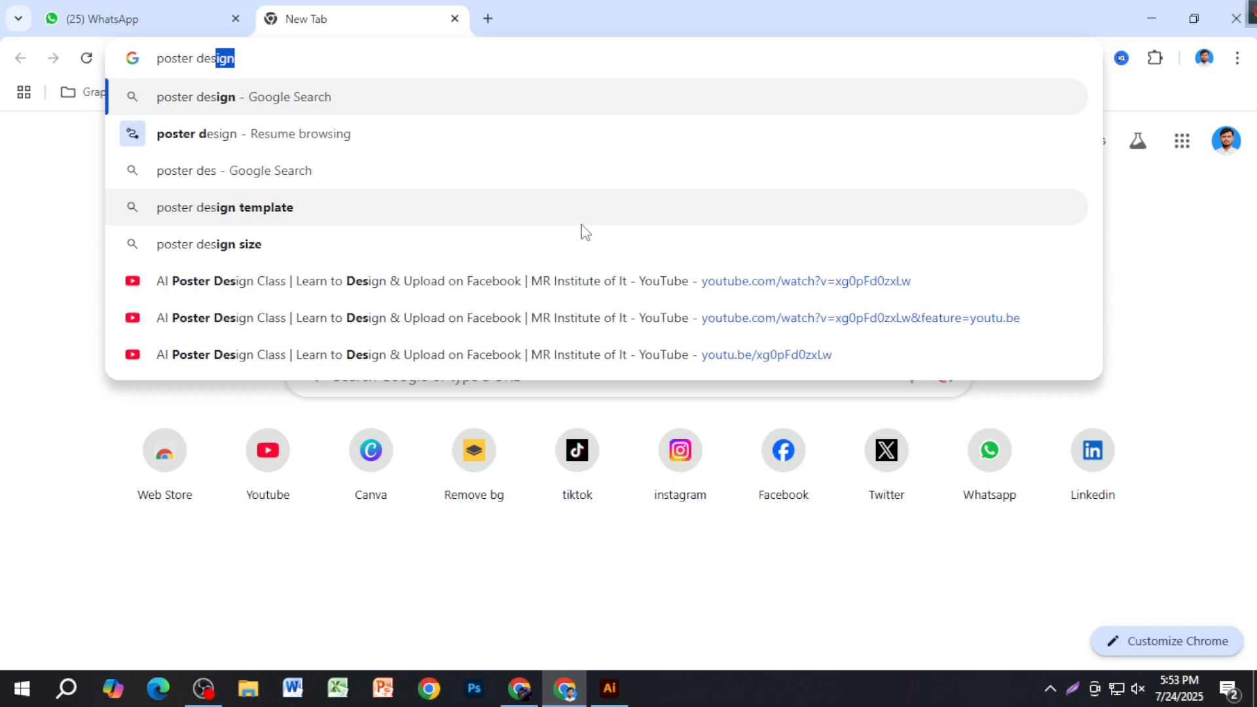
{"action": "key", "text": "Return"}
{"action": "left_click", "coordinate": [153, 193]}
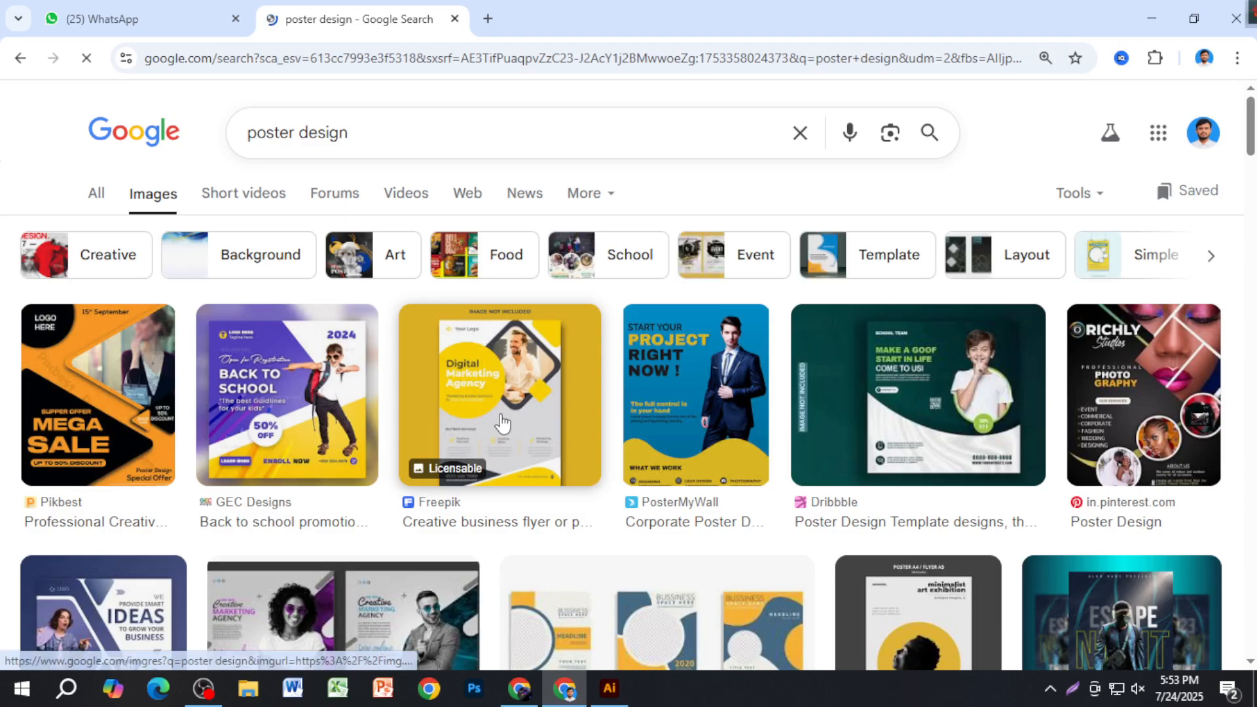
{"action": "scroll", "coordinate": [563, 458], "scroll_direction": "down", "scroll_amount": 3}
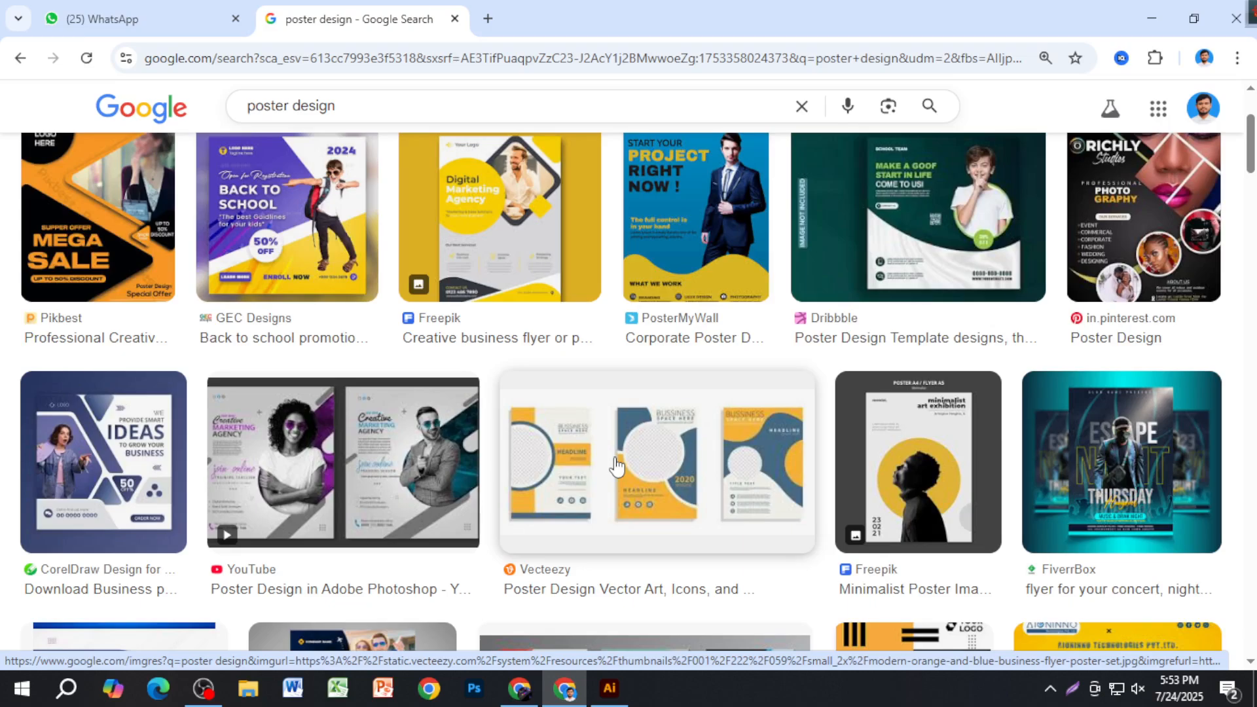
Search Google Images for "bangla banner design".
{"action": "left_click_drag", "start_coordinate": [376, 105], "coordinate": [238, 121]}
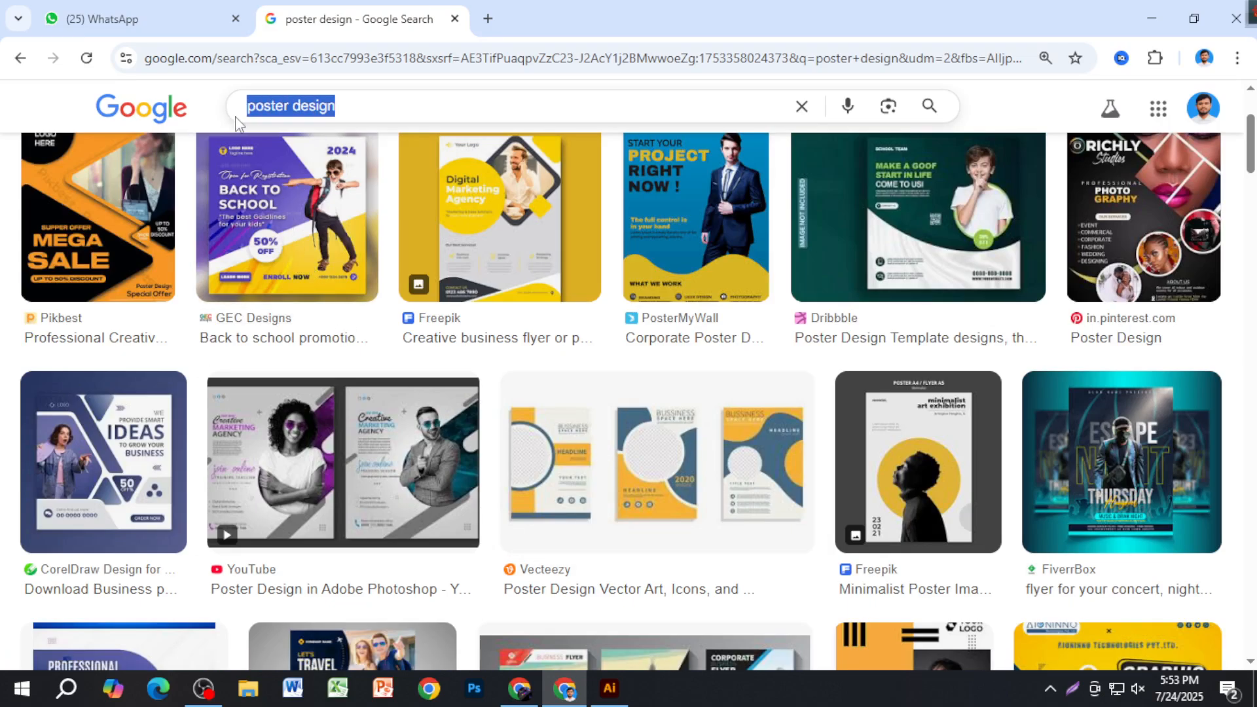
{"action": "type", "text": "bangla banner design"}
{"action": "key", "text": "Return"}
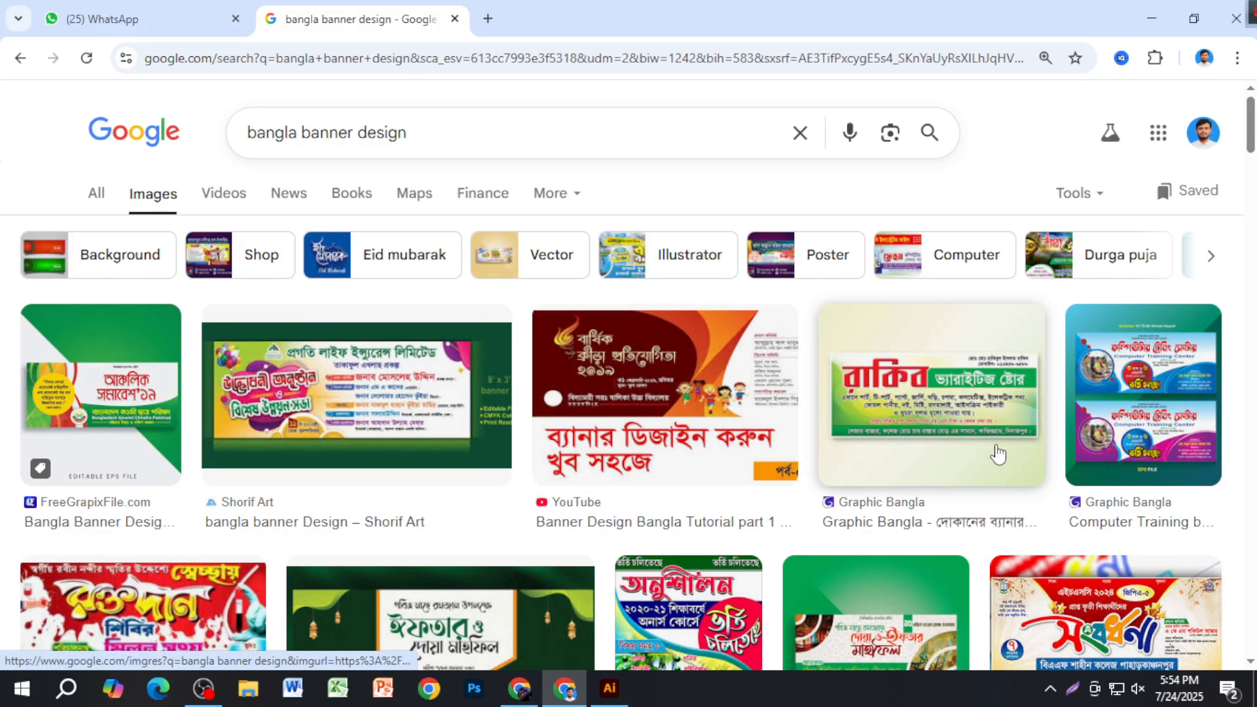
Preview the green shop banner, the red sports competition banner and the Computer Training banner from the results.
{"action": "left_click", "coordinate": [976, 432]}
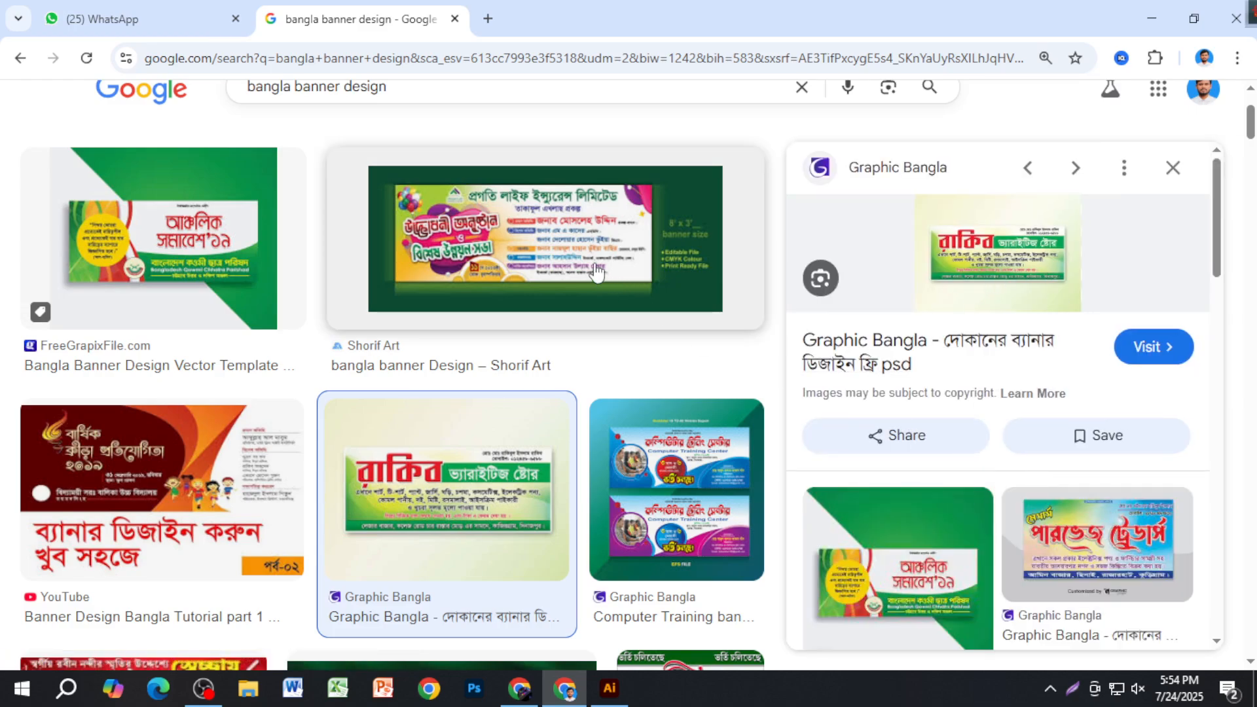
{"action": "left_click", "coordinate": [164, 488]}
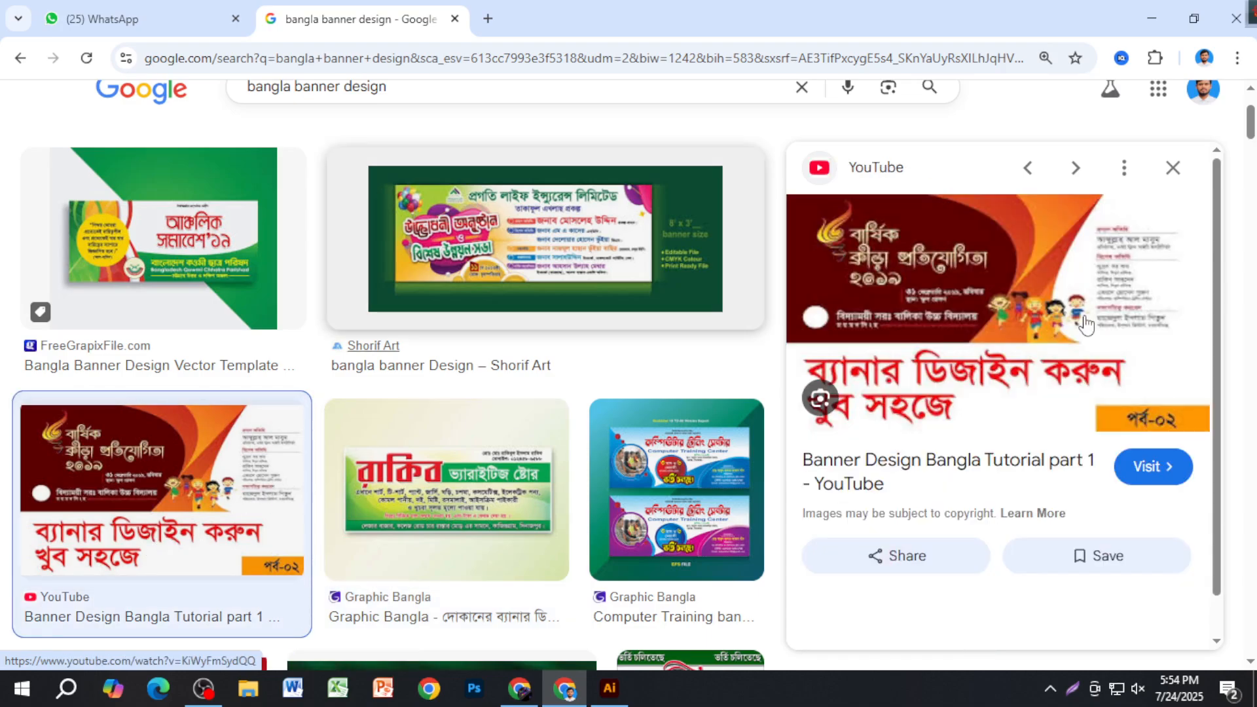
{"action": "scroll", "coordinate": [1087, 328], "scroll_direction": "down", "scroll_amount": 2}
{"action": "left_click", "coordinate": [695, 517]}
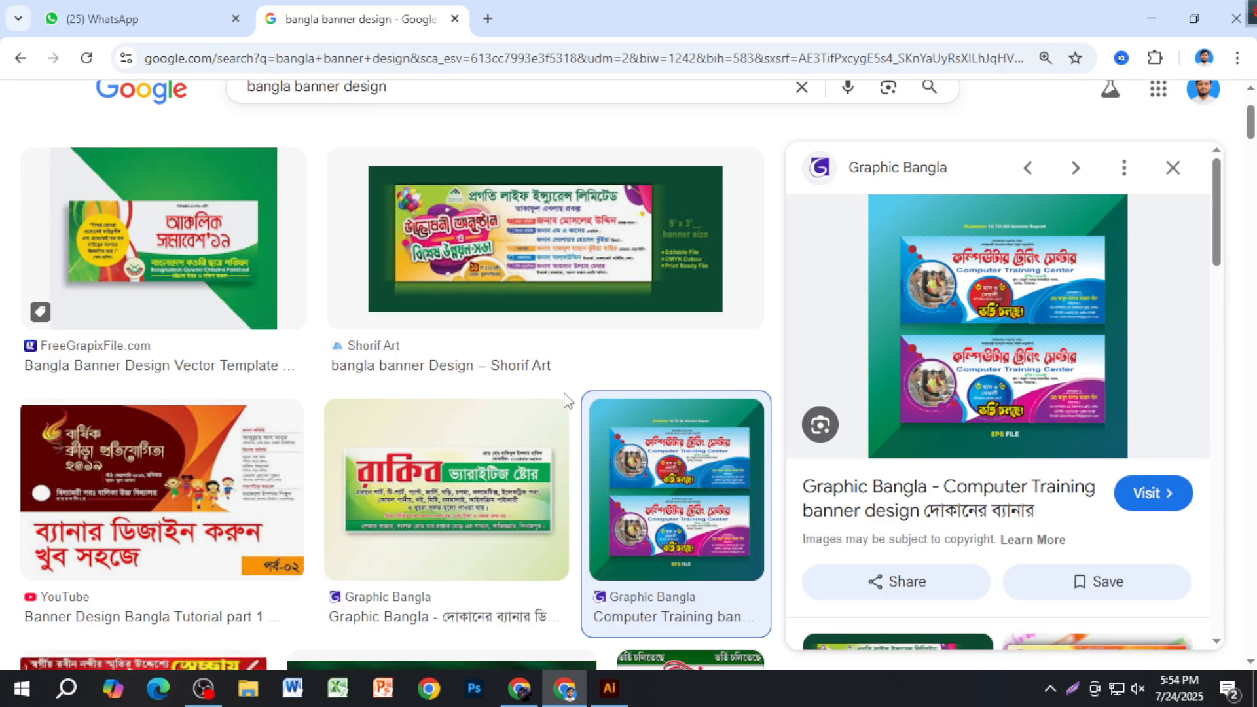
Search Google Images for "logo design" in a new browser tab.
{"action": "left_click", "coordinate": [488, 18]}
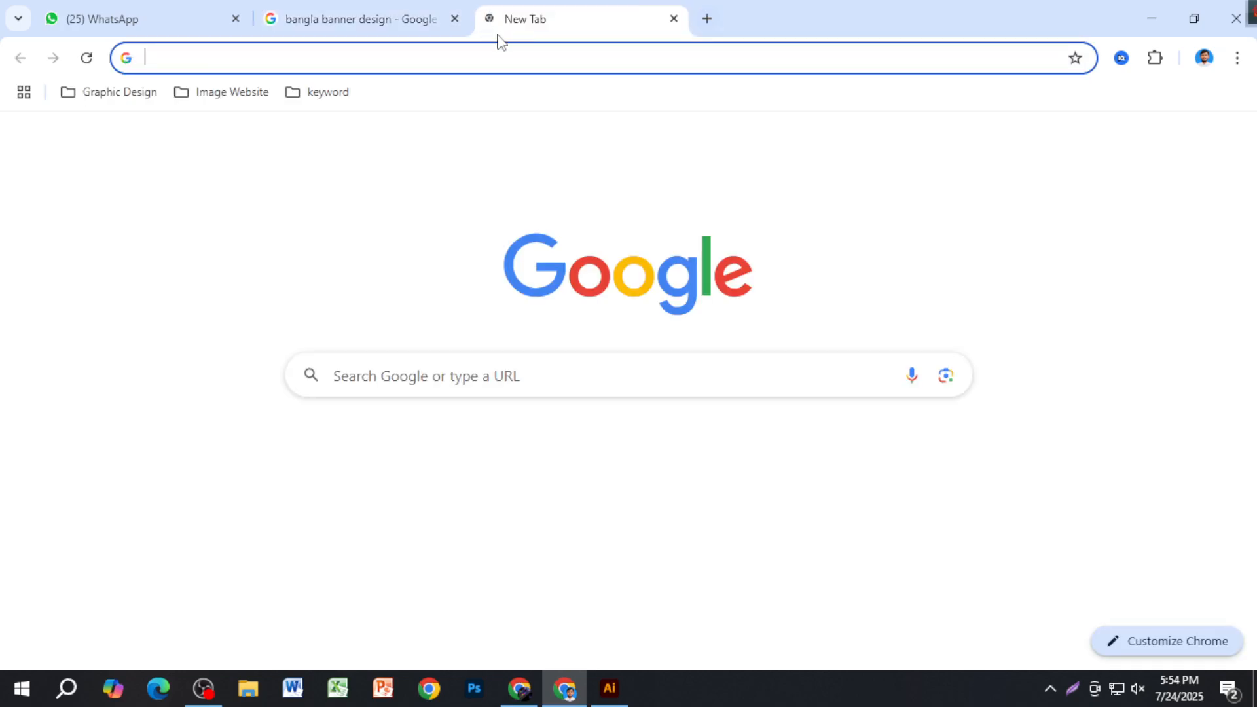
{"action": "left_click", "coordinate": [490, 65]}
{"action": "type", "text": "logo"}
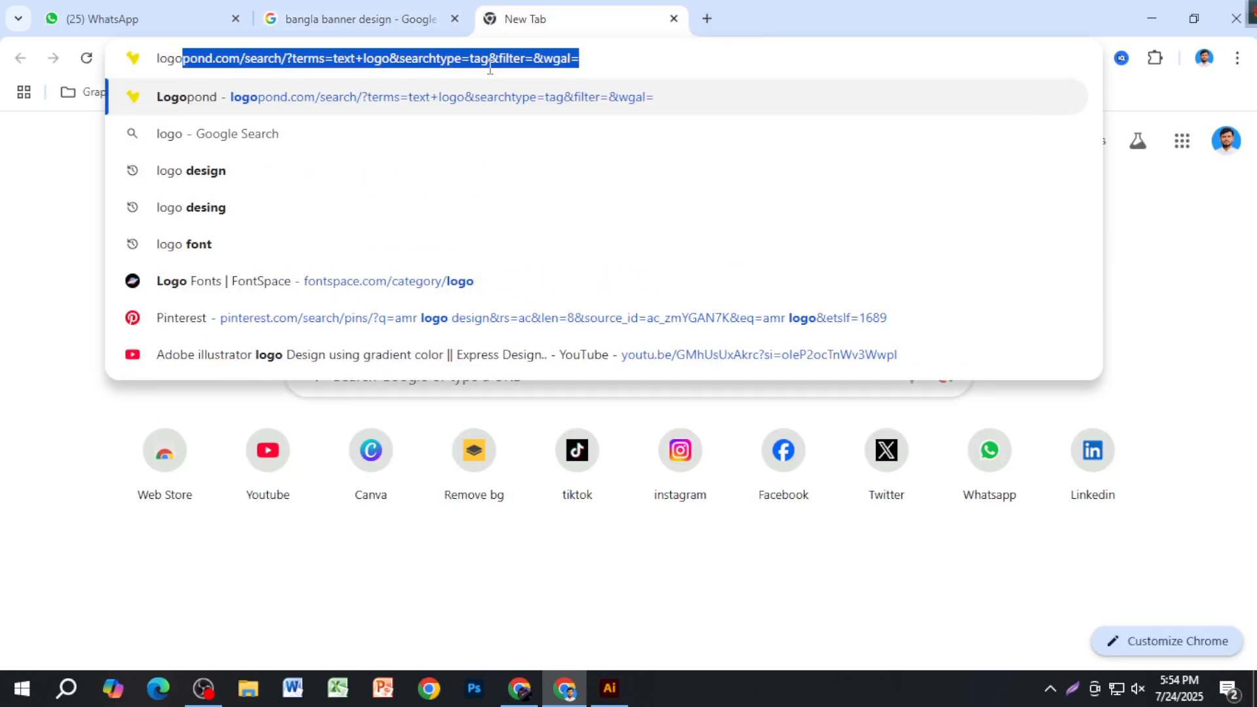
{"action": "type", "text": " design"}
{"action": "key", "text": "Return"}
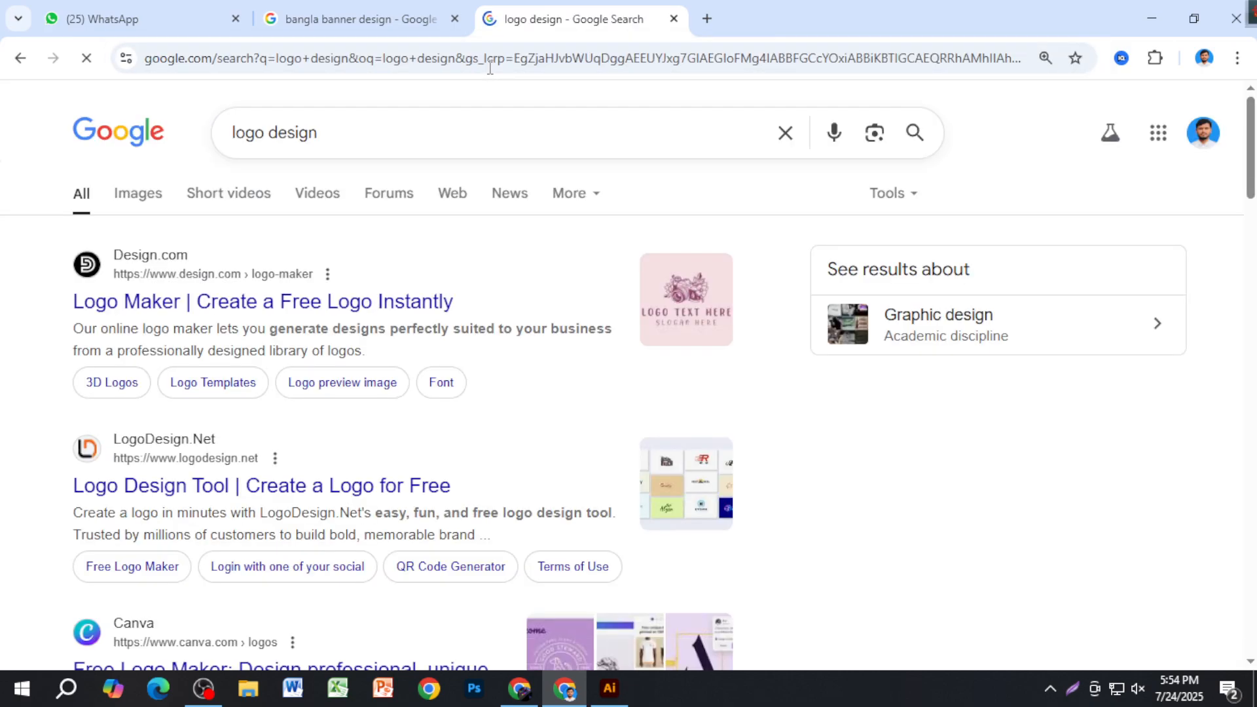
{"action": "left_click", "coordinate": [140, 196]}
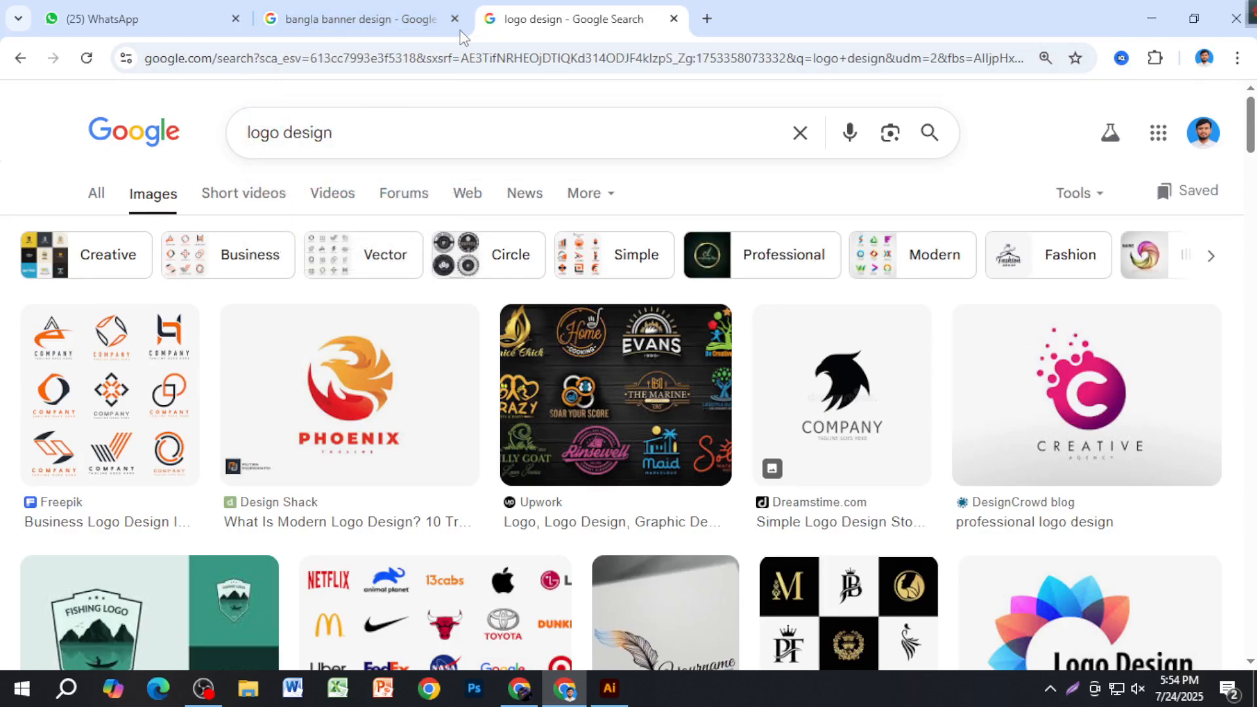
Copy the Computer Training banner image from the Bangla banner results and paste it into the Illustrator document.
{"action": "left_click", "coordinate": [401, 27]}
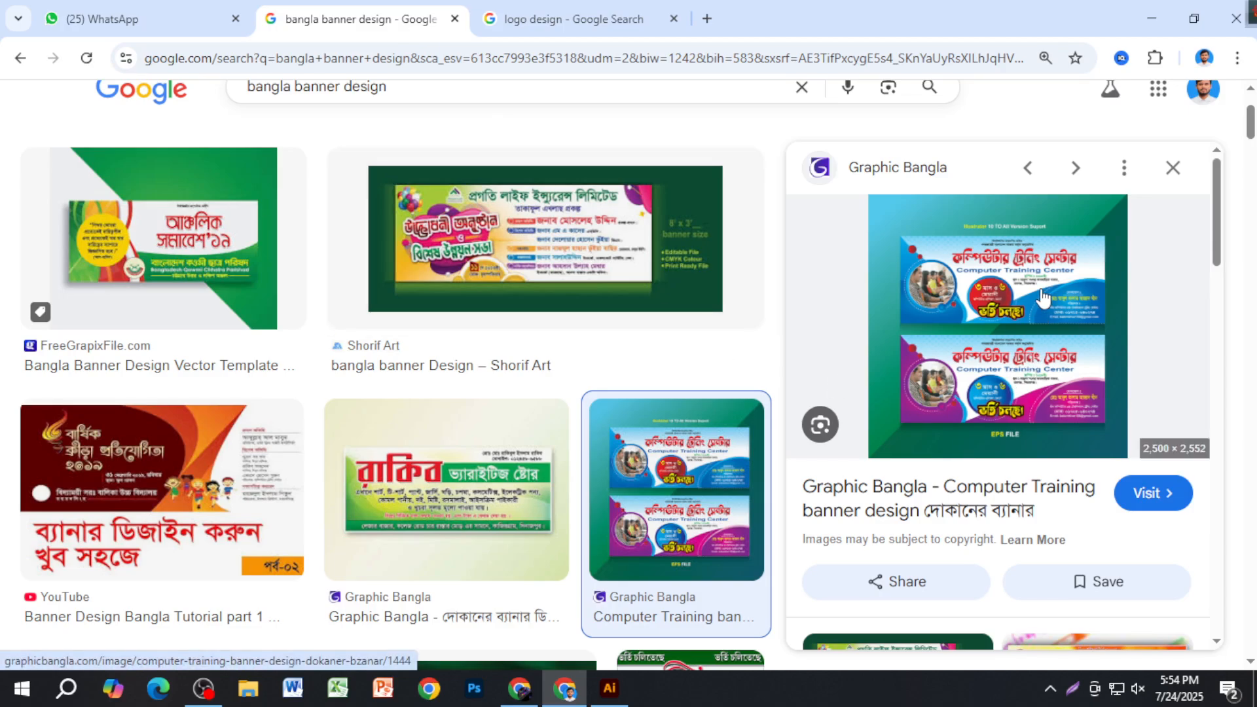
{"action": "right_click", "coordinate": [1036, 302]}
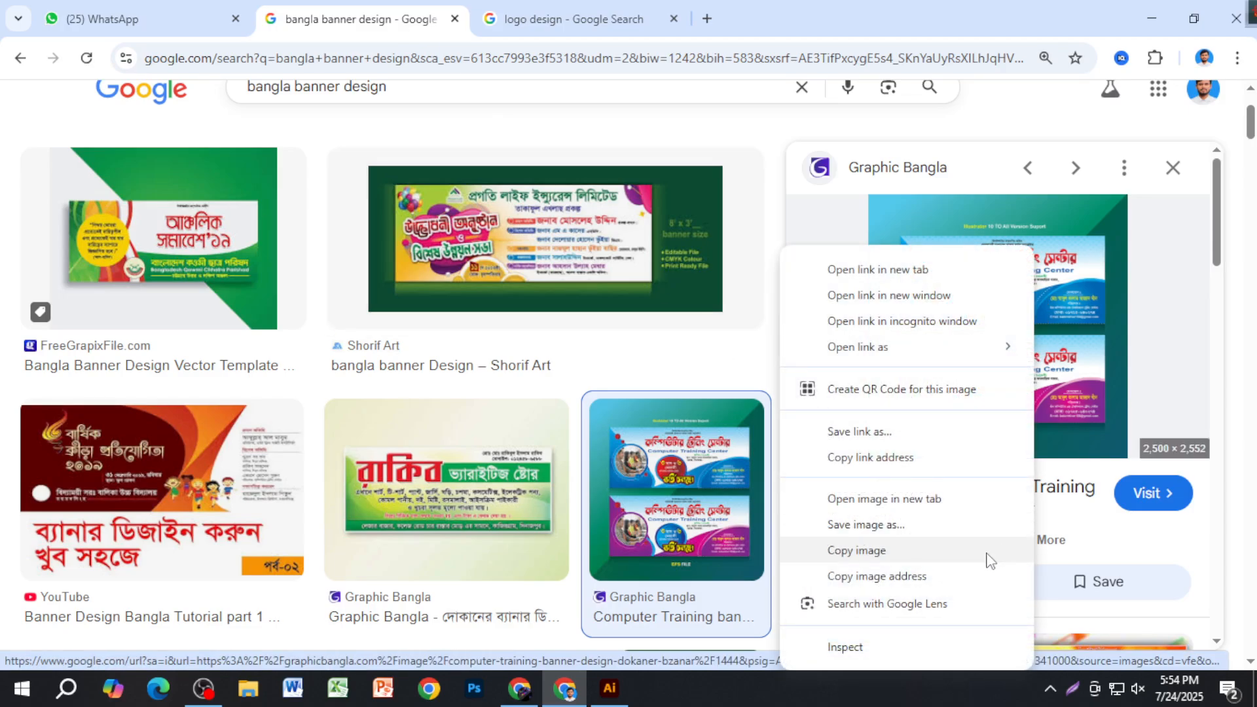
{"action": "left_click", "coordinate": [1030, 551]}
{"action": "left_click", "coordinate": [609, 694]}
{"action": "left_click", "coordinate": [610, 698]}
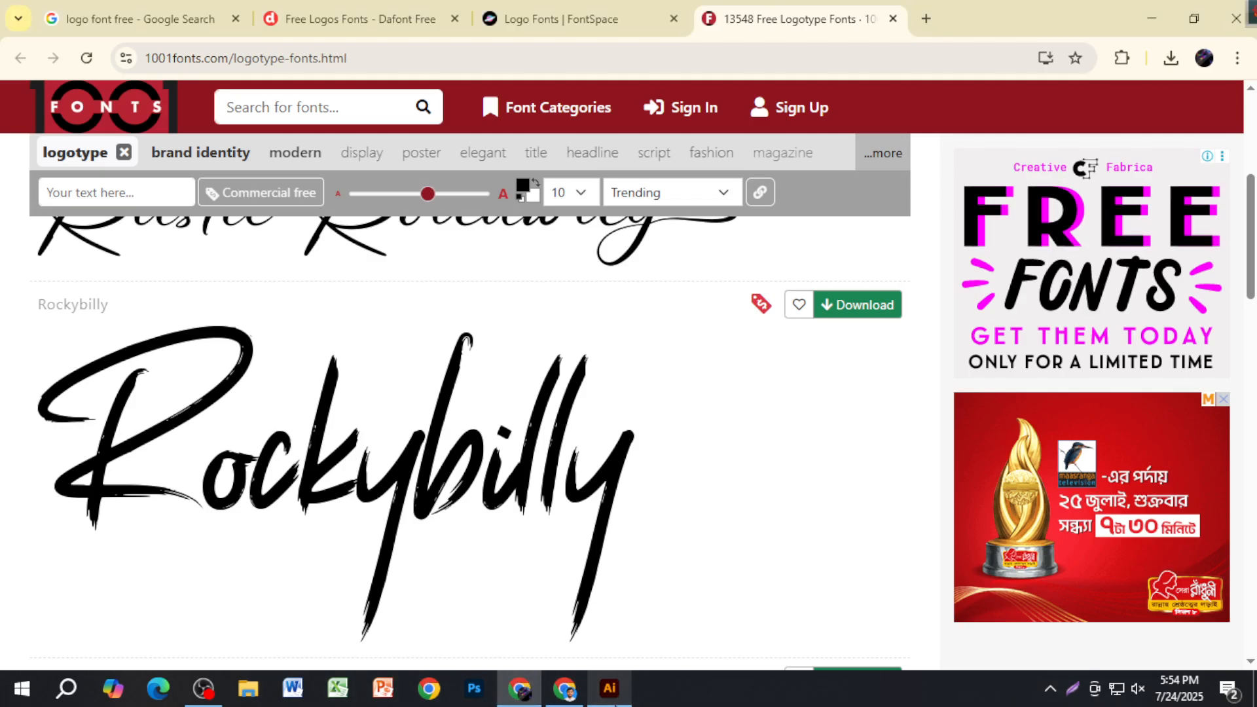
{"action": "left_click", "coordinate": [610, 698]}
{"action": "key", "text": "ctrl+v"}
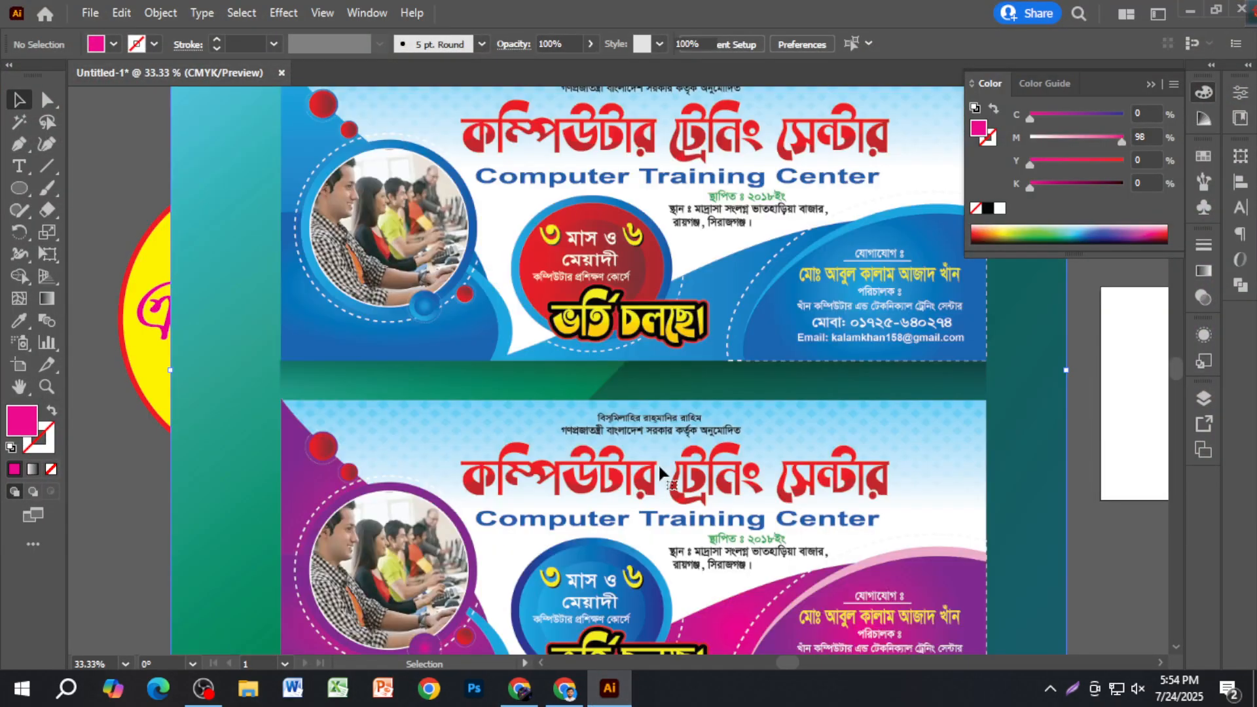
Move the pasted banner image left of the two badges and examine the lettering on its upper banner.
{"action": "scroll", "coordinate": [667, 460], "scroll_direction": "down", "scroll_amount": 1}
{"action": "left_click_drag", "start_coordinate": [707, 442], "coordinate": [299, 431]}
{"action": "left_click_drag", "start_coordinate": [533, 503], "coordinate": [855, 507]}
{"action": "left_click_drag", "start_coordinate": [716, 502], "coordinate": [550, 503]}
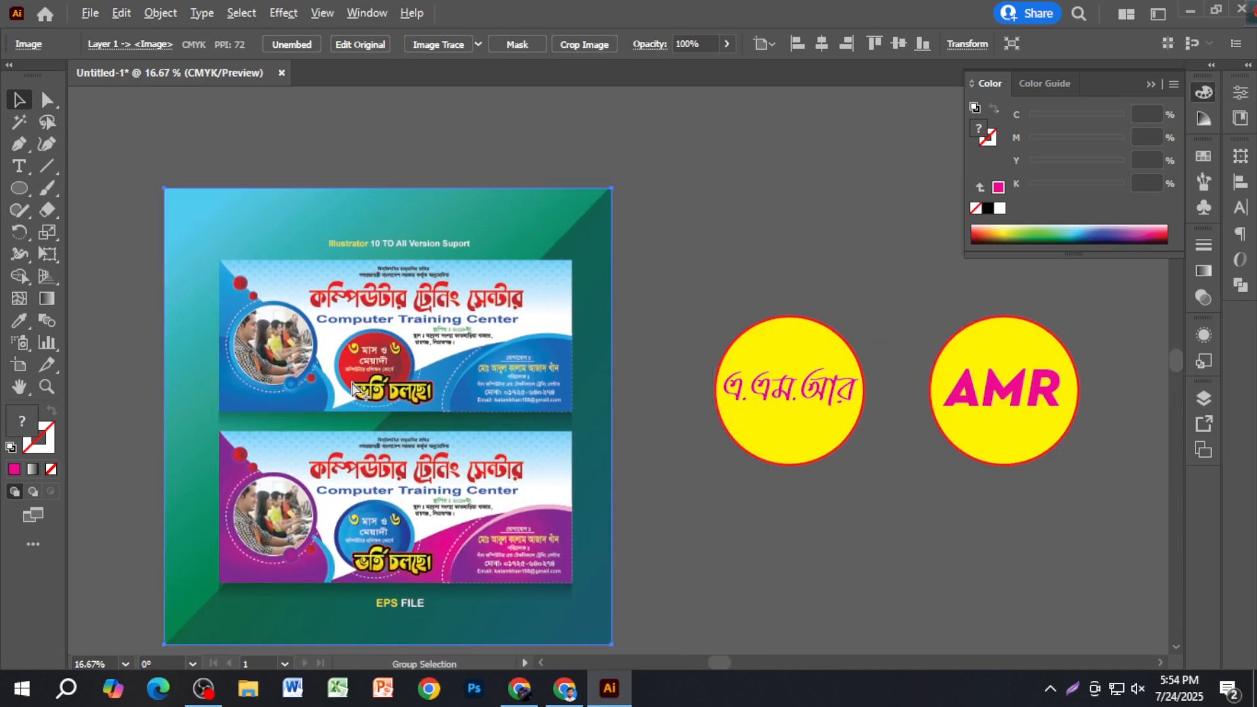
{"action": "scroll", "coordinate": [352, 391], "scroll_direction": "up", "scroll_amount": 1}
{"action": "scroll", "coordinate": [352, 386], "scroll_direction": "up", "scroll_amount": 2}
{"action": "scroll", "coordinate": [487, 443], "scroll_direction": "up", "scroll_amount": 1}
{"action": "scroll", "coordinate": [487, 443], "scroll_direction": "down", "scroll_amount": 1}
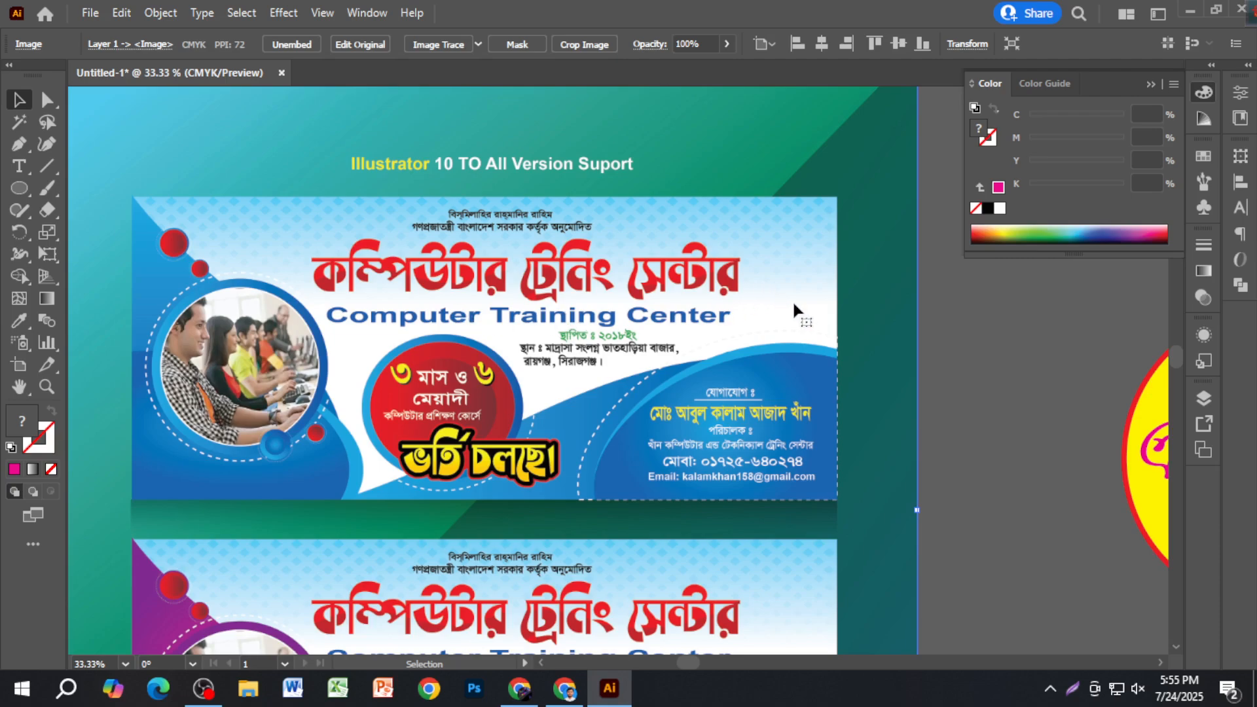
Delete the pasted Computer Training banner image and return to the two badges.
{"action": "left_click", "coordinate": [936, 401]}
{"action": "left_click", "coordinate": [906, 379]}
{"action": "key", "text": "Delete"}
{"action": "scroll", "coordinate": [710, 475], "scroll_direction": "down", "scroll_amount": 2}
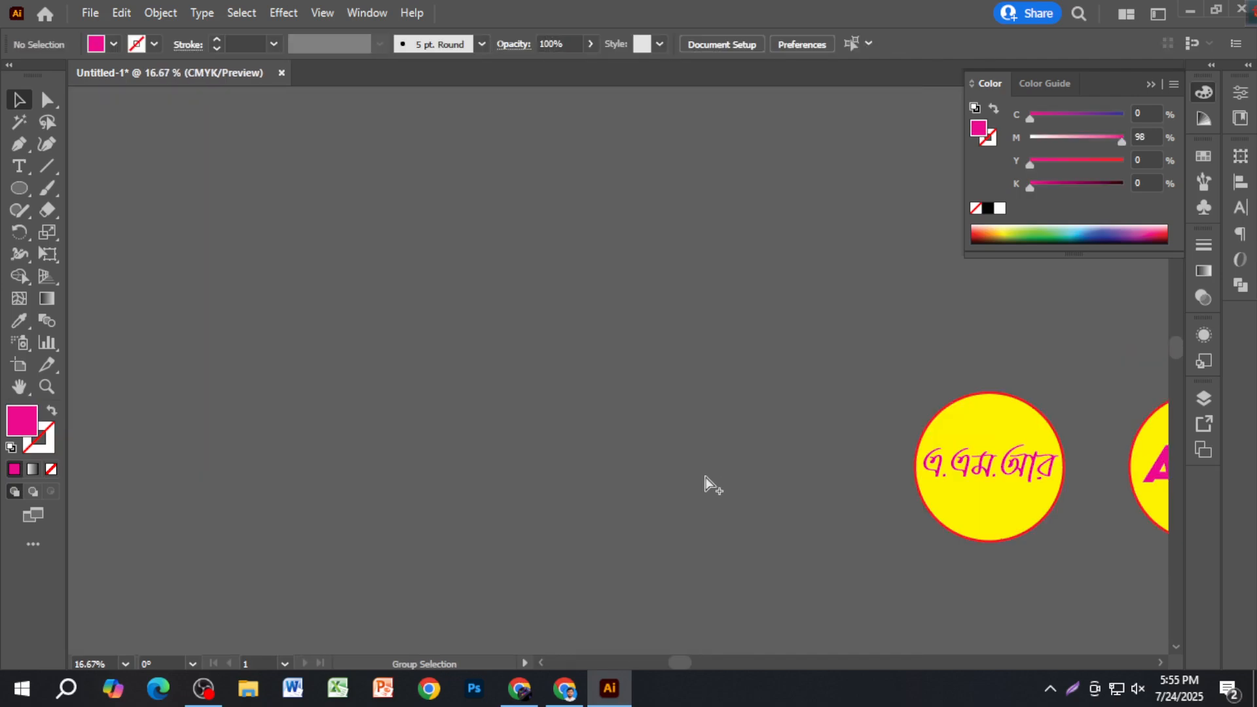
{"action": "left_click_drag", "start_coordinate": [800, 497], "coordinate": [366, 482]}
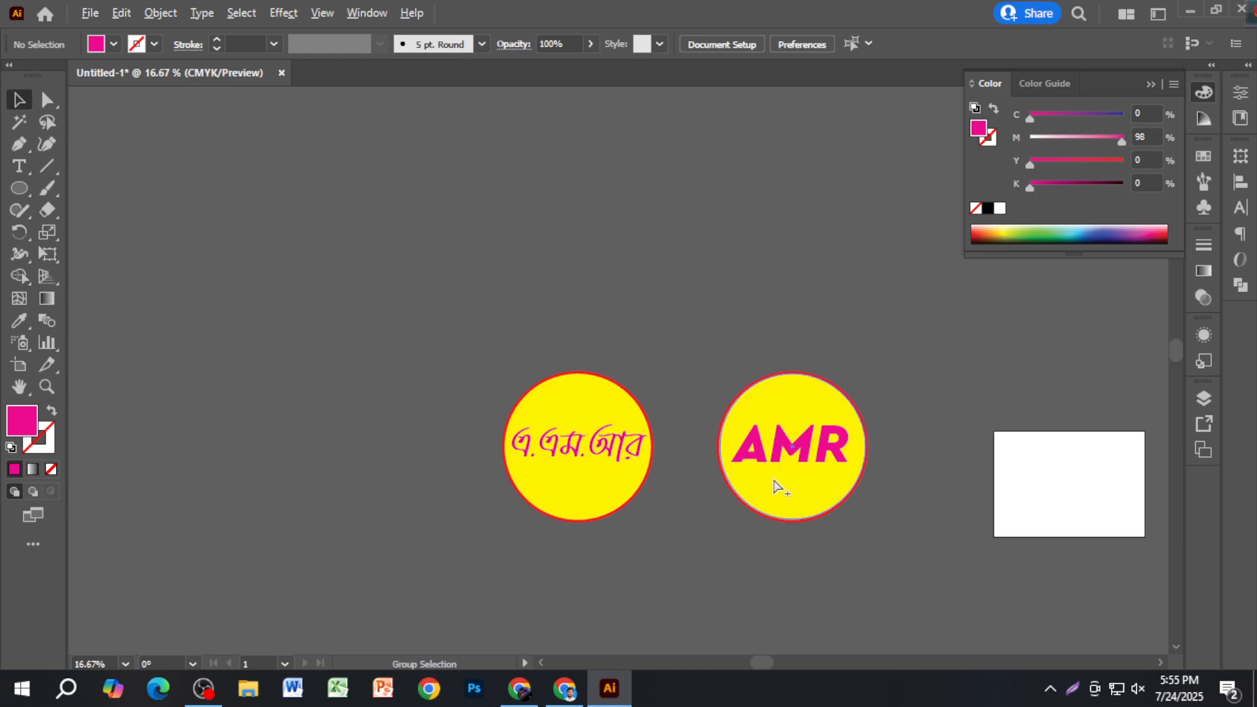
{"action": "scroll", "coordinate": [775, 482], "scroll_direction": "up", "scroll_amount": 1}
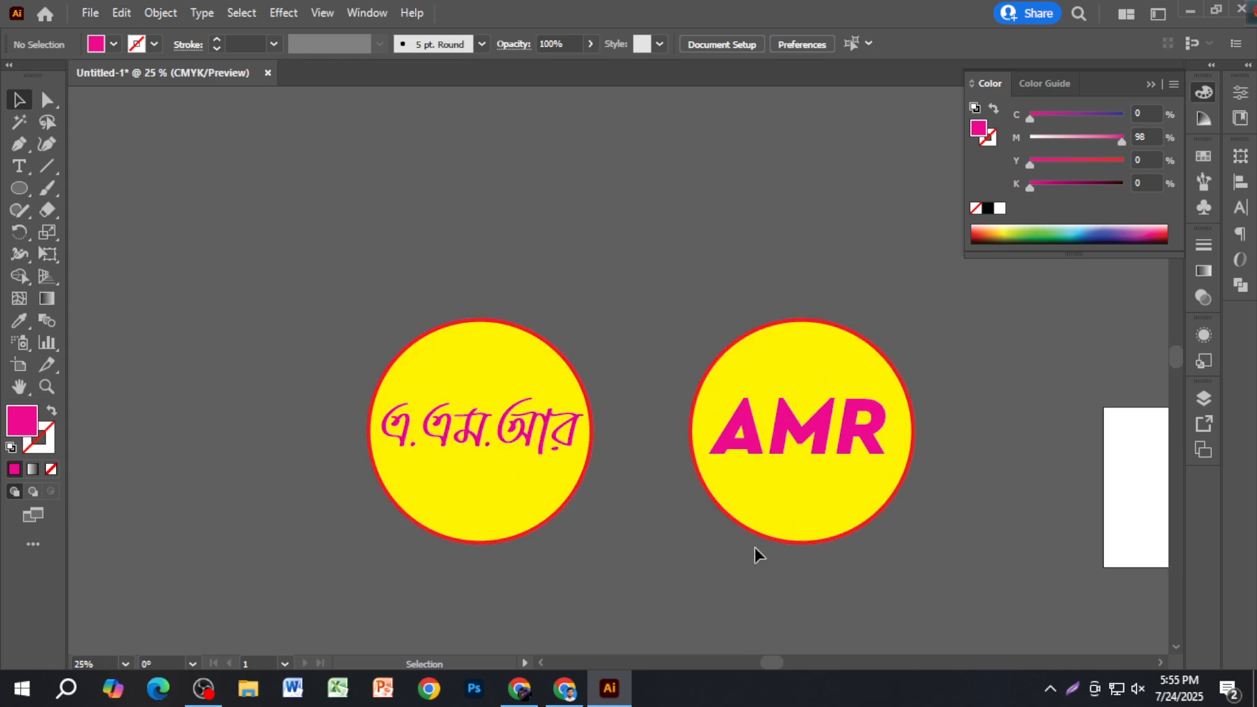
{"action": "left_click_drag", "start_coordinate": [169, 197], "coordinate": [972, 584]}
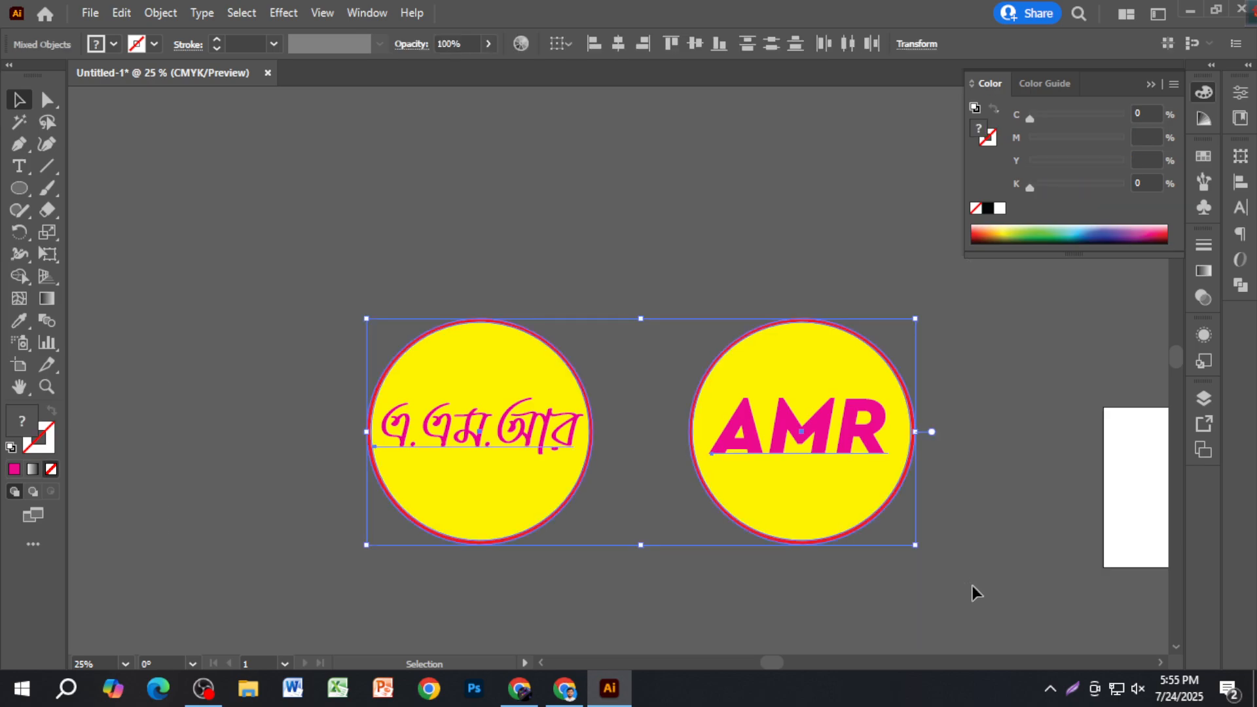
{"action": "left_click", "coordinate": [972, 585]}
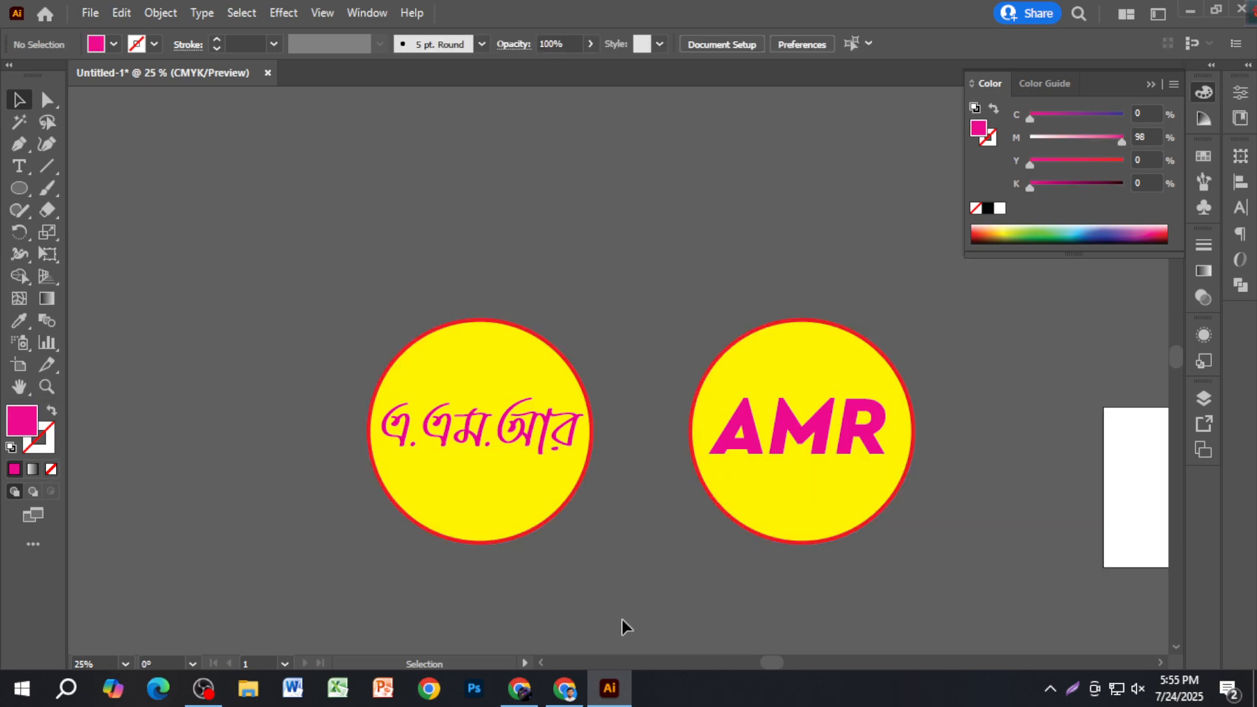
Switch to the browser and look through the "logo design" image results for example logos.
{"action": "left_click", "coordinate": [565, 689]}
{"action": "left_click", "coordinate": [547, 19]}
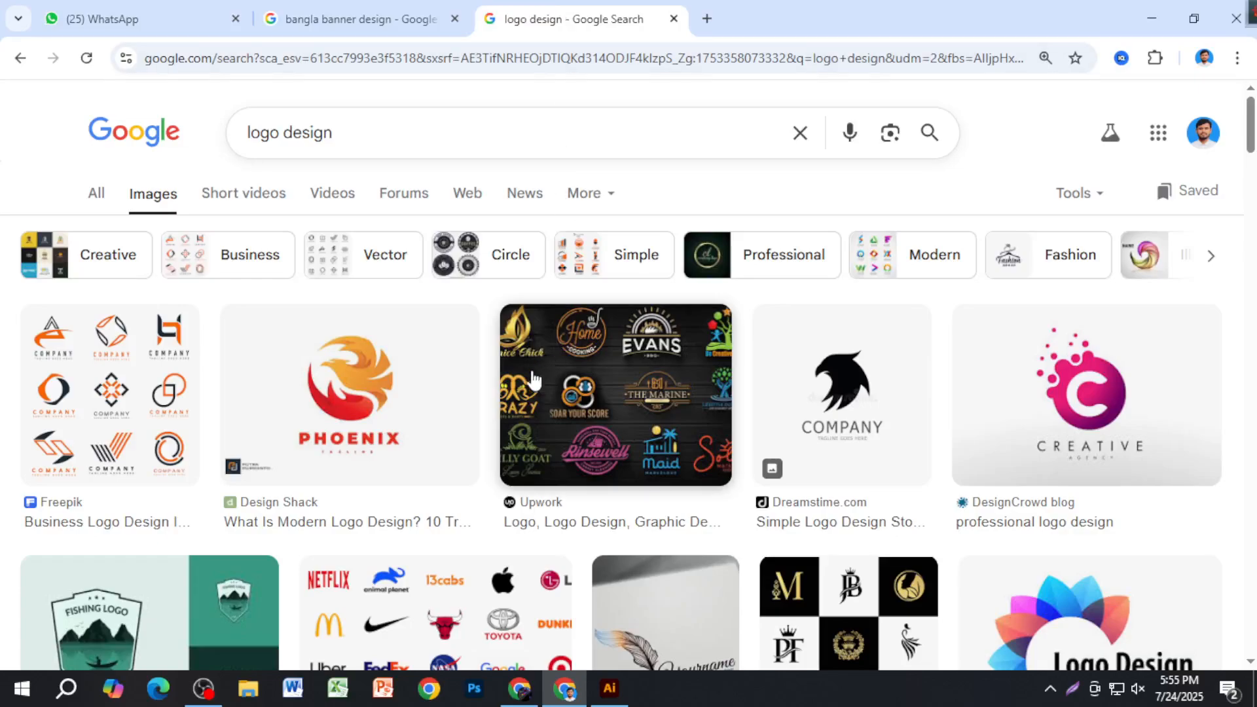
{"action": "scroll", "coordinate": [451, 522], "scroll_direction": "down", "scroll_amount": 12}
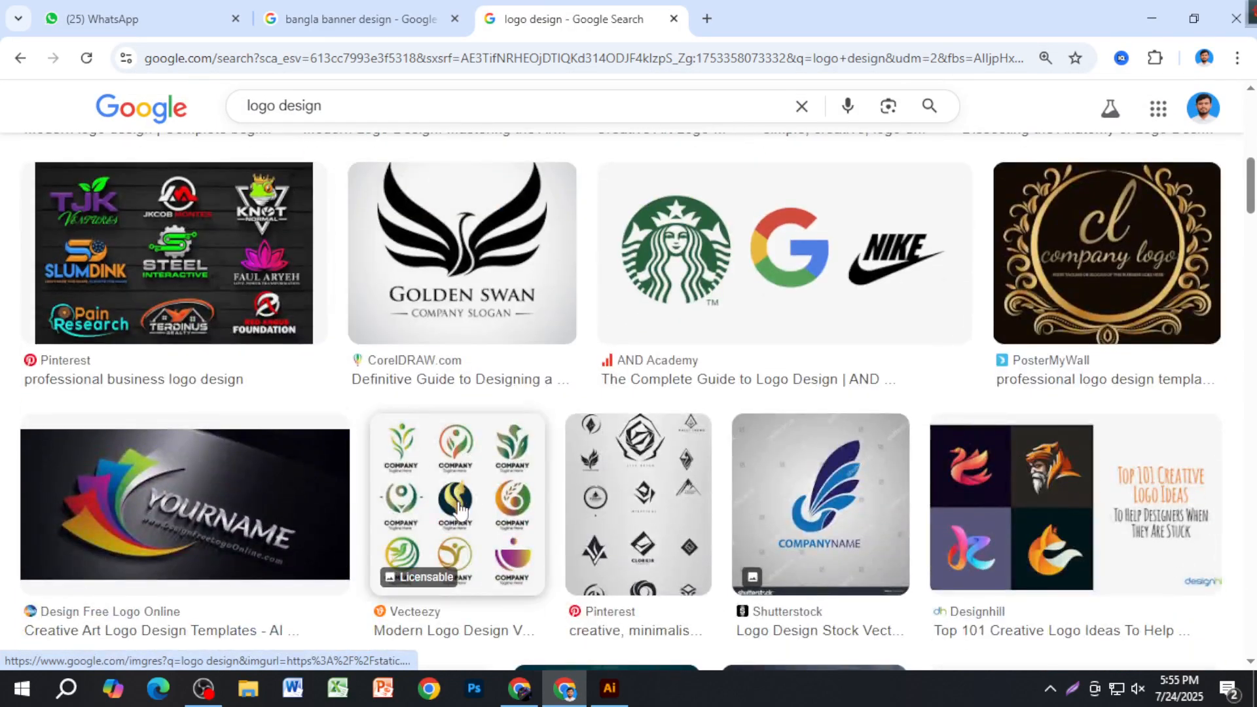
{"action": "scroll", "coordinate": [462, 515], "scroll_direction": "down", "scroll_amount": 1}
{"action": "scroll", "coordinate": [635, 524], "scroll_direction": "up", "scroll_amount": 5}
{"action": "scroll", "coordinate": [561, 476], "scroll_direction": "down", "scroll_amount": 5}
{"action": "scroll", "coordinate": [561, 476], "scroll_direction": "down", "scroll_amount": 4}
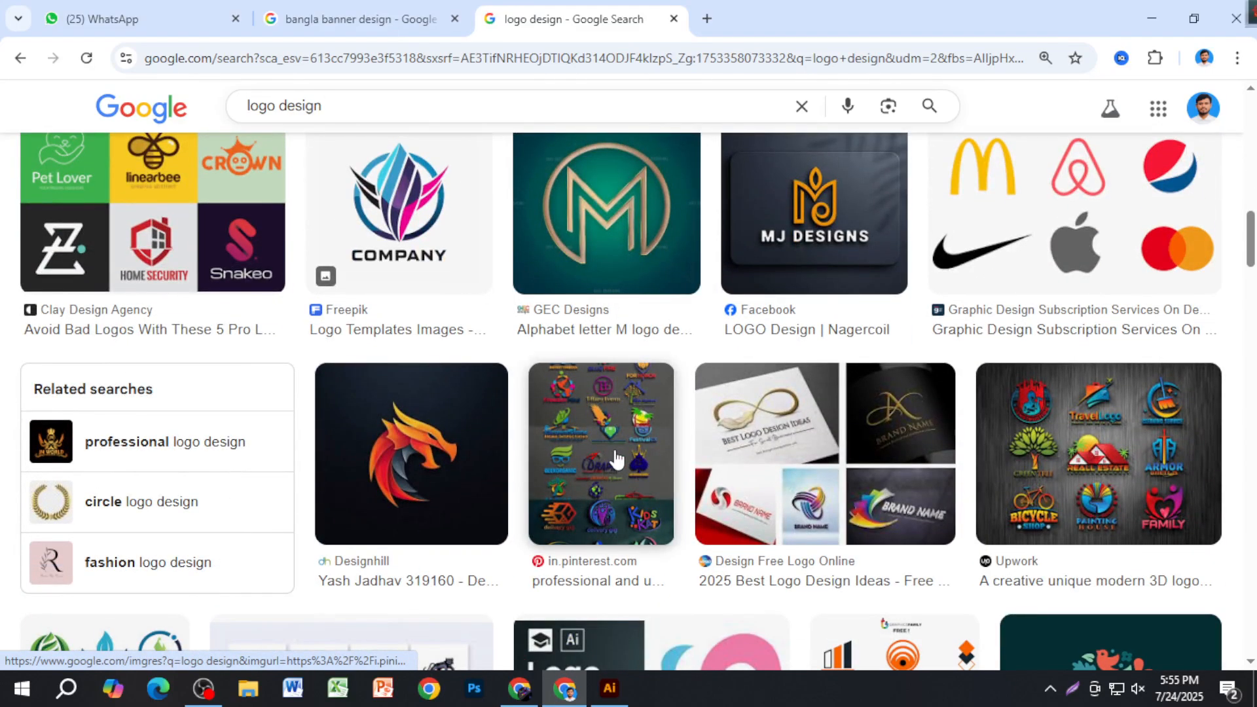
{"action": "scroll", "coordinate": [646, 409], "scroll_direction": "down", "scroll_amount": 7}
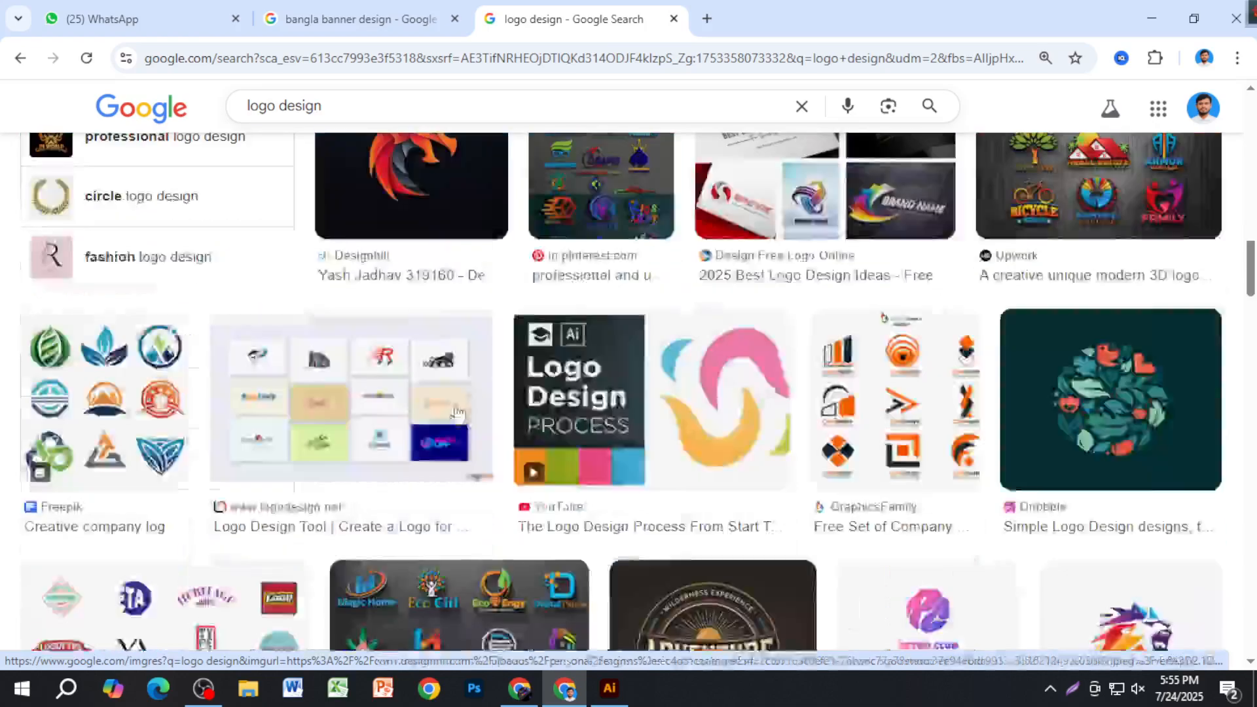
{"action": "scroll", "coordinate": [386, 429], "scroll_direction": "up", "scroll_amount": 9}
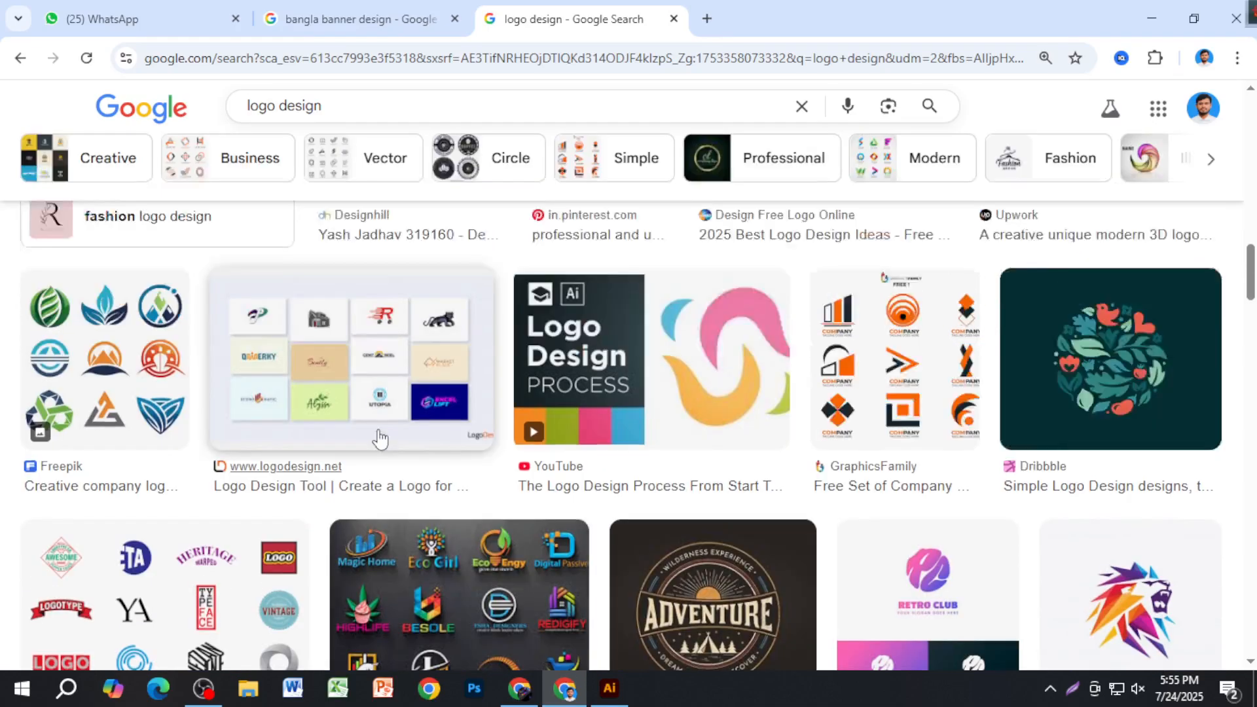
{"action": "scroll", "coordinate": [386, 429], "scroll_direction": "up", "scroll_amount": 2}
Copy the Freepik "COMPANY" logo image from the search results and paste it into the Illustrator document.
{"action": "left_click", "coordinate": [393, 413]}
{"action": "right_click", "coordinate": [983, 310]}
{"action": "left_click", "coordinate": [1026, 550]}
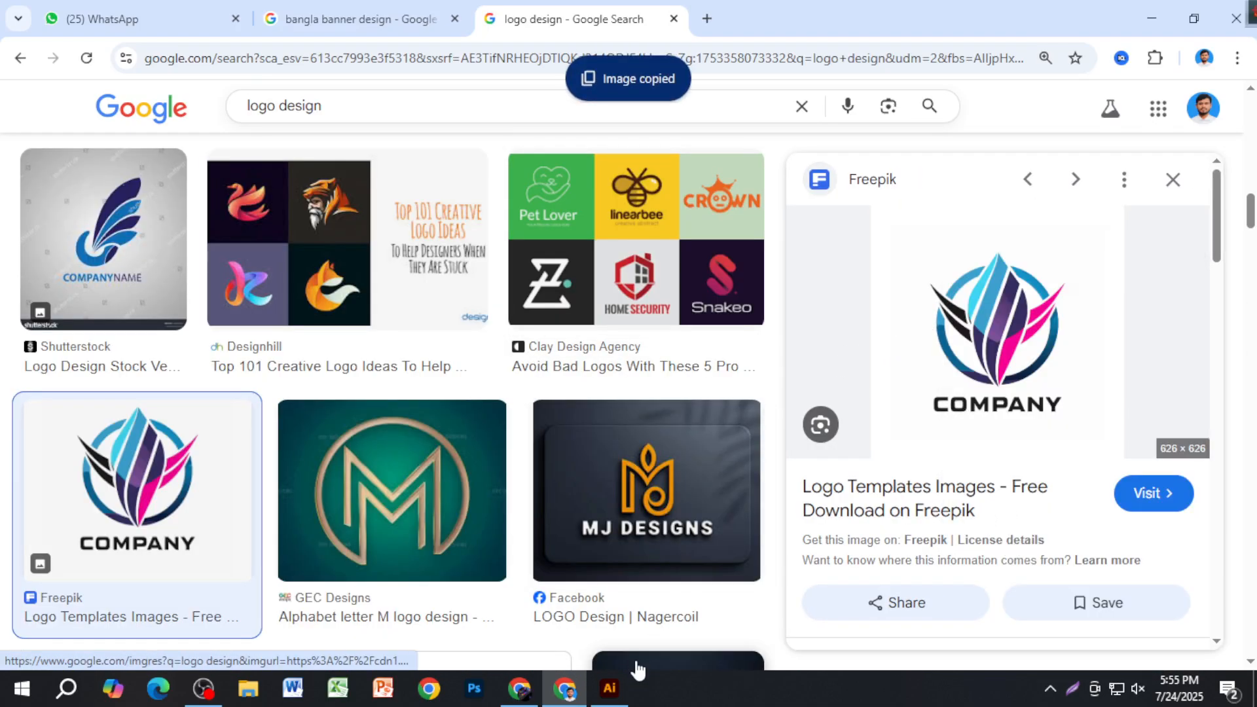
{"action": "left_click", "coordinate": [624, 693]}
{"action": "key", "text": "ctrl+v"}
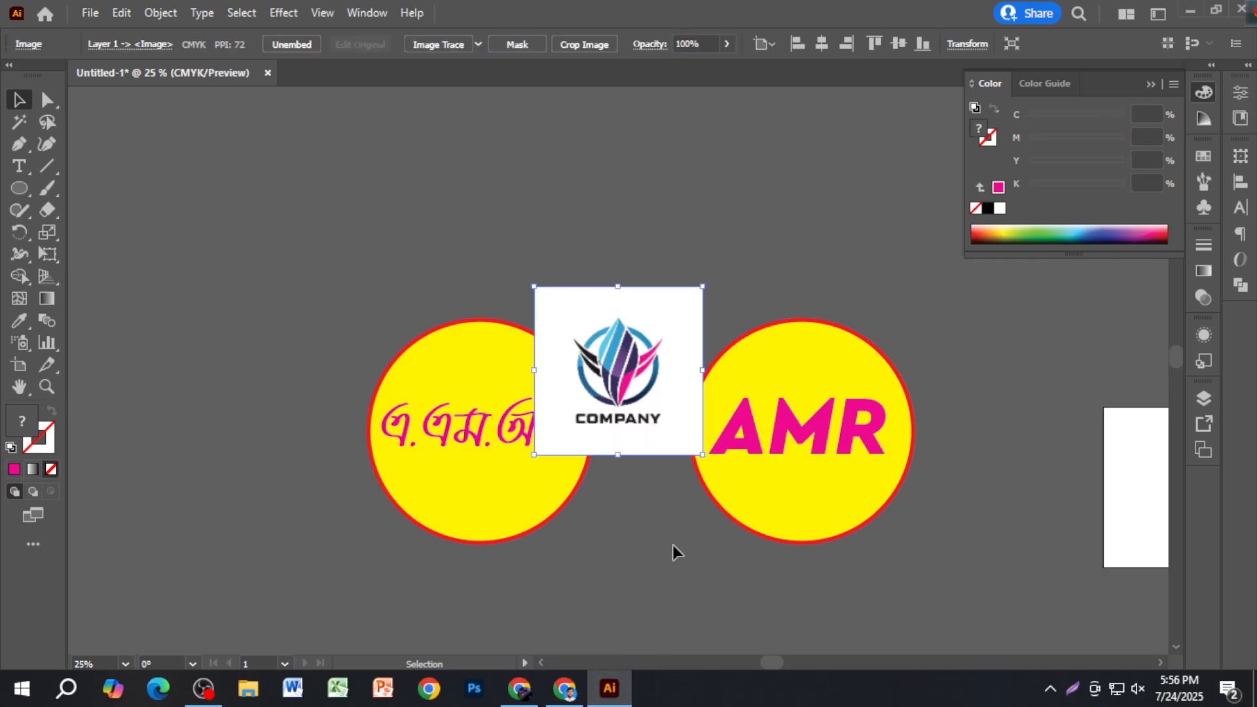
Move the pasted "COMPANY" logo image above and between the two badges for comparison.
{"action": "left_click_drag", "start_coordinate": [648, 442], "coordinate": [654, 308]}
{"action": "left_click", "coordinate": [767, 270]}
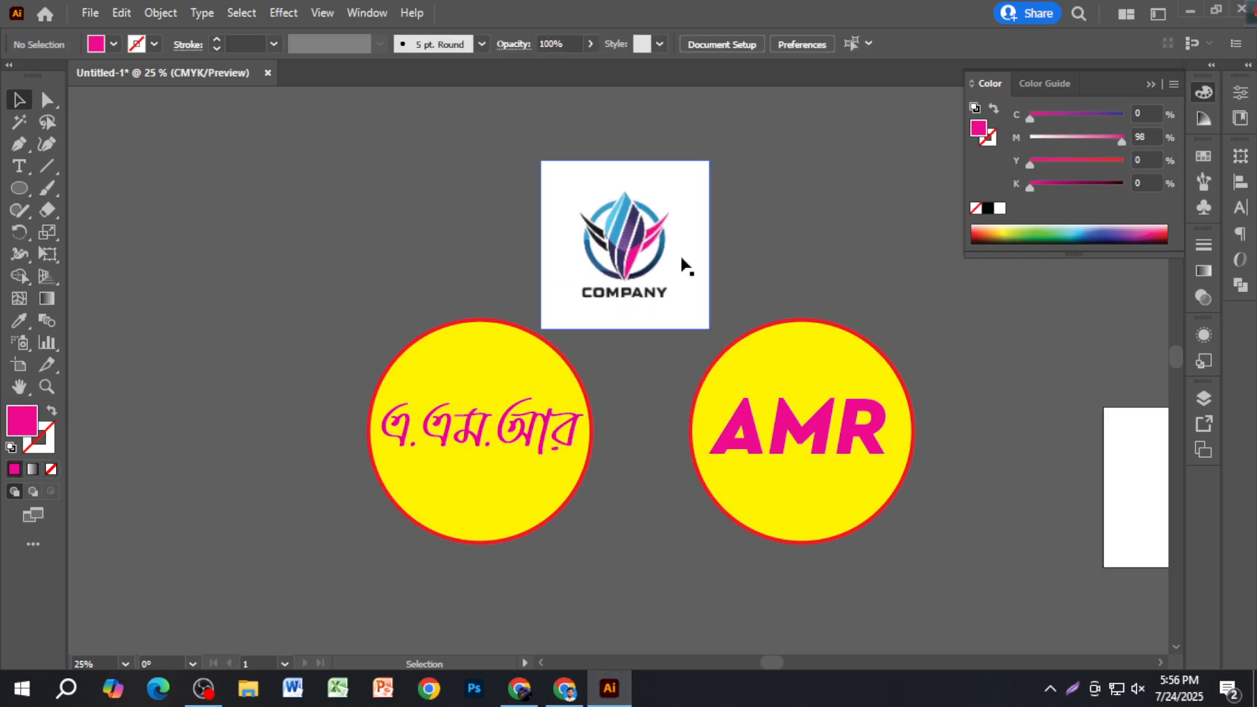
{"action": "scroll", "coordinate": [679, 275], "scroll_direction": "up", "scroll_amount": 1, "text": "alt"}
{"action": "left_click", "coordinate": [681, 278]}
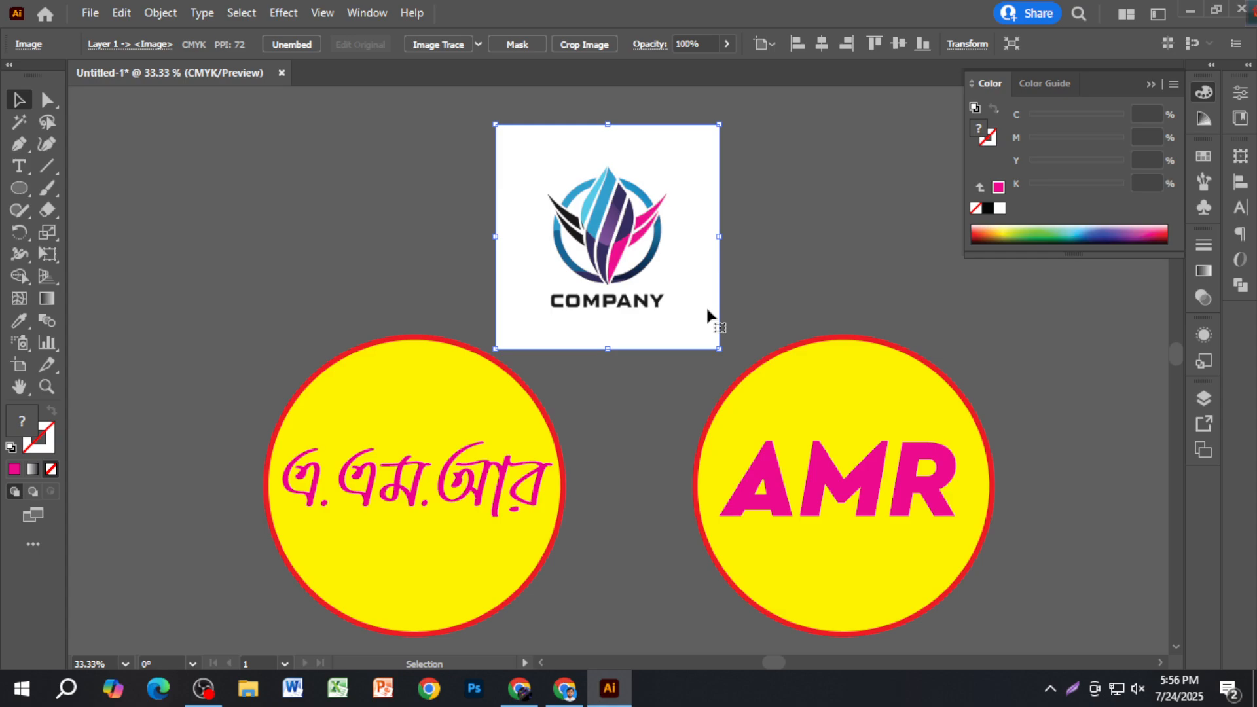
{"action": "left_click_drag", "start_coordinate": [707, 315], "coordinate": [721, 306]}
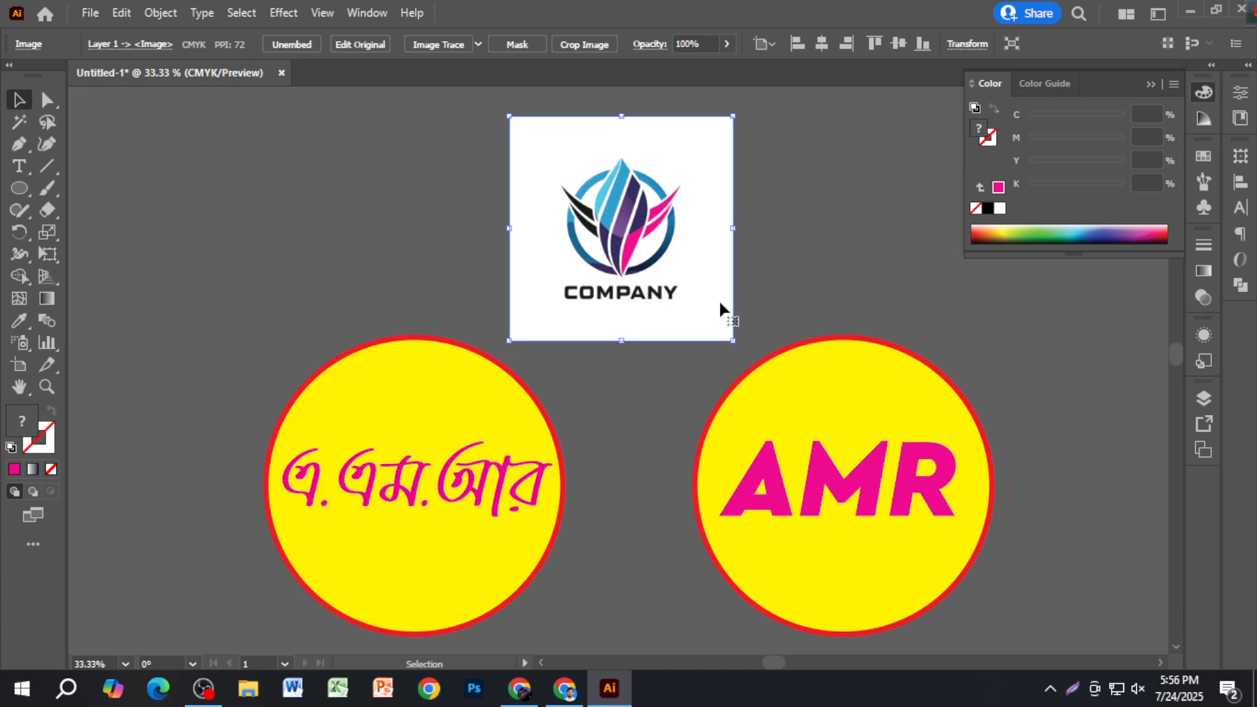
{"action": "left_click_drag", "start_coordinate": [719, 299], "coordinate": [720, 311]}
{"action": "left_click", "coordinate": [786, 291]}
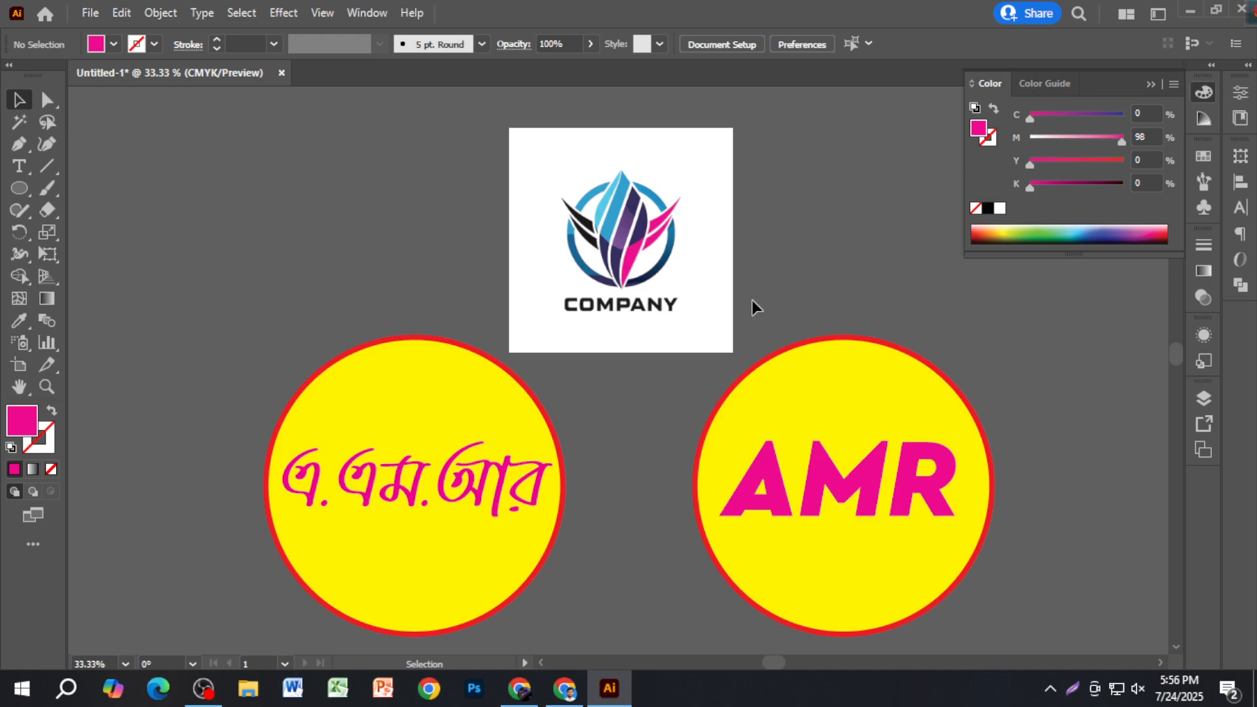
Delete the pasted "COMPANY" logo image and bring both badges back into view.
{"action": "left_click", "coordinate": [731, 305]}
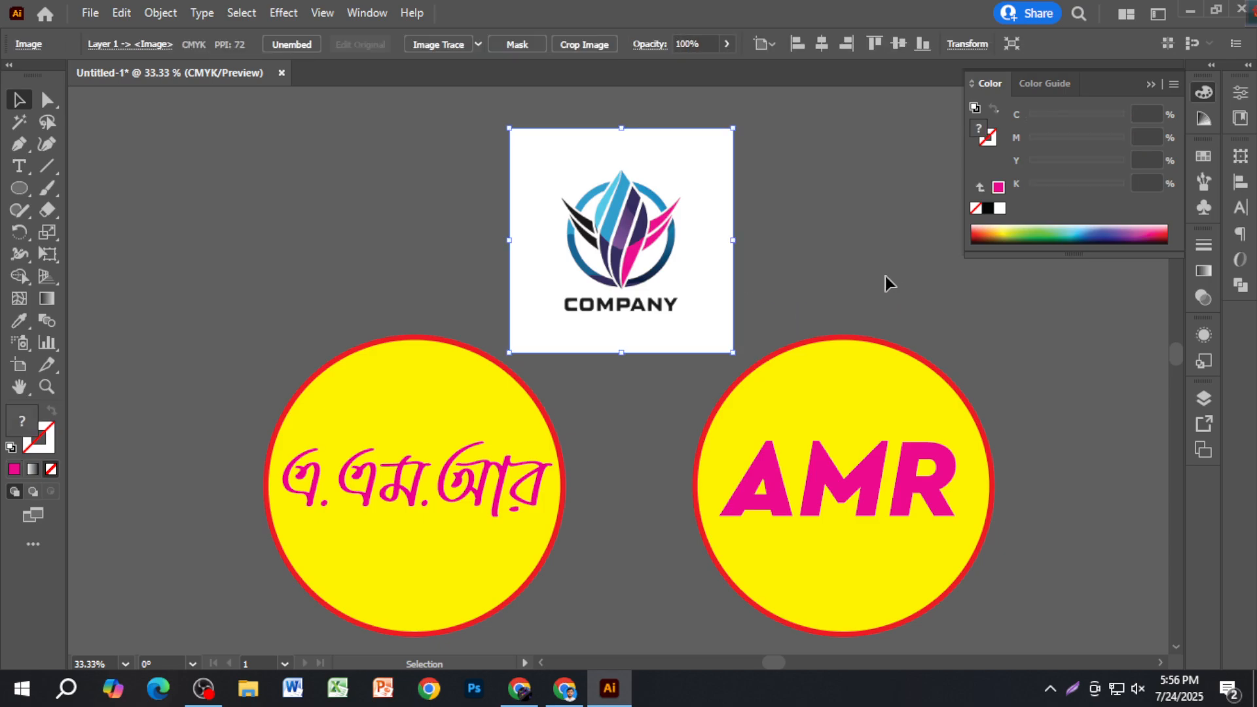
{"action": "key", "text": "Delete"}
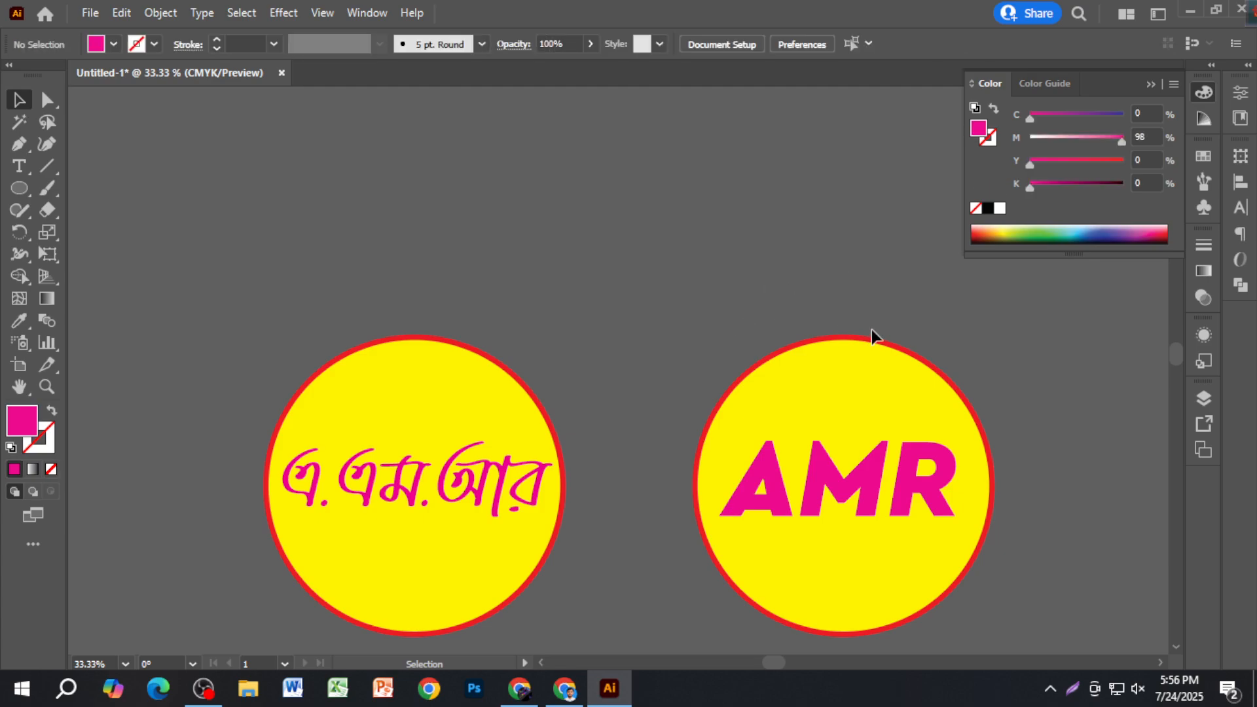
{"action": "scroll", "coordinate": [561, 318], "scroll_direction": "down", "scroll_amount": 3}
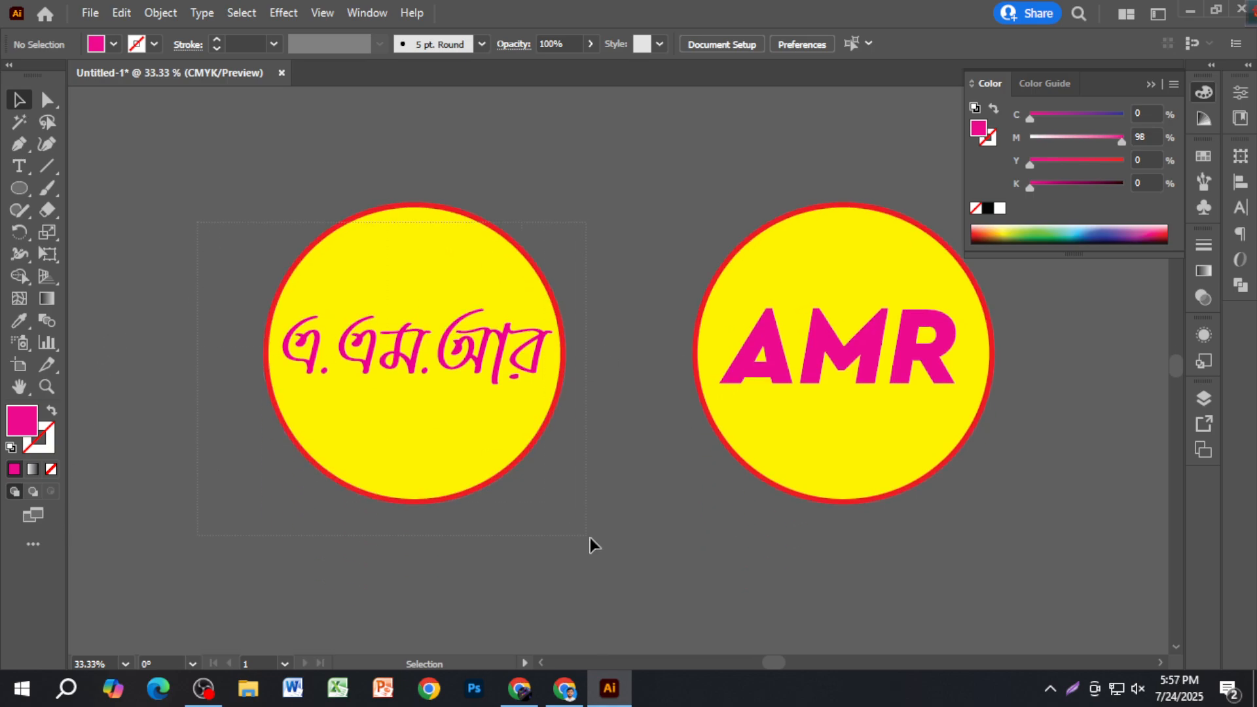
Examine the Bengali badge's circles and its magenta lettering.
{"action": "left_click_drag", "start_coordinate": [588, 536], "coordinate": [620, 554]}
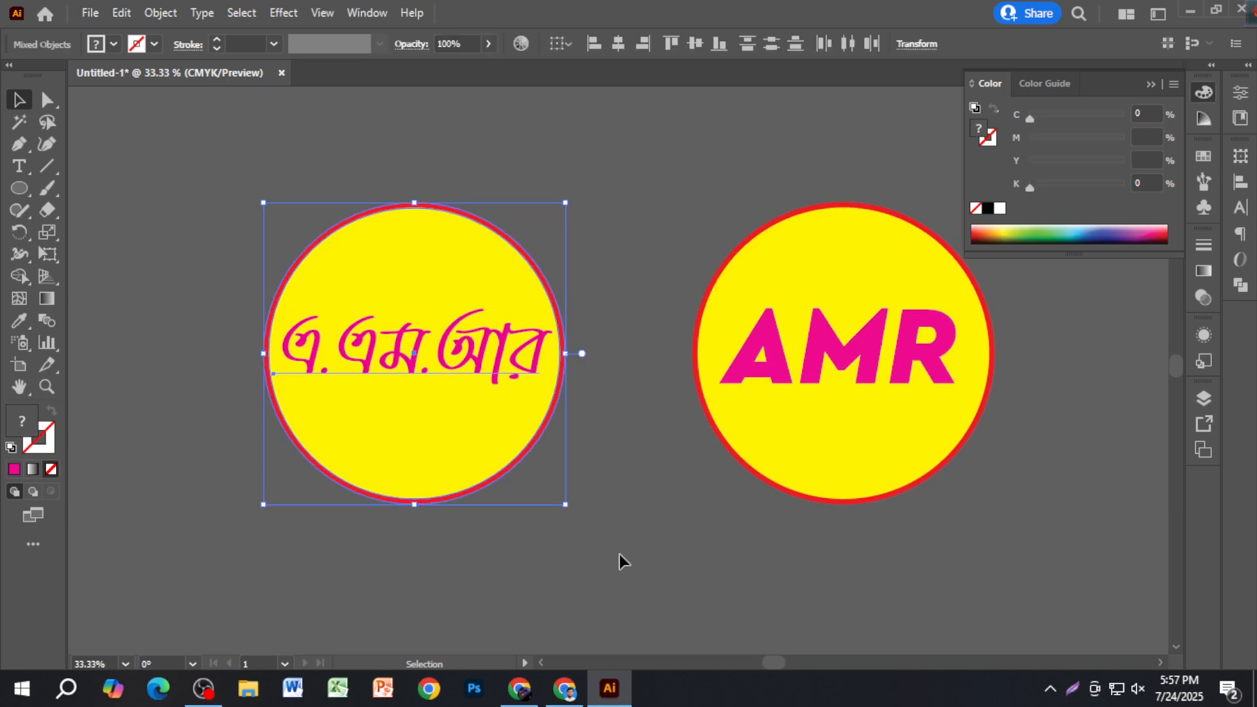
{"action": "left_click", "coordinate": [609, 470]}
{"action": "left_click_drag", "start_coordinate": [227, 214], "coordinate": [406, 254]}
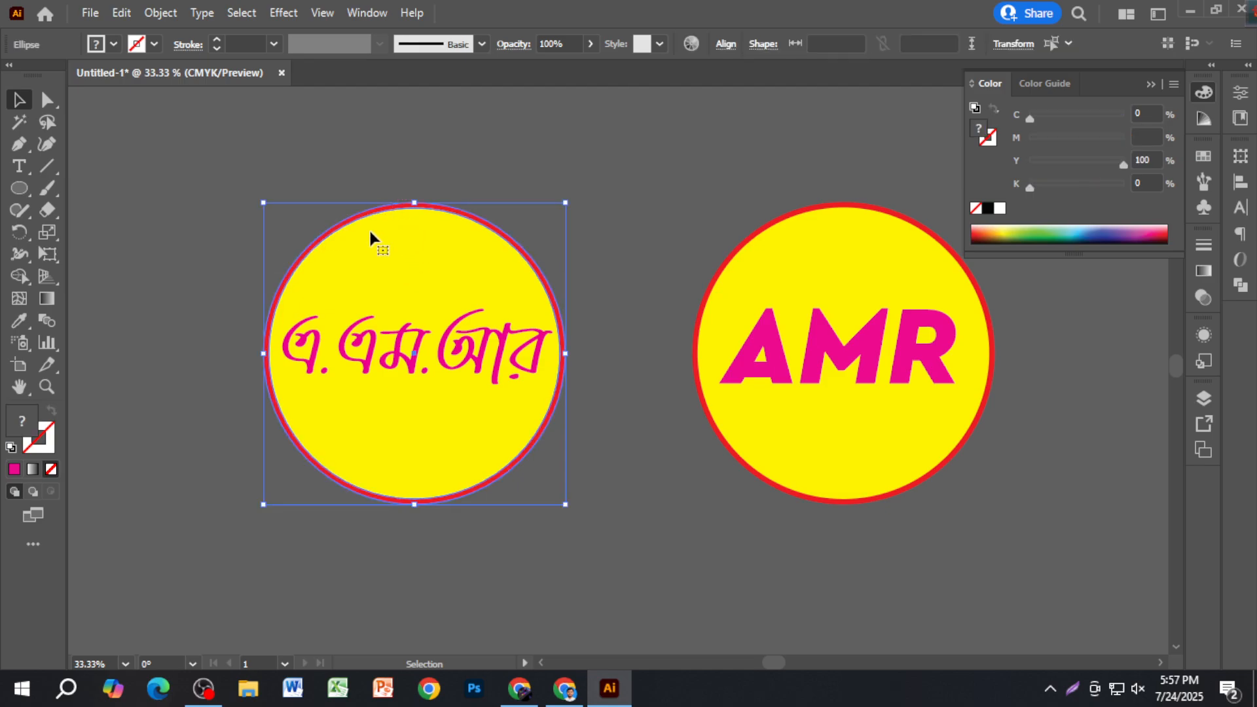
{"action": "left_click", "coordinate": [505, 196]}
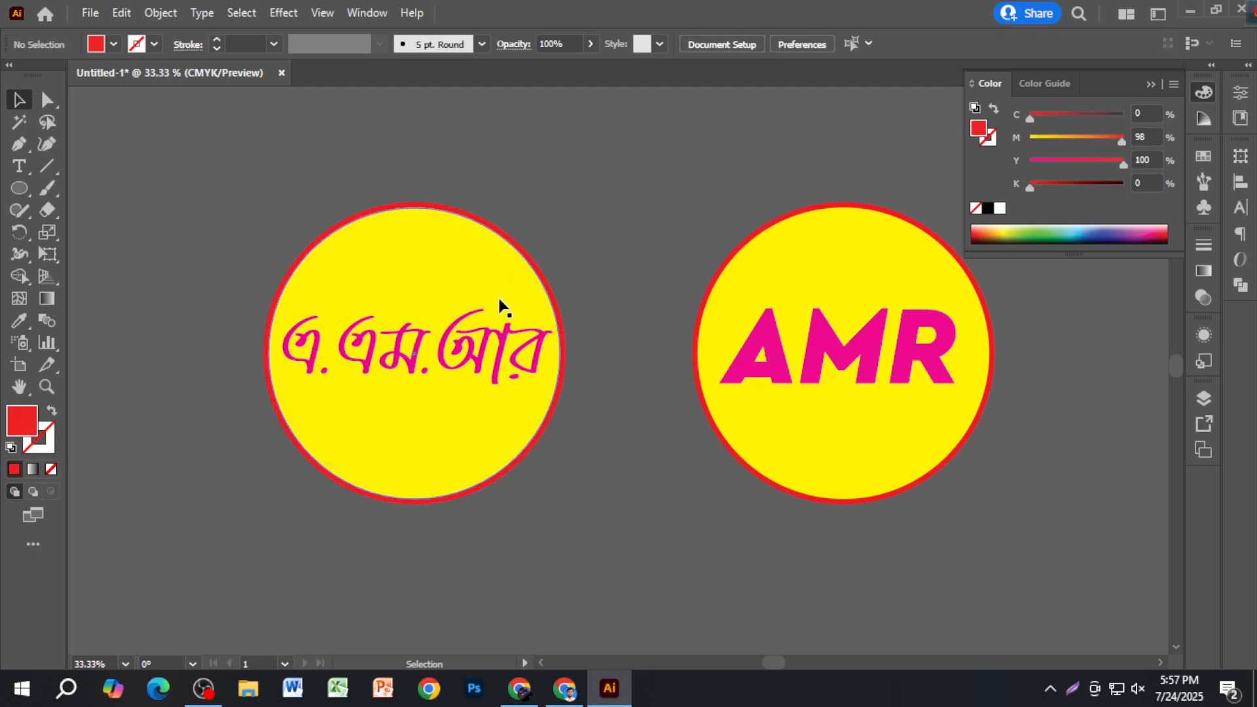
{"action": "scroll", "coordinate": [433, 298], "scroll_direction": "up", "scroll_amount": 2}
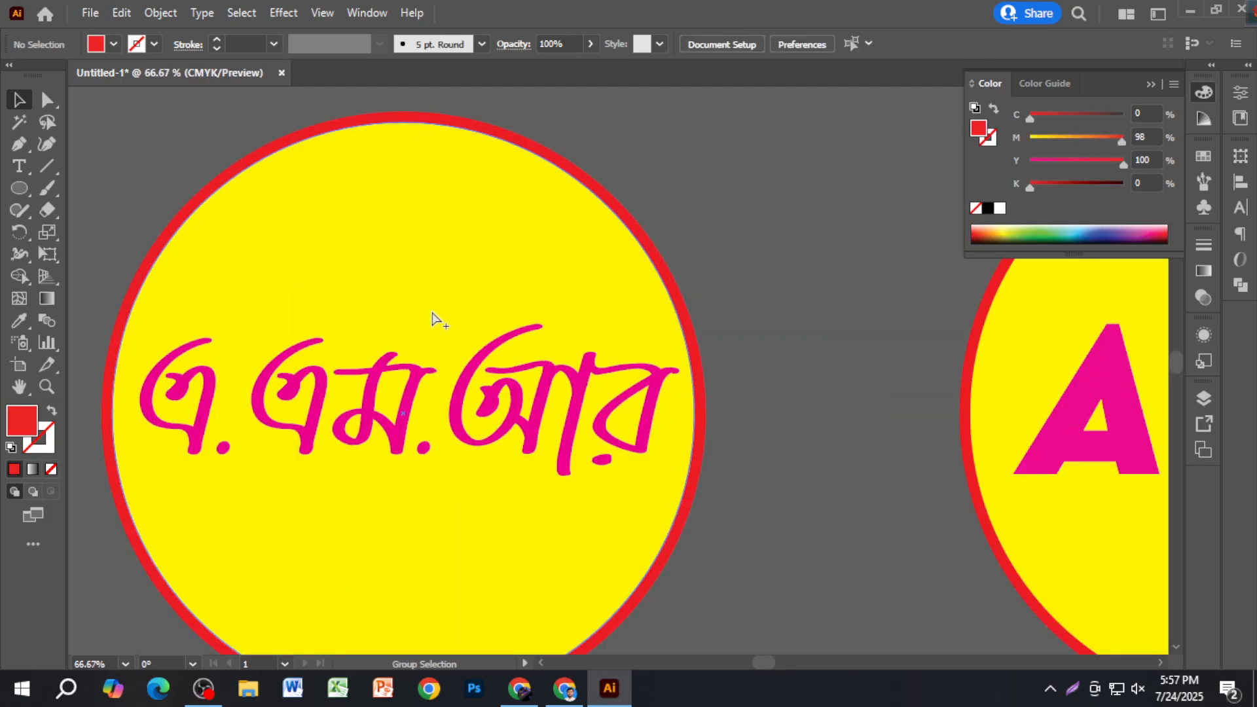
{"action": "left_click", "coordinate": [547, 392]}
{"action": "scroll", "coordinate": [547, 396], "scroll_direction": "down", "scroll_amount": 1}
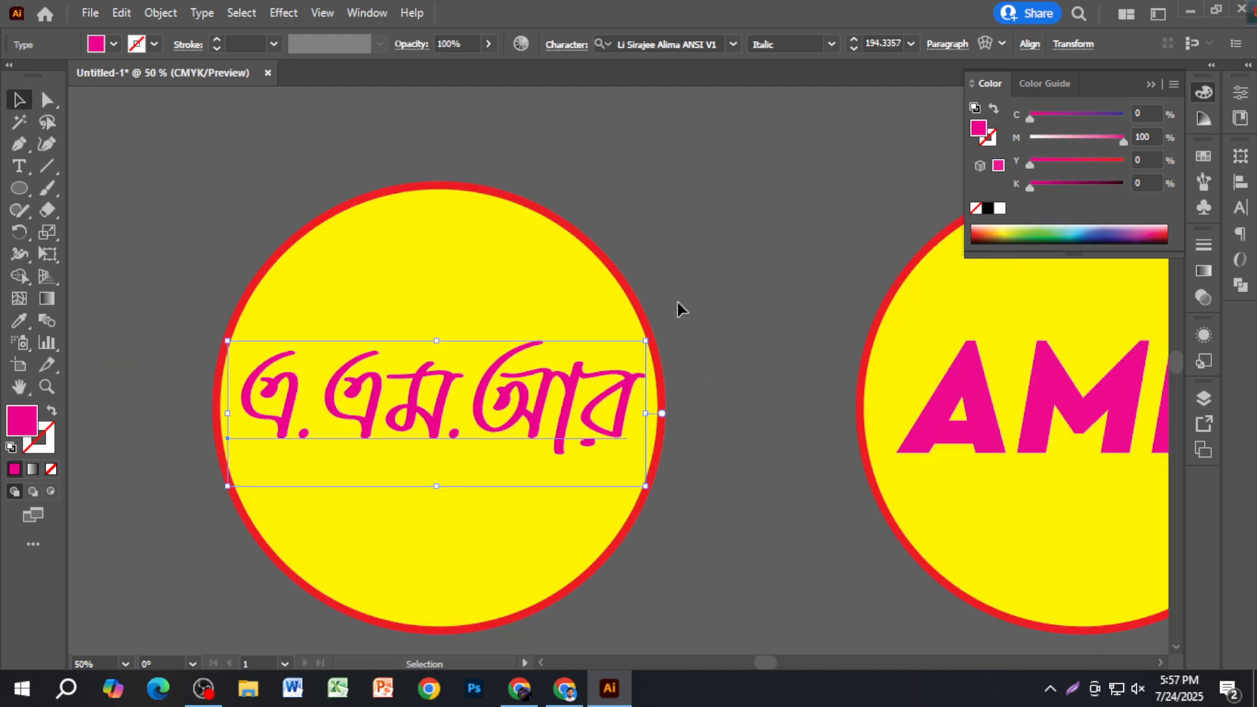
{"action": "left_click", "coordinate": [592, 399]}
{"action": "left_click", "coordinate": [720, 285]}
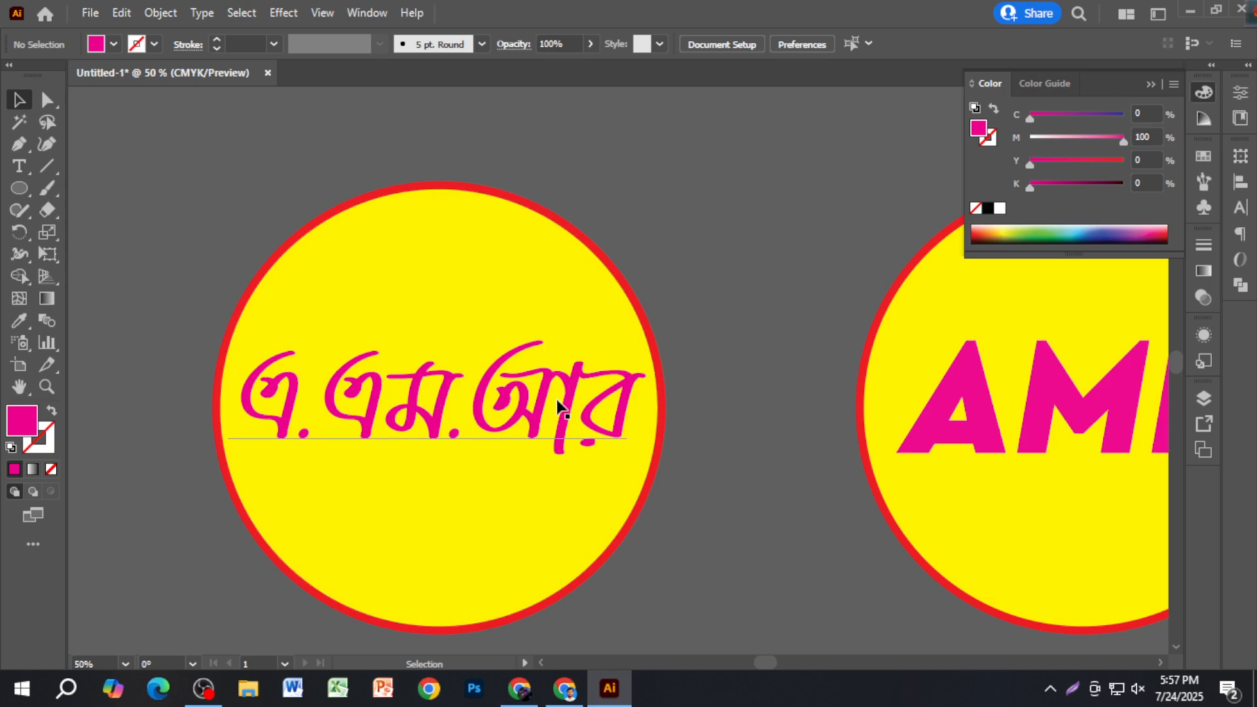
{"action": "left_click_drag", "start_coordinate": [702, 239], "coordinate": [607, 448]}
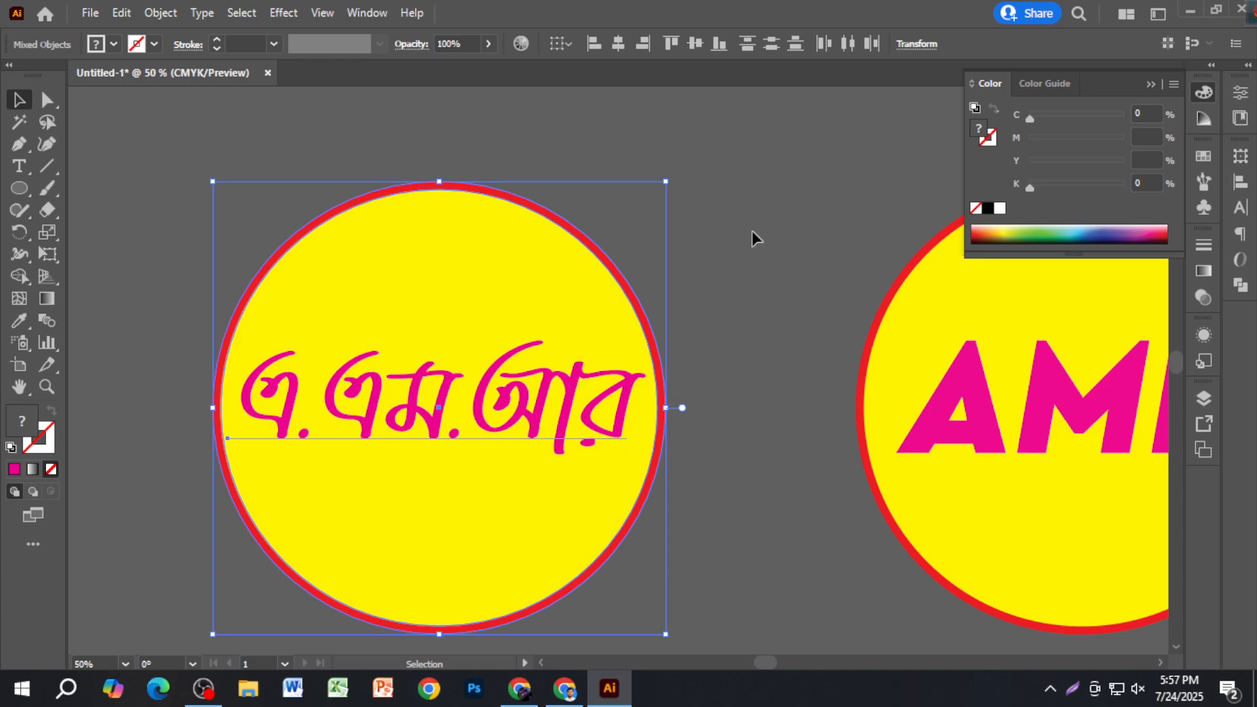
{"action": "left_click", "coordinate": [741, 258]}
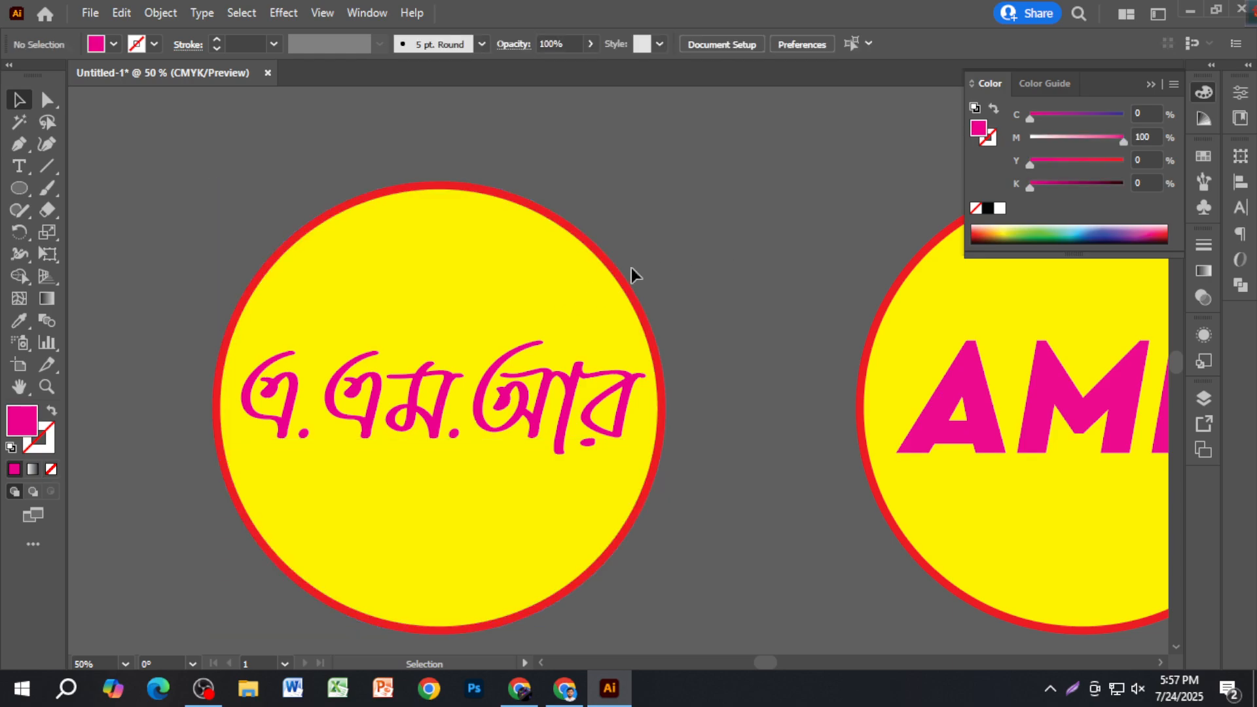
{"action": "left_click", "coordinate": [581, 459]}
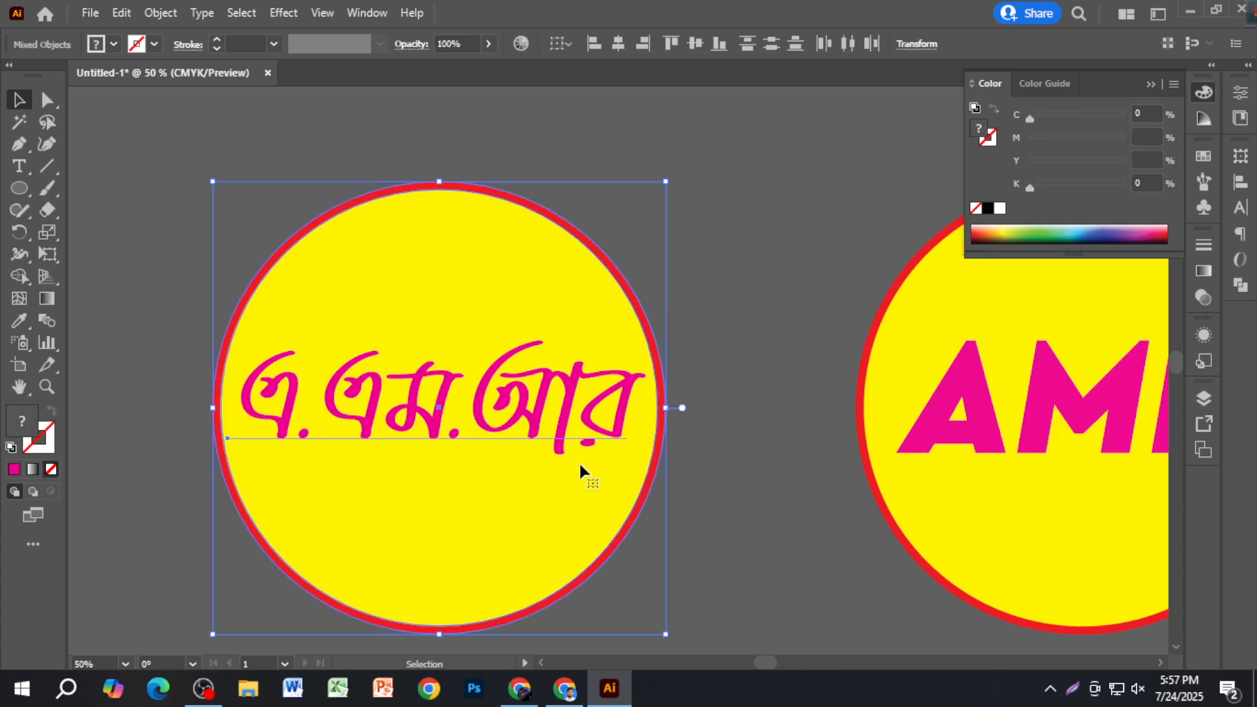
{"action": "left_click", "coordinate": [725, 422]}
{"action": "left_click", "coordinate": [482, 474]}
{"action": "left_click", "coordinate": [713, 315]}
{"action": "scroll", "coordinate": [712, 313], "scroll_direction": "down", "scroll_amount": 1}
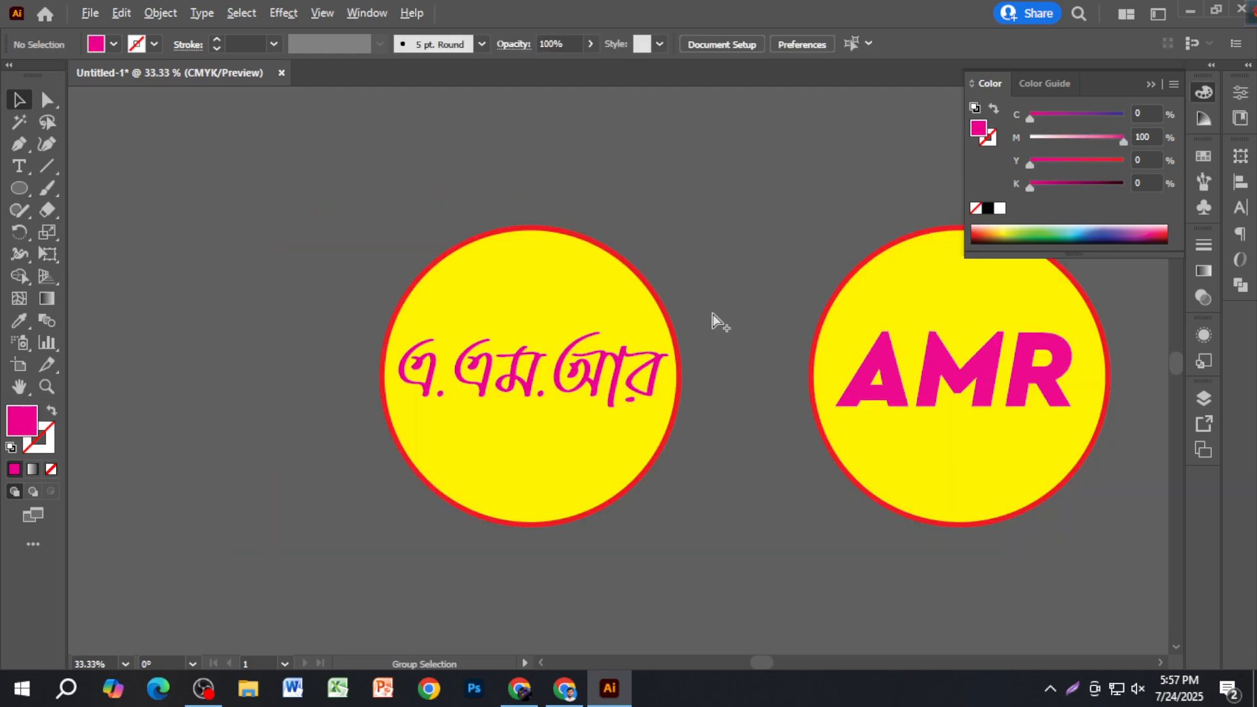
{"action": "scroll", "coordinate": [508, 355], "scroll_direction": "up", "scroll_amount": 1}
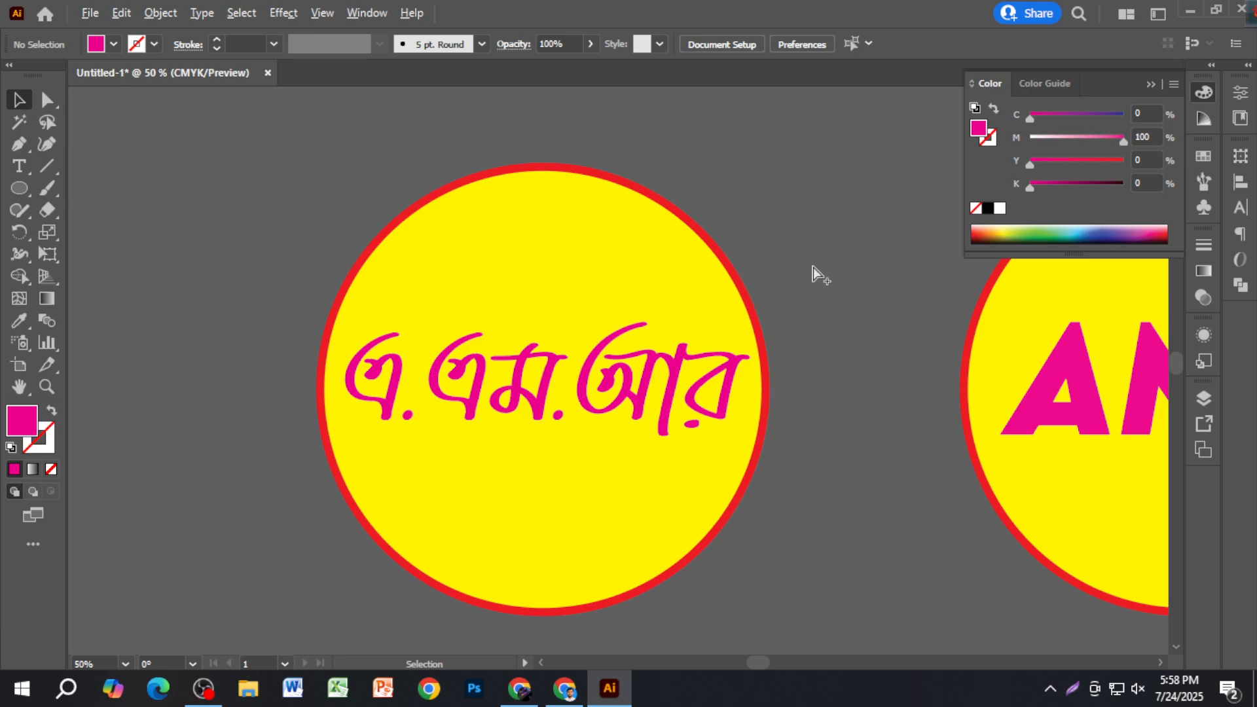
{"action": "scroll", "coordinate": [812, 275], "scroll_direction": "down", "scroll_amount": 1}
{"action": "left_click_drag", "start_coordinate": [843, 545], "coordinate": [719, 542]}
{"action": "key", "text": "alt"}
{"action": "left_click", "coordinate": [725, 292]}
{"action": "scroll", "coordinate": [617, 342], "scroll_direction": "up", "scroll_amount": 1}
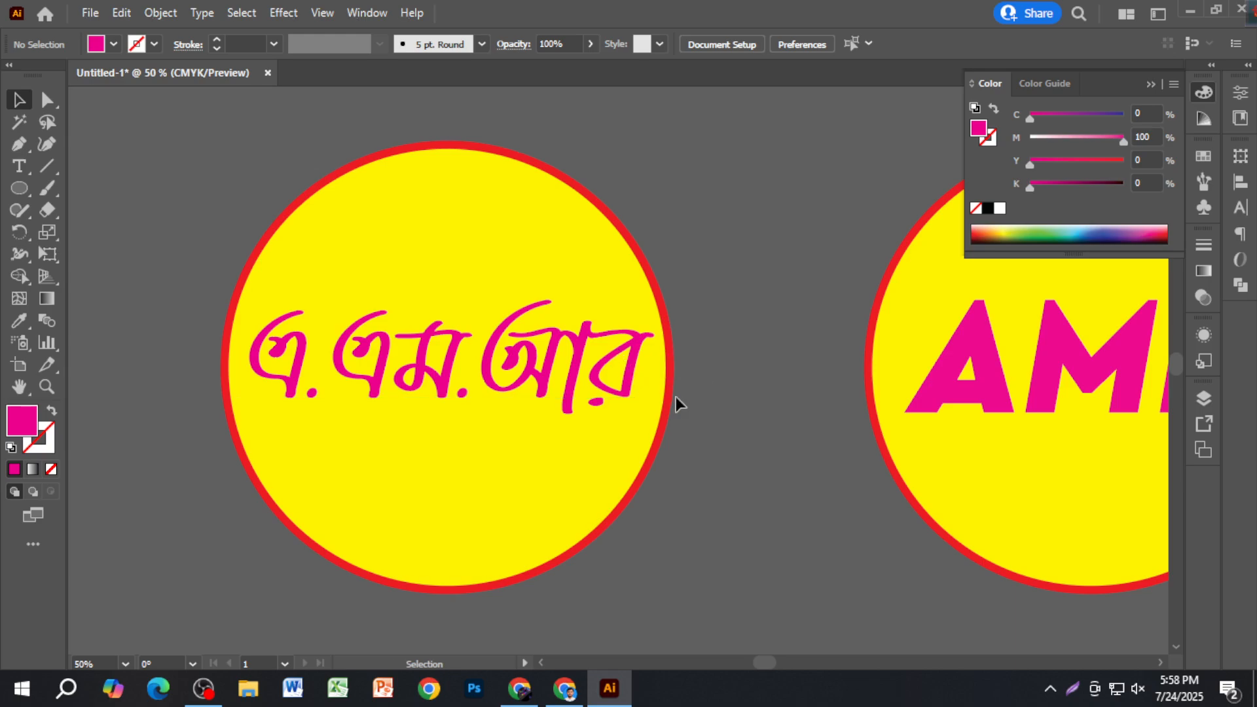
{"action": "scroll", "coordinate": [676, 397], "scroll_direction": "down", "scroll_amount": 1}
{"action": "scroll", "coordinate": [677, 396], "scroll_direction": "down", "scroll_amount": 1}
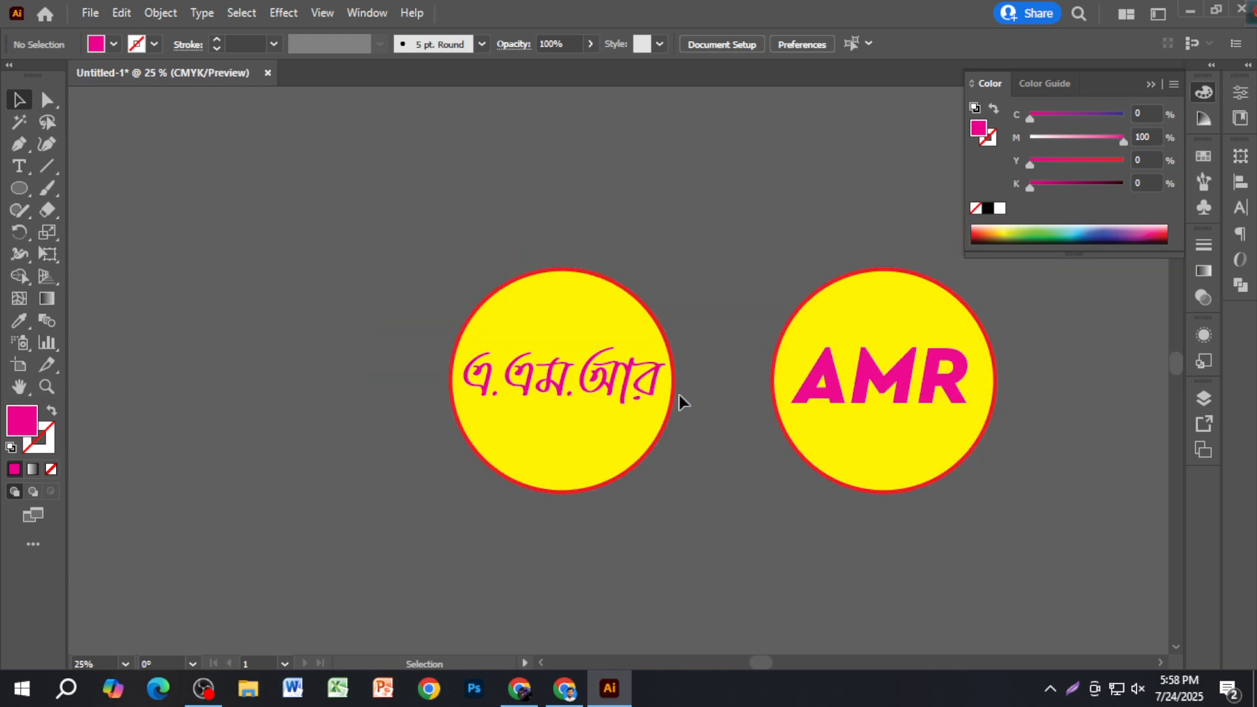
Move the whole Bengali badge about 10.31 in farther from the AMR badge, keeping both badges level.
{"action": "left_click_drag", "start_coordinate": [359, 258], "coordinate": [681, 494]}
{"action": "left_click_drag", "start_coordinate": [632, 383], "coordinate": [432, 382]}
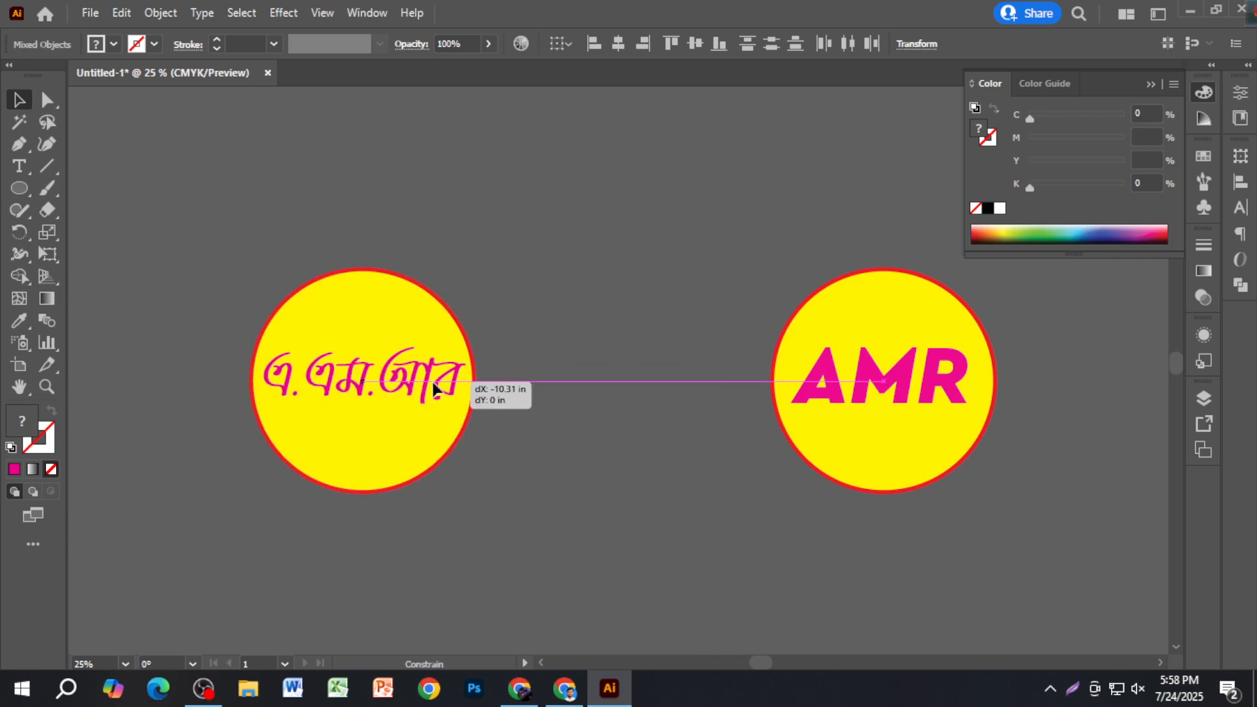
{"action": "left_click", "coordinate": [579, 435]}
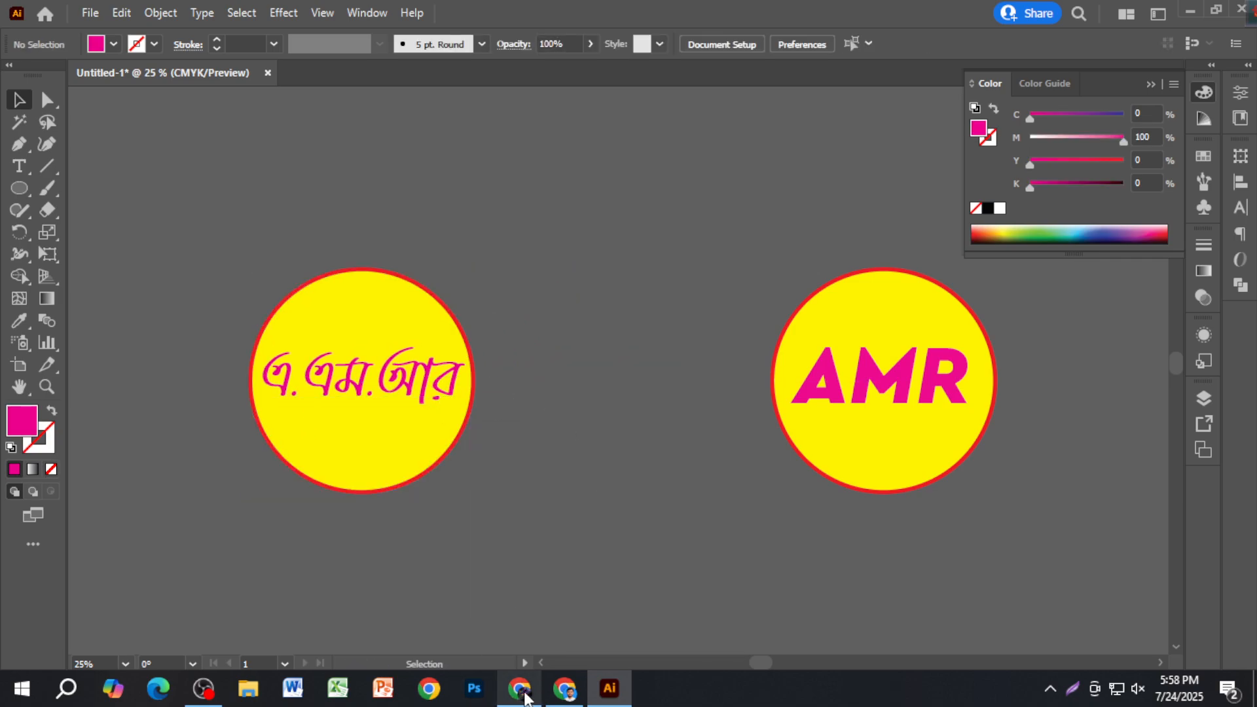
Switch to Chrome, copy the "COMPANY" logo image from the logo design results, and return to Illustrator.
{"action": "mouse_move", "coordinate": [565, 689]}
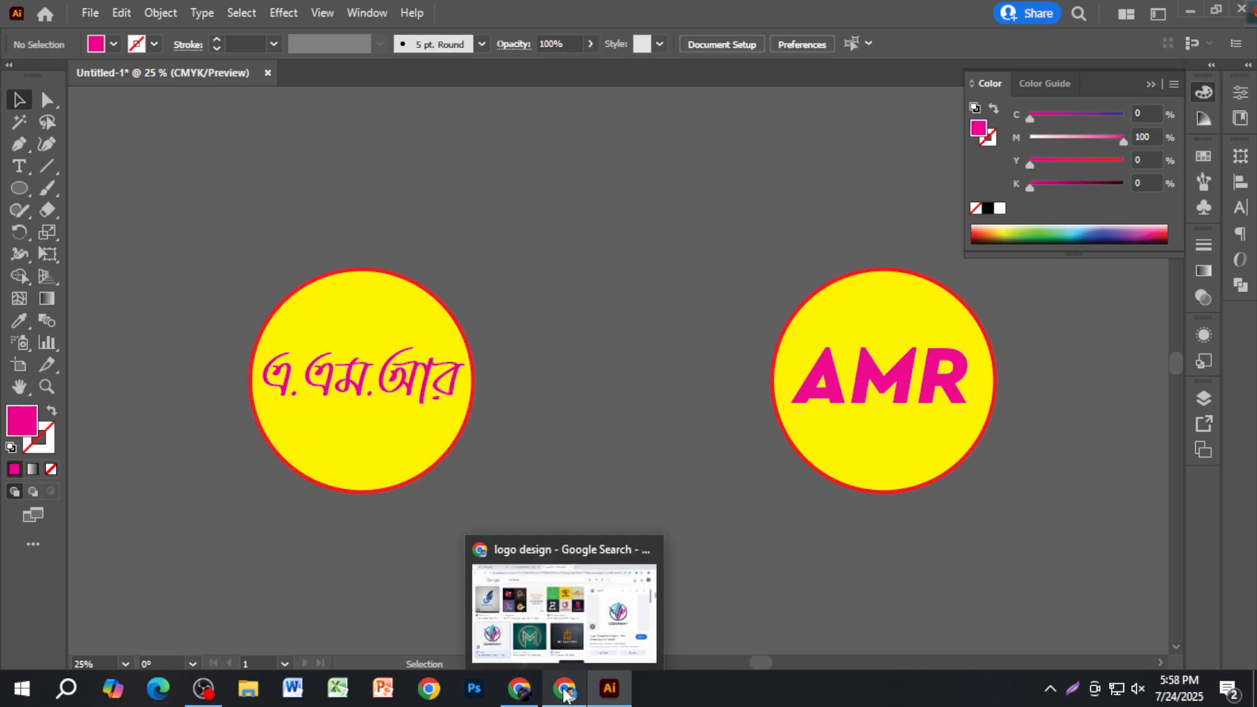
{"action": "left_click", "coordinate": [548, 626]}
{"action": "right_click", "coordinate": [1015, 419]}
{"action": "left_click", "coordinate": [1064, 552]}
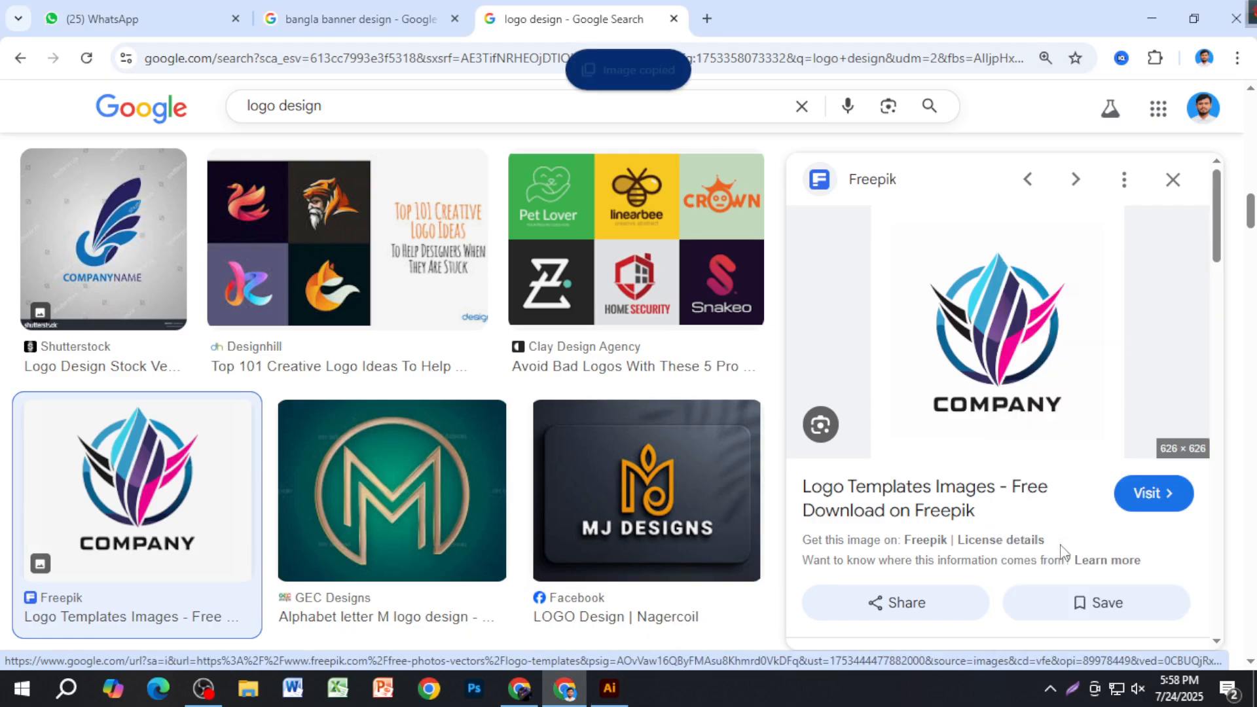
{"action": "key", "text": "alt+Tab"}
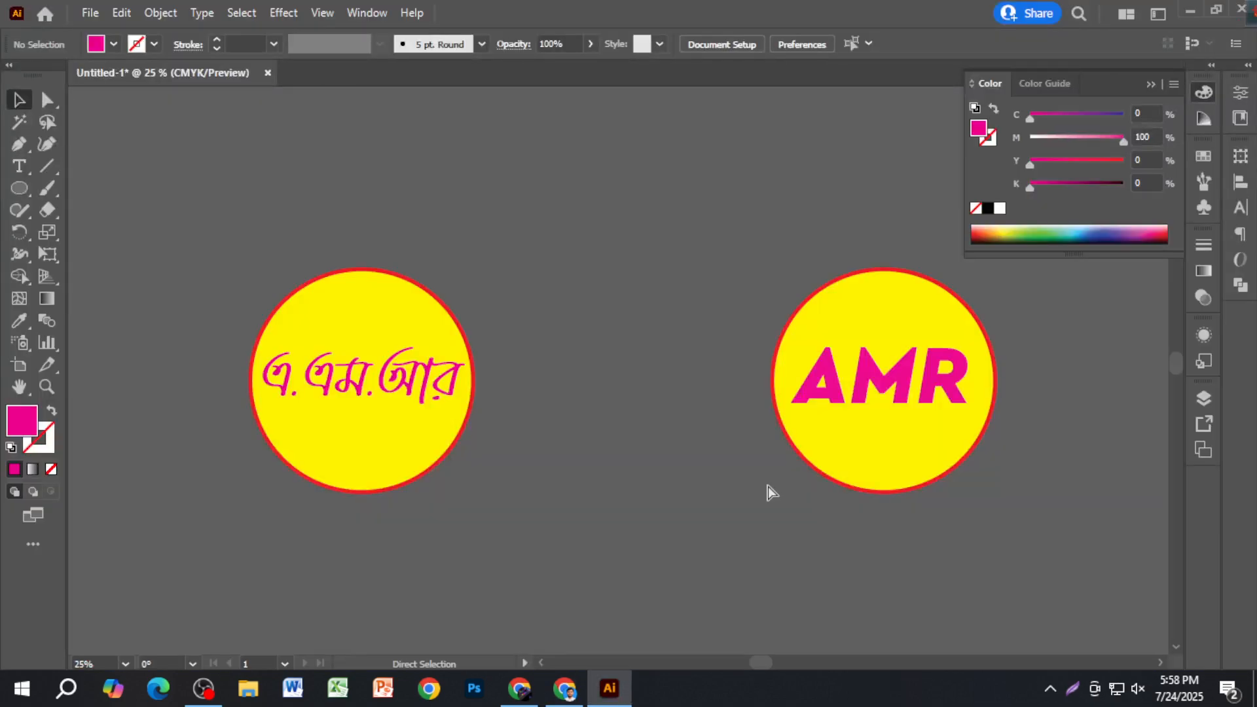
Paste the "COMPANY" logo image and place it beside the Bengali badge, on the side away from the AMR badge.
{"action": "key", "text": "ctrl+v"}
{"action": "left_click_drag", "start_coordinate": [644, 417], "coordinate": [644, 386]}
{"action": "left_click_drag", "start_coordinate": [707, 434], "coordinate": [771, 510]}
{"action": "scroll", "coordinate": [772, 509], "scroll_direction": "down", "scroll_amount": 2}
{"action": "left_click_drag", "start_coordinate": [733, 452], "coordinate": [375, 452]}
{"action": "left_click", "coordinate": [219, 441]}
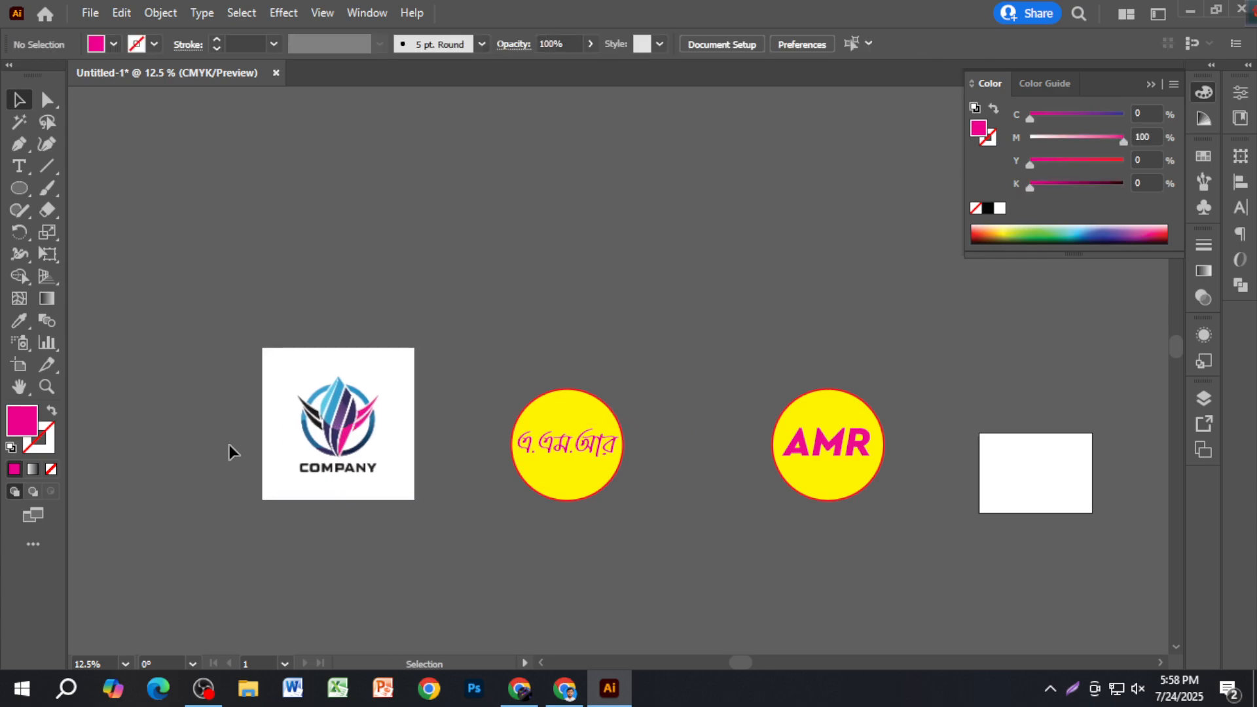
Examine the "COMPANY" logo image closely and move it farther away from the Bengali badge and slightly lower.
{"action": "scroll", "coordinate": [269, 494], "scroll_direction": "up", "scroll_amount": 2}
{"action": "scroll", "coordinate": [317, 498], "scroll_direction": "up", "scroll_amount": 2}
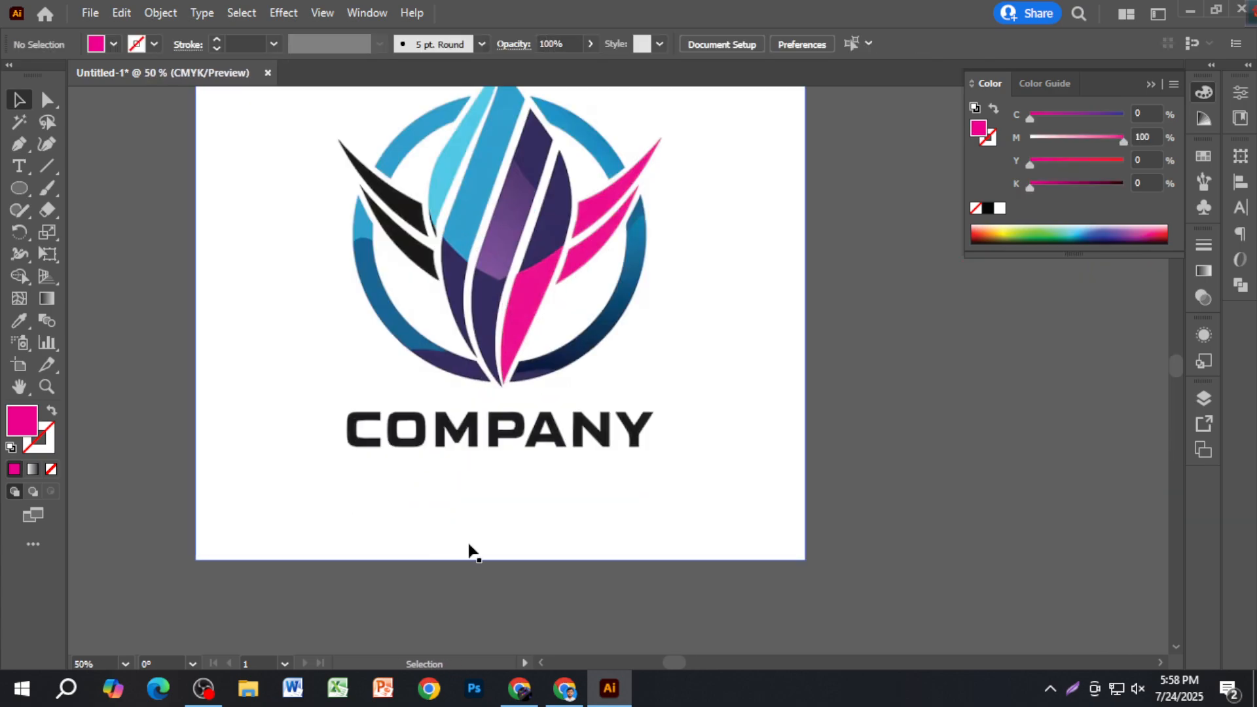
{"action": "scroll", "coordinate": [470, 552], "scroll_direction": "up", "scroll_amount": 2}
{"action": "scroll", "coordinate": [482, 541], "scroll_direction": "down", "scroll_amount": 1}
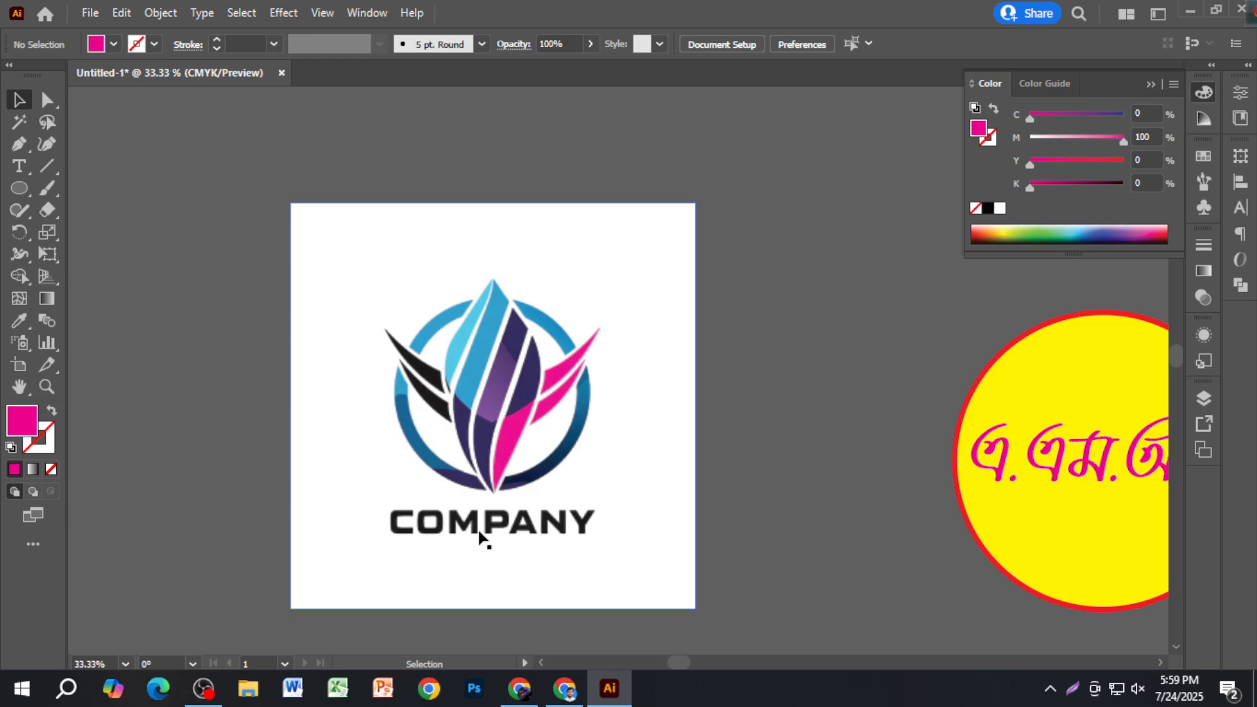
{"action": "scroll", "coordinate": [406, 467], "scroll_direction": "down", "scroll_amount": 3}
{"action": "left_click_drag", "start_coordinate": [459, 492], "coordinate": [297, 531]}
Select the whole Bengali badge and inspect its circles and lettering up close.
{"action": "left_click_drag", "start_coordinate": [570, 384], "coordinate": [724, 521]}
{"action": "scroll", "coordinate": [729, 525], "scroll_direction": "up", "scroll_amount": 2}
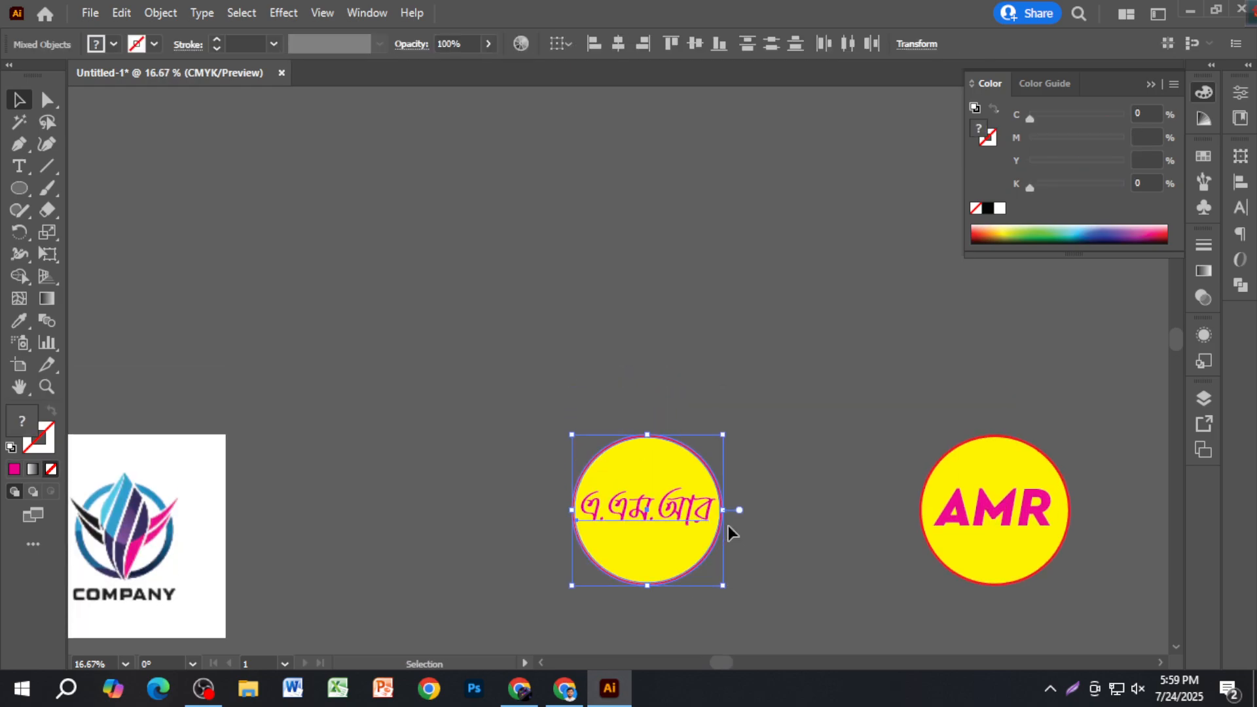
{"action": "scroll", "coordinate": [728, 525], "scroll_direction": "up", "scroll_amount": 2}
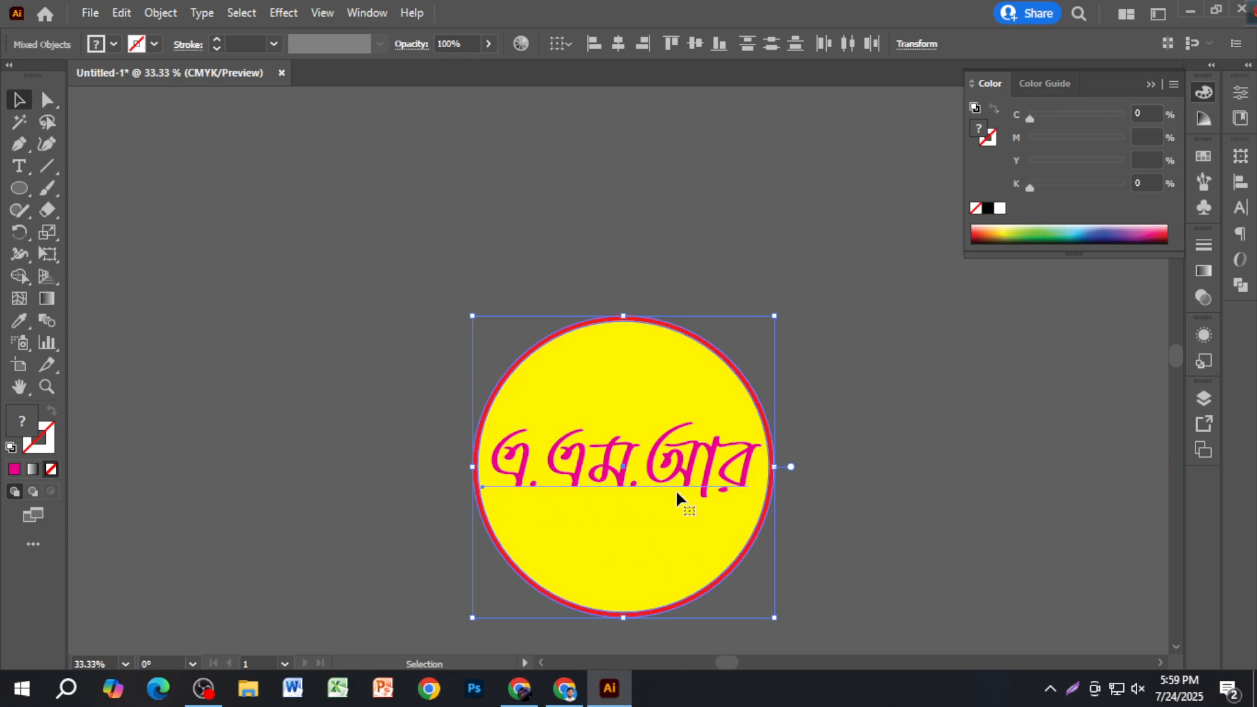
{"action": "left_click", "coordinate": [871, 464]}
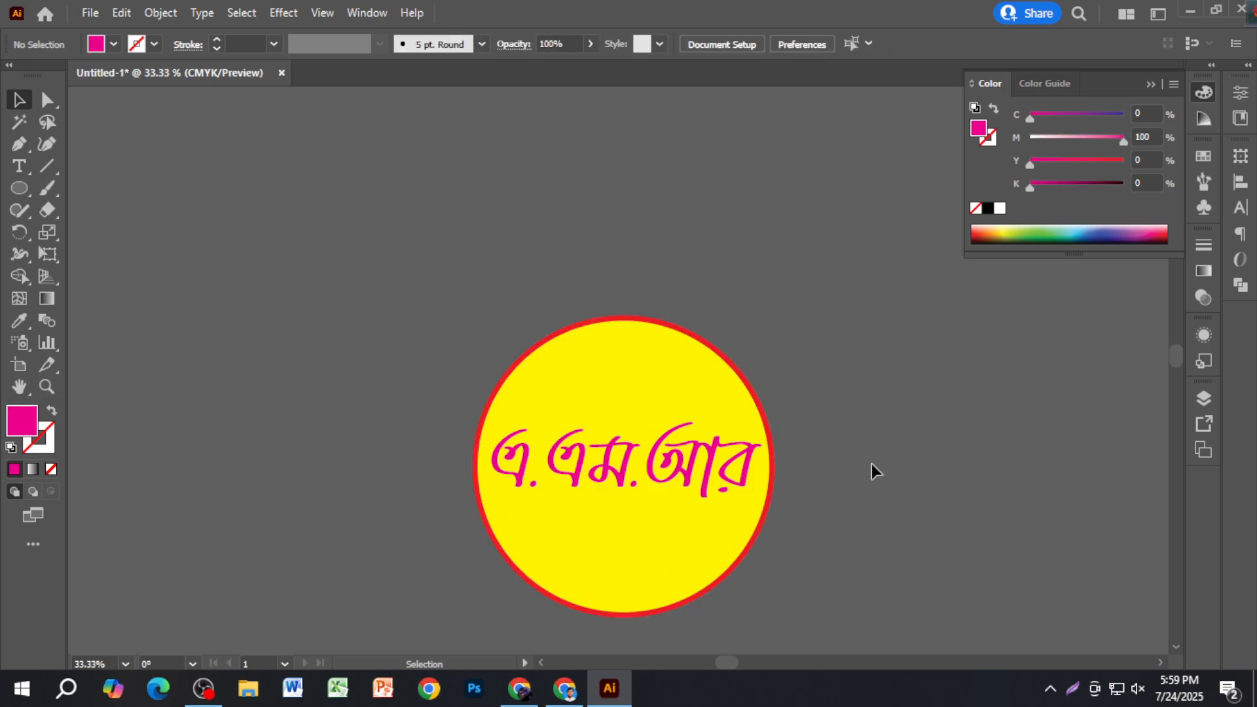
Draw a magenta circle smaller than the Bengali badge and place it diagonally above the badge's left side.
{"action": "left_click", "coordinate": [23, 184]}
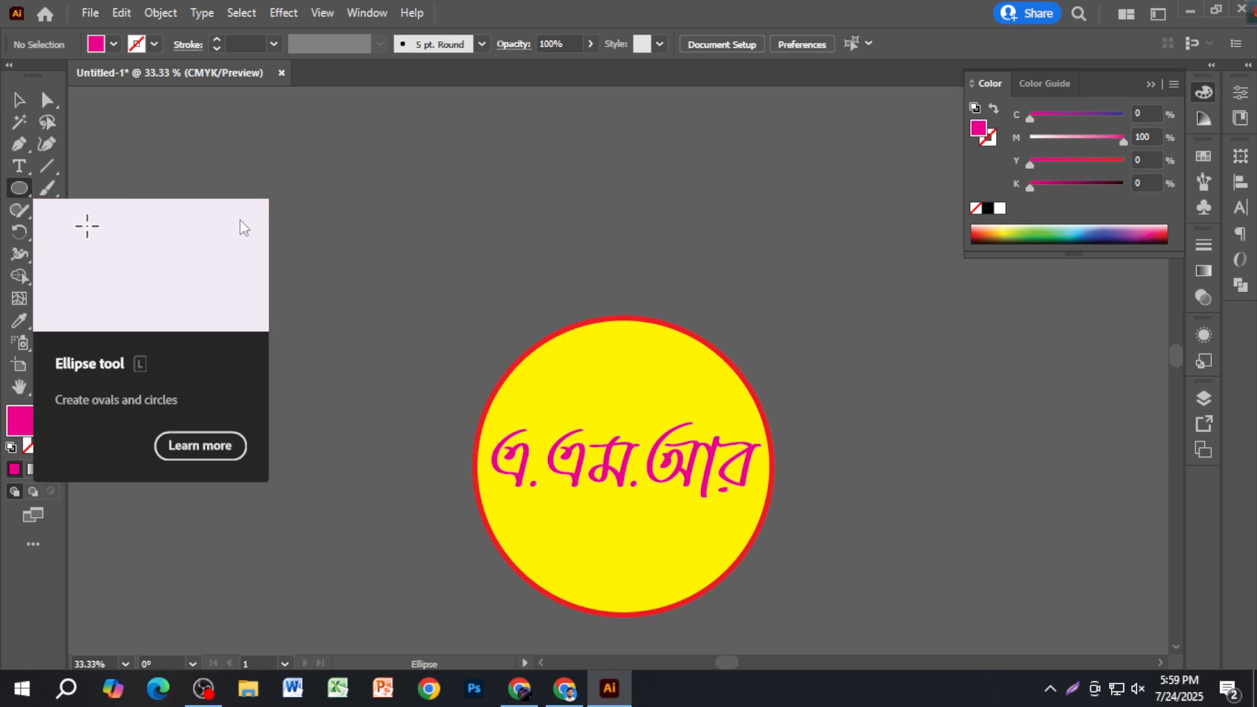
{"action": "left_click_drag", "start_coordinate": [204, 166], "coordinate": [297, 260]}
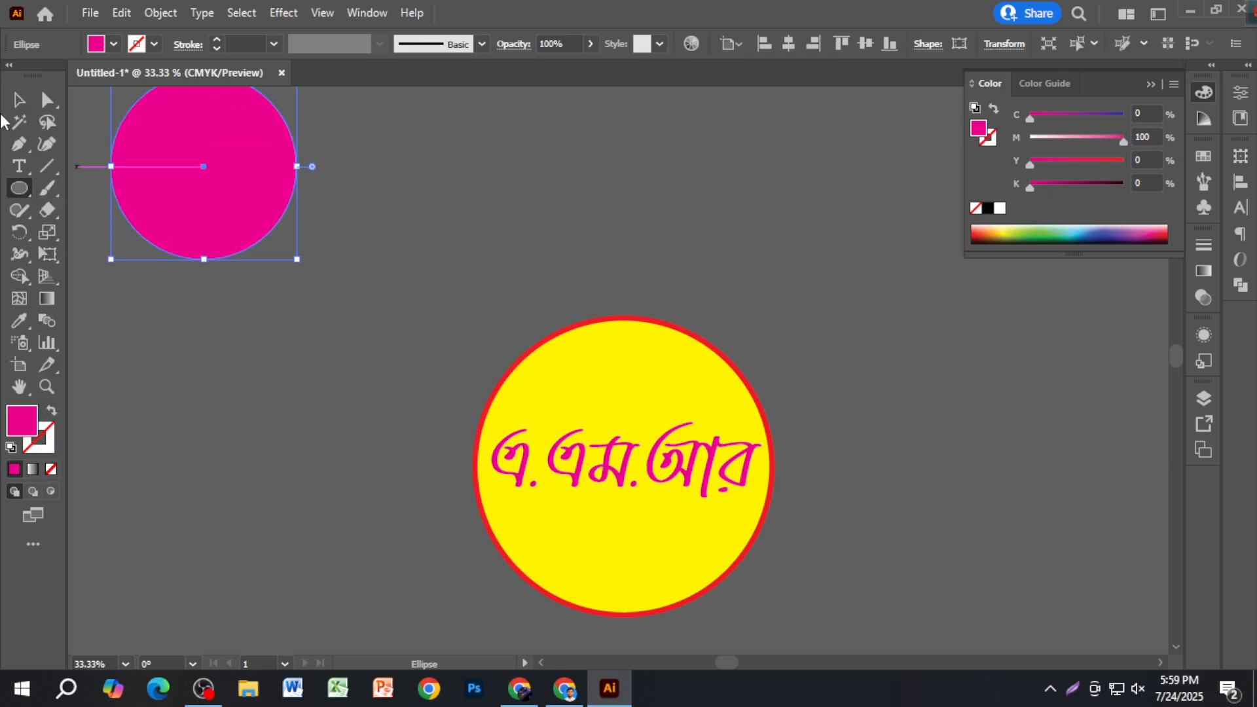
{"action": "key", "text": "v"}
{"action": "left_click_drag", "start_coordinate": [202, 180], "coordinate": [258, 278]}
Paste a copy of the magenta circle in front, shrink it slightly about its centre, and fill it white.
{"action": "key", "text": "a"}
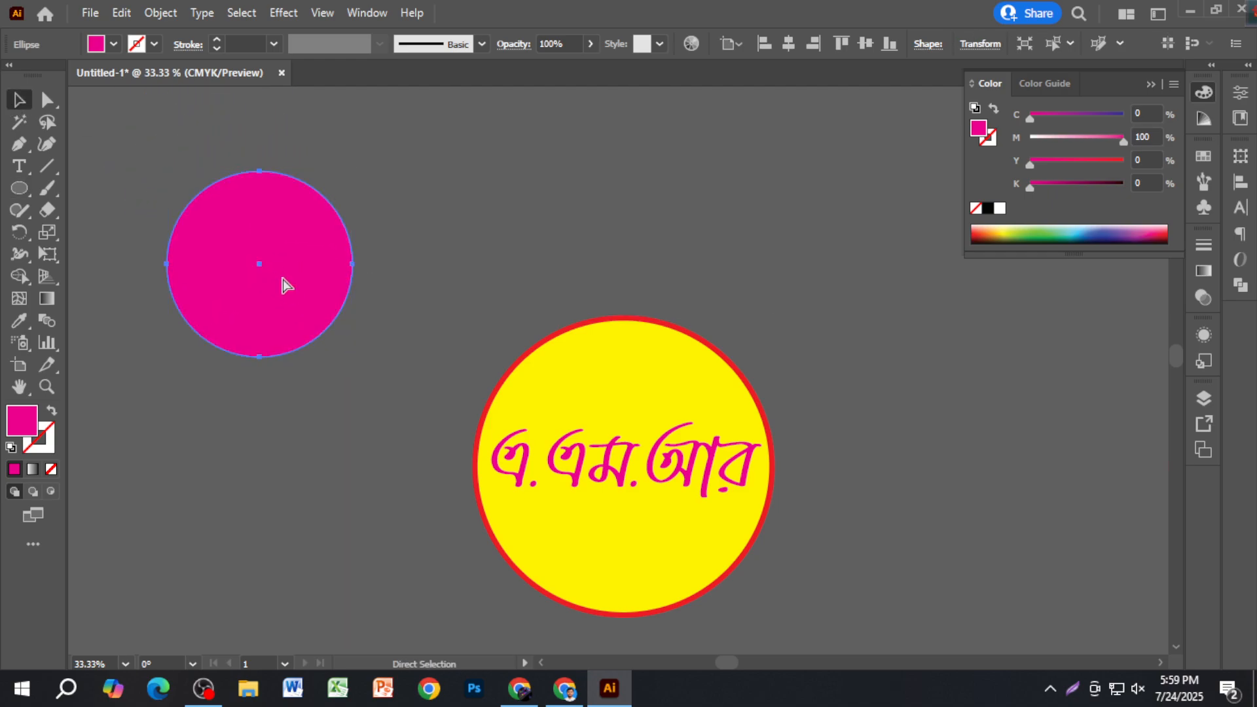
{"action": "key", "text": "ctrl+f"}
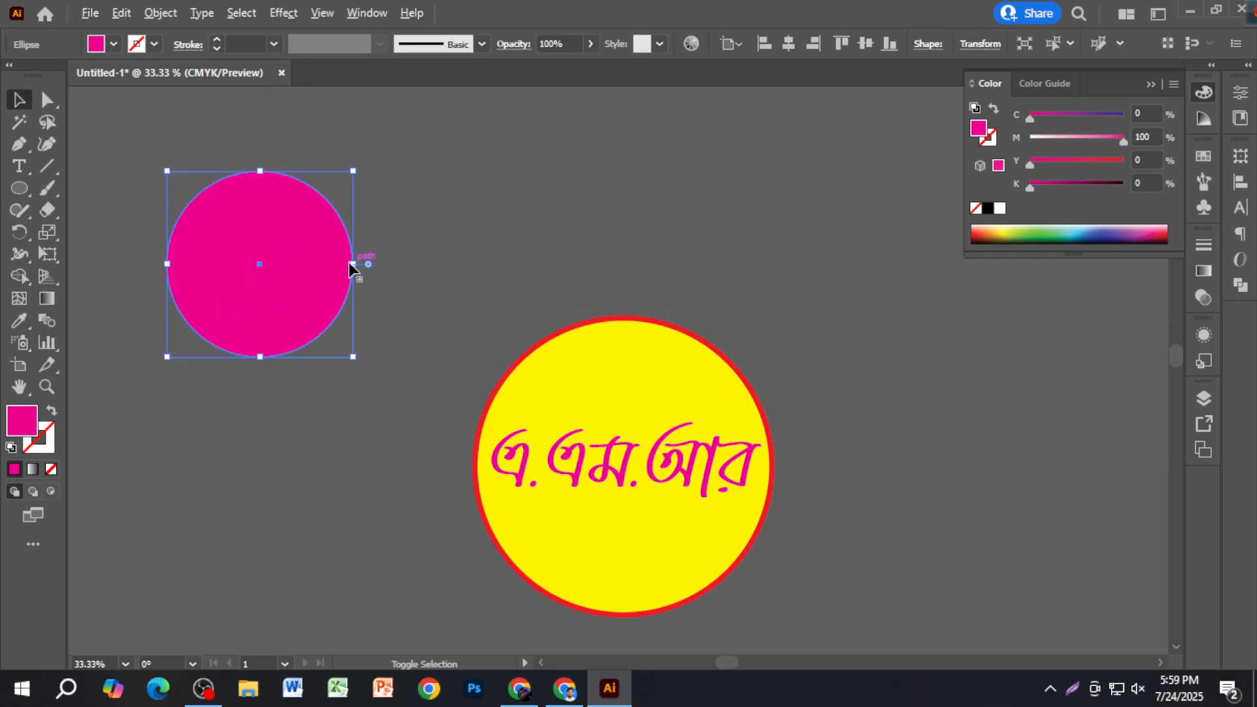
{"action": "mouse_move", "coordinate": [353, 264]}
{"action": "left_mouse_down"}
{"action": "mouse_move", "coordinate": [340, 261]}
{"action": "mouse_move", "coordinate": [349, 272]}
{"action": "left_mouse_up"}
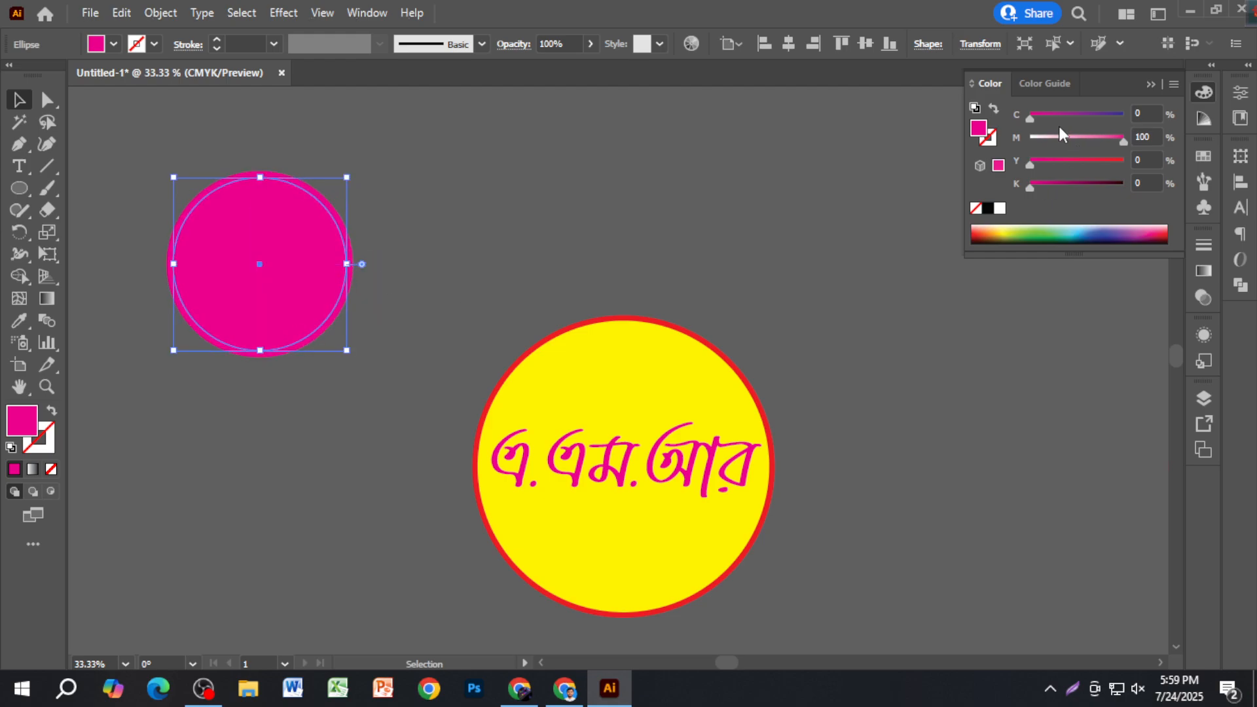
{"action": "left_click", "coordinate": [1000, 208]}
{"action": "left_click", "coordinate": [426, 264]}
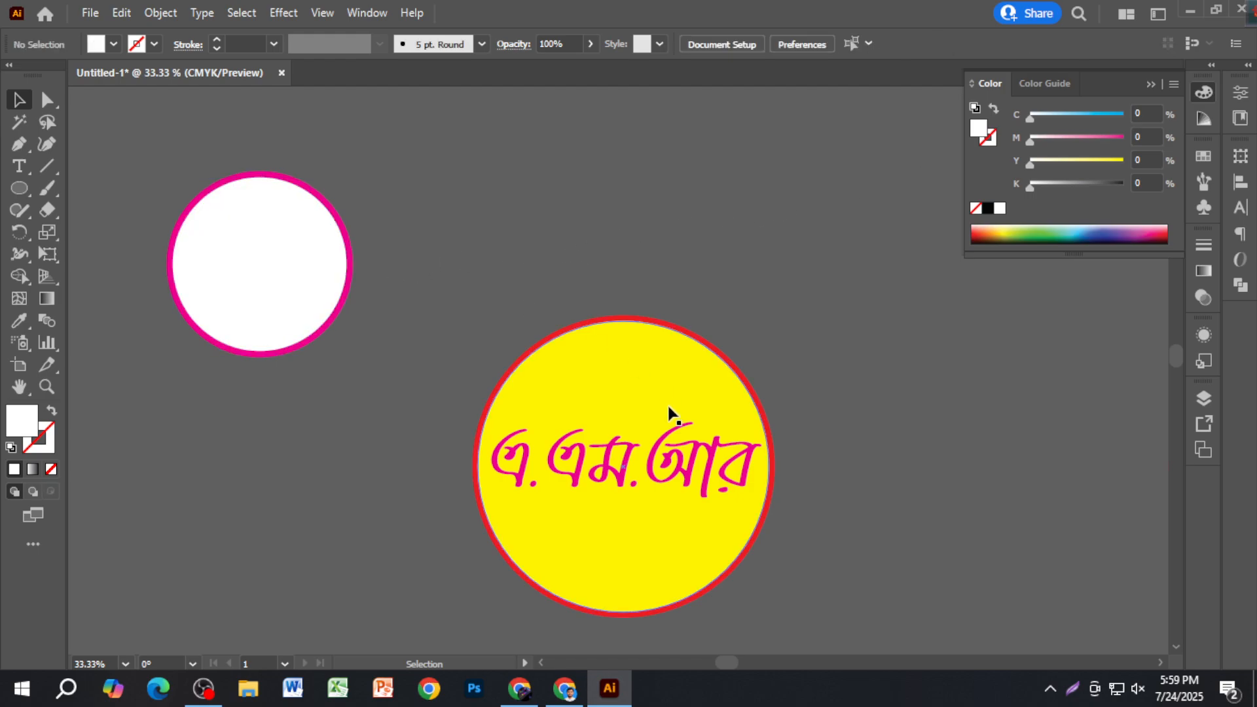
Move the Bengali lettering from the yellow badge onto the white circle and scale it to about 107.09 pt to fit inside.
{"action": "left_click_drag", "start_coordinate": [669, 458], "coordinate": [332, 251]}
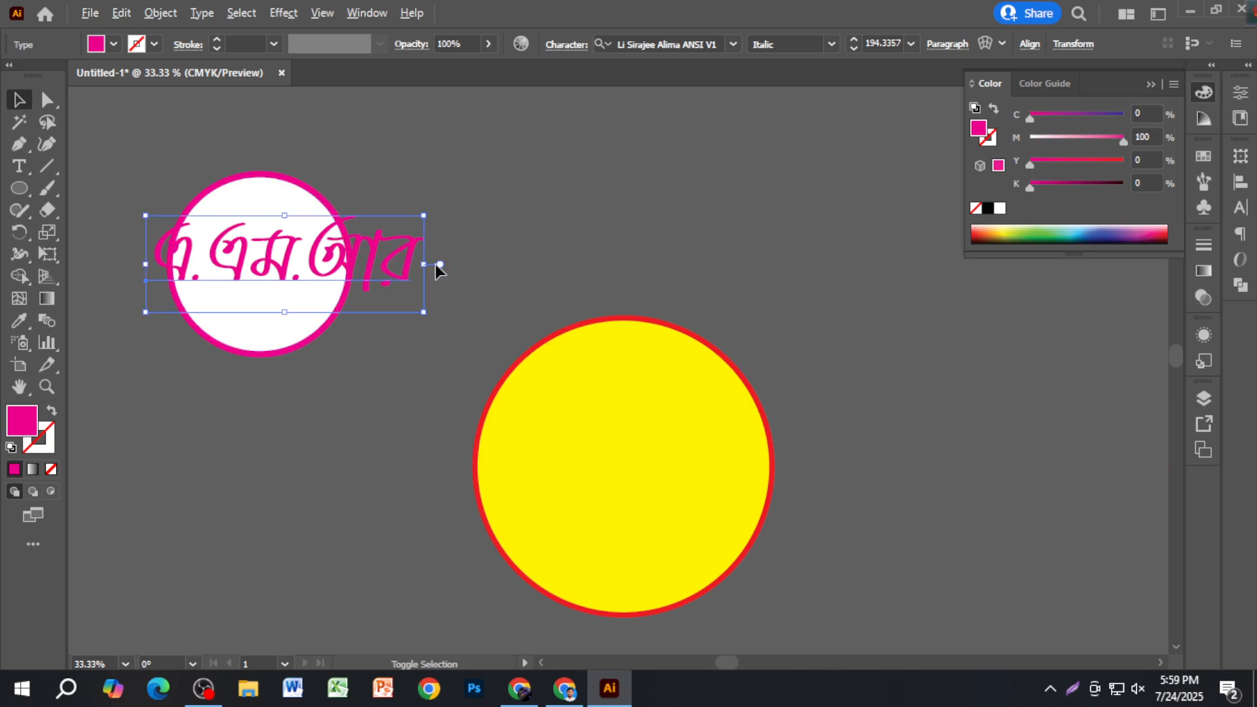
{"action": "left_click_drag", "start_coordinate": [427, 264], "coordinate": [259, 266]}
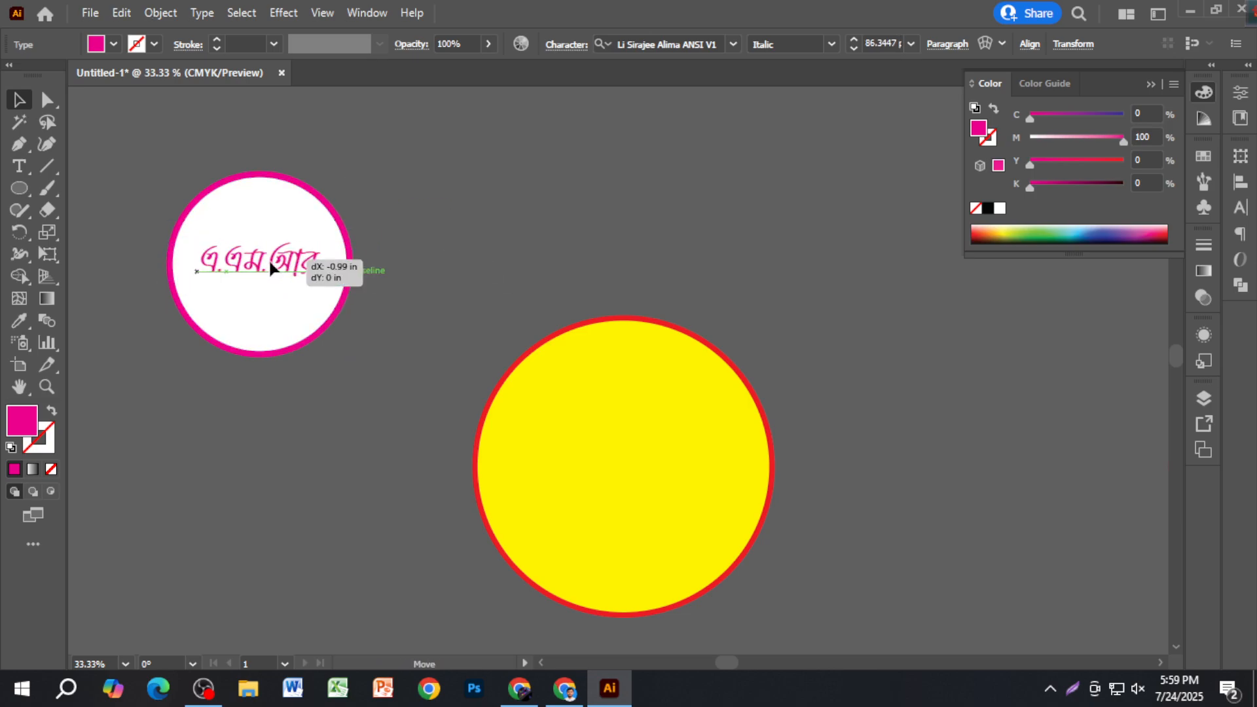
{"action": "scroll", "coordinate": [260, 265], "scroll_direction": "up", "scroll_amount": 3}
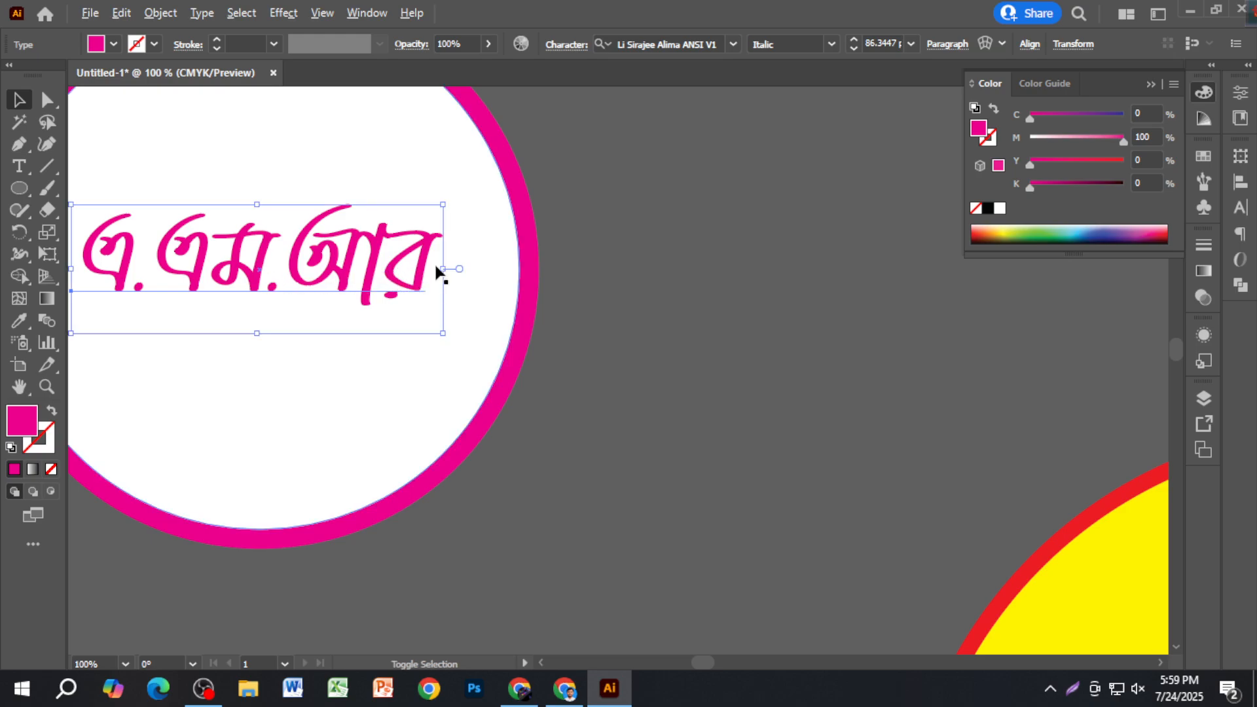
{"action": "left_click_drag", "start_coordinate": [443, 268], "coordinate": [488, 268]}
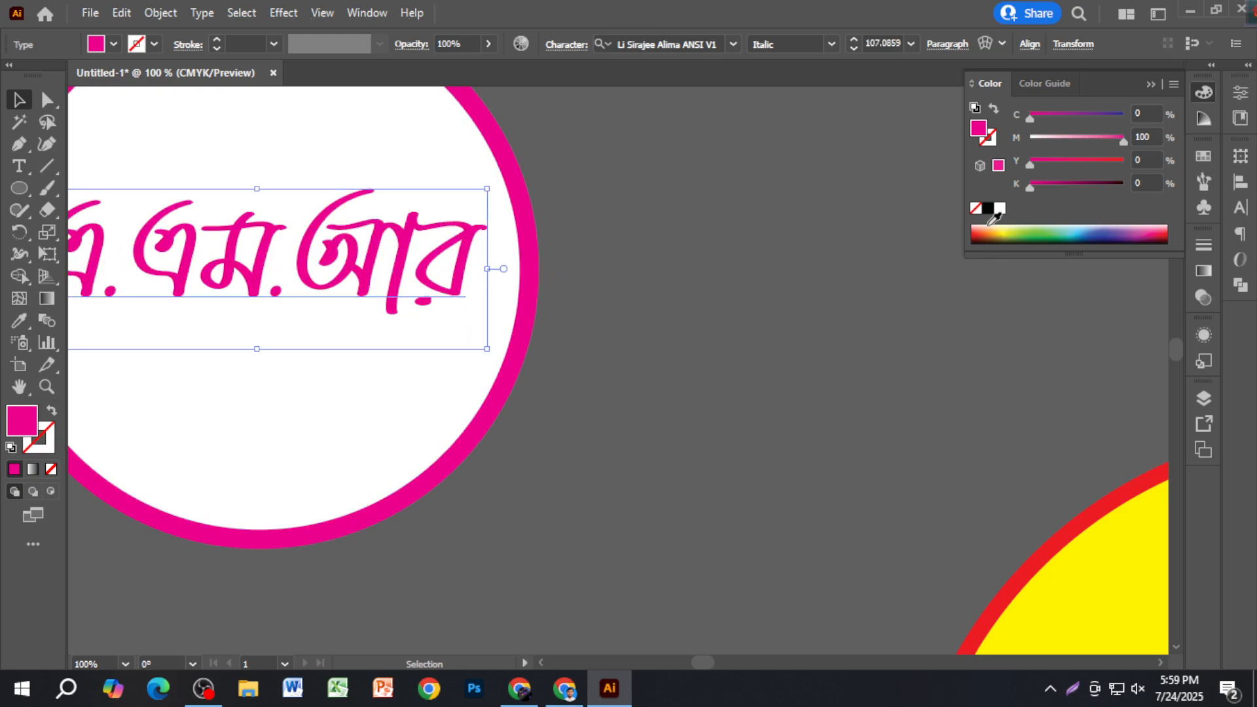
Recolour the Bengali lettering on the white circle red with C 0, M 100, Y 100, K 0.
{"action": "left_click_drag", "start_coordinate": [1084, 183], "coordinate": [1049, 186]}
{"action": "left_click_drag", "start_coordinate": [1058, 140], "coordinate": [1136, 182]}
{"action": "left_click", "coordinate": [785, 306]}
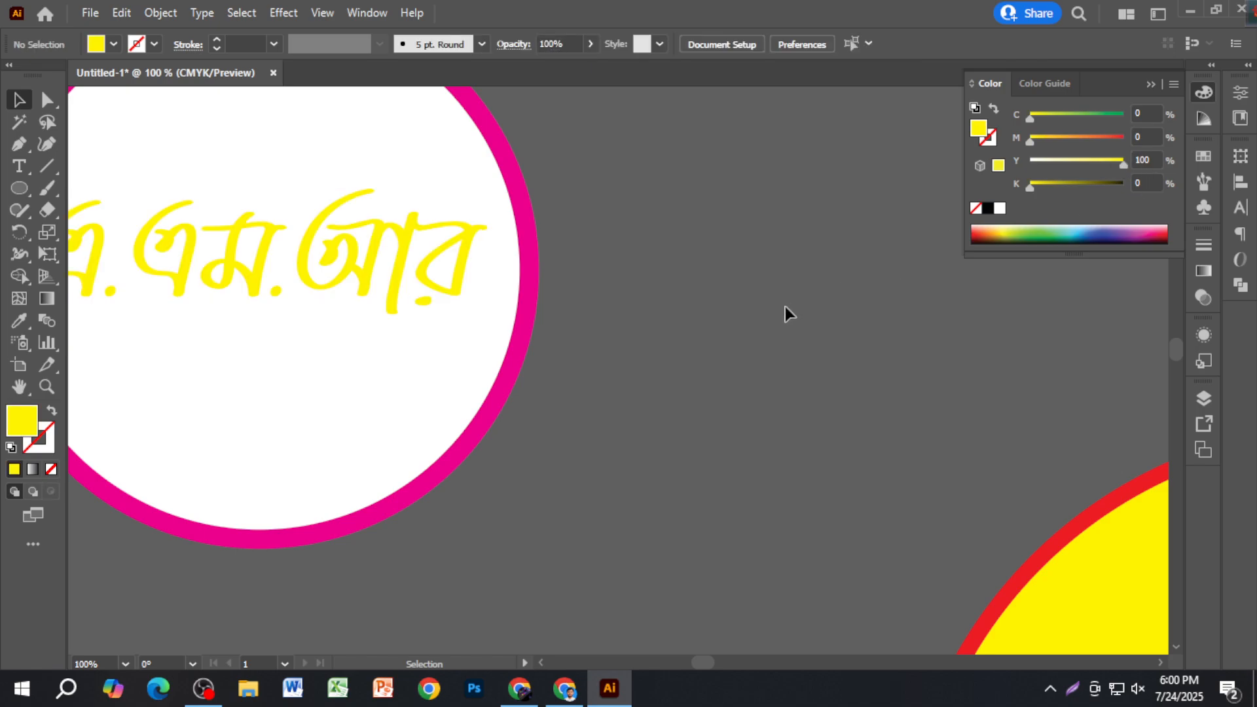
{"action": "scroll", "coordinate": [784, 307], "scroll_direction": "down", "scroll_amount": 1}
{"action": "left_click", "coordinate": [494, 291]}
{"action": "scroll", "coordinate": [494, 291], "scroll_direction": "up", "scroll_amount": 2}
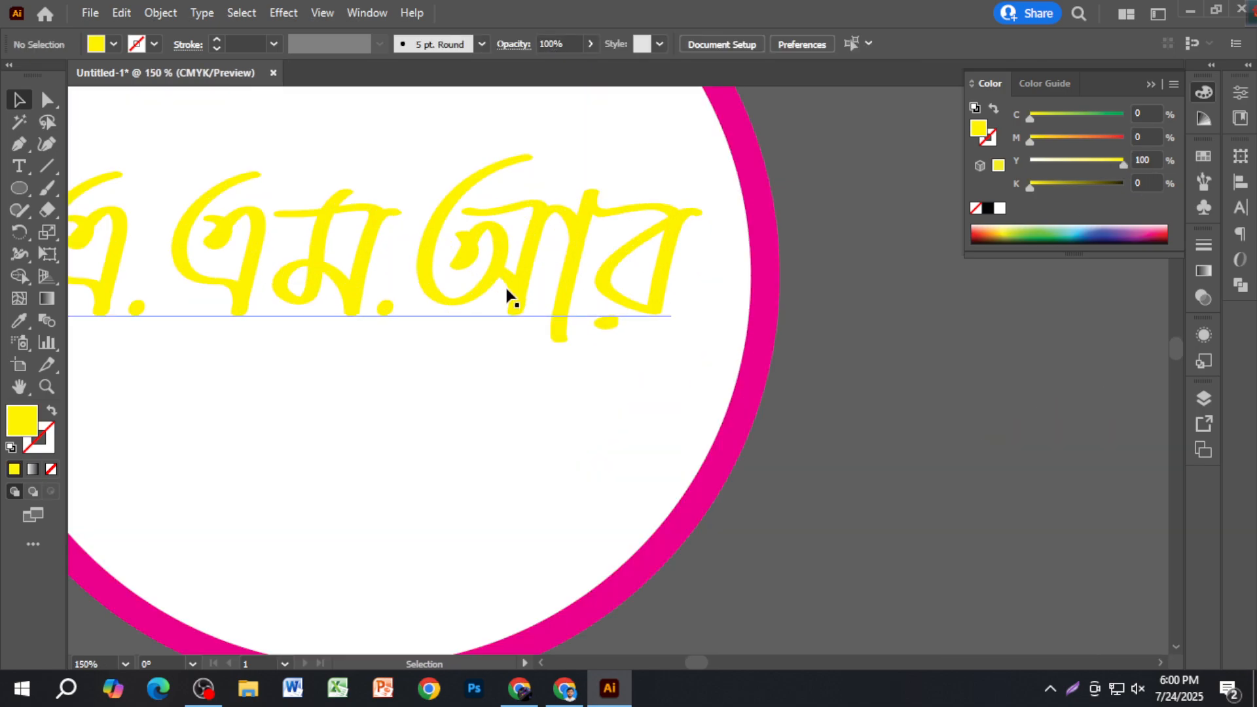
{"action": "left_click_drag", "start_coordinate": [1030, 138], "coordinate": [1124, 138]}
{"action": "left_click", "coordinate": [893, 346]}
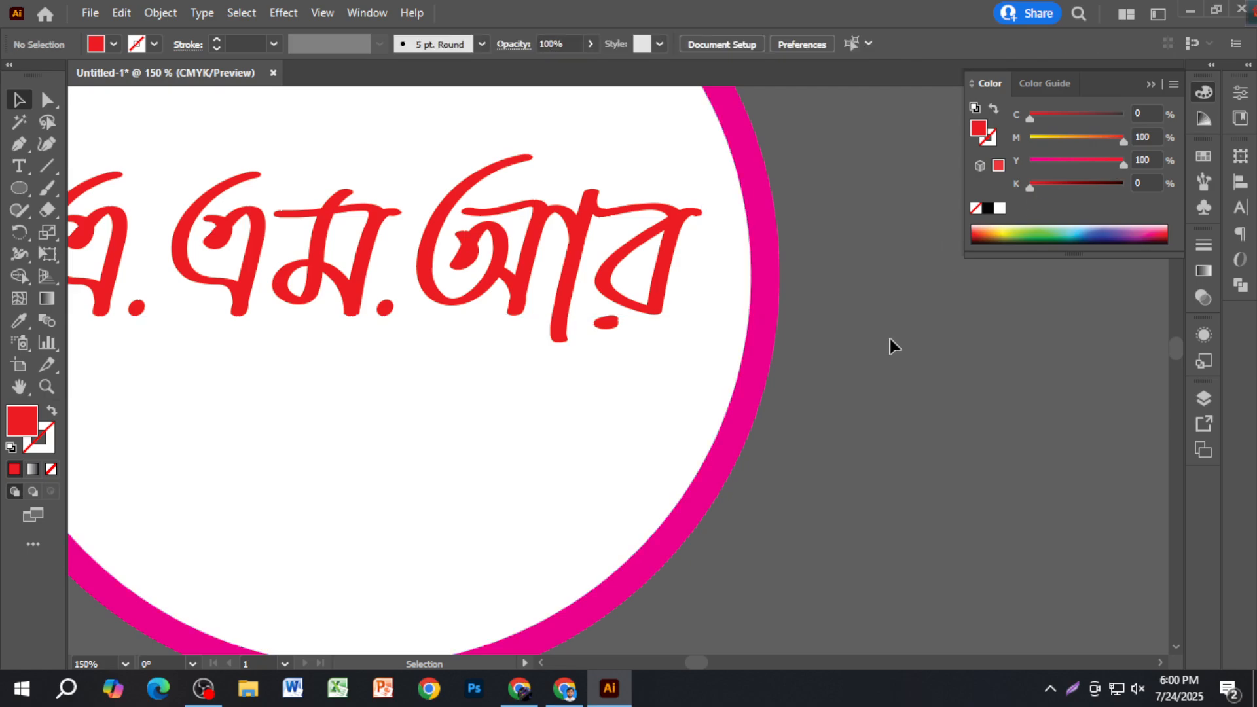
Place a copy of the red Bengali lettering on the empty yellow circle, keeping the original on the white badge.
{"action": "scroll", "coordinate": [892, 348], "scroll_direction": "down", "scroll_amount": 2}
{"action": "scroll", "coordinate": [891, 354], "scroll_direction": "down", "scroll_amount": 3}
{"action": "left_click_drag", "start_coordinate": [903, 385], "coordinate": [605, 347]}
{"action": "scroll", "coordinate": [761, 443], "scroll_direction": "down", "scroll_amount": 3}
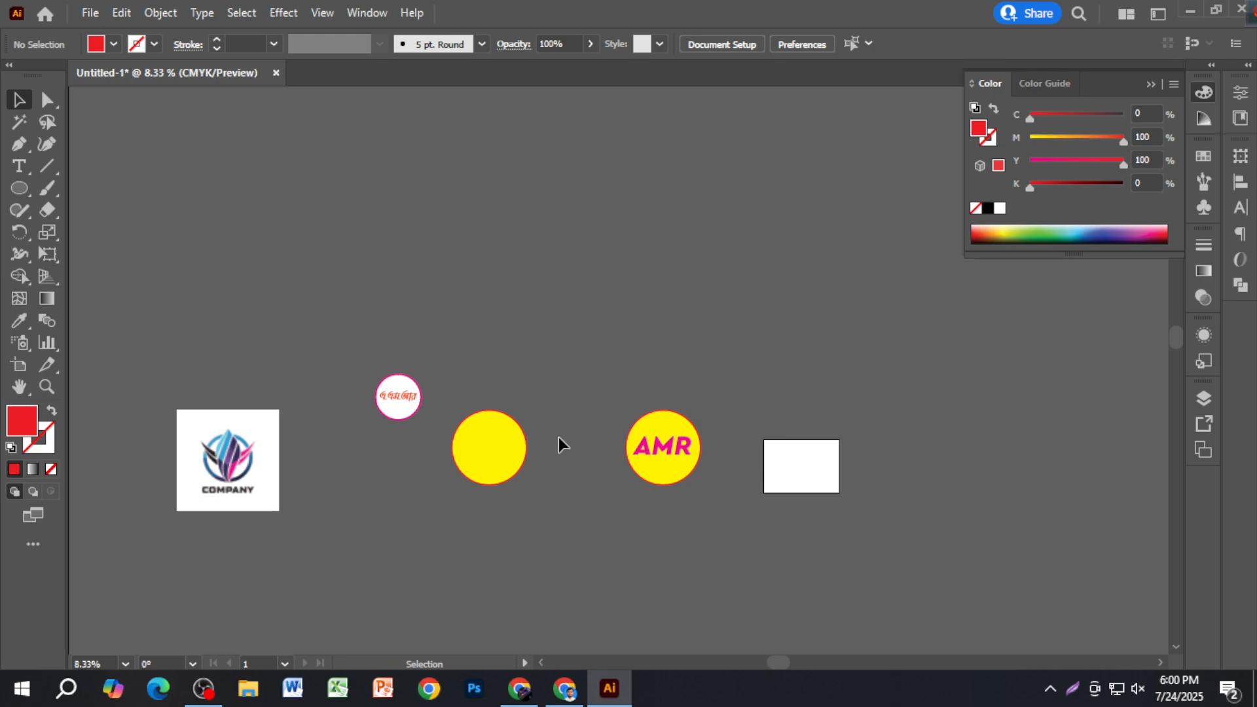
{"action": "left_click", "coordinate": [388, 406]}
{"action": "scroll", "coordinate": [435, 429], "scroll_direction": "up", "scroll_amount": 5}
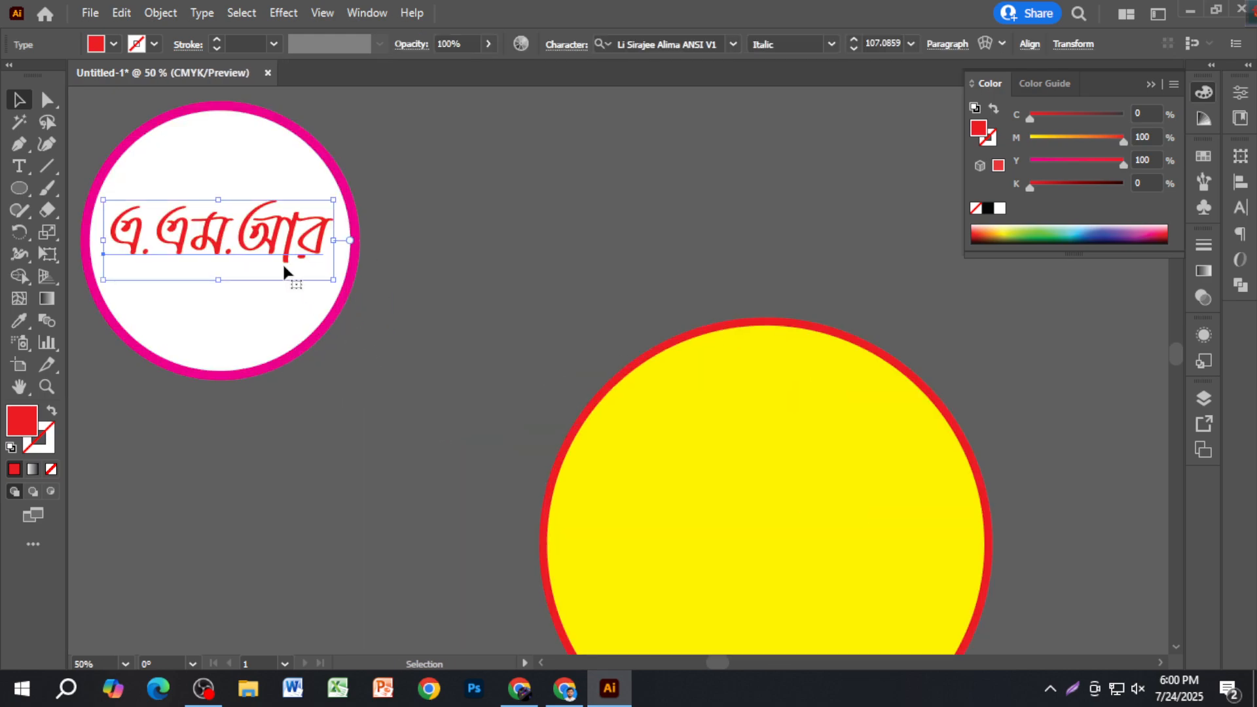
{"action": "left_click_drag", "start_coordinate": [277, 246], "coordinate": [853, 476]}
{"action": "key", "text": "ctrl+z"}
{"action": "left_click_drag", "start_coordinate": [327, 260], "coordinate": [846, 522]}
Enlarge the copied lettering to span the yellow circle and recolour it magenta with M 100 and Y 0.
{"action": "scroll", "coordinate": [846, 522], "scroll_direction": "down", "scroll_amount": 2}
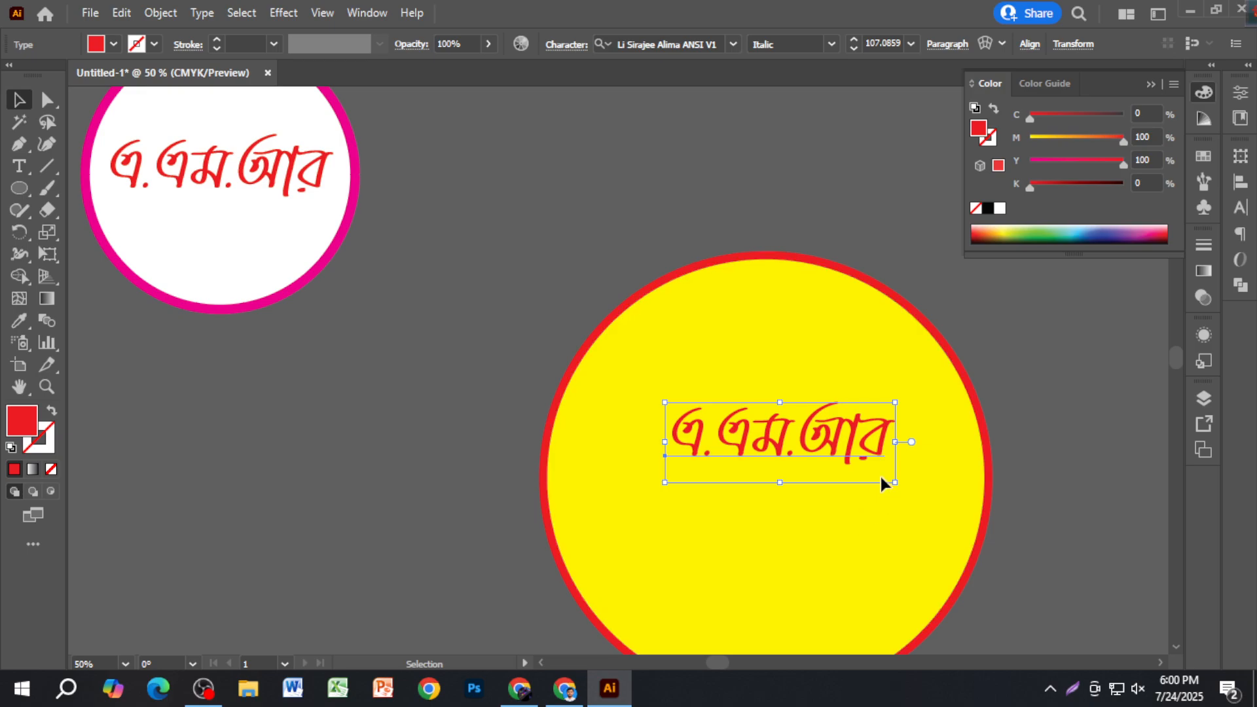
{"action": "left_click_drag", "start_coordinate": [898, 446], "coordinate": [890, 496]}
{"action": "left_click_drag", "start_coordinate": [1124, 165], "coordinate": [984, 219]}
{"action": "left_click", "coordinate": [1040, 375]}
{"action": "scroll", "coordinate": [1040, 374], "scroll_direction": "down", "scroll_amount": 2}
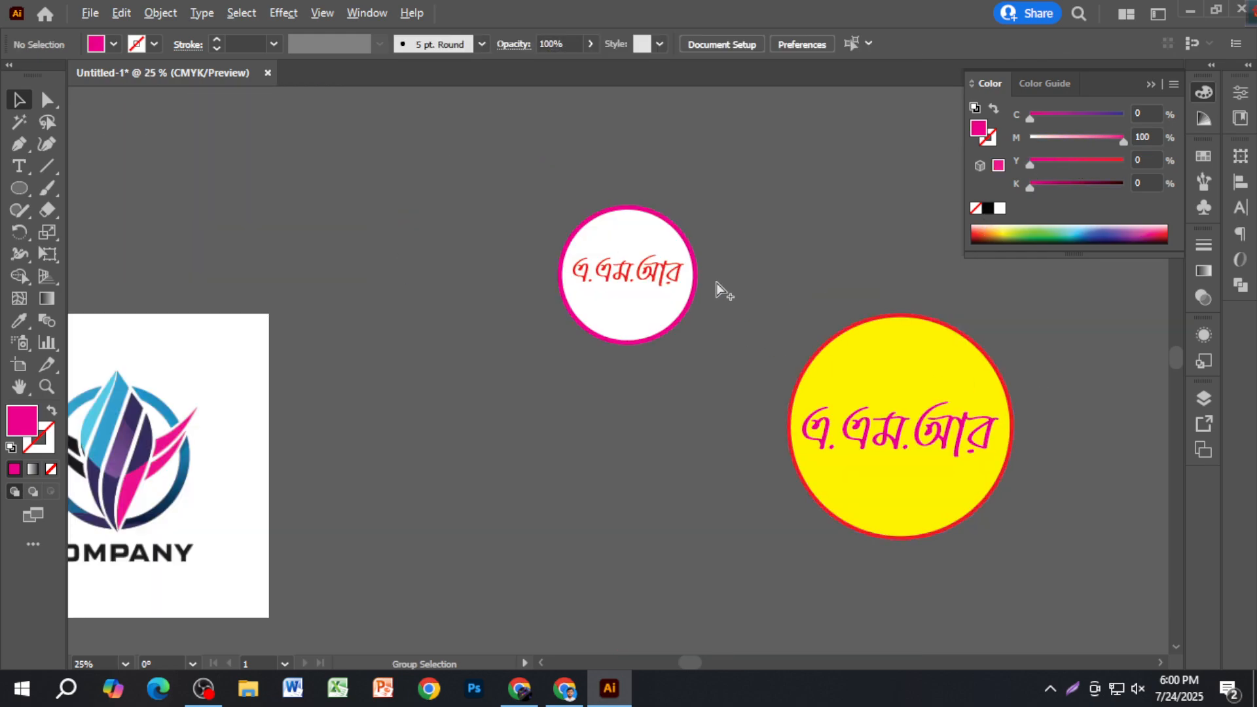
Compare the small white Bengali badge with the yellow badges and the "COMPANY" logo image.
{"action": "scroll", "coordinate": [721, 289], "scroll_direction": "up", "scroll_amount": 3}
{"action": "scroll", "coordinate": [740, 331], "scroll_direction": "down", "scroll_amount": 5}
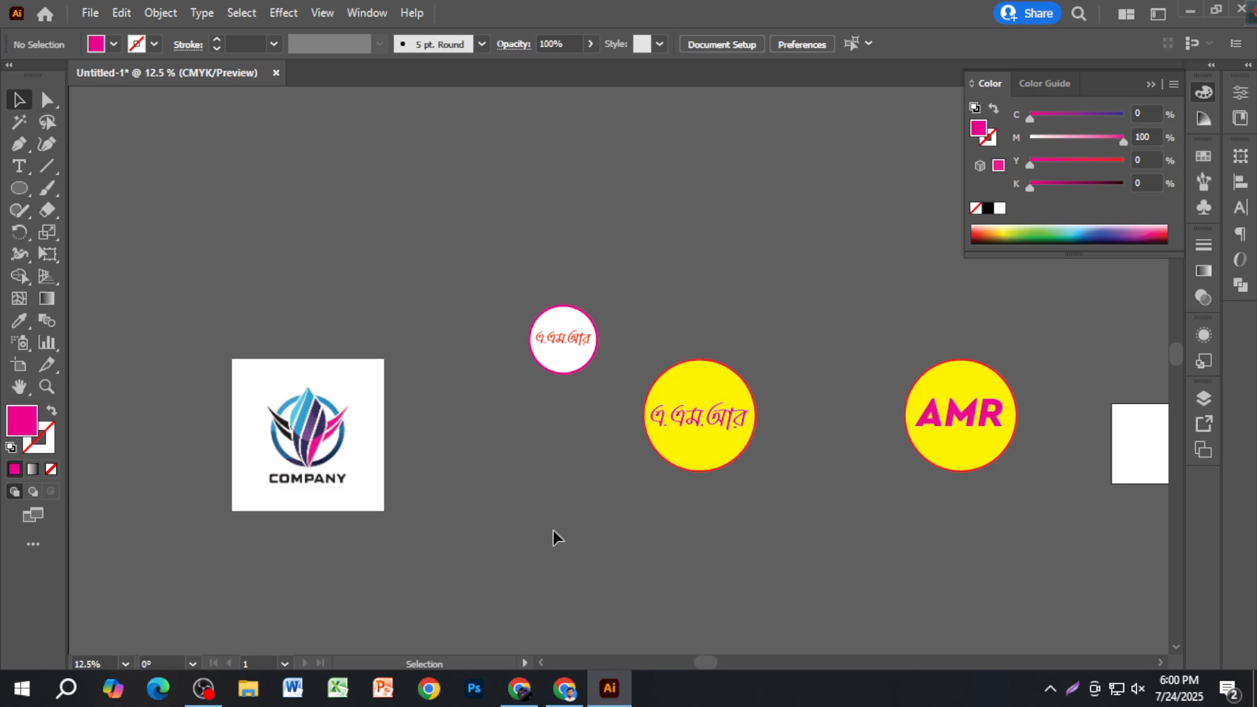
{"action": "scroll", "coordinate": [577, 548], "scroll_direction": "up", "scroll_amount": 1}
{"action": "scroll", "coordinate": [861, 396], "scroll_direction": "up", "scroll_amount": 1}
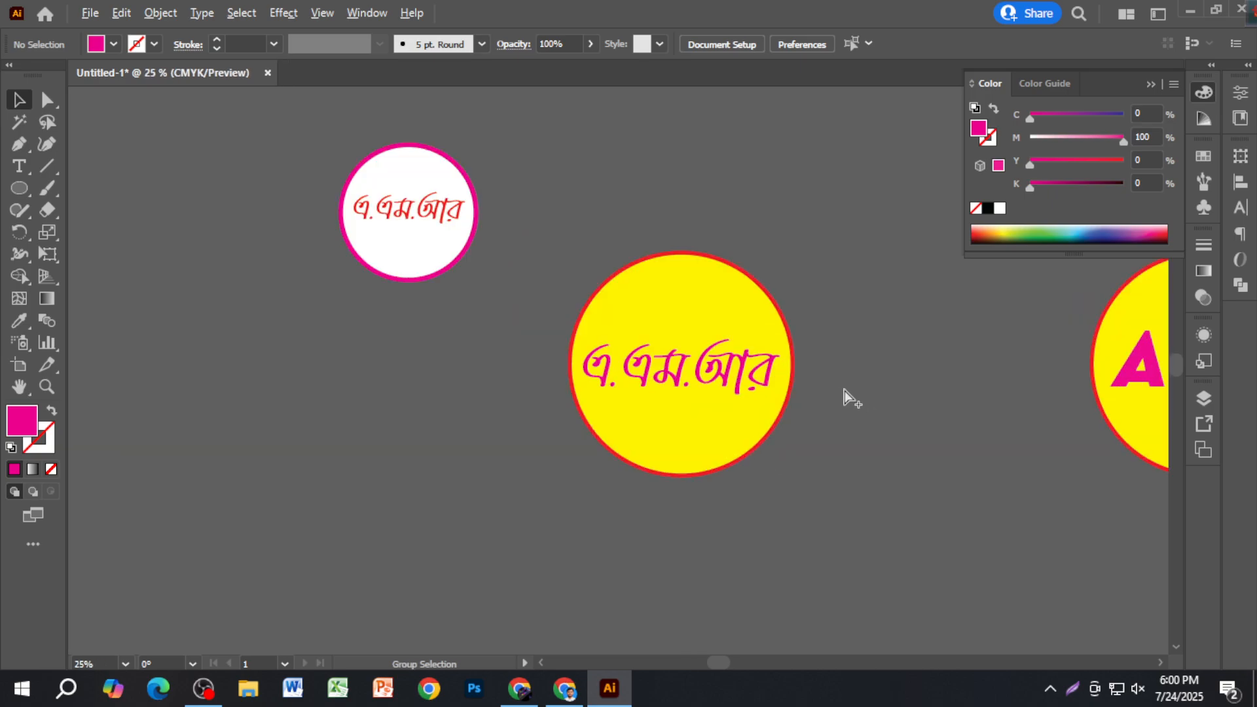
{"action": "scroll", "coordinate": [808, 525], "scroll_direction": "up", "scroll_amount": 1}
{"action": "left_click_drag", "start_coordinate": [505, 293], "coordinate": [507, 302]}
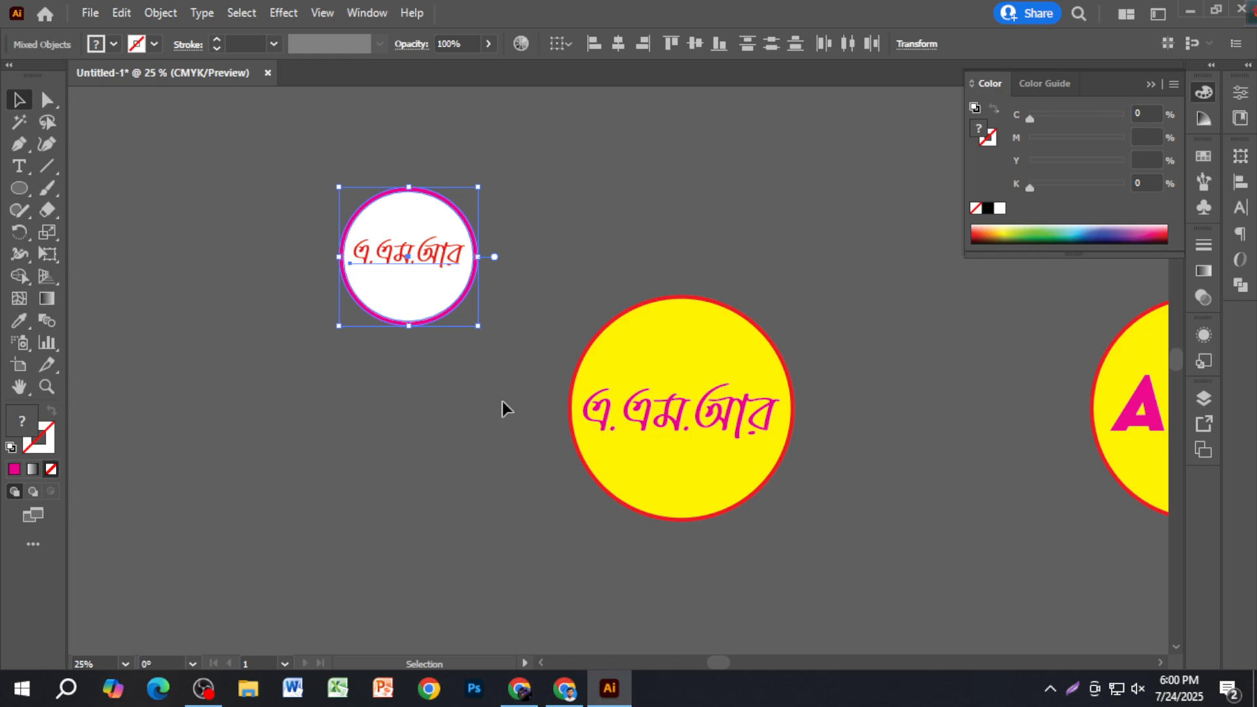
{"action": "left_click", "coordinate": [513, 438]}
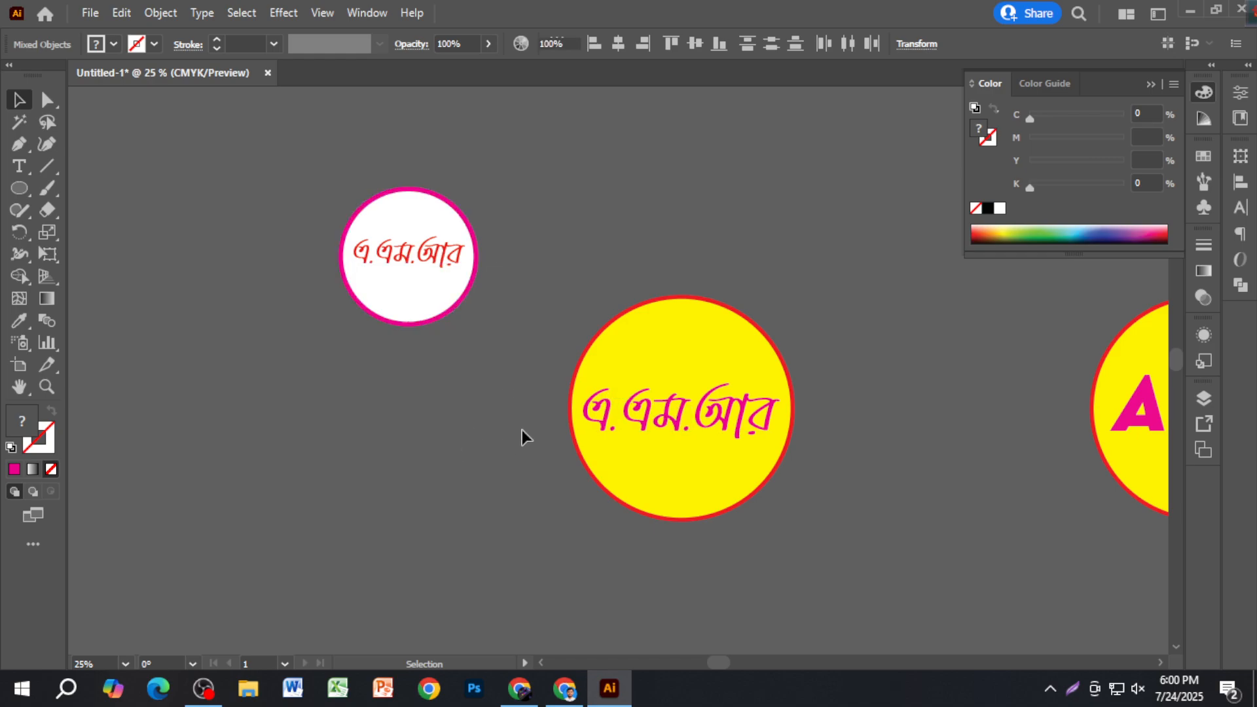
Move the whole yellow Bengali badge down and to the left, farther from the AMR badge.
{"action": "left_click_drag", "start_coordinate": [843, 540], "coordinate": [844, 543]}
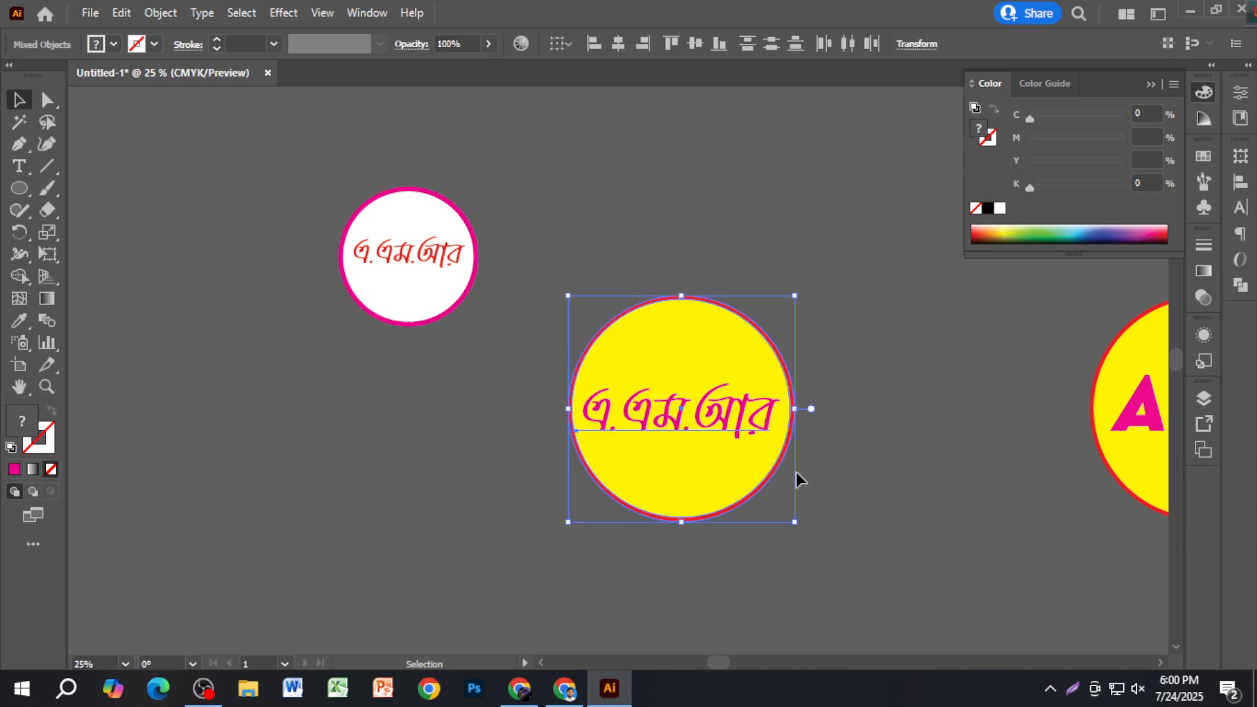
{"action": "left_click_drag", "start_coordinate": [706, 373], "coordinate": [623, 474]}
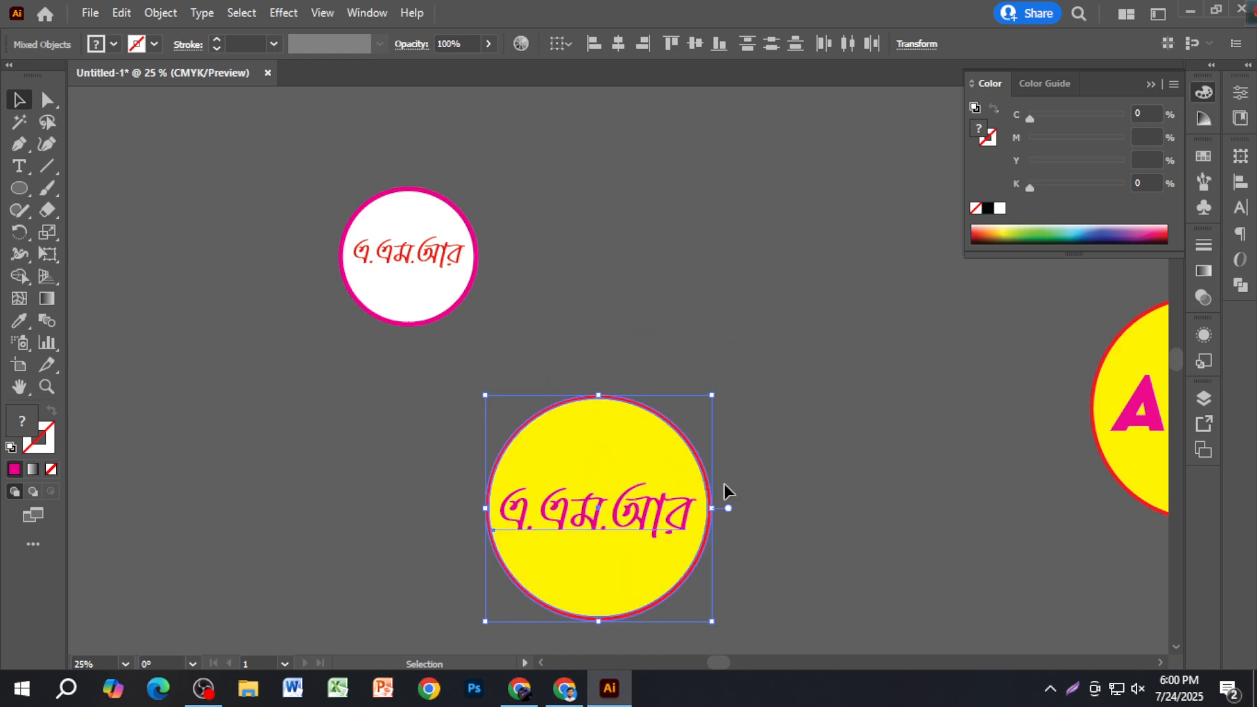
{"action": "left_click", "coordinate": [815, 511]}
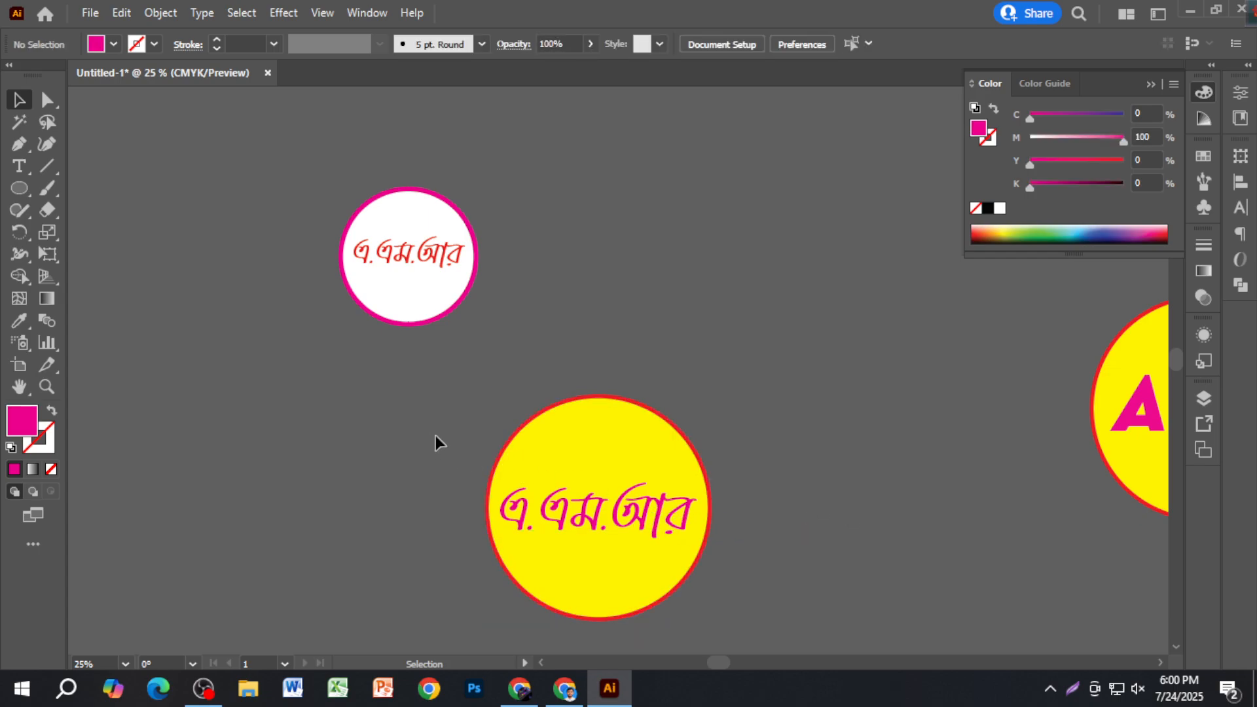
Duplicate the whole yellow Bengali badge to its right, keeping the copy level with the original.
{"action": "left_click_drag", "start_coordinate": [427, 434], "coordinate": [648, 527]}
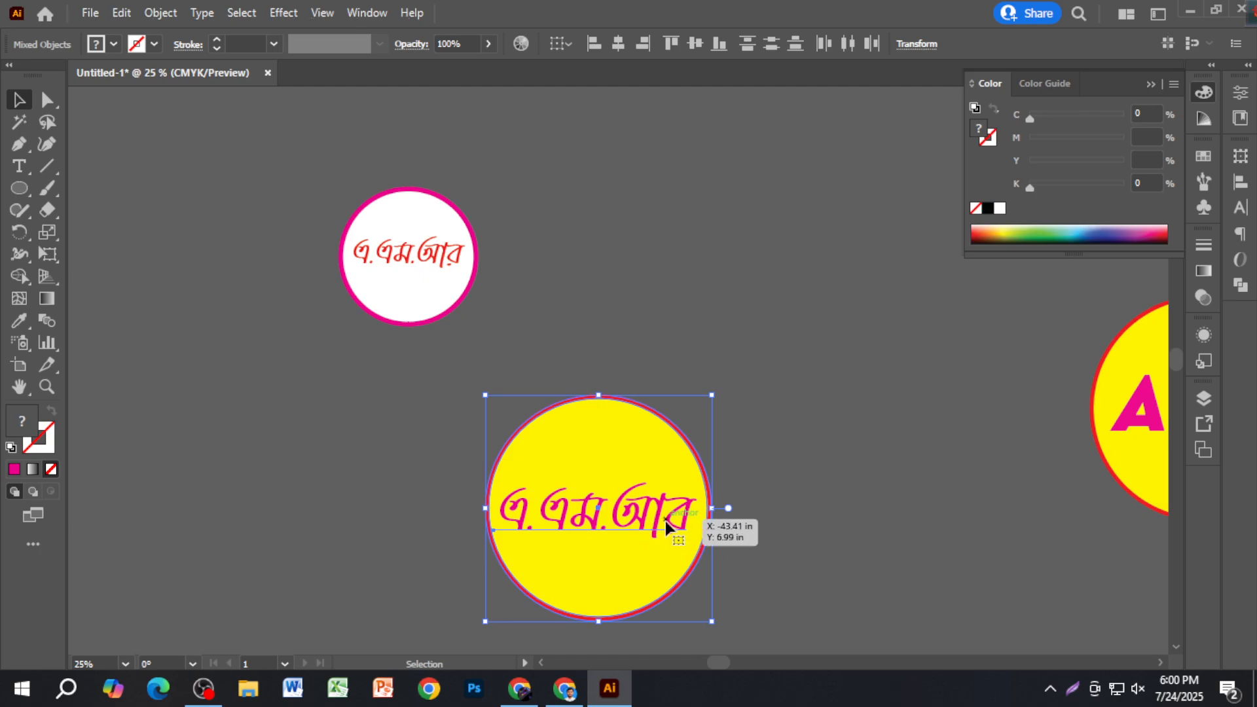
{"action": "left_click", "coordinate": [641, 522], "text": "shift"}
{"action": "left_click_drag", "start_coordinate": [410, 446], "coordinate": [681, 554]}
{"action": "left_click", "coordinate": [760, 537]}
{"action": "left_click_drag", "start_coordinate": [472, 451], "coordinate": [836, 580]}
{"action": "left_click_drag", "start_coordinate": [655, 528], "coordinate": [922, 531]}
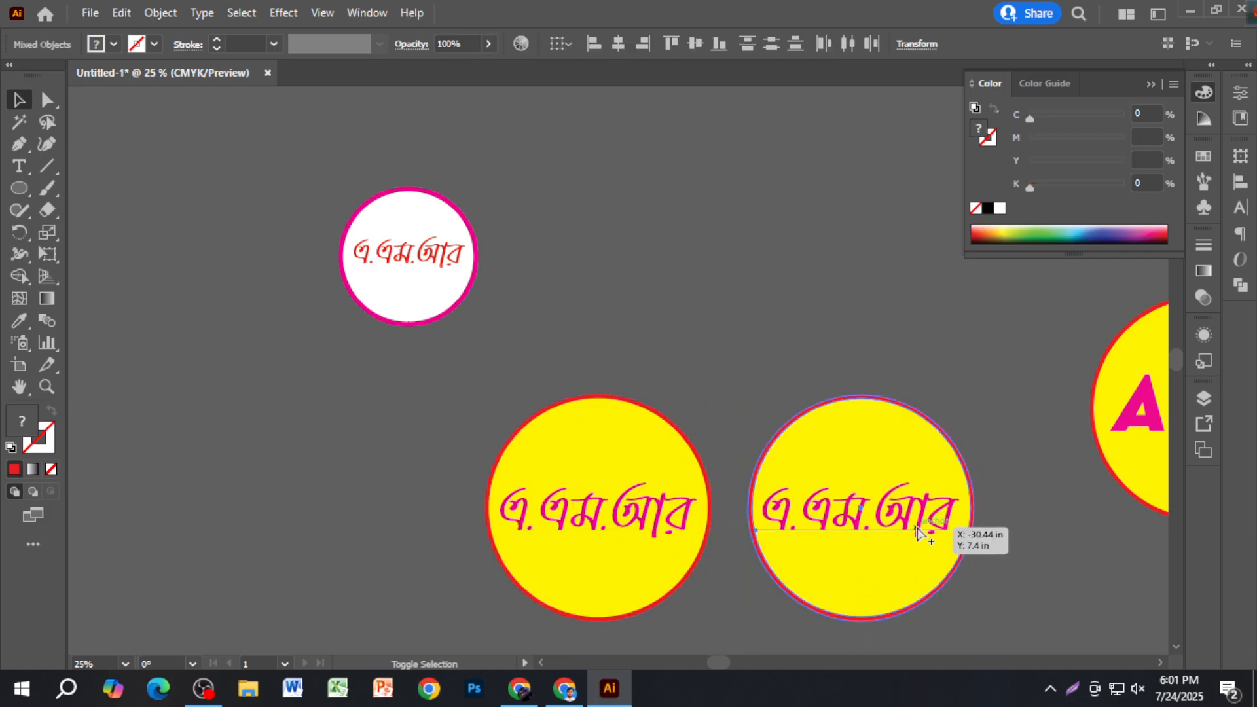
Delete the duplicate yellow Bengali badge, including its circles and lettering.
{"action": "left_click", "coordinate": [706, 374]}
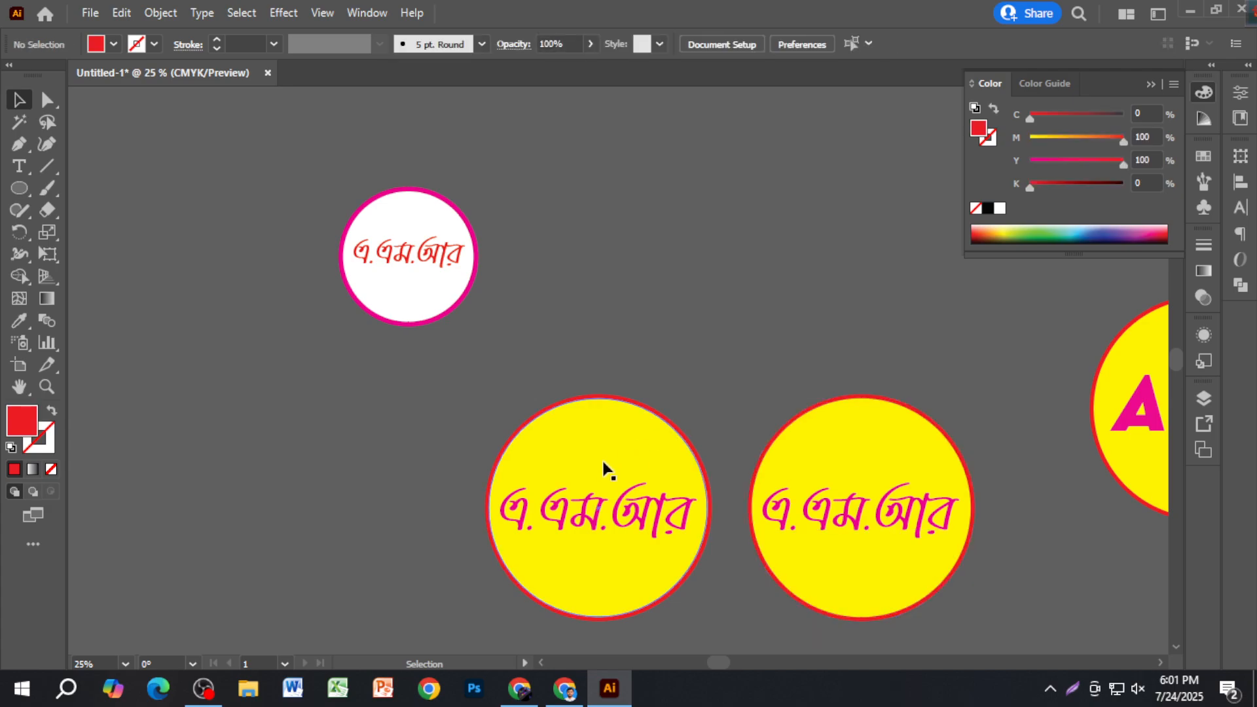
{"action": "left_click", "coordinate": [639, 459]}
{"action": "left_click", "coordinate": [858, 458]}
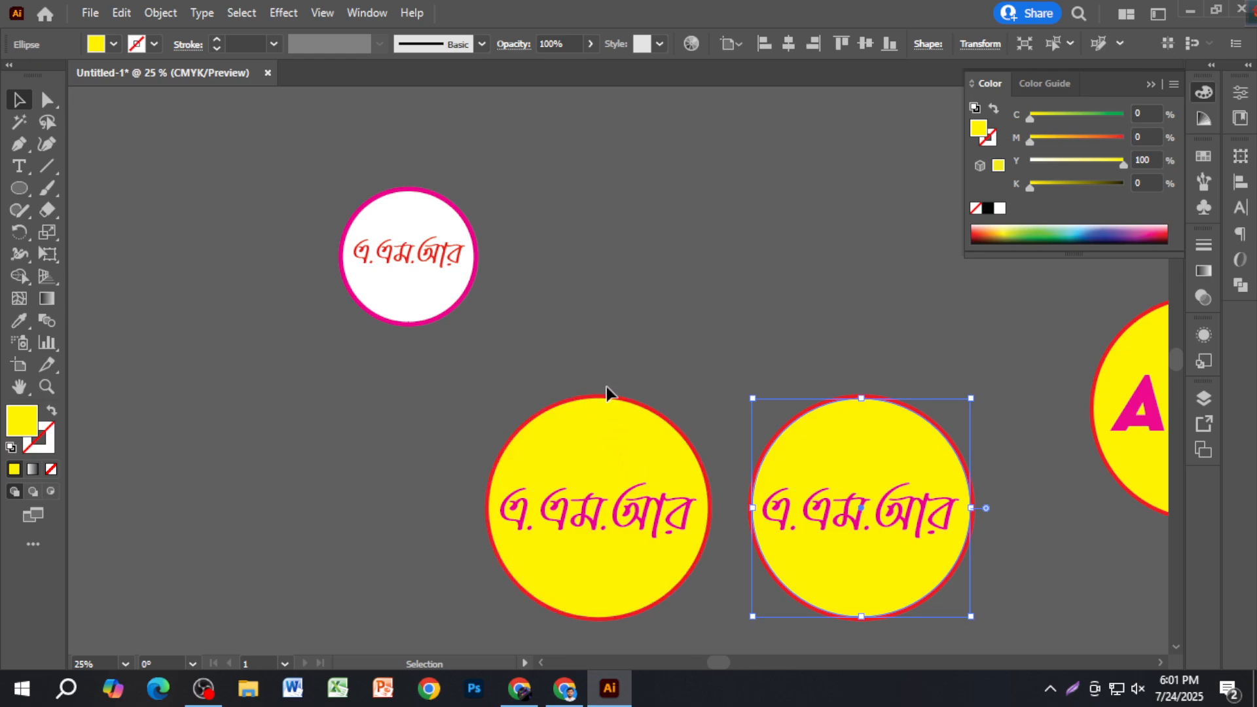
{"action": "left_click", "coordinate": [790, 368]}
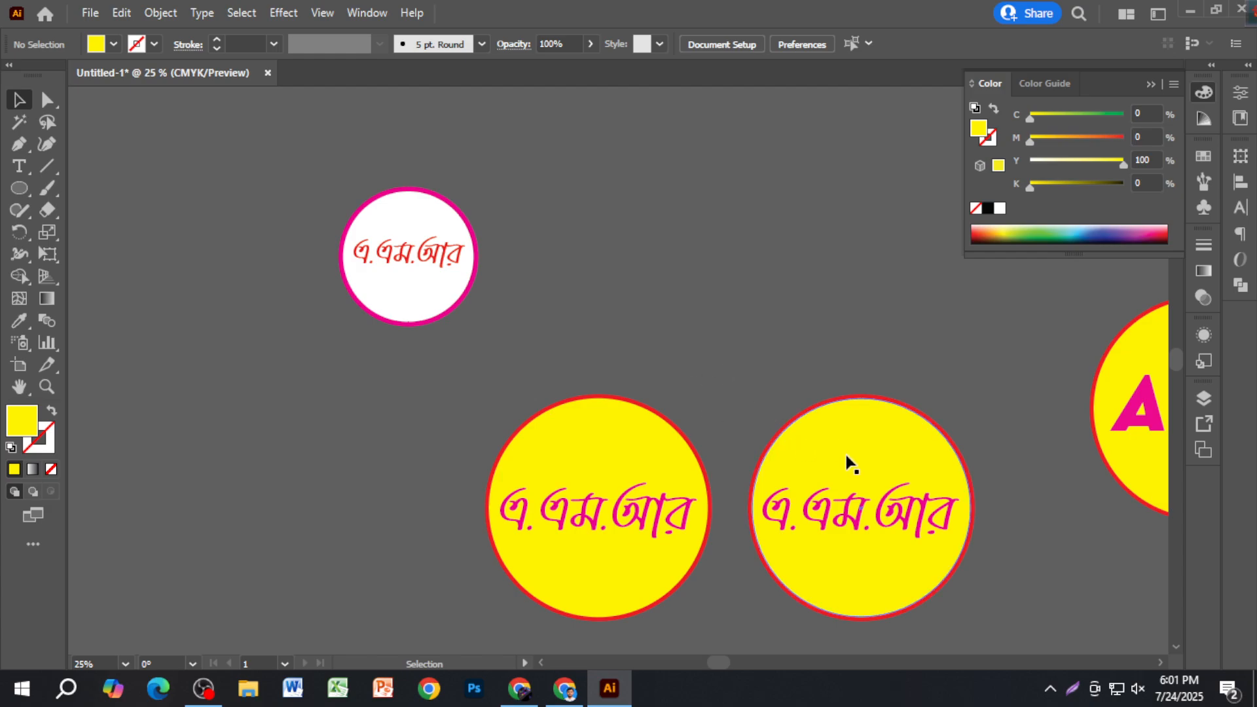
{"action": "left_click", "coordinate": [863, 592]}
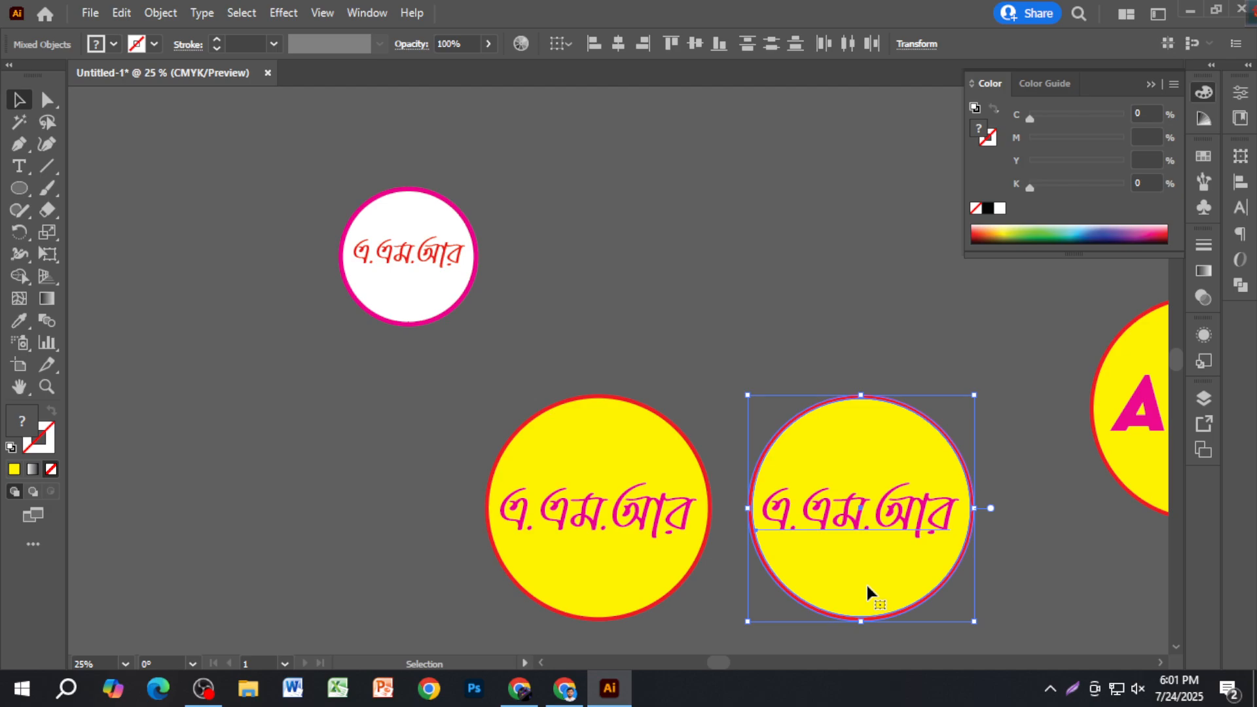
{"action": "key", "text": "Delete"}
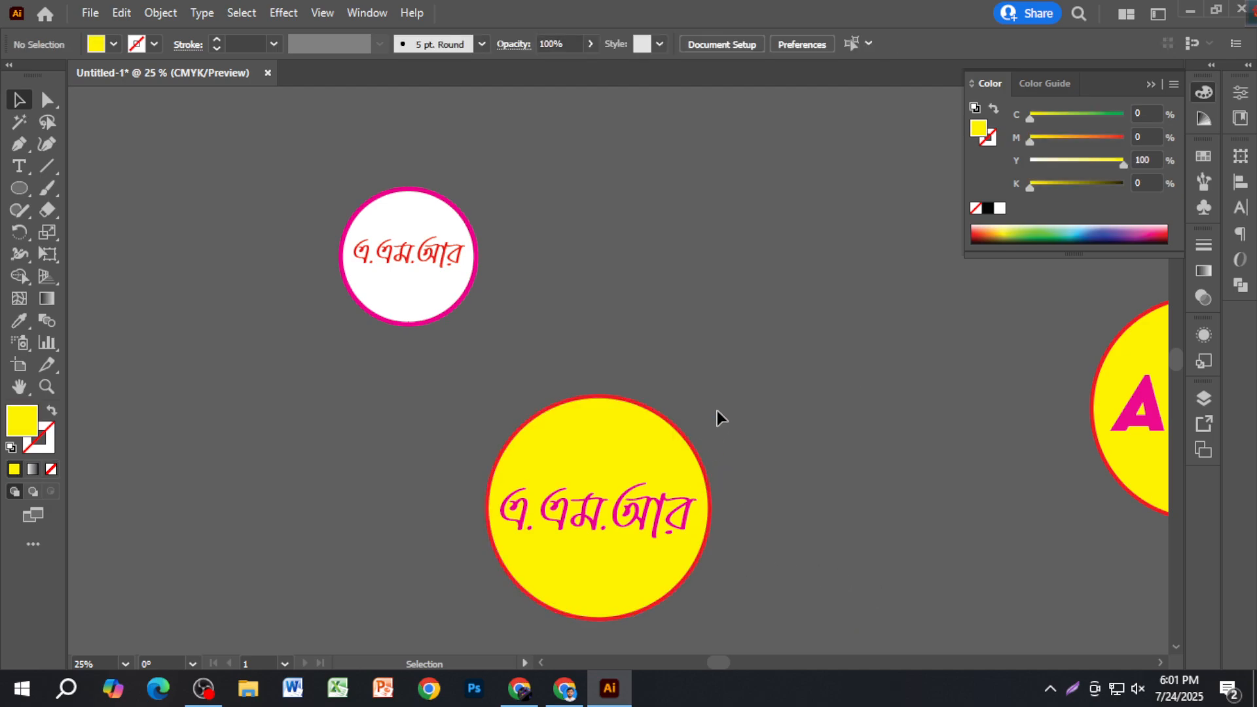
Move the whole white Bengali badge down to the right side of the yellow Bengali badge.
{"action": "left_click", "coordinate": [502, 536]}
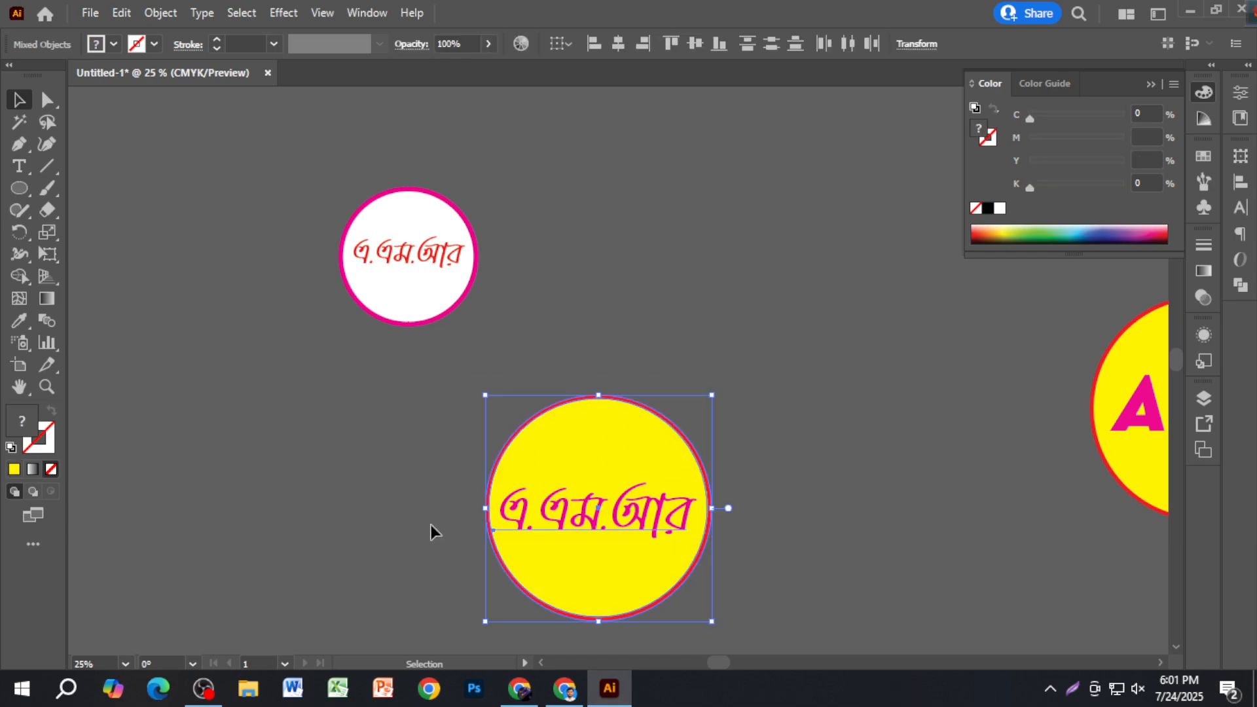
{"action": "left_click", "coordinate": [367, 502]}
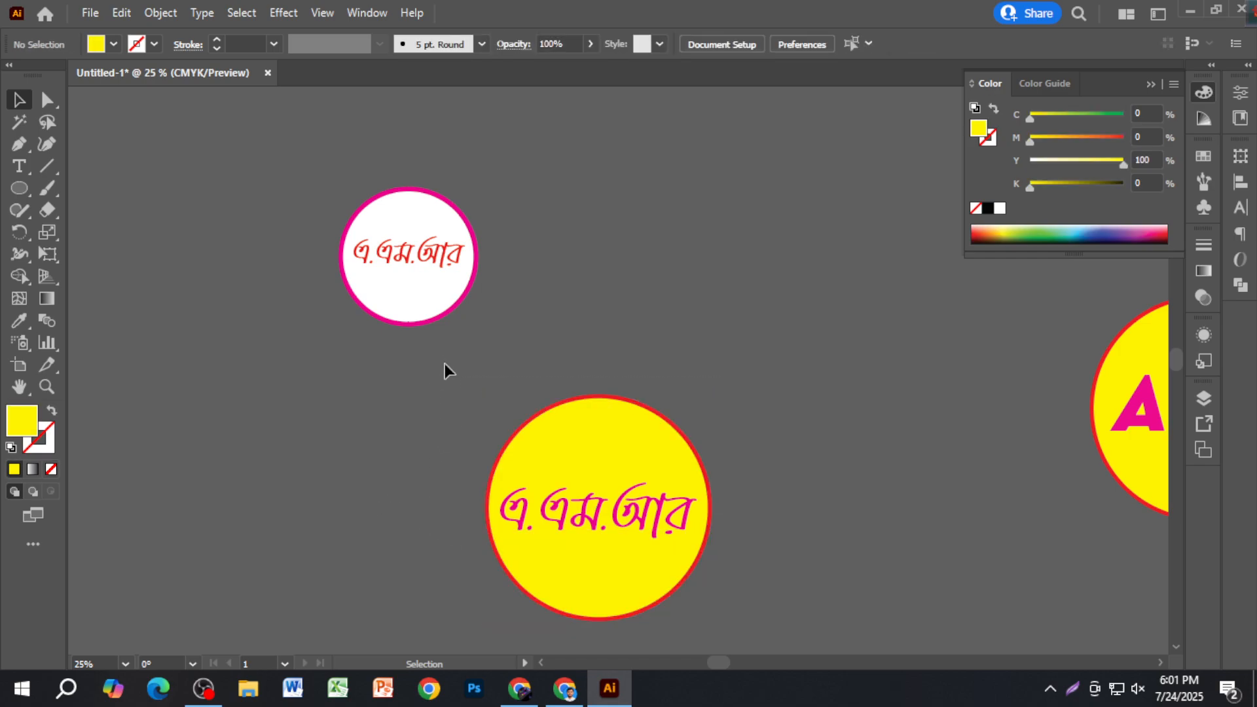
{"action": "left_click_drag", "start_coordinate": [421, 262], "coordinate": [871, 533]}
Replace the lettering in the white badge with "এস.আর".
{"action": "scroll", "coordinate": [895, 557], "scroll_direction": "up", "scroll_amount": 3}
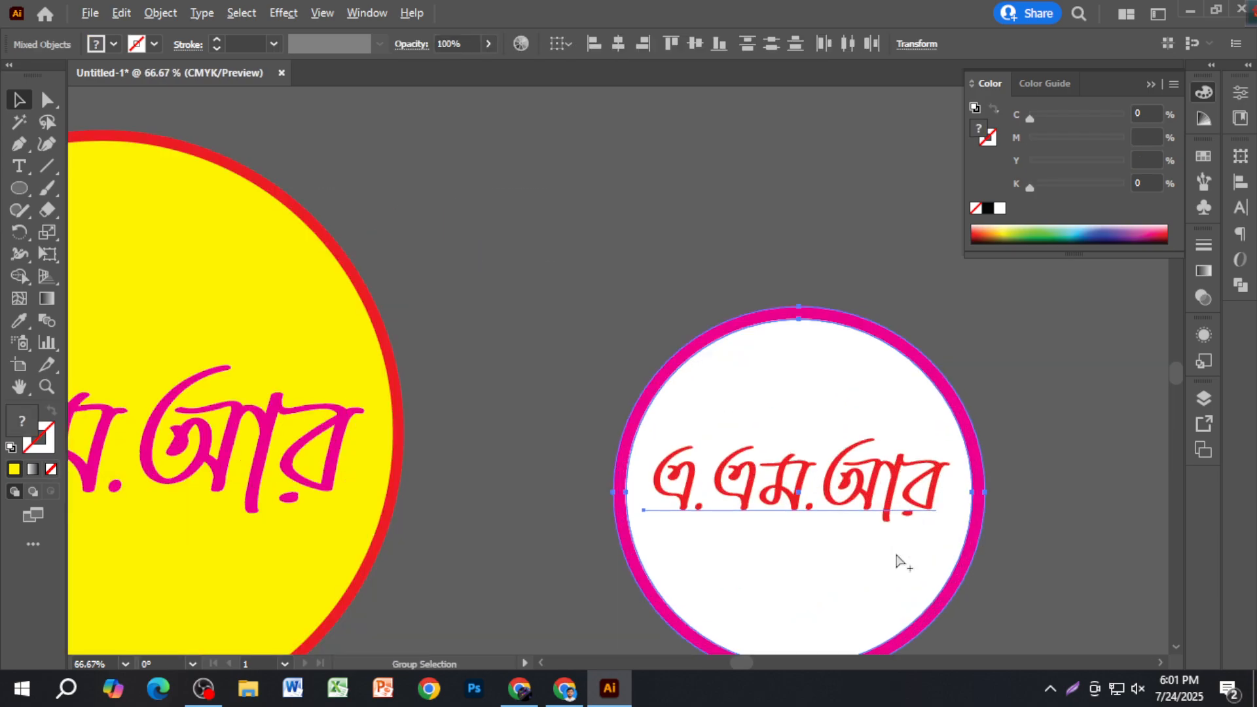
{"action": "double_click", "coordinate": [864, 505]}
{"action": "left_click", "coordinate": [828, 488]}
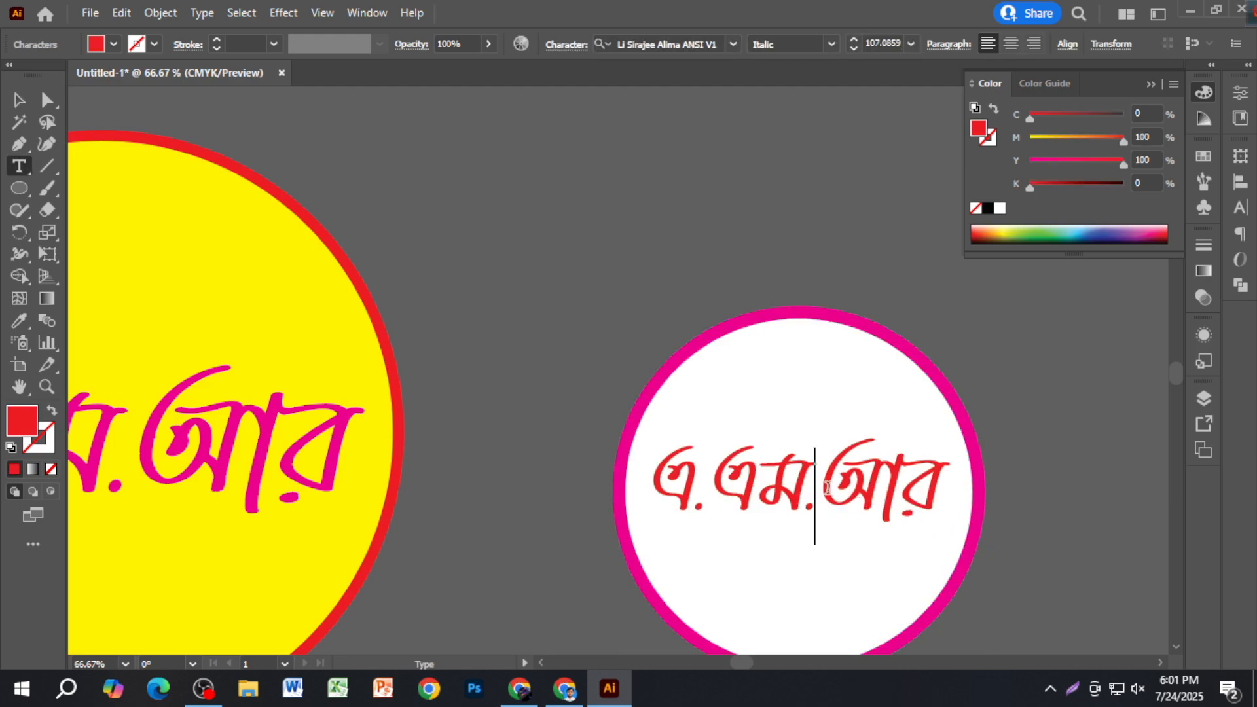
{"action": "key", "text": "ctrl+a"}
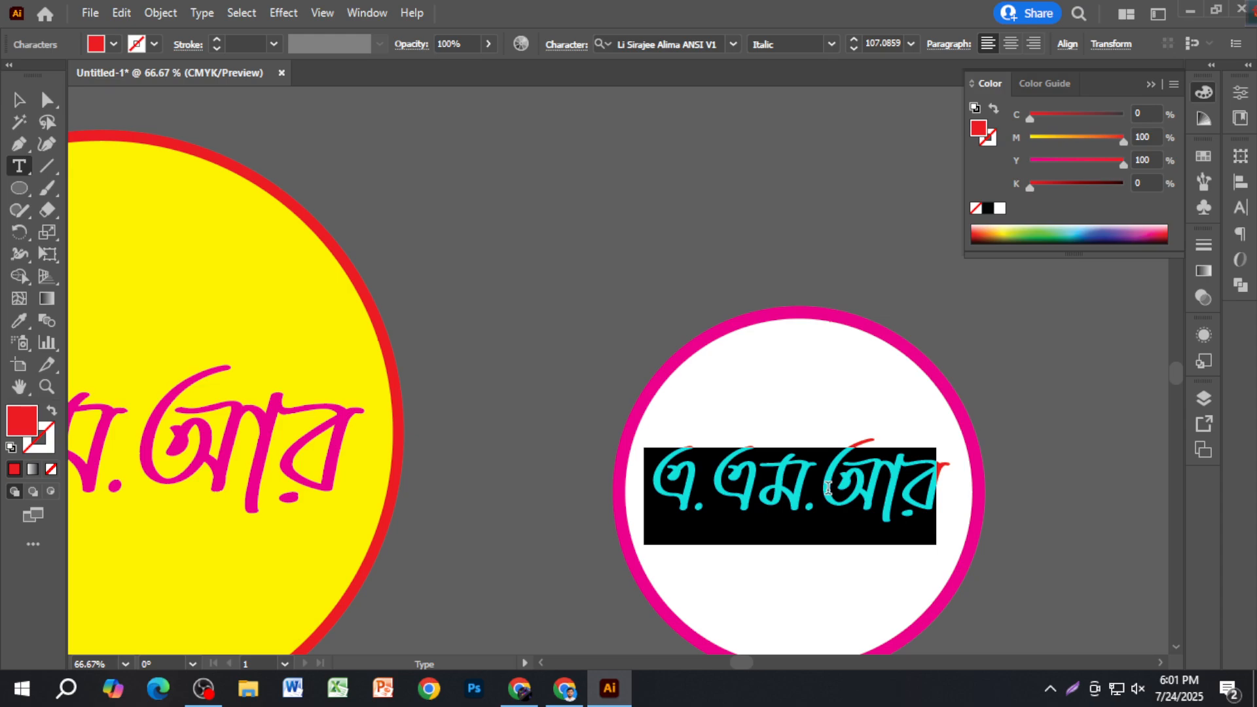
{"action": "type", "text": "মপহ"}
{"action": "key", "text": "BackSpace"}
{"action": "key", "text": "BackSpace"}
{"action": "key", "text": "BackSpace"}
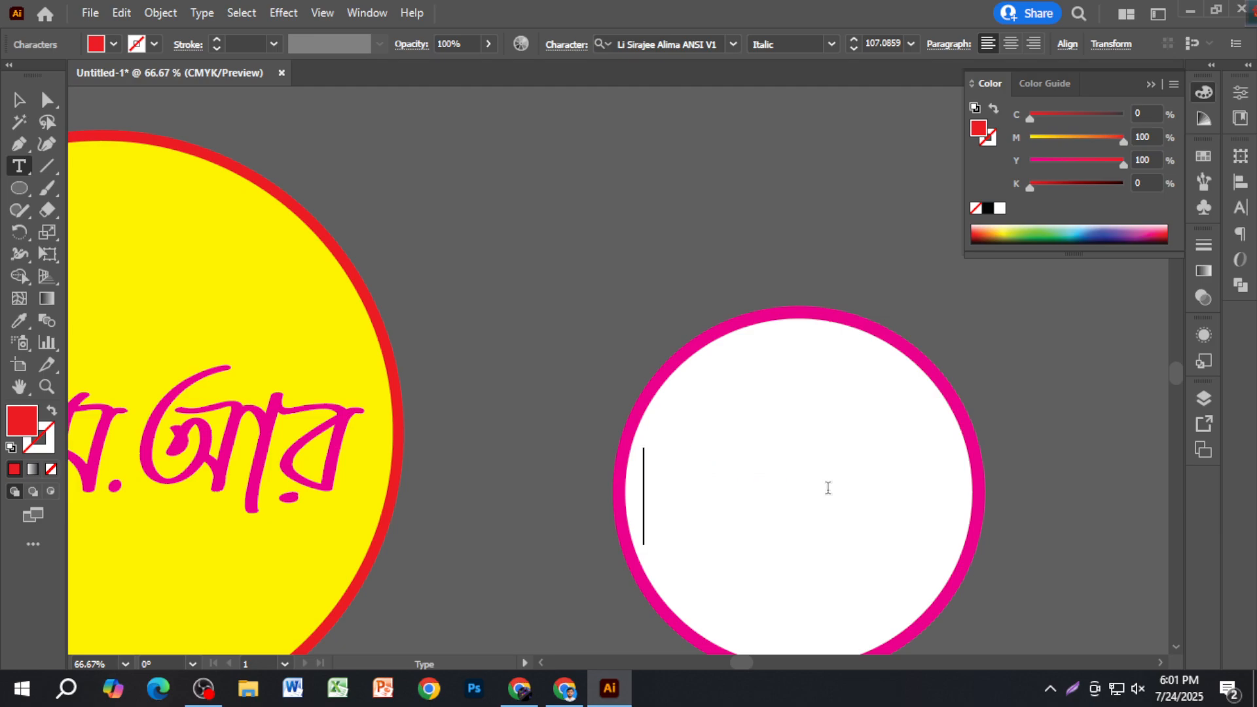
{"action": "key", "text": "ctrl+alt+b"}
{"action": "type", "text": "এস.আর"}
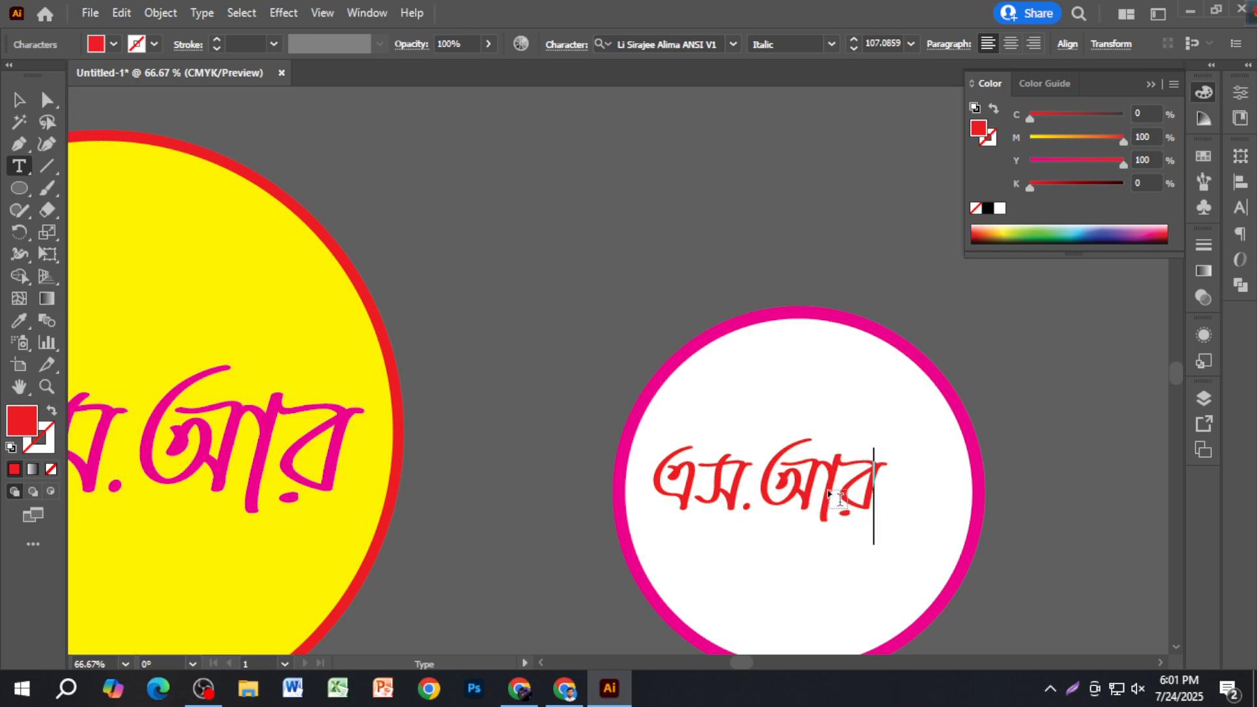
{"action": "left_click", "coordinate": [18, 100]}
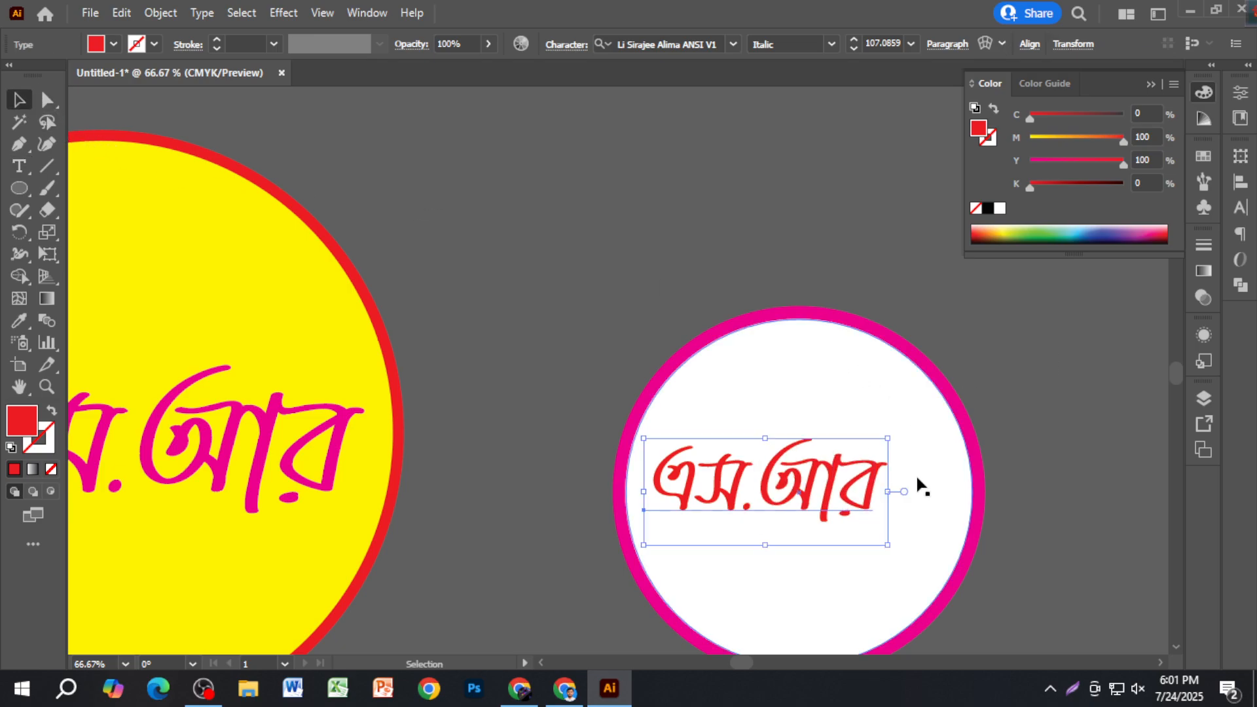
Enlarge the "এস.আর" lettering so it nearly spans the white circle.
{"action": "left_click_drag", "start_coordinate": [873, 484], "coordinate": [963, 494]}
{"action": "left_click", "coordinate": [1043, 505]}
{"action": "scroll", "coordinate": [1044, 504], "scroll_direction": "down", "scroll_amount": 1}
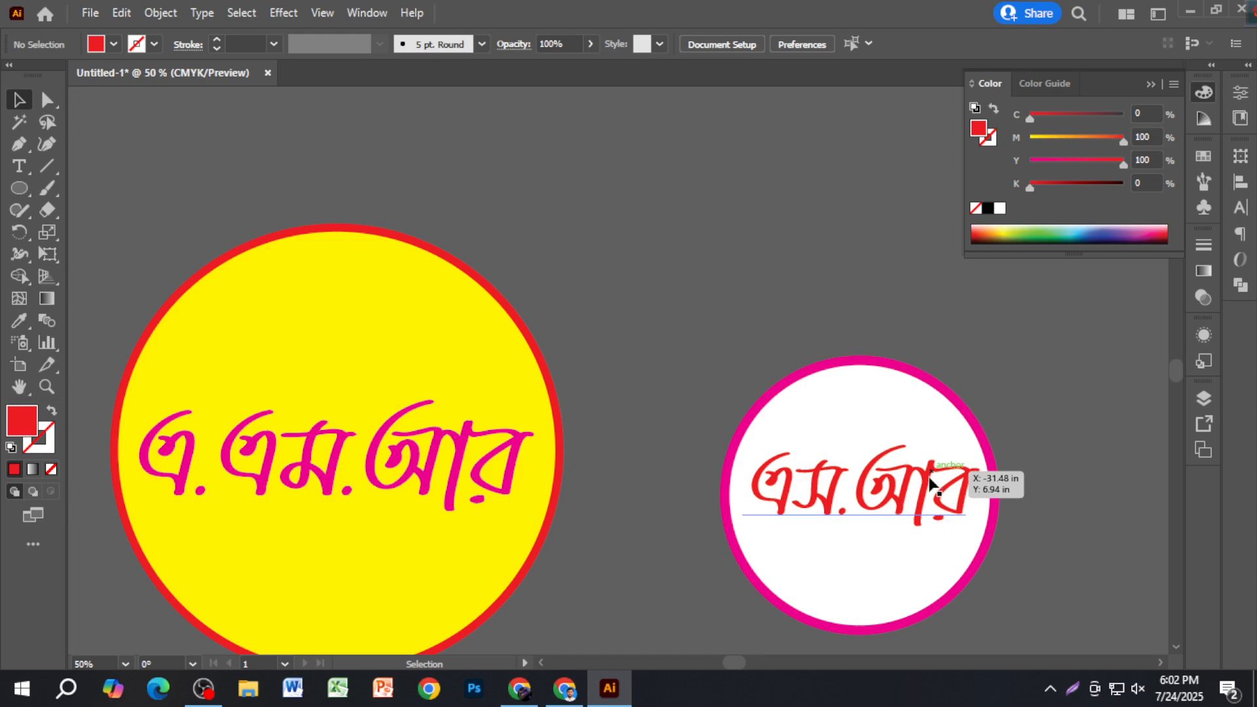
{"action": "scroll", "coordinate": [929, 473], "scroll_direction": "down", "scroll_amount": 1}
{"action": "scroll", "coordinate": [969, 473], "scroll_direction": "down", "scroll_amount": 1}
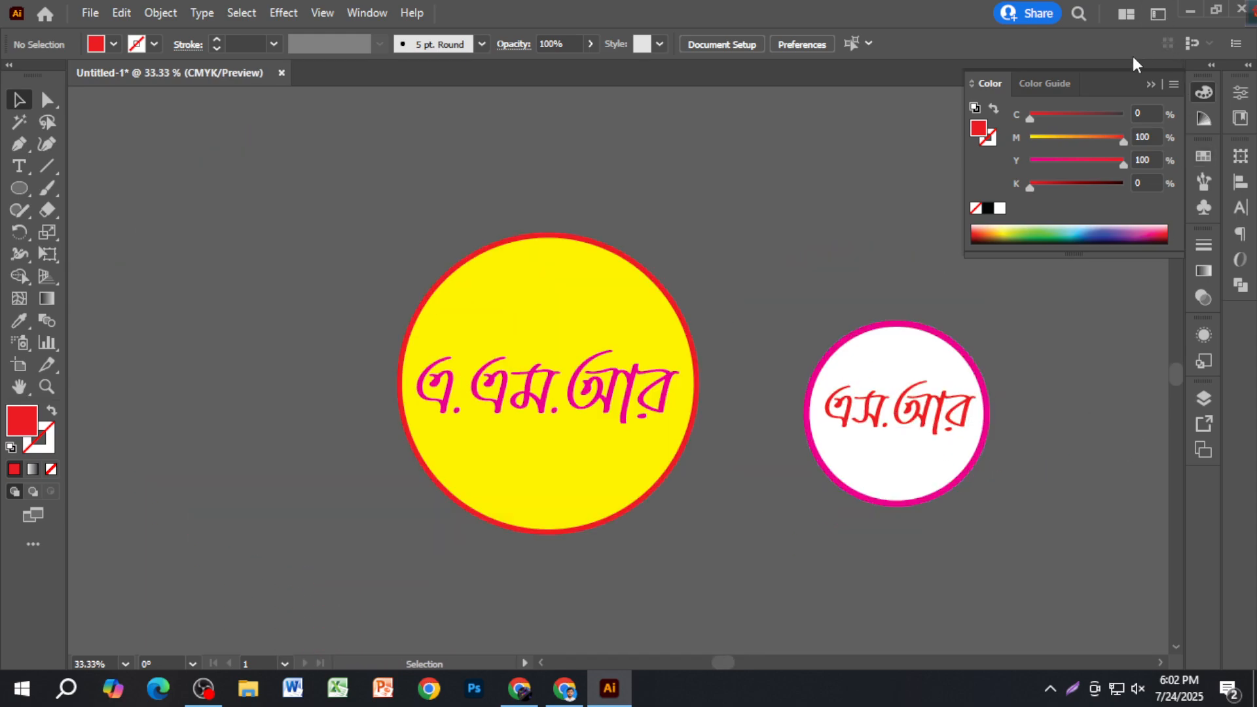
{"action": "left_click", "coordinate": [1148, 85]}
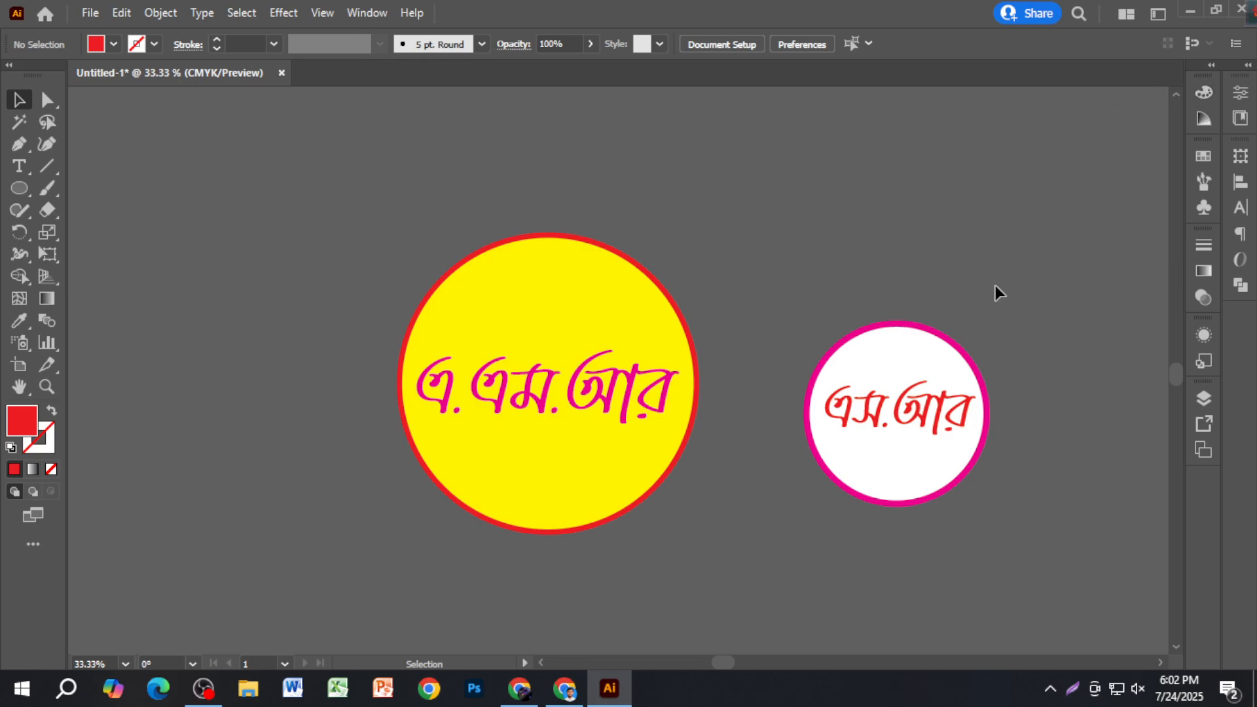
Move the white badge closer to the yellow Bengali badge and bring the whole AMR badge into the same row.
{"action": "left_click_drag", "start_coordinate": [796, 300], "coordinate": [1003, 533]}
{"action": "left_click_drag", "start_coordinate": [940, 420], "coordinate": [886, 389]}
{"action": "left_click", "coordinate": [974, 363]}
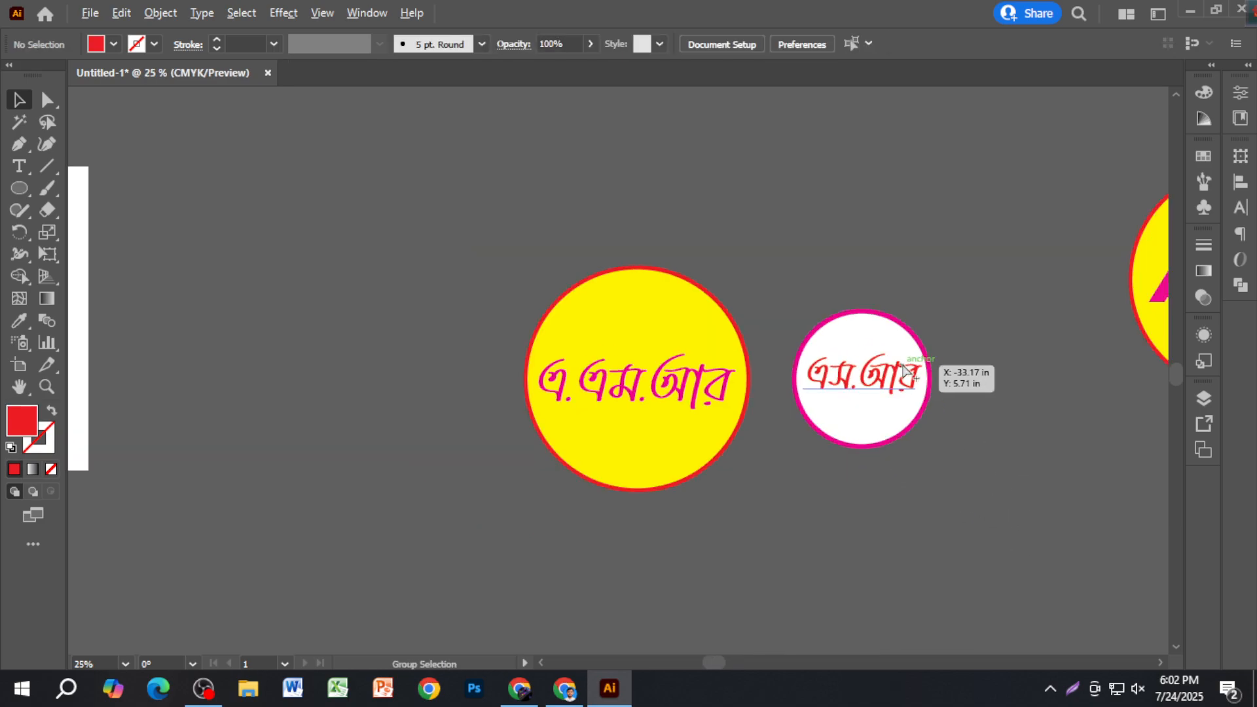
{"action": "scroll", "coordinate": [906, 374], "scroll_direction": "down", "scroll_amount": 3}
{"action": "left_click_drag", "start_coordinate": [923, 251], "coordinate": [1021, 422]}
{"action": "left_click_drag", "start_coordinate": [982, 334], "coordinate": [920, 399]}
Delete the "COMPANY" logo image beside the badges.
{"action": "left_click", "coordinate": [508, 444]}
{"action": "left_click", "coordinate": [351, 375]}
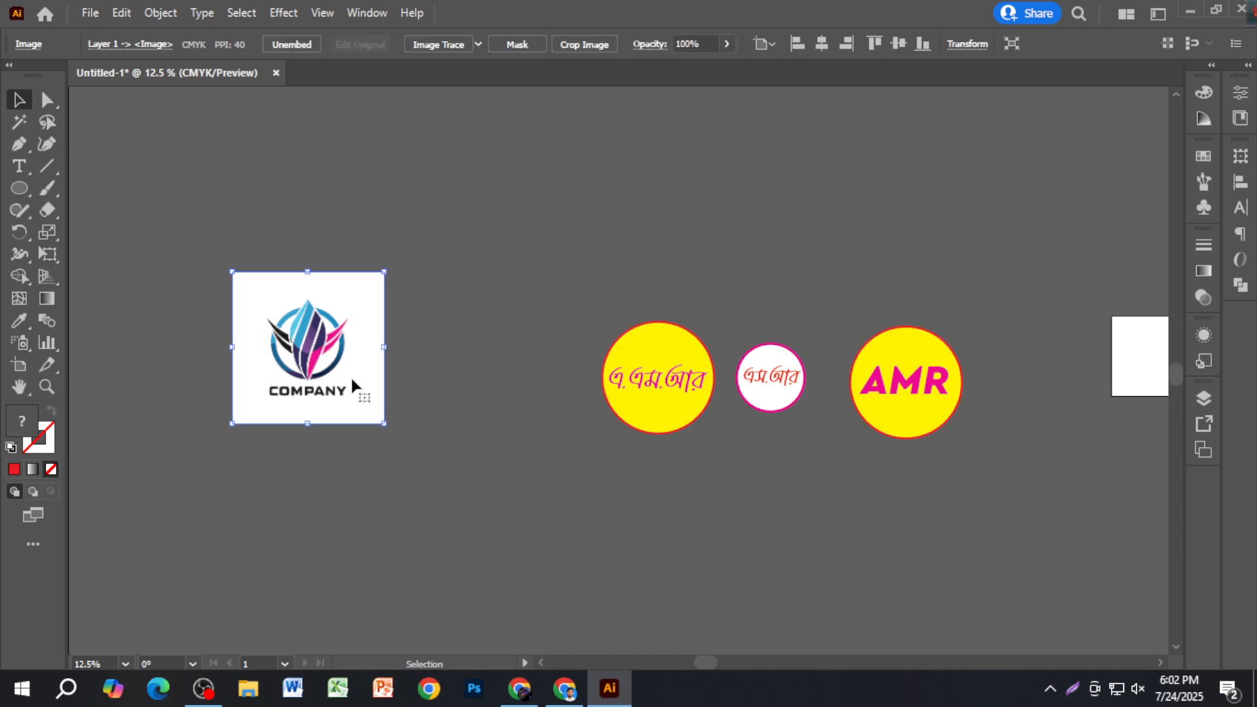
{"action": "key", "text": "Delete"}
{"action": "scroll", "coordinate": [979, 393], "scroll_direction": "up", "scroll_amount": 2}
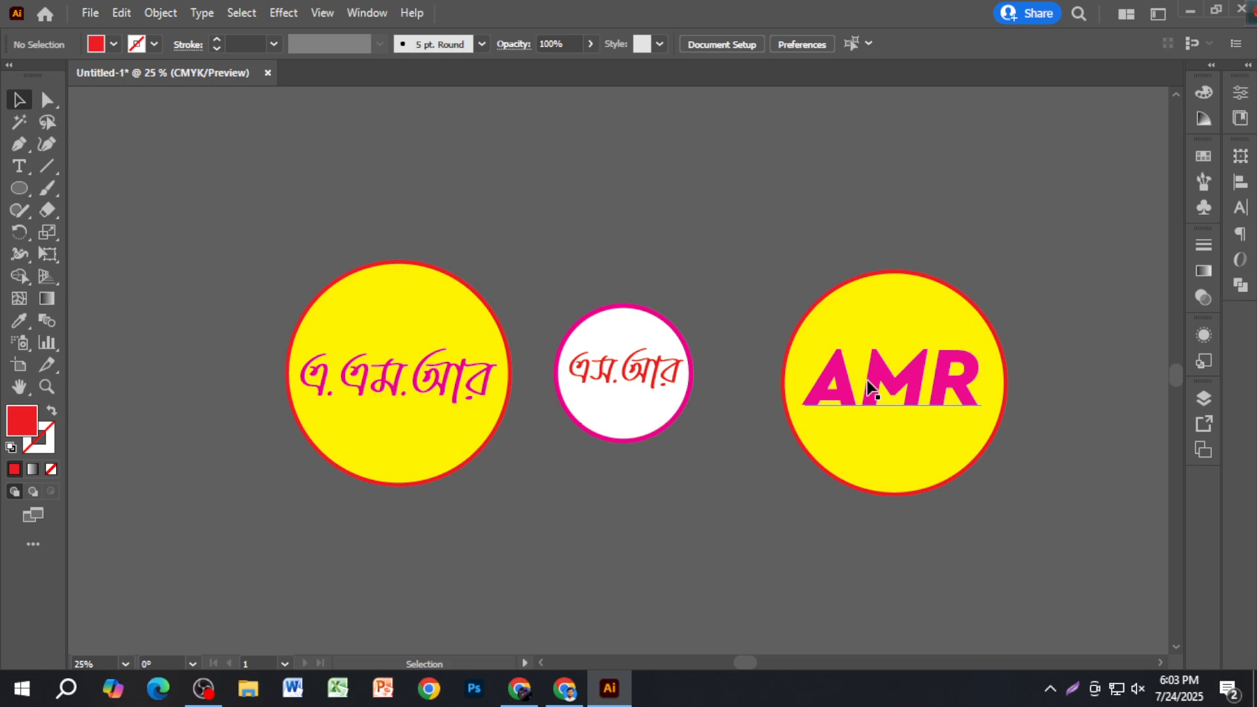
Move the AMR lettering off its yellow circle into the empty area above and to the left.
{"action": "scroll", "coordinate": [869, 397], "scroll_direction": "up", "scroll_amount": 2}
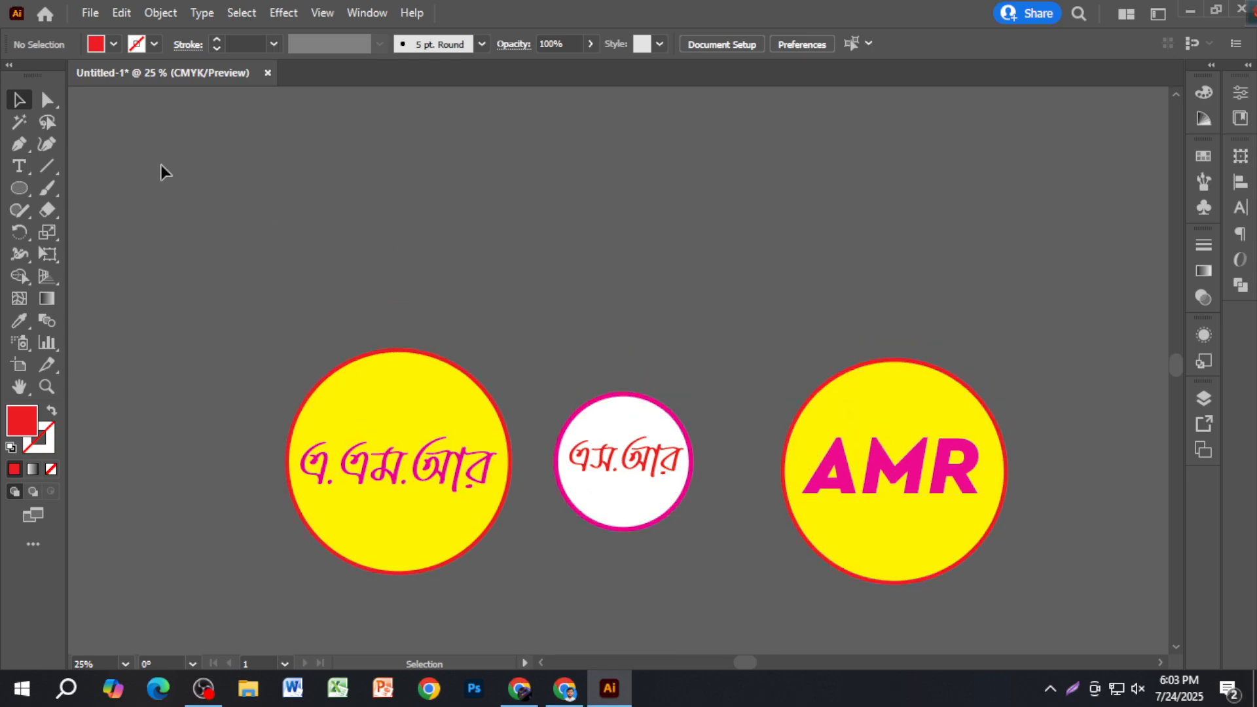
{"action": "left_click_drag", "start_coordinate": [905, 467], "coordinate": [789, 272]}
{"action": "left_click", "coordinate": [906, 278]}
{"action": "scroll", "coordinate": [906, 278], "scroll_direction": "up", "scroll_amount": 2}
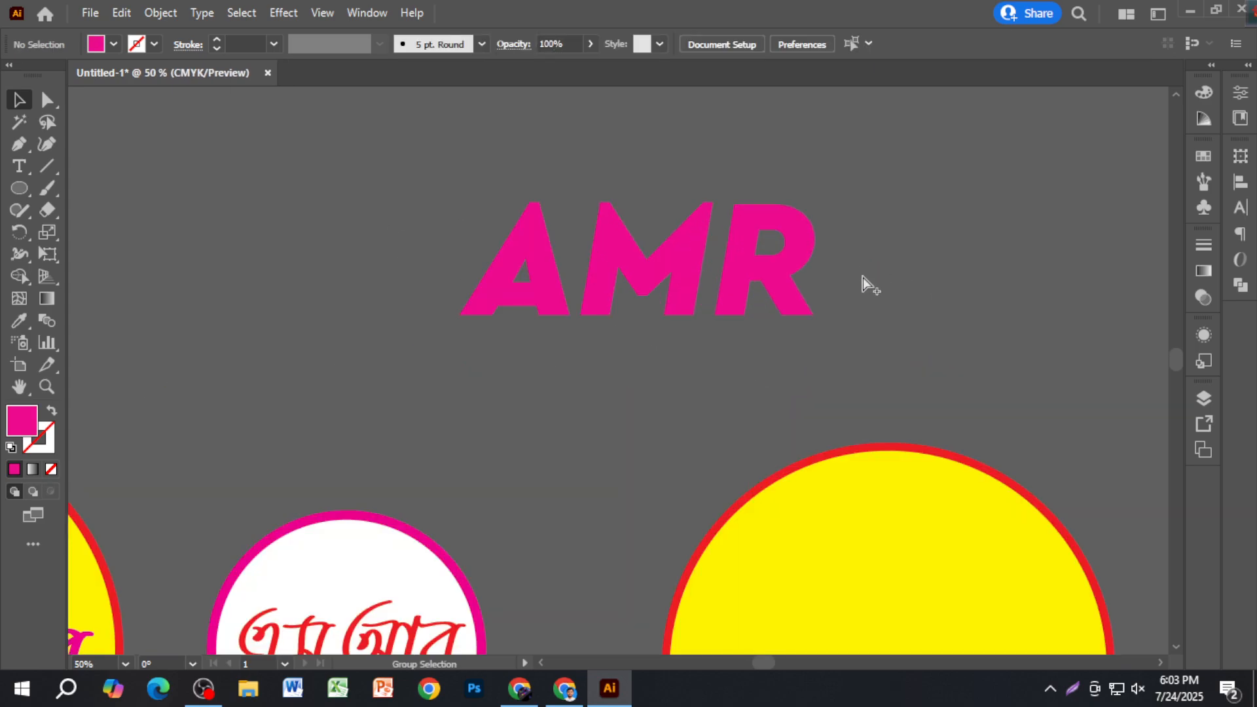
{"action": "scroll", "coordinate": [687, 288], "scroll_direction": "up", "scroll_amount": 2}
{"action": "scroll", "coordinate": [696, 289], "scroll_direction": "down", "scroll_amount": 1}
{"action": "scroll", "coordinate": [710, 311], "scroll_direction": "up", "scroll_amount": 2}
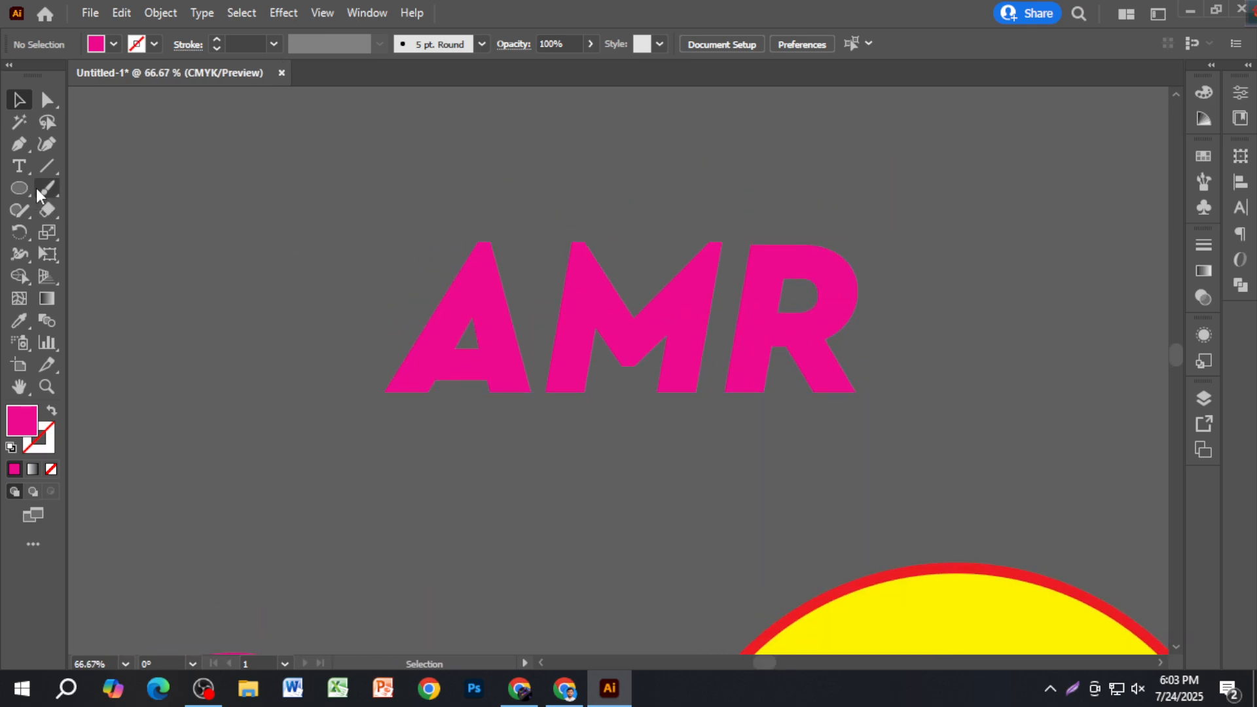
Convert the AMR lettering to outlines and ungroup it into separate letters.
{"action": "left_click", "coordinate": [581, 301]}
{"action": "key", "text": "ctrl+shift+o"}
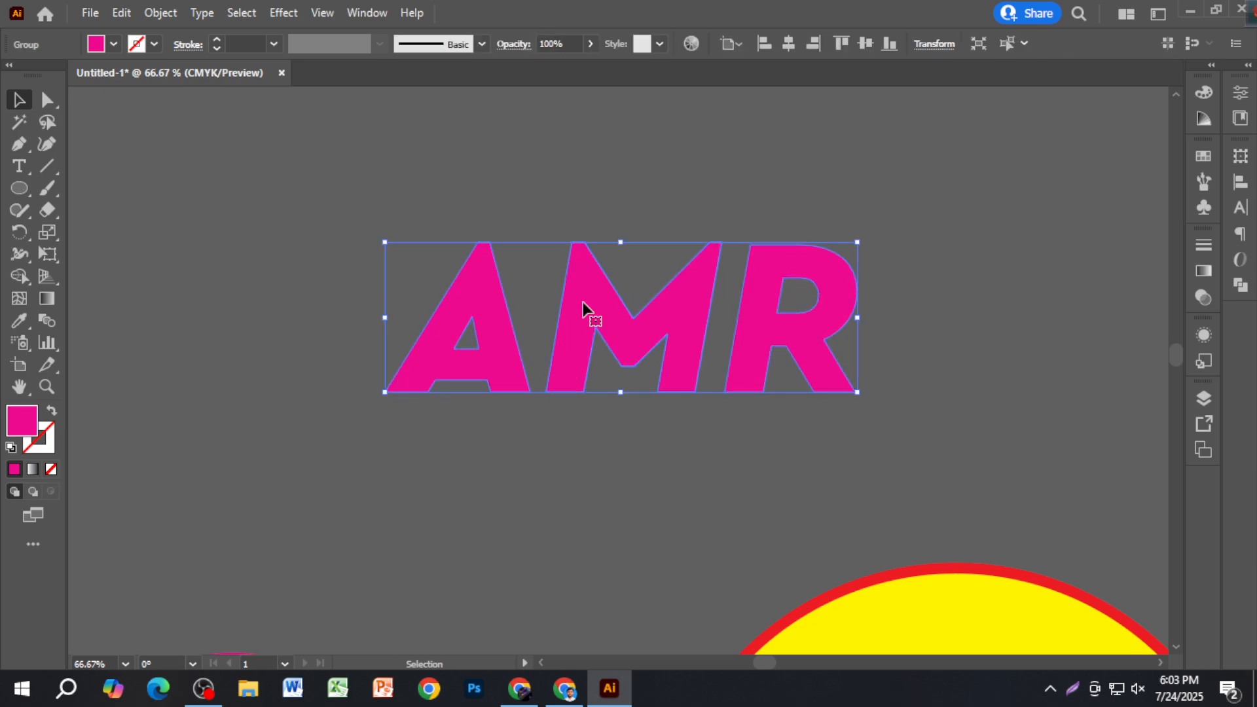
{"action": "left_click", "coordinate": [657, 179]}
{"action": "left_click", "coordinate": [685, 315]}
{"action": "right_click", "coordinate": [713, 293]}
{"action": "left_click", "coordinate": [793, 444]}
Recolour the letter R dark blue by setting its fill's C value to 100.
{"action": "left_click", "coordinate": [845, 362]}
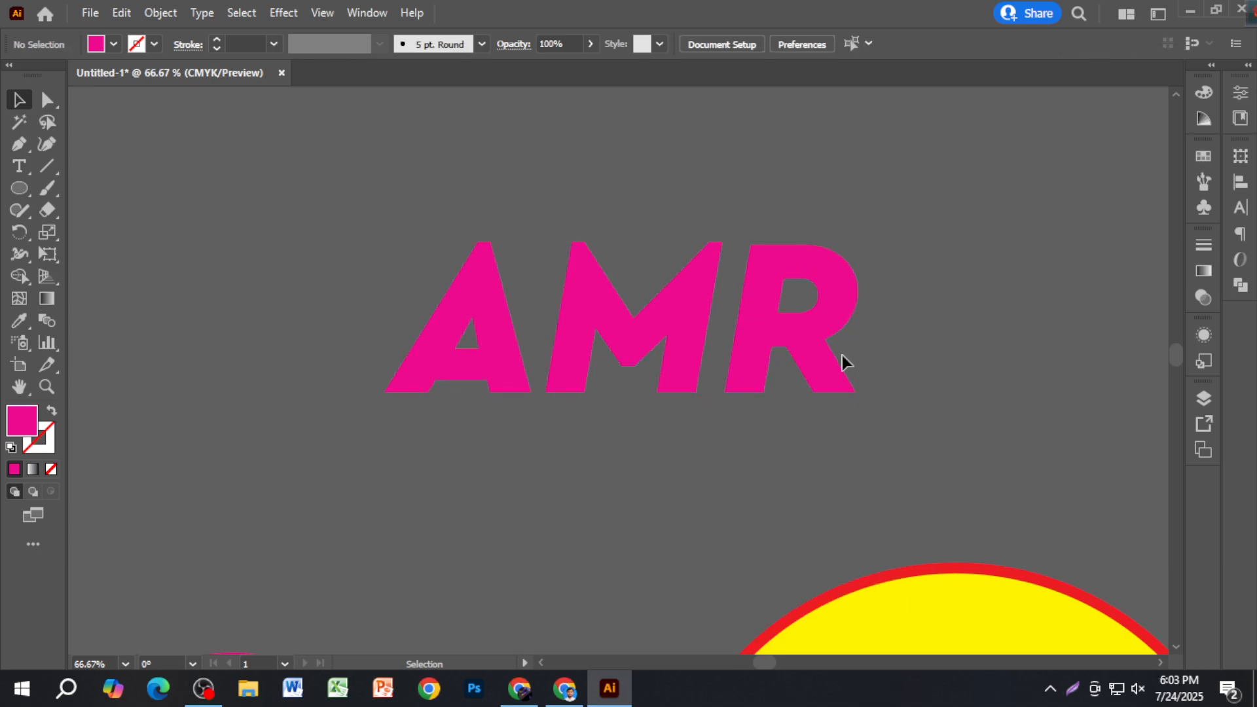
{"action": "left_click", "coordinate": [827, 364]}
{"action": "left_click", "coordinate": [1204, 92]}
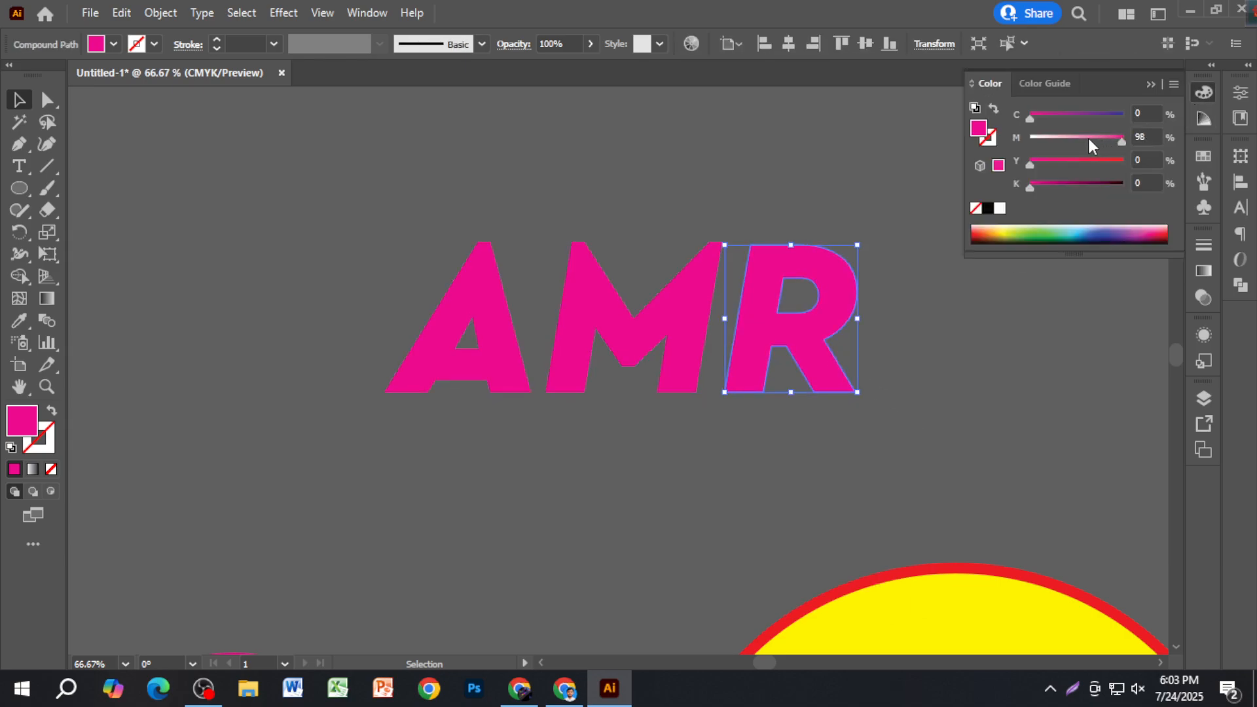
{"action": "left_click_drag", "start_coordinate": [1030, 118], "coordinate": [1144, 127]}
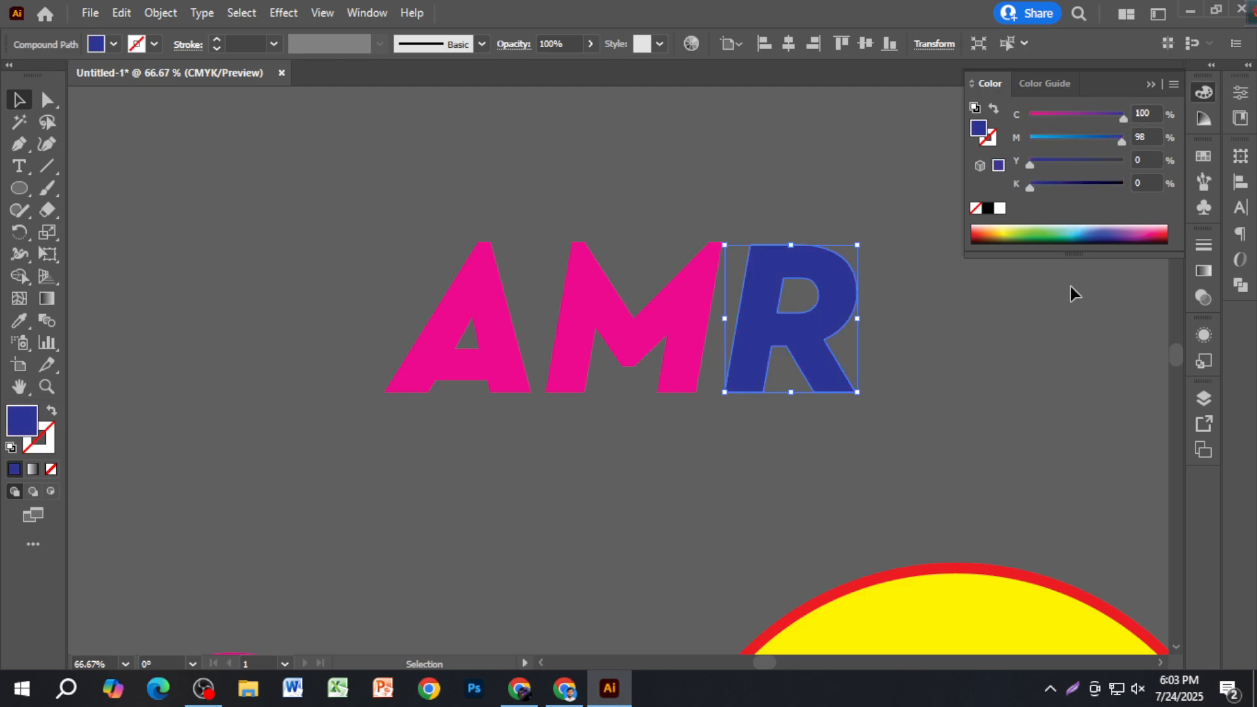
{"action": "left_click", "coordinate": [1066, 295]}
Fill the letter M with white.
{"action": "left_click", "coordinate": [694, 318]}
{"action": "left_click", "coordinate": [1000, 209]}
{"action": "left_click", "coordinate": [961, 327]}
Move the three AMR letters together to just above the empty yellow circle.
{"action": "left_click_drag", "start_coordinate": [360, 219], "coordinate": [710, 404]}
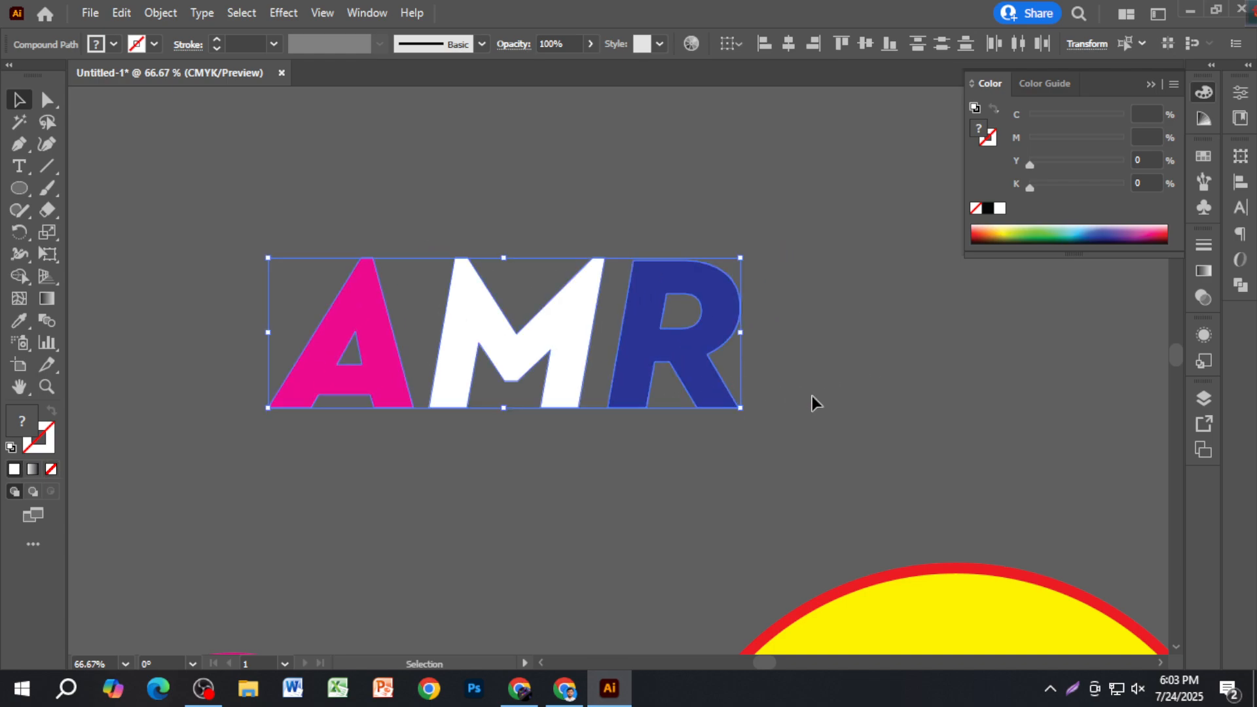
{"action": "left_click", "coordinate": [815, 400]}
{"action": "scroll", "coordinate": [738, 356], "scroll_direction": "down", "scroll_amount": 1}
{"action": "left_click_drag", "start_coordinate": [694, 328], "coordinate": [698, 284]}
{"action": "left_click", "coordinate": [800, 357]}
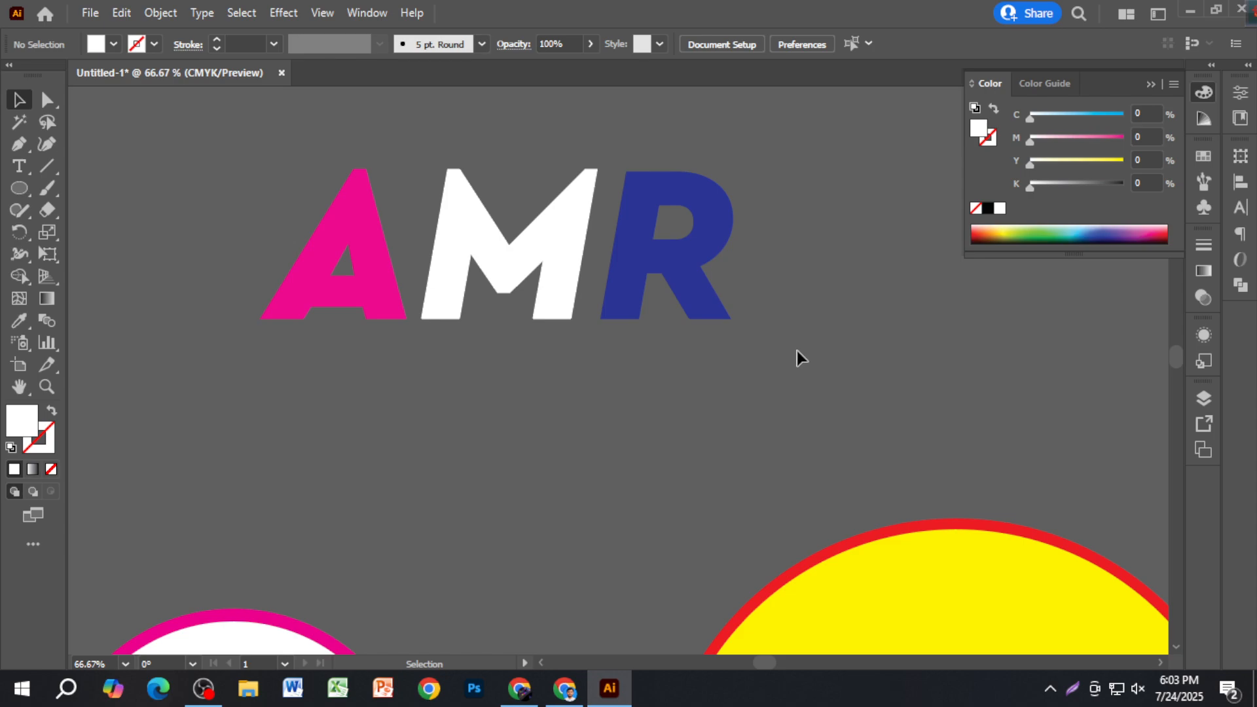
{"action": "scroll", "coordinate": [796, 351], "scroll_direction": "down", "scroll_amount": 2}
{"action": "scroll", "coordinate": [796, 351], "scroll_direction": "down", "scroll_amount": 2}
{"action": "left_click_drag", "start_coordinate": [727, 256], "coordinate": [748, 312]}
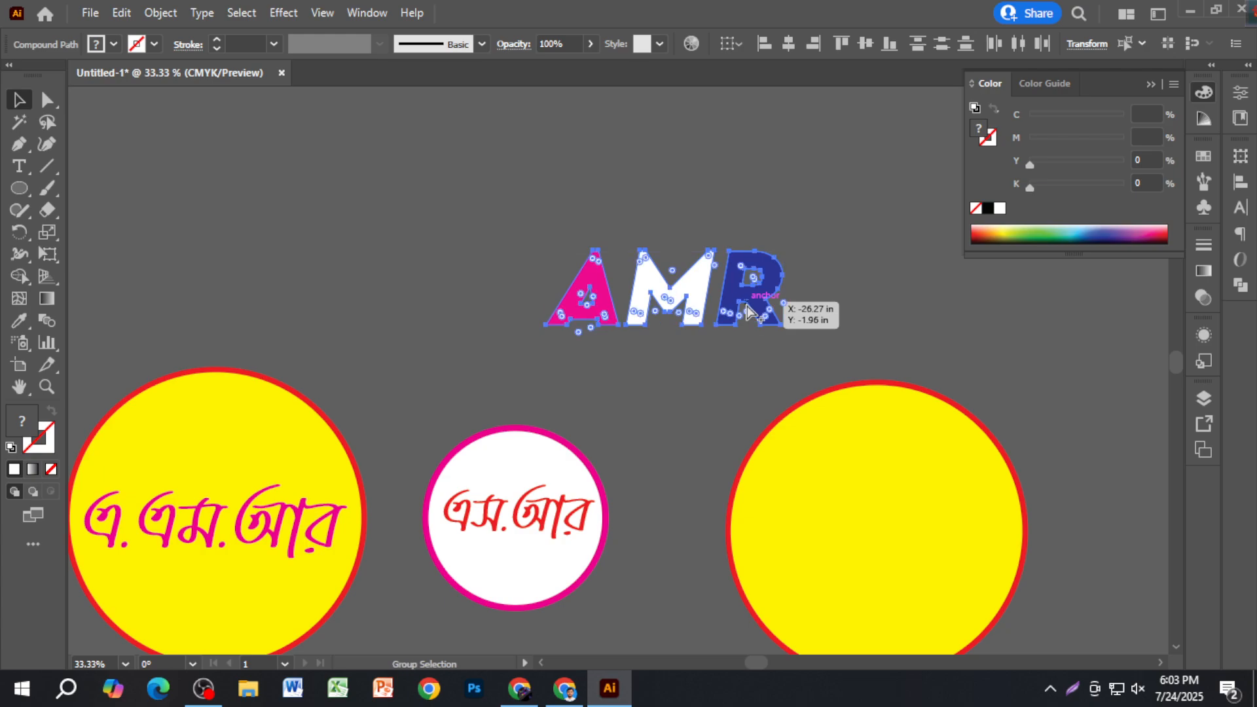
{"action": "scroll", "coordinate": [748, 311], "scroll_direction": "down", "scroll_amount": 1}
{"action": "left_click", "coordinate": [815, 296]}
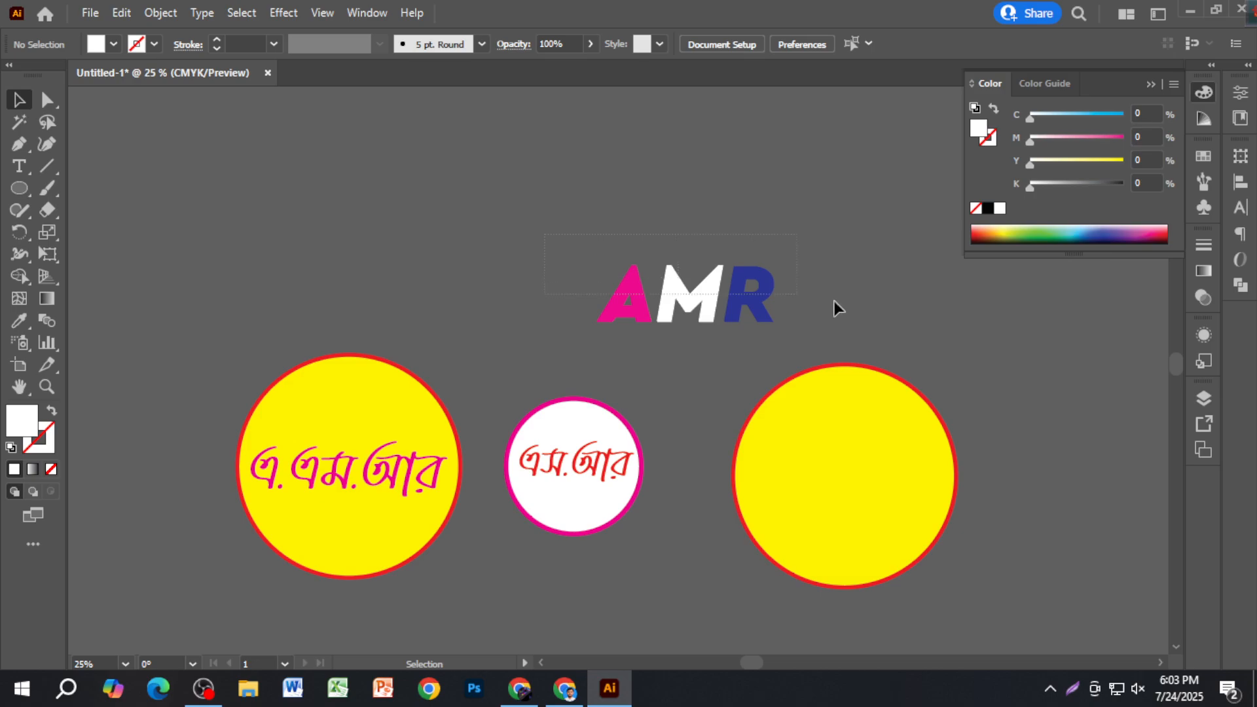
{"action": "left_click", "coordinate": [772, 306]}
{"action": "left_click", "coordinate": [837, 309]}
{"action": "left_click_drag", "start_coordinate": [583, 264], "coordinate": [847, 324]}
{"action": "left_click_drag", "start_coordinate": [742, 308], "coordinate": [907, 338]}
{"action": "left_click", "coordinate": [1153, 84]}
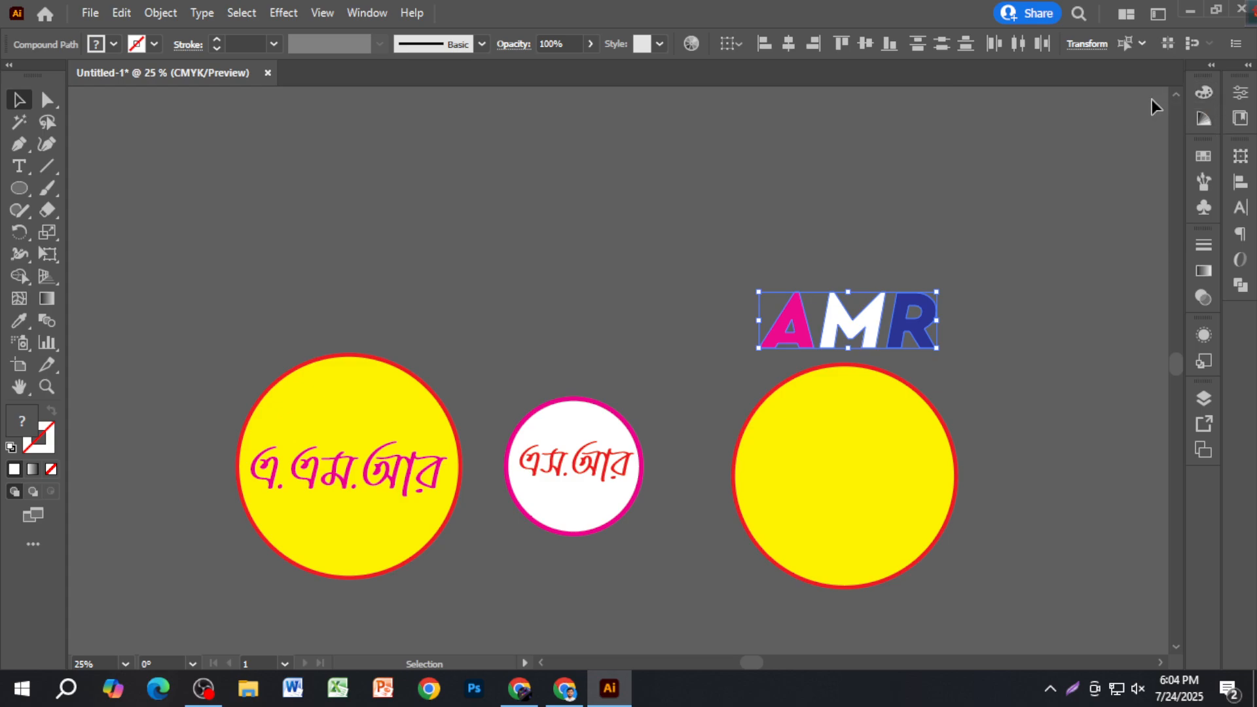
Recolour the AMR letters: A cyan with C 100, M magenta with M 100, and R yellow with Y 99.
{"action": "scroll", "coordinate": [944, 214], "scroll_direction": "down", "scroll_amount": 2}
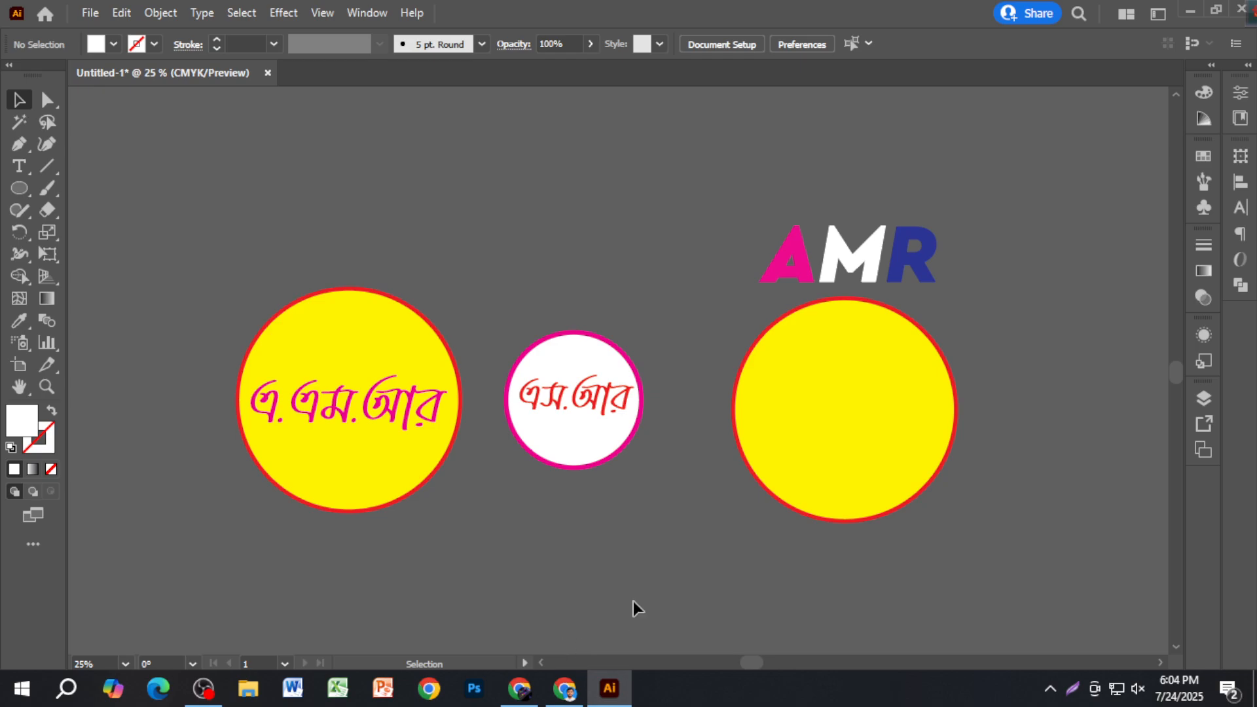
{"action": "scroll", "coordinate": [634, 606], "scroll_direction": "up", "scroll_amount": 1}
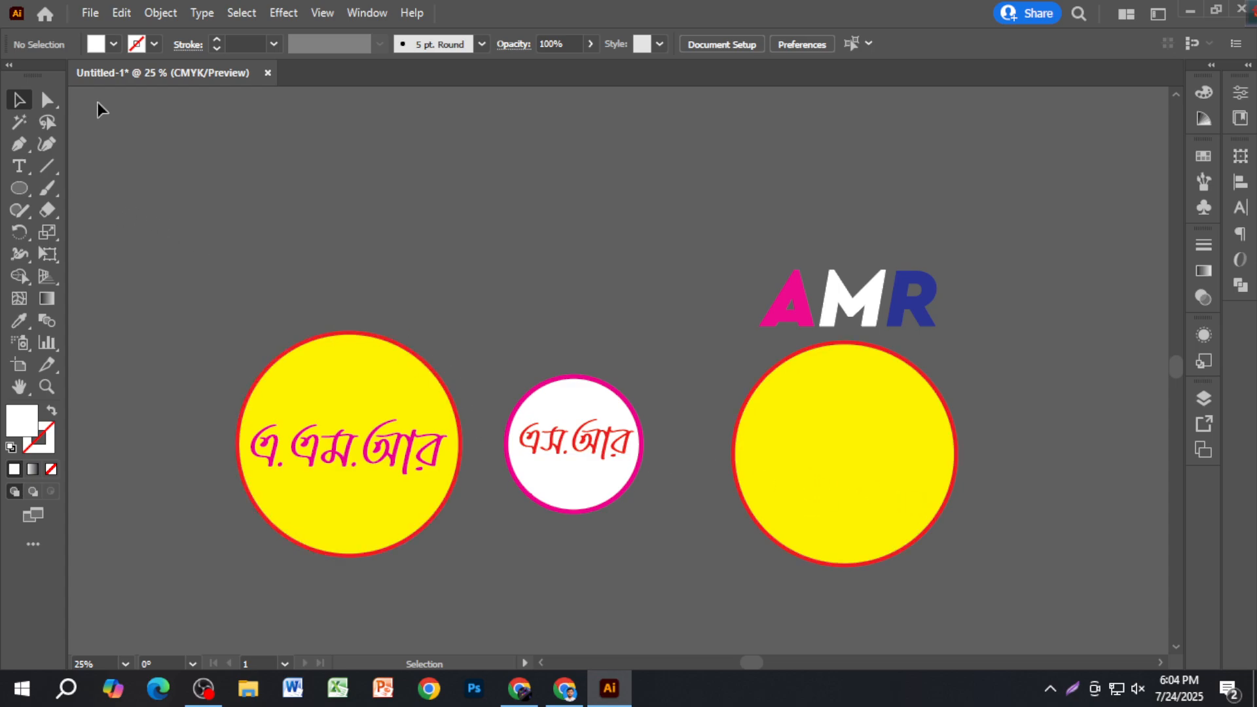
{"action": "scroll", "coordinate": [926, 308], "scroll_direction": "up", "scroll_amount": 3}
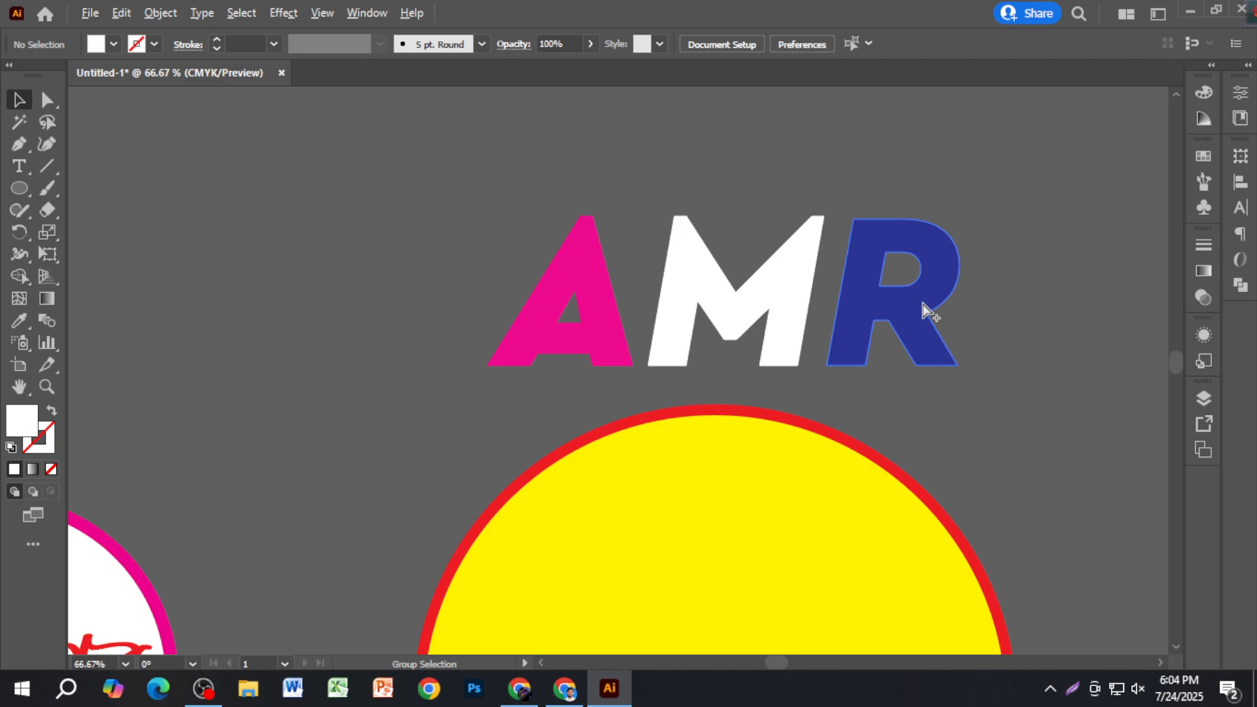
{"action": "left_click", "coordinate": [604, 329]}
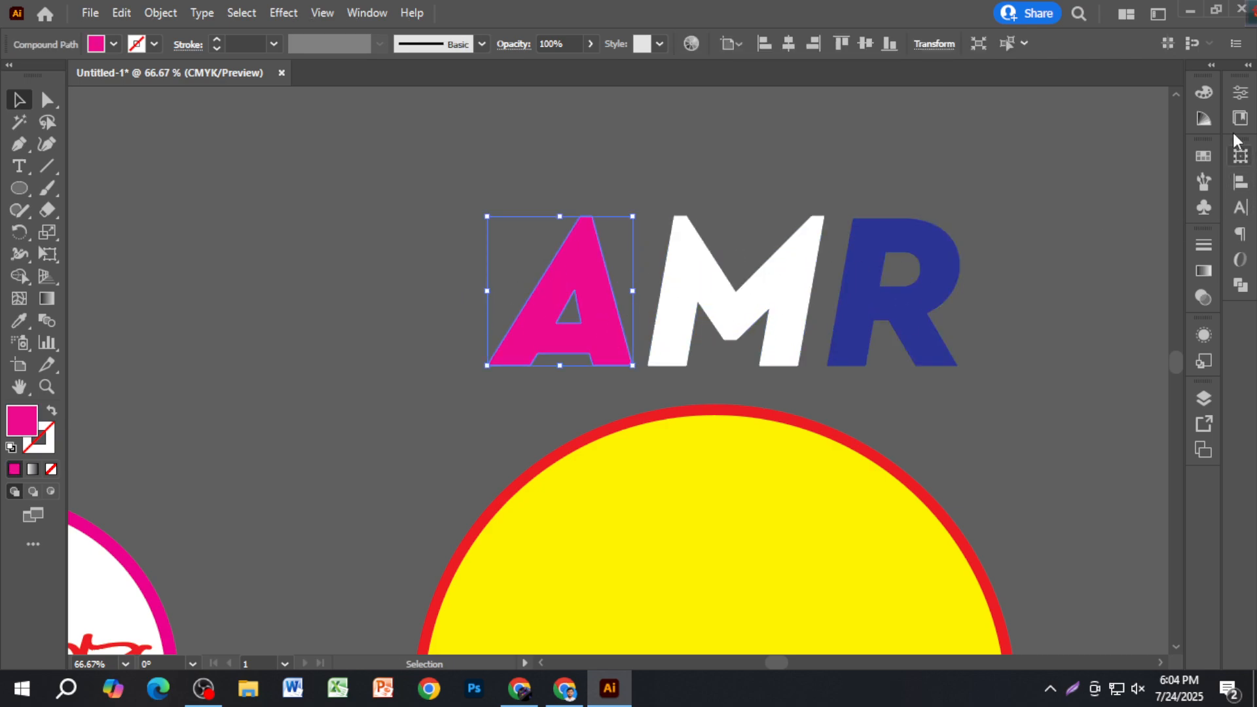
{"action": "left_click", "coordinate": [1205, 96]}
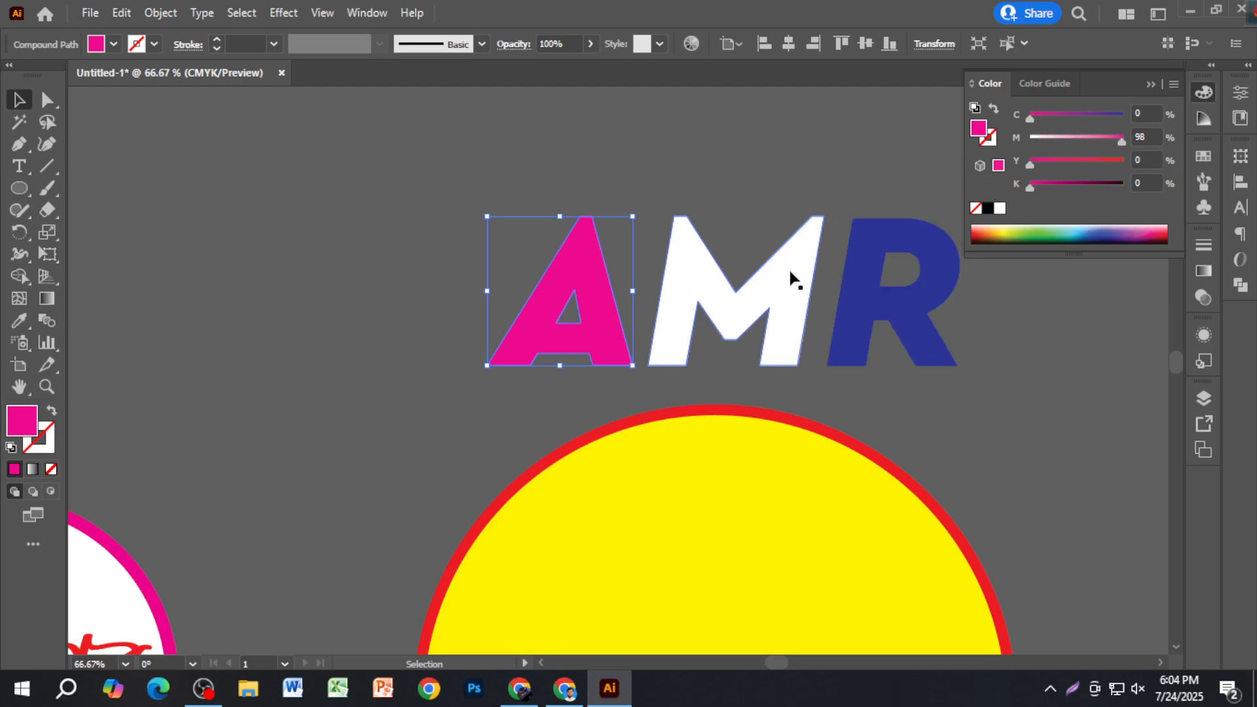
{"action": "left_click_drag", "start_coordinate": [1064, 142], "coordinate": [972, 167]}
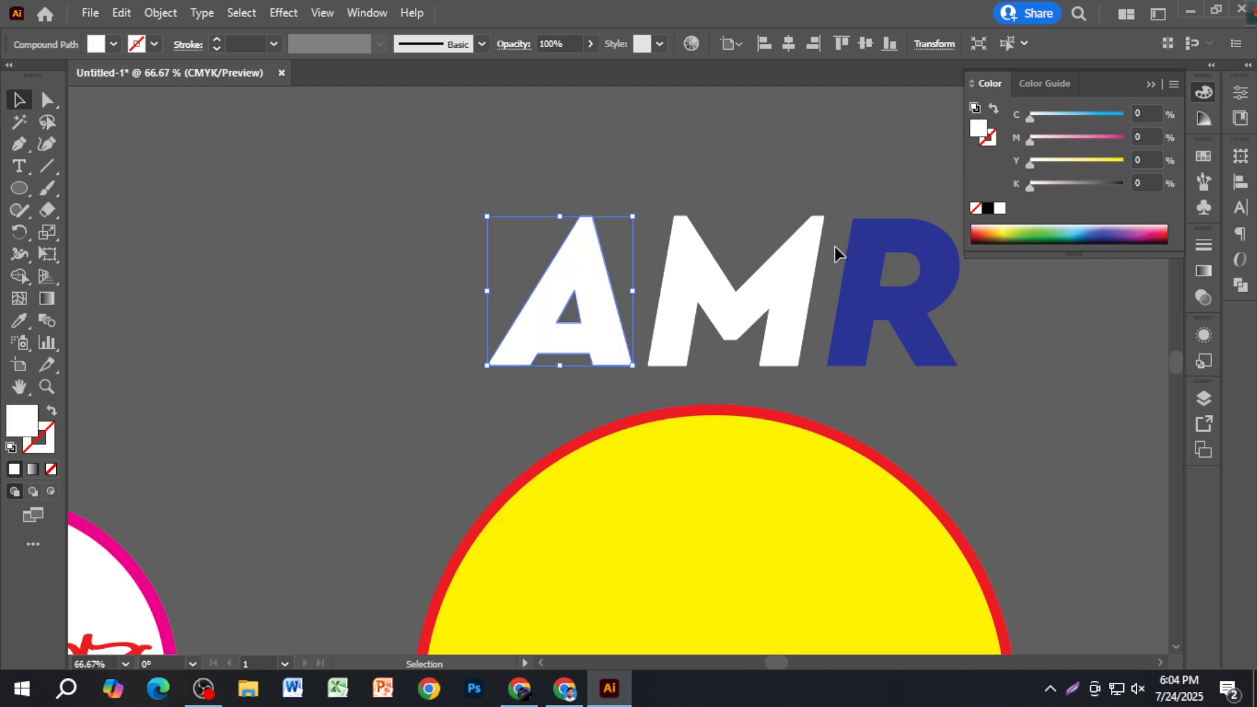
{"action": "left_click_drag", "start_coordinate": [1072, 118], "coordinate": [1012, 119]}
{"action": "left_click", "coordinate": [744, 295]}
{"action": "left_click", "coordinate": [953, 270]}
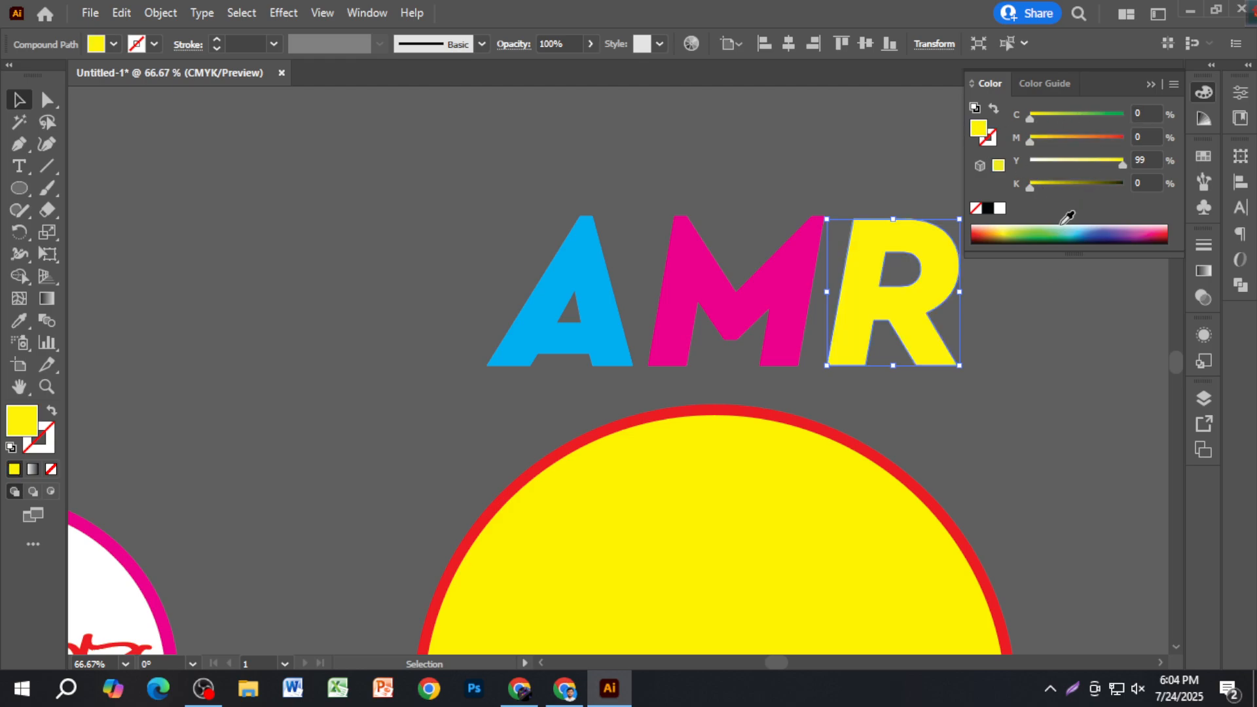
{"action": "left_click", "coordinate": [1052, 312]}
Move the magenta M toward the A until its foot overlaps the A's right foot along the shared baseline.
{"action": "scroll", "coordinate": [898, 325], "scroll_direction": "down", "scroll_amount": 1}
{"action": "left_click_drag", "start_coordinate": [898, 327], "coordinate": [849, 314]}
{"action": "scroll", "coordinate": [787, 316], "scroll_direction": "up", "scroll_amount": 2}
{"action": "left_click_drag", "start_coordinate": [717, 314], "coordinate": [602, 301]}
{"action": "scroll", "coordinate": [503, 394], "scroll_direction": "up", "scroll_amount": 4}
{"action": "left_click_drag", "start_coordinate": [584, 235], "coordinate": [598, 244]}
{"action": "scroll", "coordinate": [495, 426], "scroll_direction": "up", "scroll_amount": 3}
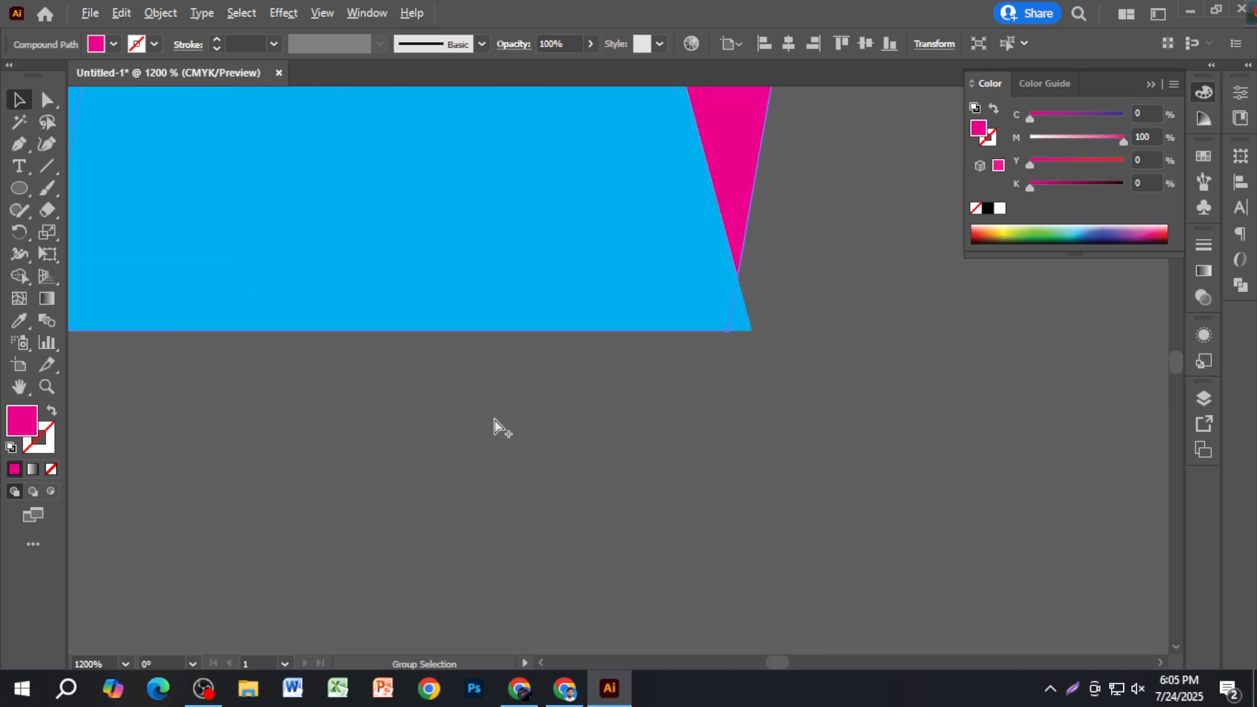
{"action": "scroll", "coordinate": [496, 427], "scroll_direction": "down", "scroll_amount": 5}
Move the yellow R toward the M so that its stem overlaps the M's right leg.
{"action": "left_click", "coordinate": [815, 429]}
{"action": "left_click_drag", "start_coordinate": [858, 383], "coordinate": [653, 437]}
{"action": "scroll", "coordinate": [678, 407], "scroll_direction": "up", "scroll_amount": 4}
{"action": "scroll", "coordinate": [653, 437], "scroll_direction": "down", "scroll_amount": 3}
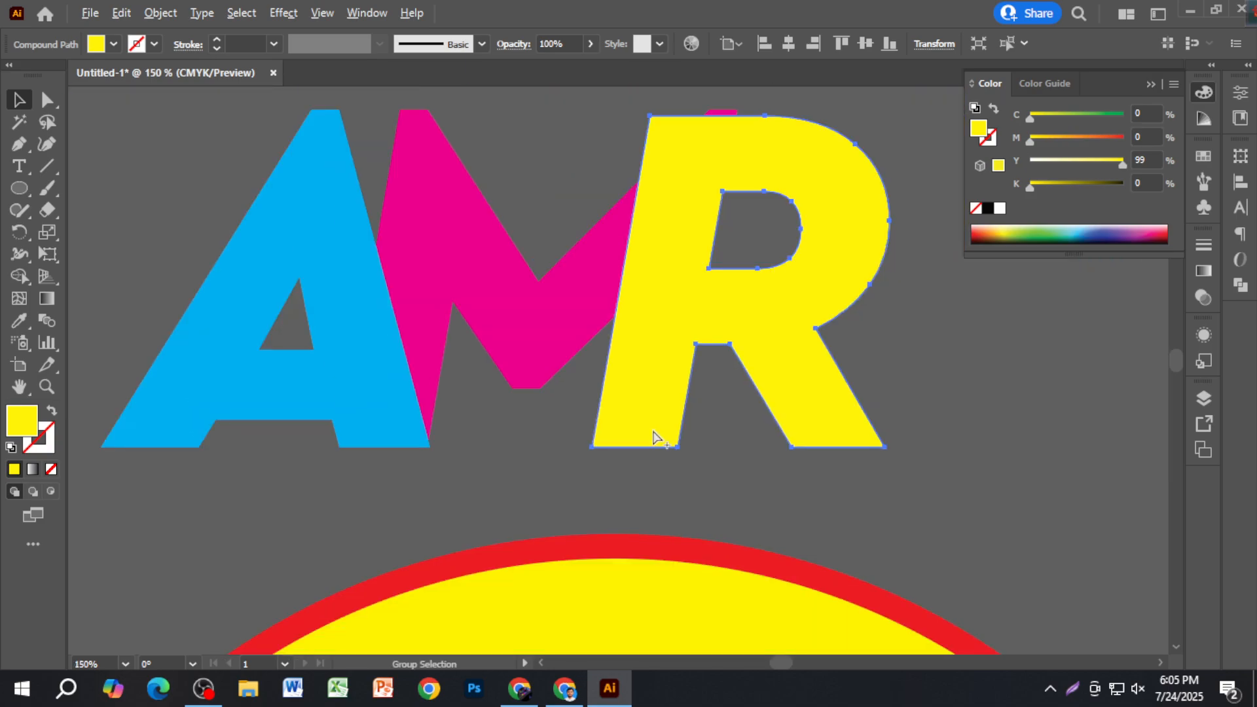
{"action": "scroll", "coordinate": [654, 432], "scroll_direction": "down", "scroll_amount": 2}
{"action": "left_click_drag", "start_coordinate": [415, 257], "coordinate": [877, 382]}
{"action": "left_click", "coordinate": [877, 382]}
{"action": "scroll", "coordinate": [655, 405], "scroll_direction": "up", "scroll_amount": 1}
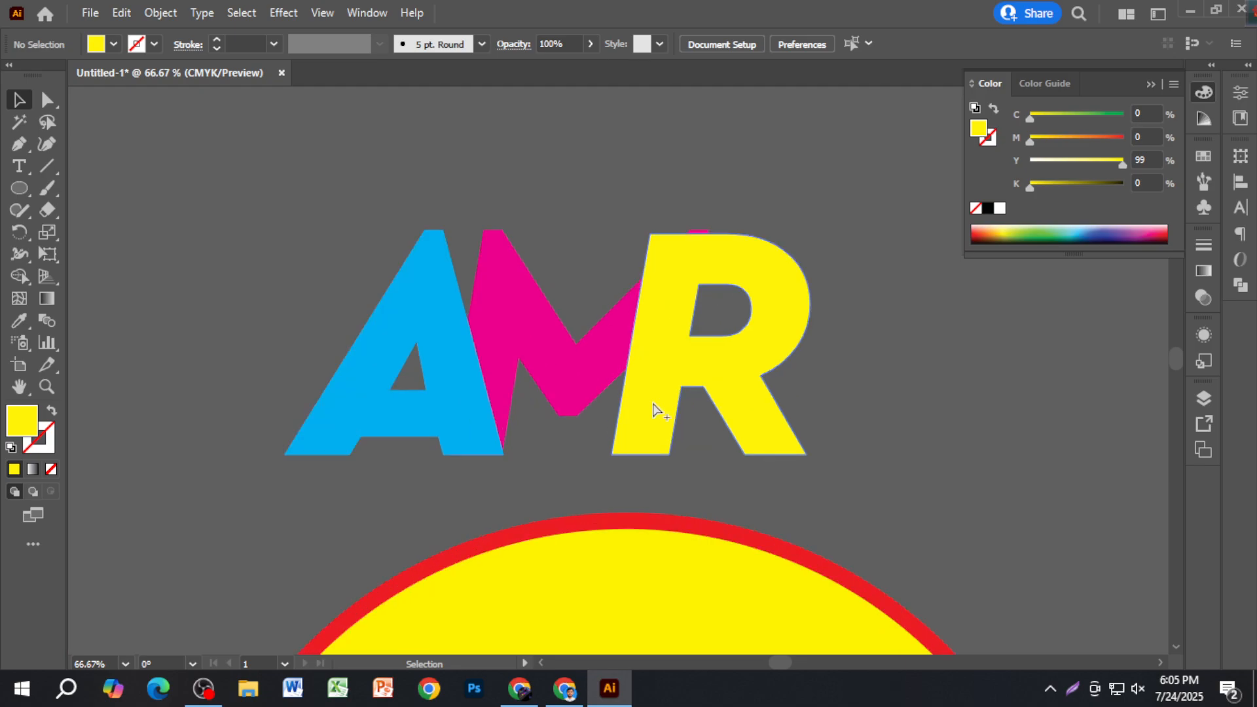
Try the M's stacking order by bringing it to the front and sending it to the back.
{"action": "scroll", "coordinate": [547, 365], "scroll_direction": "up", "scroll_amount": 2}
{"action": "left_click", "coordinate": [548, 365]}
{"action": "scroll", "coordinate": [547, 364], "scroll_direction": "down", "scroll_amount": 2}
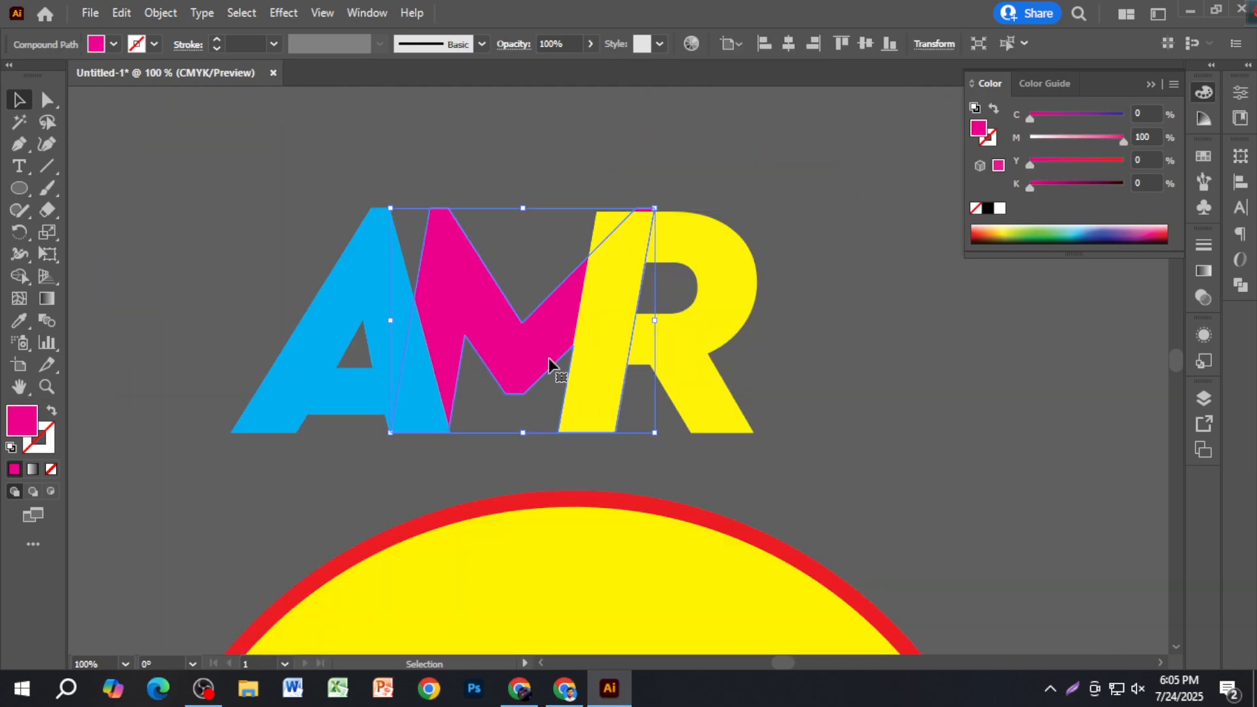
{"action": "key", "text": "ctrl+shift+bracketright"}
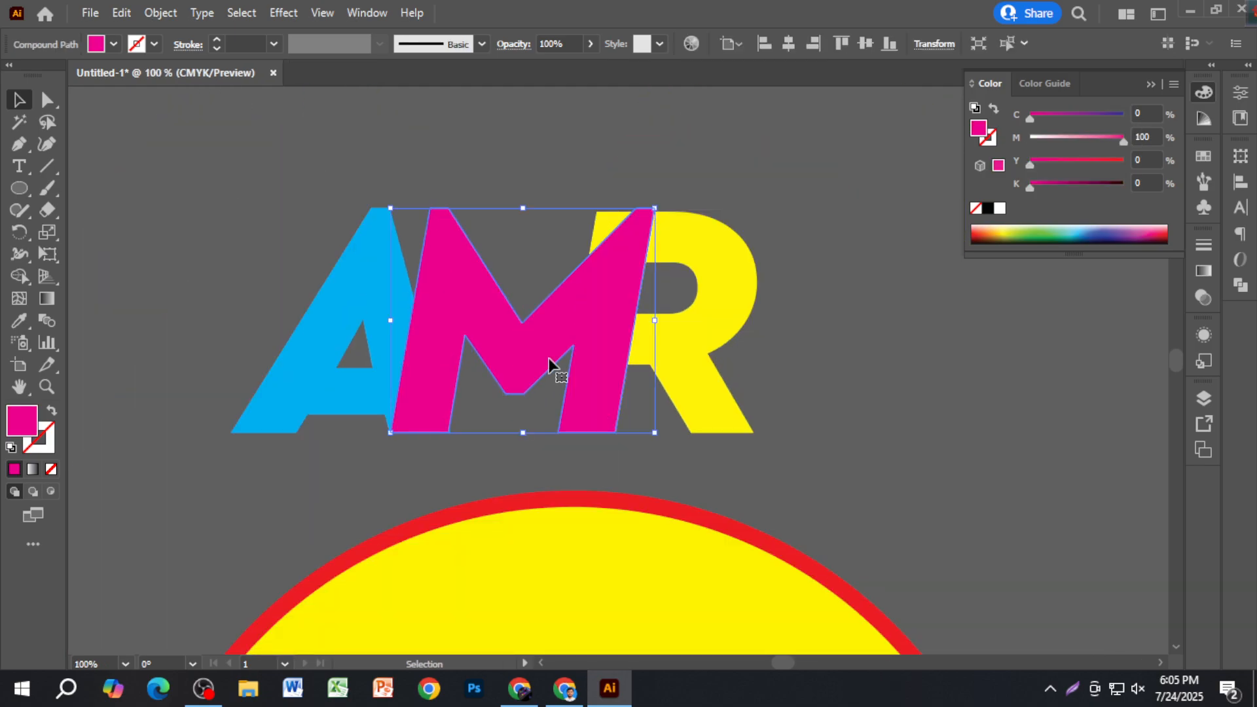
{"action": "key", "text": "ctrl+shift+bracketleft"}
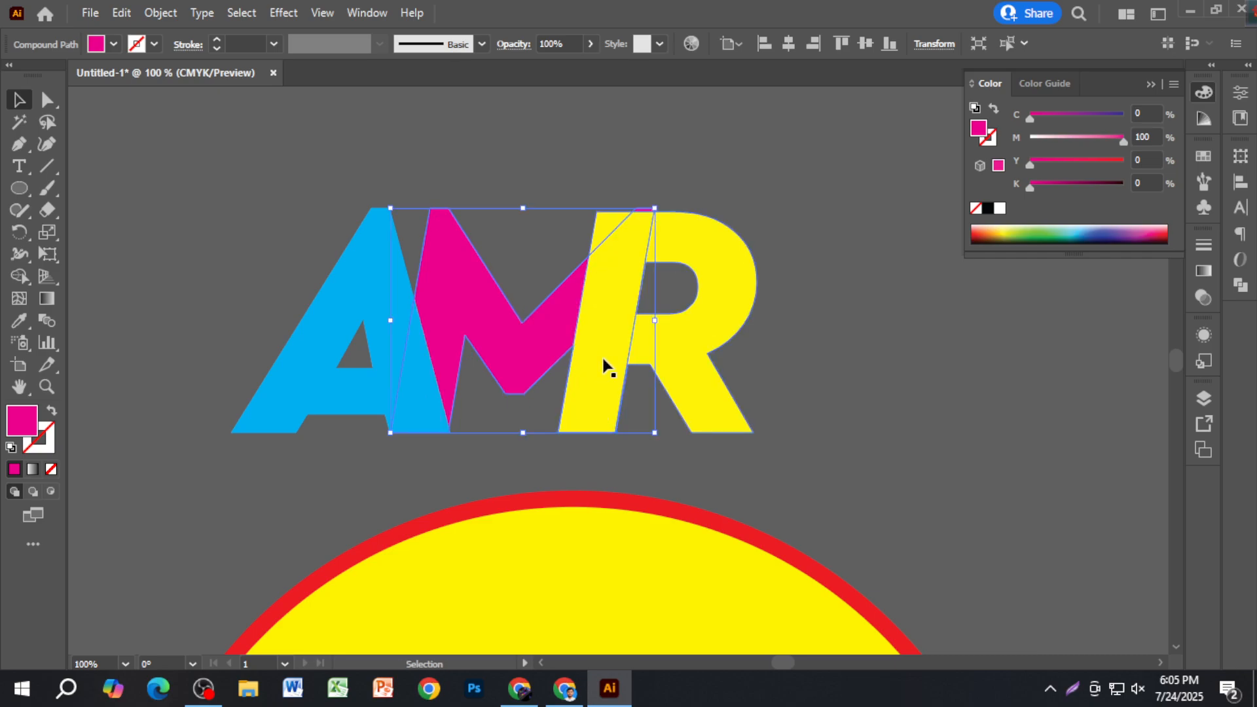
Bring the M to the front and stack the R and the A above it.
{"action": "key", "text": "ctrl+shift+bracketright"}
{"action": "left_click", "coordinate": [714, 370]}
{"action": "key", "text": "ctrl+shift+bracketright"}
{"action": "left_click", "coordinate": [934, 385]}
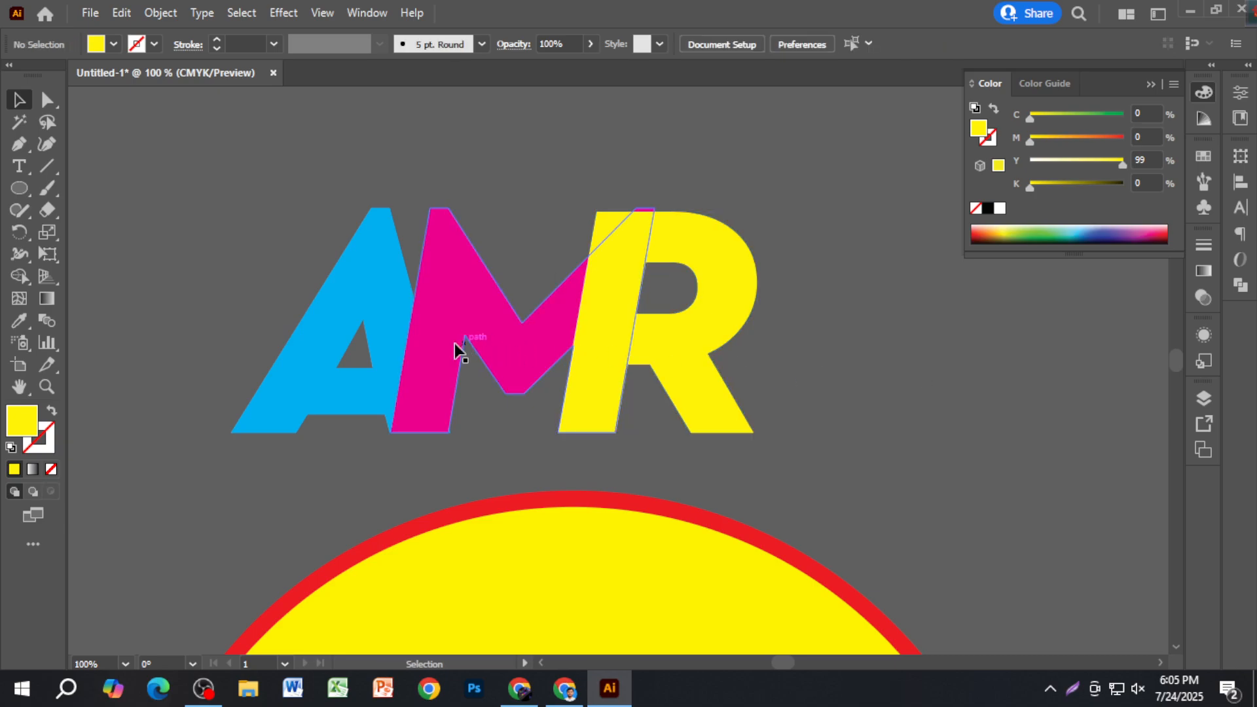
{"action": "left_click", "coordinate": [462, 351]}
{"action": "left_click", "coordinate": [340, 317]}
{"action": "key", "text": "ctrl+shift+bracketright"}
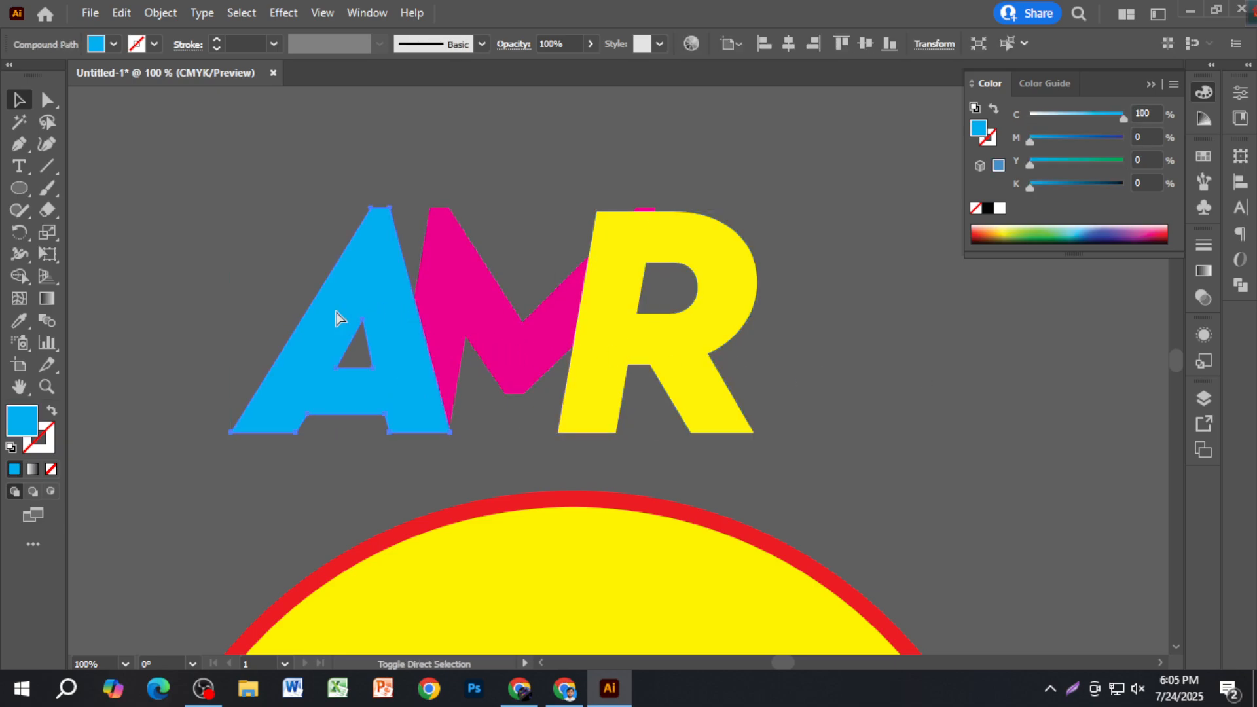
Bring the magenta M in front of both the A and the R.
{"action": "left_click", "coordinate": [499, 341]}
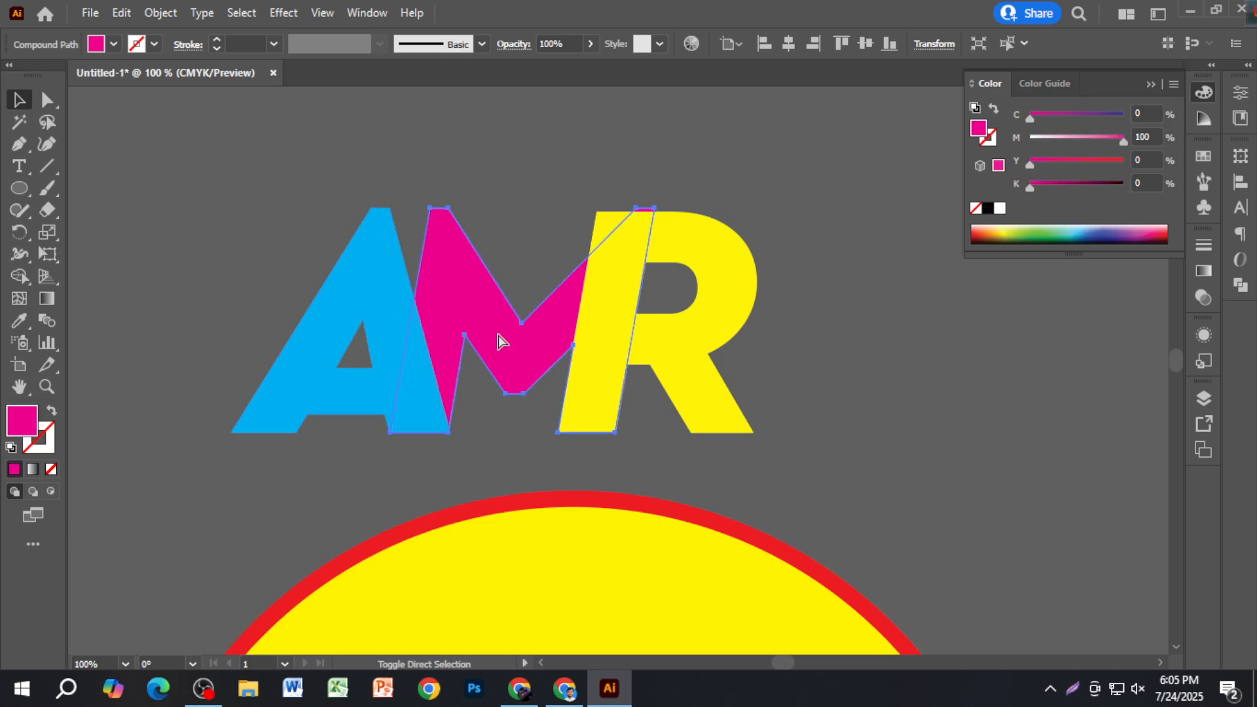
{"action": "key", "text": "ctrl+shift+bracketright"}
{"action": "left_click", "coordinate": [817, 376]}
{"action": "left_click_drag", "start_coordinate": [275, 234], "coordinate": [851, 341]}
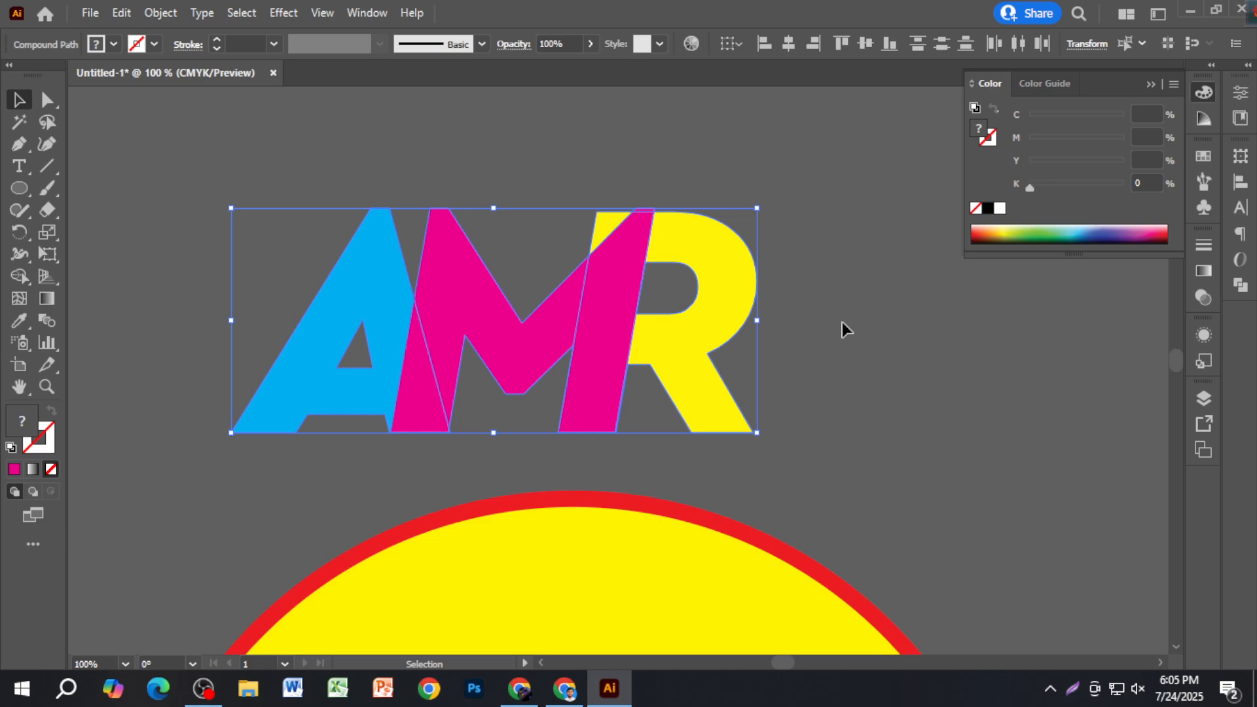
{"action": "left_click", "coordinate": [944, 385]}
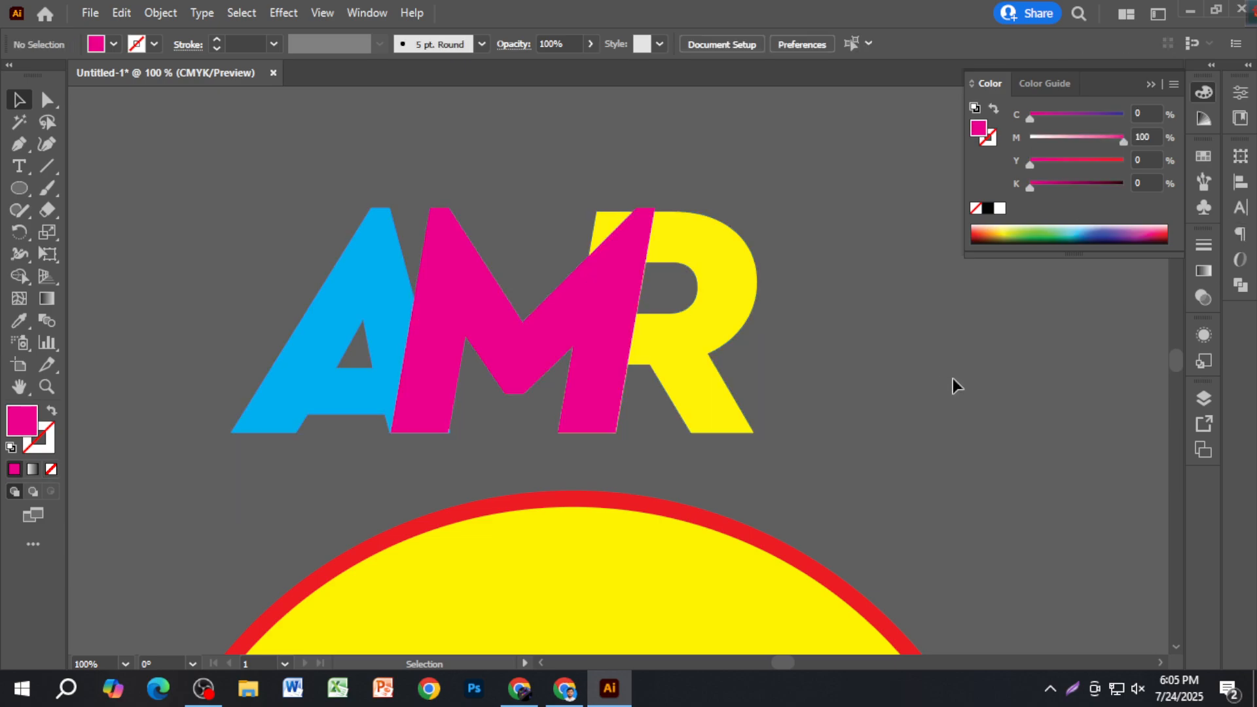
{"action": "left_click", "coordinate": [696, 256]}
{"action": "scroll", "coordinate": [615, 236], "scroll_direction": "up", "scroll_amount": 4}
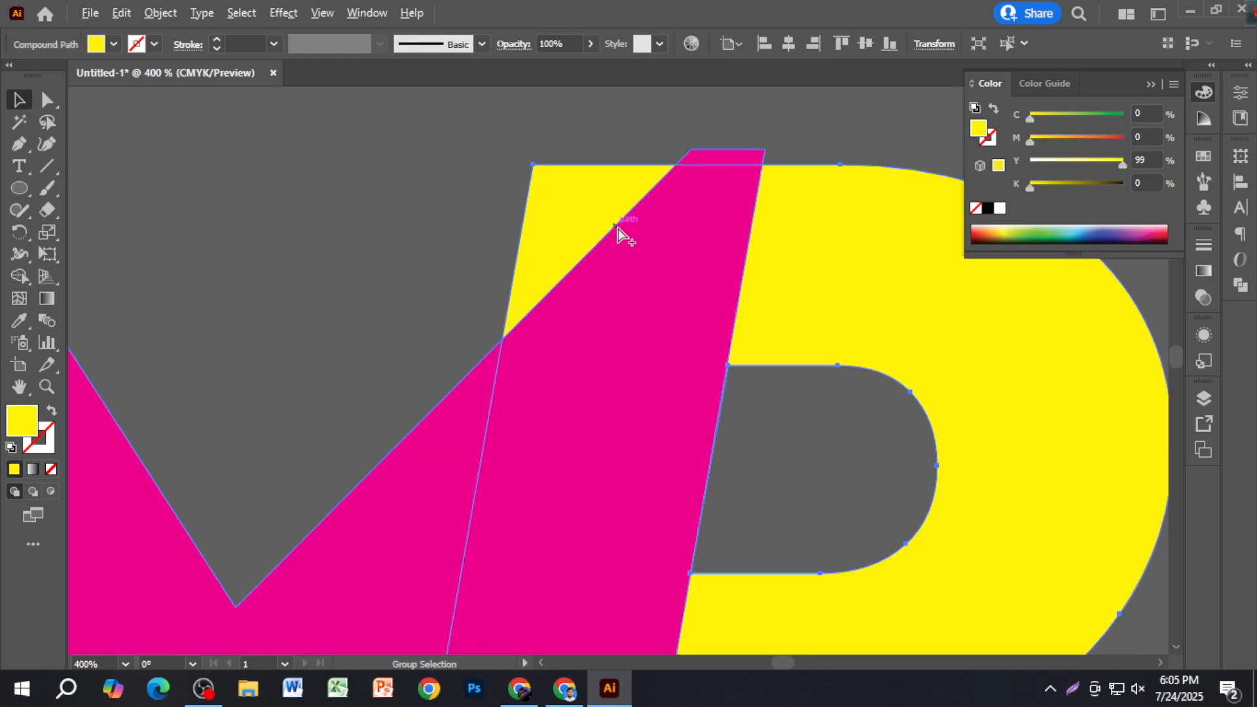
{"action": "left_click", "coordinate": [48, 167]}
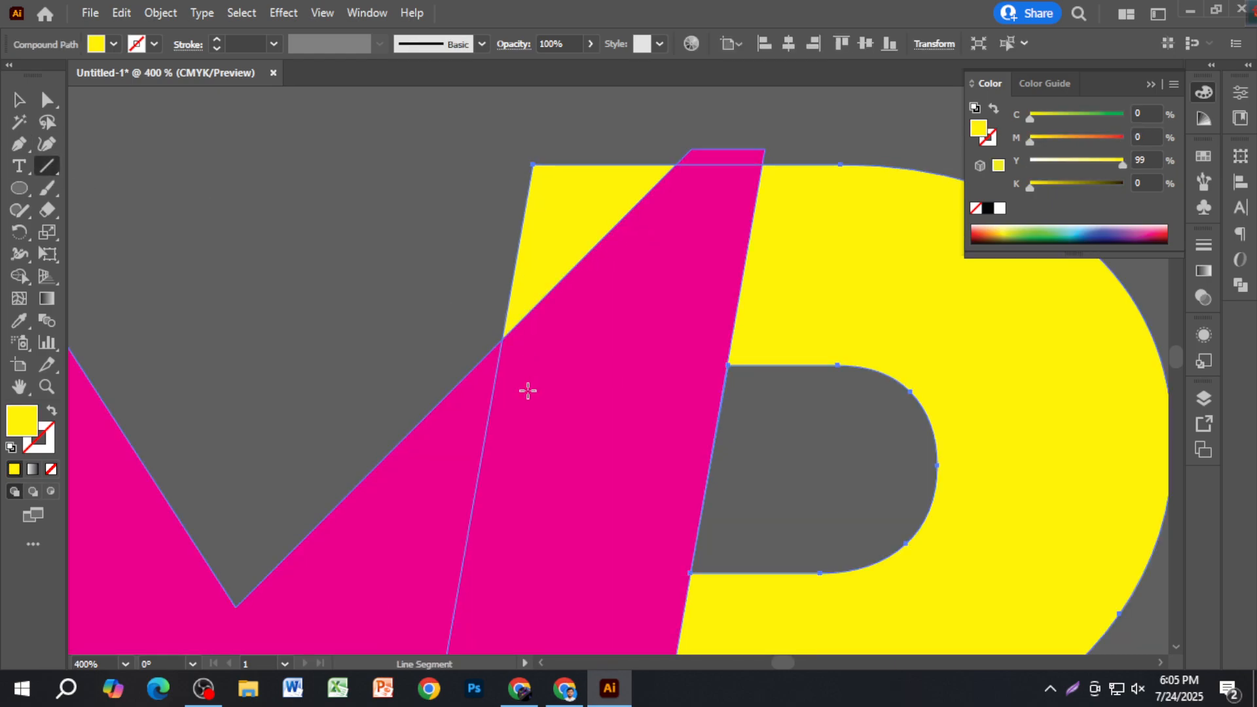
{"action": "left_click_drag", "start_coordinate": [440, 395], "coordinate": [709, 126]}
{"action": "left_click", "coordinate": [18, 102]}
{"action": "scroll", "coordinate": [408, 286], "scroll_direction": "up", "scroll_amount": 3}
{"action": "scroll", "coordinate": [407, 286], "scroll_direction": "down", "scroll_amount": 3}
{"action": "key", "text": "ctrl+z"}
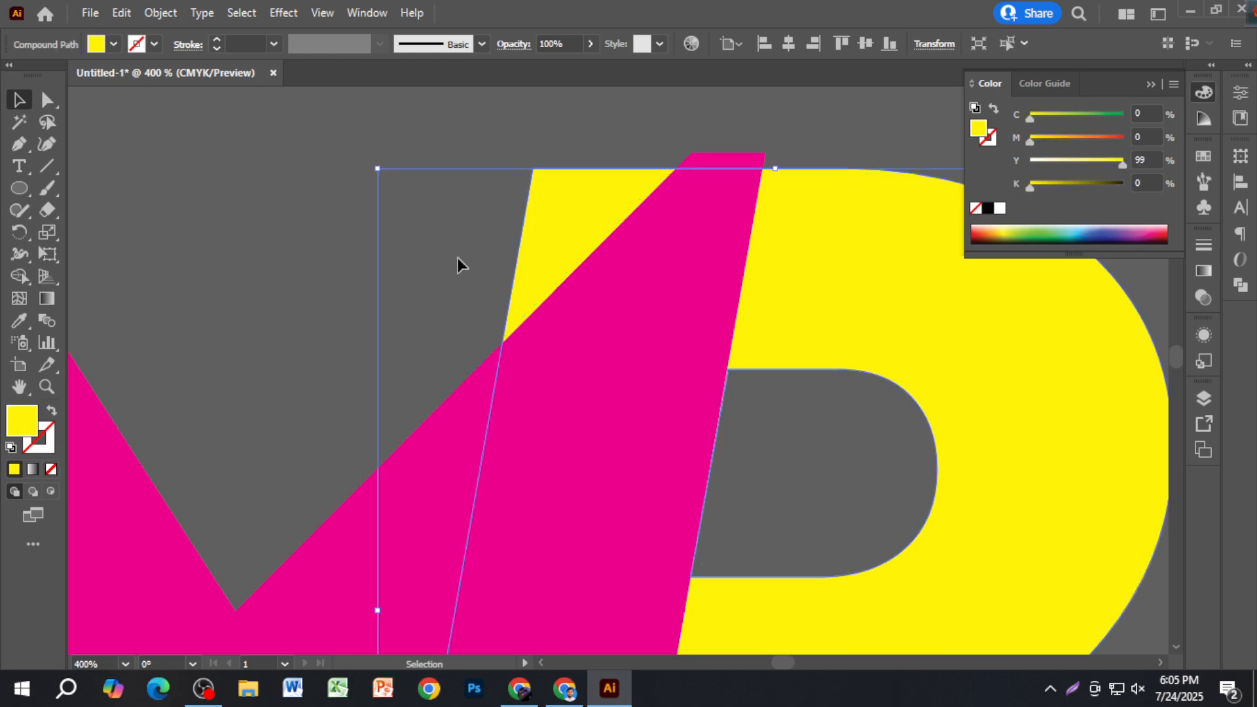
Remove the yellow corner of the R that sticks out beside the M's right diagonal with the Shape Builder tool.
{"action": "scroll", "coordinate": [456, 260], "scroll_direction": "down", "scroll_amount": 2}
{"action": "left_click", "coordinate": [421, 170]}
{"action": "left_click_drag", "start_coordinate": [442, 165], "coordinate": [561, 280]}
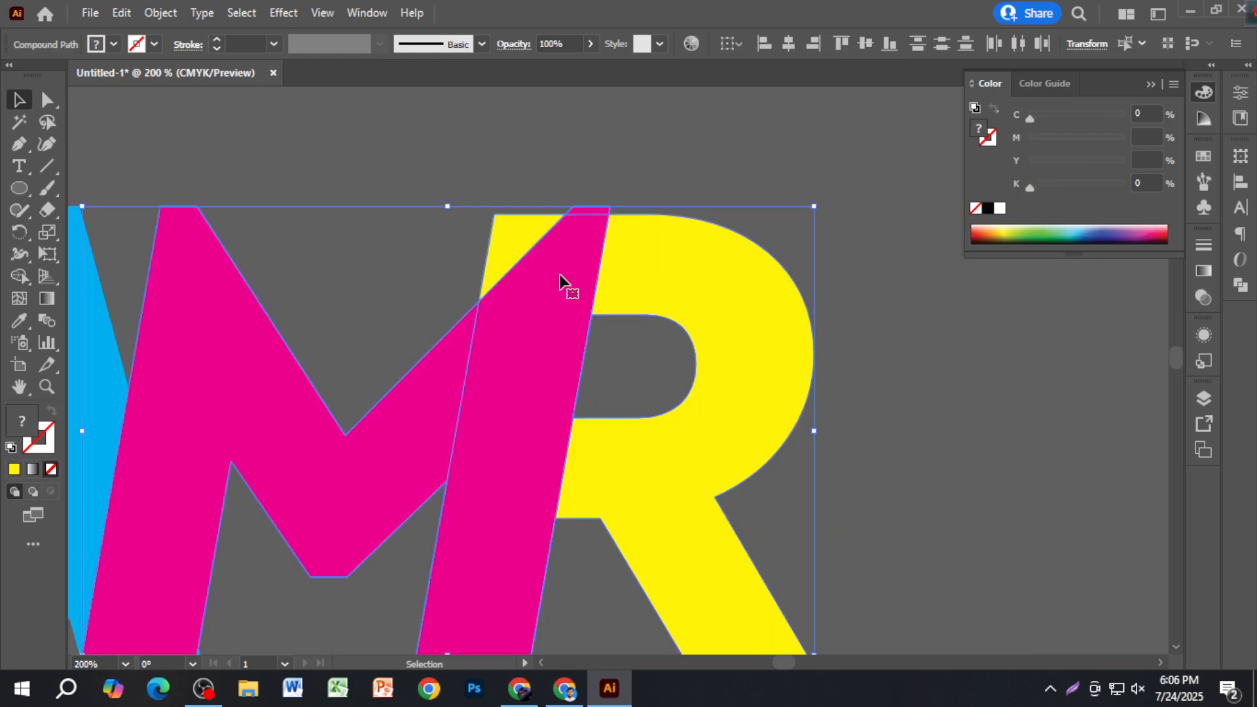
{"action": "left_click", "coordinate": [21, 279]}
{"action": "left_click", "coordinate": [507, 233], "text": "alt"}
{"action": "left_click", "coordinate": [21, 101]}
{"action": "left_click", "coordinate": [415, 247]}
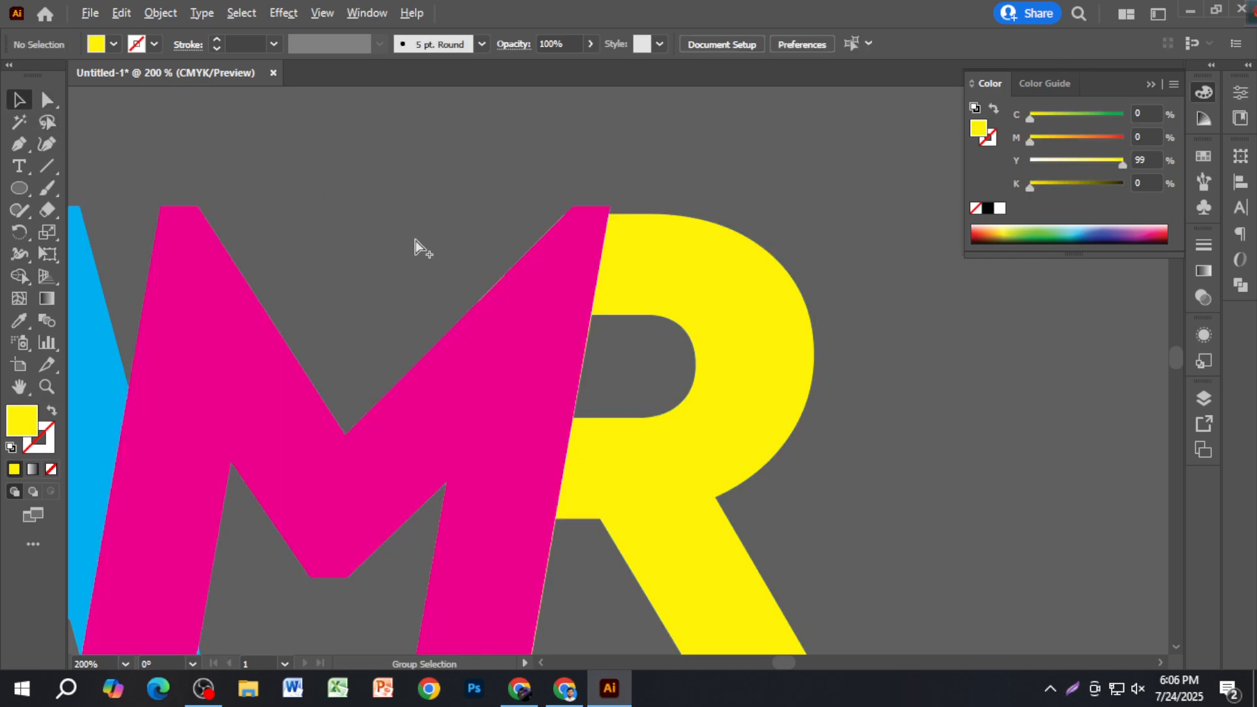
Nudge the cyan A slightly so the tip of its right foot is hidden behind the M's left foot.
{"action": "scroll", "coordinate": [387, 247], "scroll_direction": "down", "scroll_amount": 3}
{"action": "scroll", "coordinate": [485, 235], "scroll_direction": "up", "scroll_amount": 2}
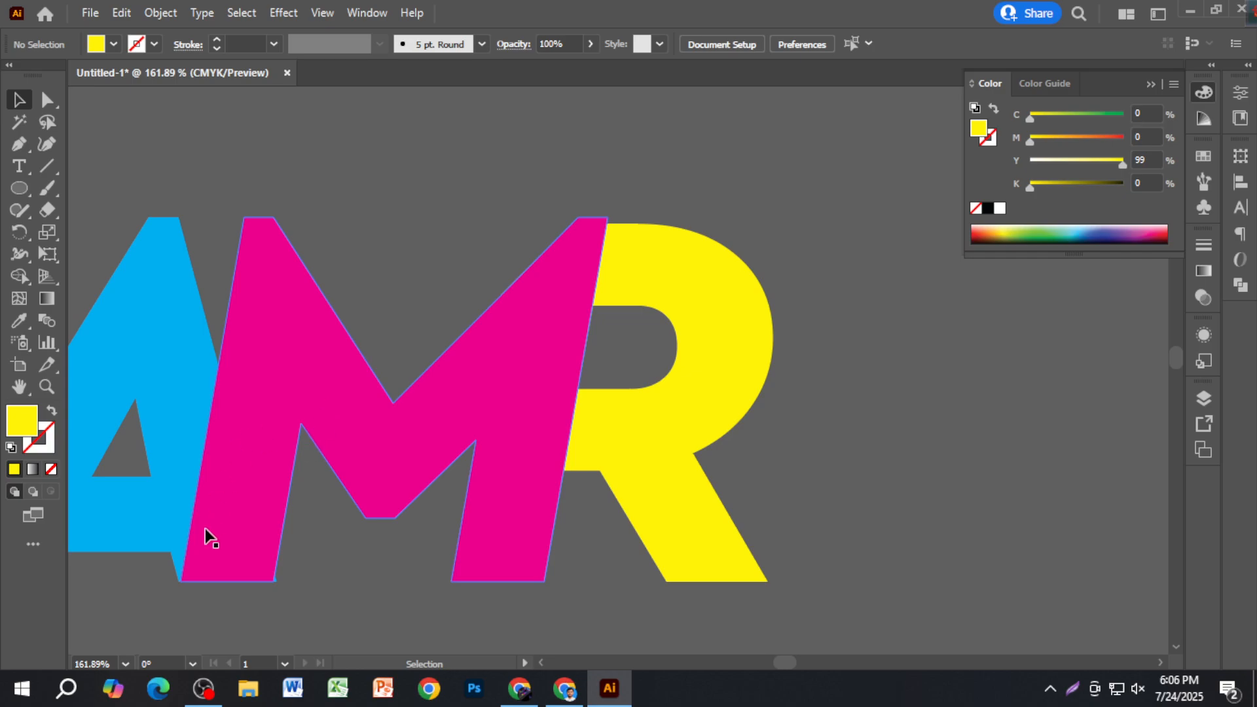
{"action": "scroll", "coordinate": [269, 582], "scroll_direction": "up", "scroll_amount": 5}
{"action": "mouse_move", "coordinate": [360, 553]}
{"action": "left_mouse_down"}
{"action": "mouse_move", "coordinate": [365, 567]}
{"action": "mouse_move", "coordinate": [355, 556]}
{"action": "left_mouse_up"}
{"action": "left_click", "coordinate": [431, 555]}
{"action": "scroll", "coordinate": [515, 551], "scroll_direction": "down", "scroll_amount": 6}
{"action": "scroll", "coordinate": [549, 543], "scroll_direction": "down", "scroll_amount": 5}
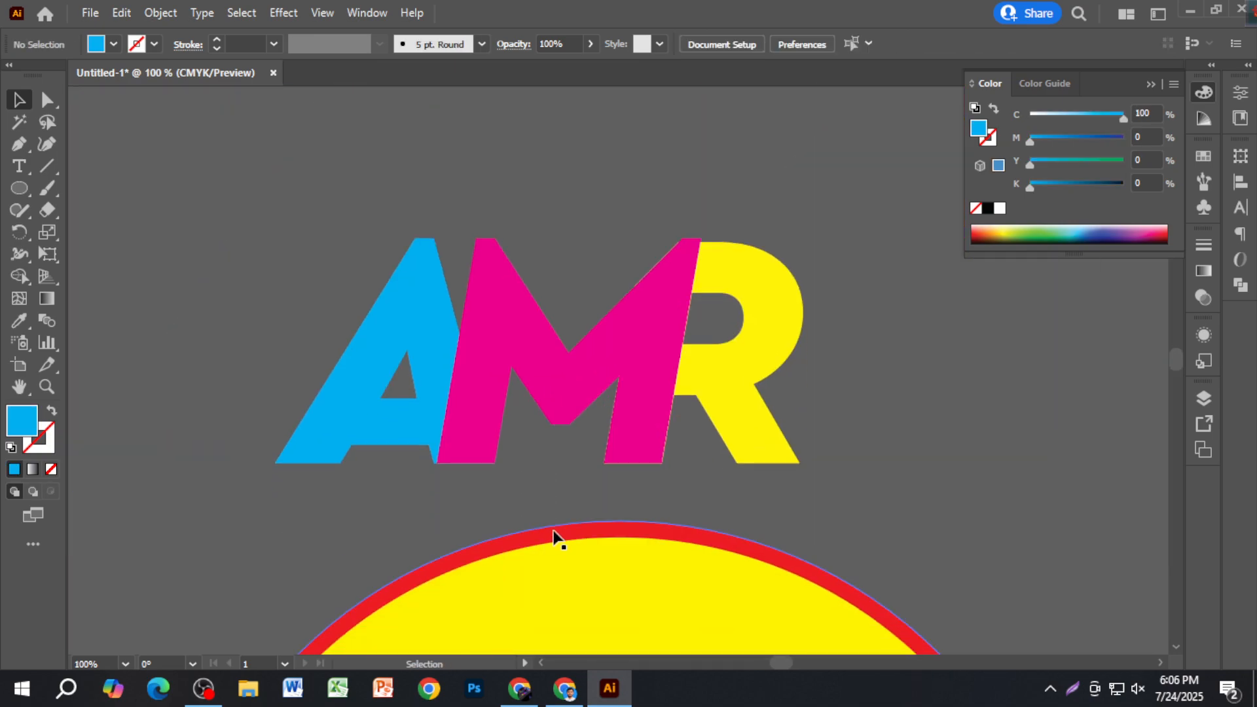
{"action": "scroll", "coordinate": [573, 518], "scroll_direction": "down", "scroll_amount": 3}
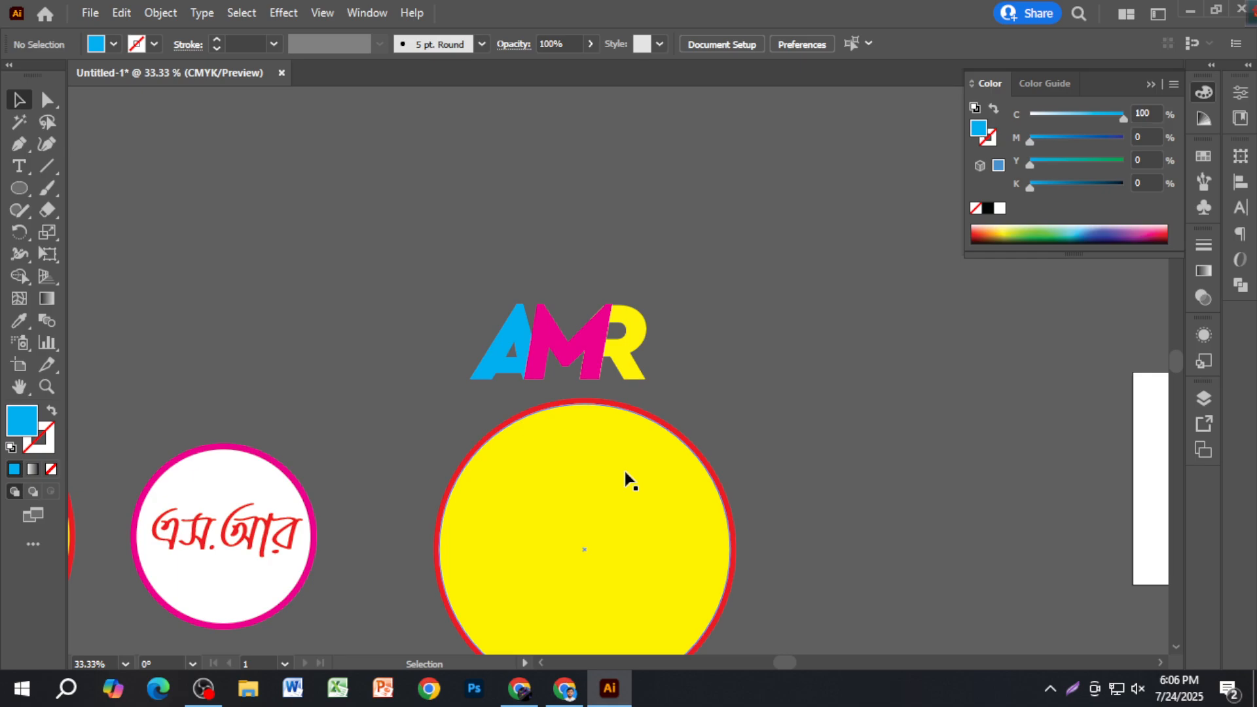
{"action": "scroll", "coordinate": [627, 481], "scroll_direction": "down", "scroll_amount": 2}
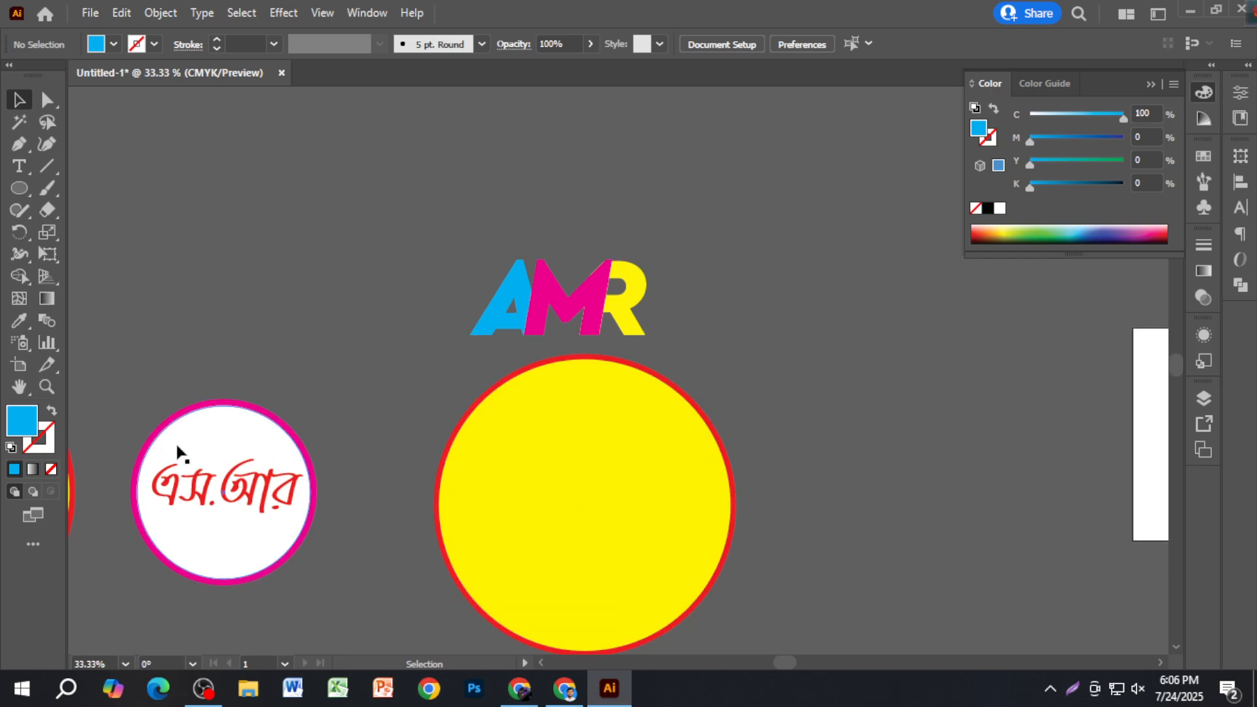
{"action": "scroll", "coordinate": [256, 426], "scroll_direction": "up", "scroll_amount": 1}
{"action": "scroll", "coordinate": [303, 426], "scroll_direction": "down", "scroll_amount": 1}
{"action": "left_click_drag", "start_coordinate": [308, 342], "coordinate": [550, 303]}
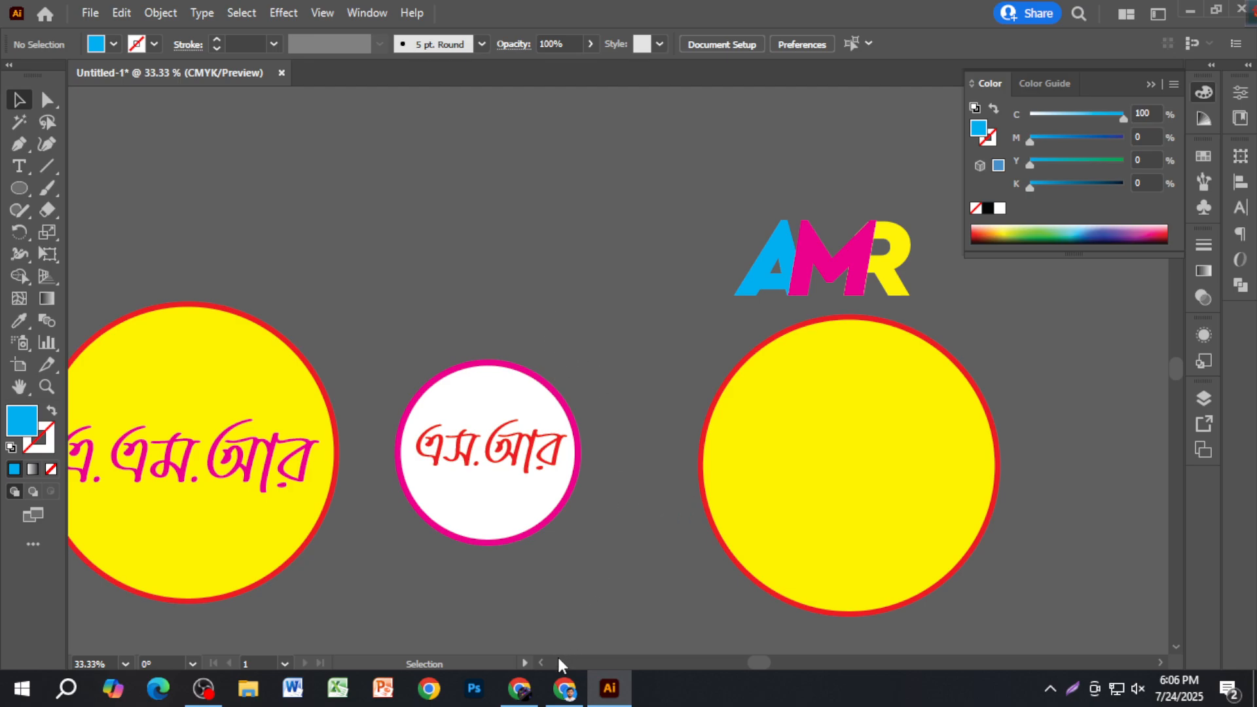
Switch to the Chrome window with the font sites and open a new browser tab.
{"action": "mouse_move", "coordinate": [536, 693]}
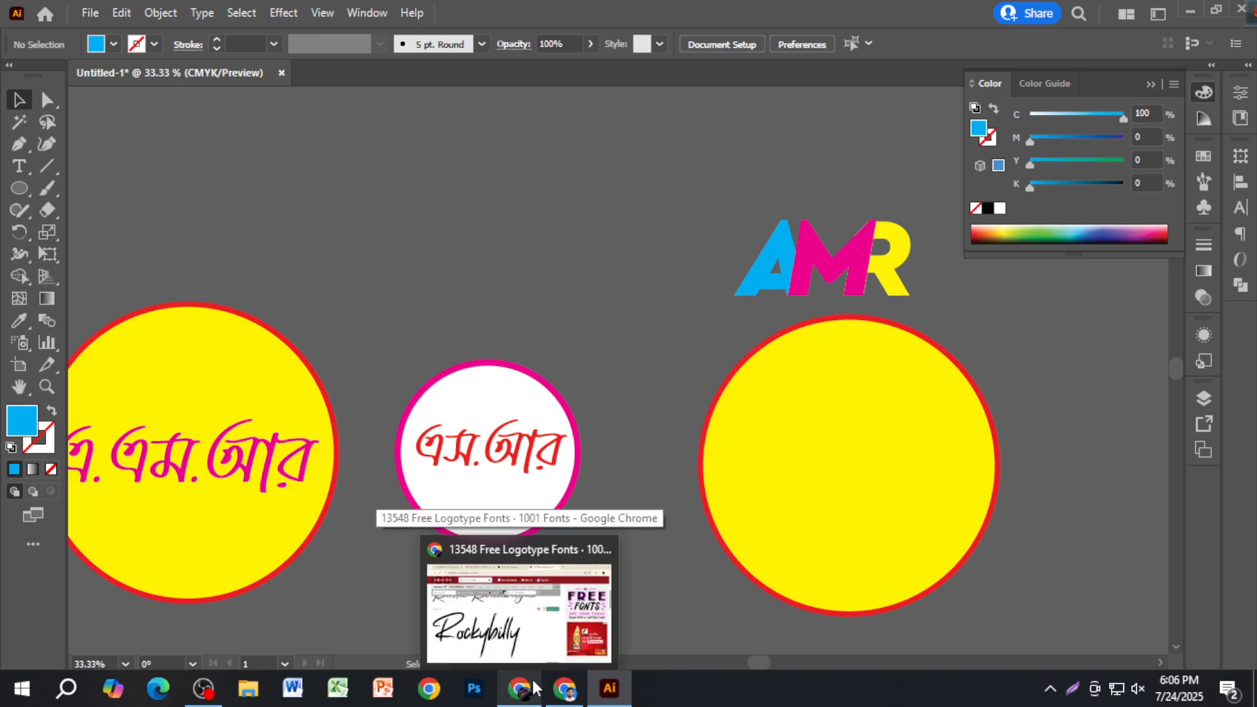
{"action": "left_click", "coordinate": [521, 609]}
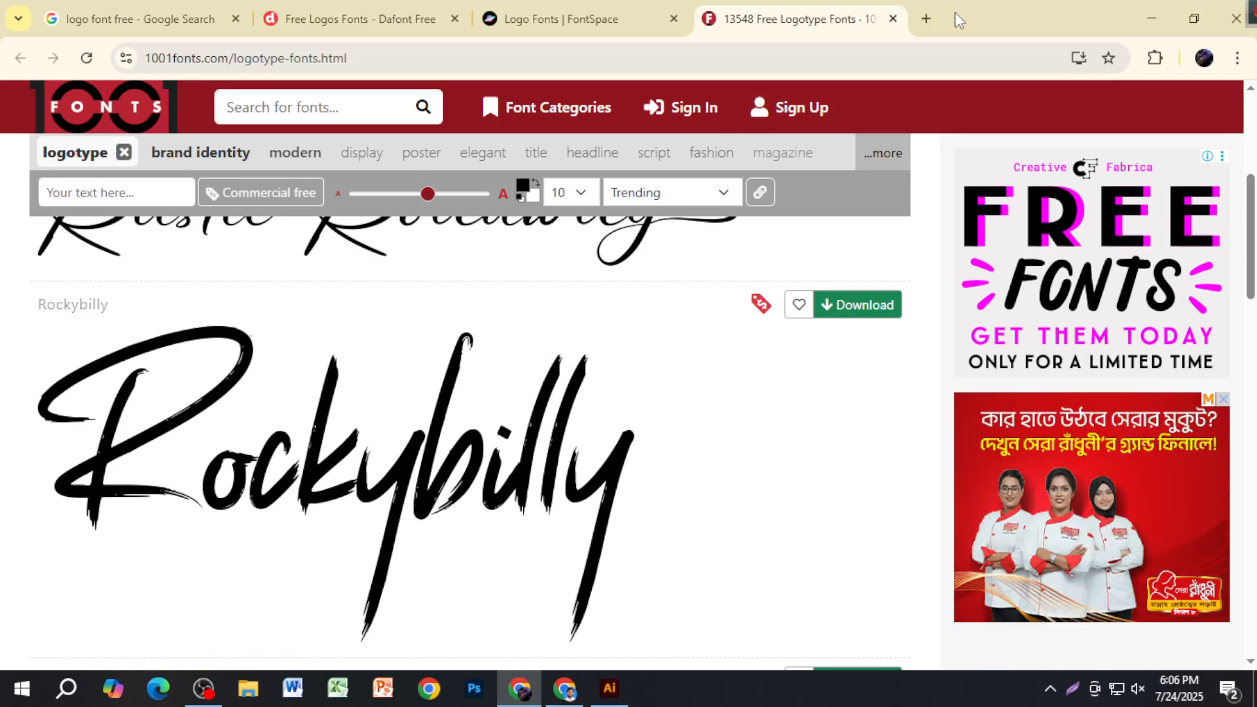
{"action": "left_click", "coordinate": [926, 19]}
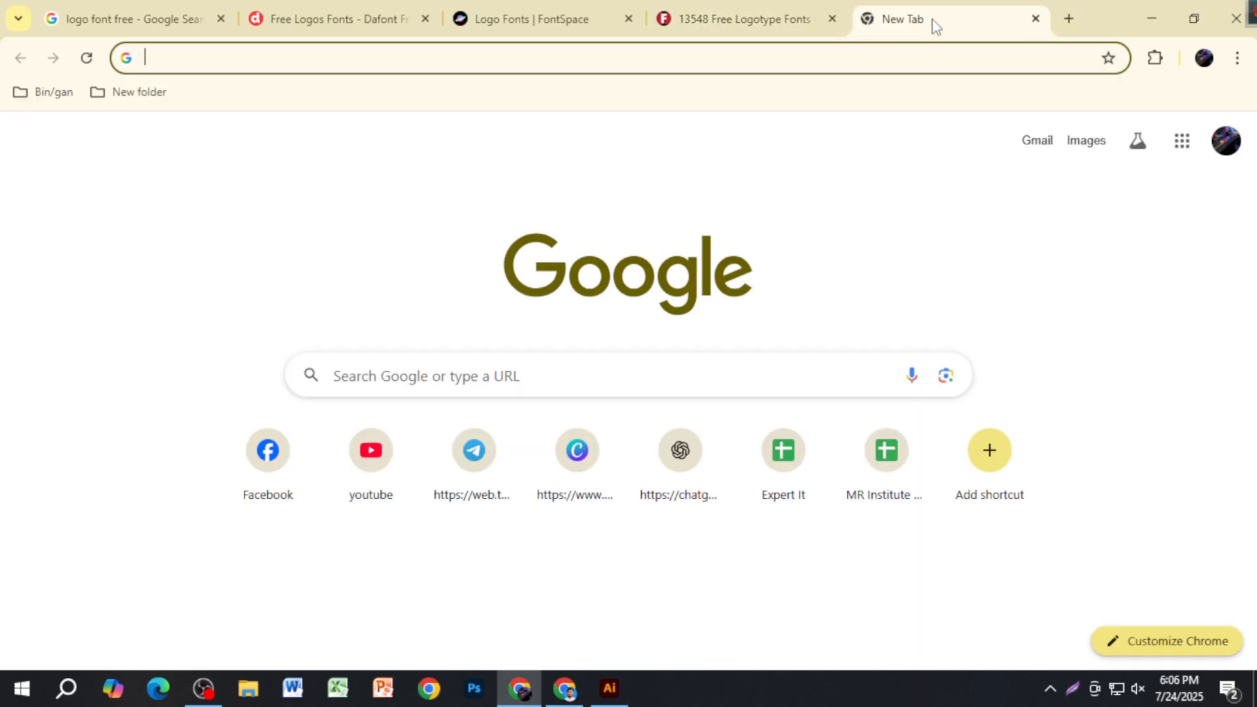
{"action": "type", "text": "fbc,o"}
{"action": "key", "text": "BackSpace"}
{"action": "key", "text": "BackSpace"}
{"action": "key", "text": "BackSpace"}
{"action": "key", "text": "BackSpace"}
{"action": "key", "text": "BackSpace"}
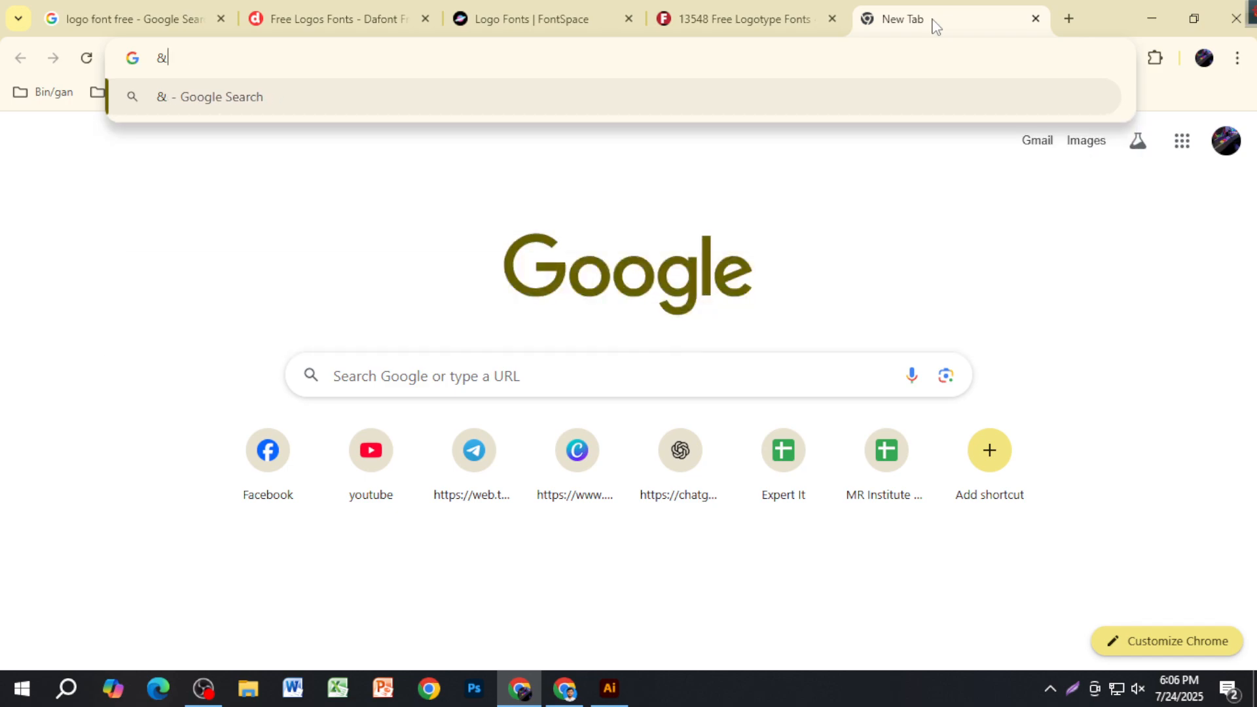
Search Google Images for "graphic designer logo".
{"action": "type", "text": "graphci"}
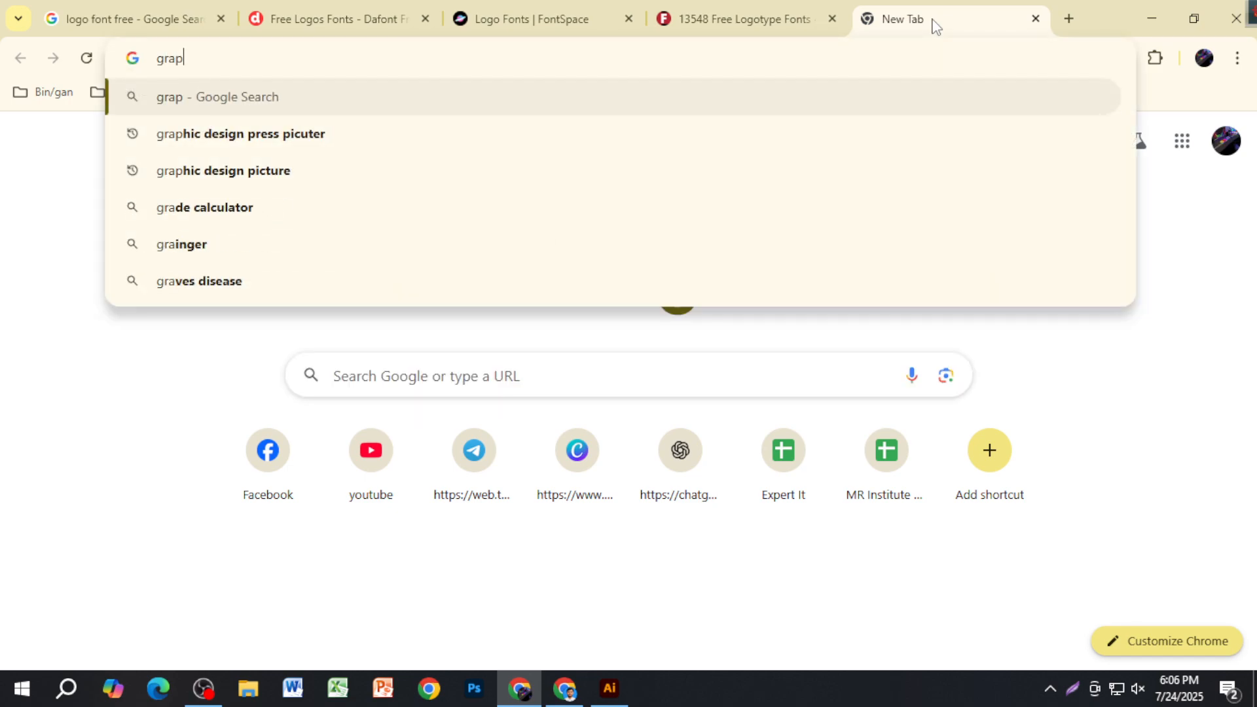
{"action": "key", "text": "BackSpace"}
{"action": "key", "text": "BackSpace"}
{"action": "key", "text": "BackSpace"}
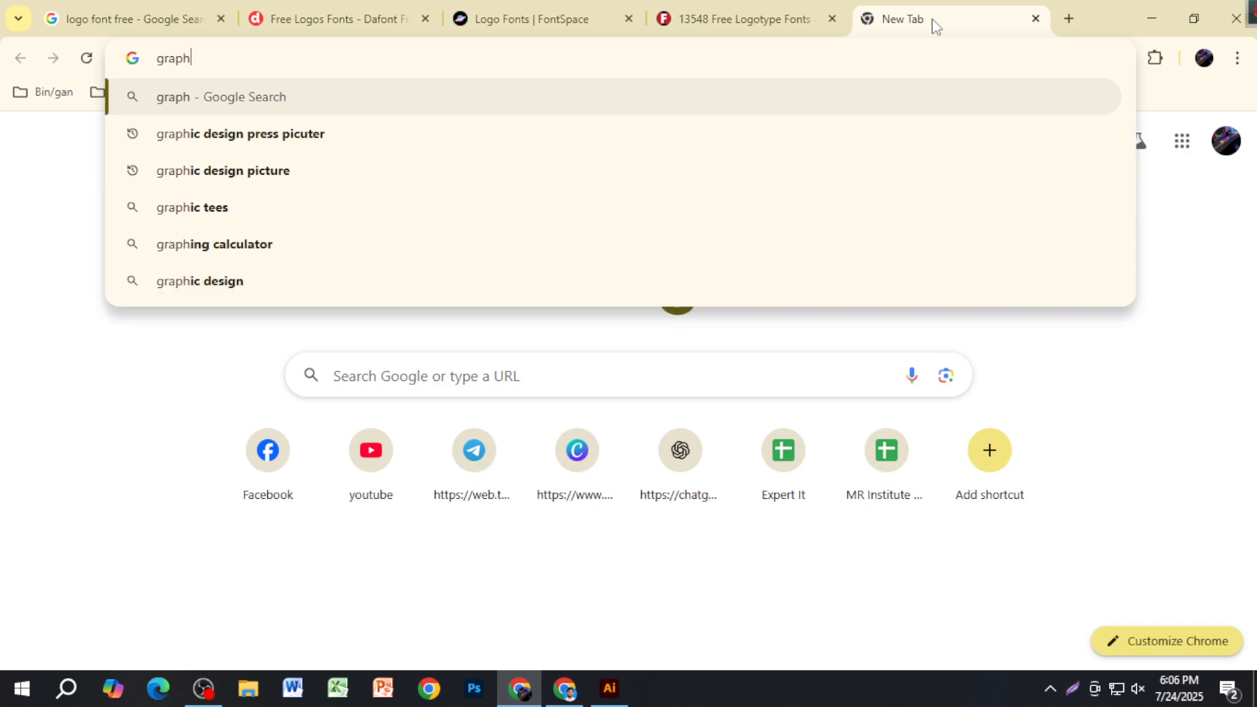
{"action": "type", "text": "ic desig"}
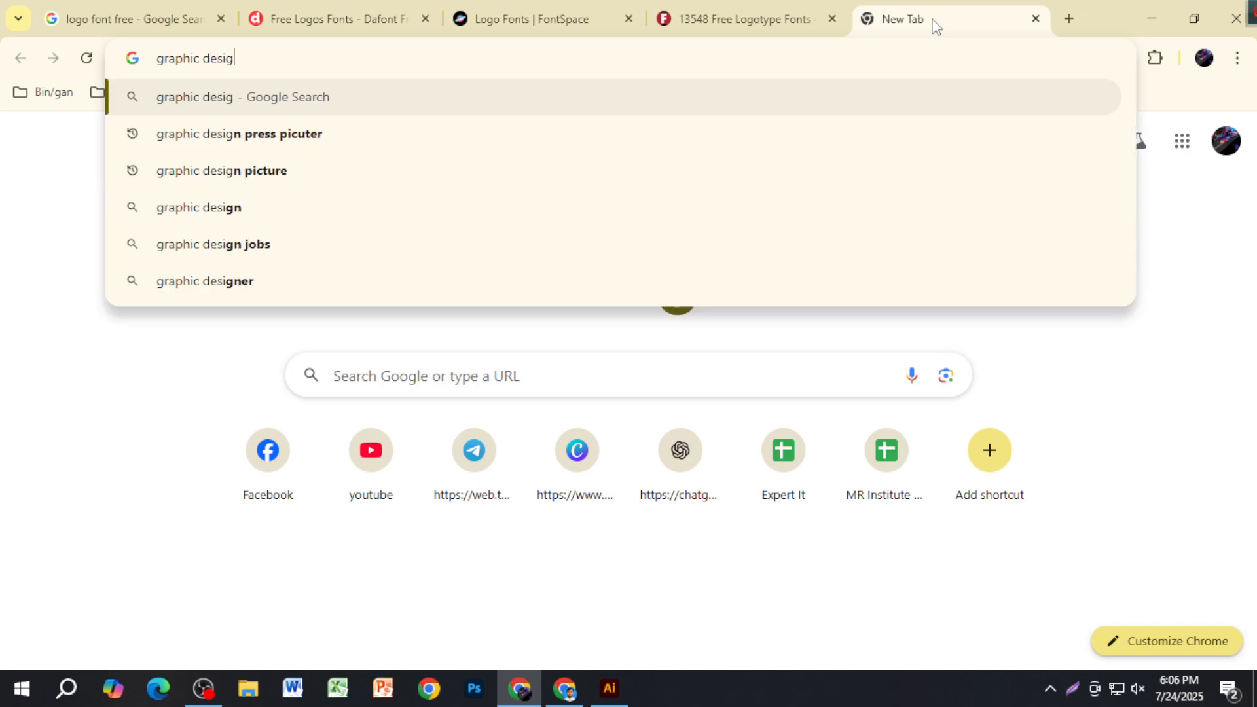
{"action": "type", "text": "ner logo"}
{"action": "key", "text": "Return"}
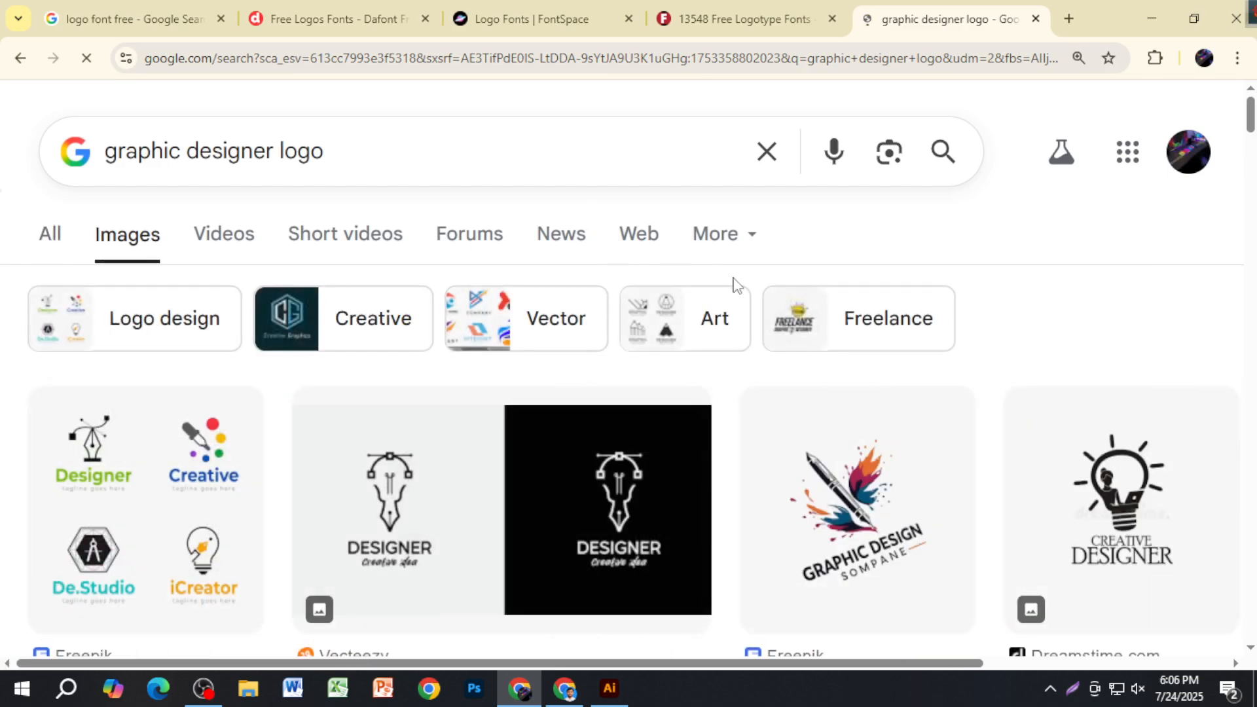
Look over the first rows of image results for lettermark, pen and badge logo styles, with the page zoomed out to show more thumbnails.
{"action": "scroll", "coordinate": [878, 423], "scroll_direction": "down", "scroll_amount": 5}
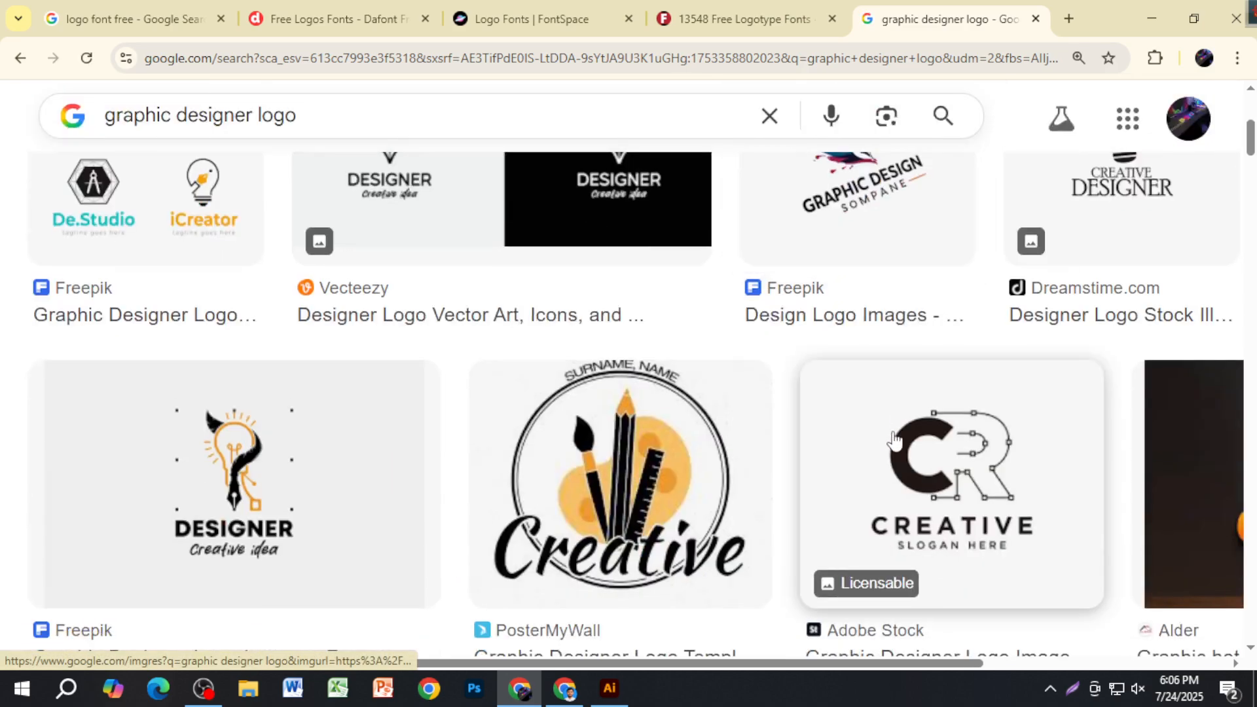
{"action": "scroll", "coordinate": [903, 425], "scroll_direction": "up", "scroll_amount": 4}
{"action": "scroll", "coordinate": [910, 475], "scroll_direction": "up", "scroll_amount": 2}
{"action": "scroll", "coordinate": [911, 468], "scroll_direction": "down", "scroll_amount": 4}
{"action": "scroll", "coordinate": [903, 465], "scroll_direction": "up", "scroll_amount": 4}
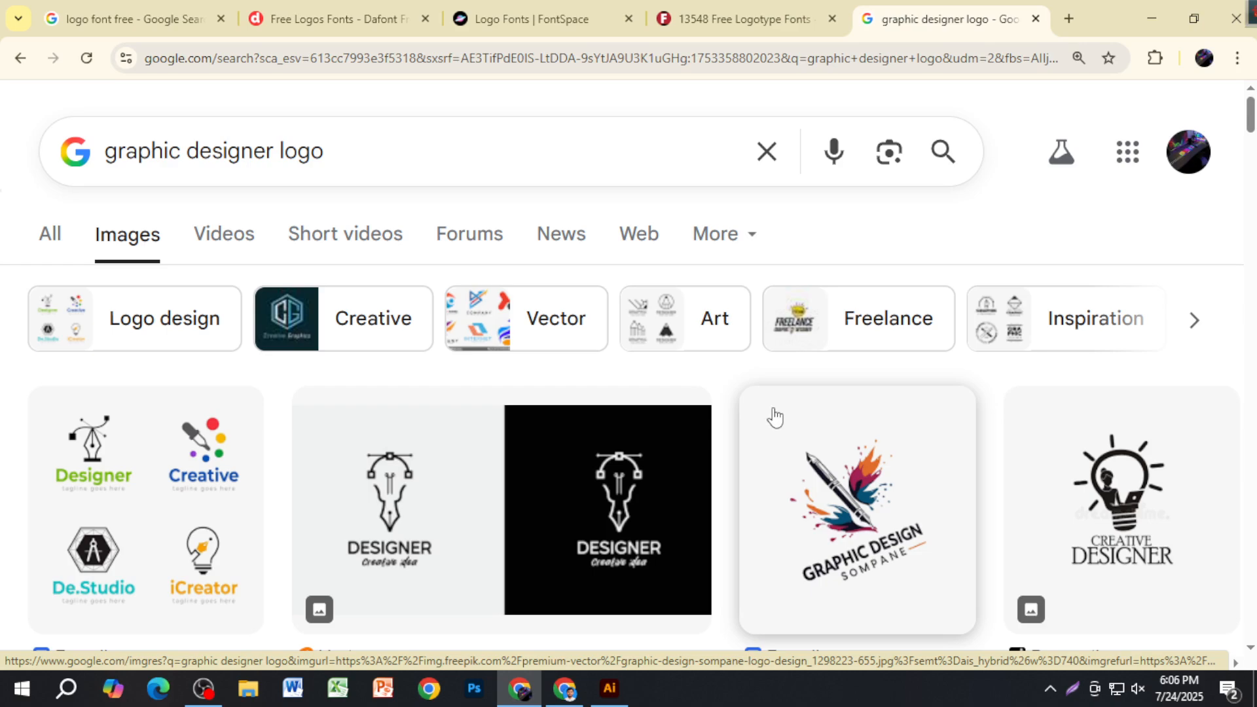
{"action": "key", "text": "ctrl+minus"}
{"action": "key", "text": "ctrl+minus"}
{"action": "key", "text": "ctrl+minus"}
{"action": "key", "text": "ctrl+minus"}
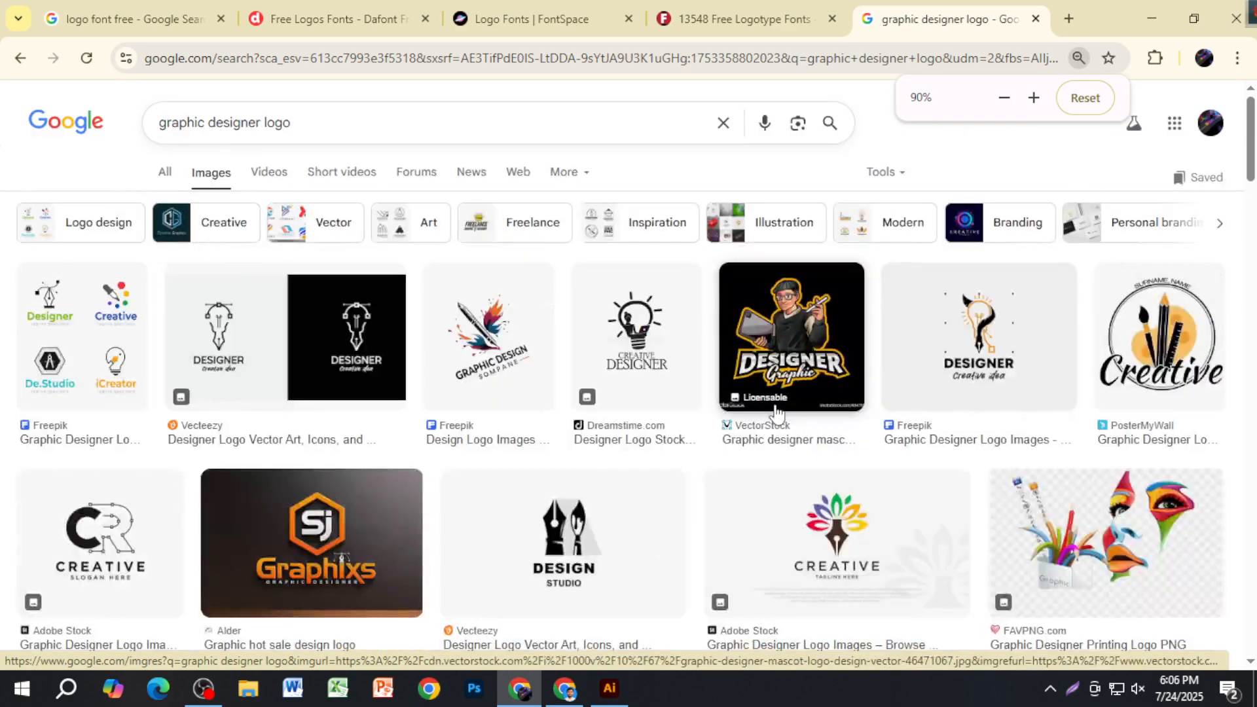
{"action": "key", "text": "ctrl+plus"}
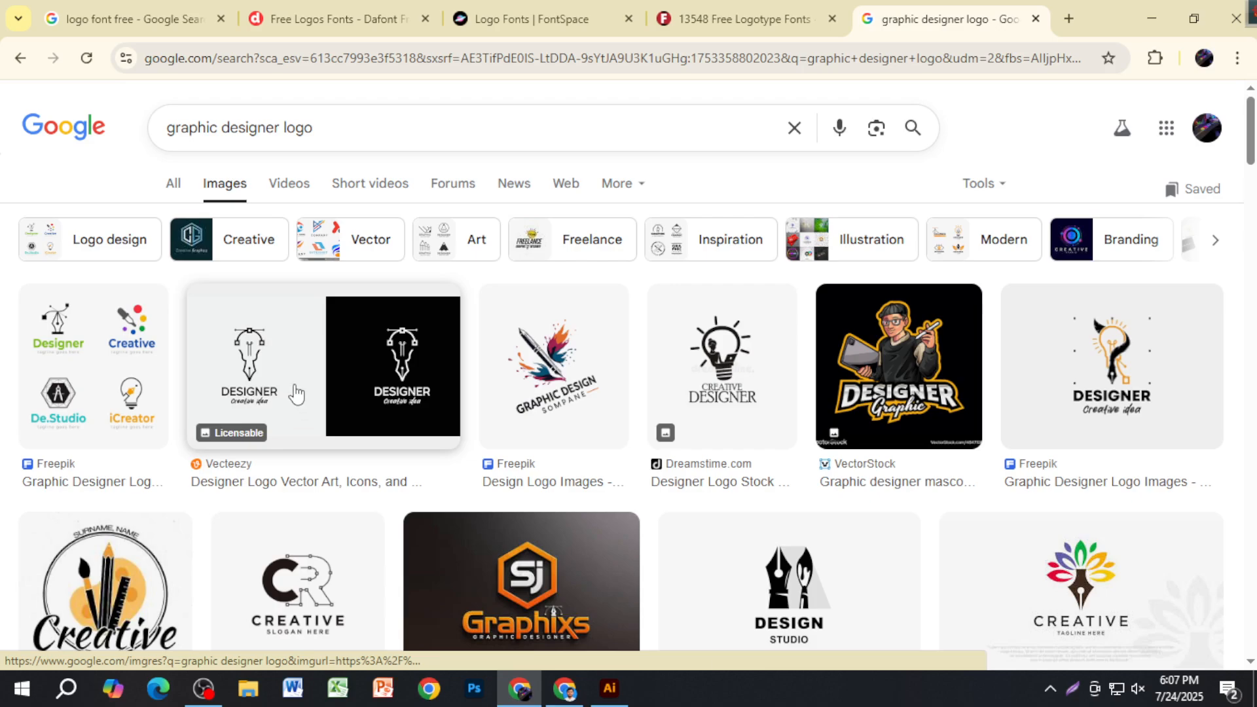
{"action": "scroll", "coordinate": [262, 468], "scroll_direction": "down", "scroll_amount": 1}
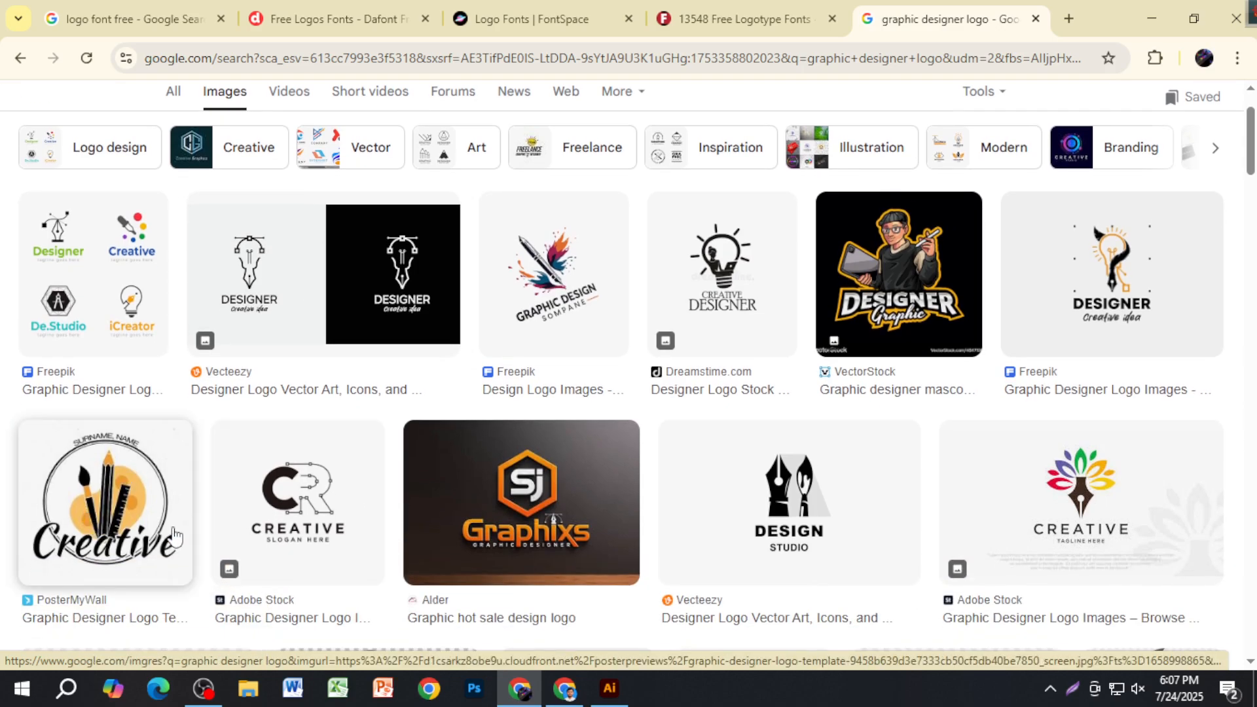
{"action": "scroll", "coordinate": [763, 445], "scroll_direction": "down", "scroll_amount": 1}
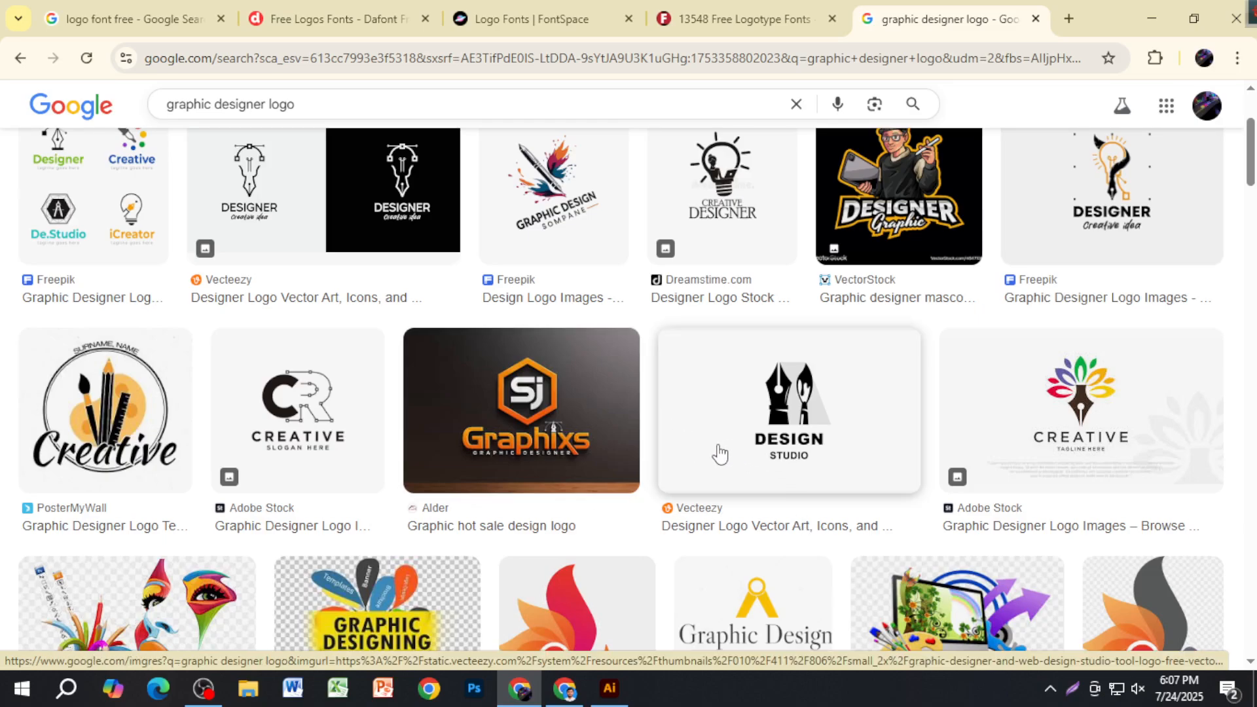
{"action": "left_click", "coordinate": [610, 688]}
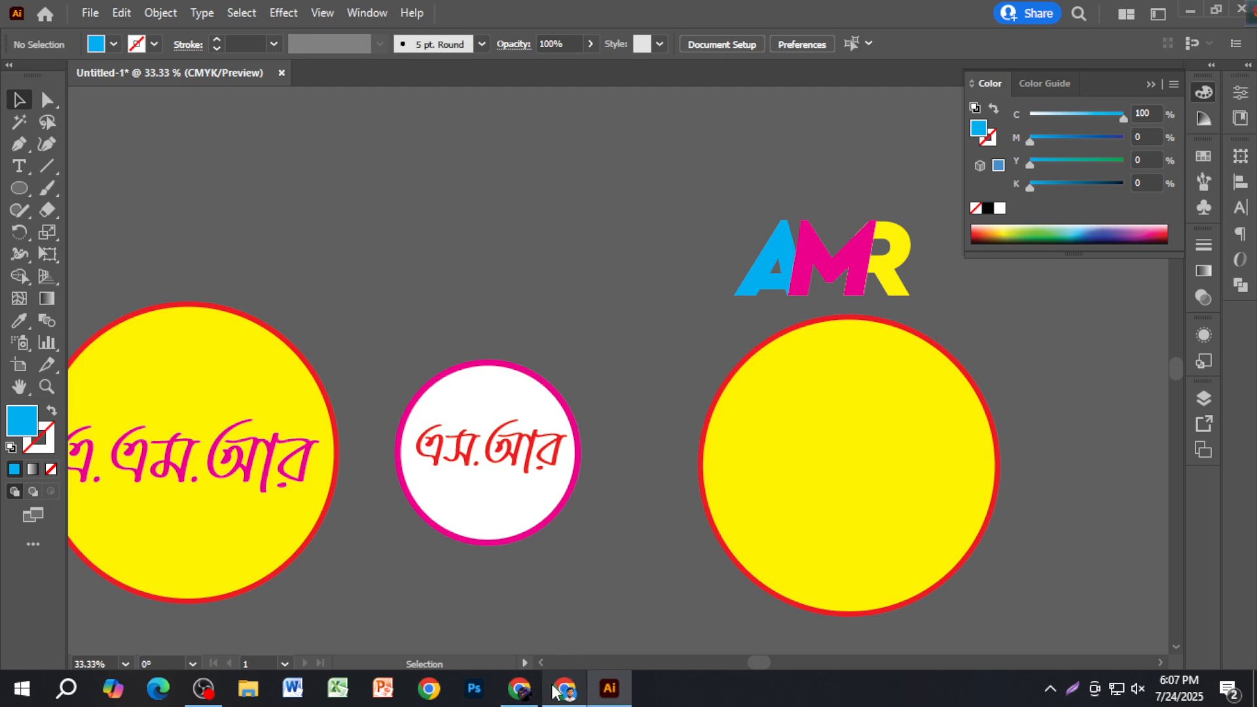
{"action": "mouse_move", "coordinate": [527, 696]}
{"action": "left_click", "coordinate": [532, 627]}
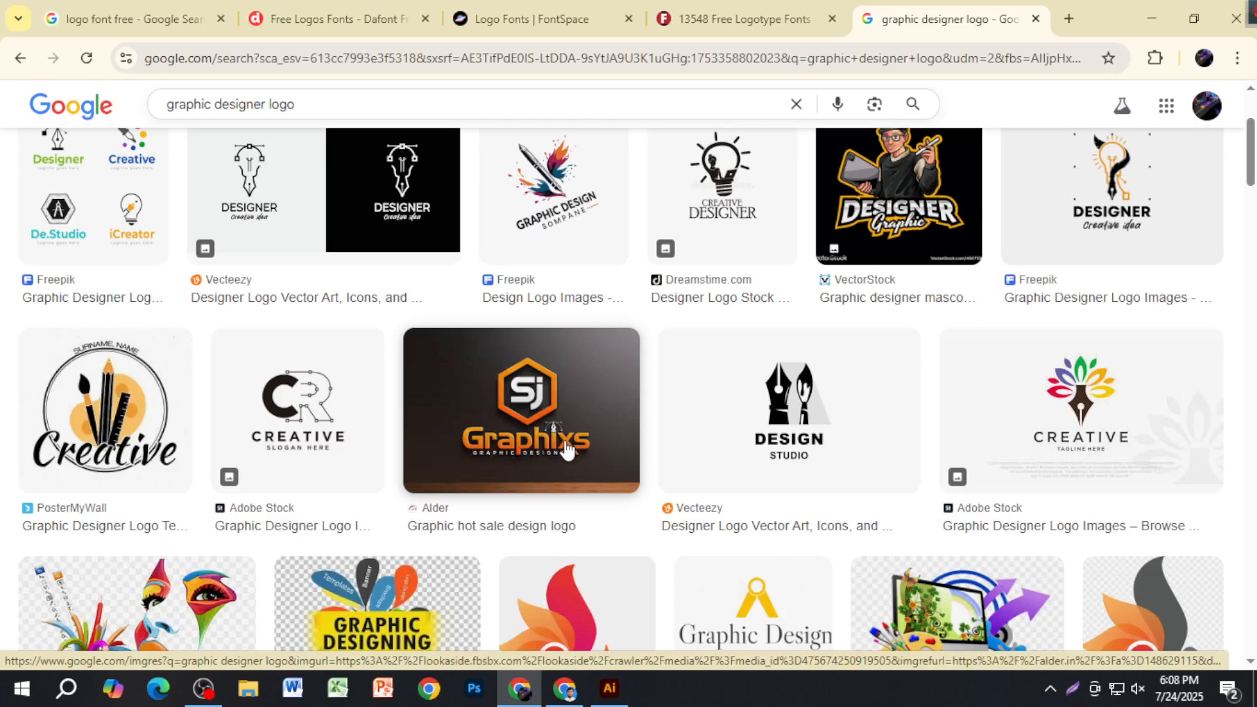
Look further through the graphic designer logo results for a simple black pen-nib icon with a curve and anchor points.
{"action": "scroll", "coordinate": [687, 596], "scroll_direction": "down", "scroll_amount": 5}
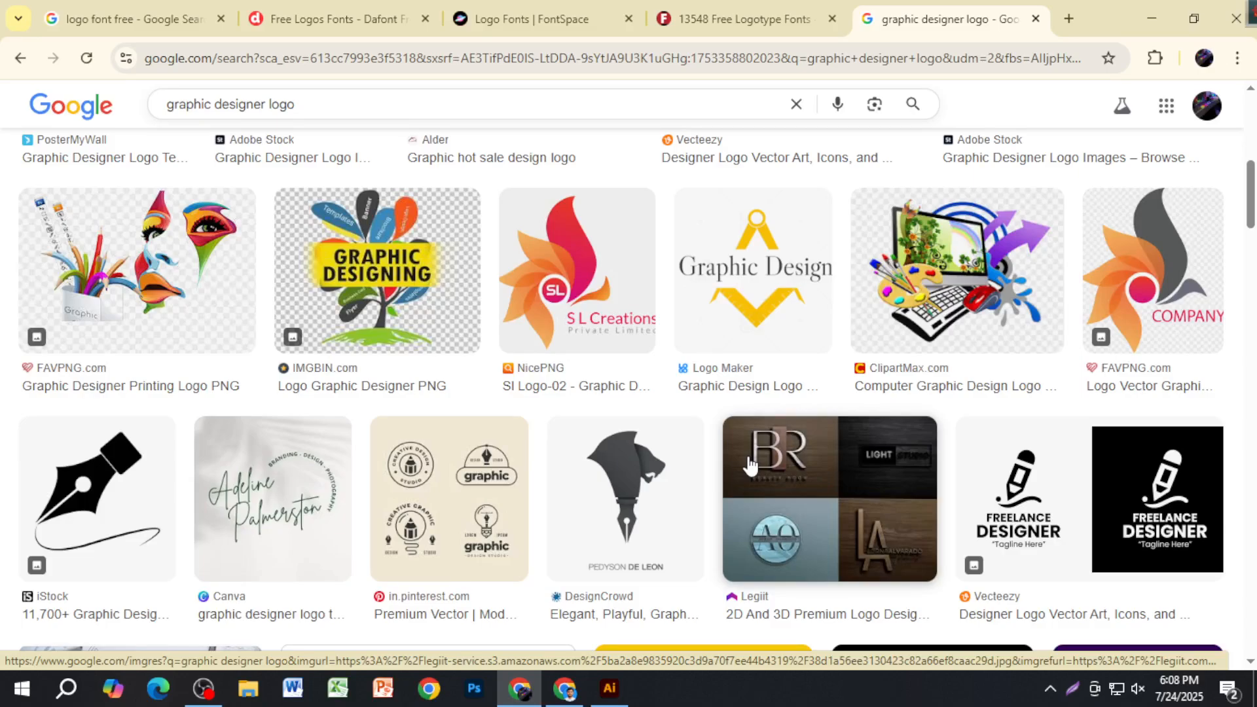
{"action": "scroll", "coordinate": [764, 579], "scroll_direction": "down", "scroll_amount": 1}
{"action": "scroll", "coordinate": [763, 577], "scroll_direction": "down", "scroll_amount": 3}
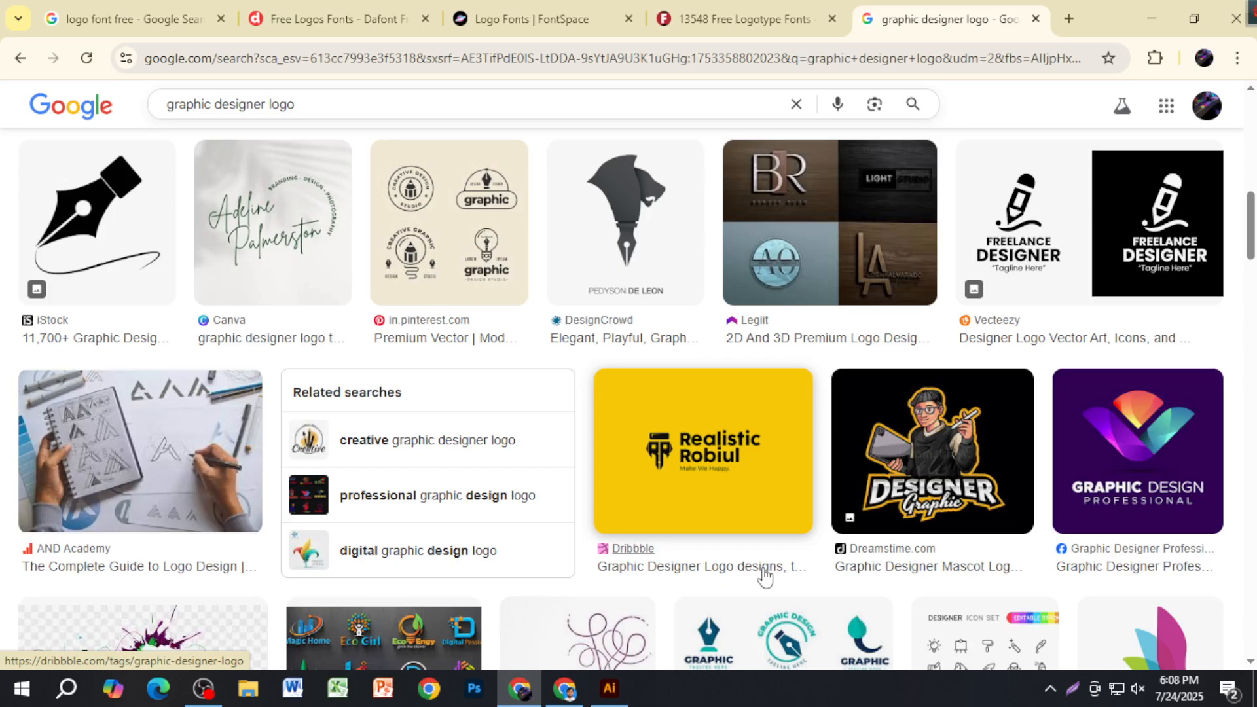
{"action": "scroll", "coordinate": [865, 564], "scroll_direction": "down", "scroll_amount": 4}
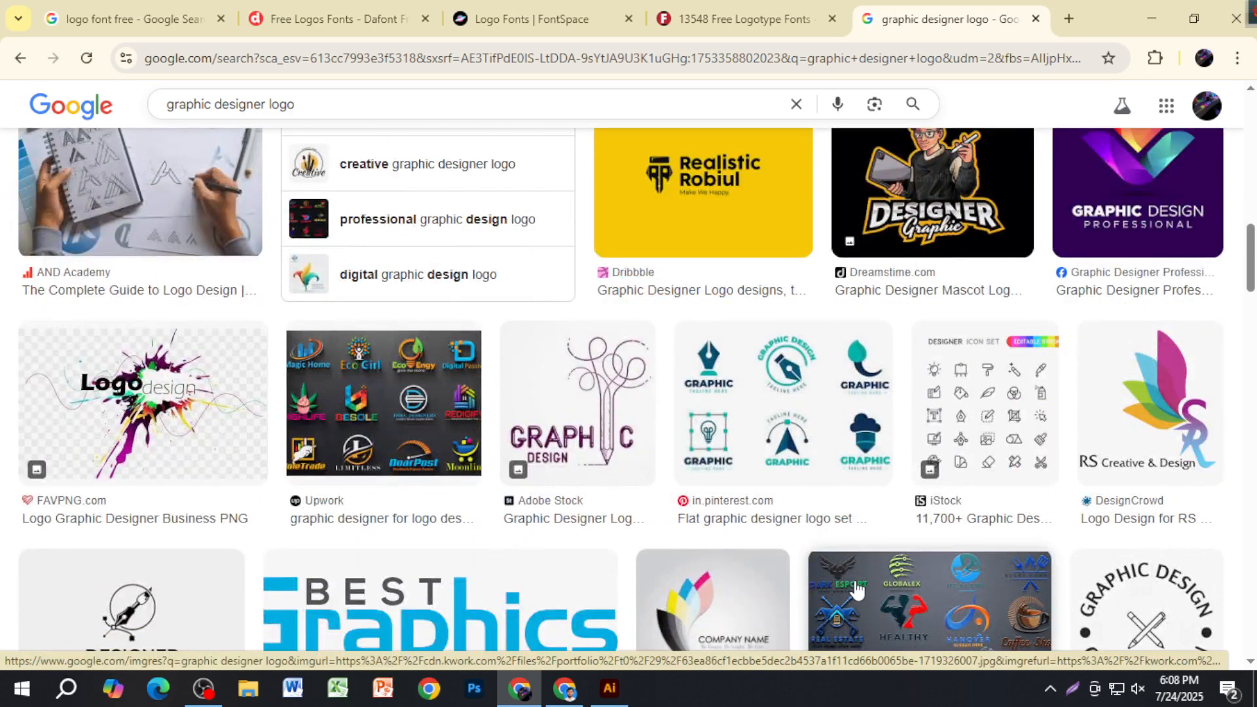
{"action": "scroll", "coordinate": [629, 534], "scroll_direction": "down", "scroll_amount": 4}
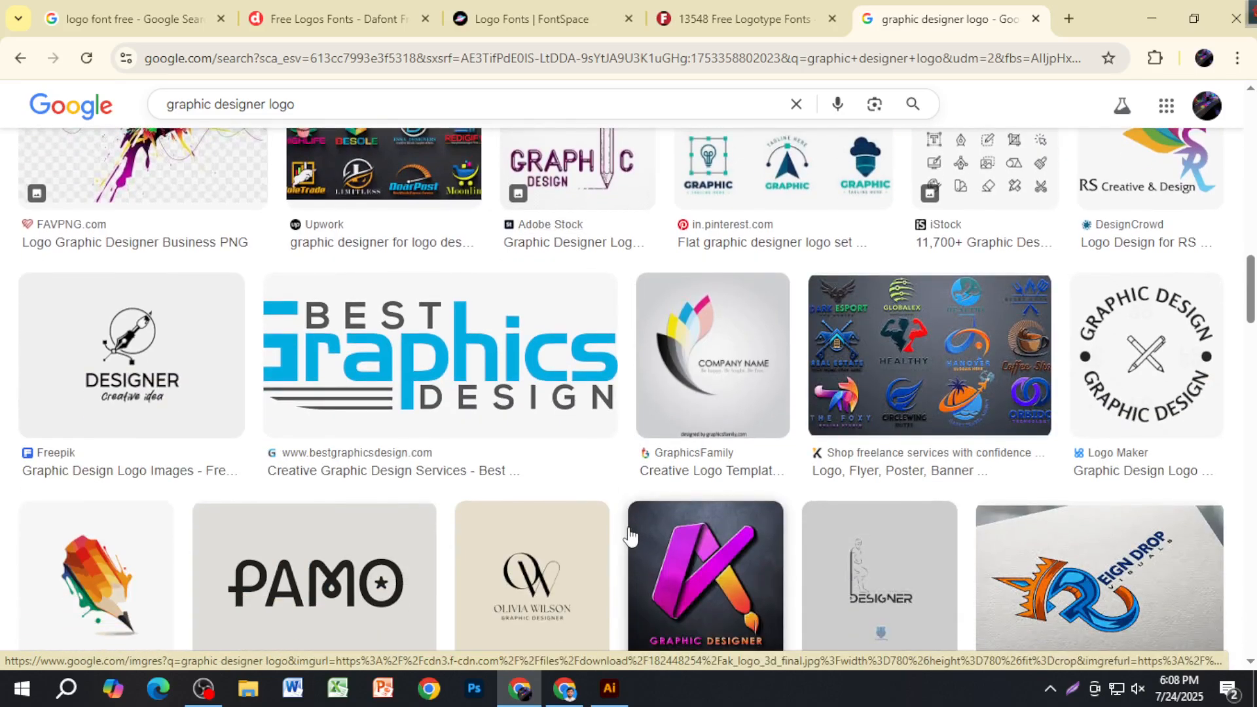
{"action": "scroll", "coordinate": [630, 536], "scroll_direction": "down", "scroll_amount": 3}
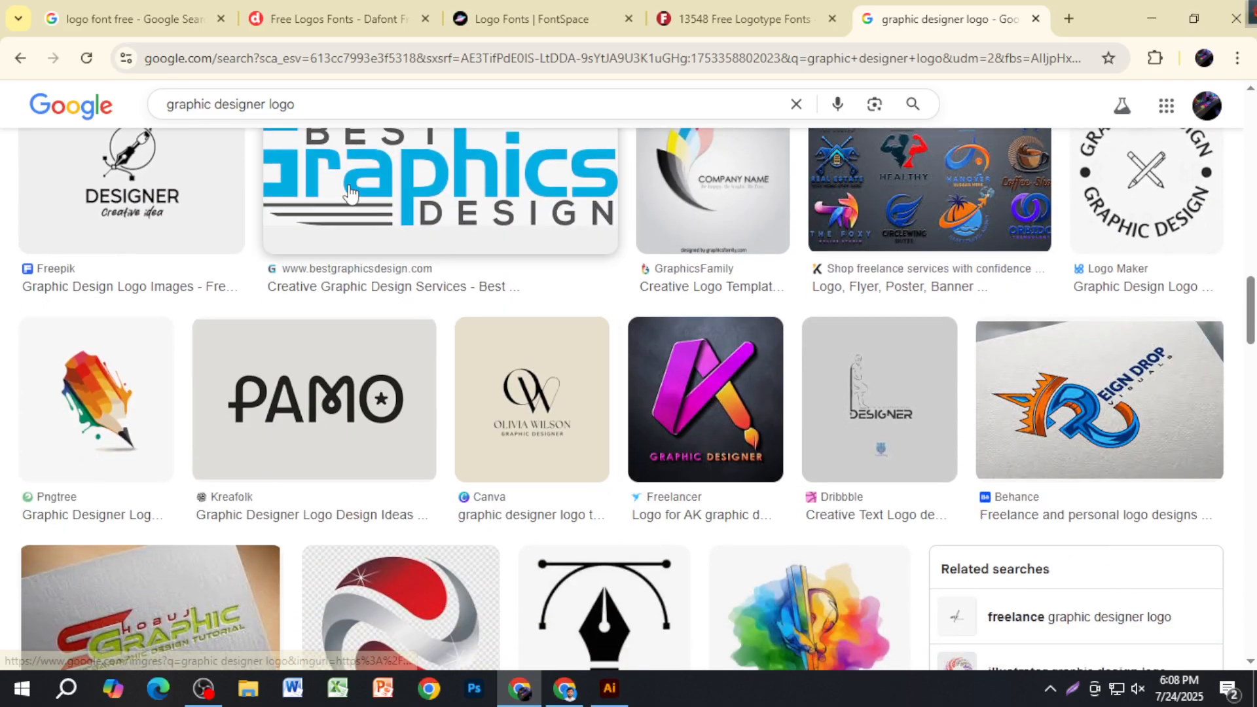
{"action": "scroll", "coordinate": [410, 341], "scroll_direction": "down", "scroll_amount": 7}
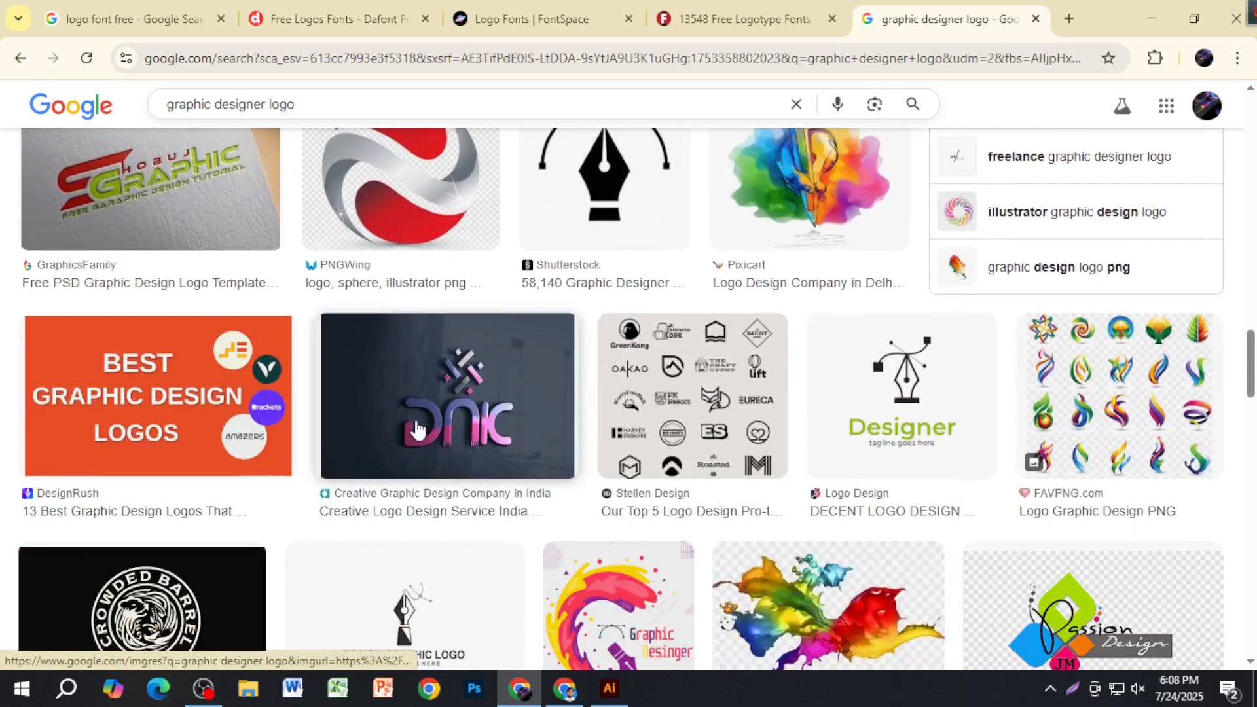
{"action": "scroll", "coordinate": [418, 429], "scroll_direction": "down", "scroll_amount": 6}
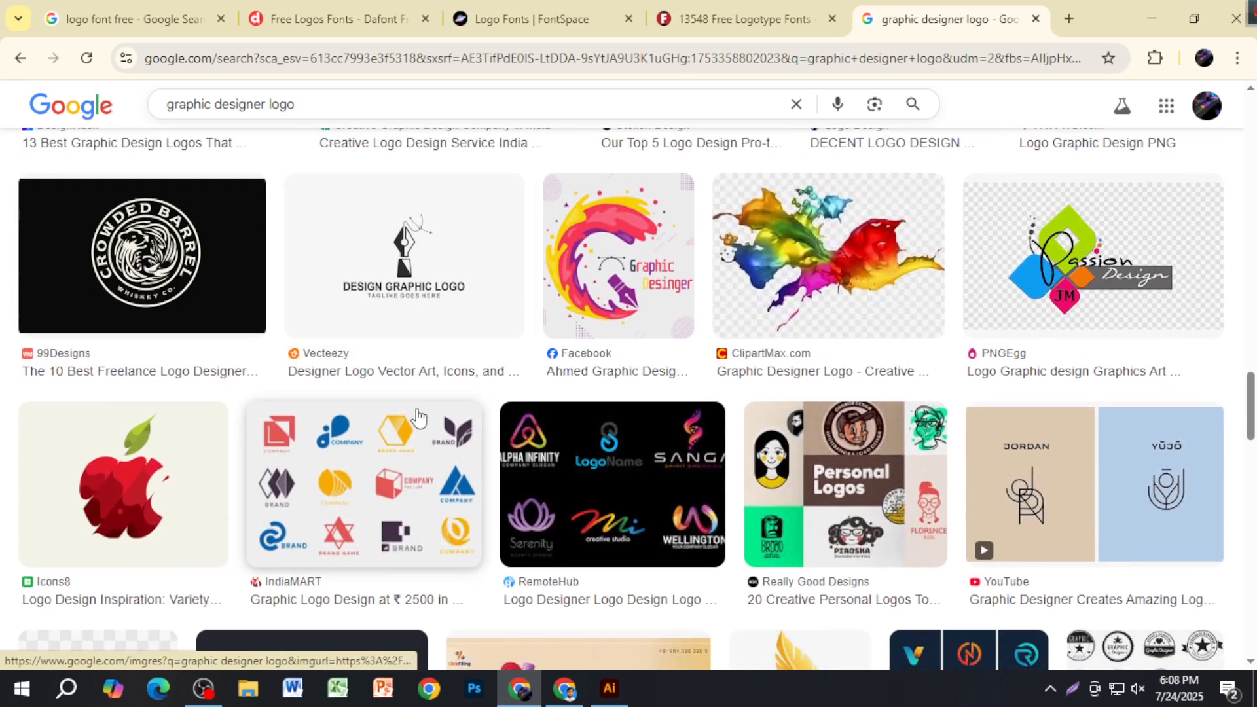
{"action": "scroll", "coordinate": [419, 417], "scroll_direction": "down", "scroll_amount": 7}
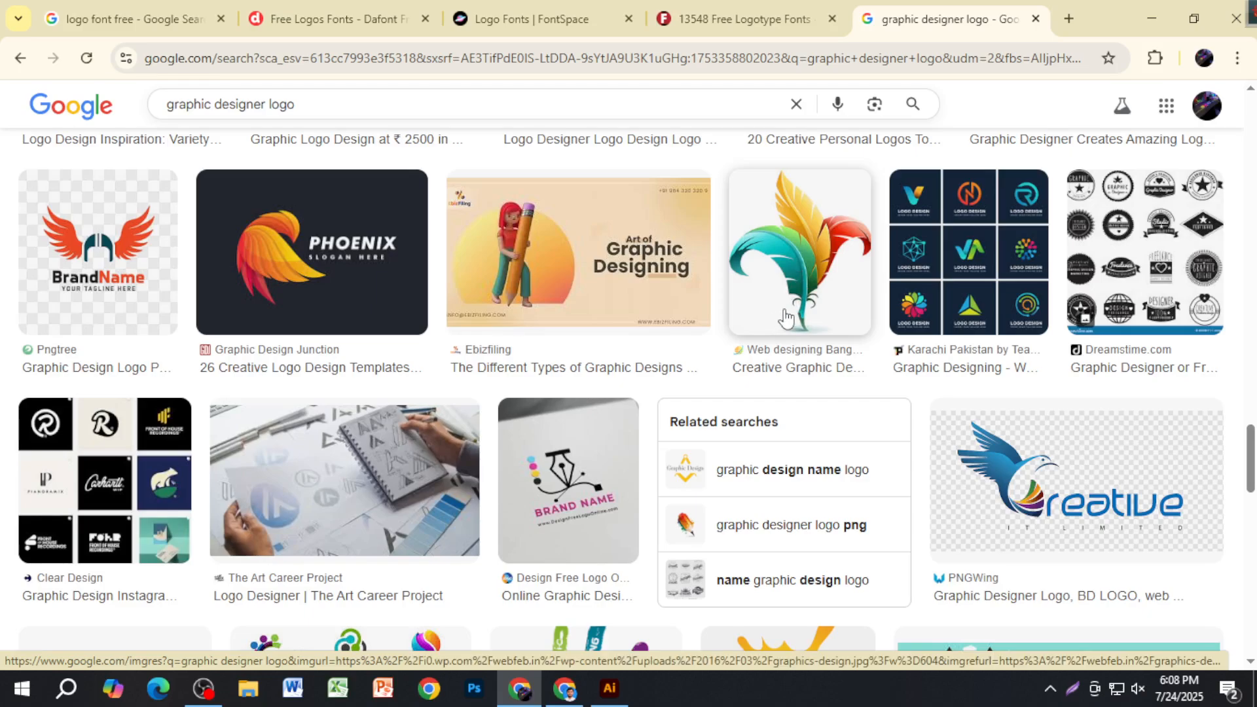
{"action": "scroll", "coordinate": [799, 327], "scroll_direction": "down", "scroll_amount": 4}
{"action": "scroll", "coordinate": [713, 408], "scroll_direction": "down", "scroll_amount": 1}
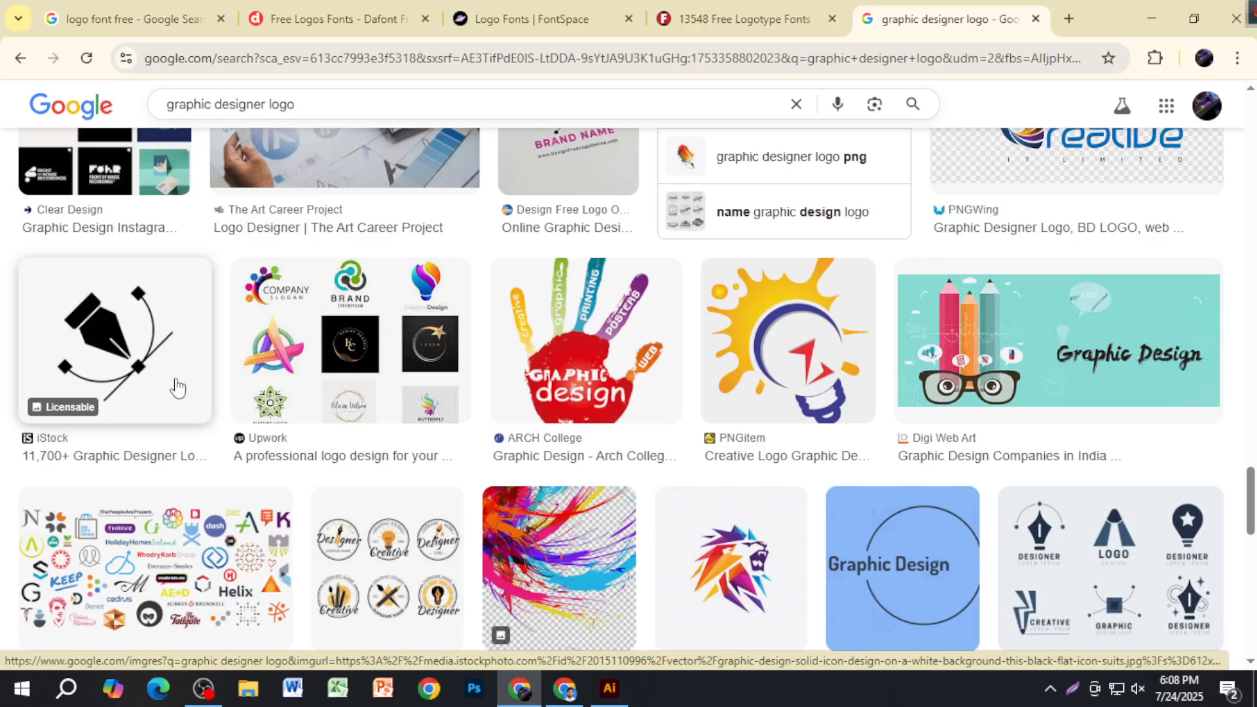
{"action": "scroll", "coordinate": [488, 480], "scroll_direction": "down", "scroll_amount": 8}
{"action": "scroll", "coordinate": [488, 480], "scroll_direction": "up", "scroll_amount": 10}
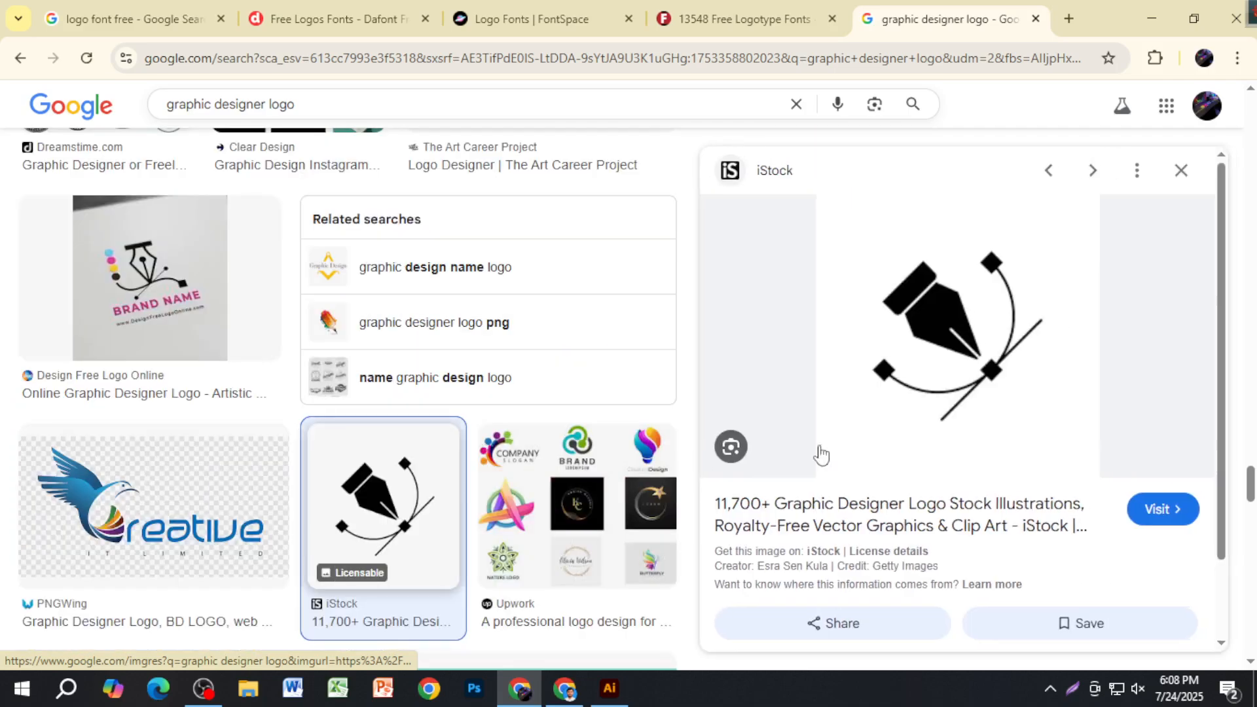
Copy the iStock pen-nib and anchor-curve image and paste it into the Illustrator document.
{"action": "right_click", "coordinate": [932, 248]}
{"action": "left_click", "coordinate": [1040, 553]}
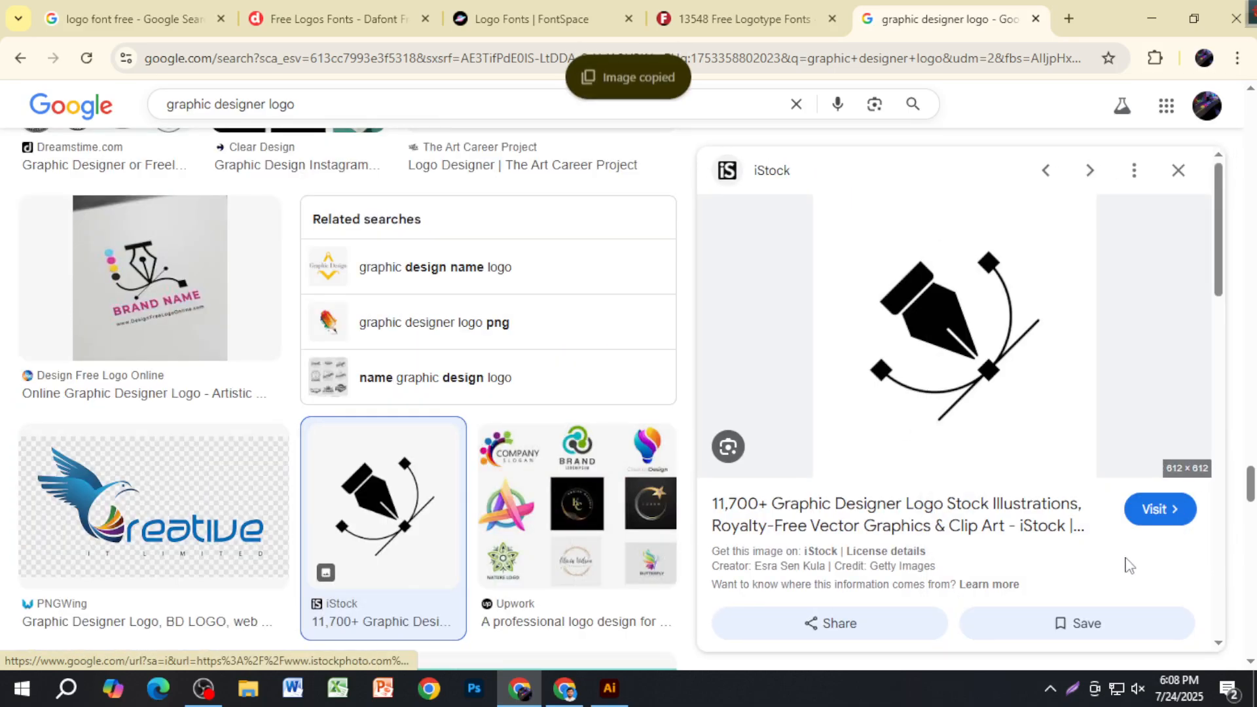
{"action": "left_click", "coordinate": [609, 687]}
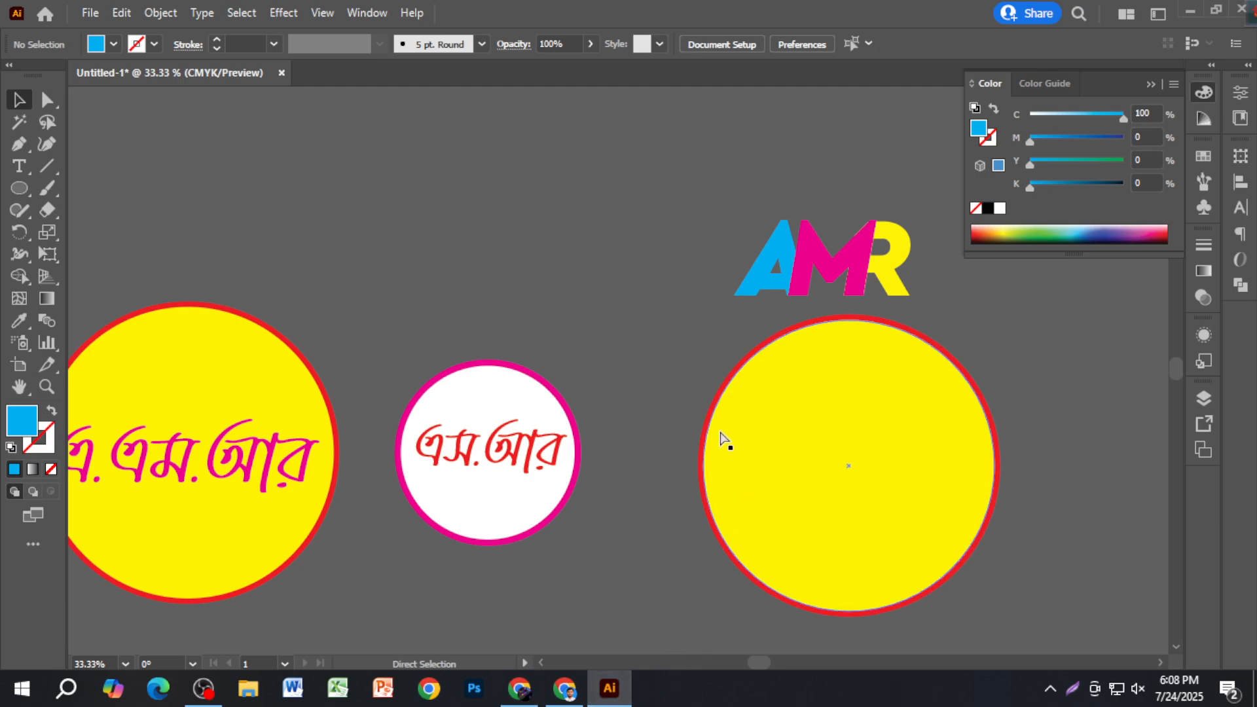
{"action": "key", "text": "ctrl+v"}
Place the pasted pen image above the white circular badge, to the left of the AMR lettering, rotated so the nib points straight up.
{"action": "left_click_drag", "start_coordinate": [664, 480], "coordinate": [619, 315]}
{"action": "scroll", "coordinate": [618, 332], "scroll_direction": "up", "scroll_amount": 3}
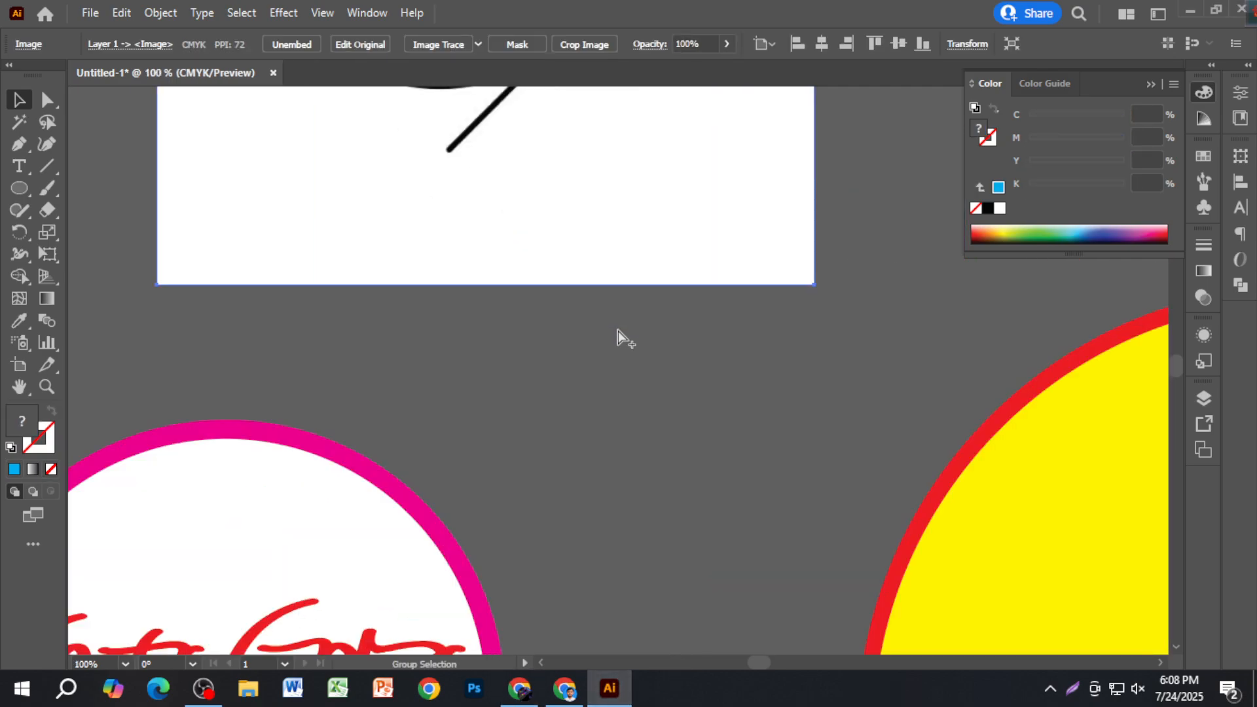
{"action": "scroll", "coordinate": [619, 336], "scroll_direction": "down", "scroll_amount": 2}
{"action": "scroll", "coordinate": [619, 336], "scroll_direction": "up", "scroll_amount": 3}
{"action": "scroll", "coordinate": [666, 439], "scroll_direction": "down", "scroll_amount": 1}
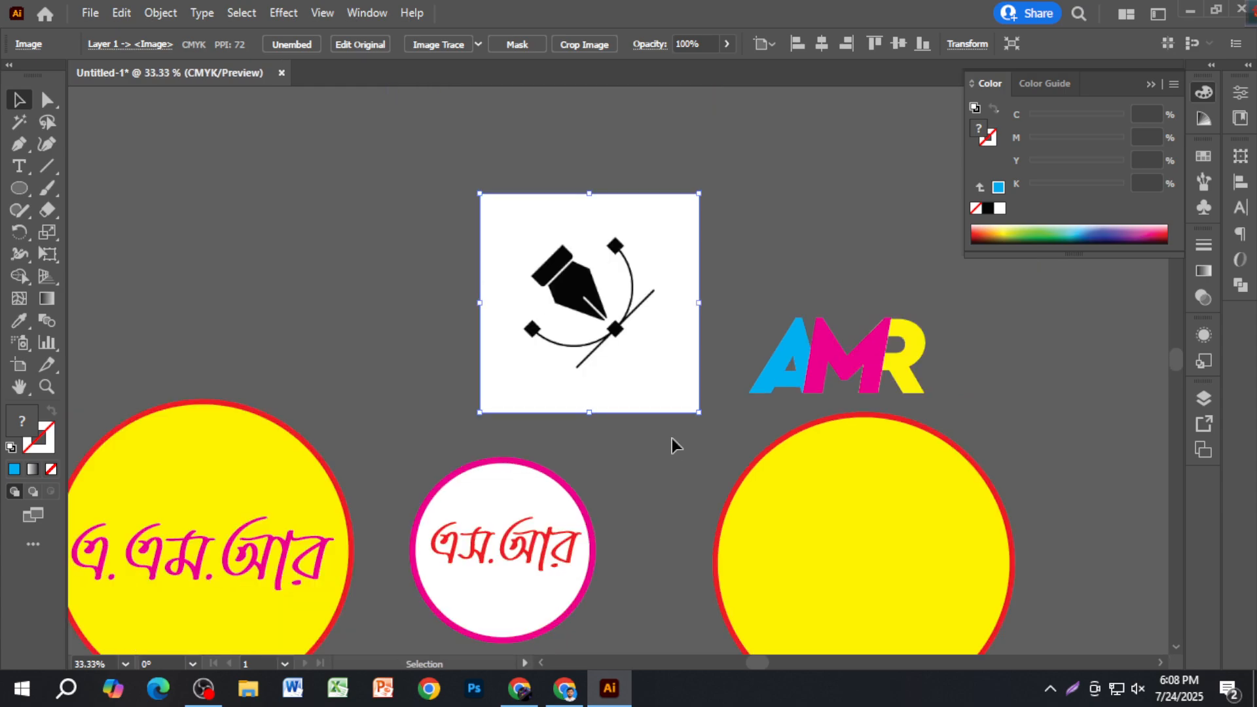
{"action": "left_click_drag", "start_coordinate": [710, 422], "coordinate": [586, 148]}
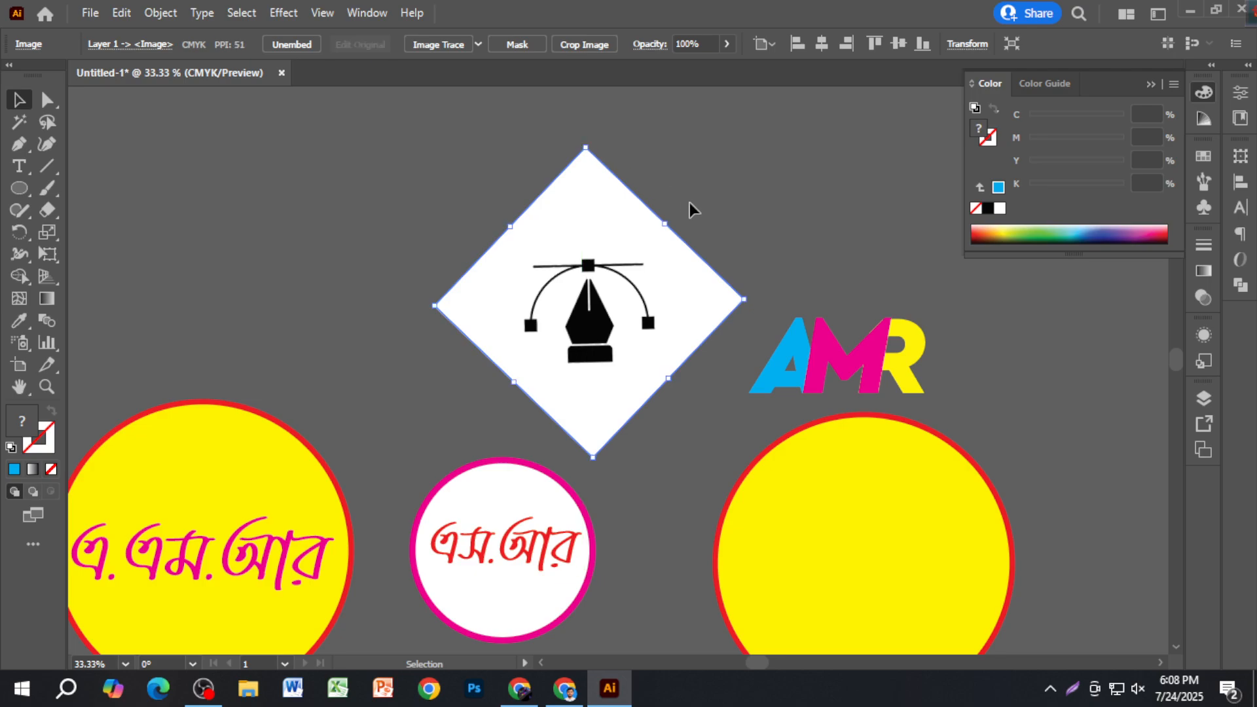
{"action": "left_click", "coordinate": [682, 210]}
{"action": "scroll", "coordinate": [598, 342], "scroll_direction": "up", "scroll_amount": 1}
{"action": "scroll", "coordinate": [598, 341], "scroll_direction": "up", "scroll_amount": 3}
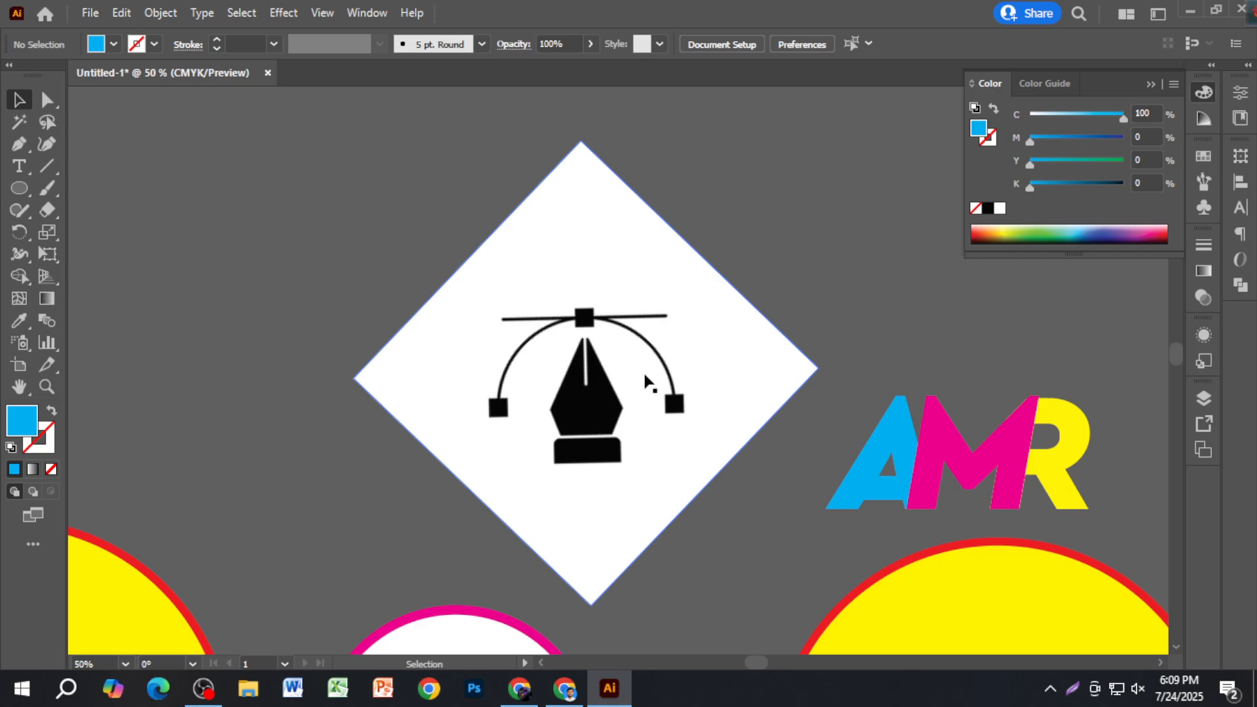
{"action": "left_click_drag", "start_coordinate": [734, 396], "coordinate": [705, 399]}
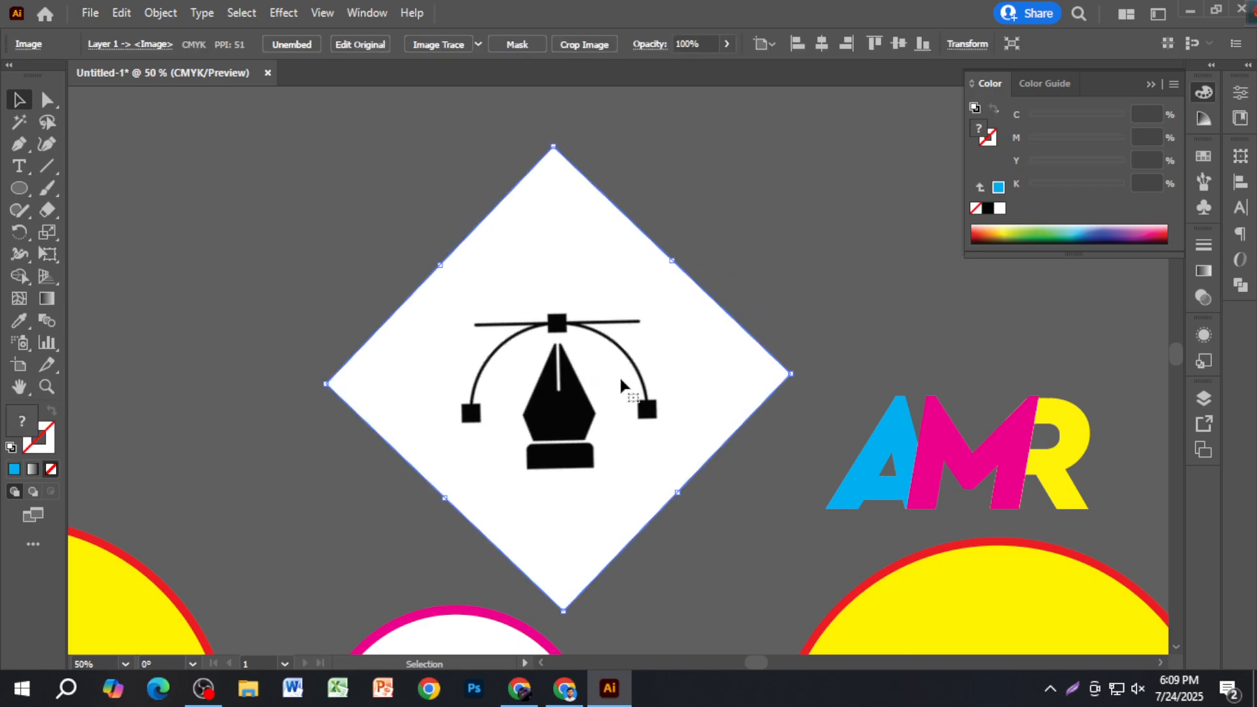
{"action": "mouse_move", "coordinate": [718, 381]}
{"action": "left_mouse_down"}
{"action": "mouse_move", "coordinate": [682, 358]}
{"action": "mouse_move", "coordinate": [635, 361]}
{"action": "mouse_move", "coordinate": [701, 367]}
{"action": "left_mouse_up"}
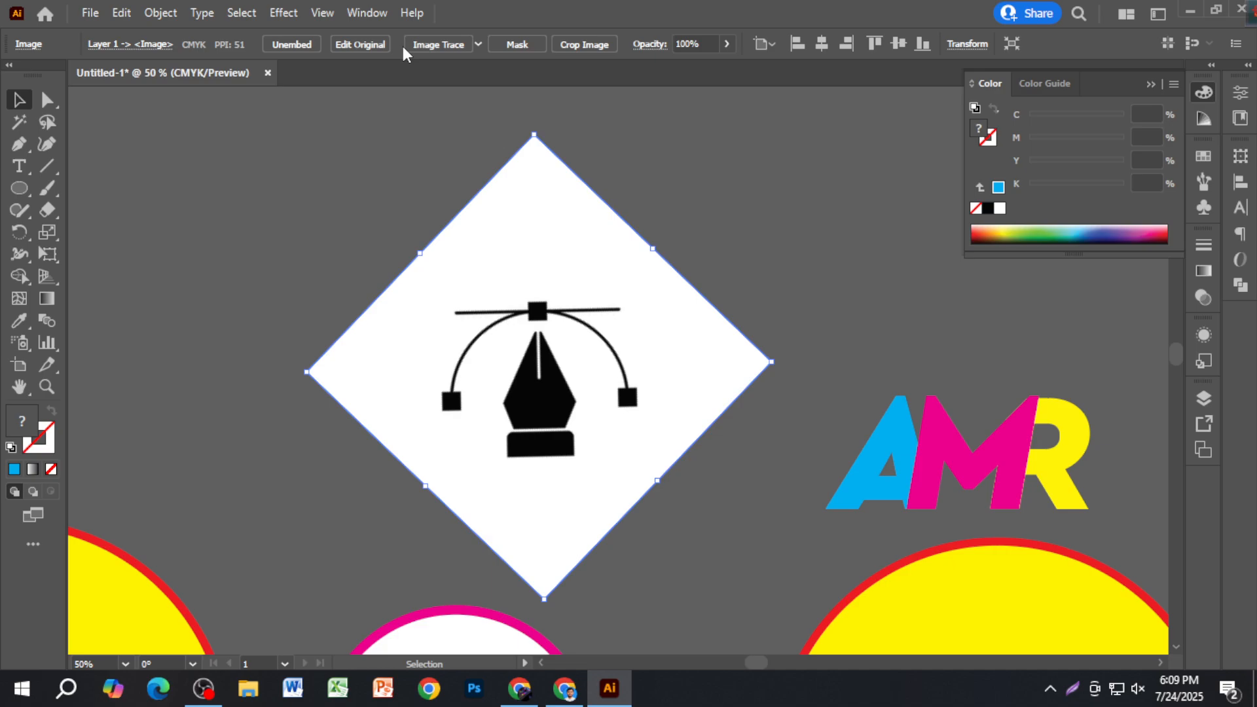
Vectorize the pen image with the default Image Trace preset, expanding and ungrouping the result.
{"action": "left_click", "coordinate": [457, 47]}
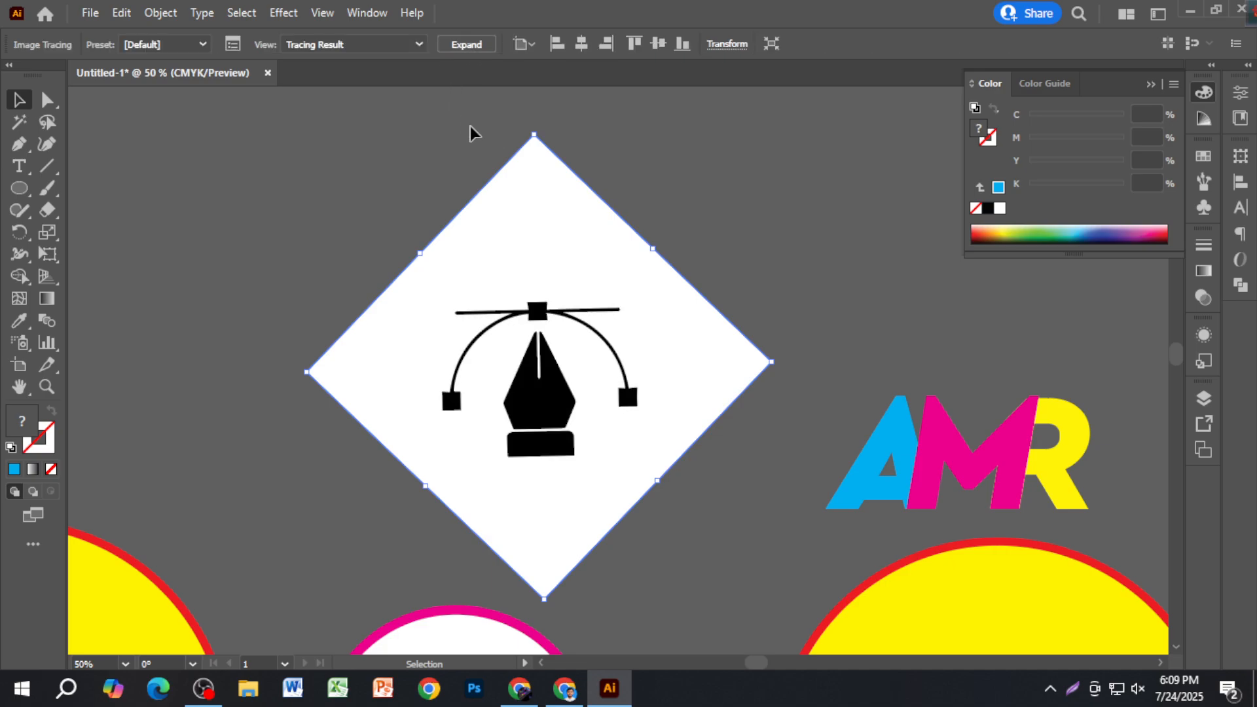
{"action": "left_click", "coordinate": [466, 44]}
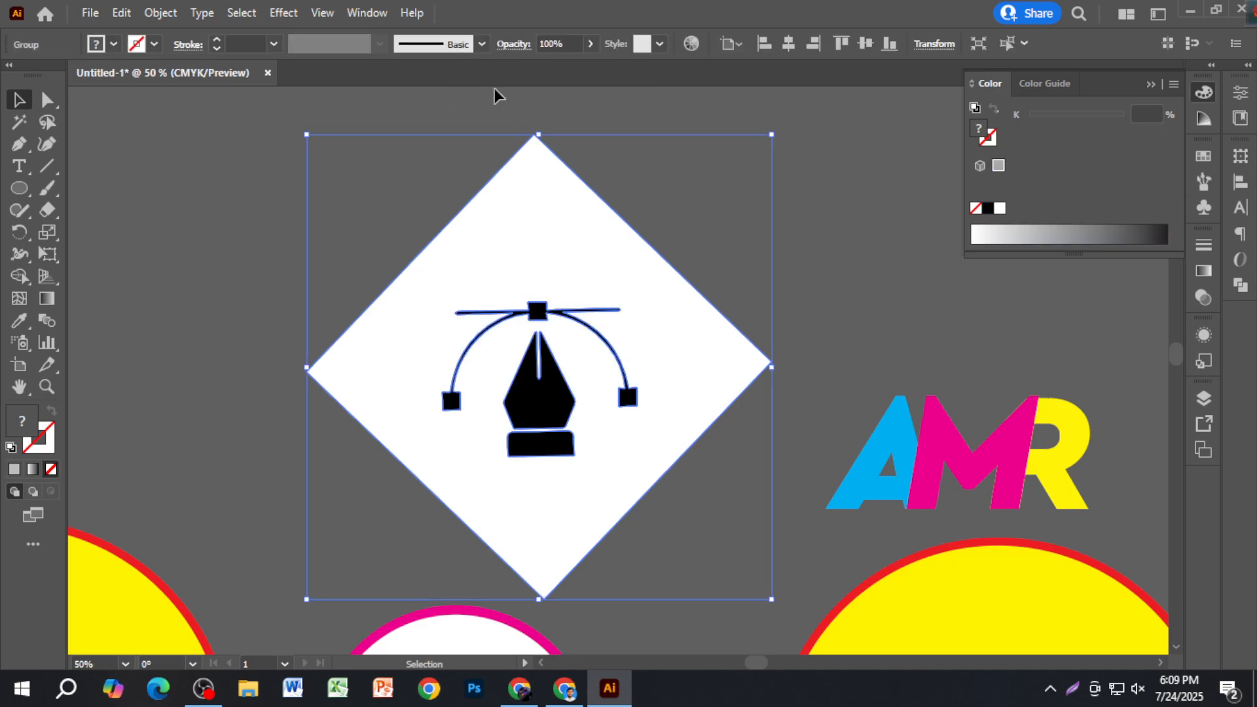
{"action": "right_click", "coordinate": [572, 220]}
{"action": "left_click", "coordinate": [669, 369]}
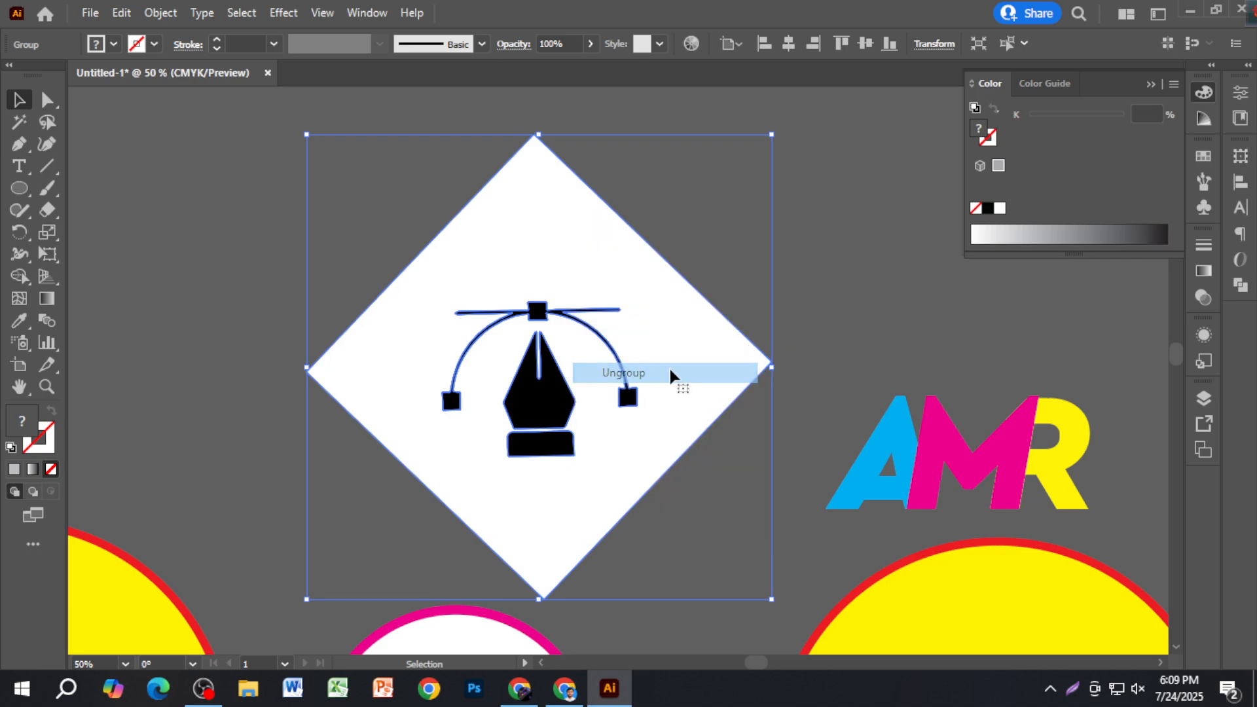
Delete the white diamond-shaped background behind the traced pen icon.
{"action": "left_click", "coordinate": [763, 237]}
{"action": "left_click", "coordinate": [600, 258]}
{"action": "key", "text": "Delete"}
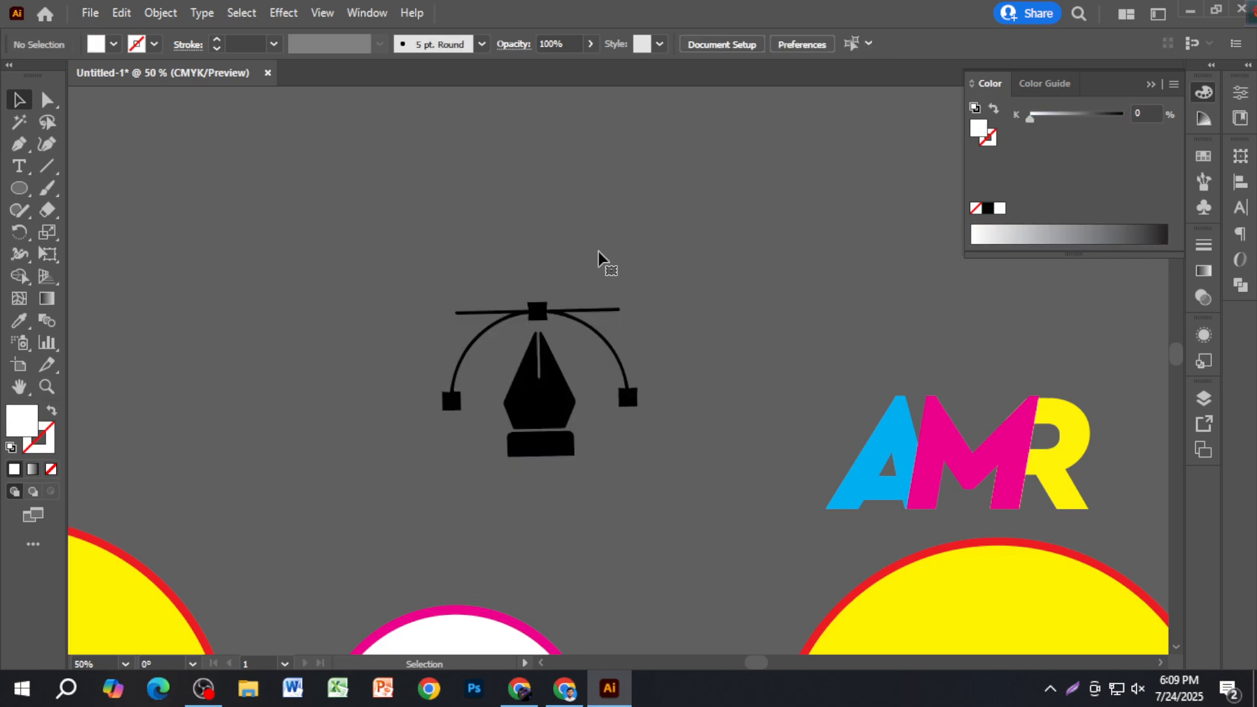
Group all the traced pen icon pieces and move the group onto the M of the AMR lettering.
{"action": "left_click_drag", "start_coordinate": [353, 284], "coordinate": [695, 481]}
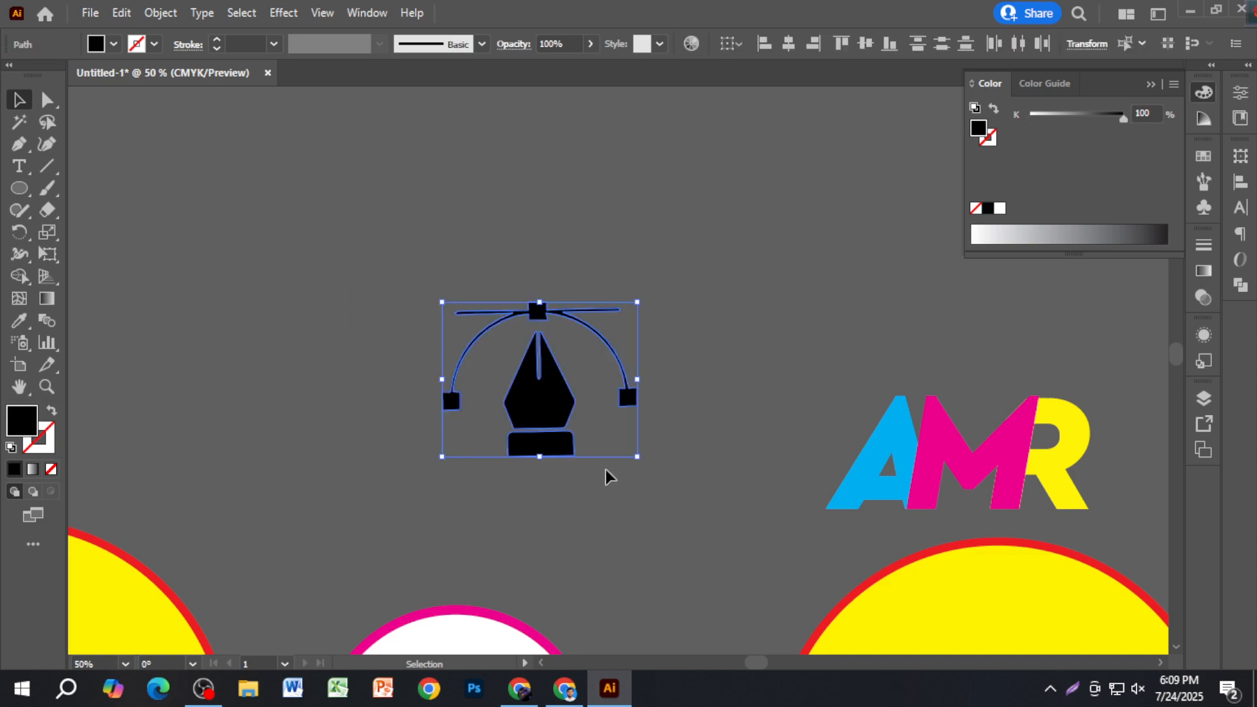
{"action": "scroll", "coordinate": [607, 470], "scroll_direction": "down", "scroll_amount": 2}
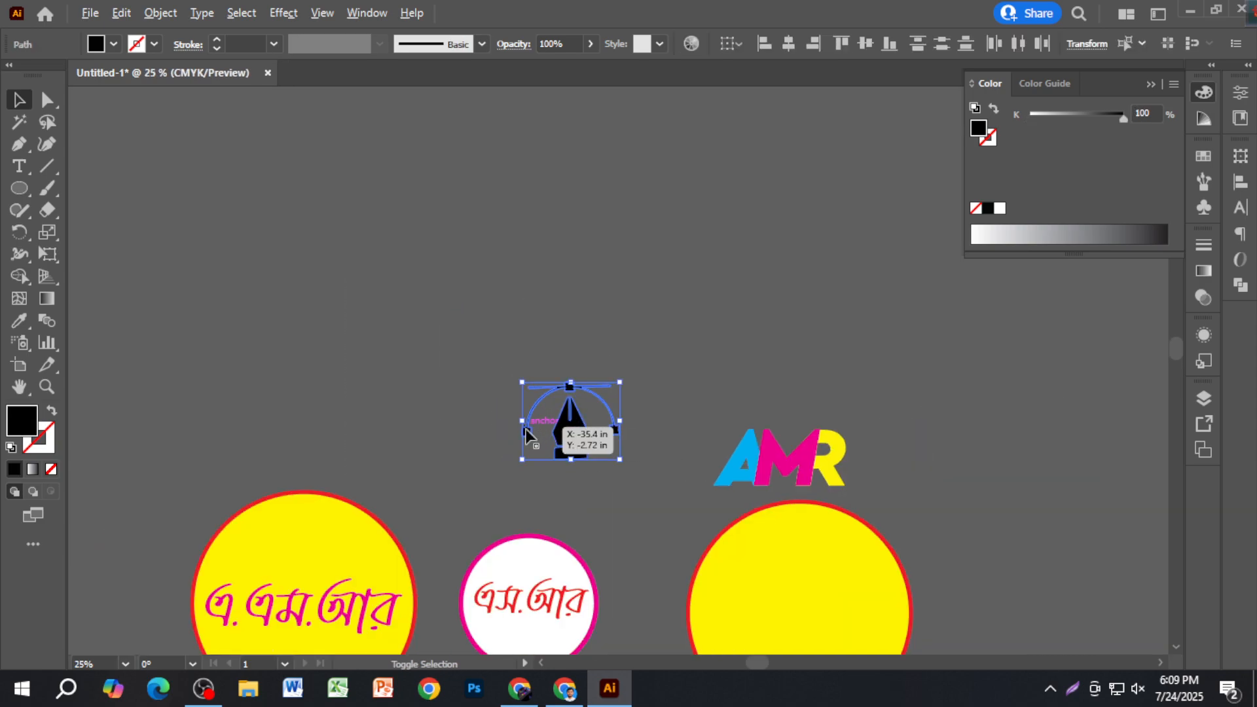
{"action": "key", "text": "ctrl+g"}
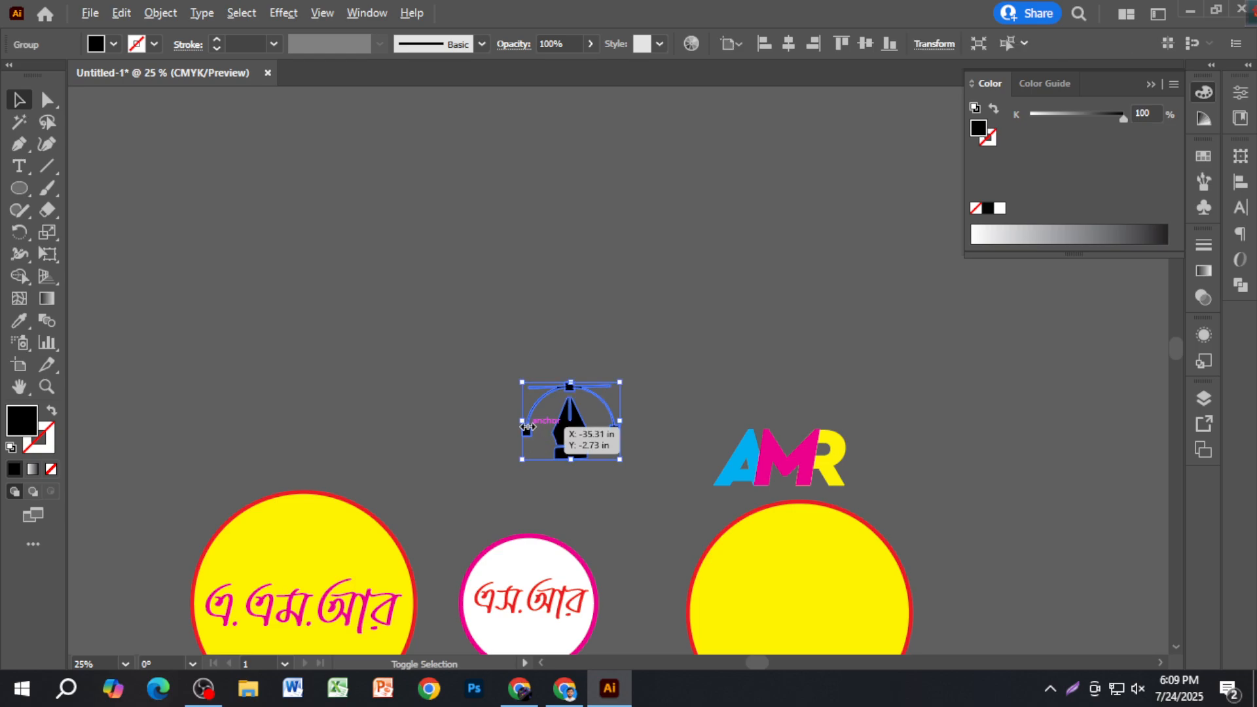
{"action": "left_click_drag", "start_coordinate": [567, 429], "coordinate": [642, 388]}
Switch the colour sliders to CMYK and fill the grouped pen icon with white.
{"action": "scroll", "coordinate": [790, 445], "scroll_direction": "up", "scroll_amount": 3}
{"action": "scroll", "coordinate": [705, 372], "scroll_direction": "up", "scroll_amount": 1}
{"action": "scroll", "coordinate": [637, 380], "scroll_direction": "up", "scroll_amount": 2}
{"action": "scroll", "coordinate": [637, 380], "scroll_direction": "down", "scroll_amount": 2}
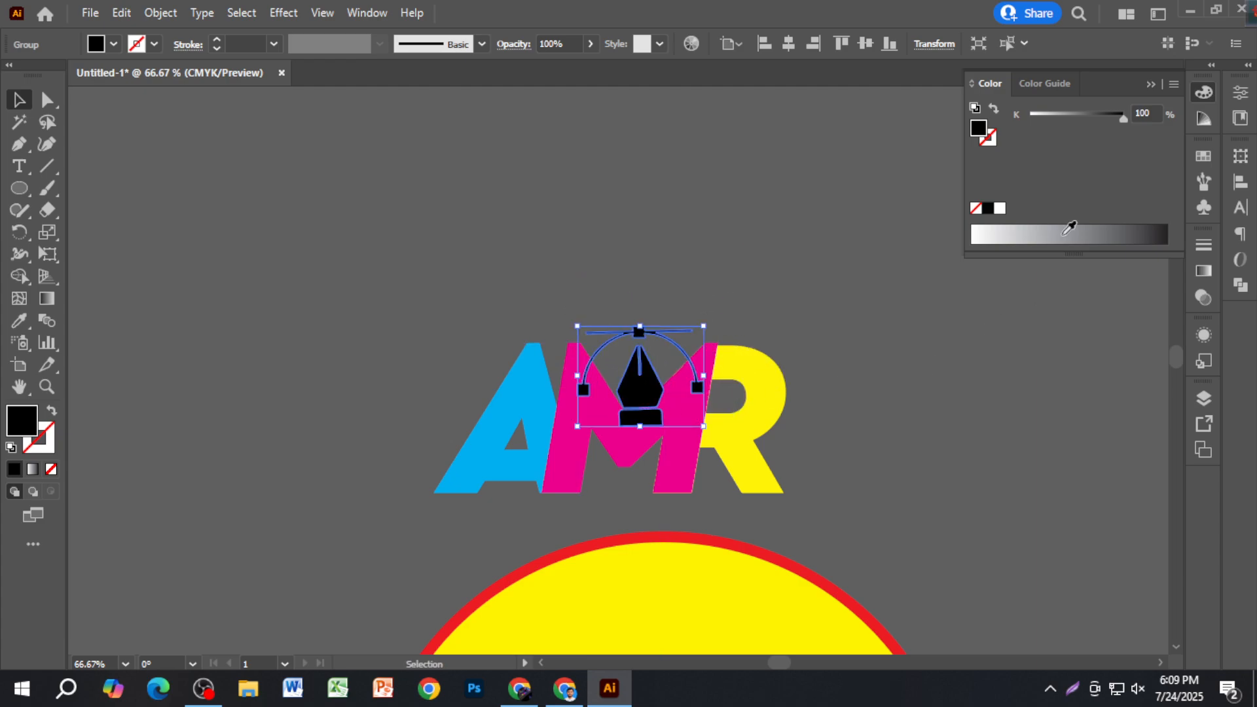
{"action": "left_click", "coordinate": [1175, 84]}
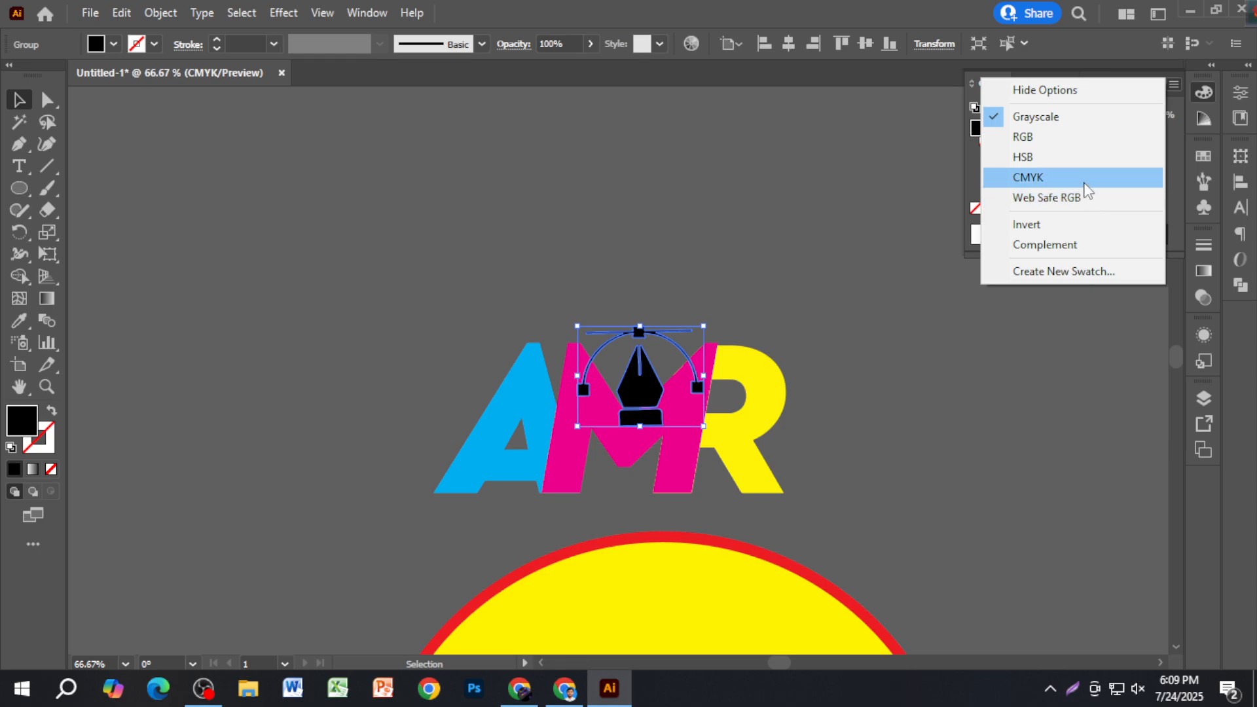
{"action": "left_click", "coordinate": [1088, 178]}
{"action": "left_click", "coordinate": [1000, 208]}
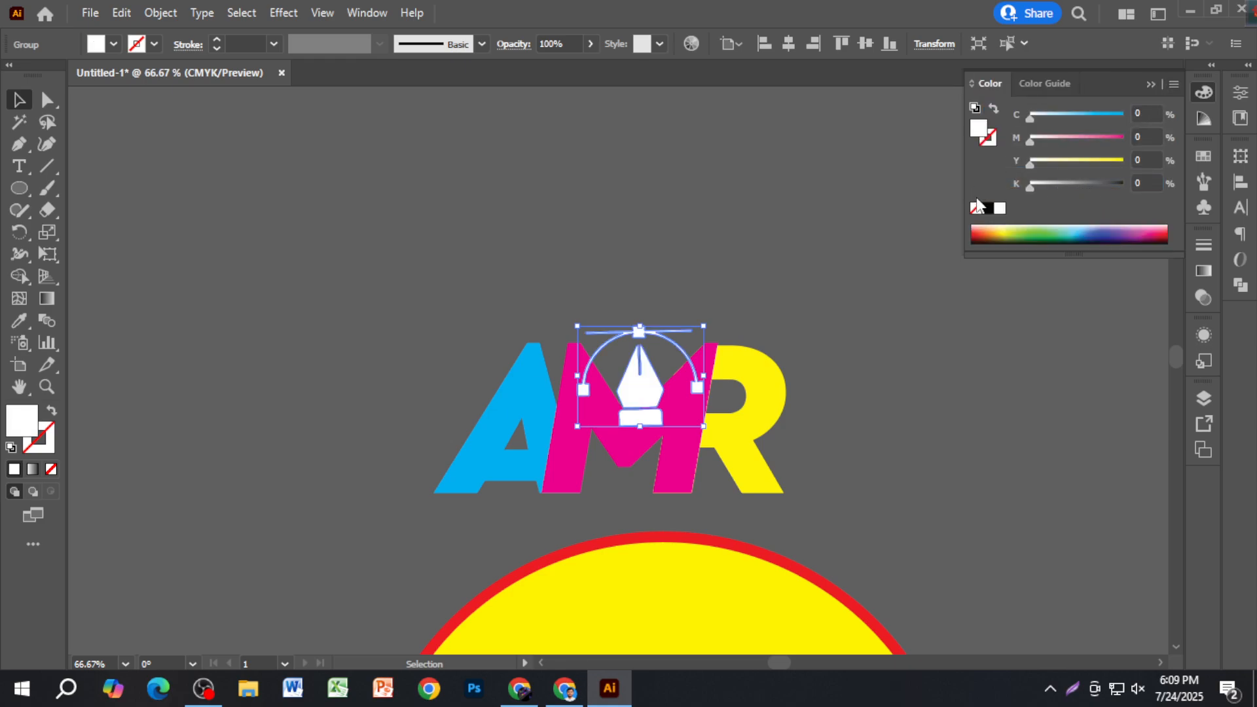
{"action": "left_click", "coordinate": [902, 402]}
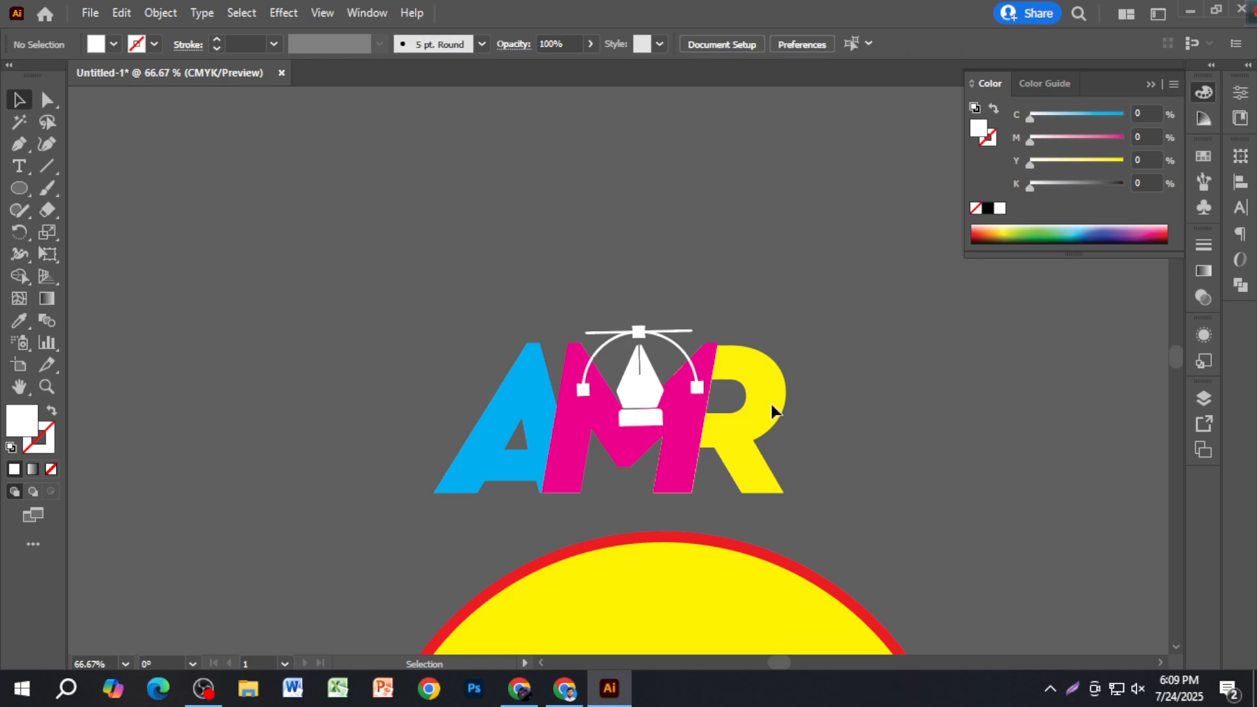
Place the white pen icon behind the letters, between the tops of the A and M, and tilt it counterclockwise.
{"action": "left_click", "coordinate": [645, 402]}
{"action": "left_click_drag", "start_coordinate": [645, 402], "coordinate": [558, 345]}
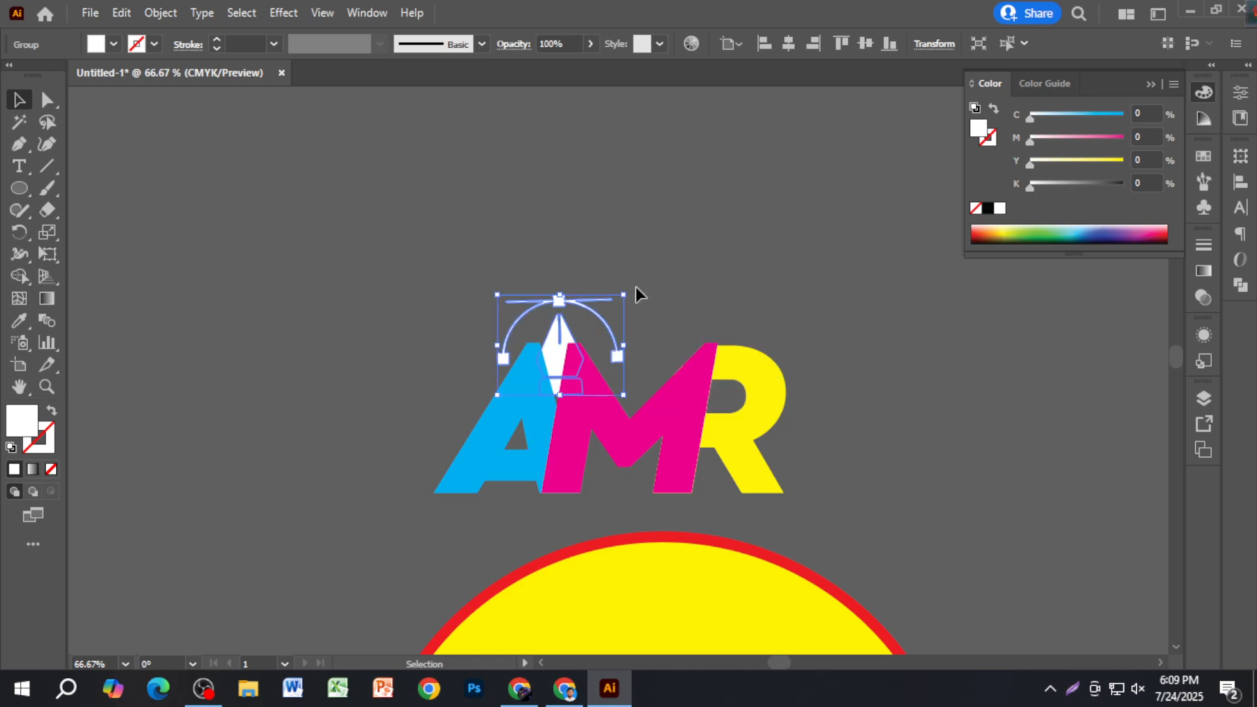
{"action": "left_click_drag", "start_coordinate": [629, 287], "coordinate": [603, 275]}
{"action": "mouse_move", "coordinate": [556, 328]}
{"action": "left_mouse_down"}
{"action": "mouse_move", "coordinate": [539, 321]}
{"action": "mouse_move", "coordinate": [539, 333]}
{"action": "mouse_move", "coordinate": [550, 325]}
{"action": "left_mouse_up"}
{"action": "left_click", "coordinate": [678, 366]}
{"action": "left_click", "coordinate": [643, 269]}
Reduce the pen icon's tilt to about 7° and nudge it slightly right to centre it between the A and M.
{"action": "scroll", "coordinate": [485, 344], "scroll_direction": "up", "scroll_amount": 4}
{"action": "scroll", "coordinate": [612, 357], "scroll_direction": "down", "scroll_amount": 3}
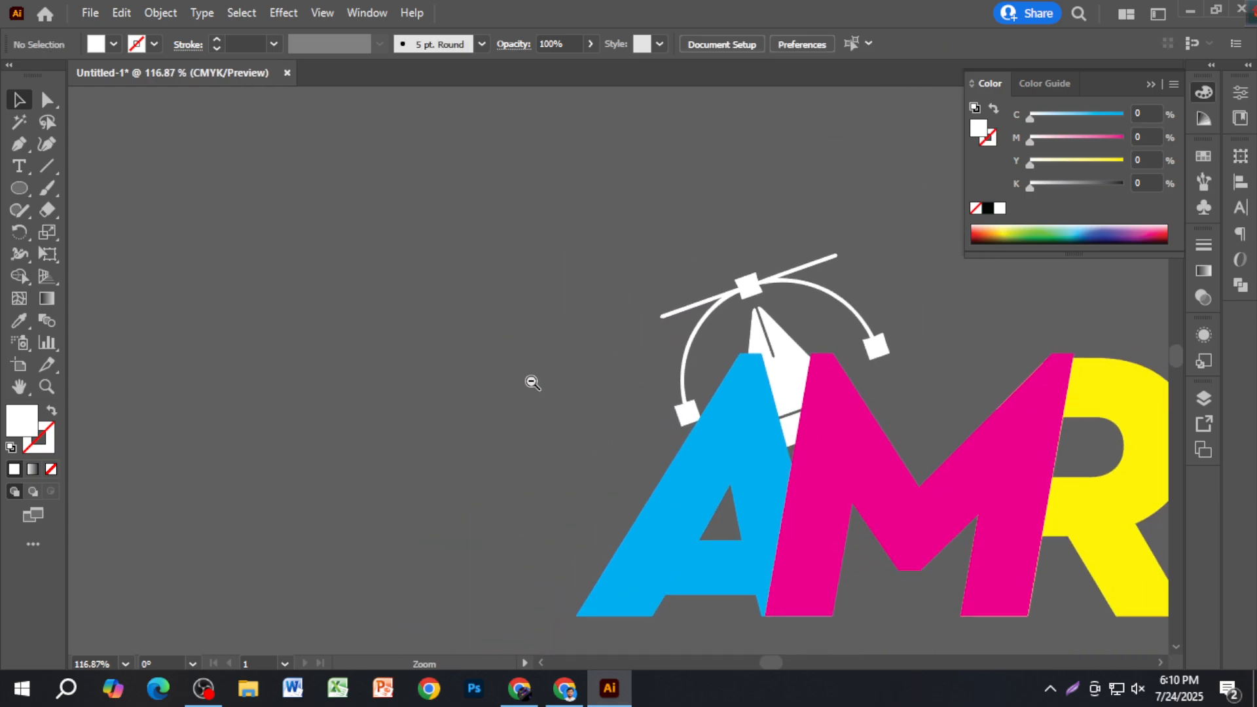
{"action": "left_click_drag", "start_coordinate": [873, 426], "coordinate": [702, 430]}
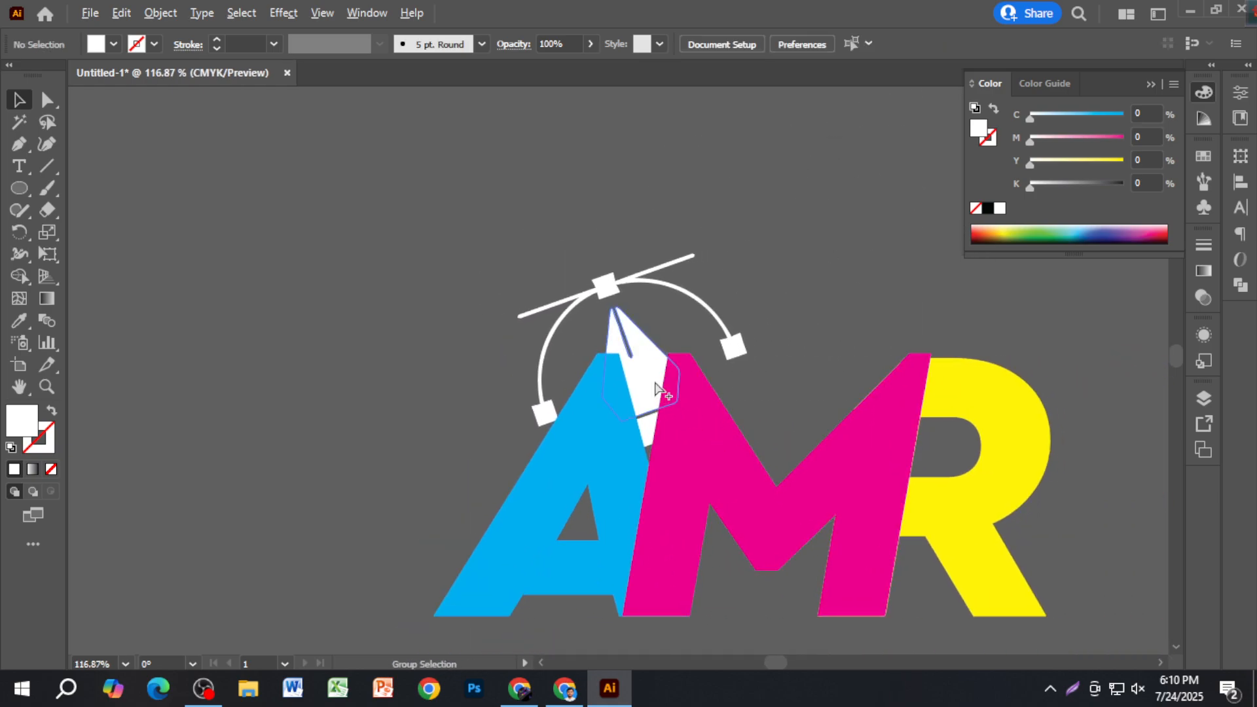
{"action": "scroll", "coordinate": [665, 393], "scroll_direction": "up", "scroll_amount": 1}
{"action": "left_click", "coordinate": [654, 331]}
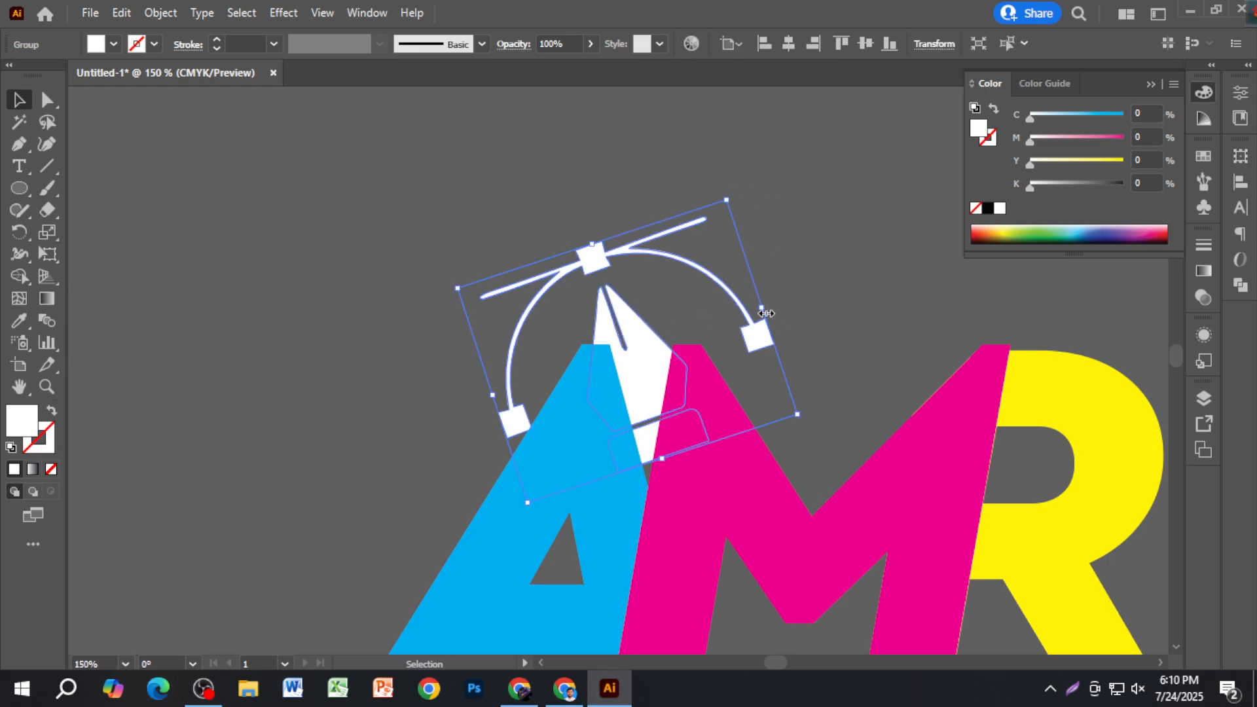
{"action": "left_click_drag", "start_coordinate": [806, 420], "coordinate": [808, 464]}
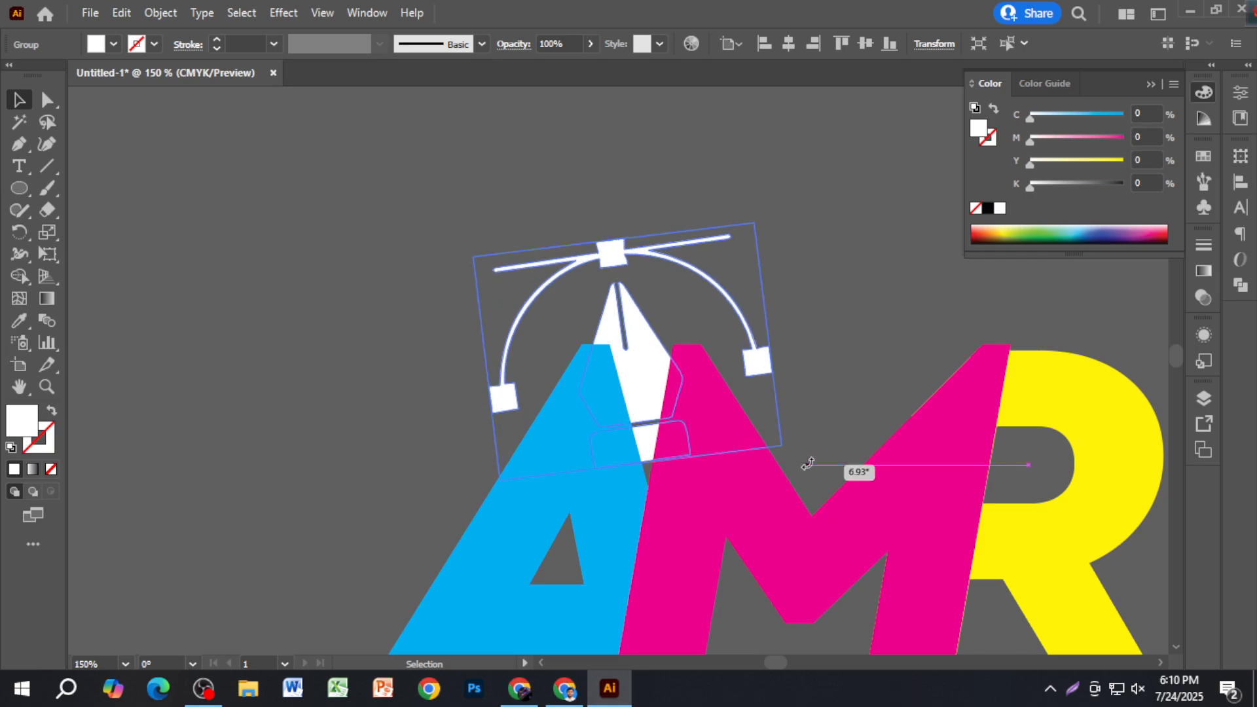
{"action": "left_click_drag", "start_coordinate": [809, 464], "coordinate": [808, 465]}
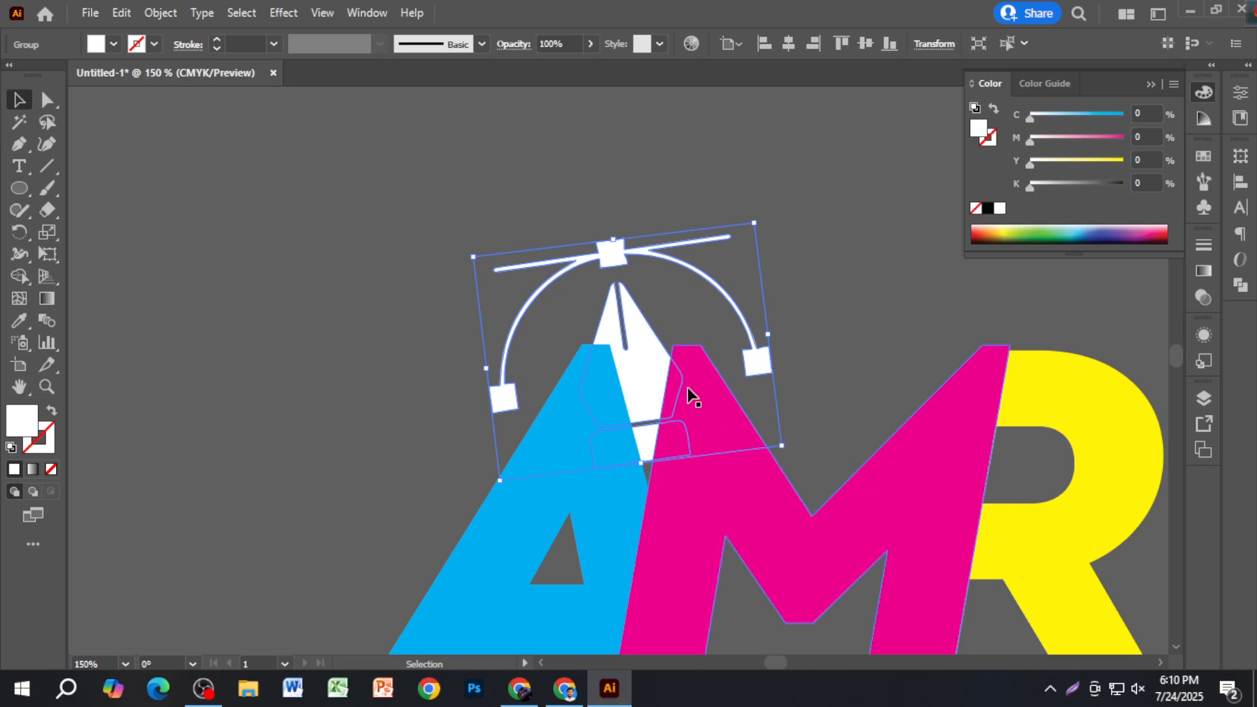
{"action": "left_click_drag", "start_coordinate": [637, 358], "coordinate": [652, 355]}
{"action": "left_click", "coordinate": [597, 438]}
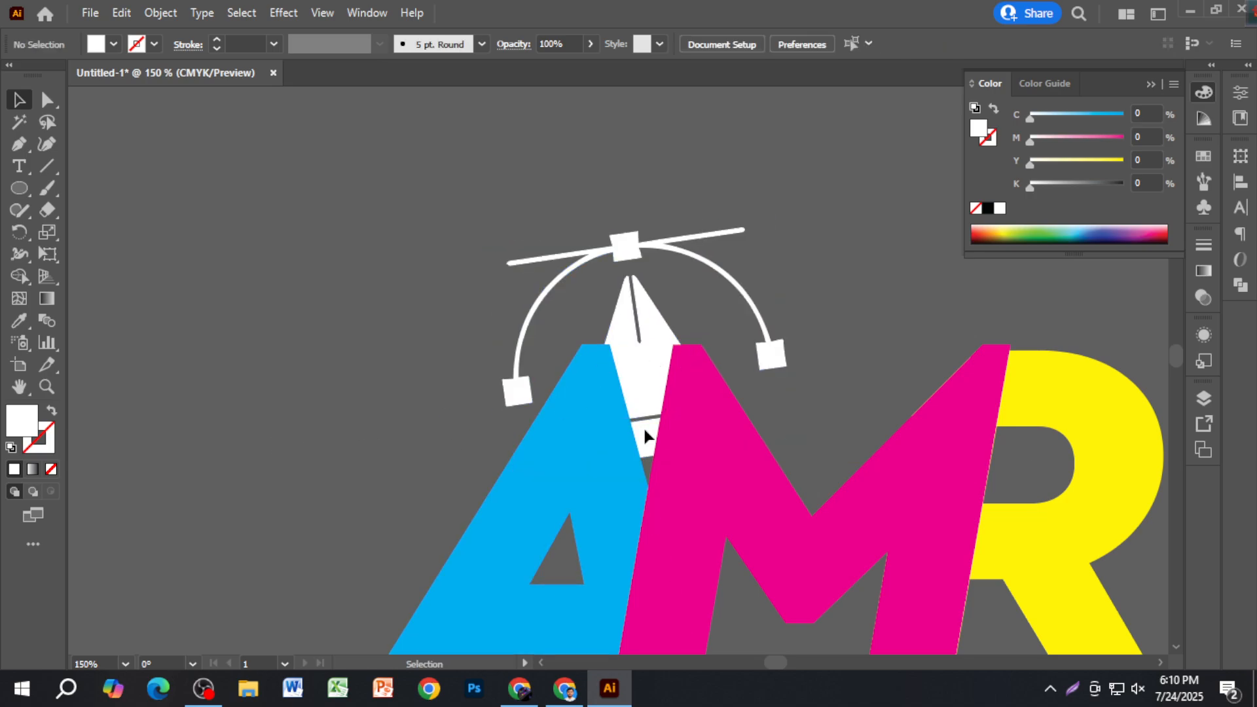
Rotate the pen icon slightly clockwise so it stands more upright between the A and M.
{"action": "left_click", "coordinate": [782, 364]}
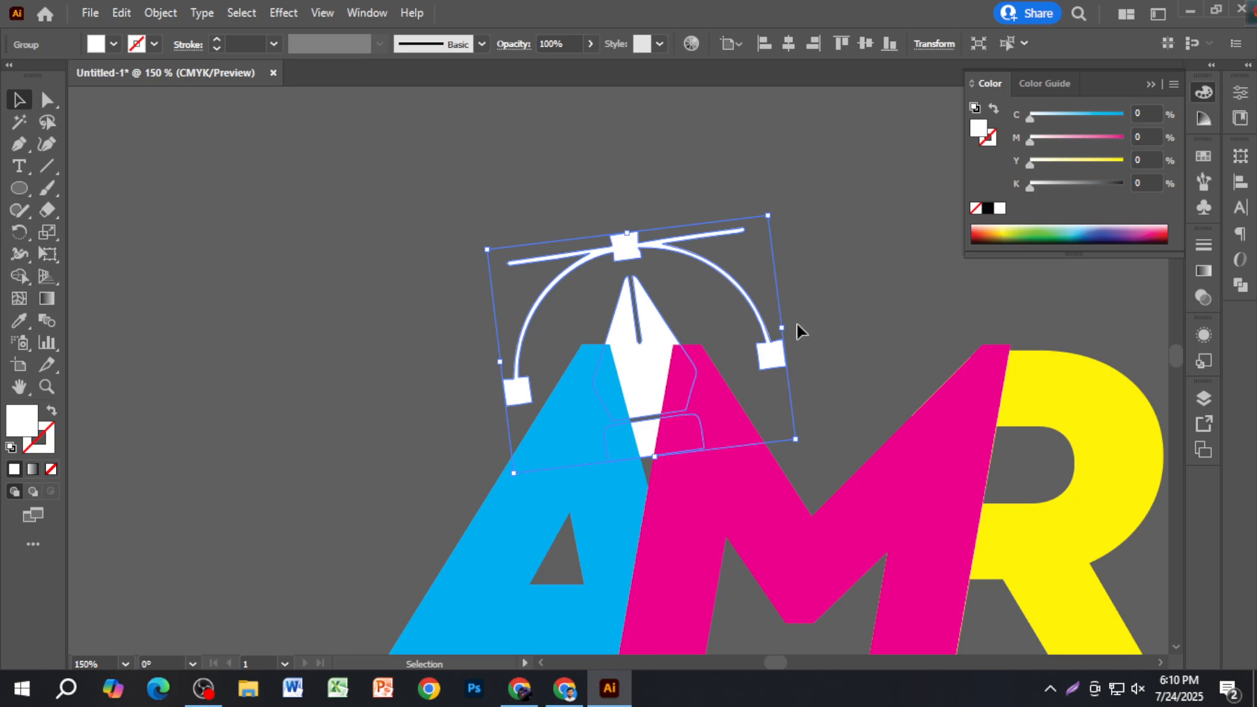
{"action": "left_click_drag", "start_coordinate": [778, 206], "coordinate": [791, 227]}
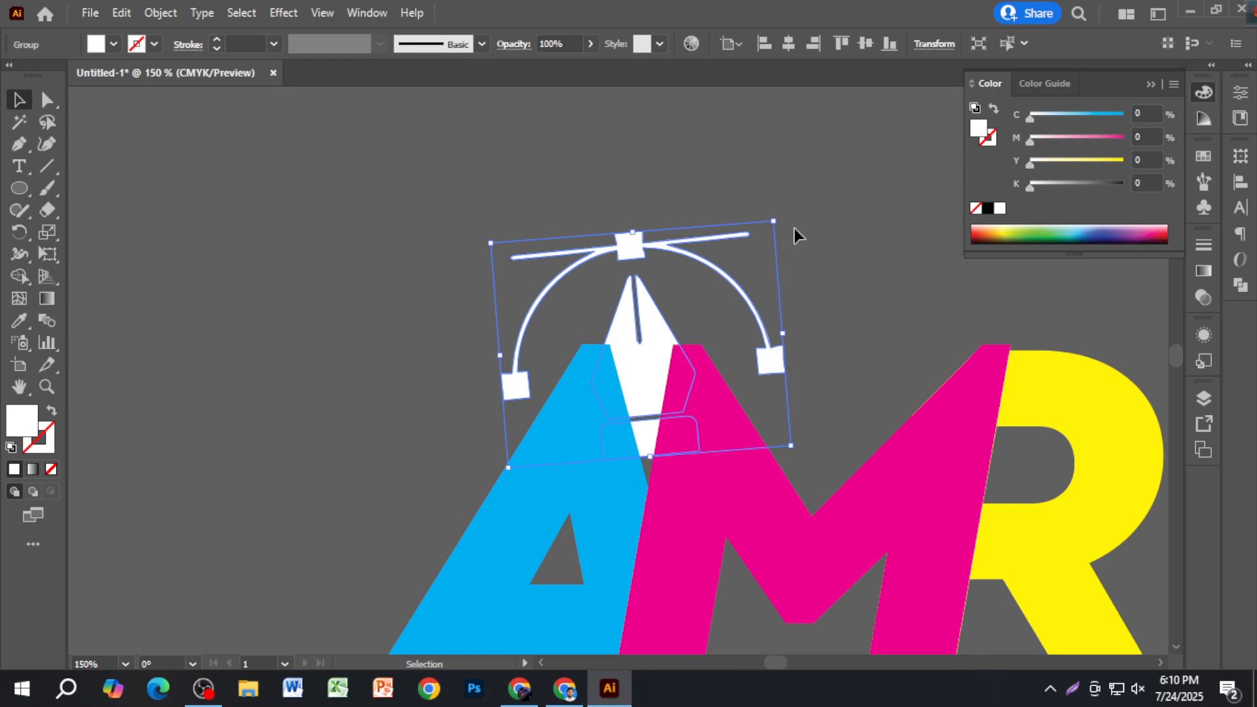
{"action": "left_click", "coordinate": [833, 275]}
{"action": "scroll", "coordinate": [833, 275], "scroll_direction": "down", "scroll_amount": 3}
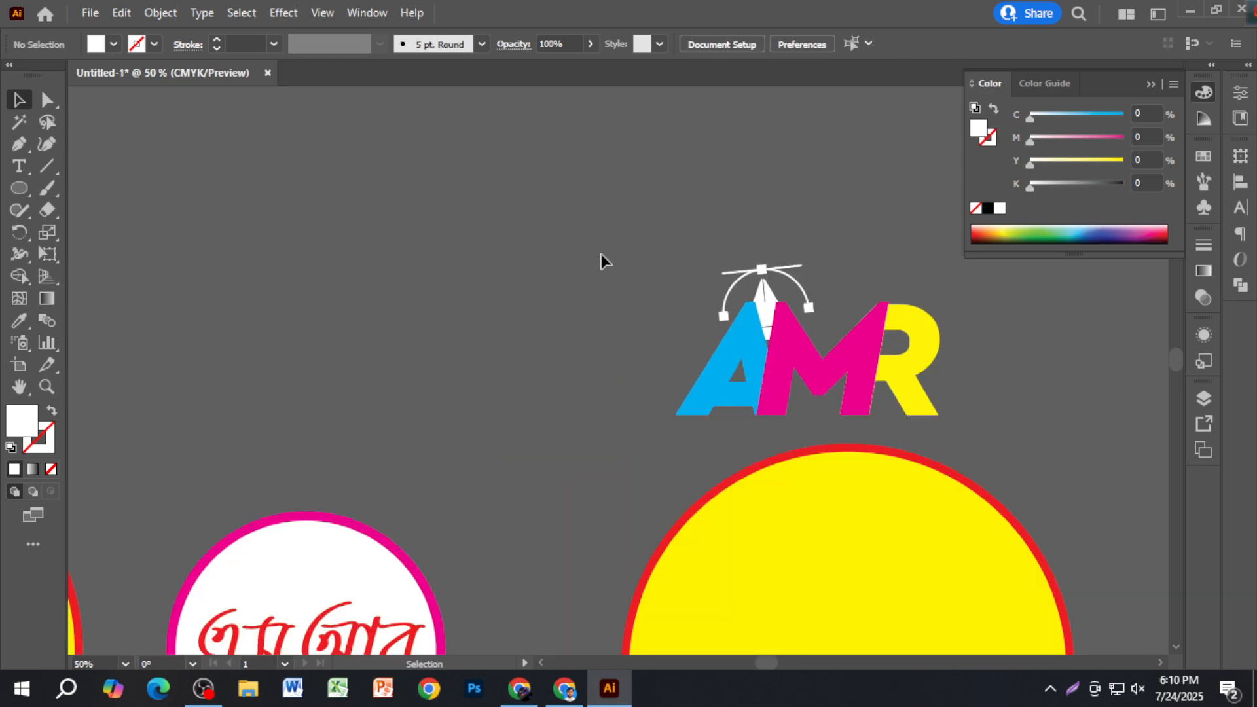
Move the AMR lettering together with its pen icon left, above the gap between the white and yellow circles.
{"action": "left_click_drag", "start_coordinate": [589, 241], "coordinate": [957, 419]}
{"action": "left_click_drag", "start_coordinate": [902, 378], "coordinate": [615, 415]}
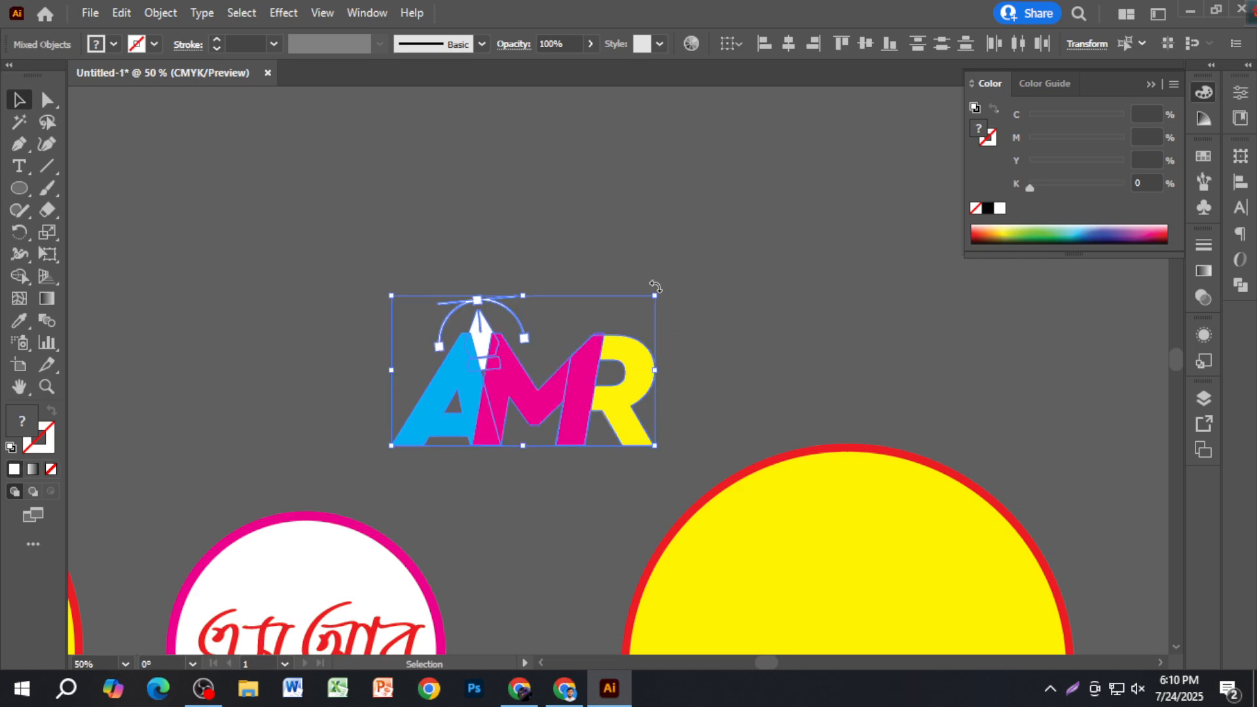
{"action": "left_click", "coordinate": [497, 289]}
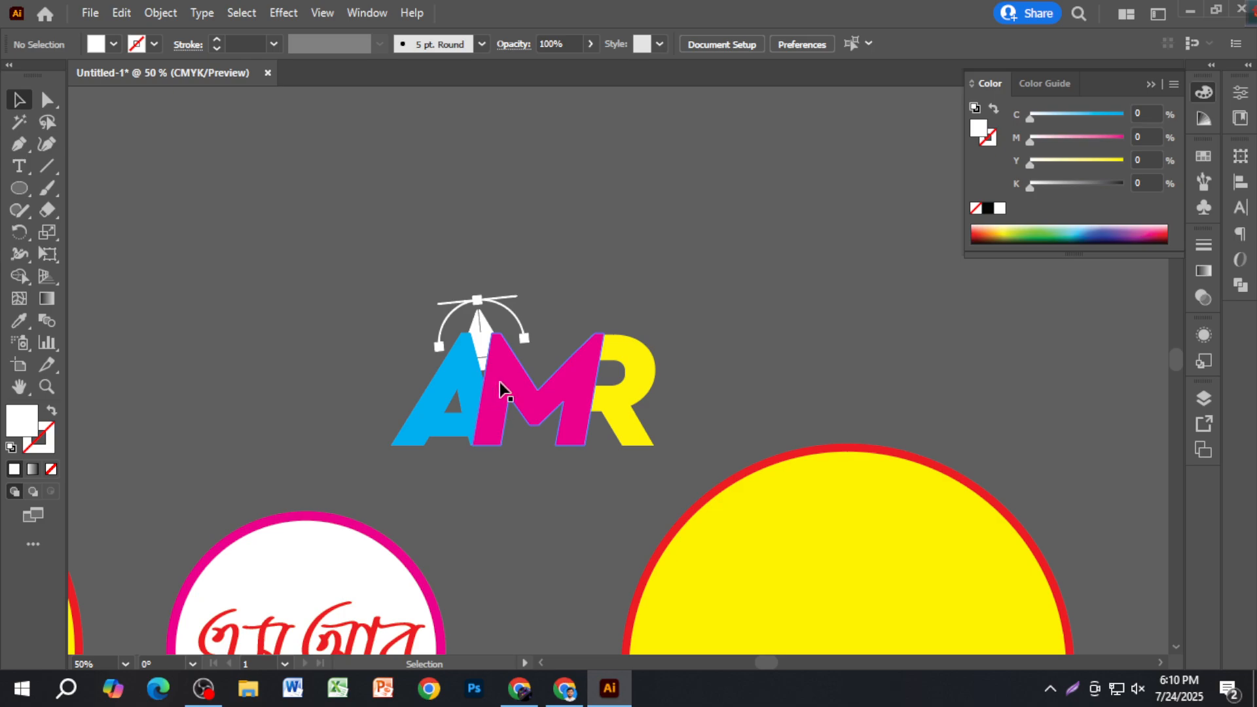
{"action": "scroll", "coordinate": [548, 406], "scroll_direction": "up", "scroll_amount": 2}
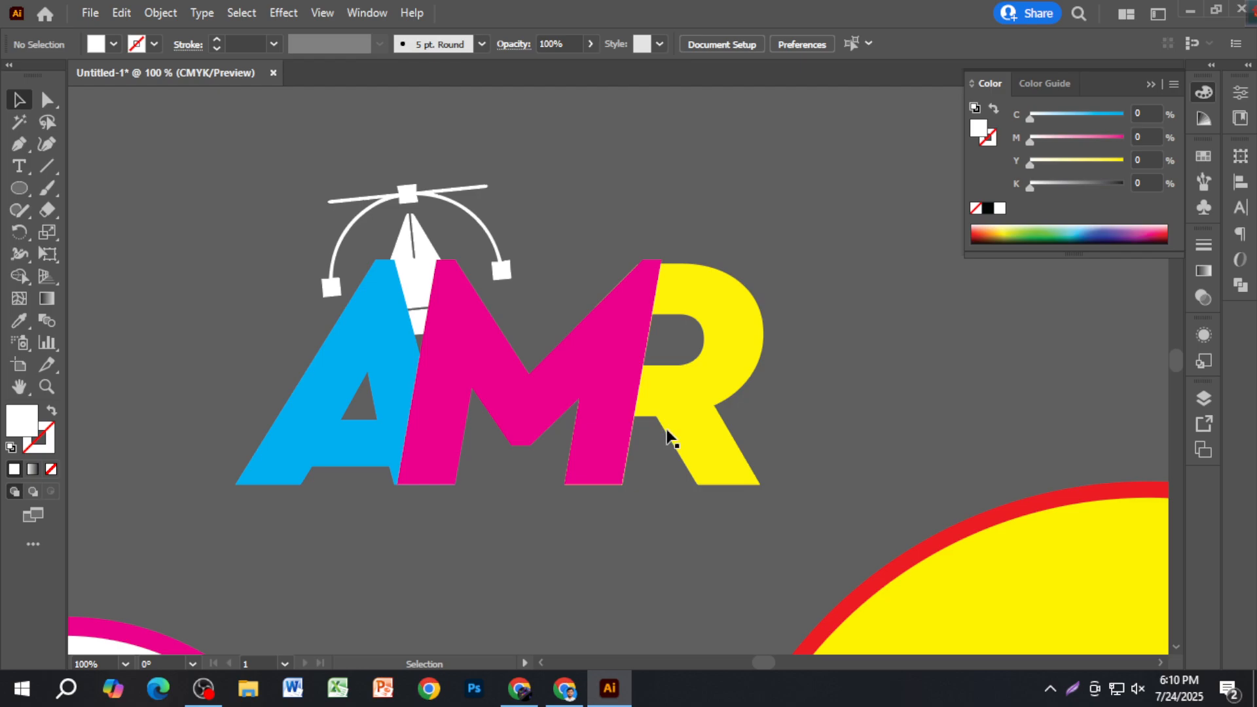
{"action": "left_click", "coordinate": [232, 461]}
{"action": "left_click", "coordinate": [365, 563]}
{"action": "left_click", "coordinate": [427, 265]}
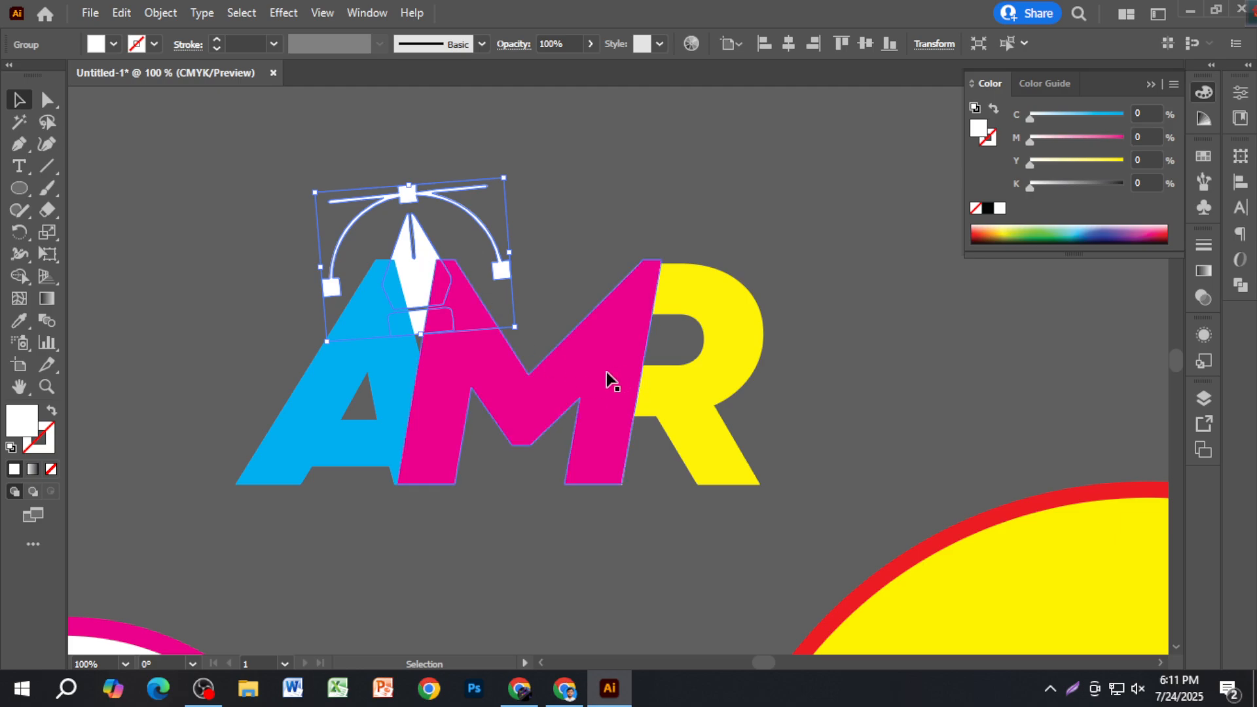
{"action": "scroll", "coordinate": [607, 375], "scroll_direction": "down", "scroll_amount": 2}
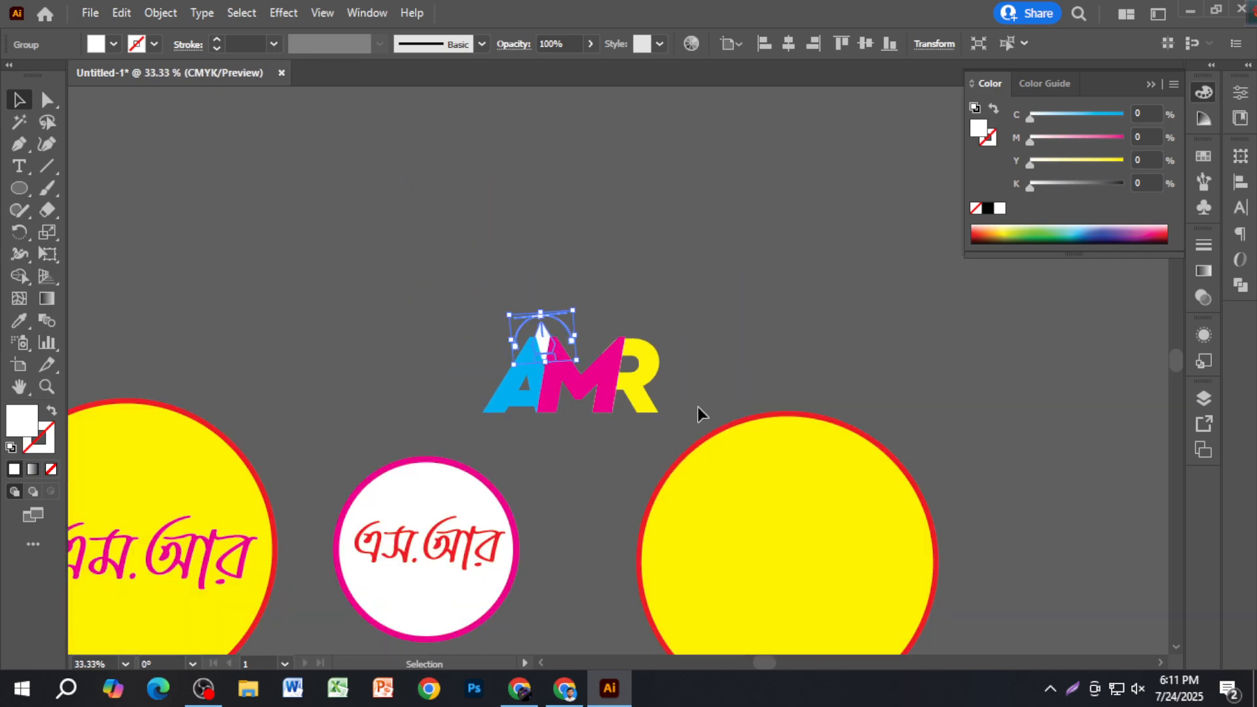
Pull the pen icon out of the AMR lettering and set it in the empty area left of the A.
{"action": "key", "text": "a"}
{"action": "left_click", "coordinate": [711, 321]}
{"action": "scroll", "coordinate": [650, 320], "scroll_direction": "up", "scroll_amount": 2}
{"action": "key", "text": "v"}
{"action": "left_click_drag", "start_coordinate": [434, 333], "coordinate": [122, 368]}
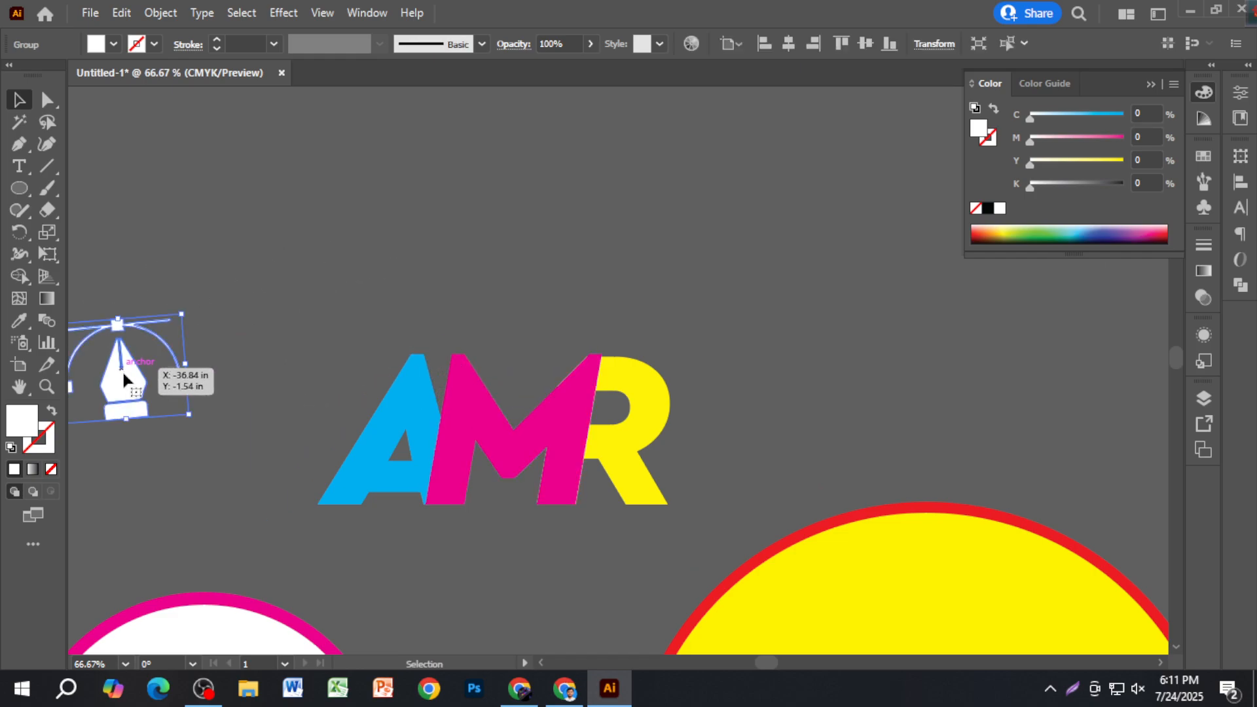
{"action": "left_click_drag", "start_coordinate": [354, 371], "coordinate": [697, 441]}
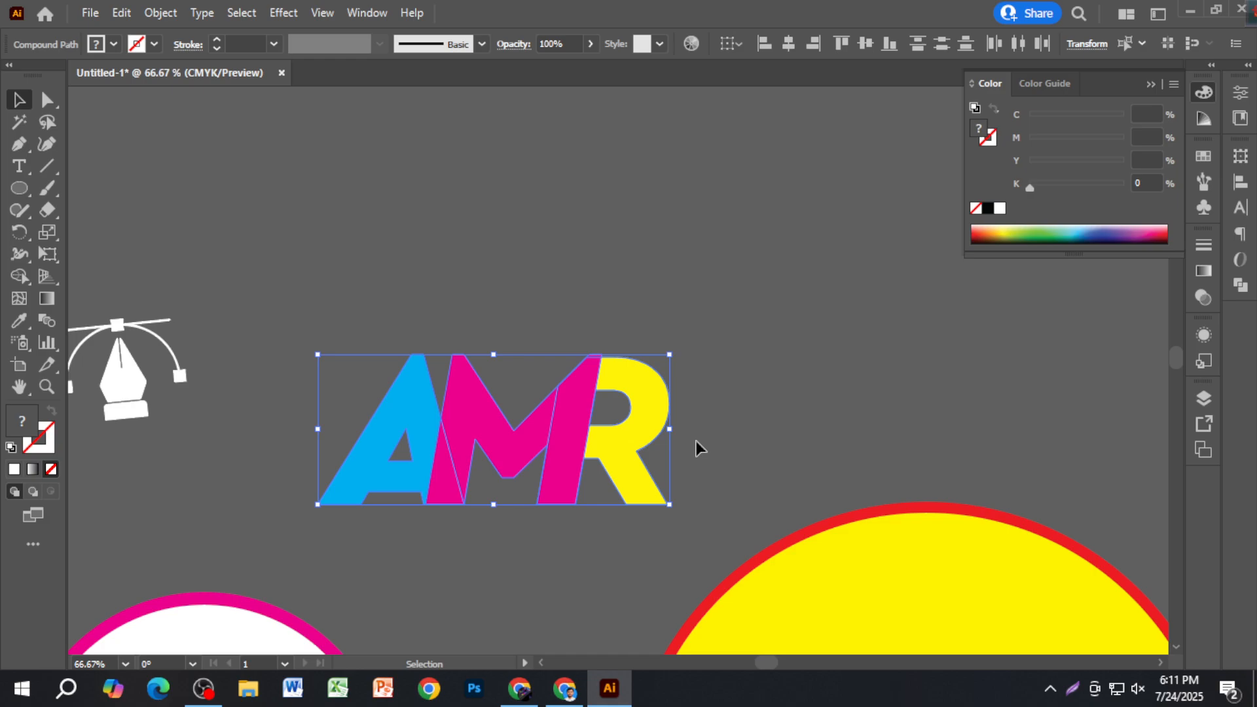
{"action": "left_click", "coordinate": [750, 458]}
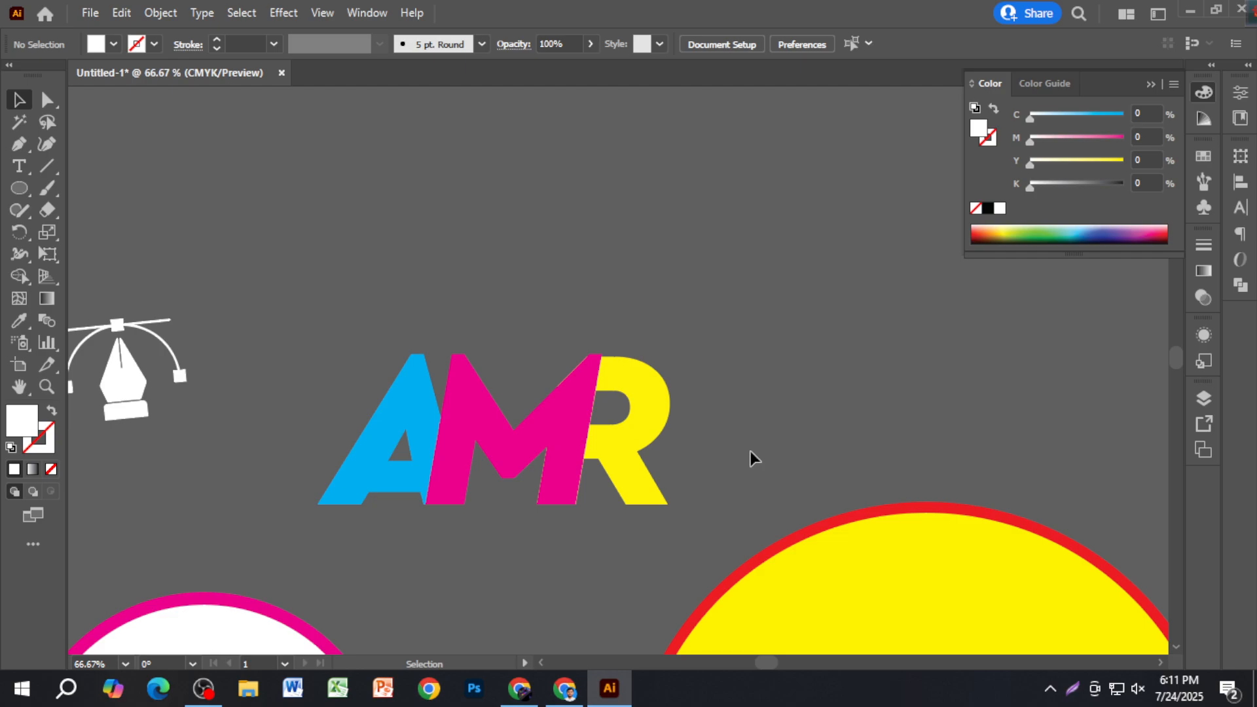
Switch to Chrome and search Google for "architect logo" in place of the FontSpace page.
{"action": "left_click", "coordinate": [519, 688]}
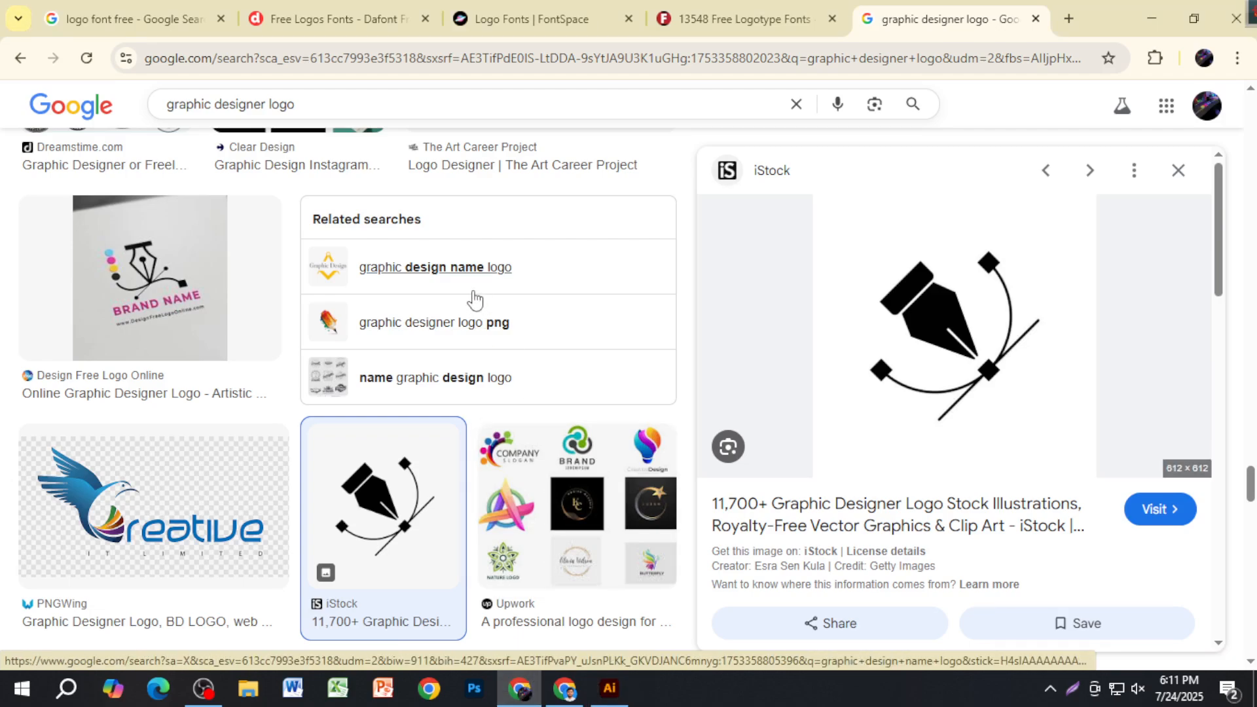
{"action": "left_click_drag", "start_coordinate": [393, 108], "coordinate": [115, 133]}
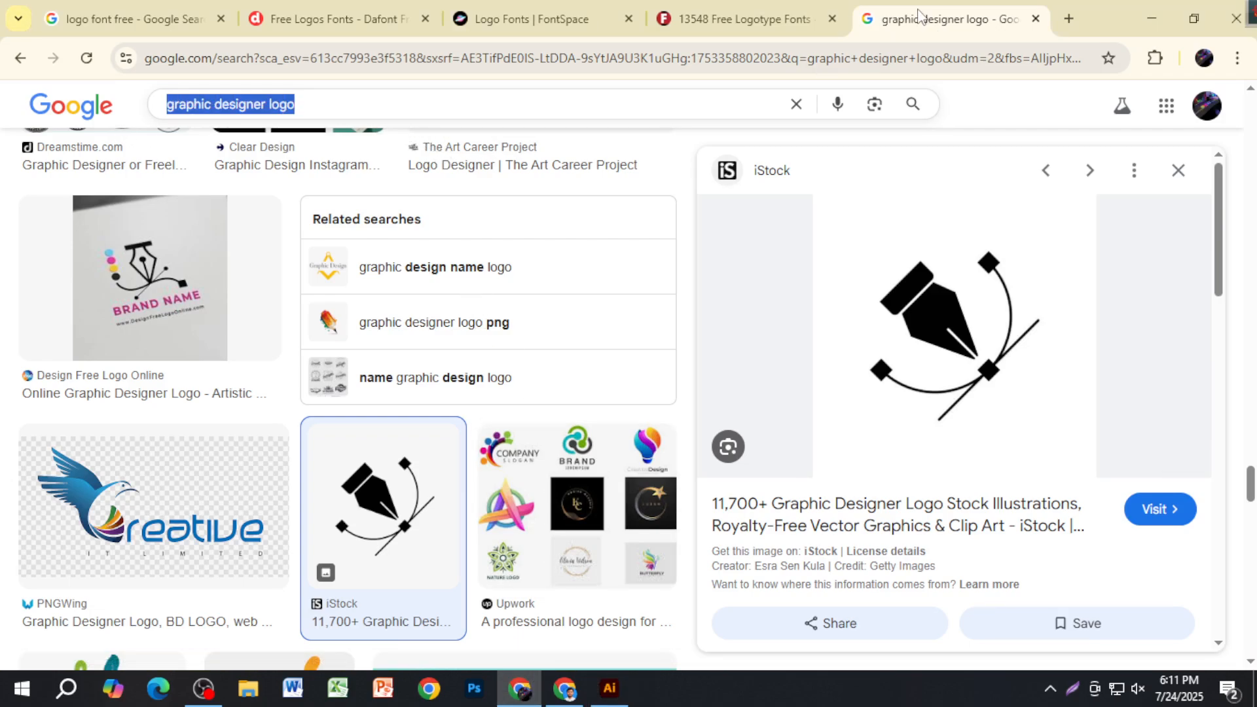
{"action": "left_click", "coordinate": [811, 18]}
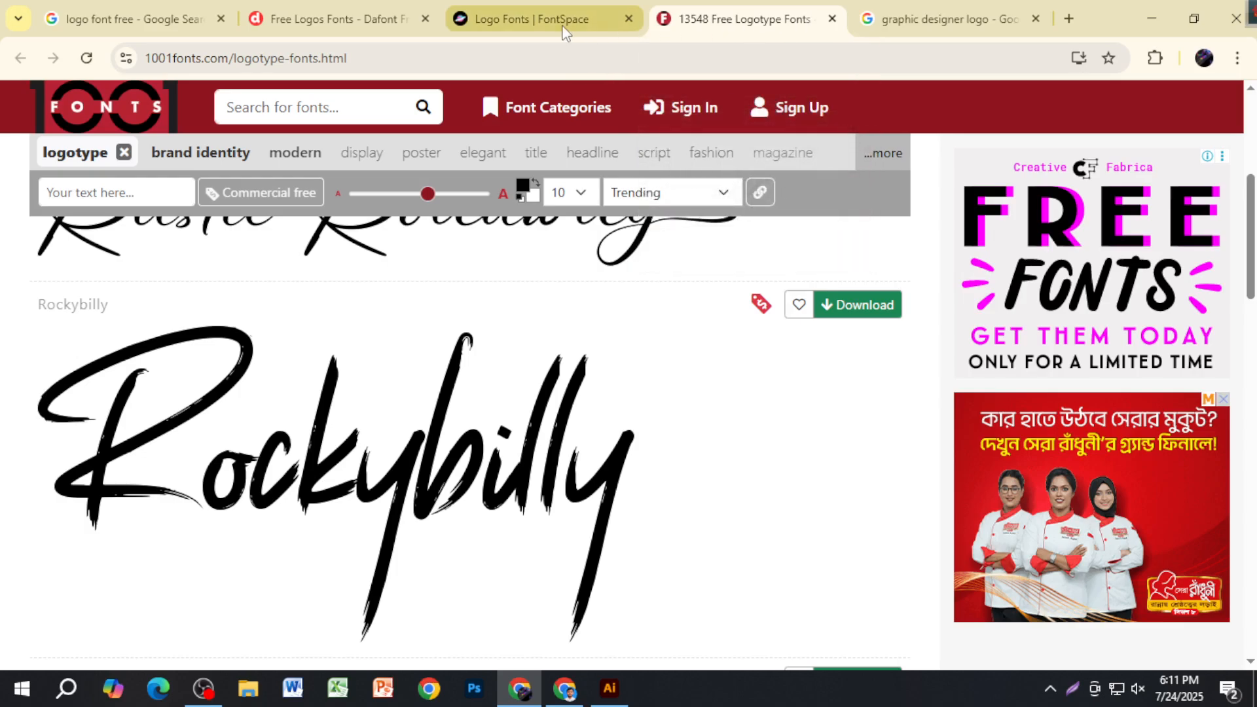
{"action": "left_click", "coordinate": [565, 28]}
{"action": "left_click", "coordinate": [506, 65]}
{"action": "type", "text": "arc"}
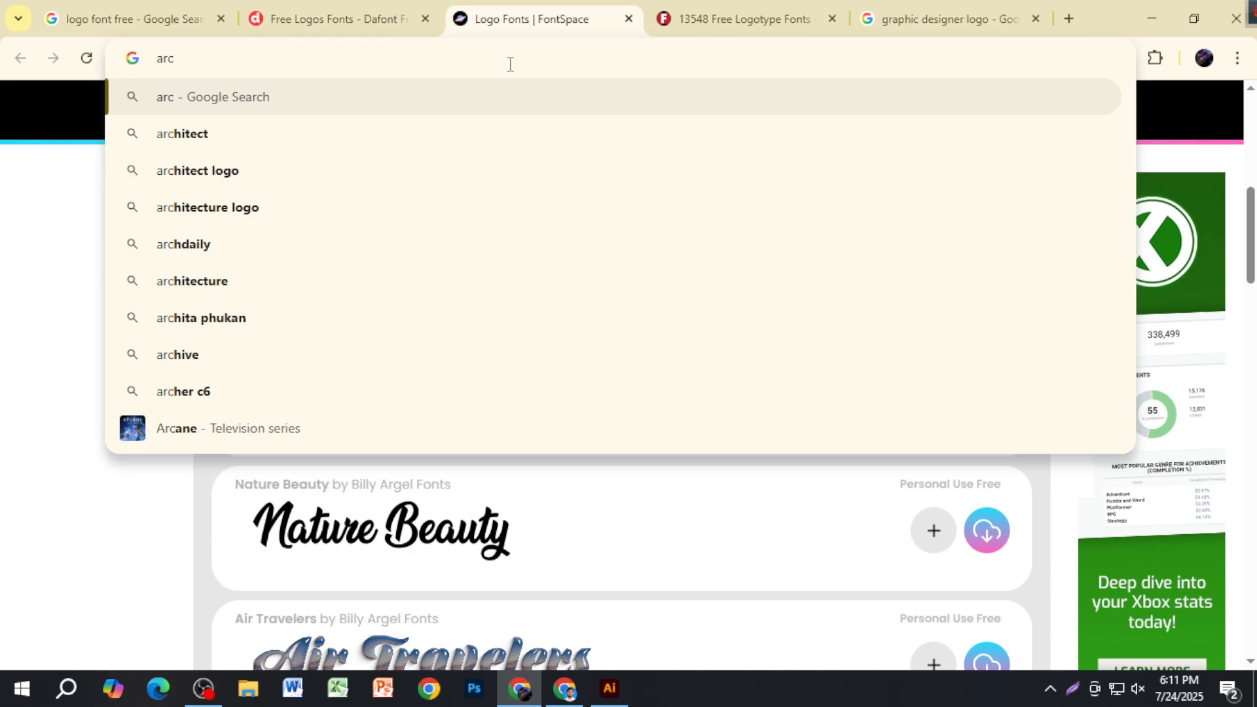
{"action": "type", "text": "ta"}
{"action": "key", "text": "BackSpace"}
{"action": "key", "text": "BackSpace"}
{"action": "left_click", "coordinate": [510, 171]}
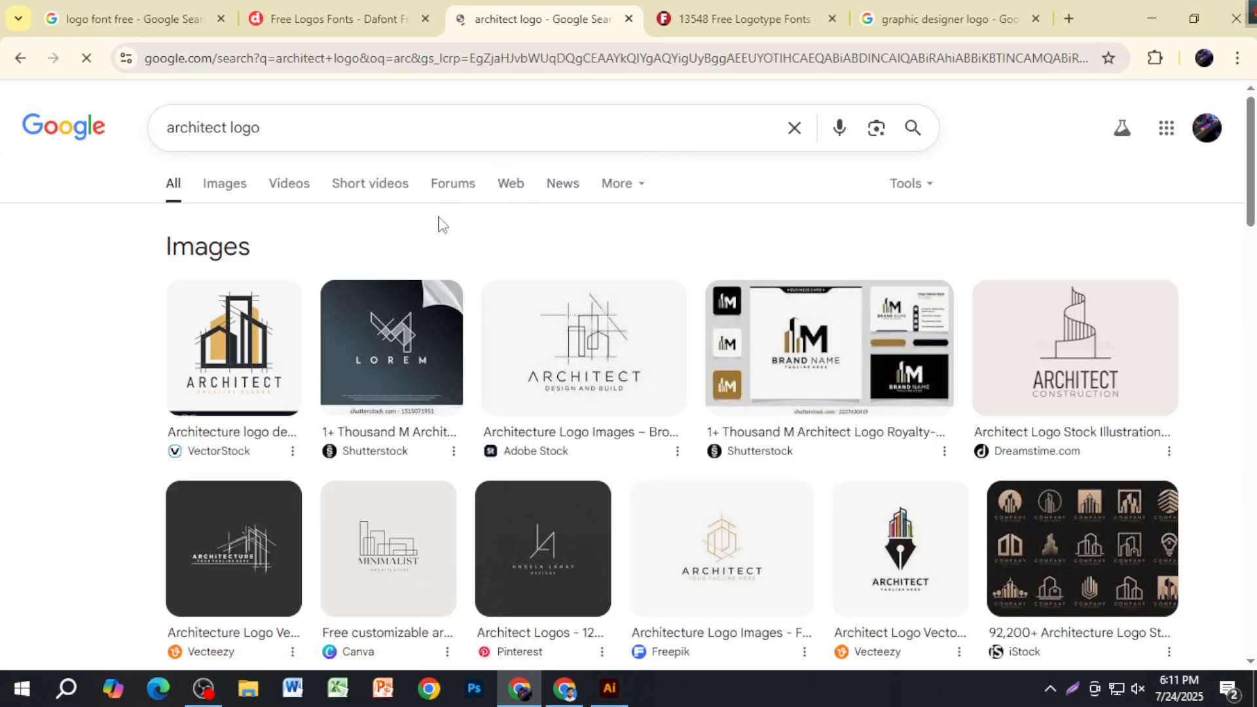
Switch the "architect logo" search to image results and browse the architecture logos for a suitable building icon.
{"action": "left_click", "coordinate": [225, 185]}
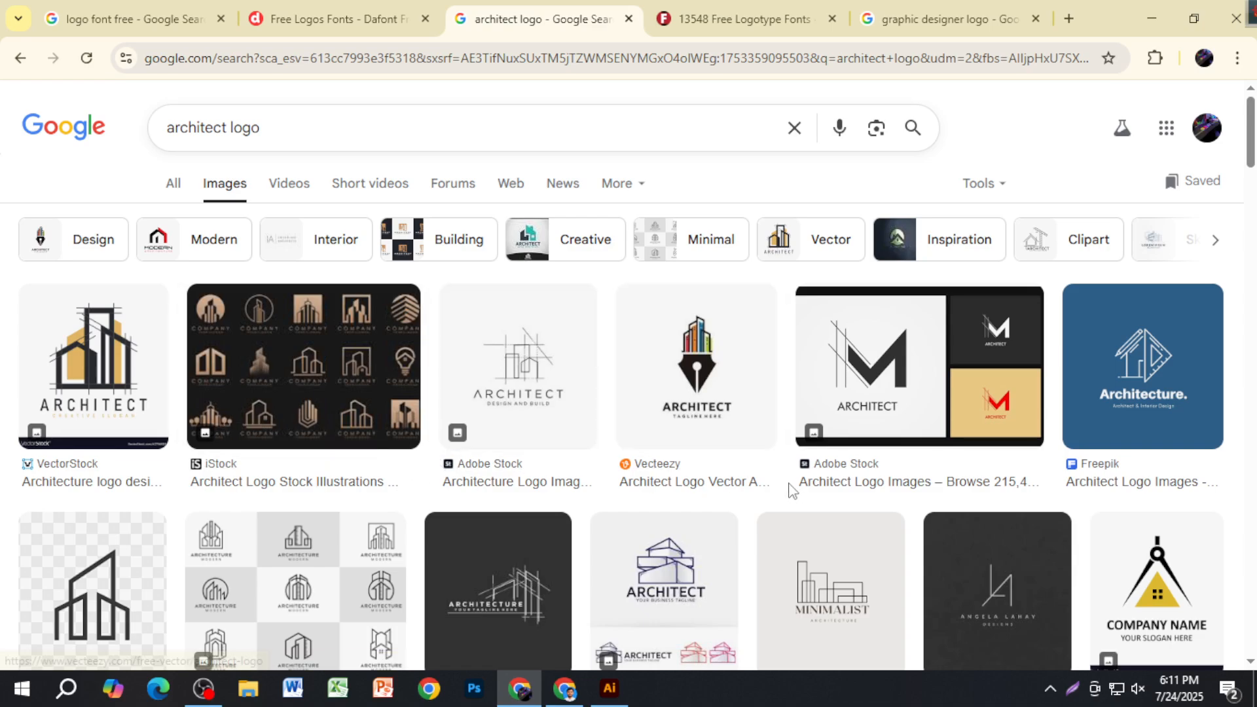
{"action": "scroll", "coordinate": [789, 490], "scroll_direction": "down", "scroll_amount": 3}
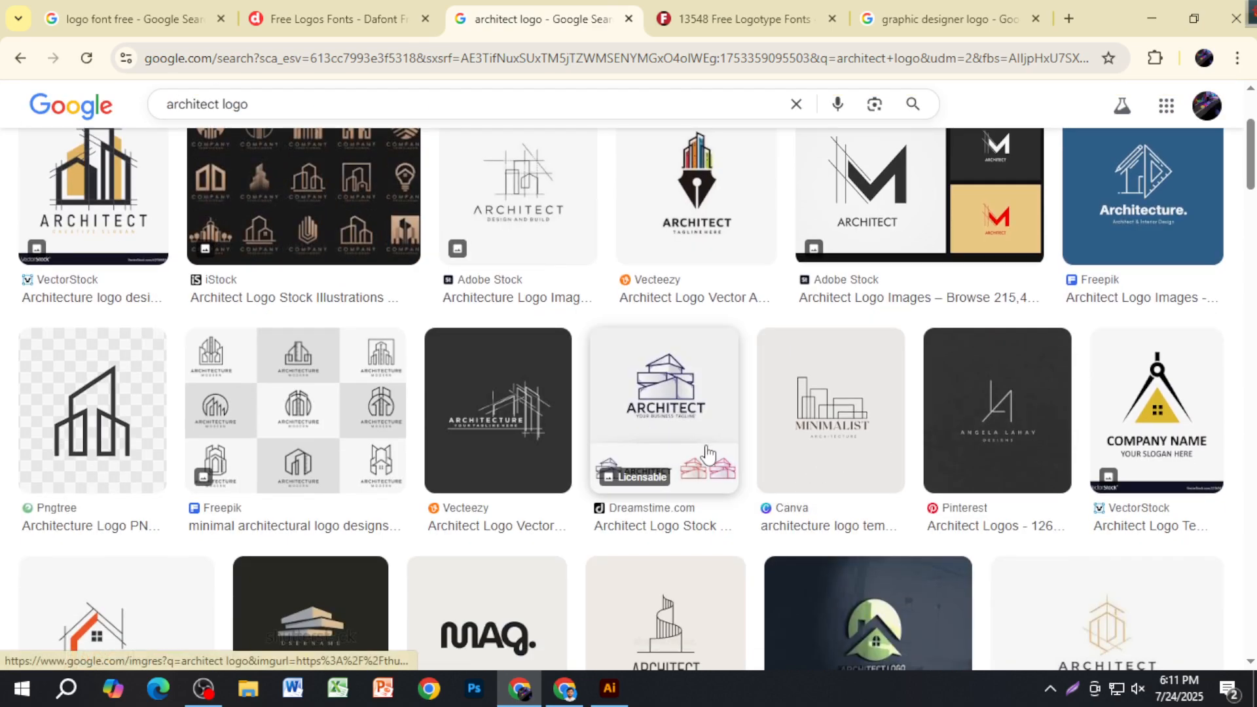
{"action": "scroll", "coordinate": [708, 452], "scroll_direction": "down", "scroll_amount": 4}
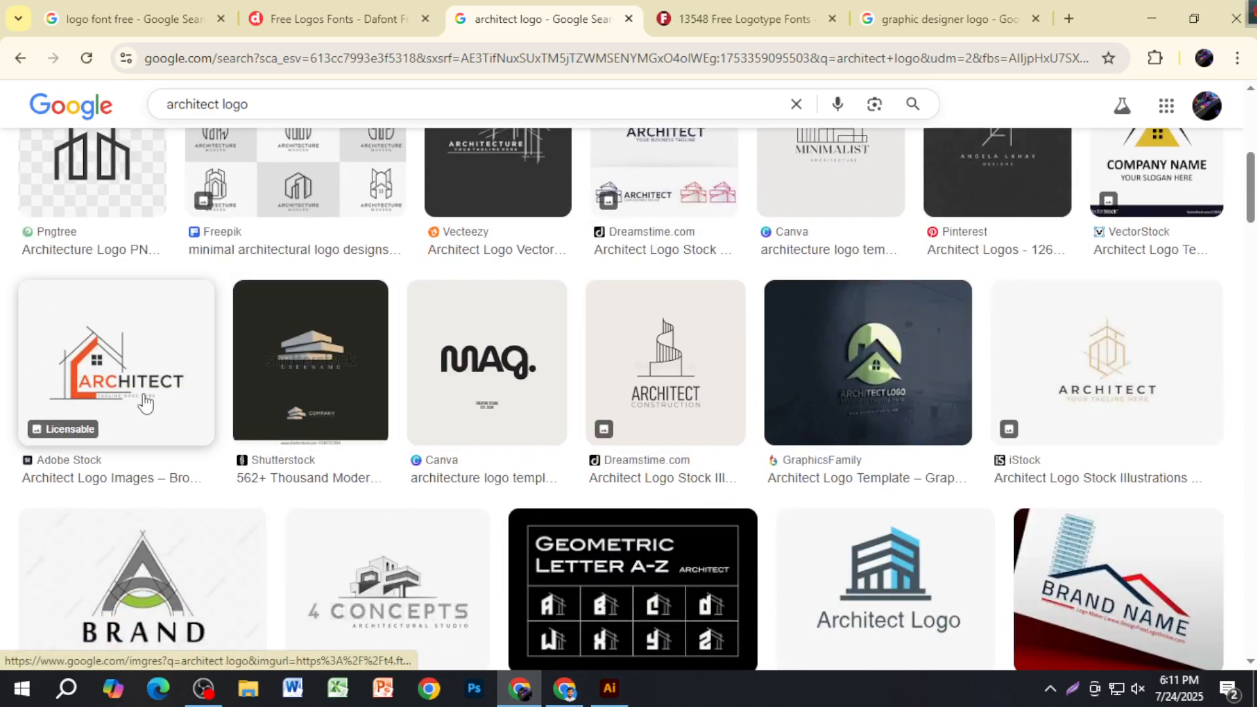
{"action": "scroll", "coordinate": [247, 408], "scroll_direction": "down", "scroll_amount": 3}
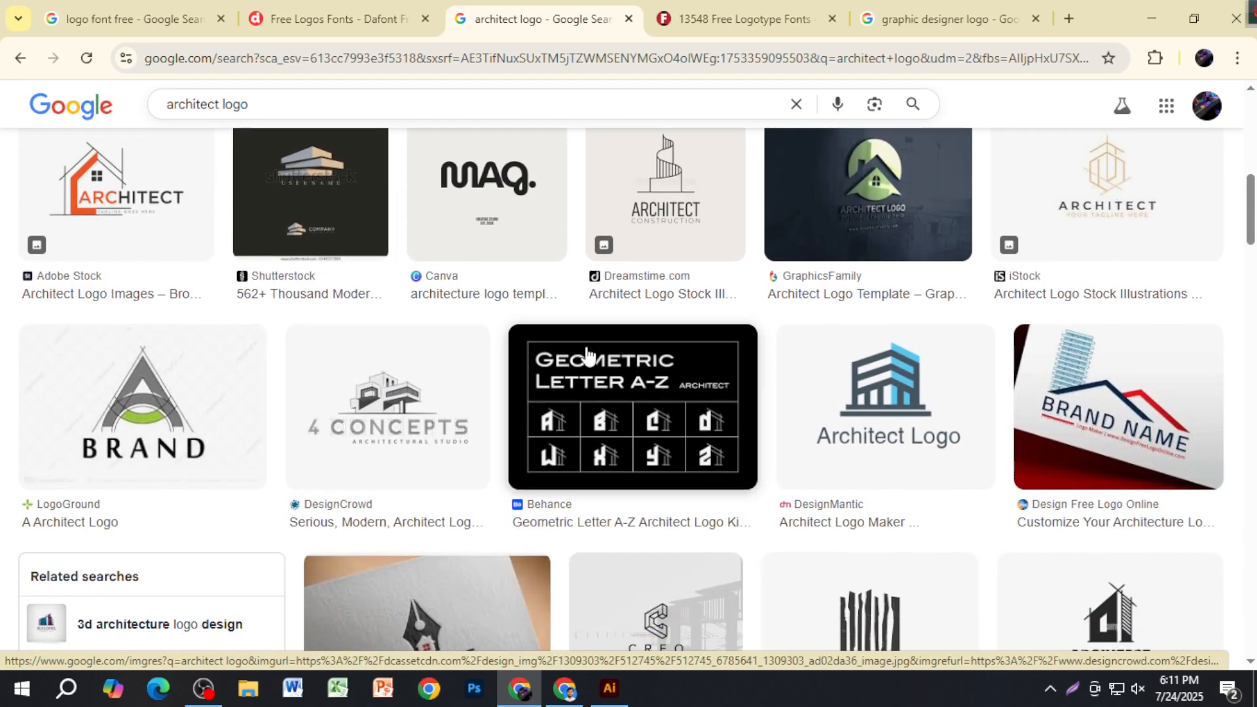
{"action": "scroll", "coordinate": [514, 475], "scroll_direction": "down", "scroll_amount": 10}
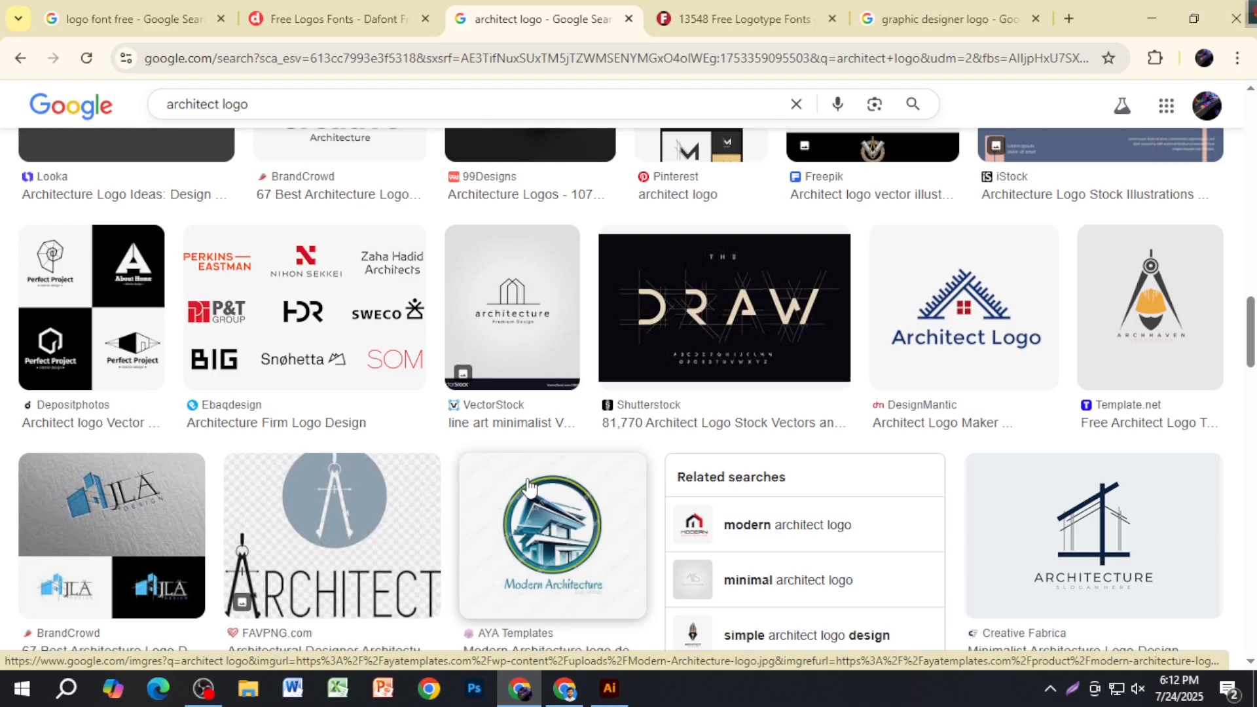
{"action": "scroll", "coordinate": [497, 484], "scroll_direction": "up", "scroll_amount": 10}
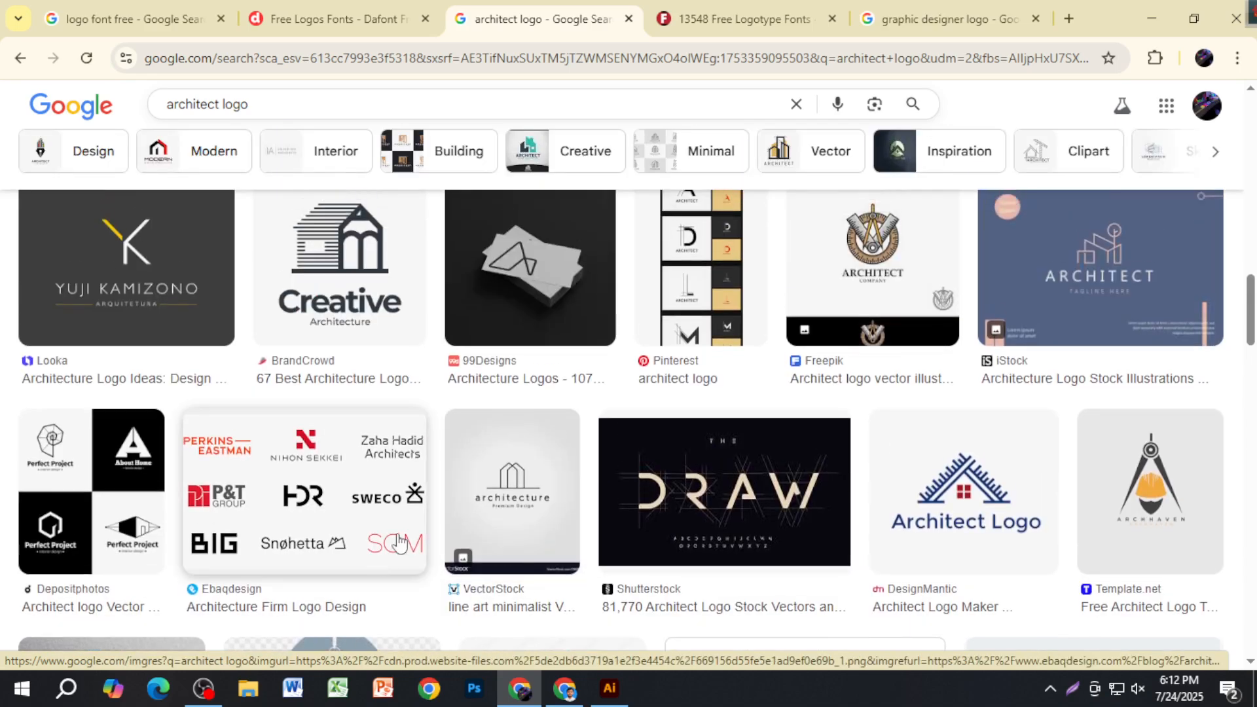
{"action": "scroll", "coordinate": [393, 588], "scroll_direction": "up", "scroll_amount": 2}
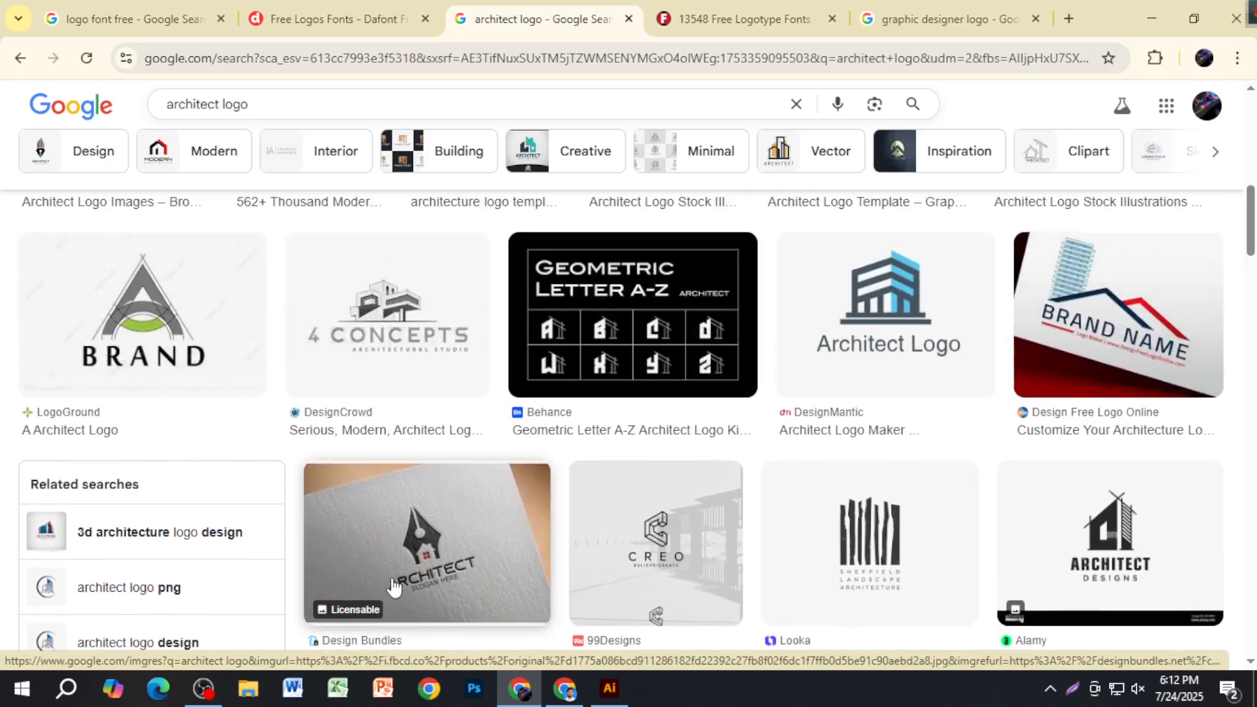
{"action": "scroll", "coordinate": [393, 586], "scroll_direction": "up", "scroll_amount": 8}
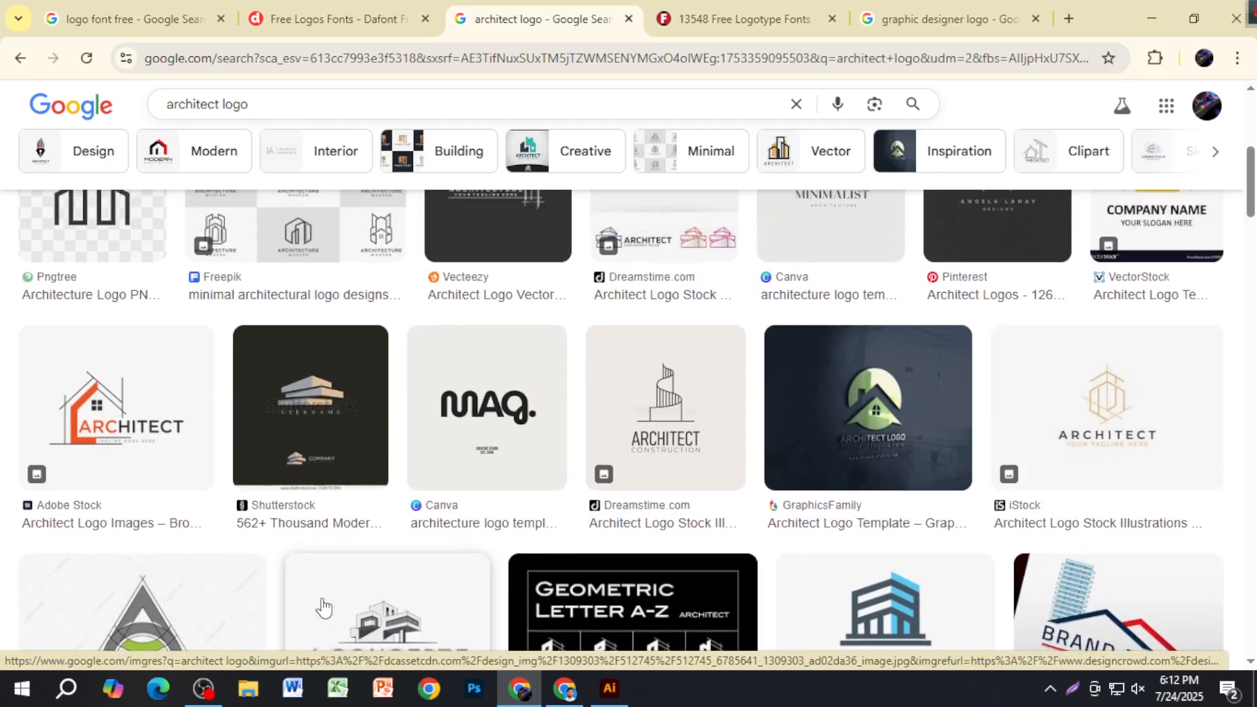
{"action": "scroll", "coordinate": [336, 600], "scroll_direction": "up", "scroll_amount": 3}
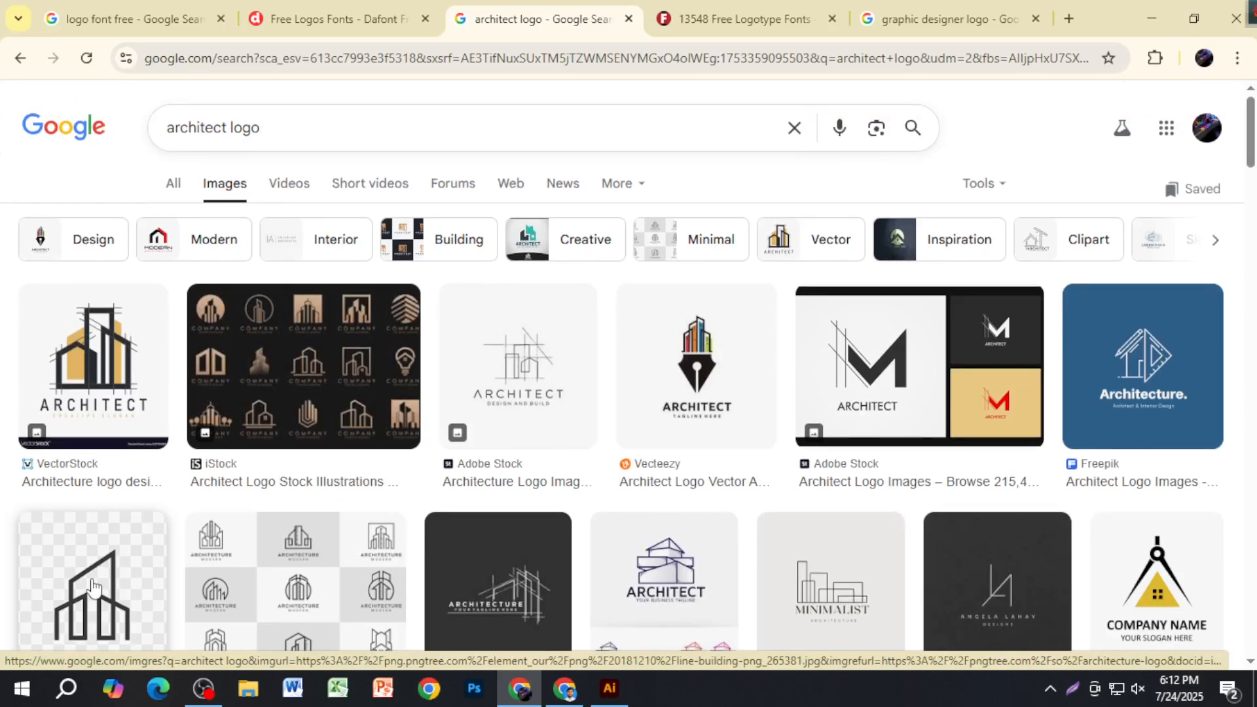
Open the Pngtree outline building logo from the image results and copy its preview image.
{"action": "left_click", "coordinate": [128, 579]}
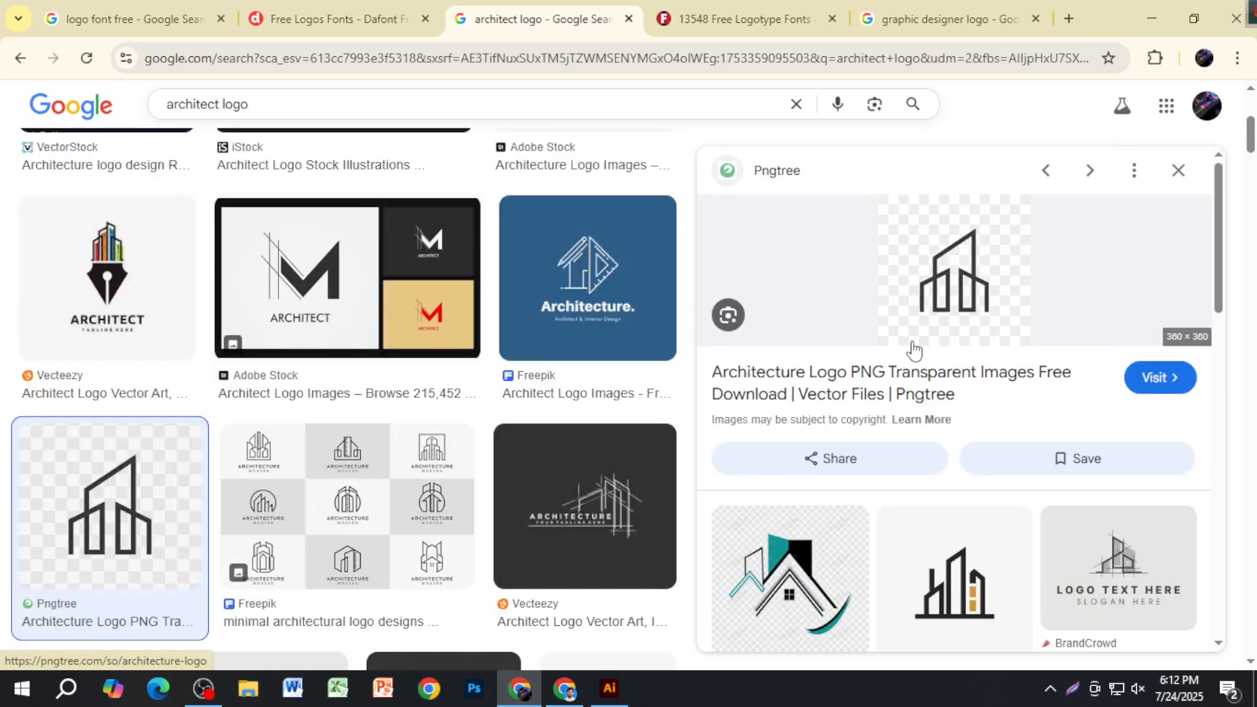
{"action": "right_click", "coordinate": [969, 281]}
{"action": "left_click", "coordinate": [1041, 552]}
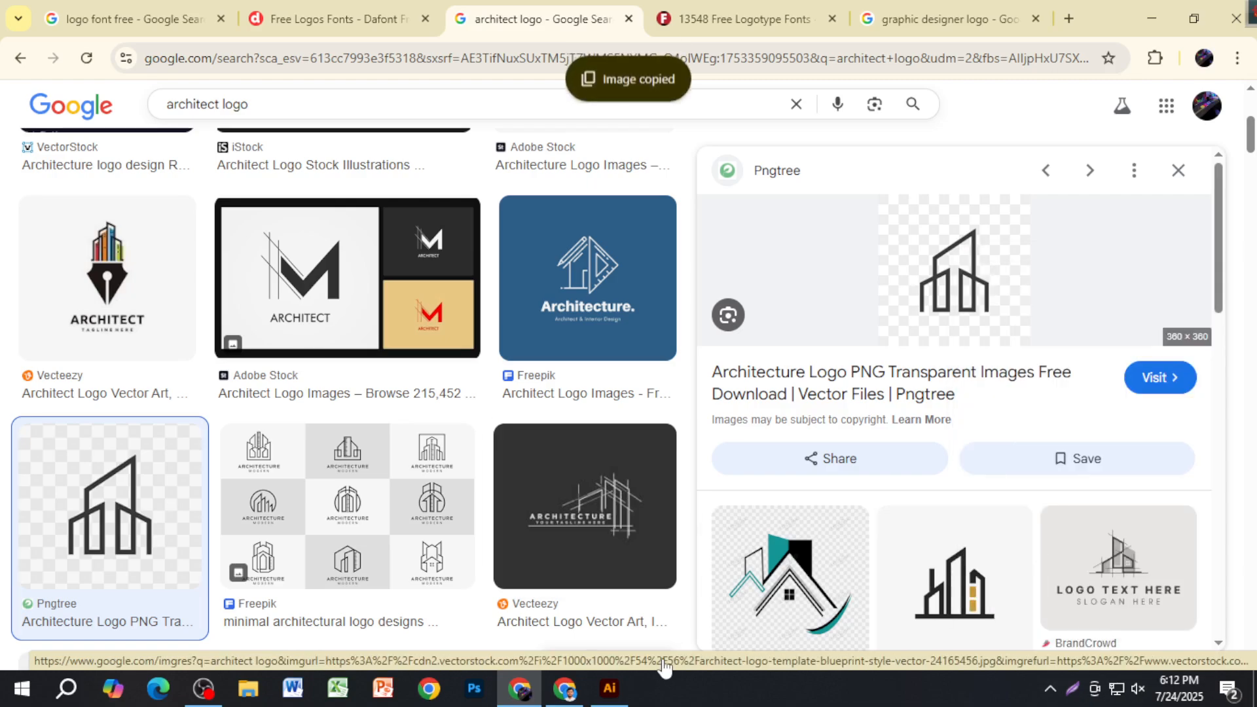
Switch to Illustrator and paste the copied building logo image into the empty area above the AMR letters.
{"action": "left_click", "coordinate": [609, 687]}
{"action": "key", "text": "ctrl+v"}
{"action": "scroll", "coordinate": [608, 372], "scroll_direction": "up", "scroll_amount": 2}
{"action": "left_click_drag", "start_coordinate": [611, 409], "coordinate": [707, 275]}
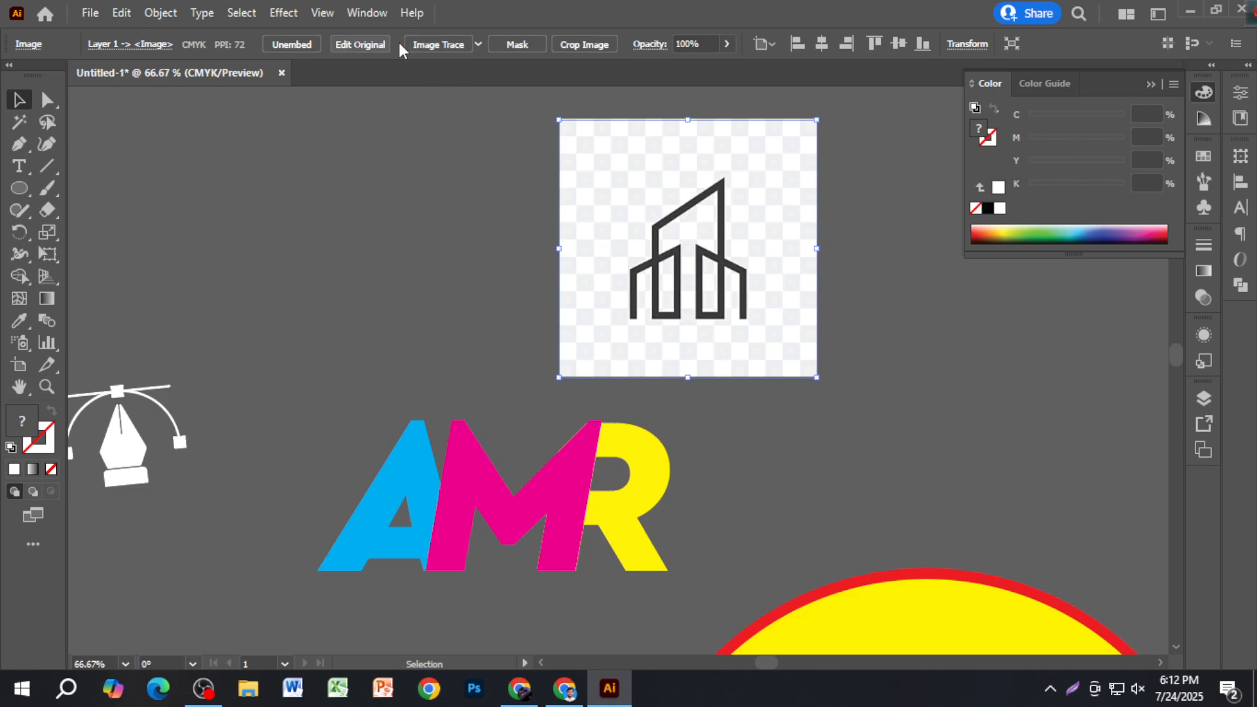
Convert the building image to ungrouped vector shapes by image tracing with the default preset and expanding it.
{"action": "left_click", "coordinate": [438, 44]}
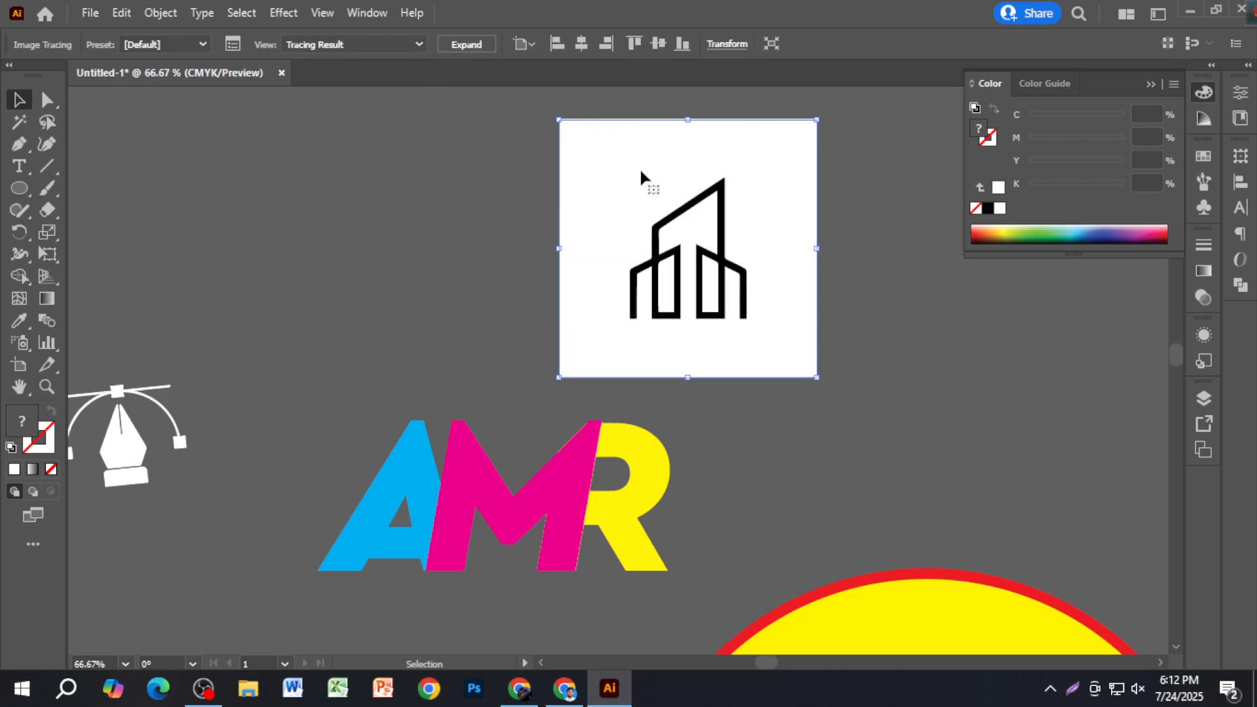
{"action": "left_click", "coordinate": [492, 44]}
{"action": "right_click", "coordinate": [728, 237]}
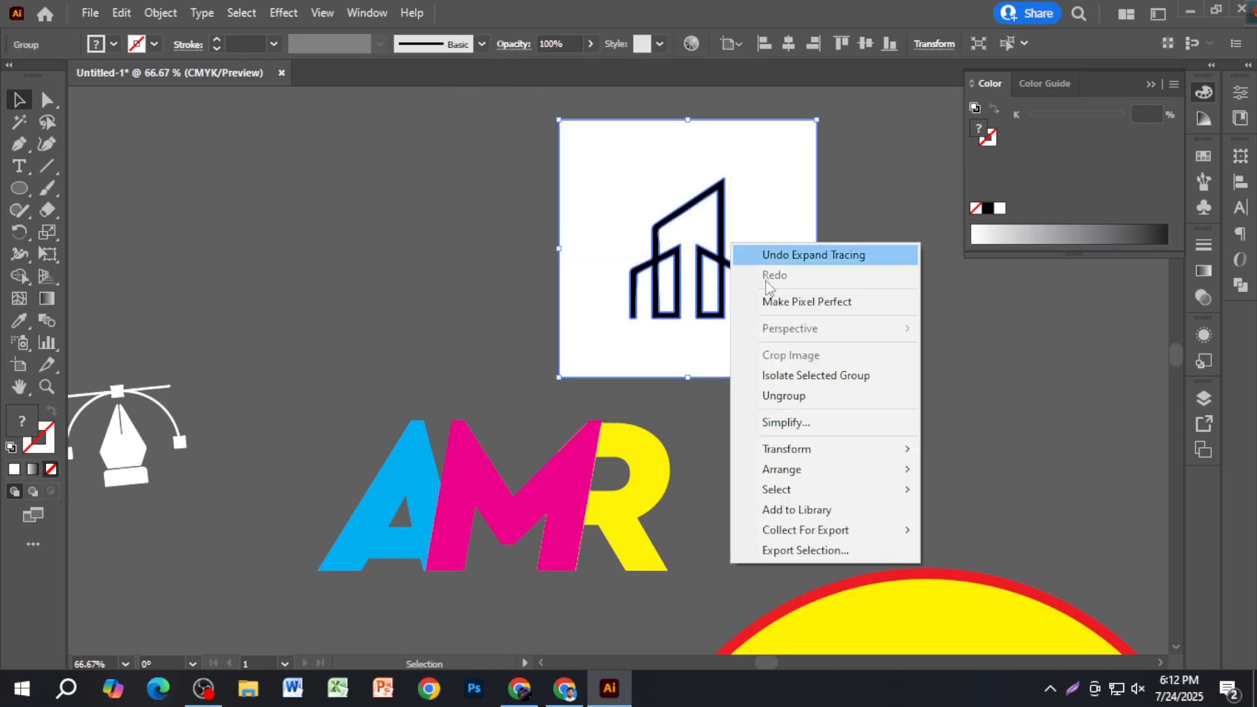
{"action": "left_click", "coordinate": [839, 396]}
{"action": "left_click", "coordinate": [873, 395]}
Delete the traced image's white background and the two white fills inside the building outlines.
{"action": "left_click", "coordinate": [746, 347]}
{"action": "key", "text": "Delete"}
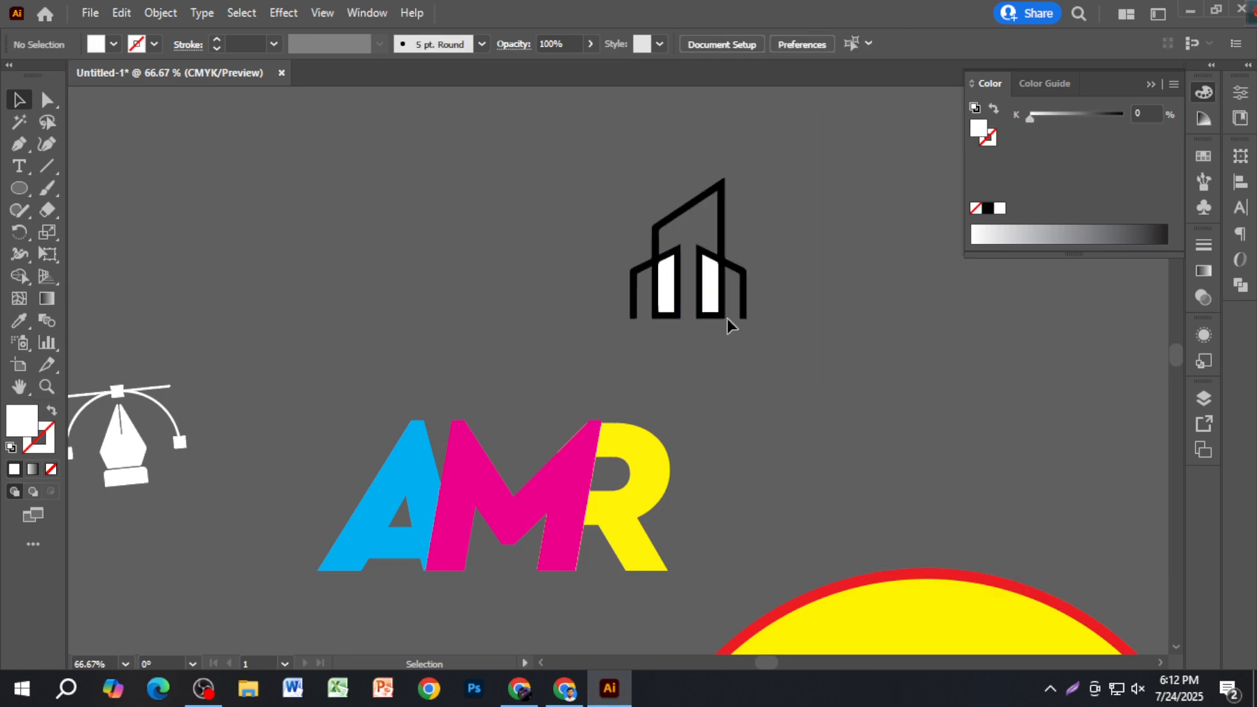
{"action": "left_click", "coordinate": [708, 281]}
{"action": "key", "text": "Delete"}
{"action": "left_click", "coordinate": [668, 282]}
{"action": "key", "text": "Delete"}
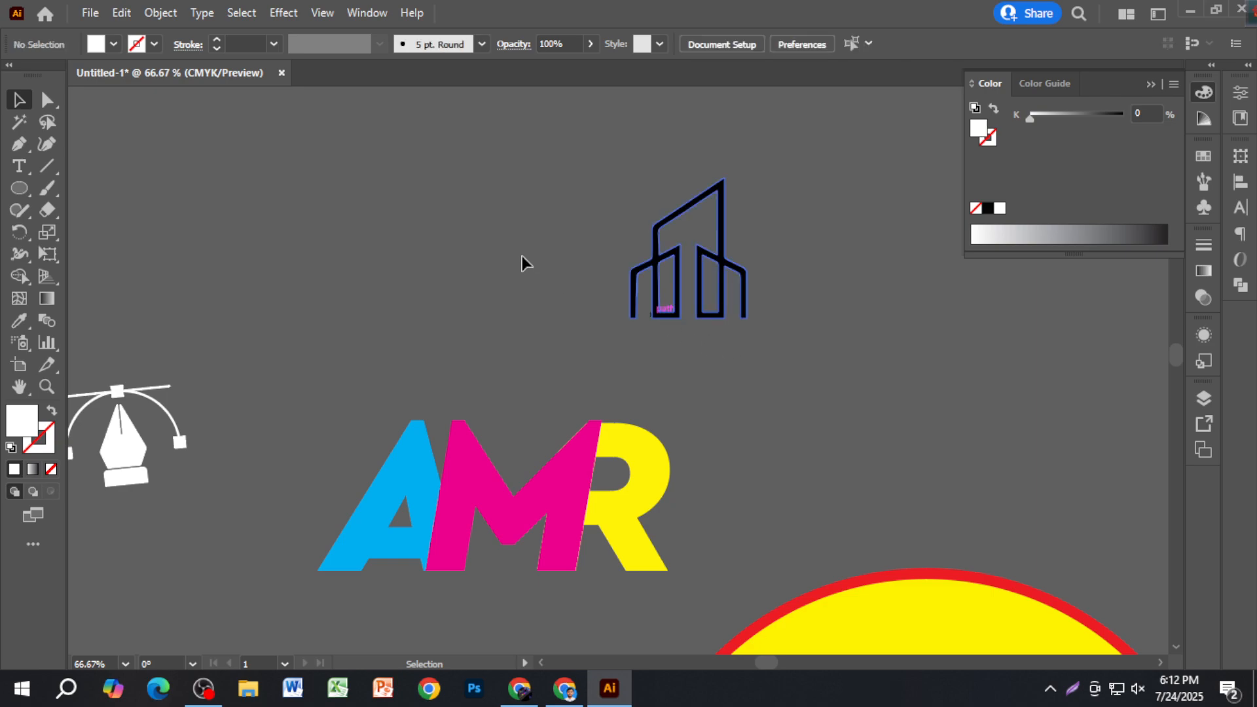
Move the building icon over the letter A and fill it with CMYK magenta: C 0, M 100, Y 0, K 0.
{"action": "left_click", "coordinate": [632, 282]}
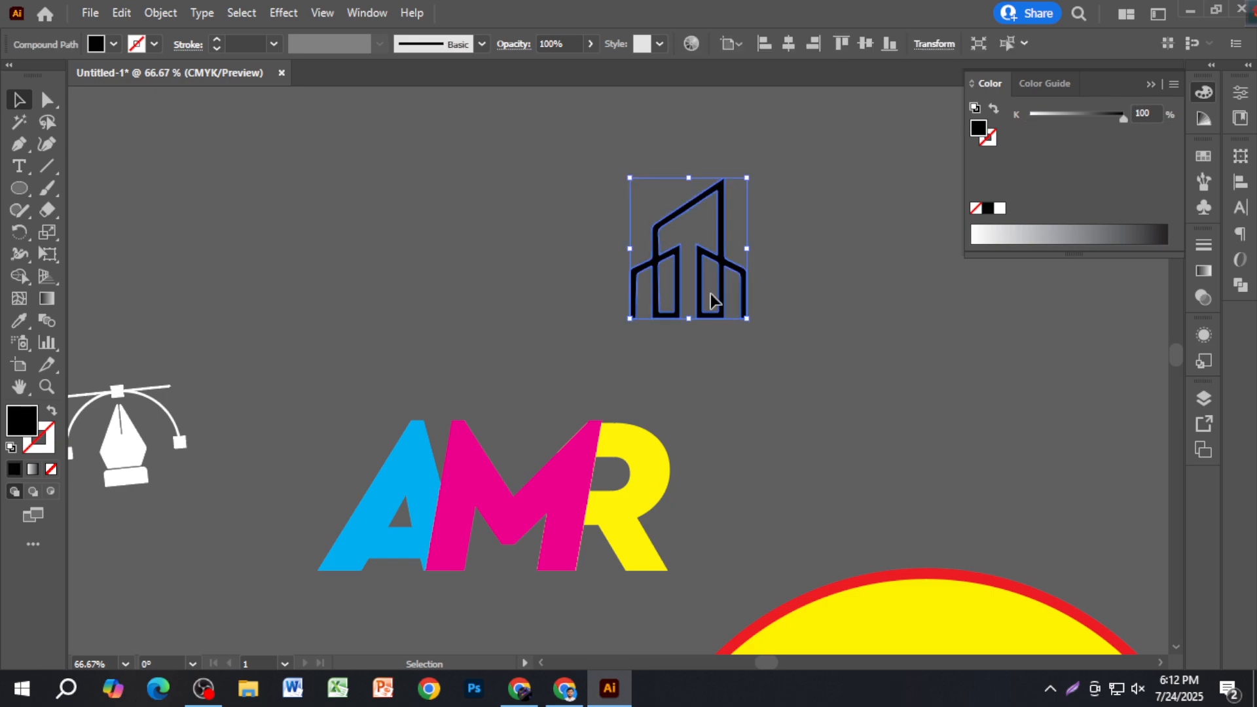
{"action": "left_click_drag", "start_coordinate": [716, 306], "coordinate": [378, 508]}
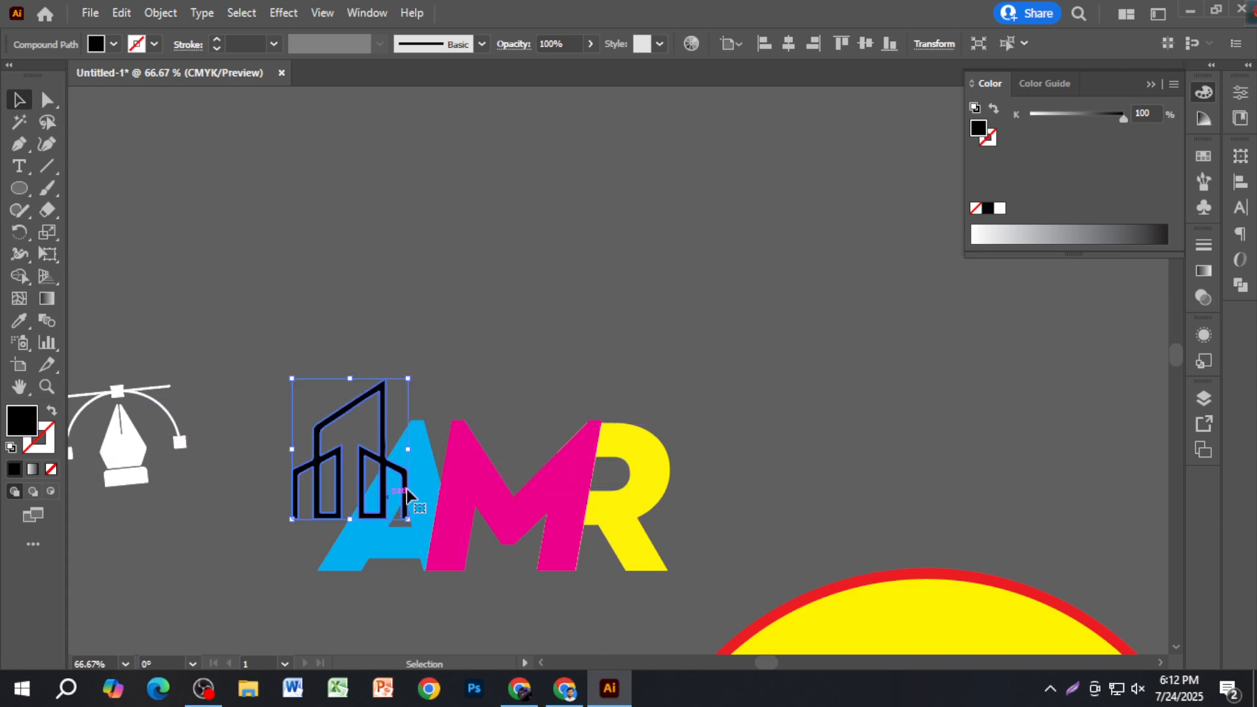
{"action": "left_click", "coordinate": [1173, 84]}
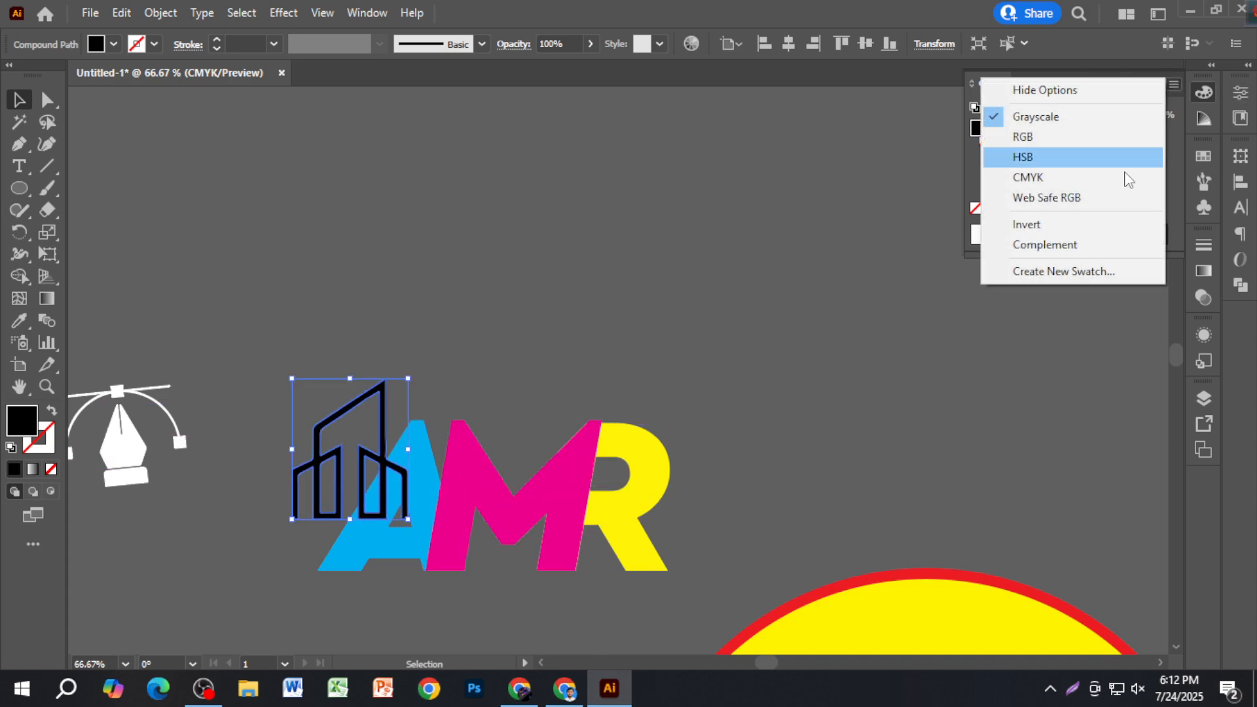
{"action": "left_click", "coordinate": [1087, 178]}
{"action": "left_click_drag", "start_coordinate": [1123, 187], "coordinate": [997, 181]}
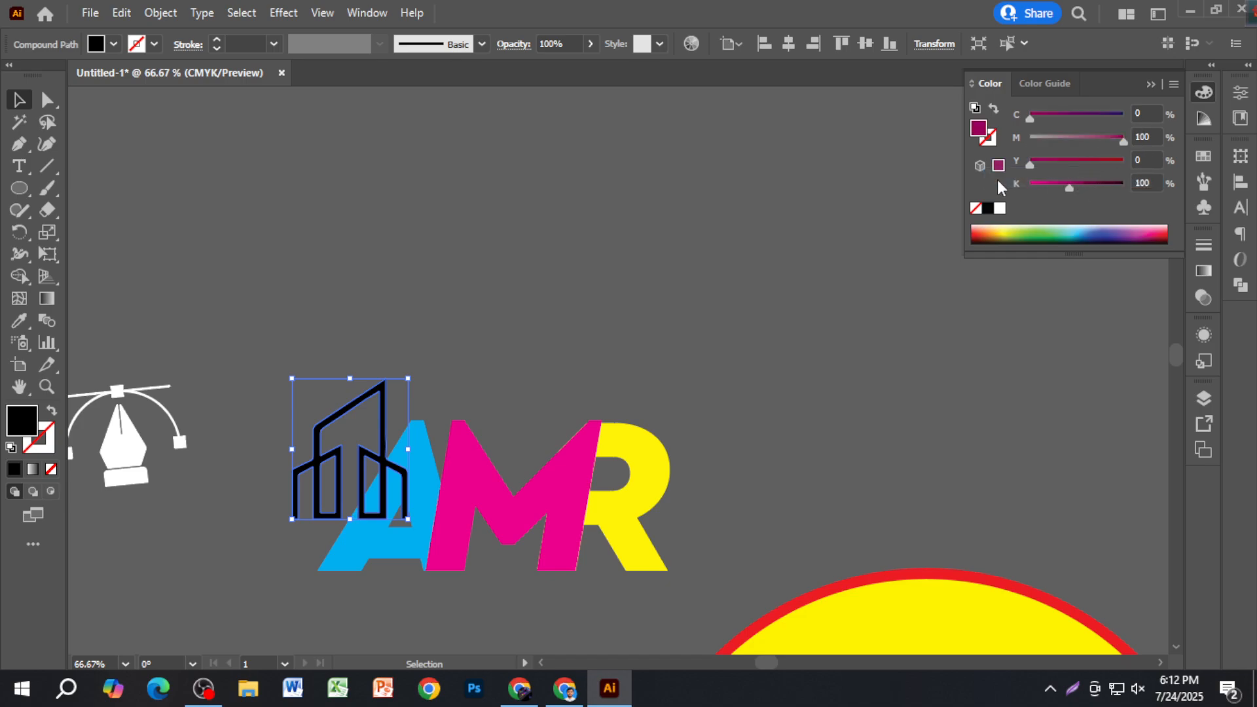
{"action": "left_click", "coordinate": [892, 332]}
{"action": "scroll", "coordinate": [286, 508], "scroll_direction": "up", "scroll_amount": 5}
{"action": "scroll", "coordinate": [308, 505], "scroll_direction": "down", "scroll_amount": 5}
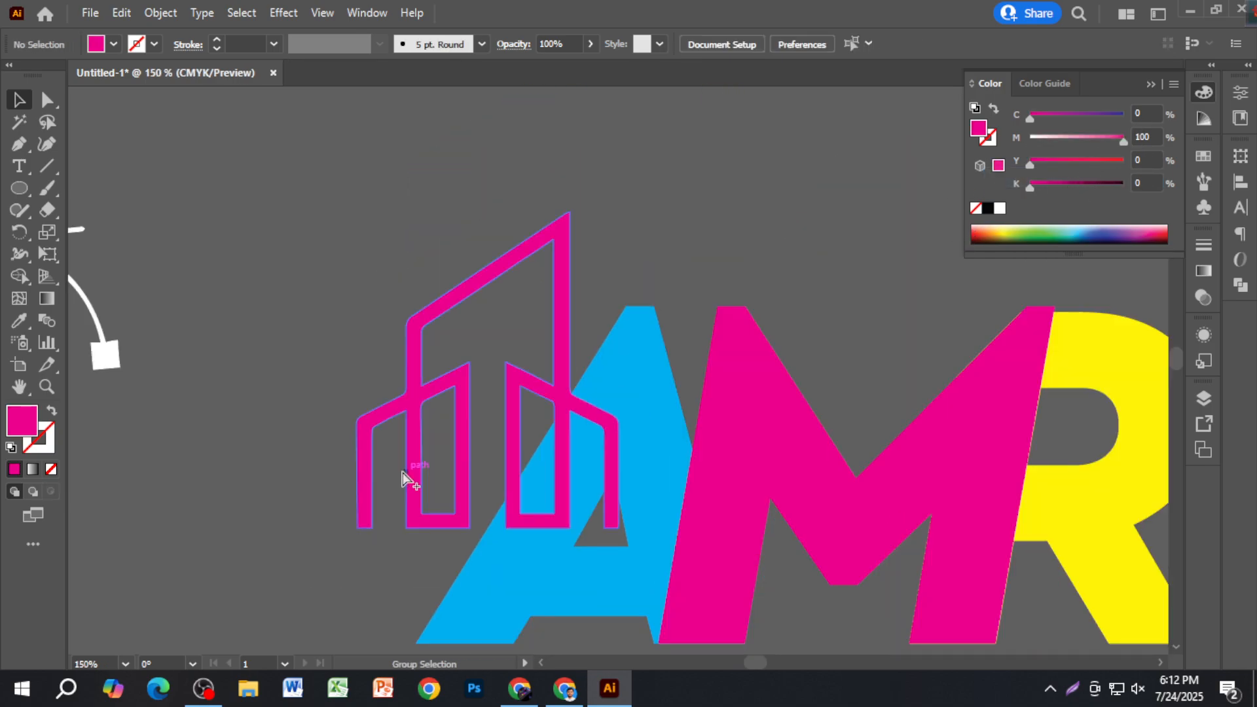
{"action": "scroll", "coordinate": [661, 403], "scroll_direction": "right", "scroll_amount": 1}
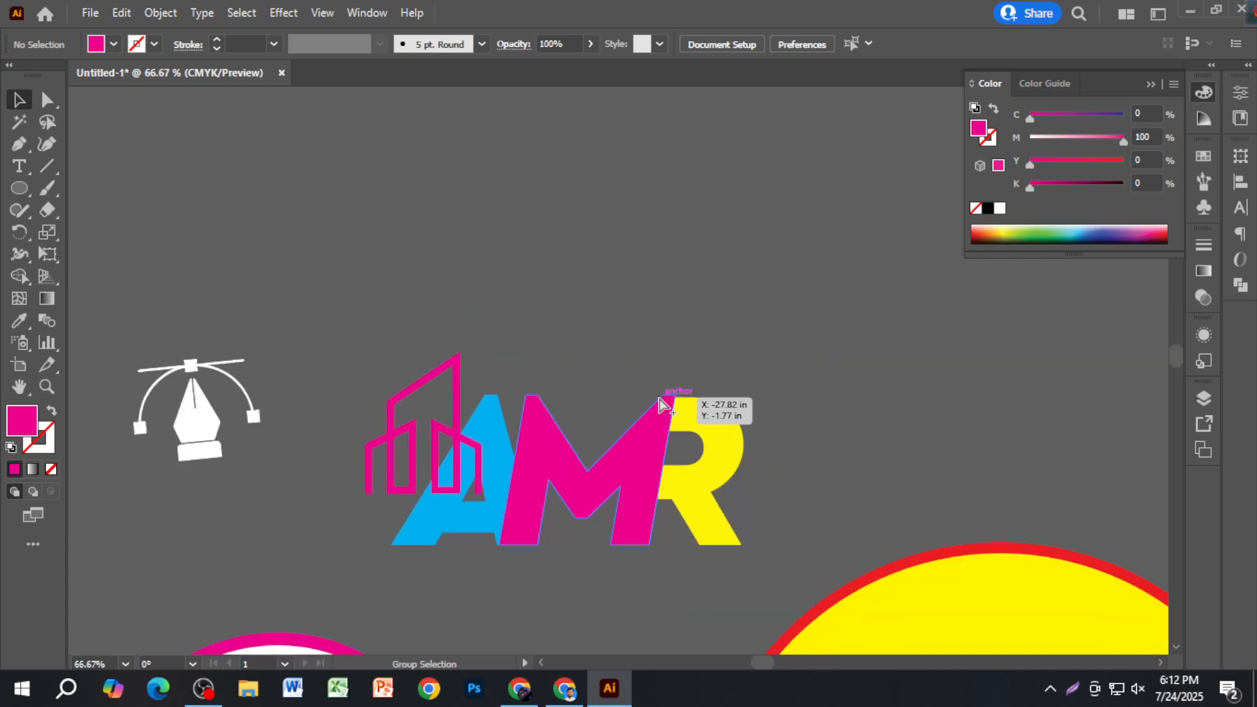
Move the magenta building icon off the AMR letters into the empty space above them.
{"action": "scroll", "coordinate": [660, 400], "scroll_direction": "down", "scroll_amount": 1}
{"action": "scroll", "coordinate": [733, 418], "scroll_direction": "down", "scroll_amount": 3}
{"action": "left_click_drag", "start_coordinate": [509, 323], "coordinate": [552, 178]}
{"action": "left_click", "coordinate": [774, 287]}
Move the AMR letters into the middle of the yellow circle with the red outline.
{"action": "left_click", "coordinate": [689, 398]}
{"action": "scroll", "coordinate": [689, 398], "scroll_direction": "down", "scroll_amount": 3}
{"action": "left_click_drag", "start_coordinate": [677, 312], "coordinate": [980, 567]}
{"action": "left_click", "coordinate": [1083, 366]}
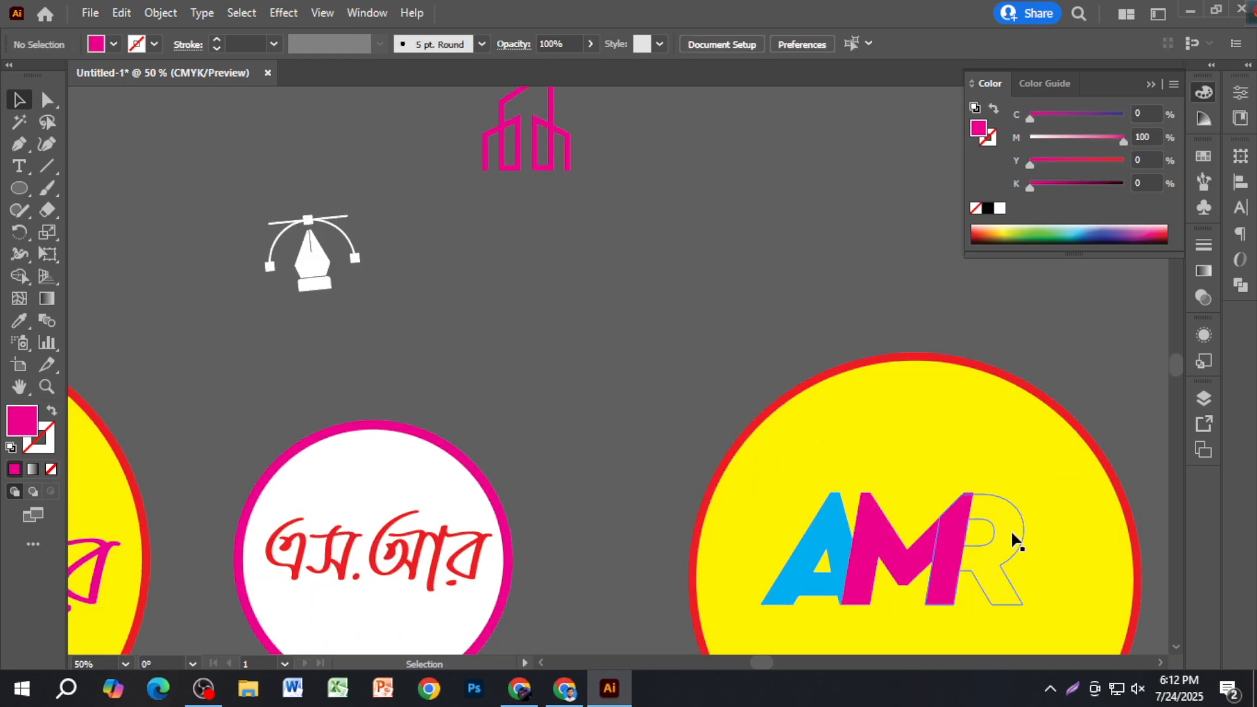
Try a white fill on the letter R by setting C, M, Y and K to 0.
{"action": "left_click", "coordinate": [1010, 533]}
{"action": "left_click_drag", "start_coordinate": [1114, 117], "coordinate": [1149, 118]}
{"action": "left_click", "coordinate": [819, 287]}
{"action": "left_click", "coordinate": [992, 565]}
{"action": "left_click_drag", "start_coordinate": [1055, 117], "coordinate": [1014, 118]}
{"action": "left_click_drag", "start_coordinate": [1071, 160], "coordinate": [1025, 161]}
{"action": "left_click", "coordinate": [863, 313]}
{"action": "scroll", "coordinate": [930, 446], "scroll_direction": "down", "scroll_amount": 1}
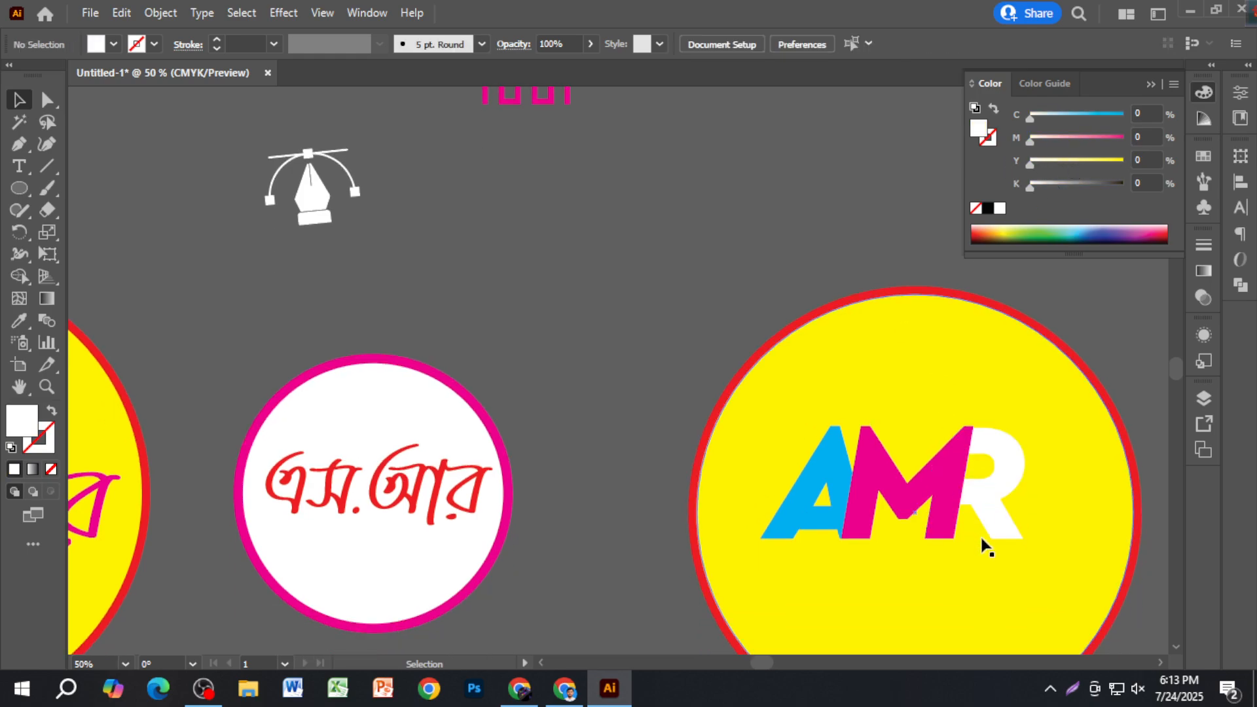
Try the letter R in cyan with C 100, and in black by raising K to 100.
{"action": "left_click", "coordinate": [982, 528]}
{"action": "left_click", "coordinate": [1123, 115]}
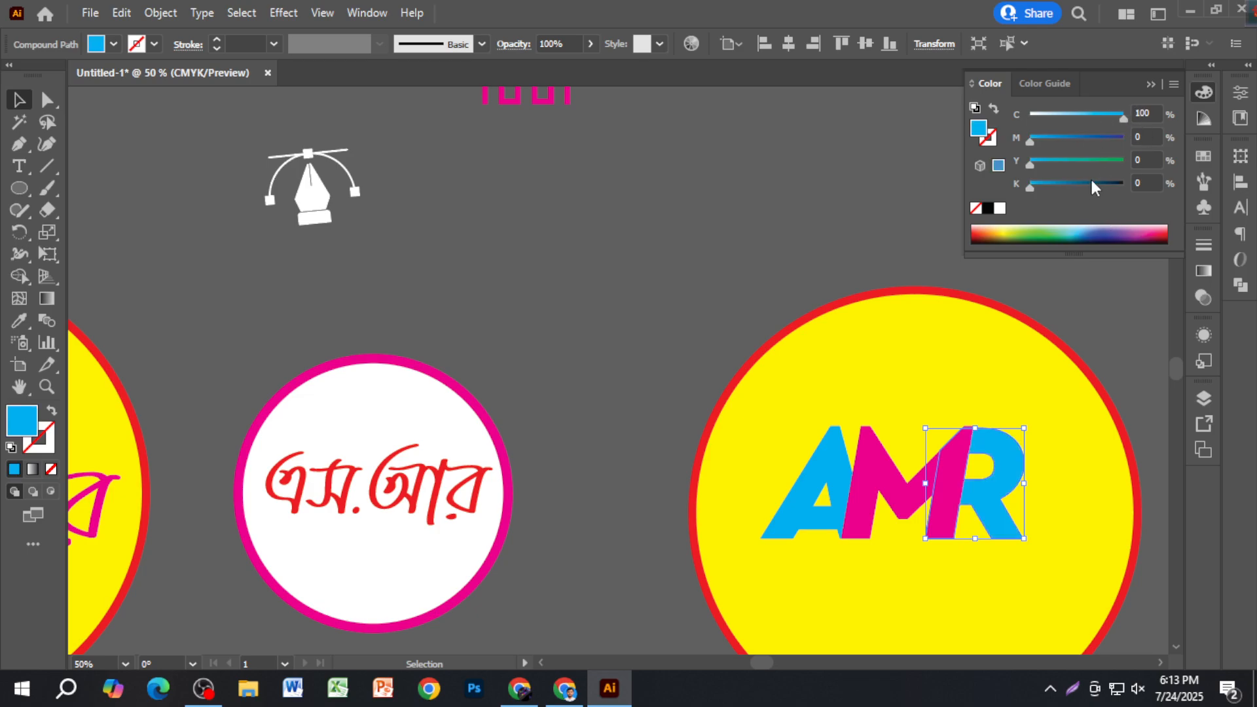
{"action": "left_click", "coordinate": [1122, 183]}
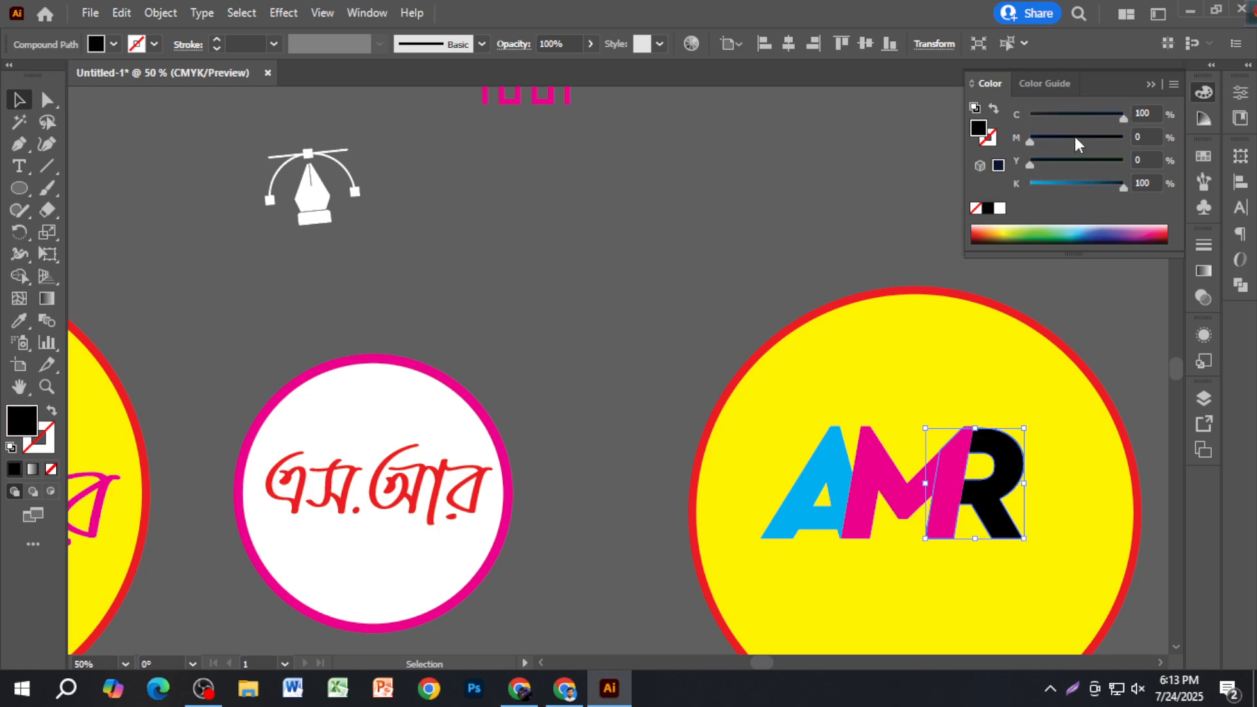
{"action": "left_click", "coordinate": [1048, 116]}
{"action": "left_click", "coordinate": [1031, 184]}
Try a red fill on the letter R with C 0, M 100, Y 92 and K 0.
{"action": "left_click", "coordinate": [1102, 143]}
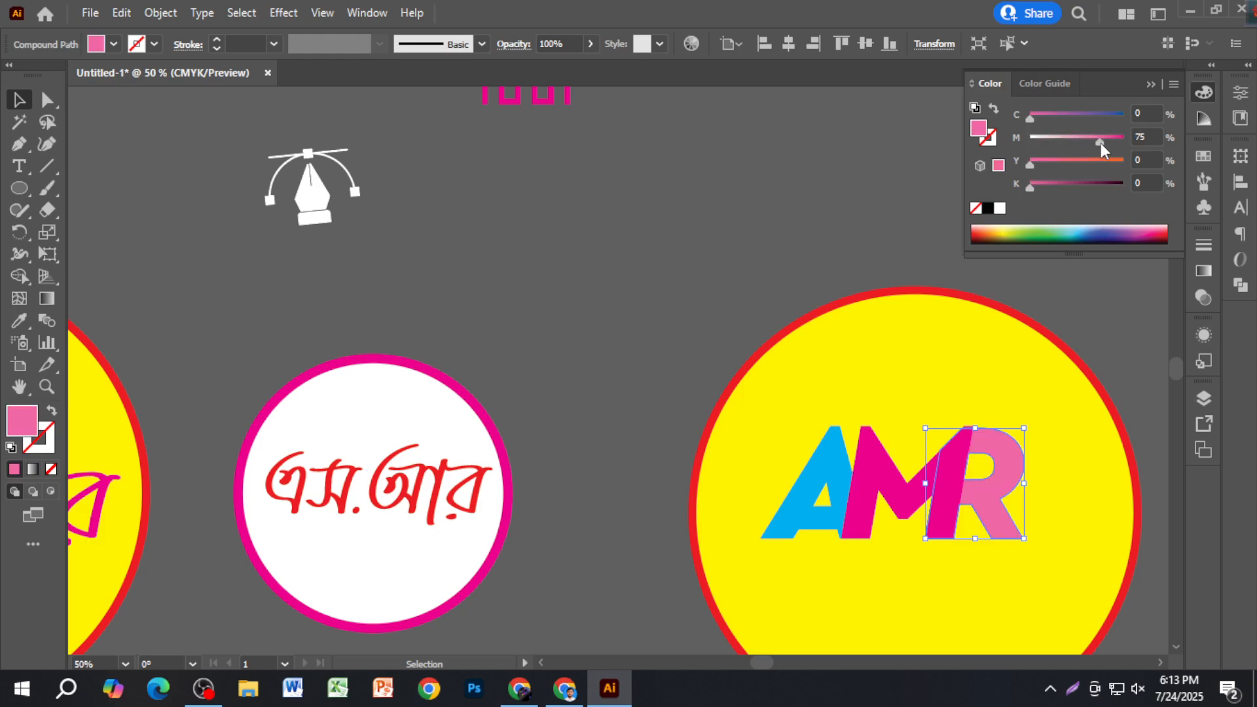
{"action": "left_click", "coordinate": [1079, 122]}
{"action": "left_click", "coordinate": [1051, 115]}
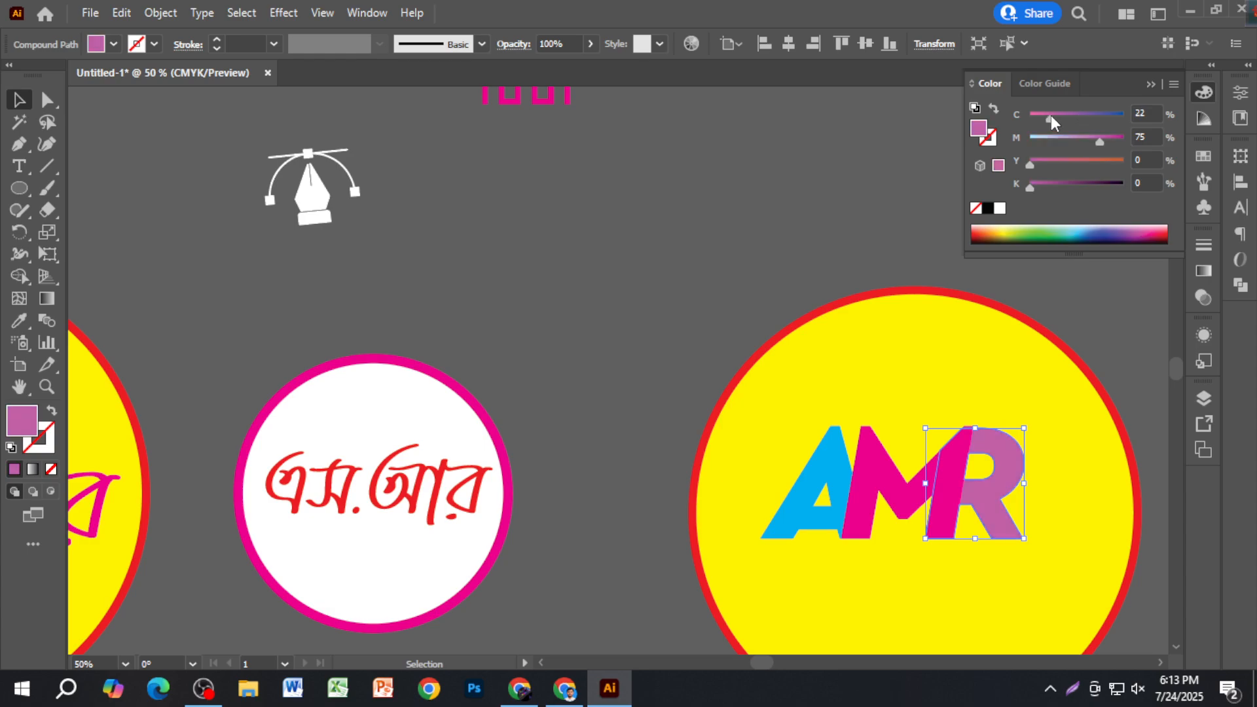
{"action": "left_click", "coordinate": [1079, 161]}
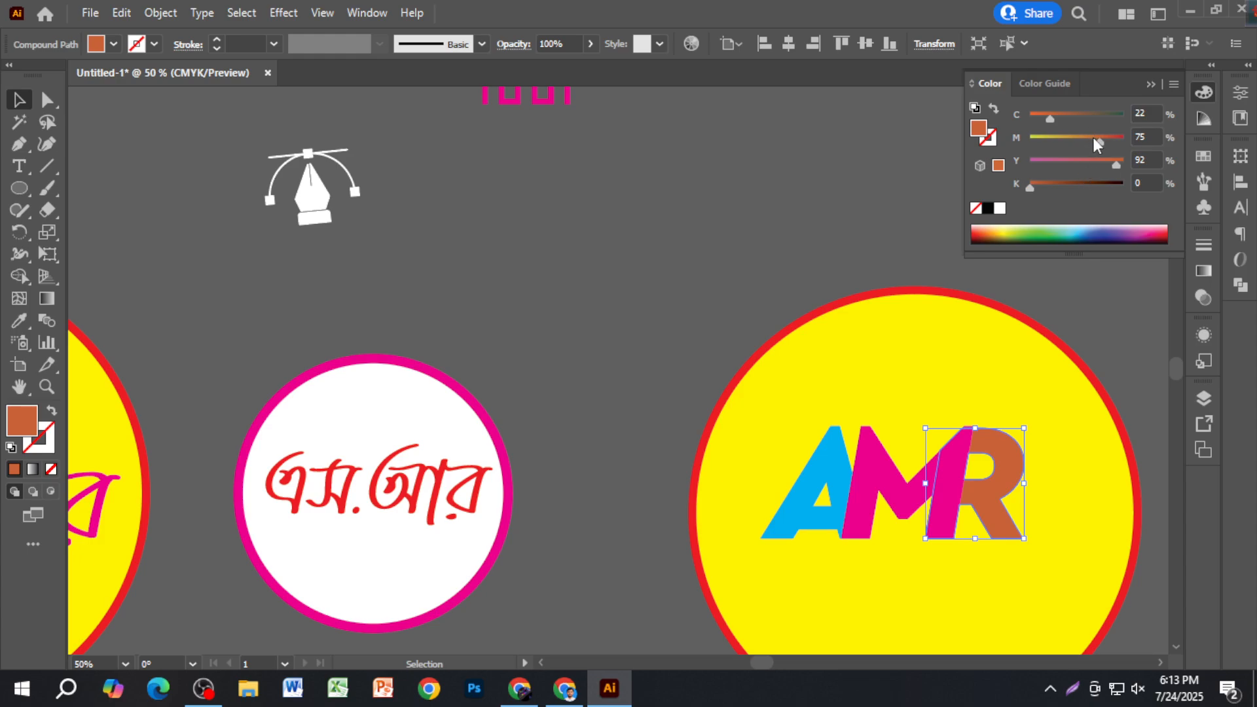
{"action": "left_click_drag", "start_coordinate": [1097, 142], "coordinate": [1124, 140]}
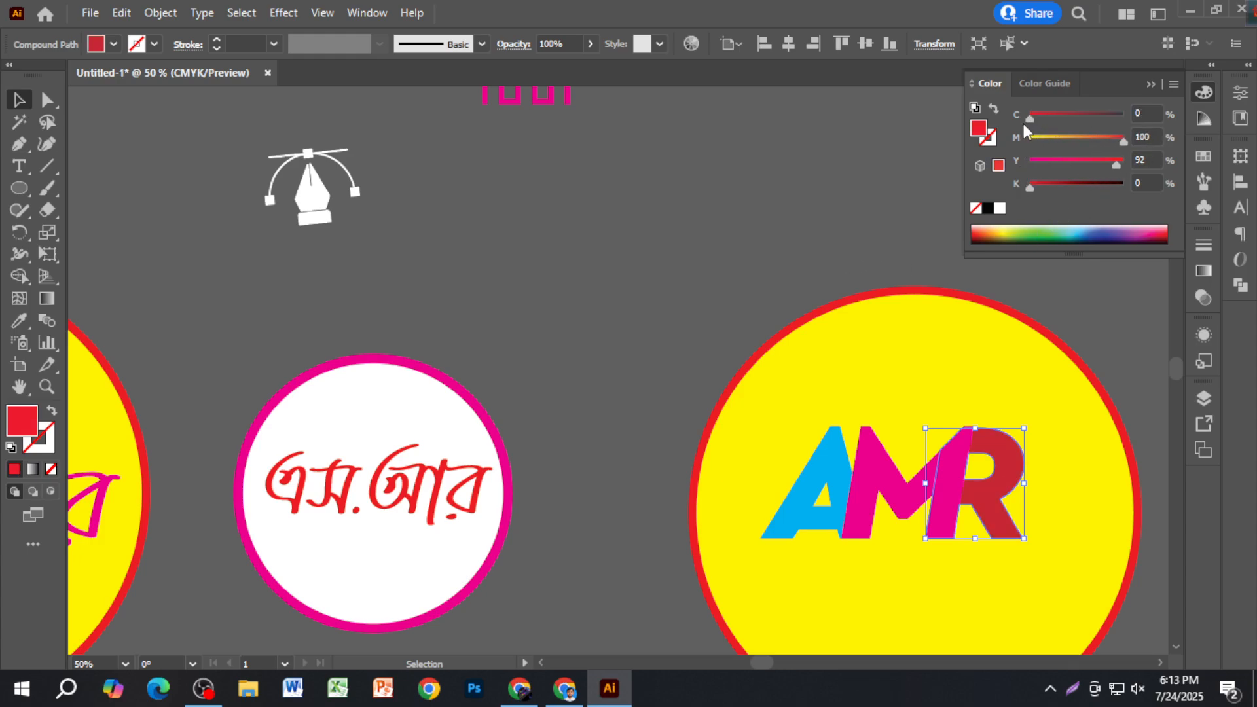
{"action": "left_click", "coordinate": [776, 263]}
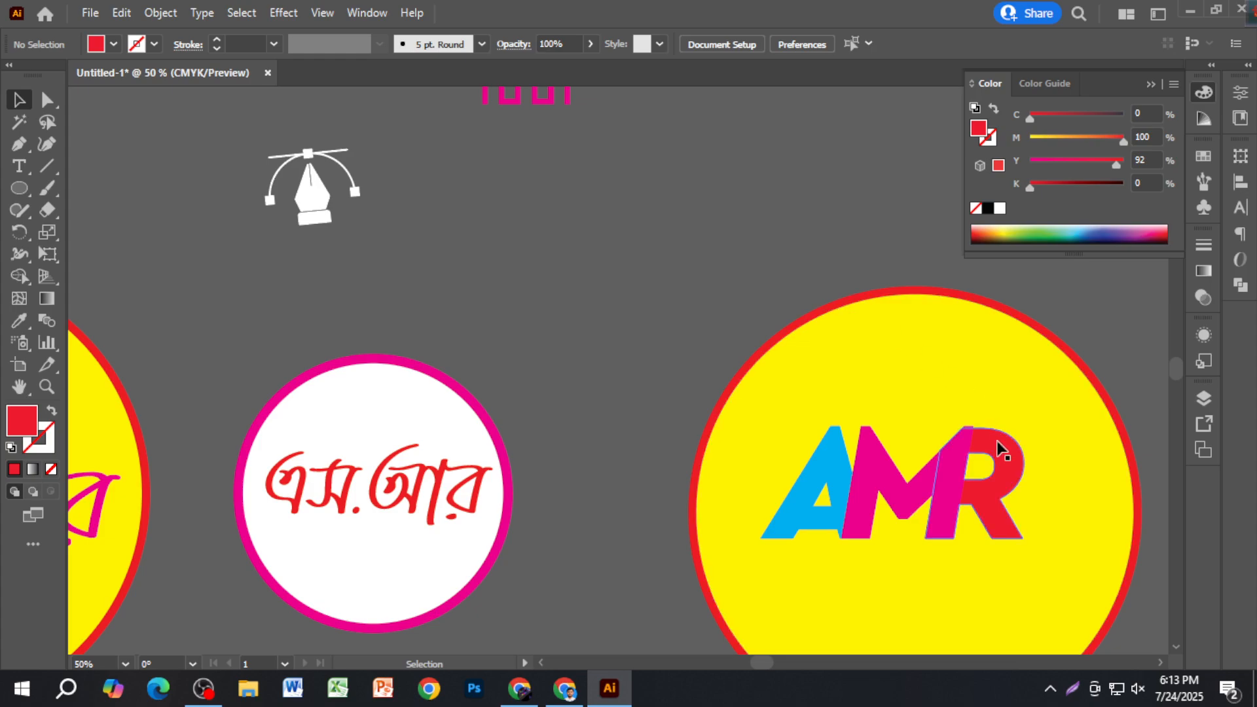
Fill the letter R with magenta to match the M: C 0, M 100, Y 0, K 0.
{"action": "scroll", "coordinate": [1030, 537], "scroll_direction": "up", "scroll_amount": 2}
{"action": "scroll", "coordinate": [1035, 524], "scroll_direction": "down", "scroll_amount": 1}
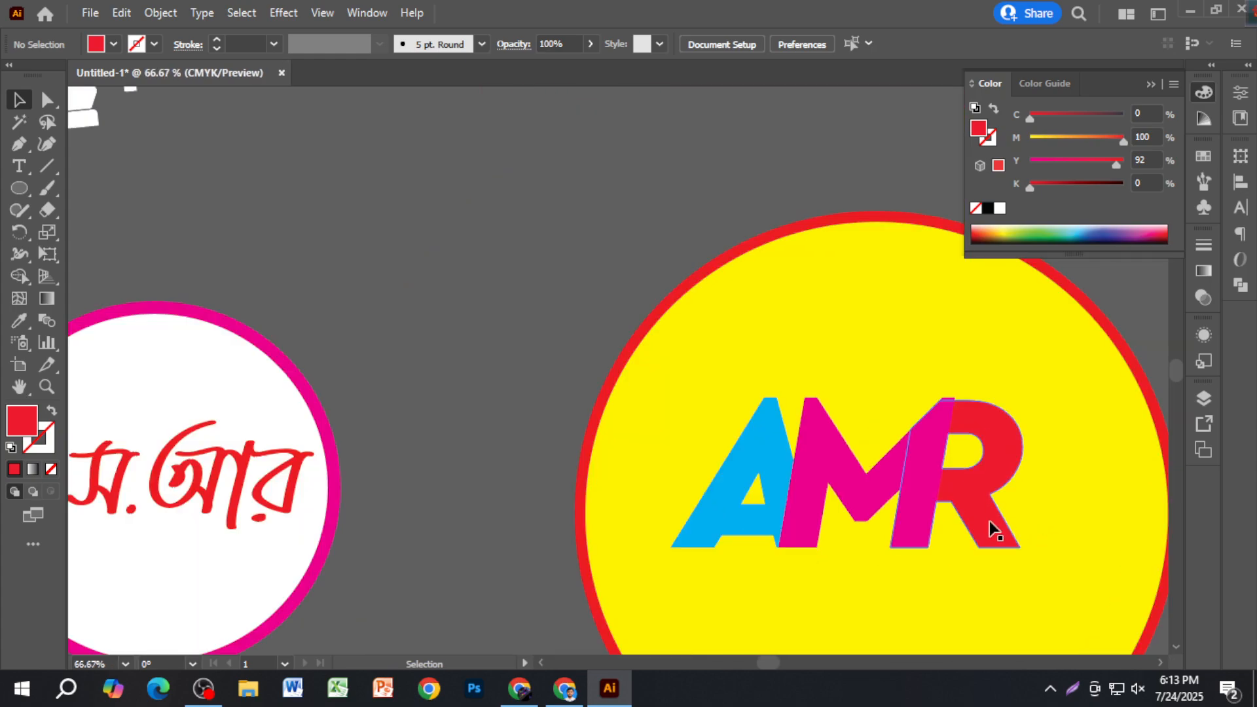
{"action": "left_click", "coordinate": [991, 527]}
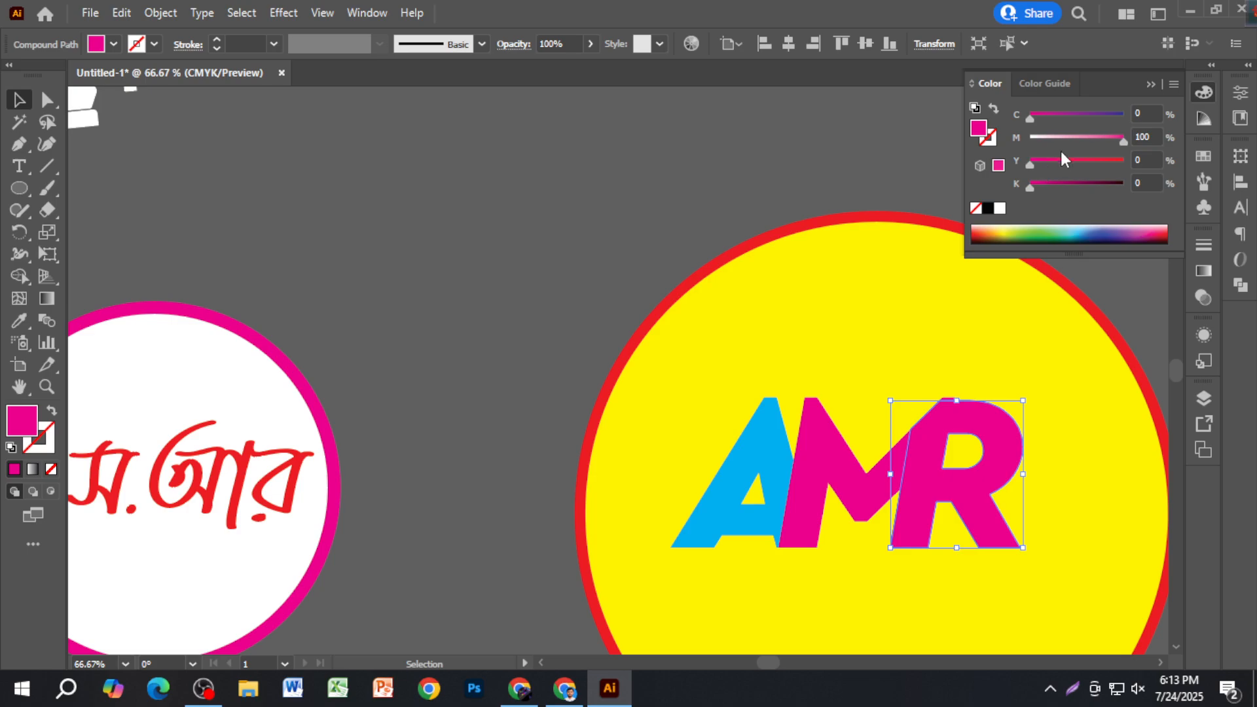
{"action": "left_click", "coordinate": [654, 237]}
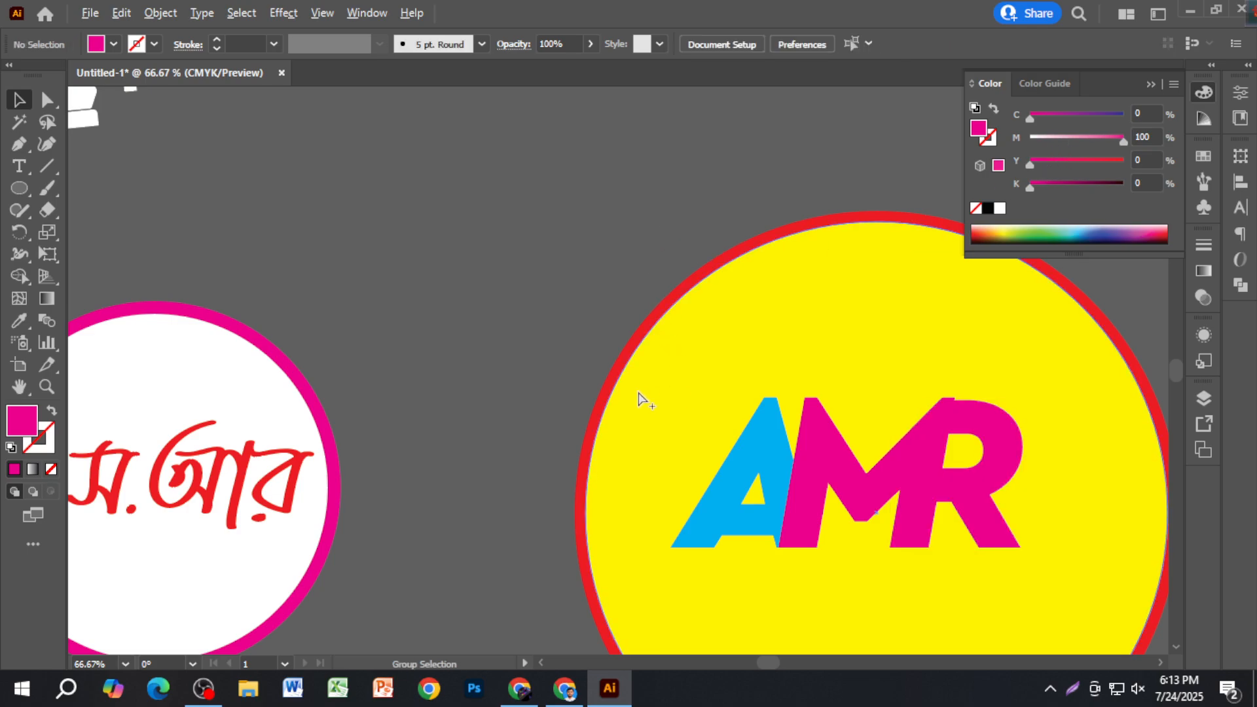
Move the building icon into the yellow circle above the letters and lock the circle.
{"action": "scroll", "coordinate": [622, 407], "scroll_direction": "down", "scroll_amount": 2}
{"action": "left_click_drag", "start_coordinate": [494, 169], "coordinate": [822, 250]}
{"action": "left_click", "coordinate": [884, 421]}
{"action": "key", "text": "ctrl+2"}
Enlarge the AMR letters and the building icon, and set the icon on top of the letters A and M.
{"action": "left_click", "coordinate": [809, 424]}
{"action": "left_click_drag", "start_coordinate": [827, 434], "coordinate": [799, 490]}
{"action": "left_click", "coordinate": [949, 390]}
{"action": "left_click_drag", "start_coordinate": [822, 256], "coordinate": [788, 395]}
{"action": "left_click", "coordinate": [969, 398]}
{"action": "scroll", "coordinate": [881, 471], "scroll_direction": "up", "scroll_amount": 1}
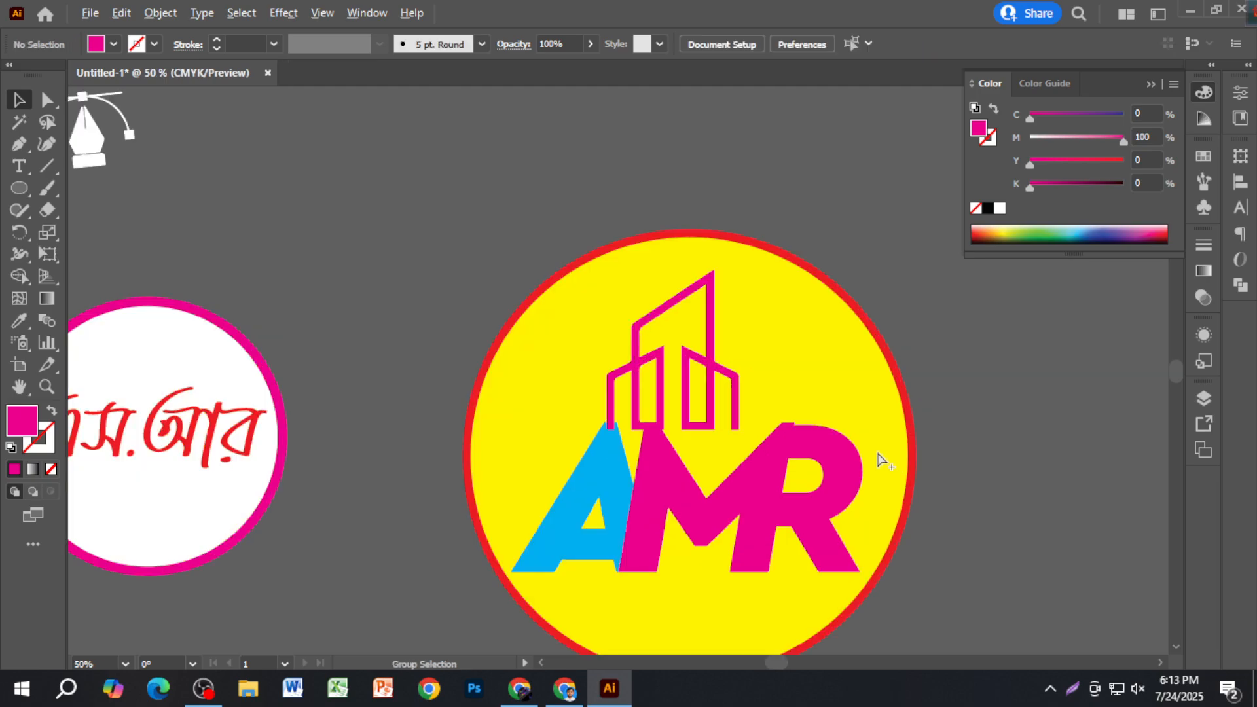
Shift the building icon sideways so that it stands above the letters M and R.
{"action": "scroll", "coordinate": [823, 476], "scroll_direction": "up", "scroll_amount": 1}
{"action": "left_click_drag", "start_coordinate": [665, 392], "coordinate": [779, 387]}
{"action": "left_click", "coordinate": [965, 422]}
{"action": "scroll", "coordinate": [720, 383], "scroll_direction": "down", "scroll_amount": 2}
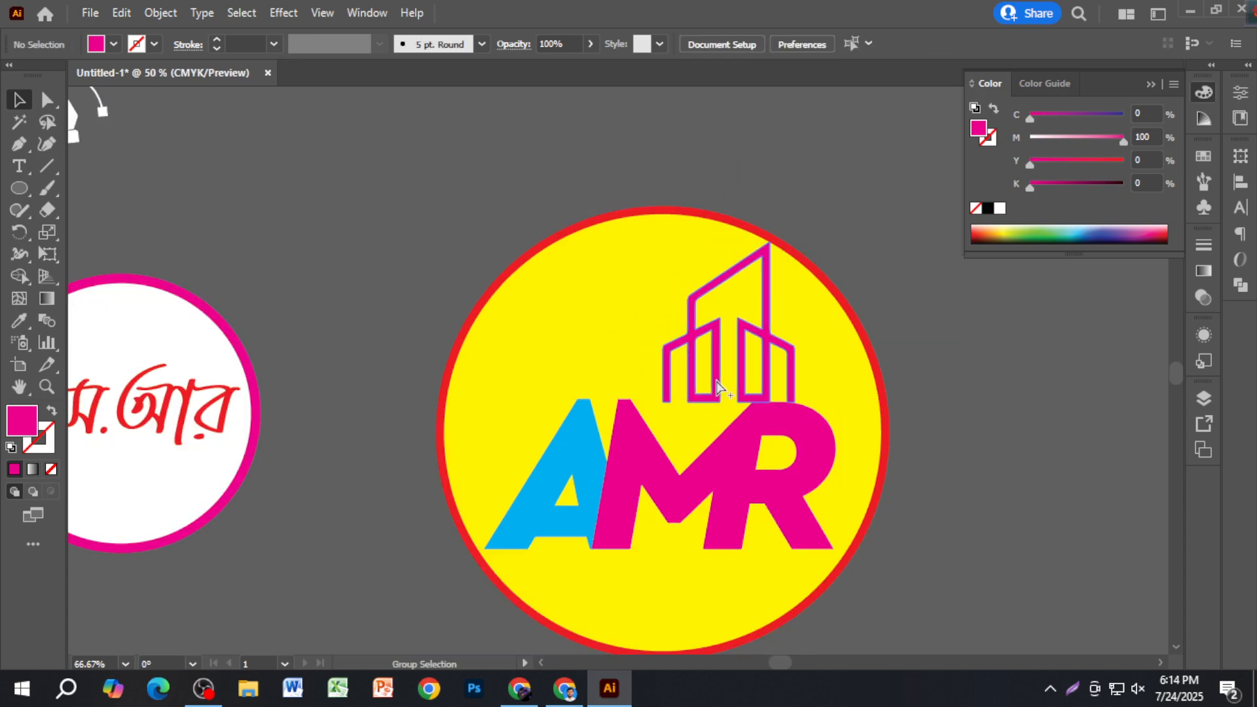
{"action": "scroll", "coordinate": [735, 401], "scroll_direction": "up", "scroll_amount": 2}
Look through the related architect logo images in the browser for layout ideas and return to Illustrator.
{"action": "key", "text": "alt+Tab"}
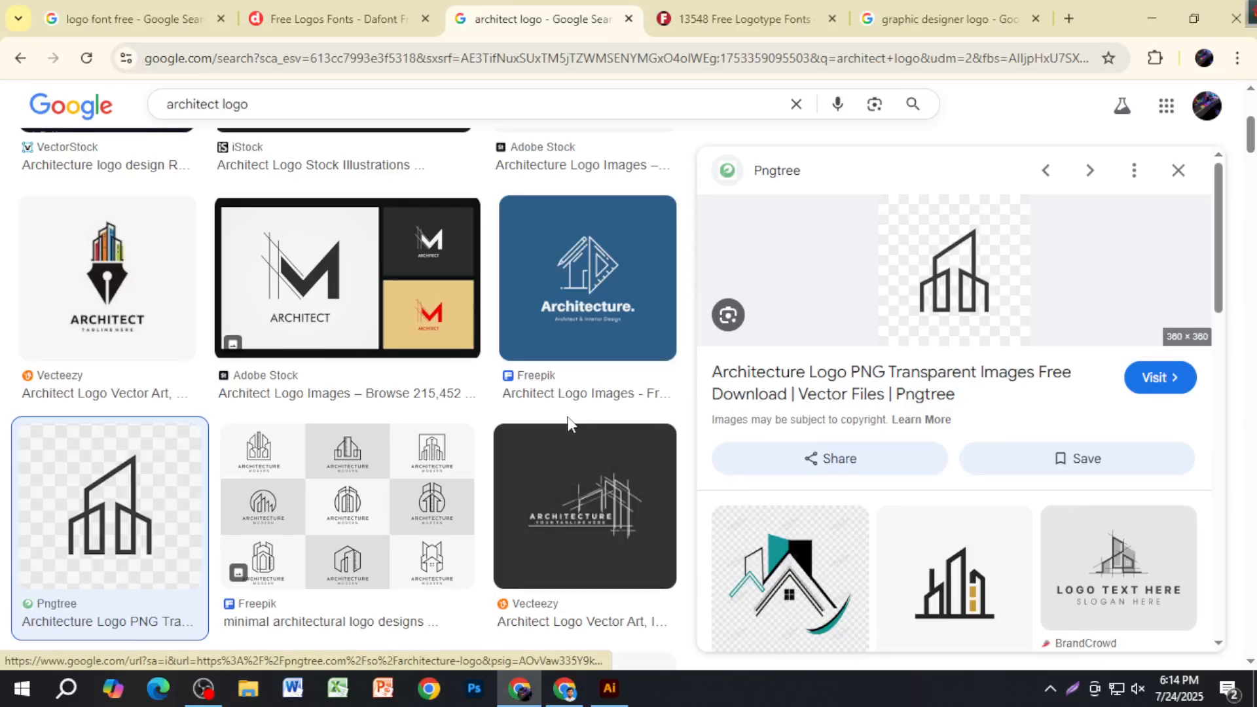
{"action": "scroll", "coordinate": [860, 508], "scroll_direction": "down", "scroll_amount": 3}
{"action": "scroll", "coordinate": [859, 509], "scroll_direction": "down", "scroll_amount": 2}
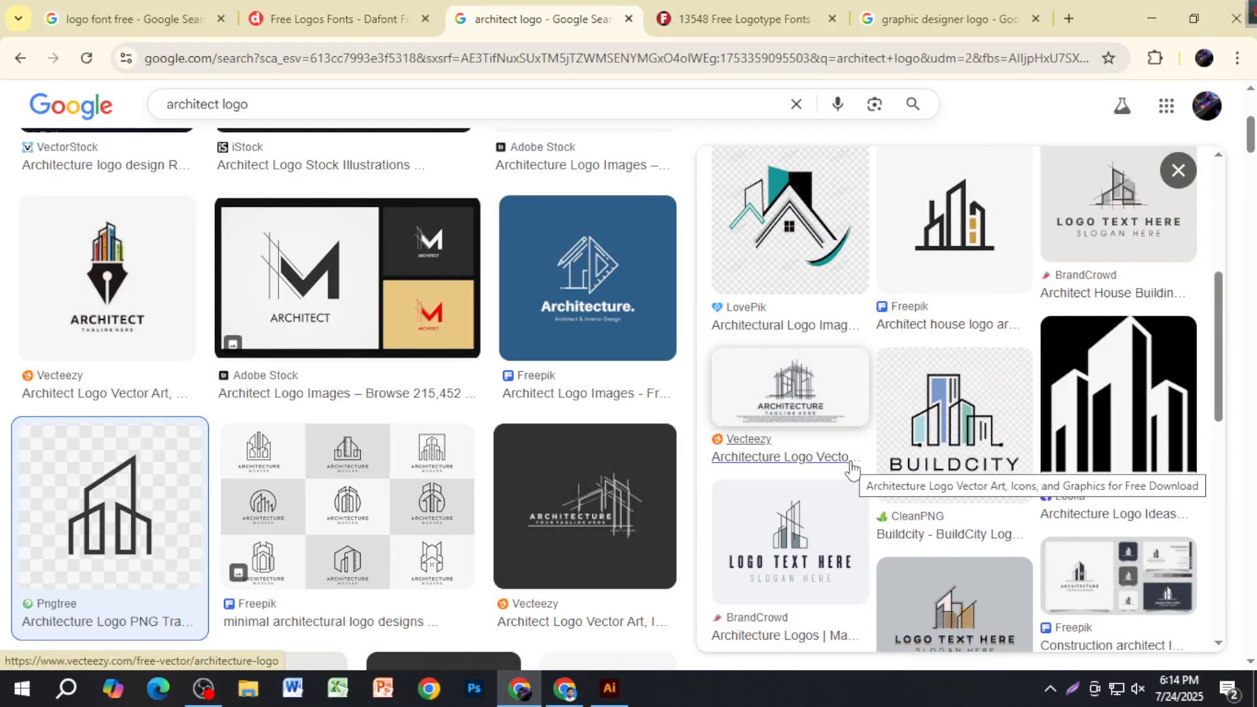
{"action": "scroll", "coordinate": [852, 469], "scroll_direction": "down", "scroll_amount": 4}
{"action": "scroll", "coordinate": [851, 468], "scroll_direction": "up", "scroll_amount": 4}
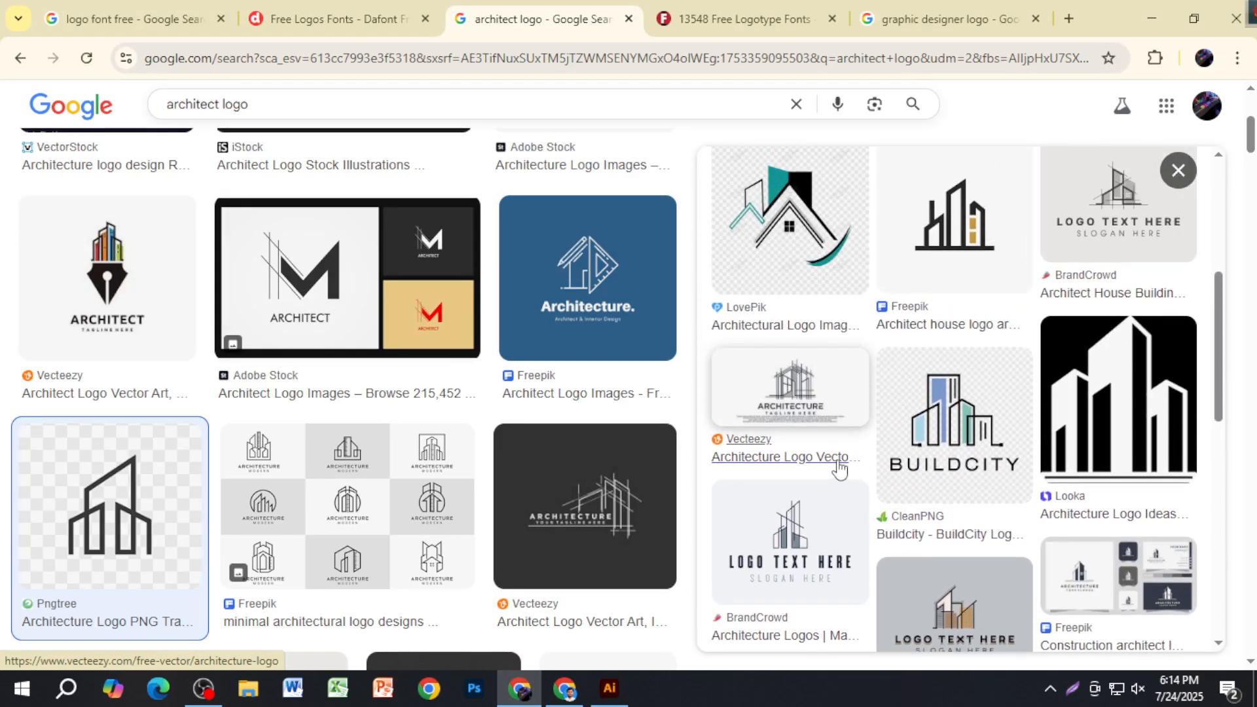
{"action": "key", "text": "alt+Tab"}
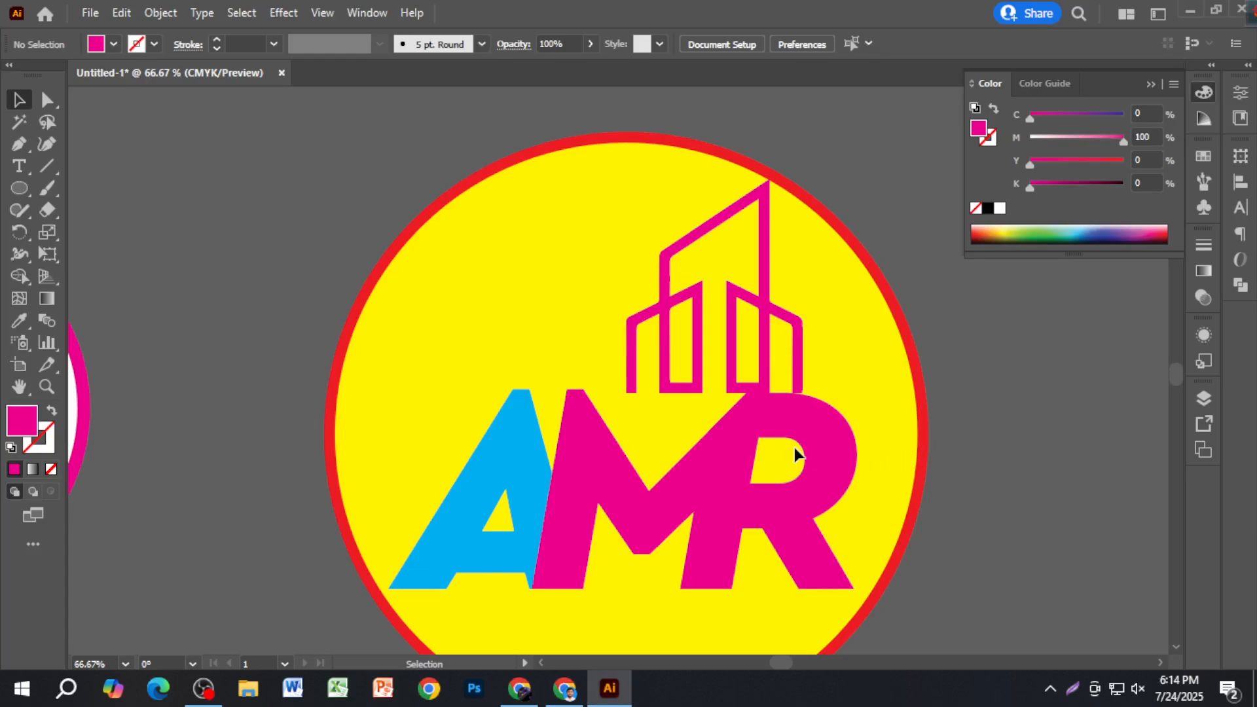
Shrink the AMR letters and enlarge the building icon, centring the icon directly above the letters.
{"action": "scroll", "coordinate": [795, 447], "scroll_direction": "down", "scroll_amount": 2}
{"action": "left_click", "coordinate": [753, 493]}
{"action": "left_click_drag", "start_coordinate": [824, 469], "coordinate": [727, 513]}
{"action": "left_click_drag", "start_coordinate": [762, 417], "coordinate": [720, 454]}
{"action": "mouse_move", "coordinate": [757, 404]}
{"action": "left_mouse_down"}
{"action": "mouse_move", "coordinate": [819, 409]}
{"action": "mouse_move", "coordinate": [775, 412]}
{"action": "left_mouse_up"}
{"action": "left_click_drag", "start_coordinate": [746, 414], "coordinate": [738, 414]}
{"action": "left_click", "coordinate": [788, 421]}
{"action": "scroll", "coordinate": [698, 477], "scroll_direction": "up", "scroll_amount": 2}
{"action": "left_click", "coordinate": [761, 545]}
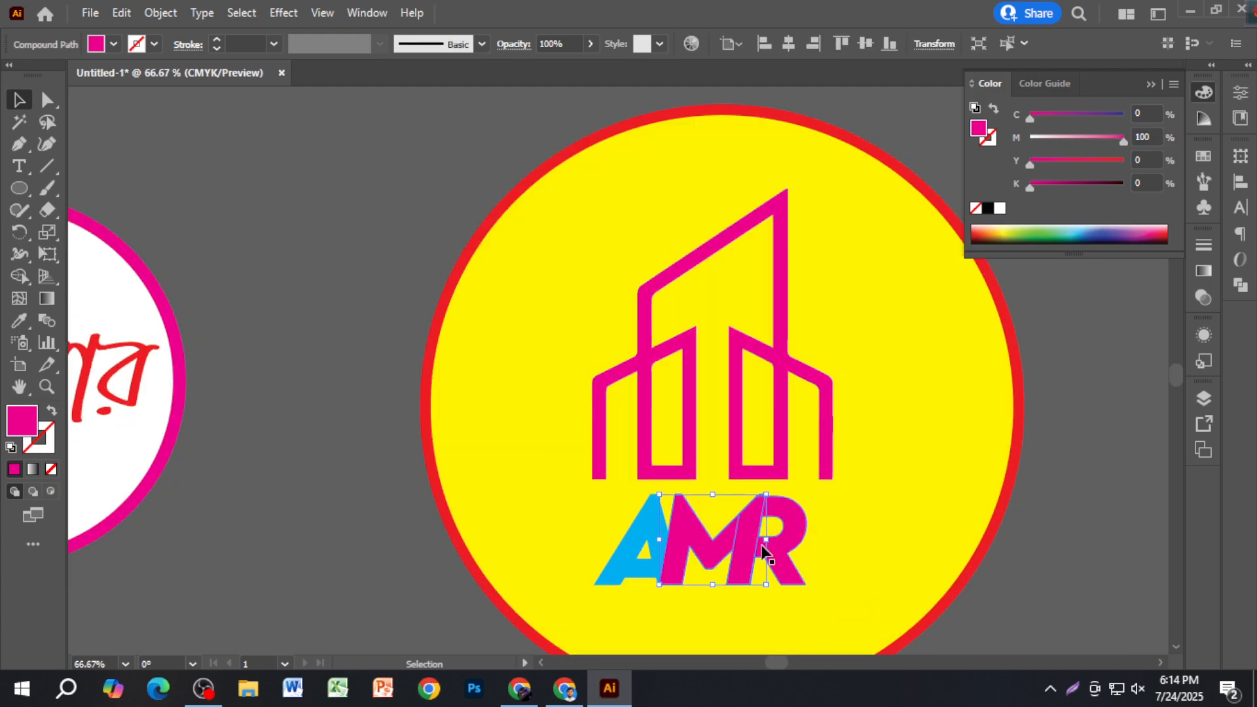
{"action": "scroll", "coordinate": [753, 524], "scroll_direction": "down", "scroll_amount": 2}
{"action": "left_click_drag", "start_coordinate": [750, 499], "coordinate": [744, 517]}
{"action": "key", "text": "ctrl+z"}
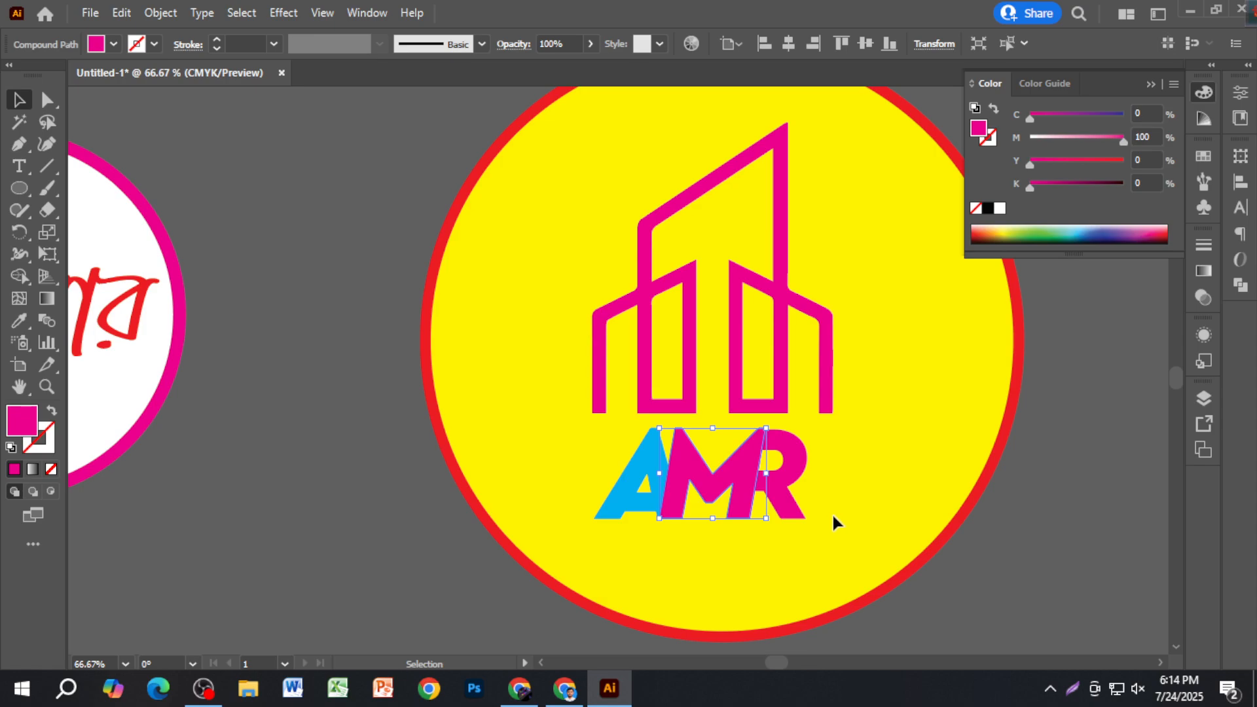
Move the AMR letters out of the yellow circle to the empty area beside its lower edge.
{"action": "left_click_drag", "start_coordinate": [706, 494], "coordinate": [353, 621]}
{"action": "scroll", "coordinate": [674, 505], "scroll_direction": "down", "scroll_amount": 1}
{"action": "scroll", "coordinate": [741, 474], "scroll_direction": "up", "scroll_amount": 1}
{"action": "scroll", "coordinate": [745, 470], "scroll_direction": "down", "scroll_amount": 1}
Reposition the building icon slightly and enlarge it proportionally inside the yellow circle.
{"action": "left_click_drag", "start_coordinate": [727, 429], "coordinate": [713, 431]}
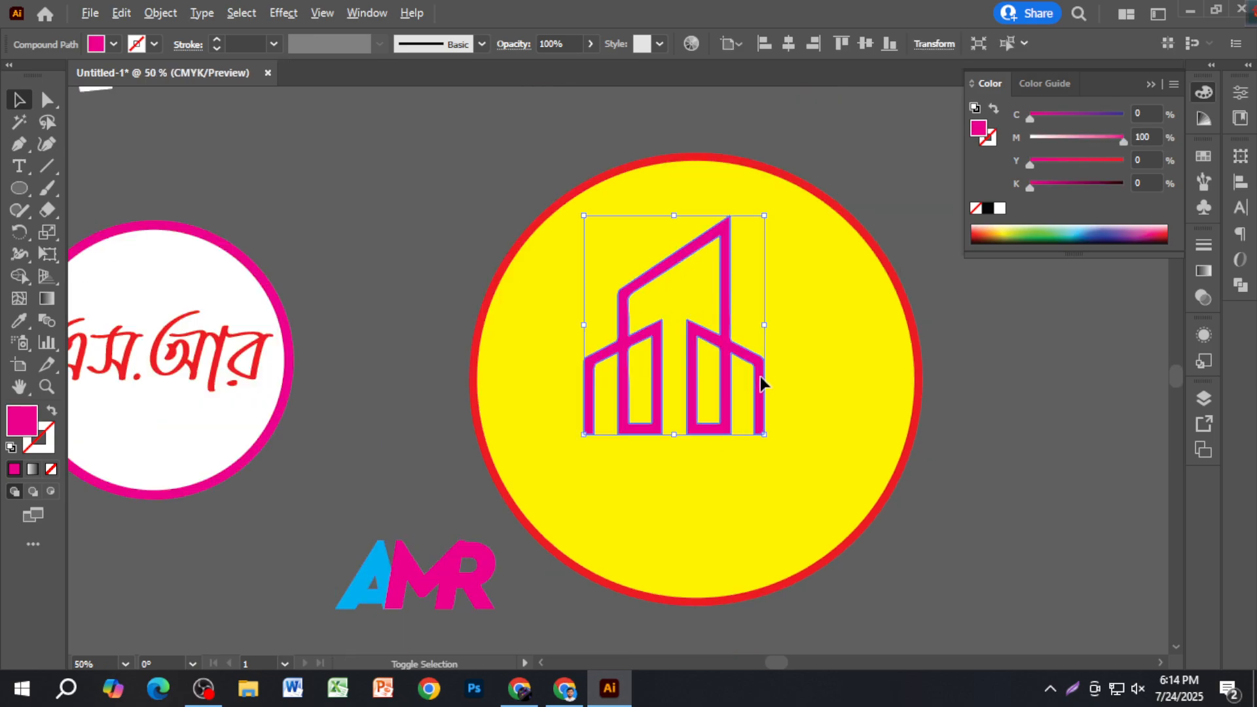
{"action": "left_click_drag", "start_coordinate": [765, 325], "coordinate": [786, 326]}
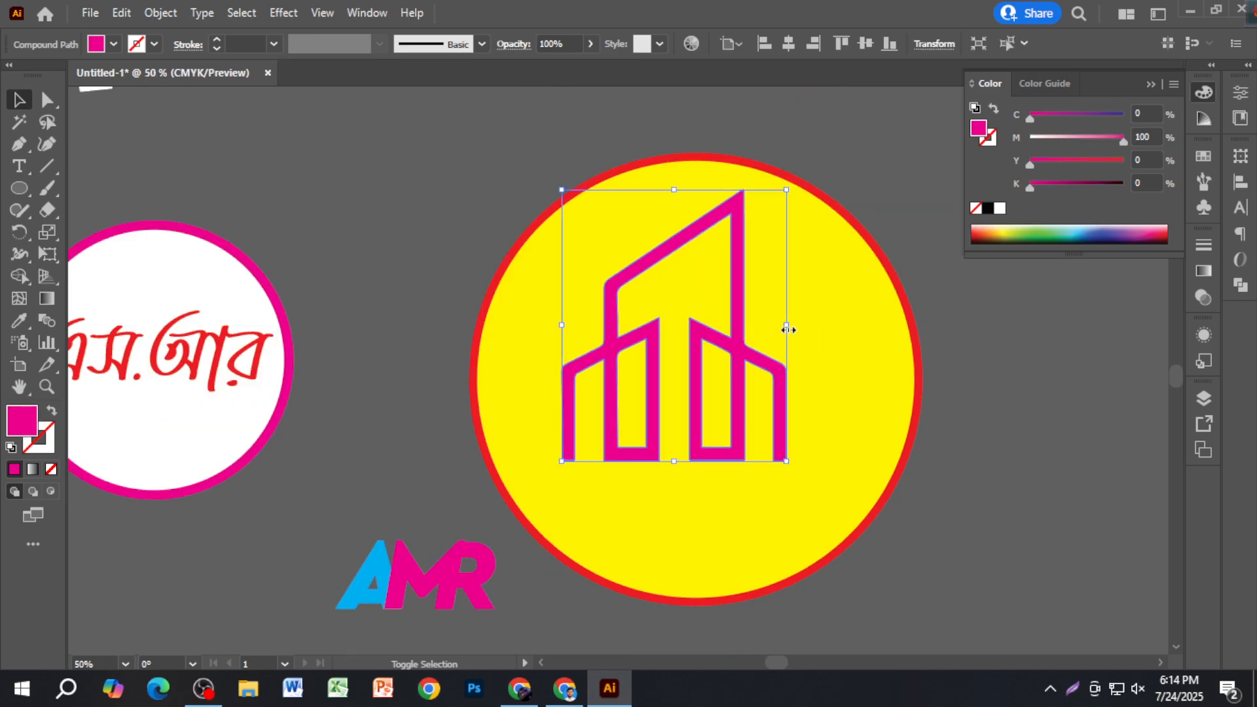
{"action": "left_click_drag", "start_coordinate": [736, 368], "coordinate": [738, 366]}
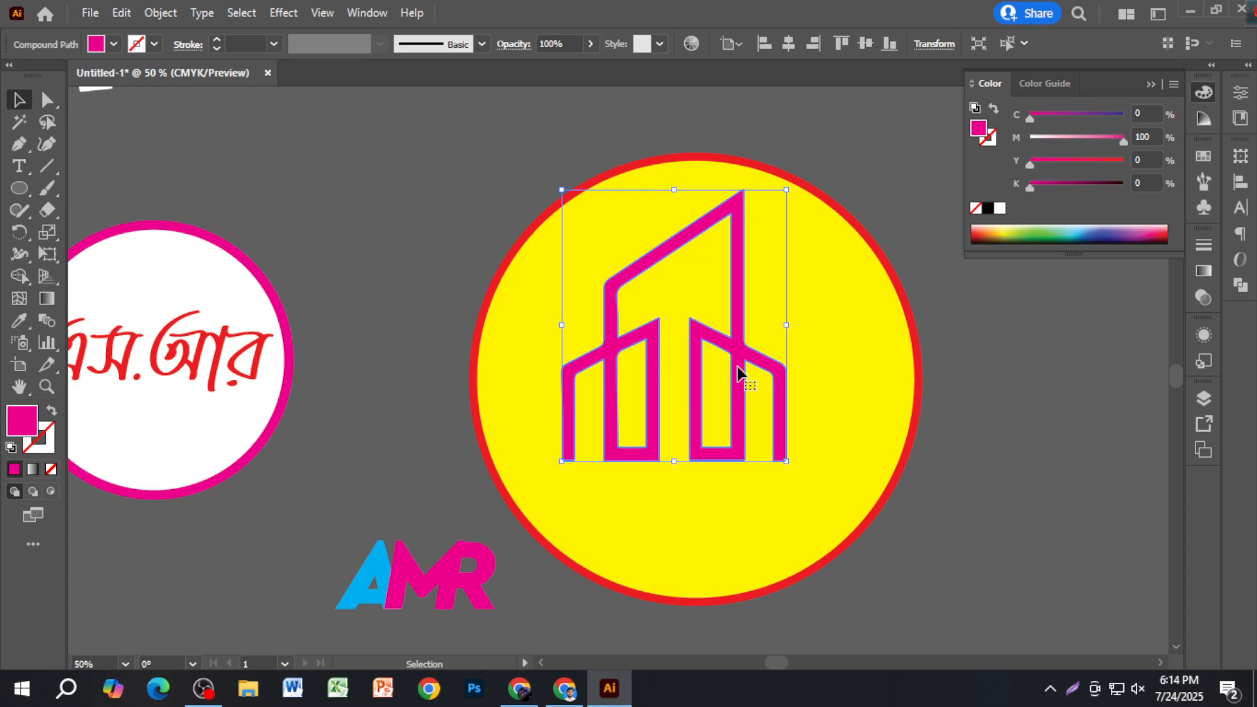
Switch to the browser, examine the red Shutterstock architecture logo and its related images for layout ideas, and return to Illustrator.
{"action": "key", "text": "alt+Tab"}
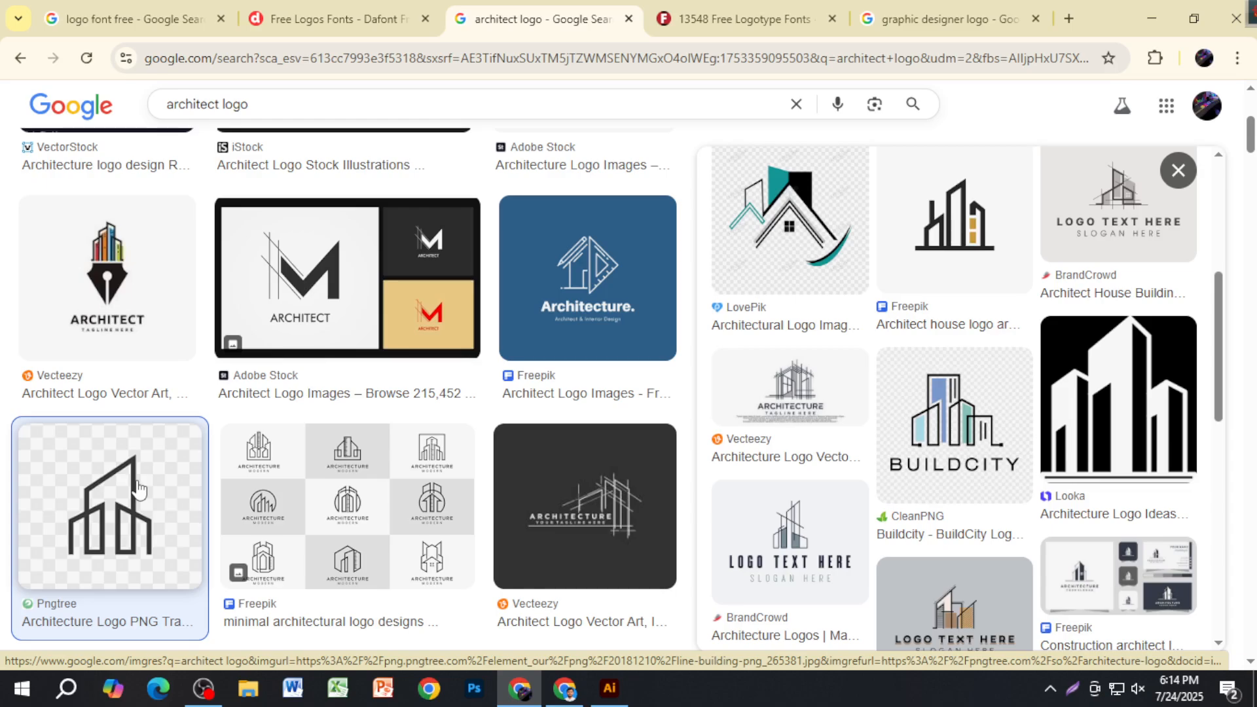
{"action": "scroll", "coordinate": [812, 491], "scroll_direction": "down", "scroll_amount": 4}
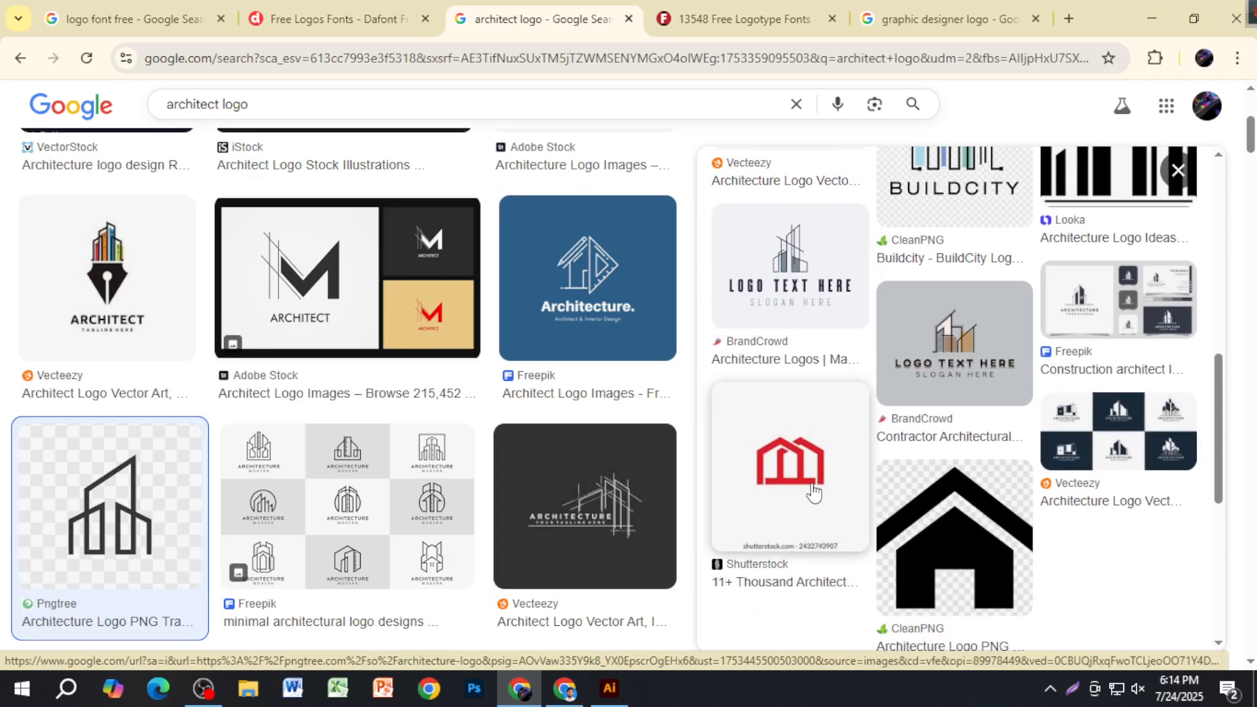
{"action": "left_click", "coordinate": [809, 483]}
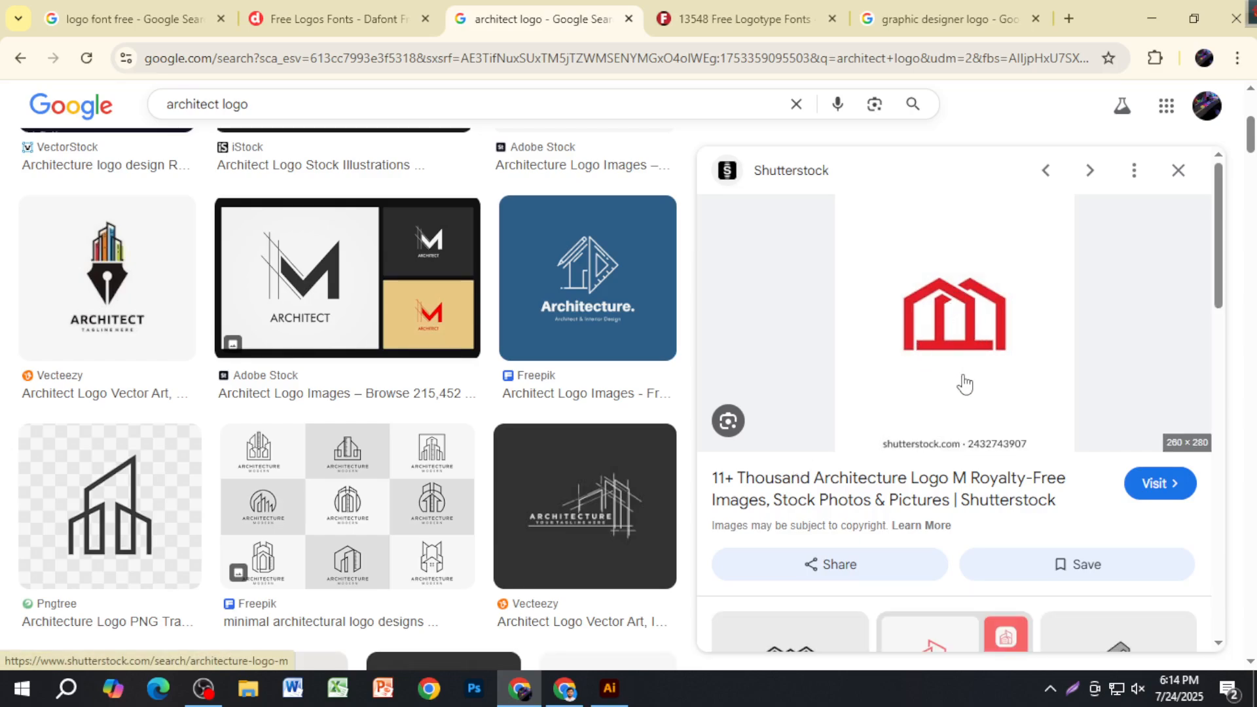
{"action": "scroll", "coordinate": [1056, 336], "scroll_direction": "down", "scroll_amount": 5}
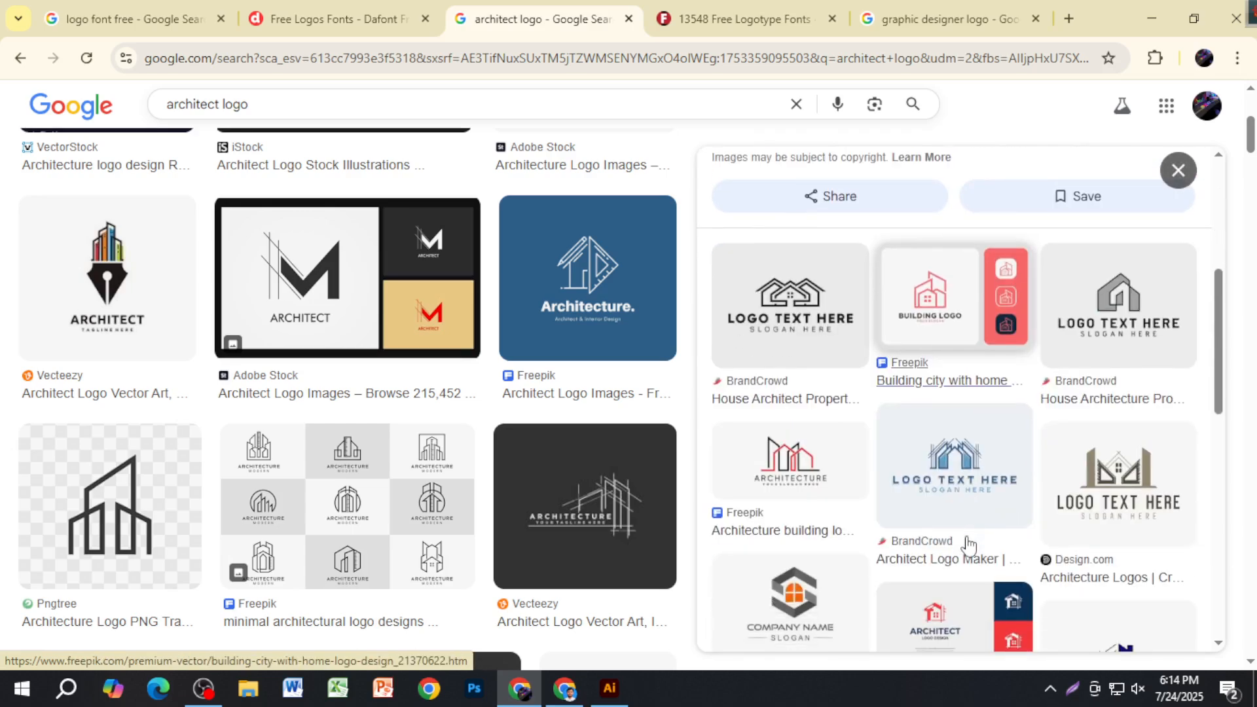
{"action": "scroll", "coordinate": [950, 550], "scroll_direction": "down", "scroll_amount": 3}
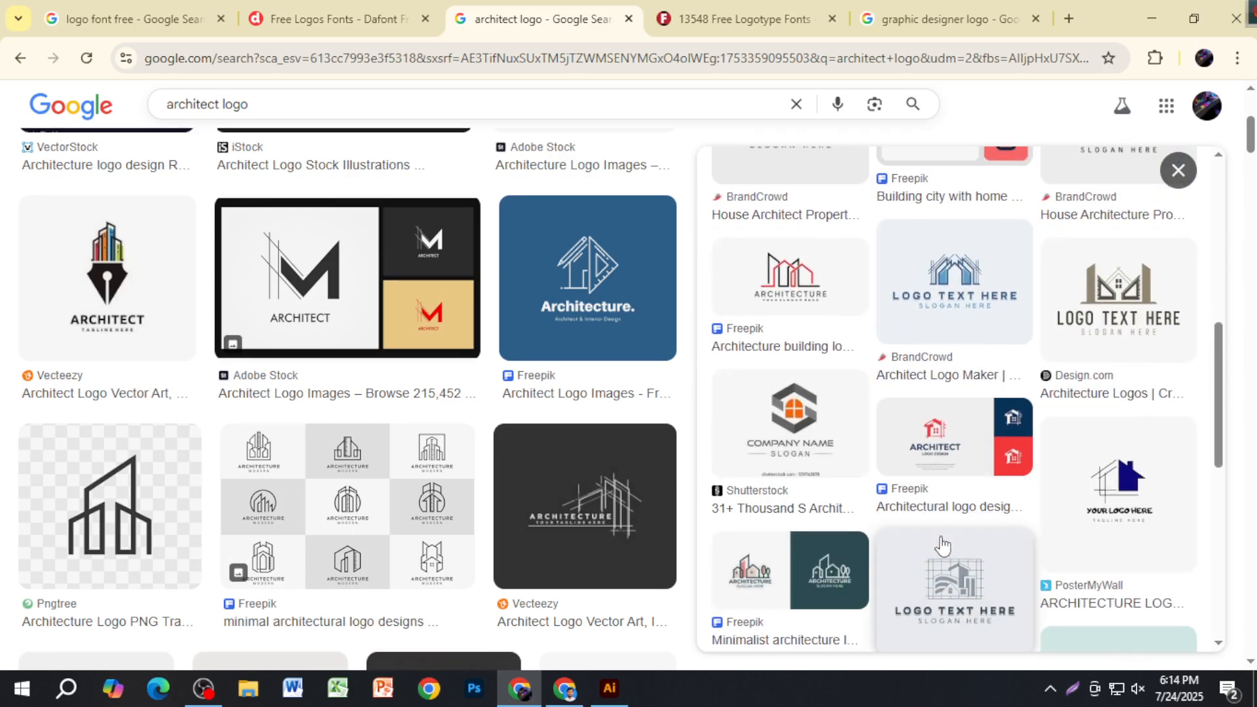
{"action": "key", "text": "alt+Tab"}
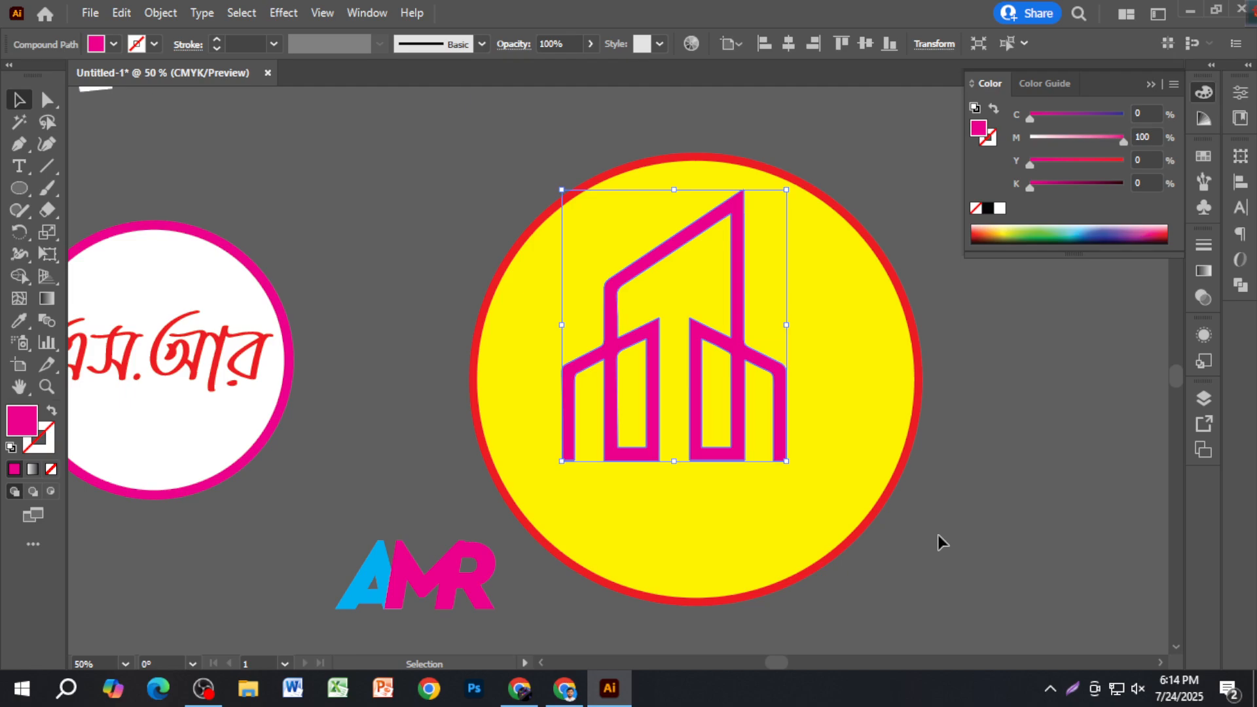
Place a new placeholder text object in the empty area between the white and yellow circles.
{"action": "scroll", "coordinate": [712, 490], "scroll_direction": "up", "scroll_amount": 1}
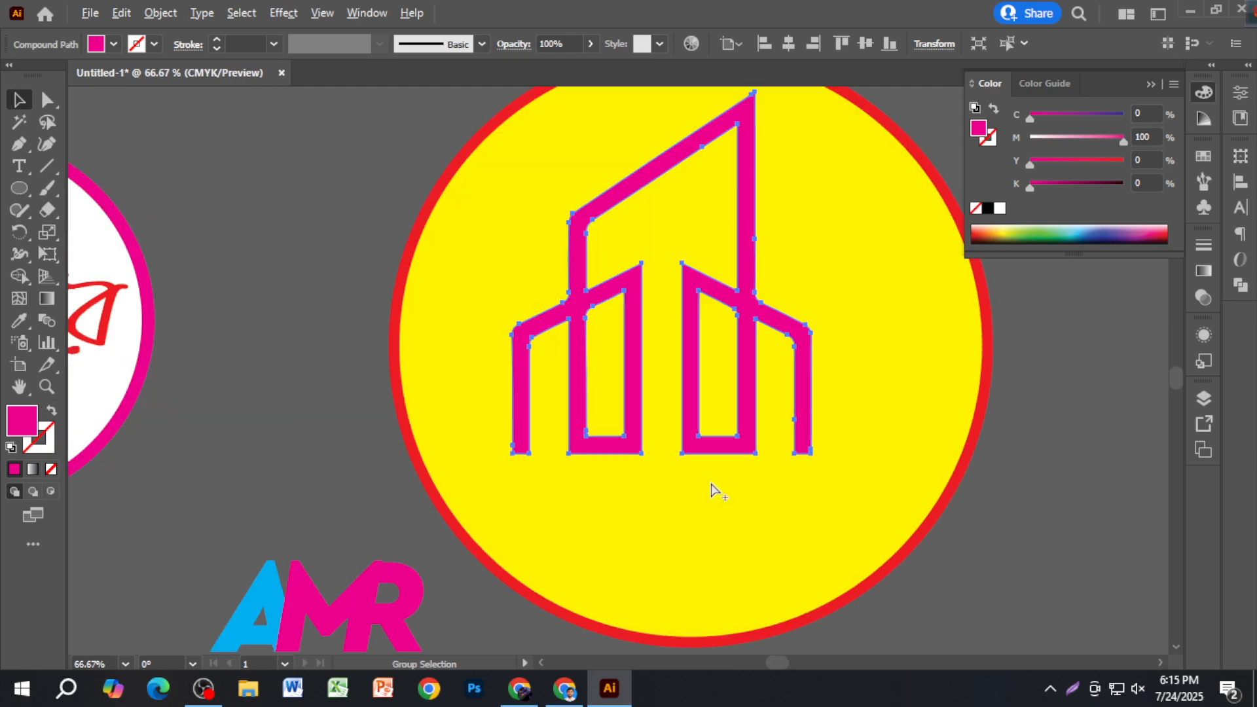
{"action": "left_click", "coordinate": [19, 167]}
{"action": "left_click", "coordinate": [271, 362]}
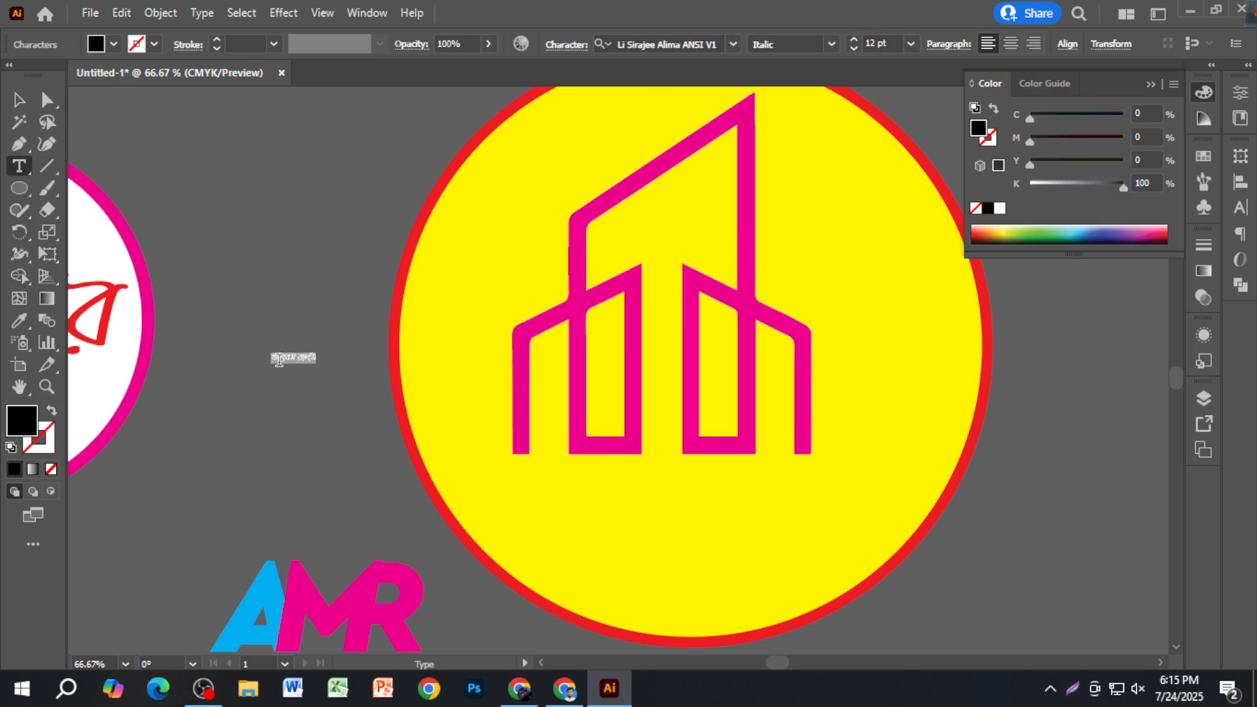
{"action": "key", "text": "ctrl+alt+b"}
{"action": "scroll", "coordinate": [236, 298], "scroll_direction": "up", "scroll_amount": 3}
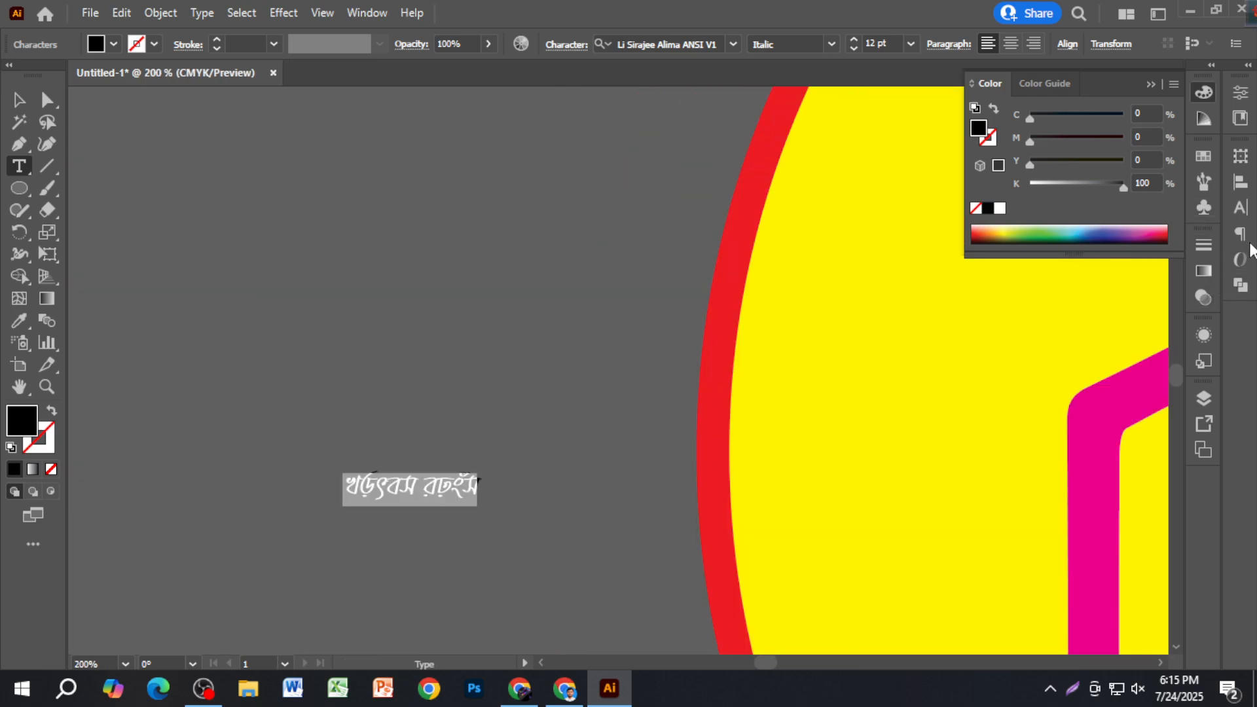
{"action": "key", "text": "Escape"}
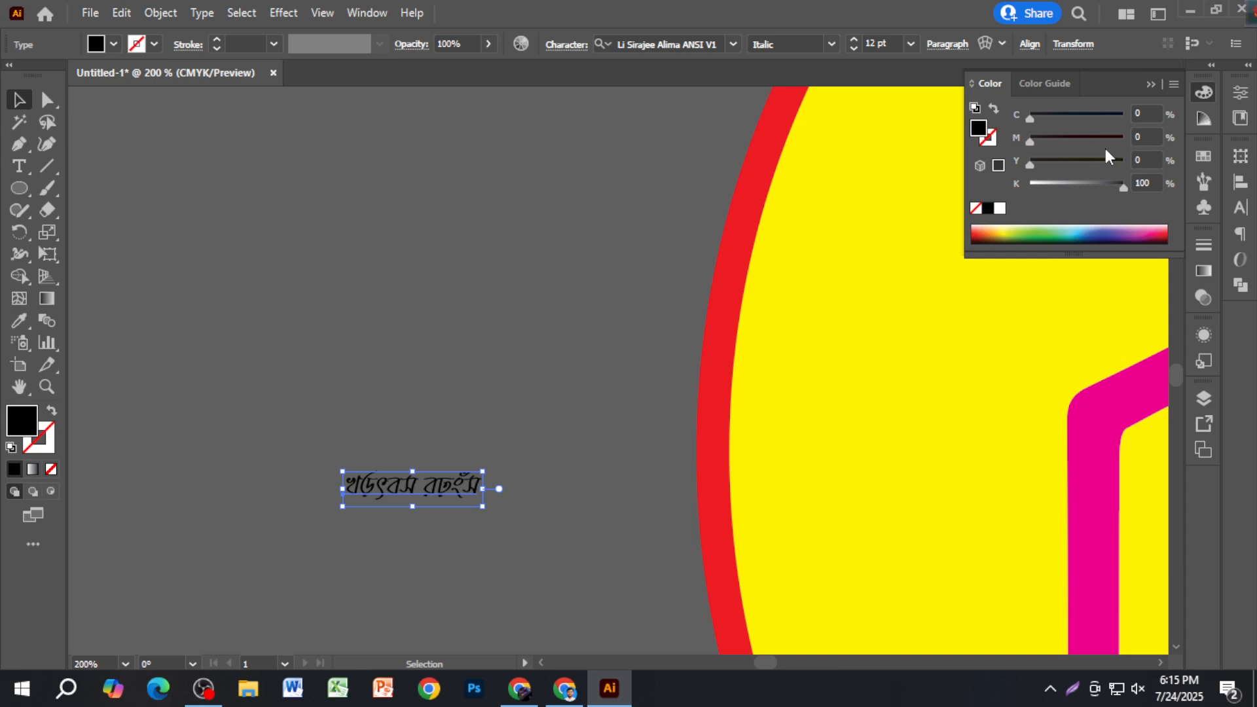
Set the font of the new placeholder text to Aguellera.
{"action": "left_click", "coordinate": [1240, 209]}
{"action": "left_click", "coordinate": [1207, 176]}
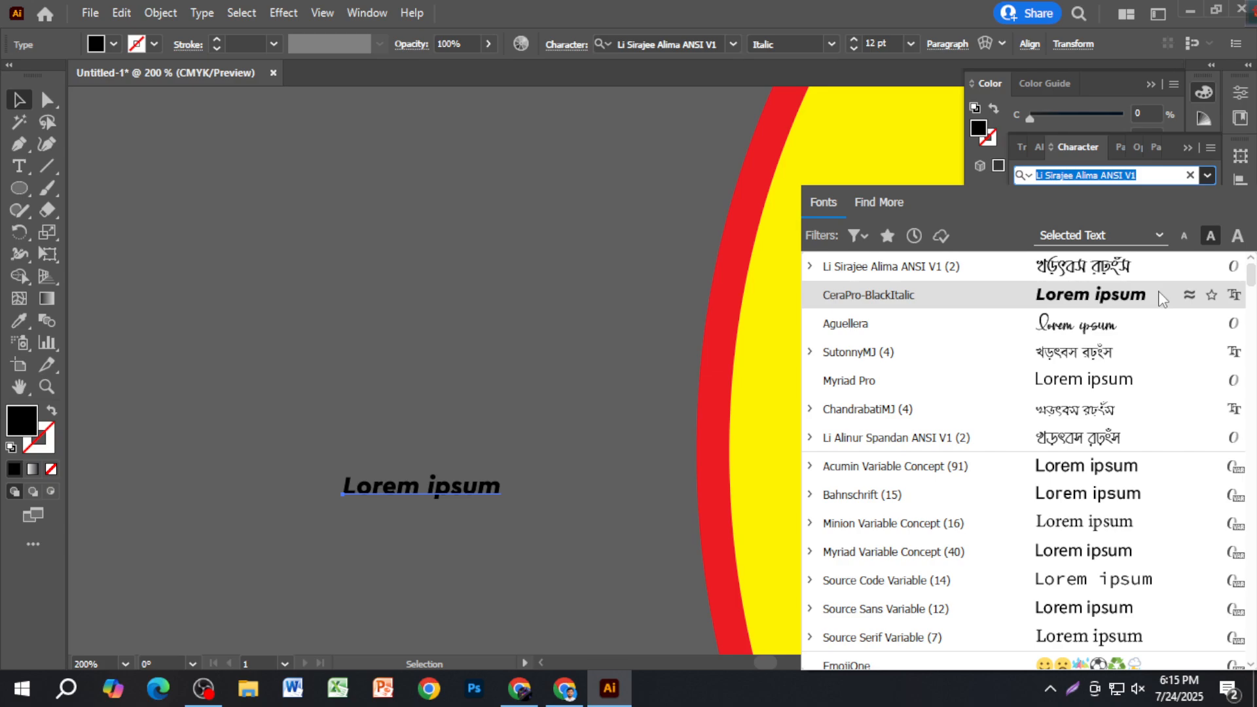
{"action": "left_click", "coordinate": [1134, 325]}
{"action": "scroll", "coordinate": [414, 487], "scroll_direction": "up", "scroll_amount": 4}
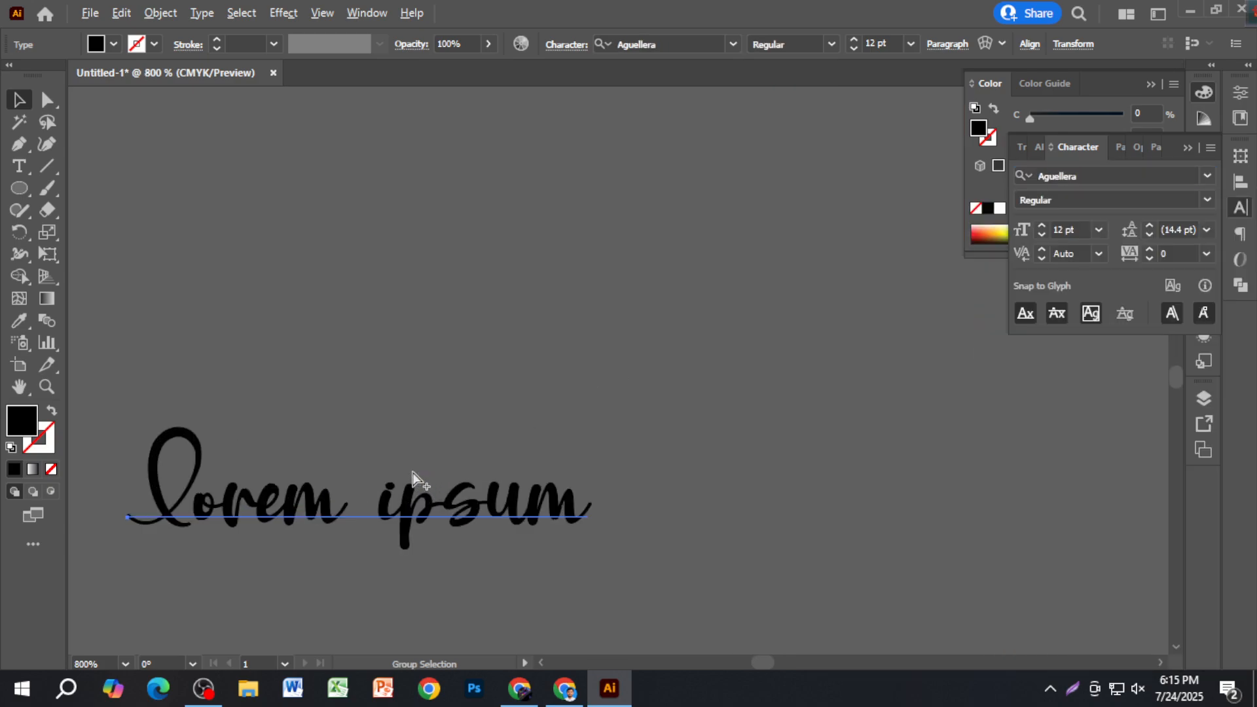
Replace the whole placeholder text with the letters AMR in capitals.
{"action": "double_click", "coordinate": [408, 499]}
{"action": "key", "text": "ctrl+a"}
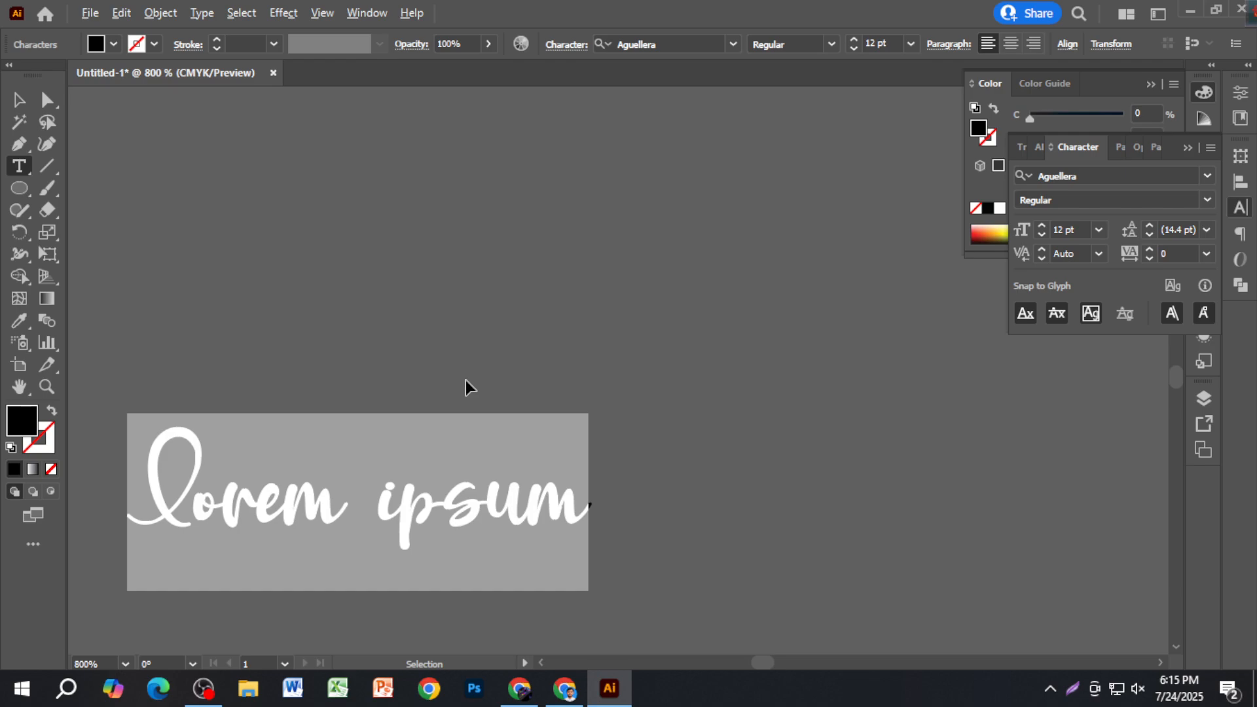
{"action": "key", "text": "Escape"}
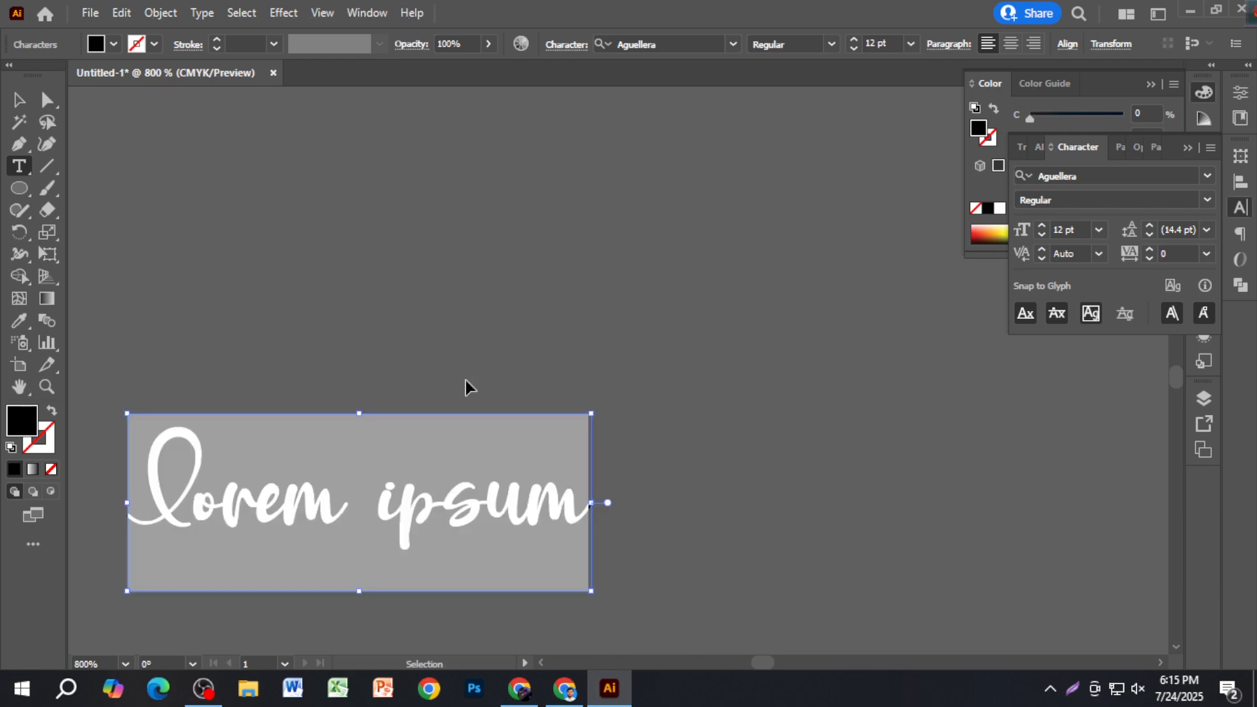
{"action": "type", "text": "©"}
{"action": "key", "text": "BackSpace"}
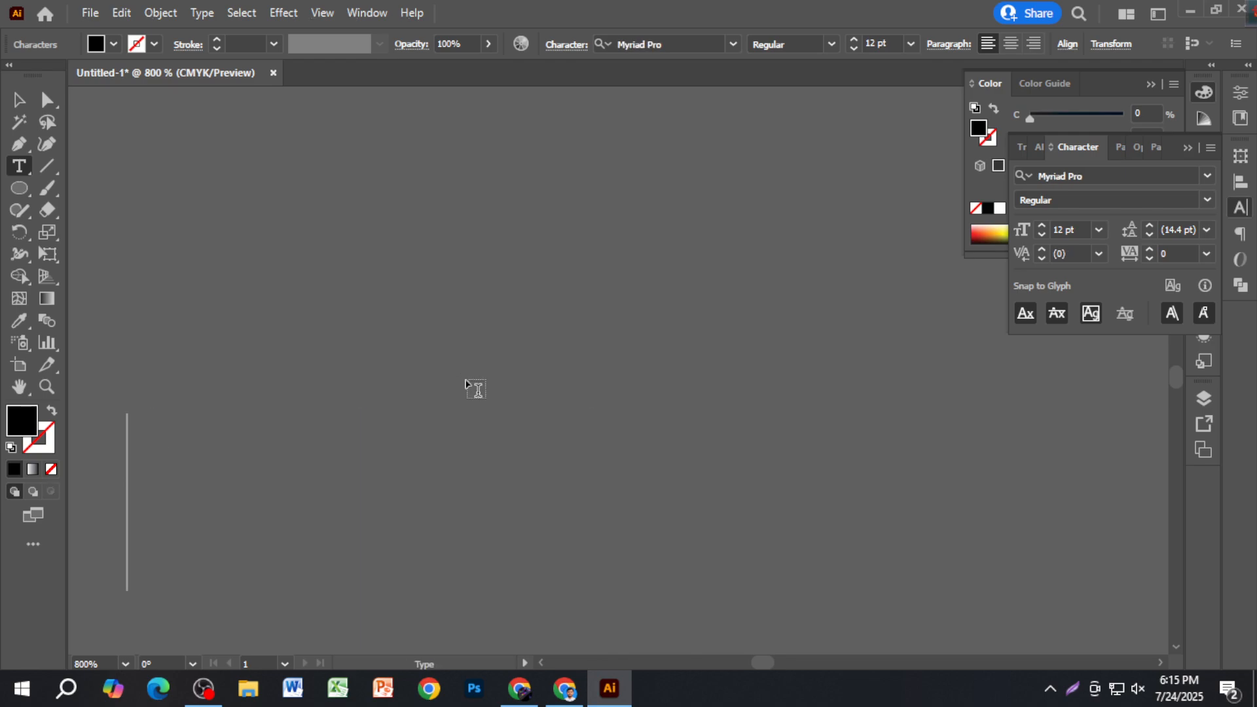
{"action": "key", "text": "ctrl+z"}
{"action": "key", "text": "ctrl+z"}
{"action": "key", "text": "ctrl+alt"}
{"action": "type", "text": "a"}
{"action": "key", "text": "BackSpace"}
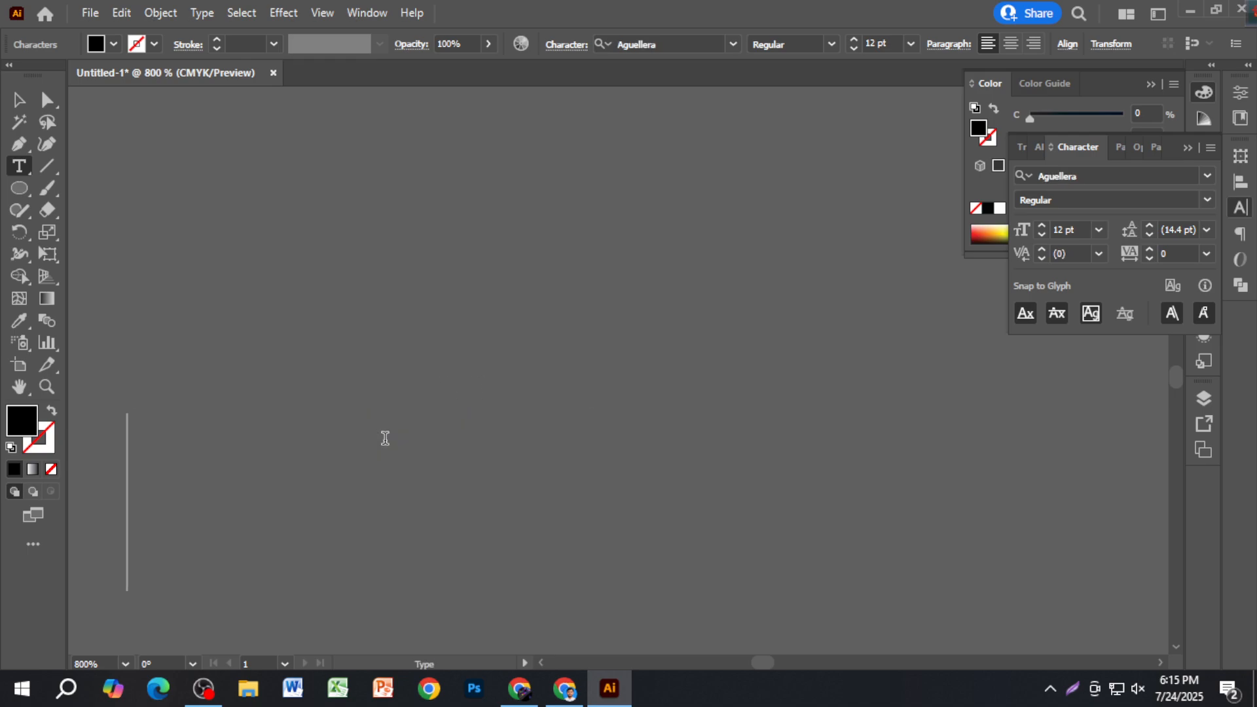
{"action": "type", "text": "AMR"}
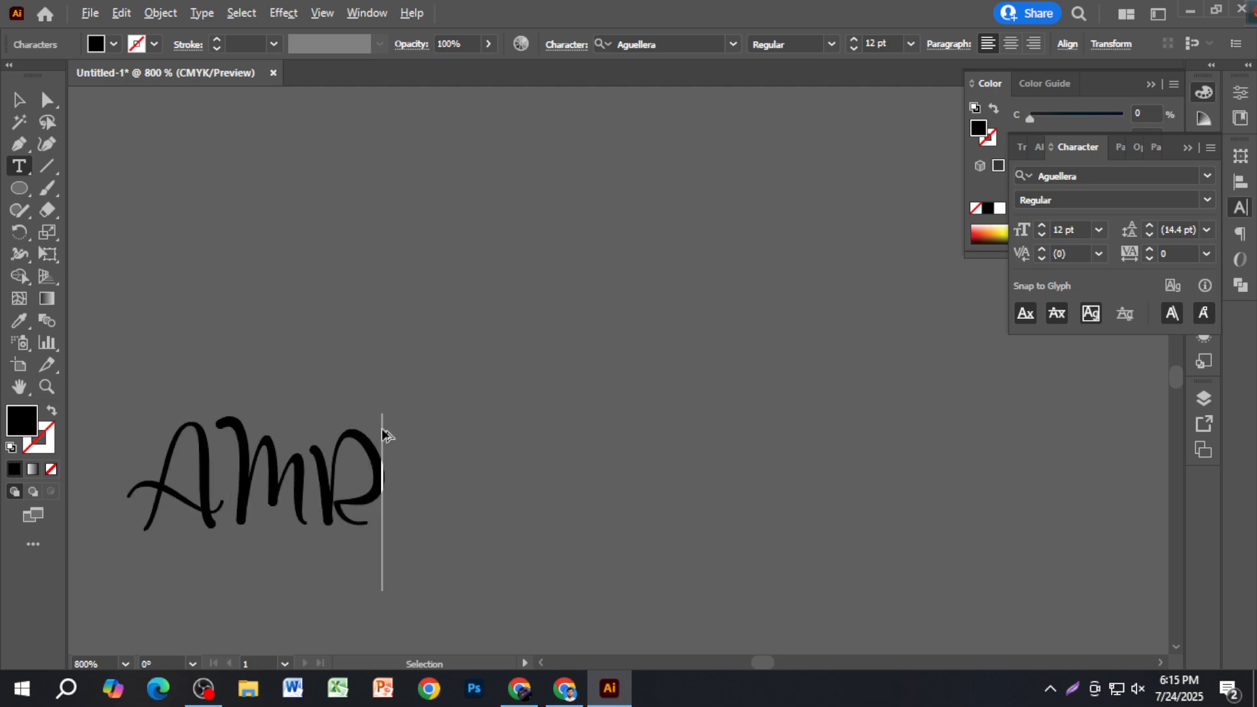
Place the new AMR text directly below the building icon inside the yellow circle, enlarged to about 114 pt to match the icon's width.
{"action": "key", "text": "ctrl+minus"}
{"action": "key", "text": "ctrl+minus"}
{"action": "key", "text": "ctrl+minus"}
{"action": "key", "text": "ctrl+minus"}
{"action": "left_click", "coordinate": [22, 94]}
{"action": "scroll", "coordinate": [305, 226], "scroll_direction": "down", "scroll_amount": 3}
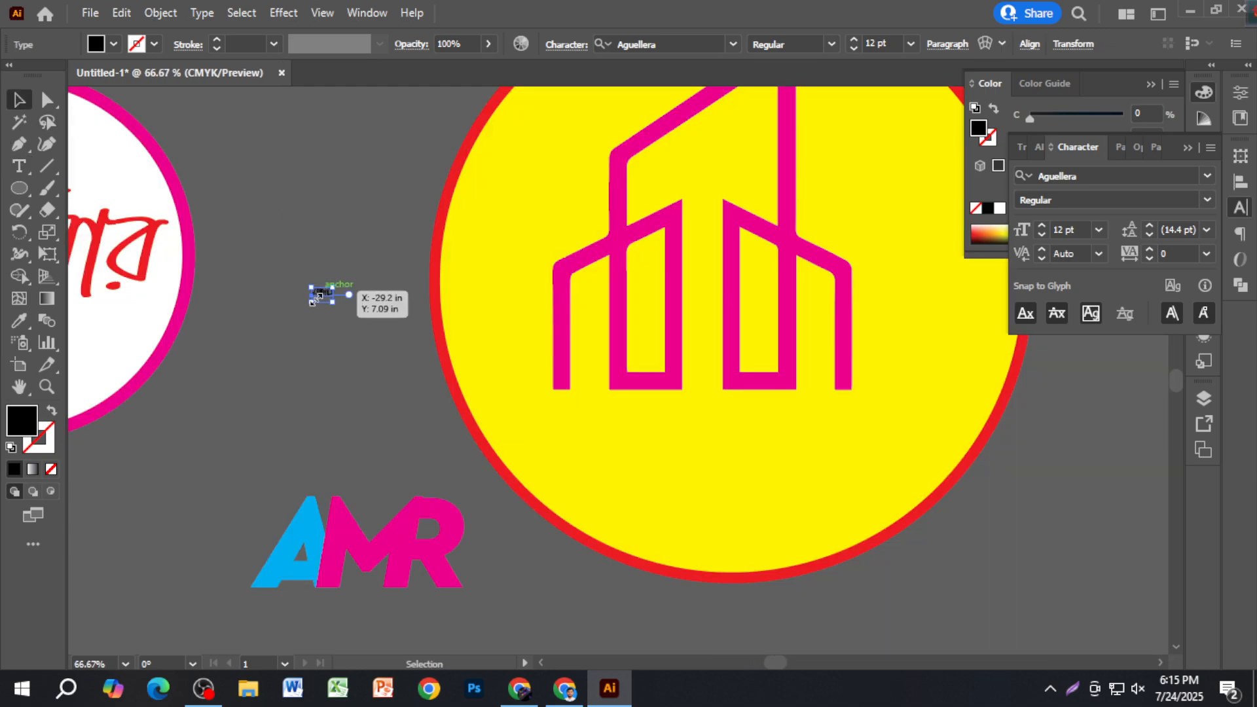
{"action": "left_click_drag", "start_coordinate": [324, 294], "coordinate": [878, 520]}
{"action": "scroll", "coordinate": [333, 302], "scroll_direction": "up", "scroll_amount": 3}
{"action": "scroll", "coordinate": [1012, 532], "scroll_direction": "down", "scroll_amount": 3}
{"action": "scroll", "coordinate": [633, 377], "scroll_direction": "up", "scroll_amount": 2}
{"action": "scroll", "coordinate": [980, 546], "scroll_direction": "down", "scroll_amount": 2}
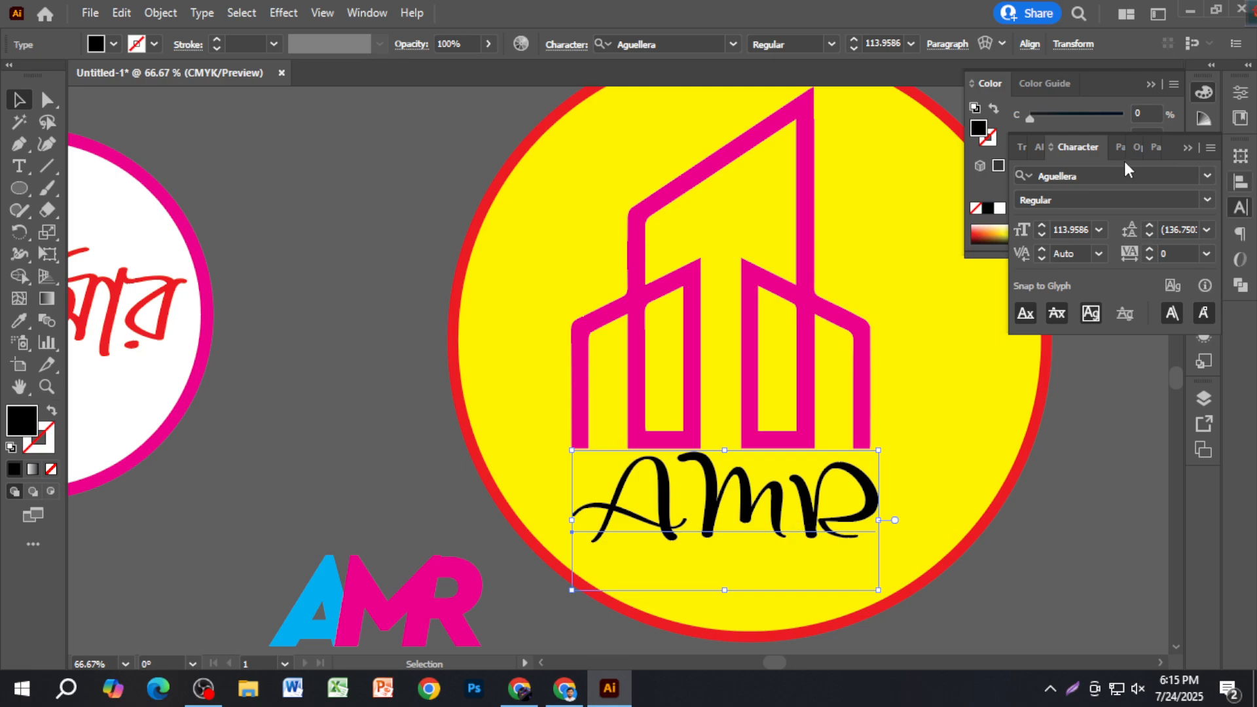
Compare font previews for the AMR text below the building icon and set its font to Magneto Bold.
{"action": "left_click", "coordinate": [1208, 175]}
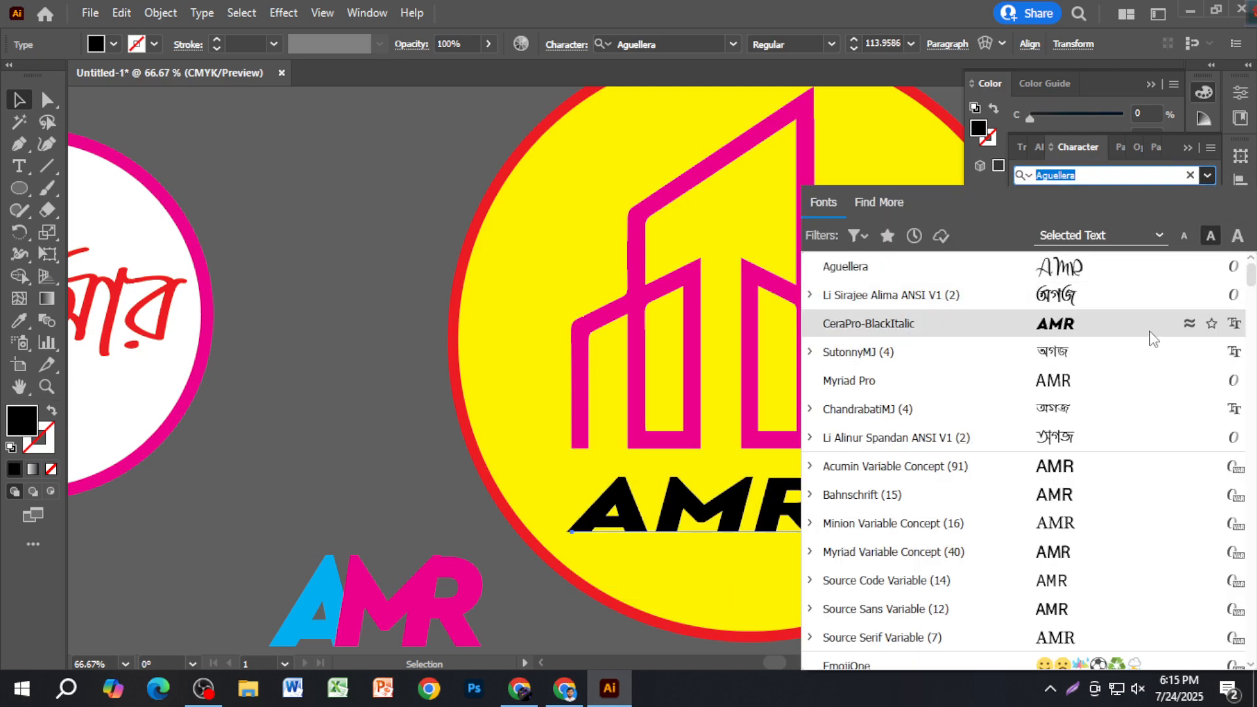
{"action": "scroll", "coordinate": [1151, 334], "scroll_direction": "down", "scroll_amount": 4}
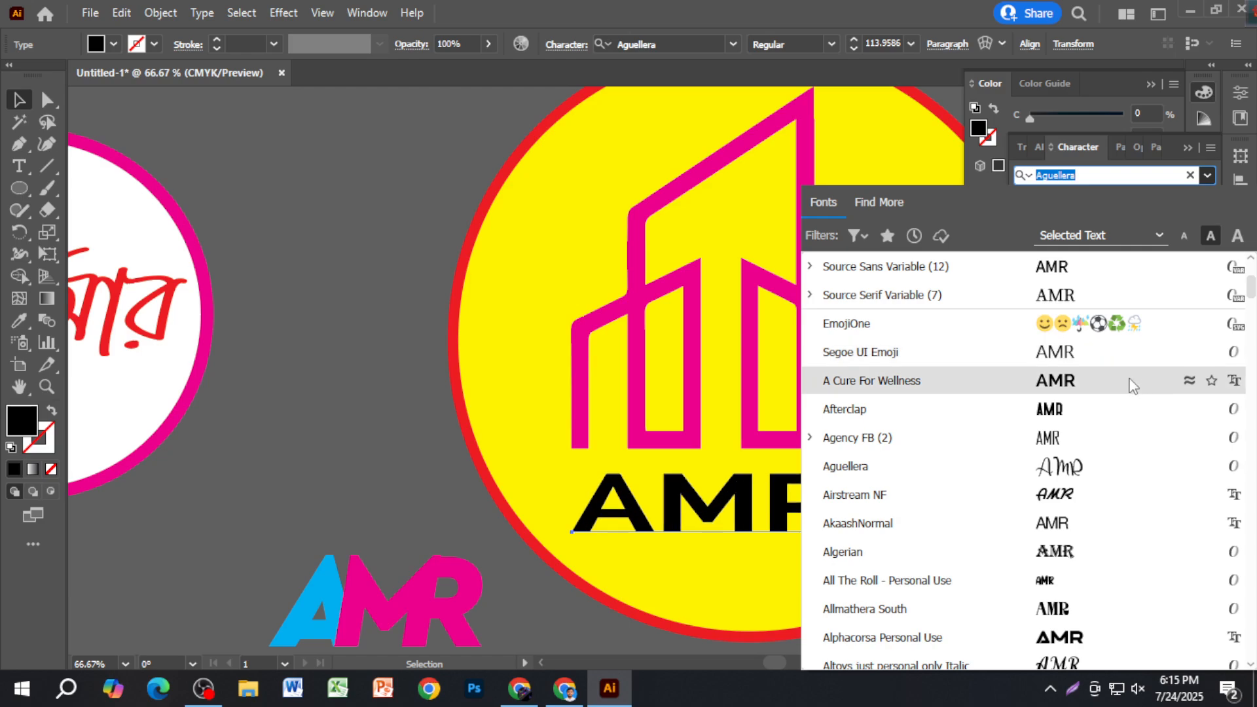
{"action": "scroll", "coordinate": [1129, 384], "scroll_direction": "down", "scroll_amount": 2}
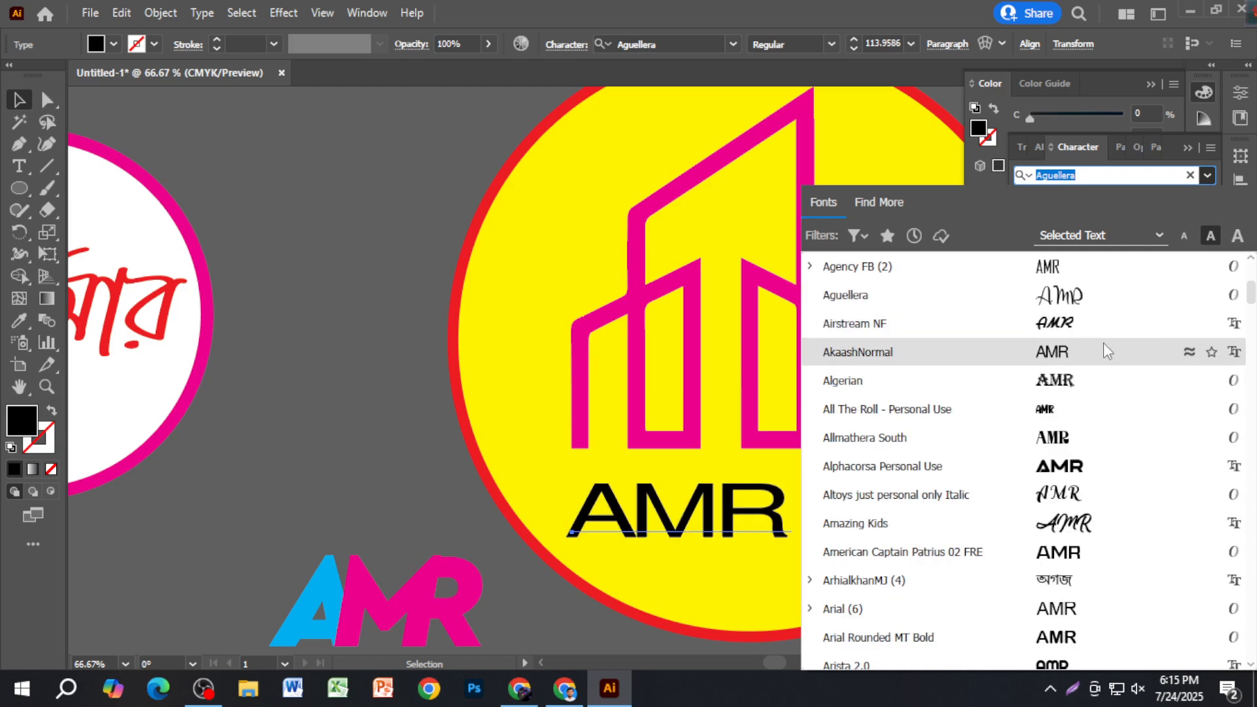
{"action": "scroll", "coordinate": [1091, 445], "scroll_direction": "down", "scroll_amount": 3}
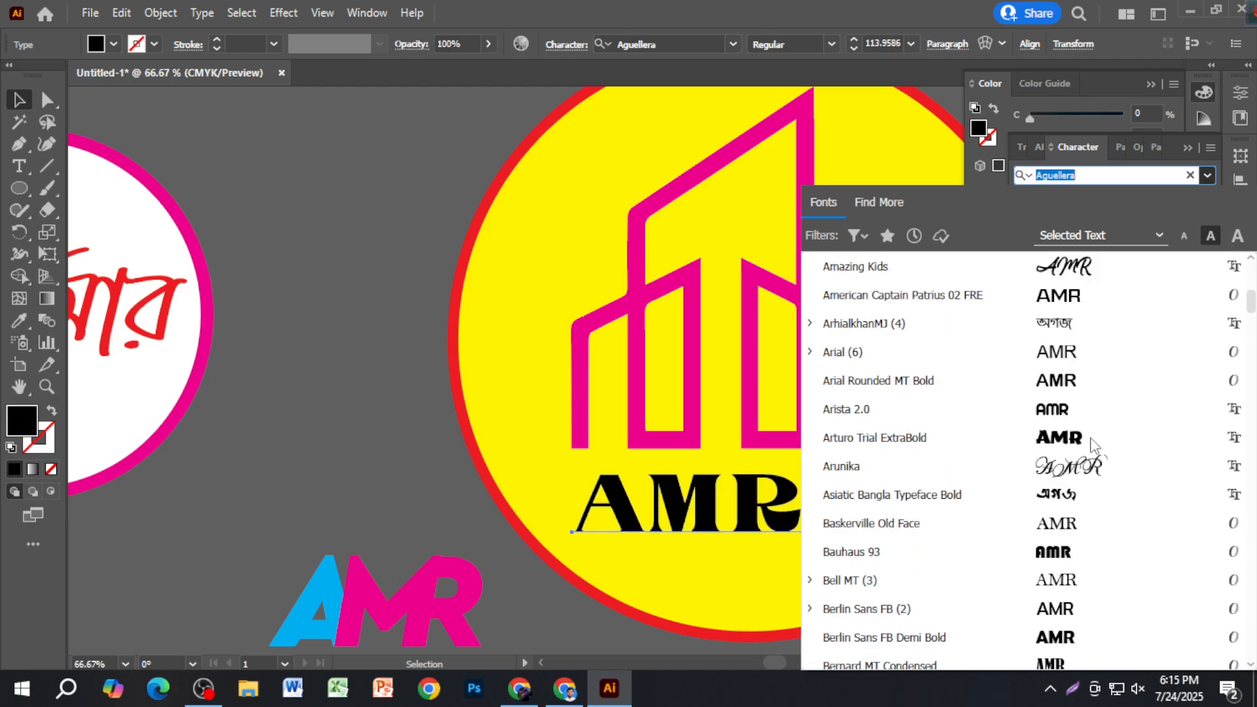
{"action": "scroll", "coordinate": [1110, 390], "scroll_direction": "down", "scroll_amount": 4}
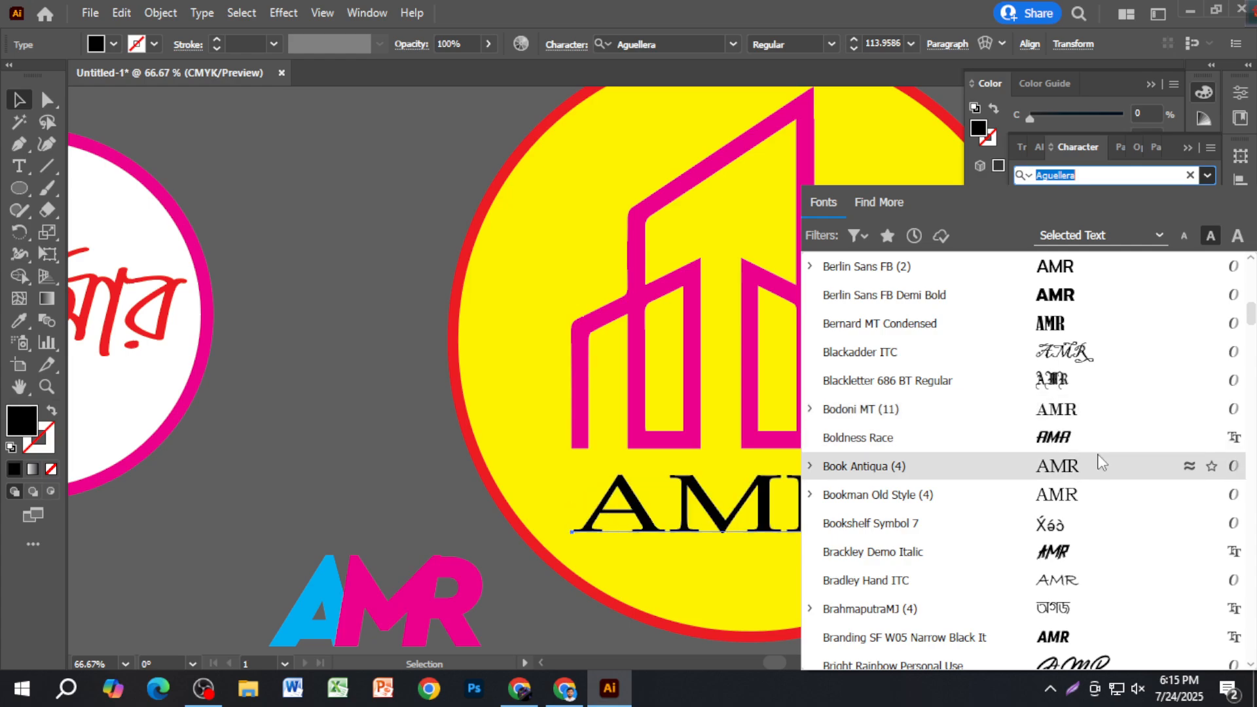
{"action": "scroll", "coordinate": [1103, 495], "scroll_direction": "down", "scroll_amount": 2}
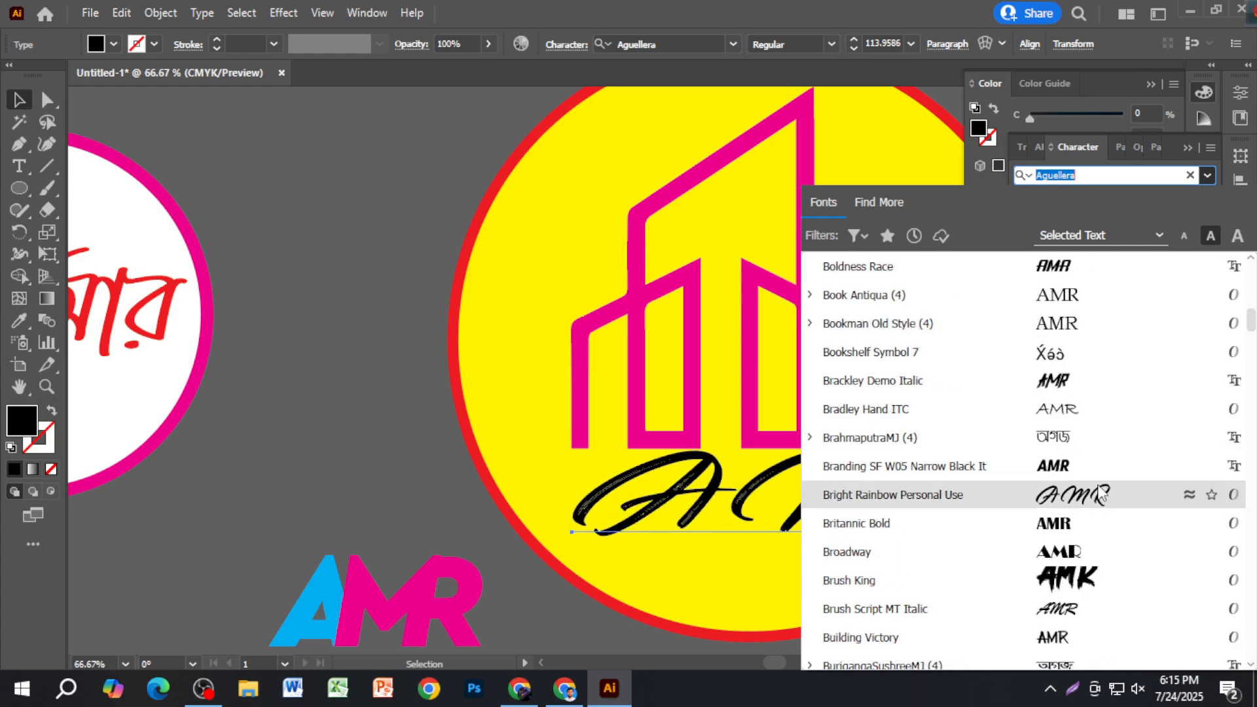
{"action": "scroll", "coordinate": [1124, 471], "scroll_direction": "down", "scroll_amount": 1}
{"action": "scroll", "coordinate": [1123, 472], "scroll_direction": "down", "scroll_amount": 1}
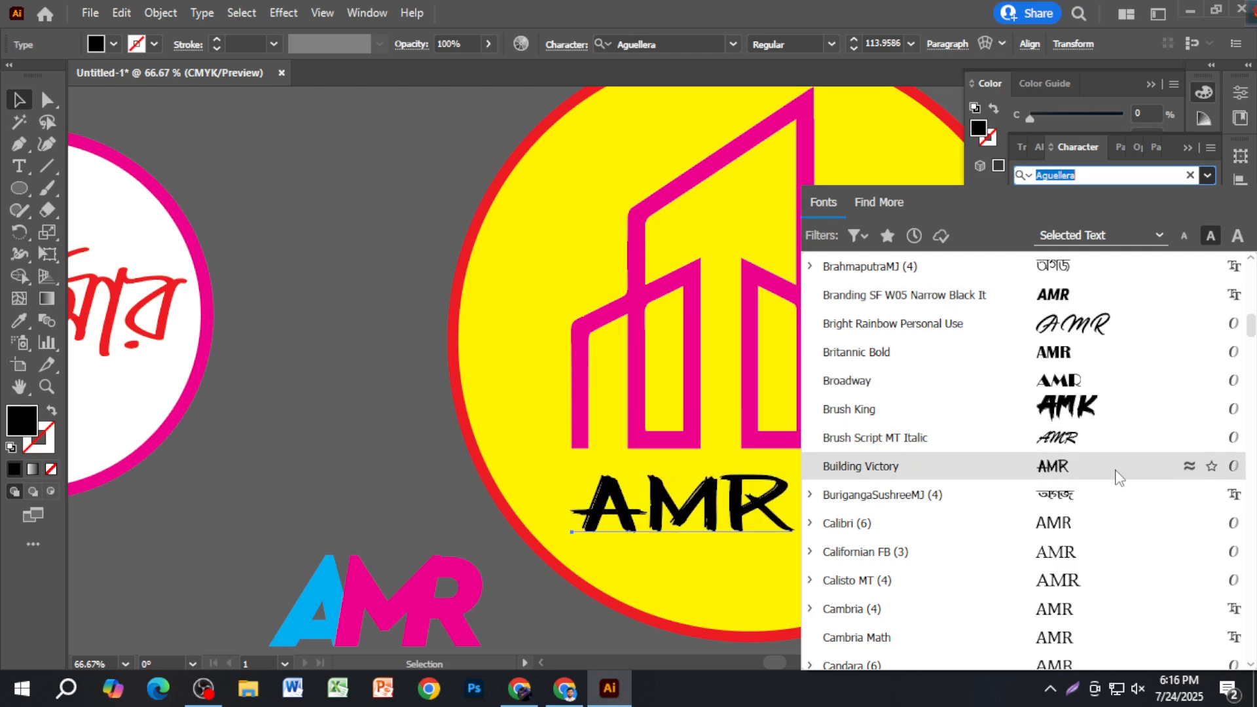
{"action": "scroll", "coordinate": [1119, 476], "scroll_direction": "down", "scroll_amount": 3}
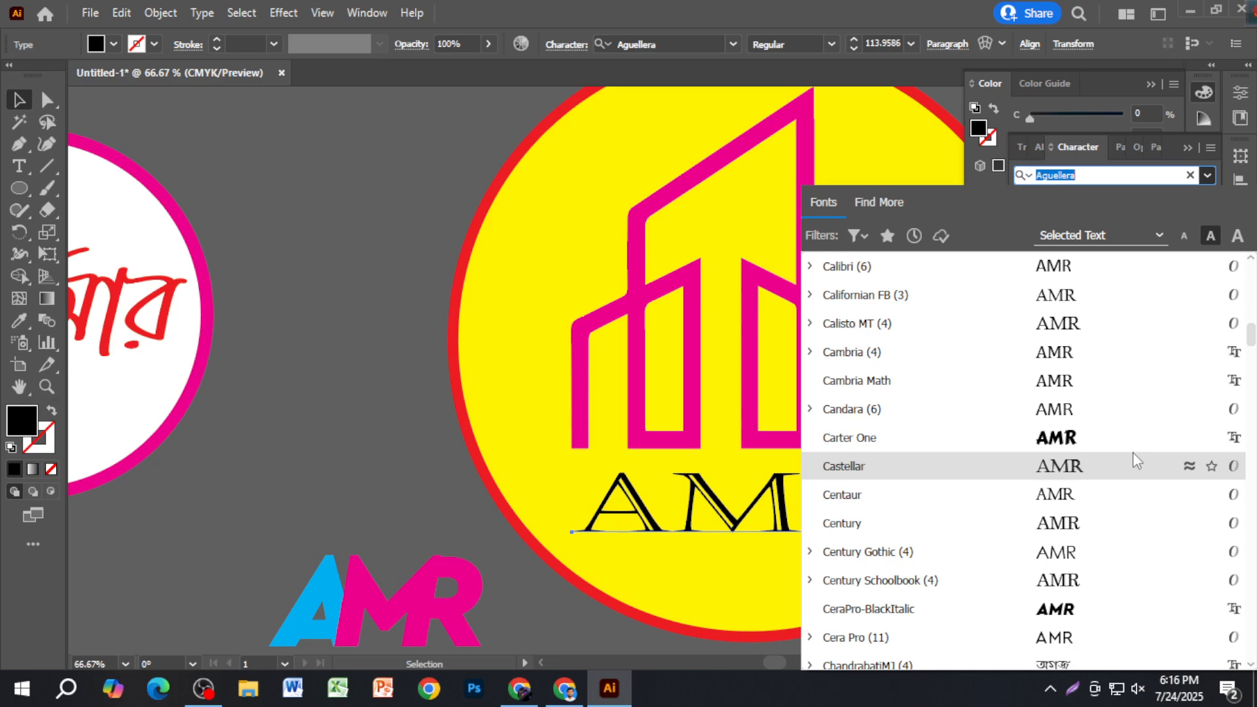
{"action": "scroll", "coordinate": [1133, 452], "scroll_direction": "down", "scroll_amount": 3}
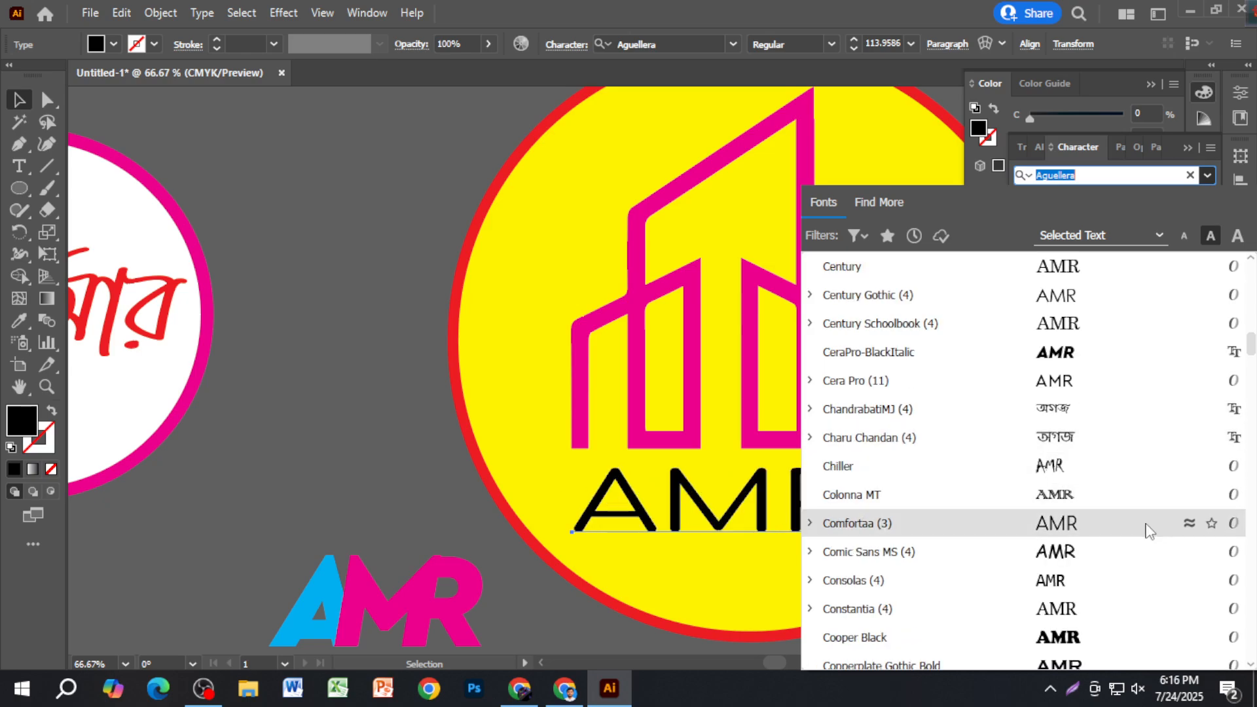
{"action": "scroll", "coordinate": [1142, 567], "scroll_direction": "down", "scroll_amount": 3}
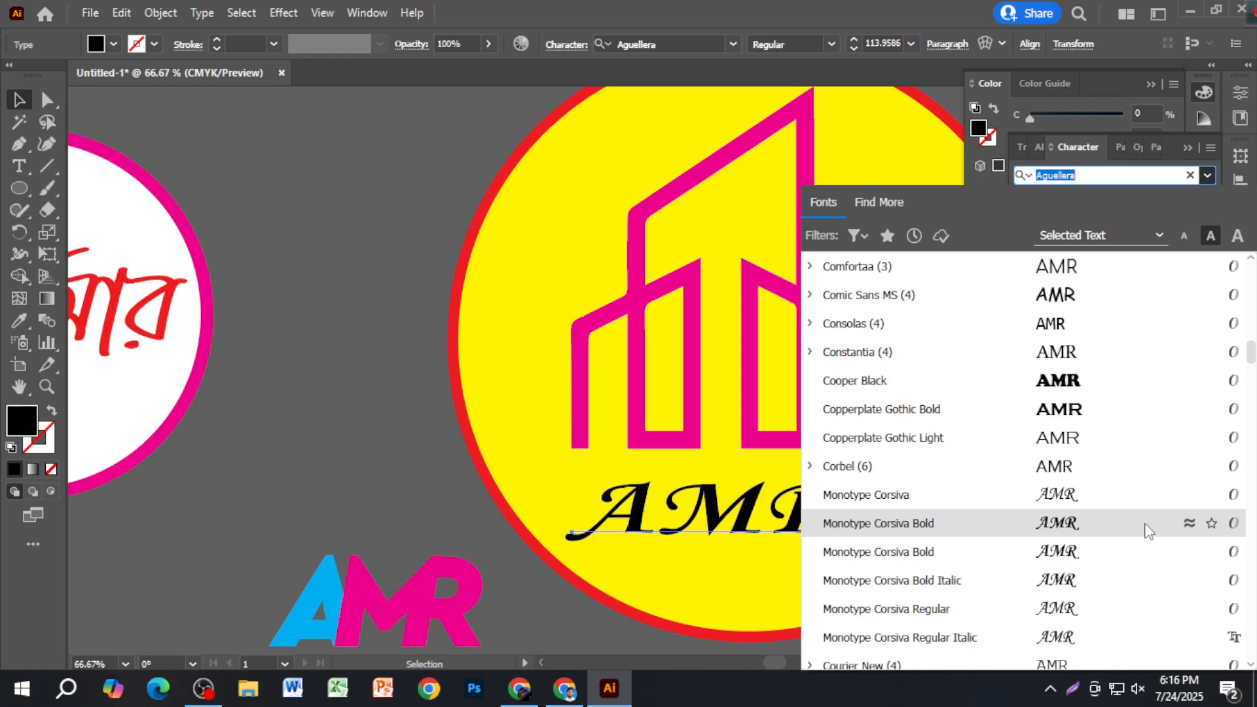
{"action": "scroll", "coordinate": [1147, 529], "scroll_direction": "down", "scroll_amount": 3}
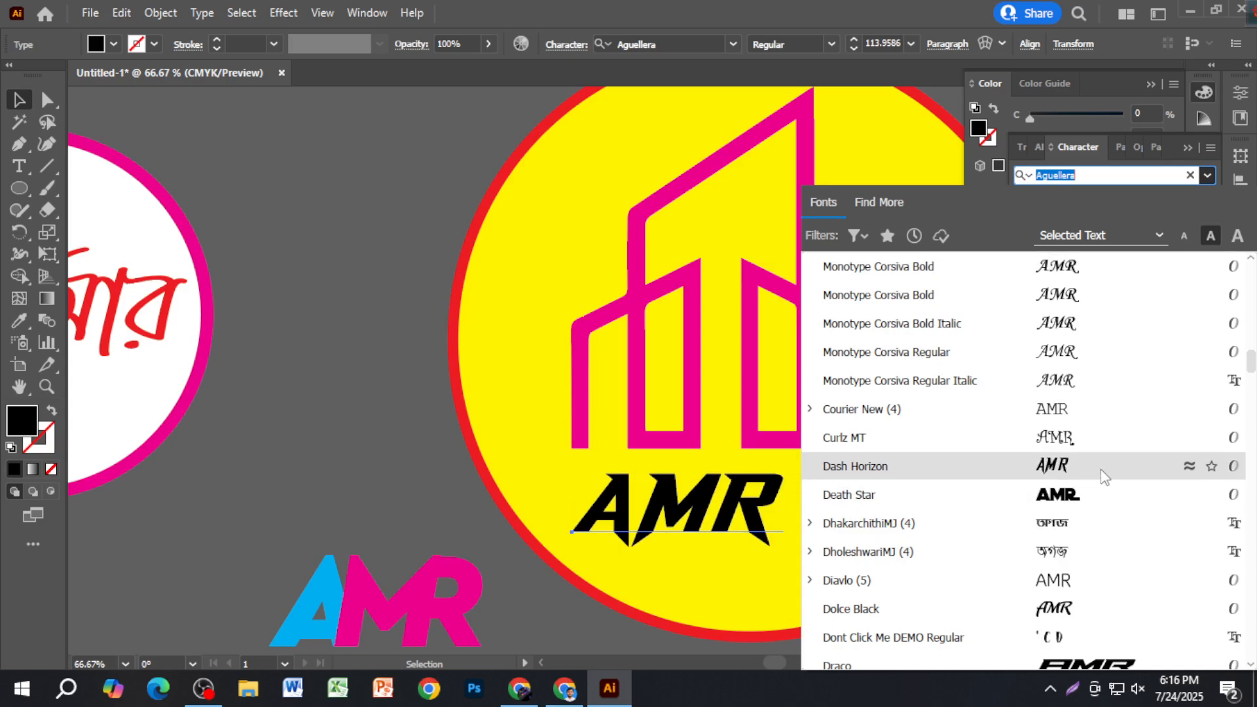
{"action": "scroll", "coordinate": [1107, 498], "scroll_direction": "down", "scroll_amount": 2}
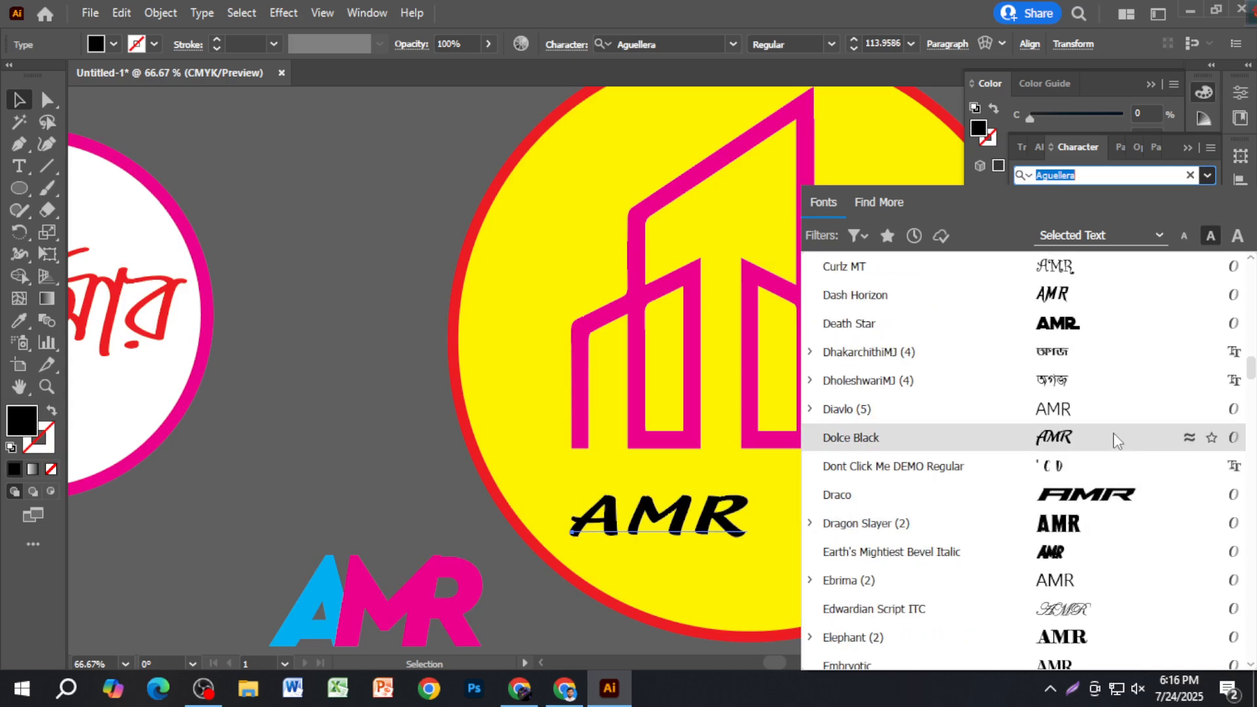
{"action": "scroll", "coordinate": [1113, 412], "scroll_direction": "down", "scroll_amount": 2}
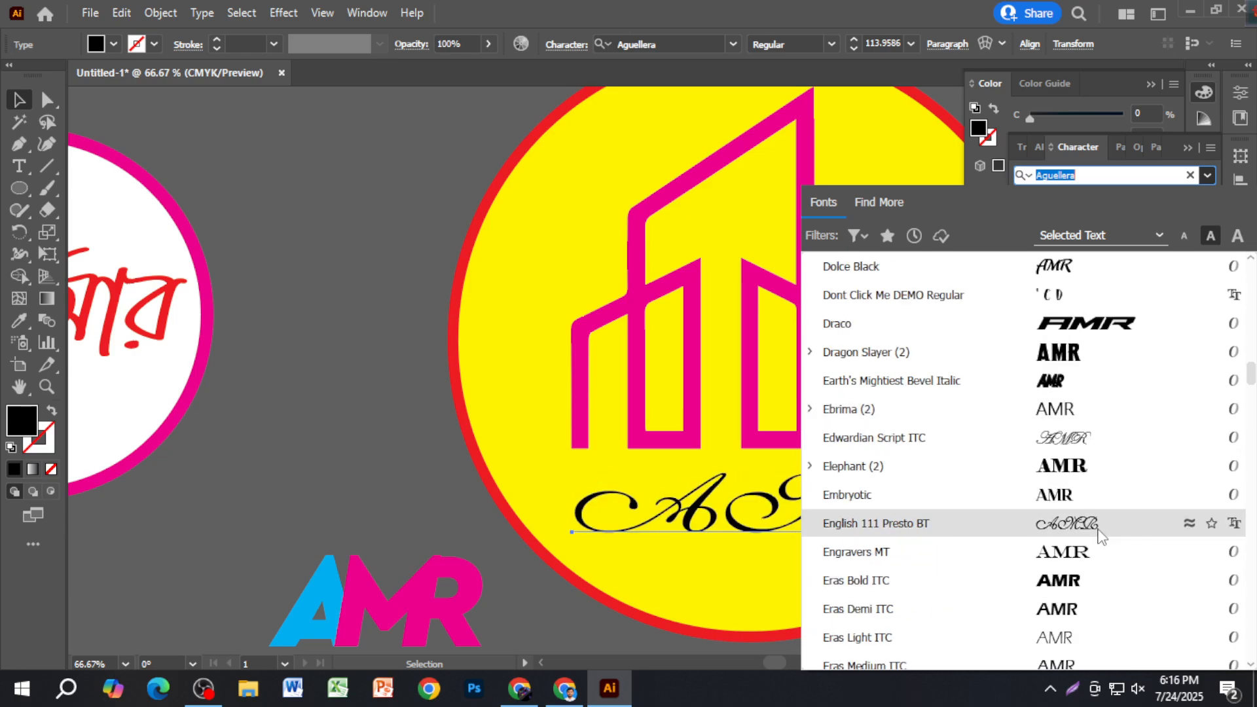
{"action": "scroll", "coordinate": [1098, 572], "scroll_direction": "down", "scroll_amount": 2}
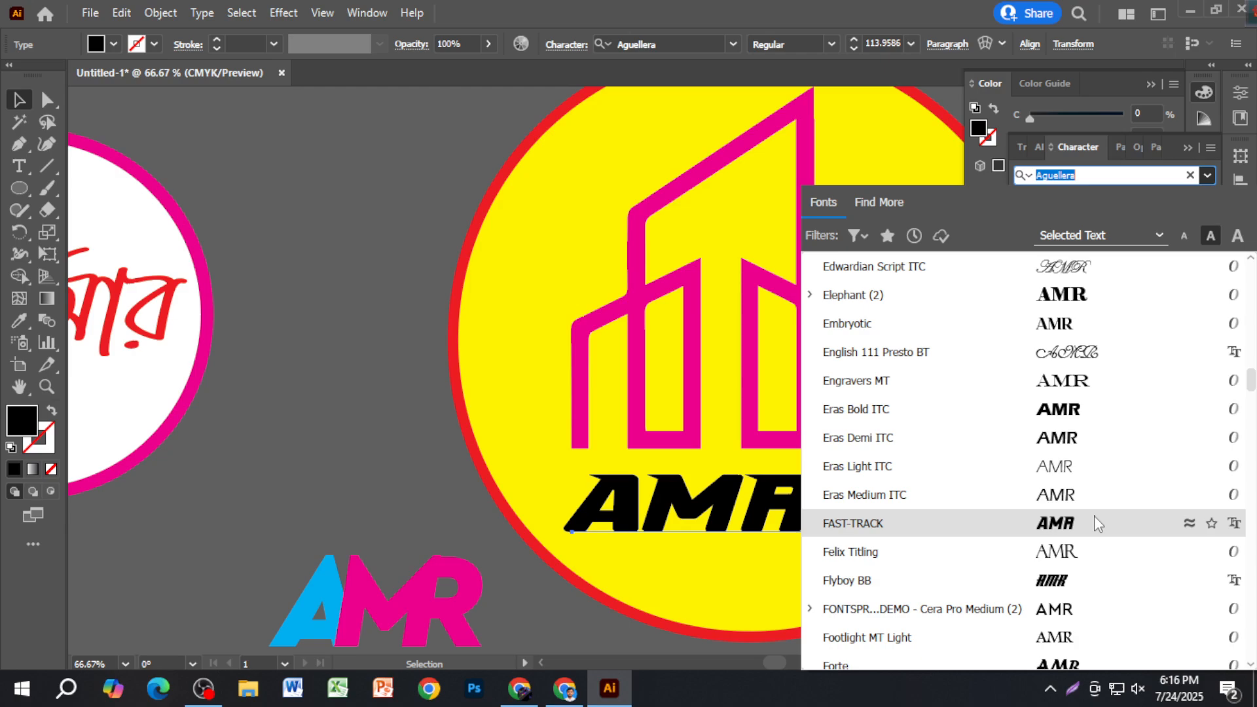
{"action": "scroll", "coordinate": [1094, 517], "scroll_direction": "down", "scroll_amount": 2}
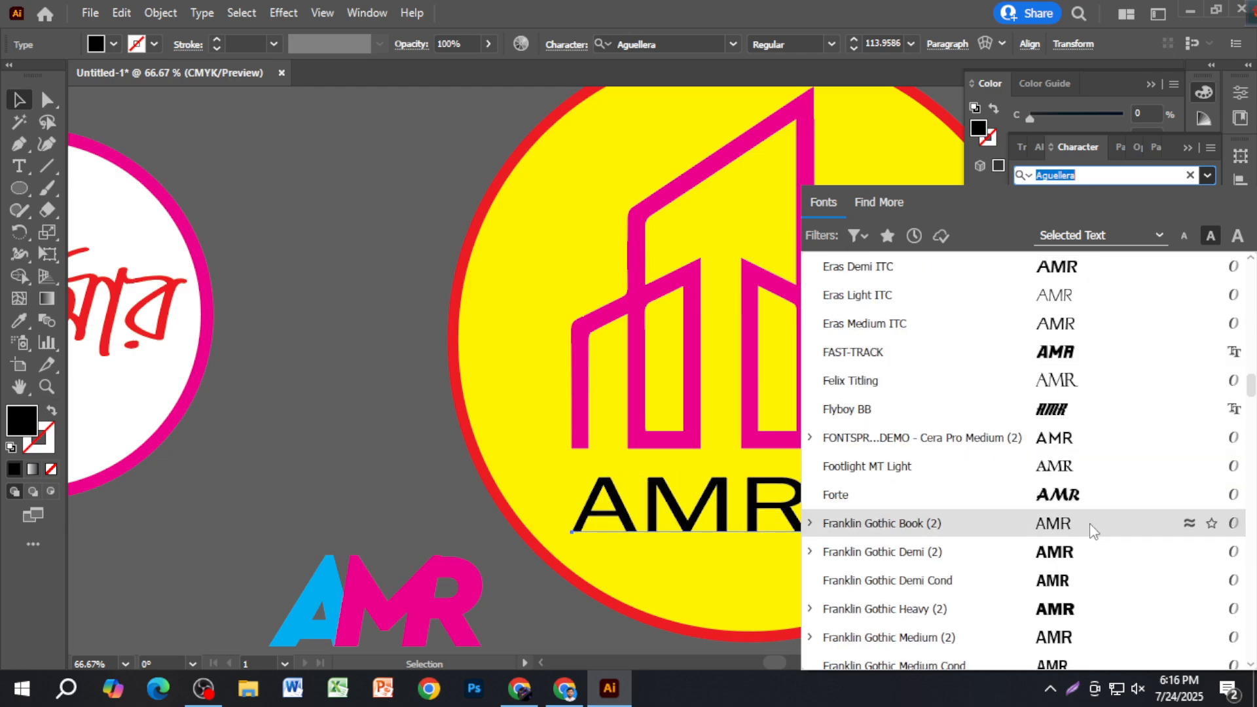
{"action": "scroll", "coordinate": [1090, 524], "scroll_direction": "down", "scroll_amount": 3}
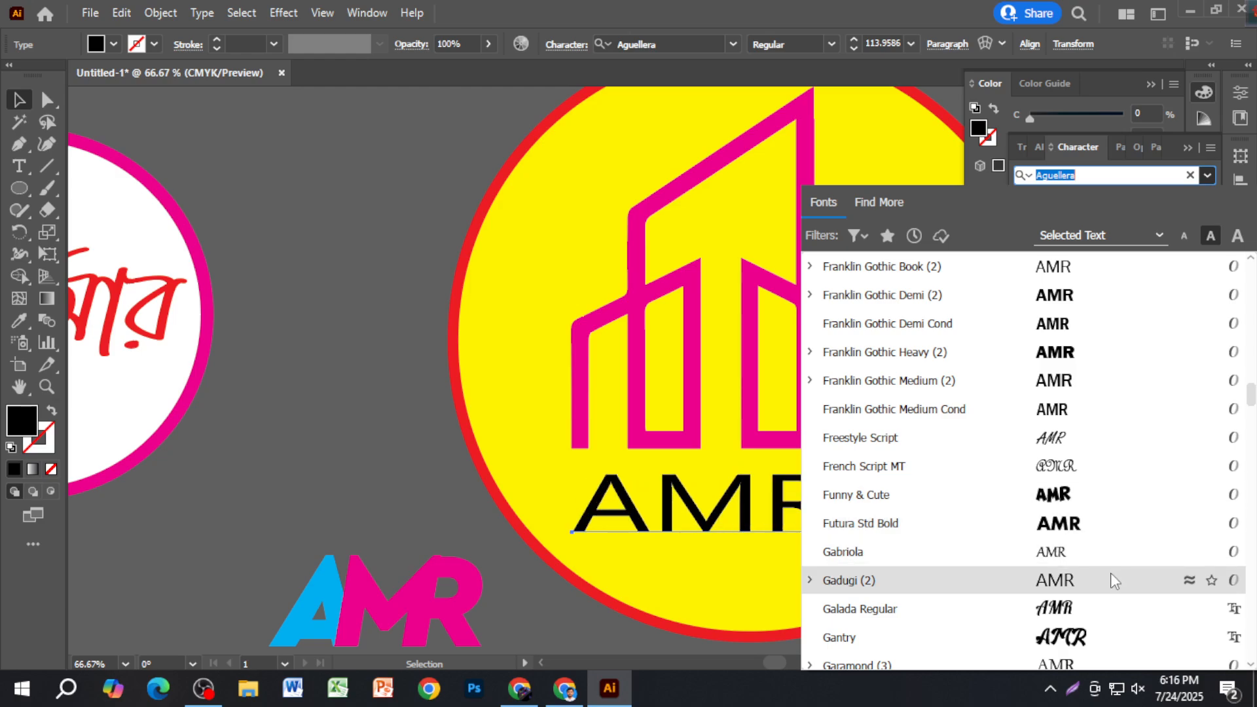
{"action": "scroll", "coordinate": [1112, 576], "scroll_direction": "down", "scroll_amount": 2}
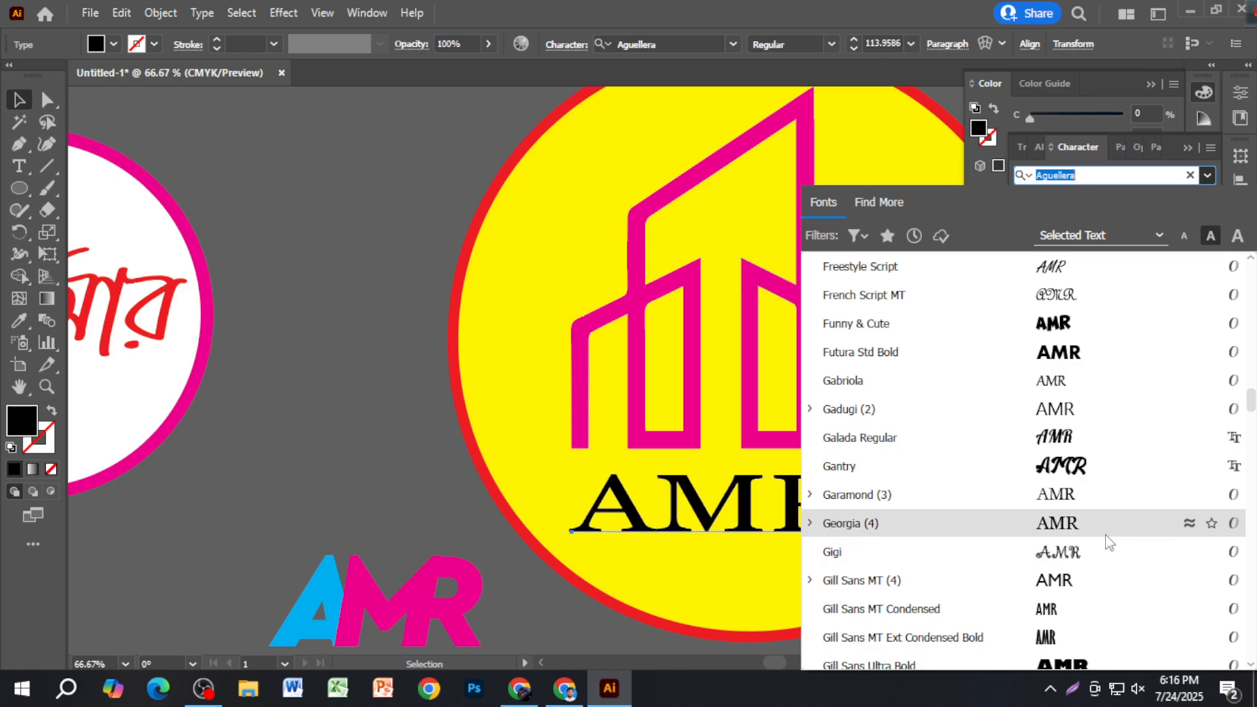
{"action": "scroll", "coordinate": [1109, 573], "scroll_direction": "down", "scroll_amount": 2}
{"action": "scroll", "coordinate": [1109, 574], "scroll_direction": "down", "scroll_amount": 3}
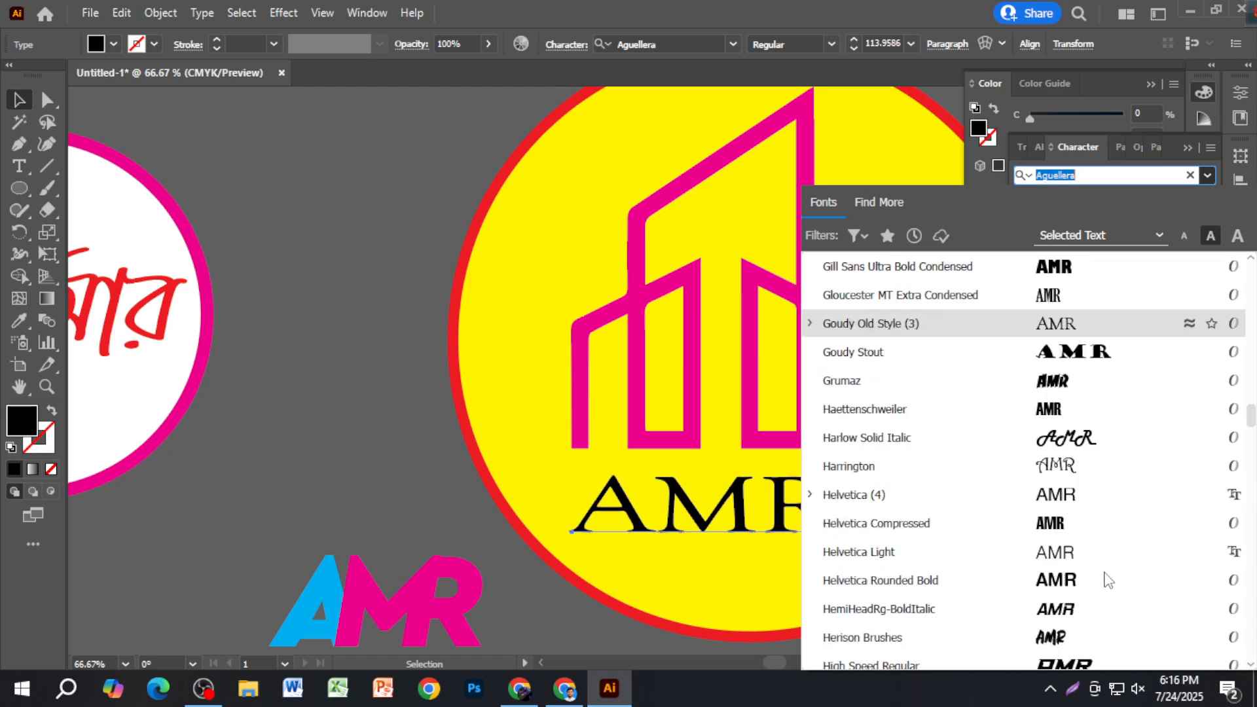
{"action": "scroll", "coordinate": [1122, 524], "scroll_direction": "down", "scroll_amount": 4}
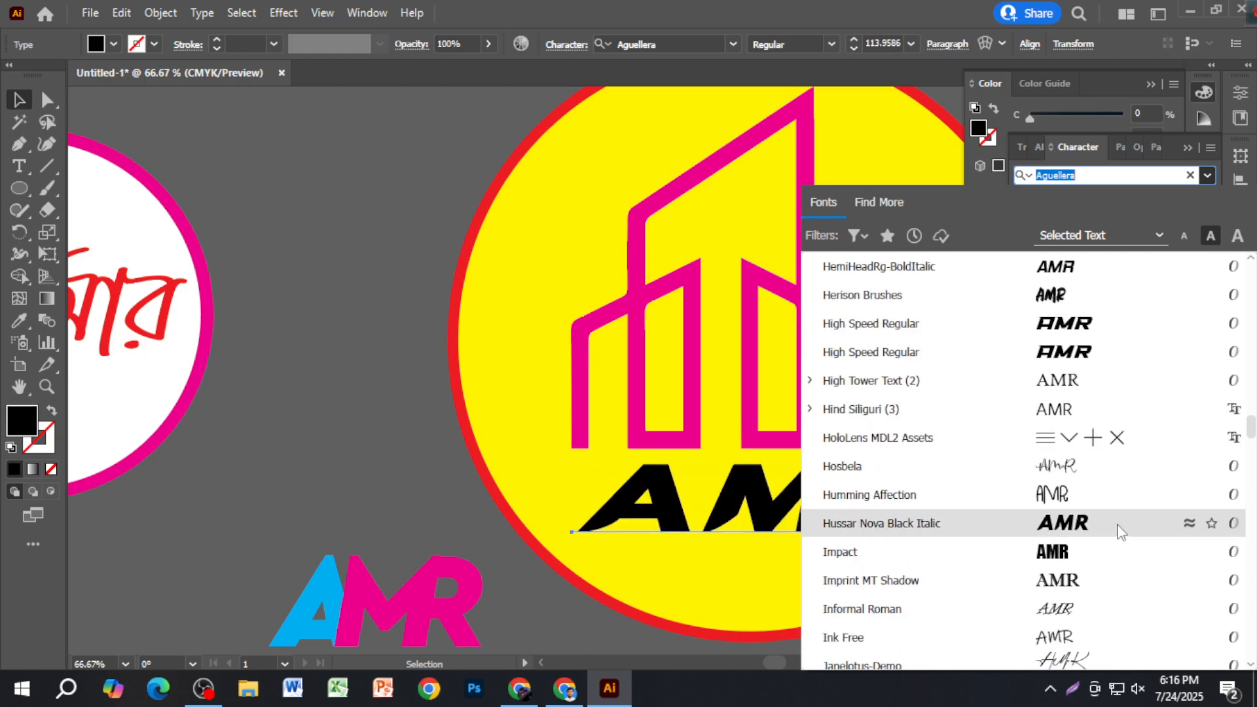
{"action": "scroll", "coordinate": [1120, 531], "scroll_direction": "down", "scroll_amount": 6}
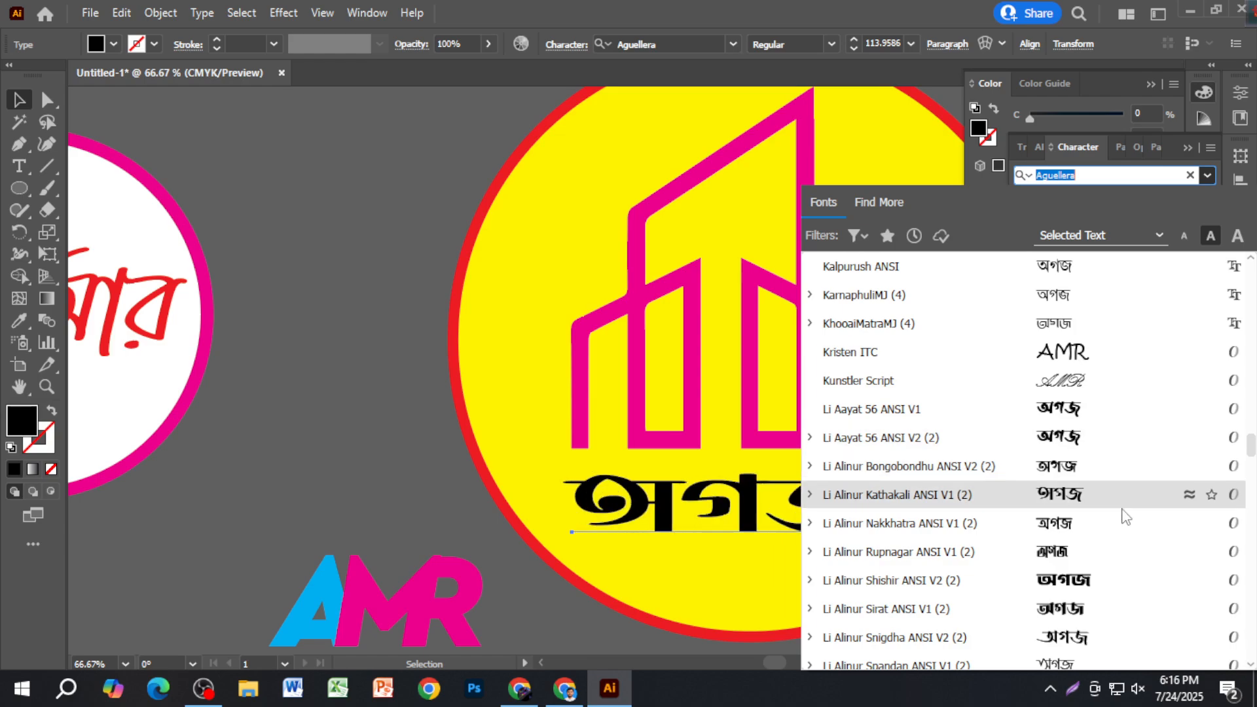
{"action": "scroll", "coordinate": [1121, 558], "scroll_direction": "down", "scroll_amount": 8}
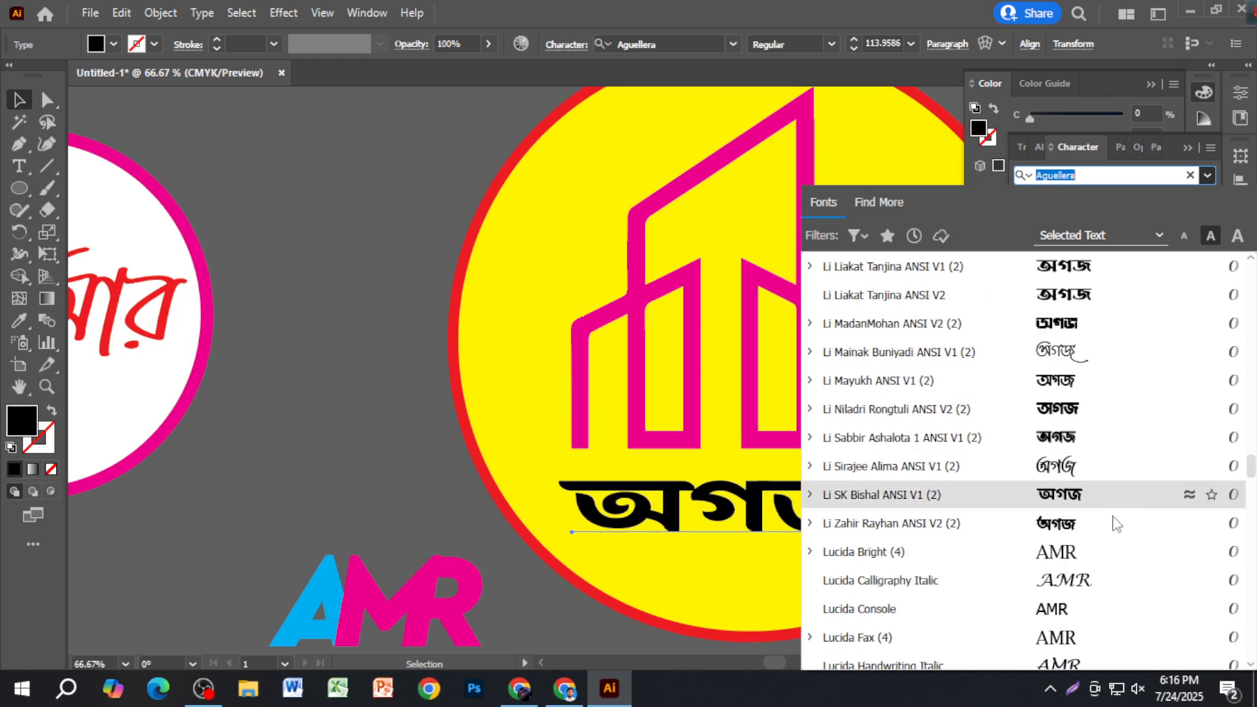
{"action": "scroll", "coordinate": [1117, 530], "scroll_direction": "down", "scroll_amount": 1}
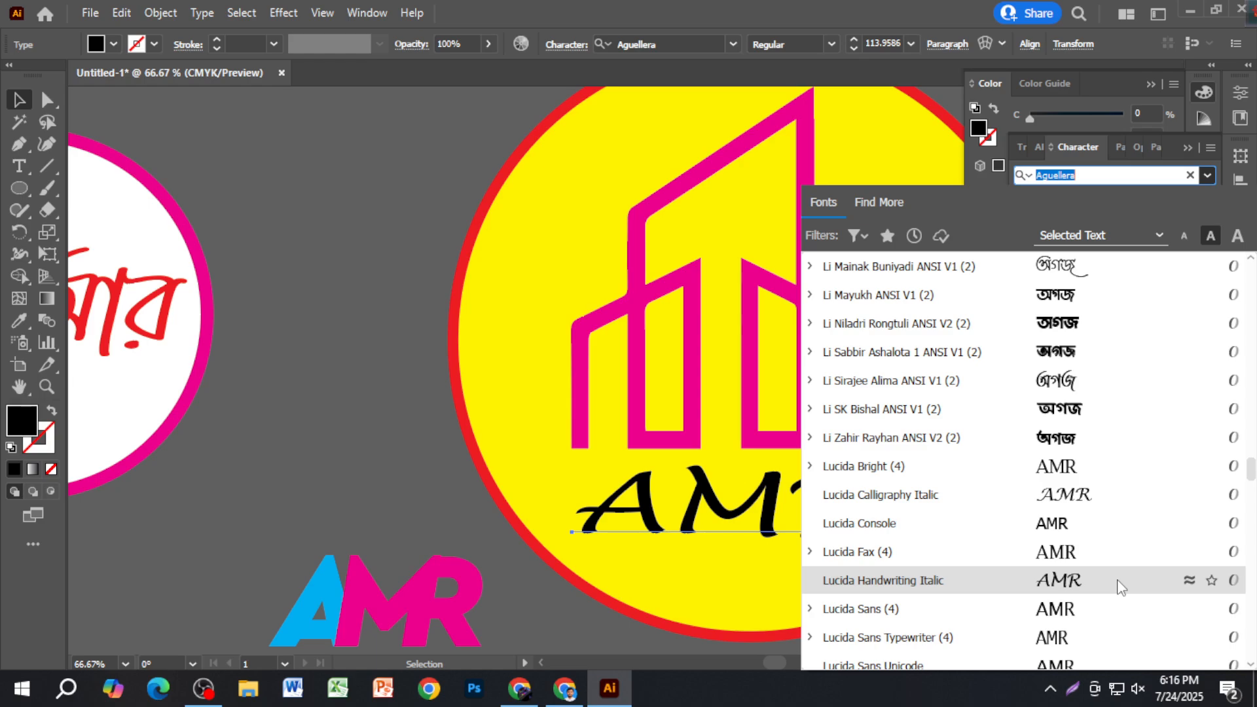
{"action": "scroll", "coordinate": [1120, 585], "scroll_direction": "down", "scroll_amount": 2}
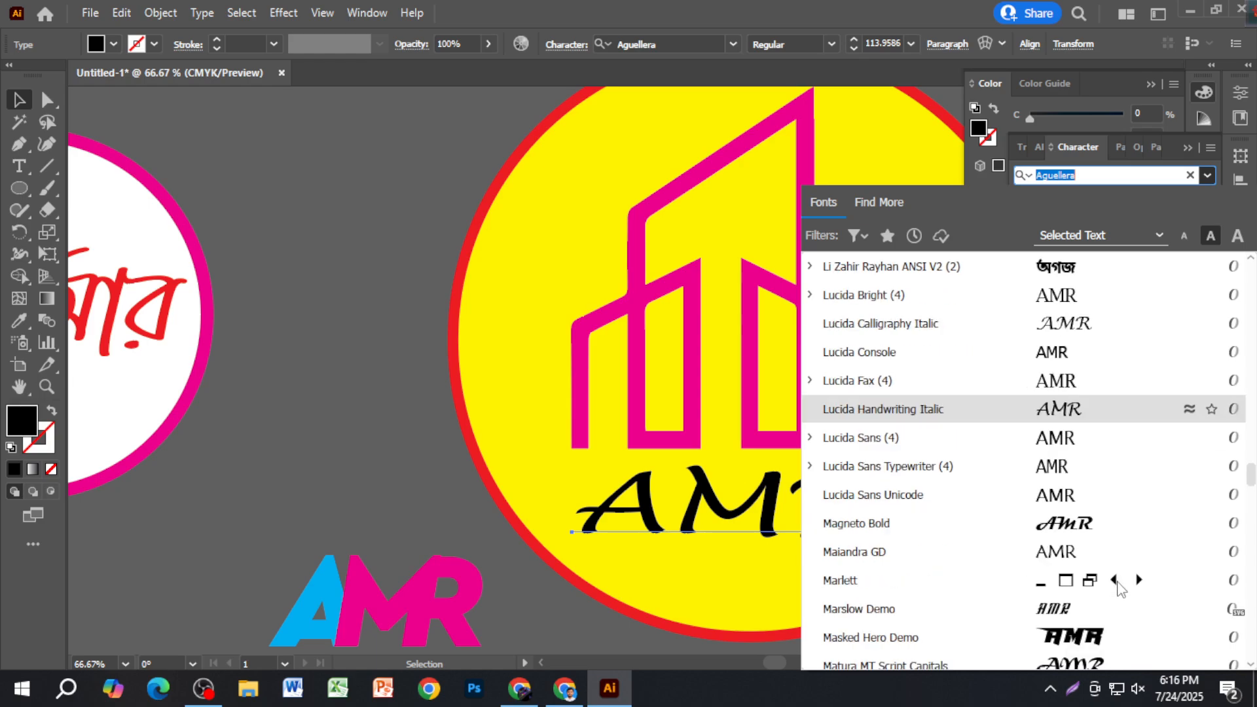
{"action": "left_click", "coordinate": [1111, 540]}
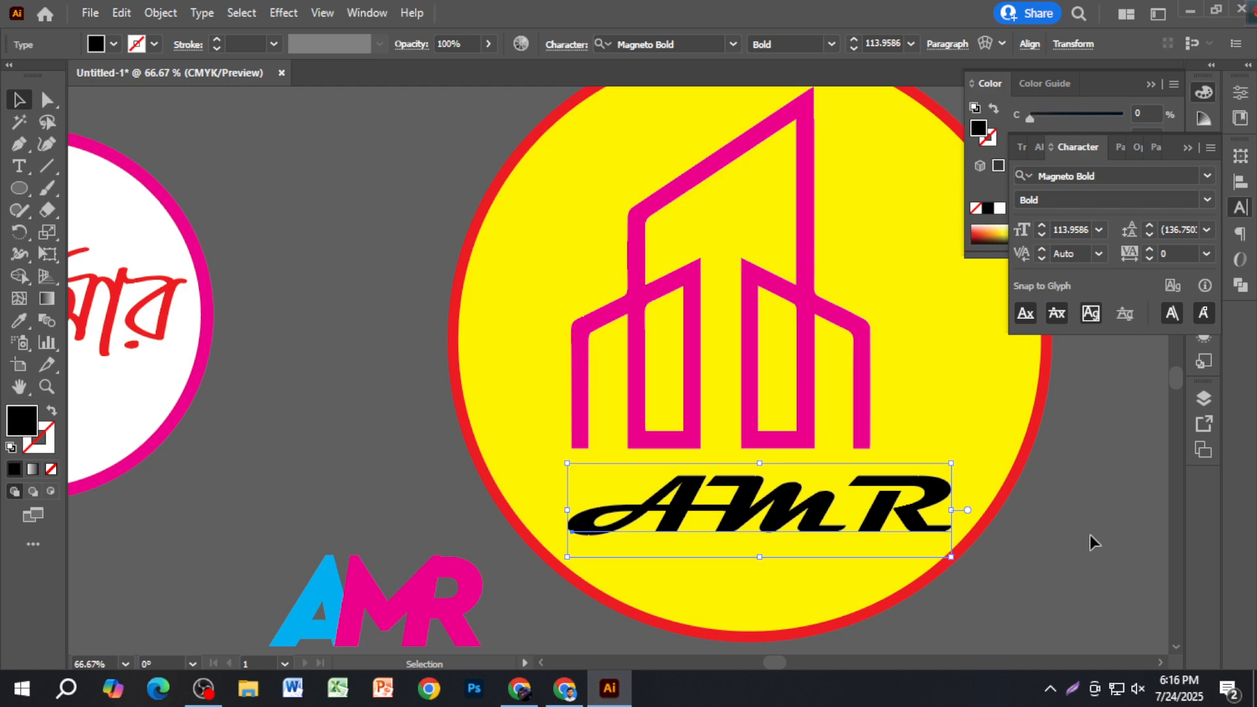
Center the AMR text under the building icon inside the yellow circle, shifting the text slightly left and down and the icon slightly right.
{"action": "left_click_drag", "start_coordinate": [878, 514], "coordinate": [859, 516]}
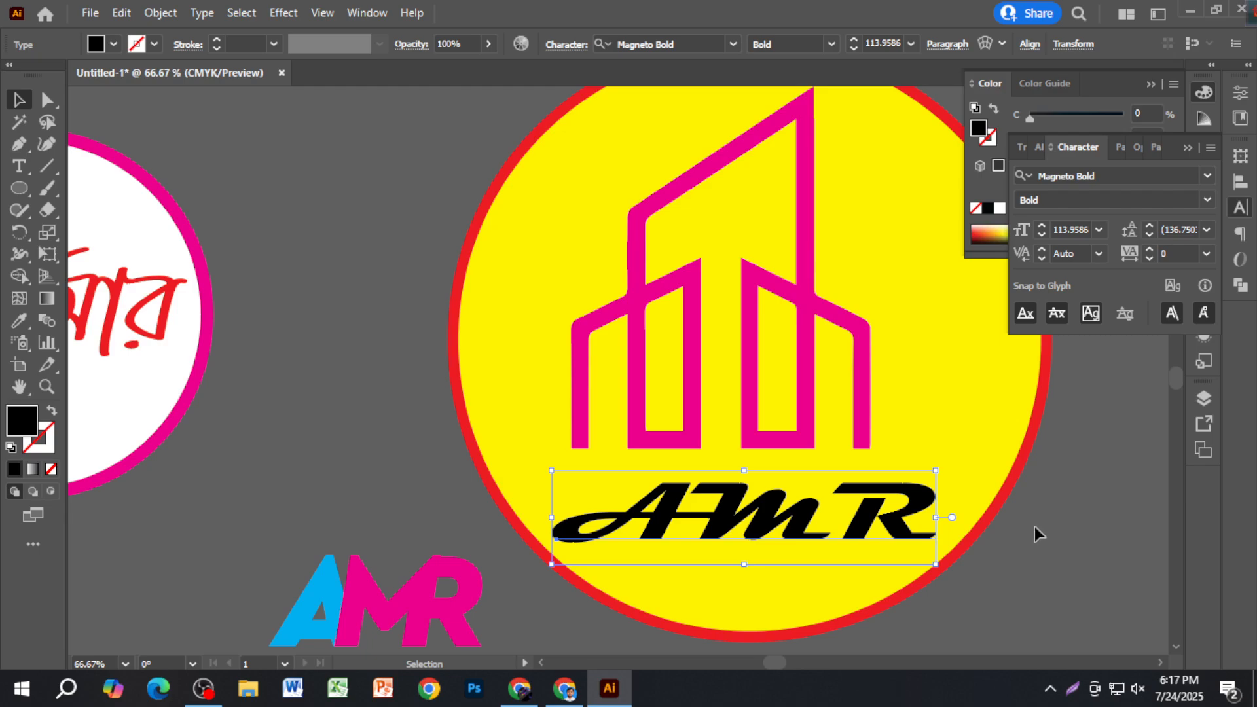
{"action": "left_click", "coordinate": [1034, 528]}
{"action": "scroll", "coordinate": [1004, 526], "scroll_direction": "down", "scroll_amount": 1}
{"action": "left_click_drag", "start_coordinate": [1029, 564], "coordinate": [941, 566]}
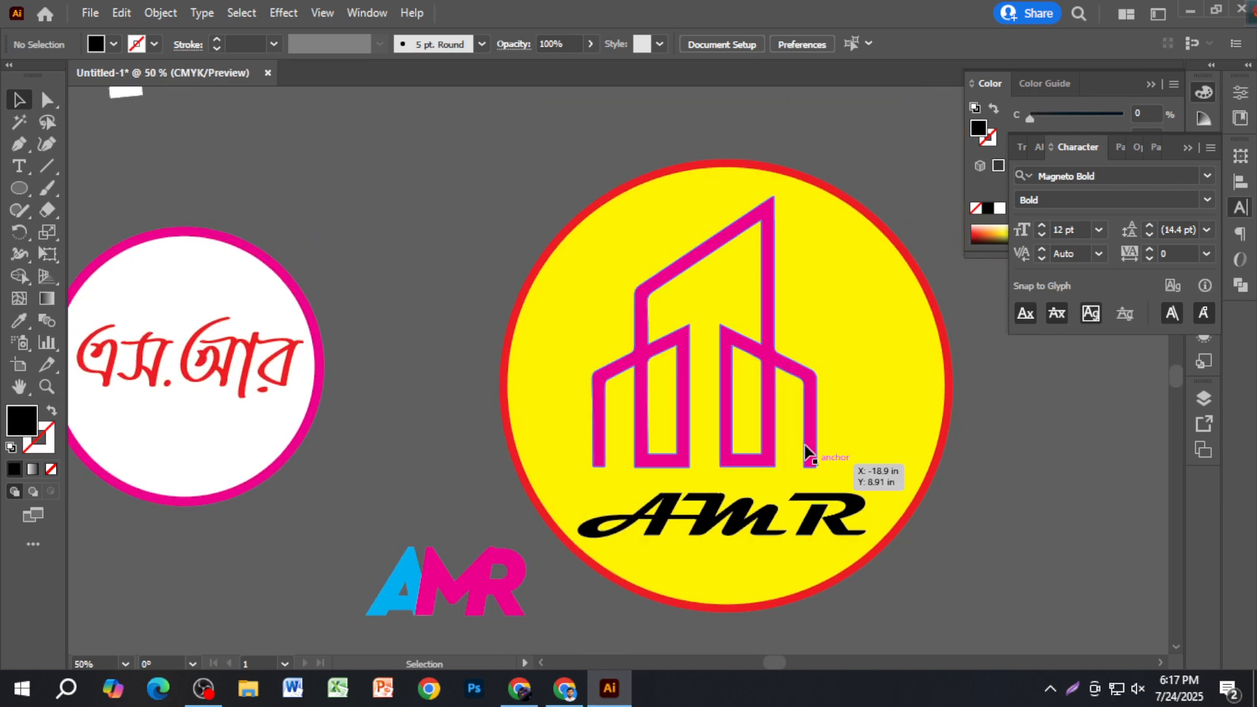
{"action": "left_click_drag", "start_coordinate": [772, 421], "coordinate": [781, 421]}
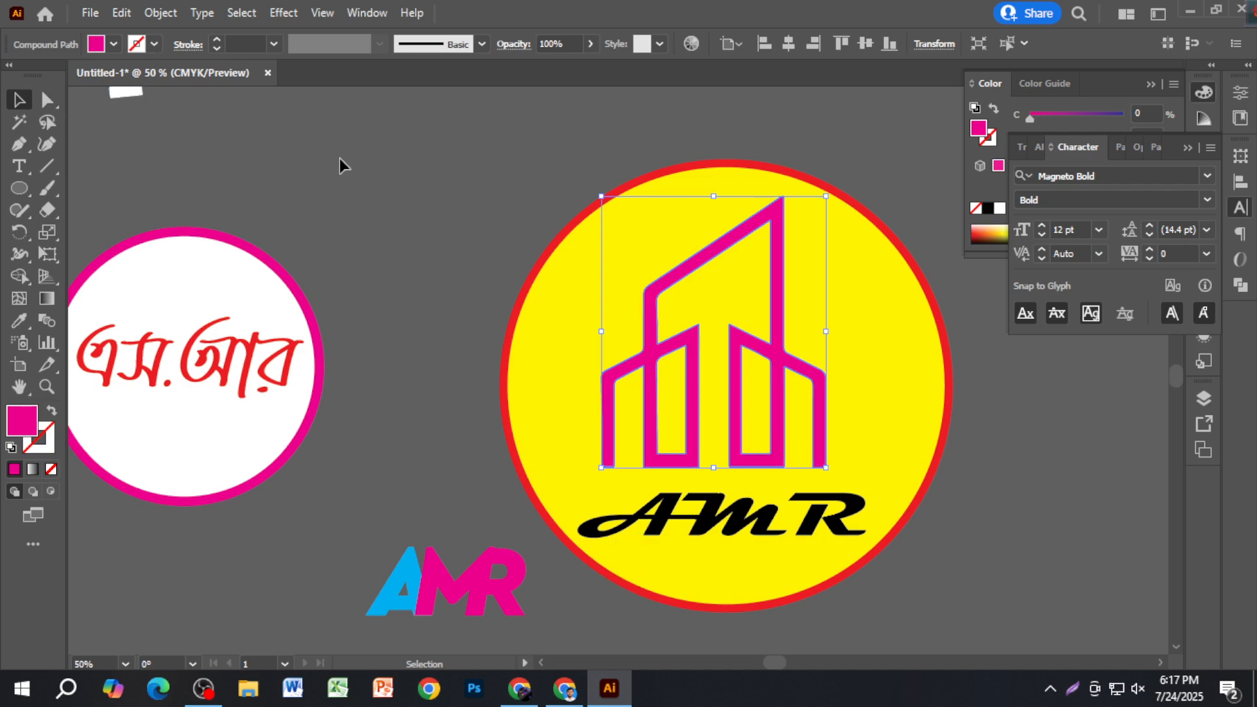
Draw a wide, flat magenta rectangle without a stroke in the empty area above the white and yellow circles.
{"action": "scroll", "coordinate": [340, 159], "scroll_direction": "up", "scroll_amount": 4}
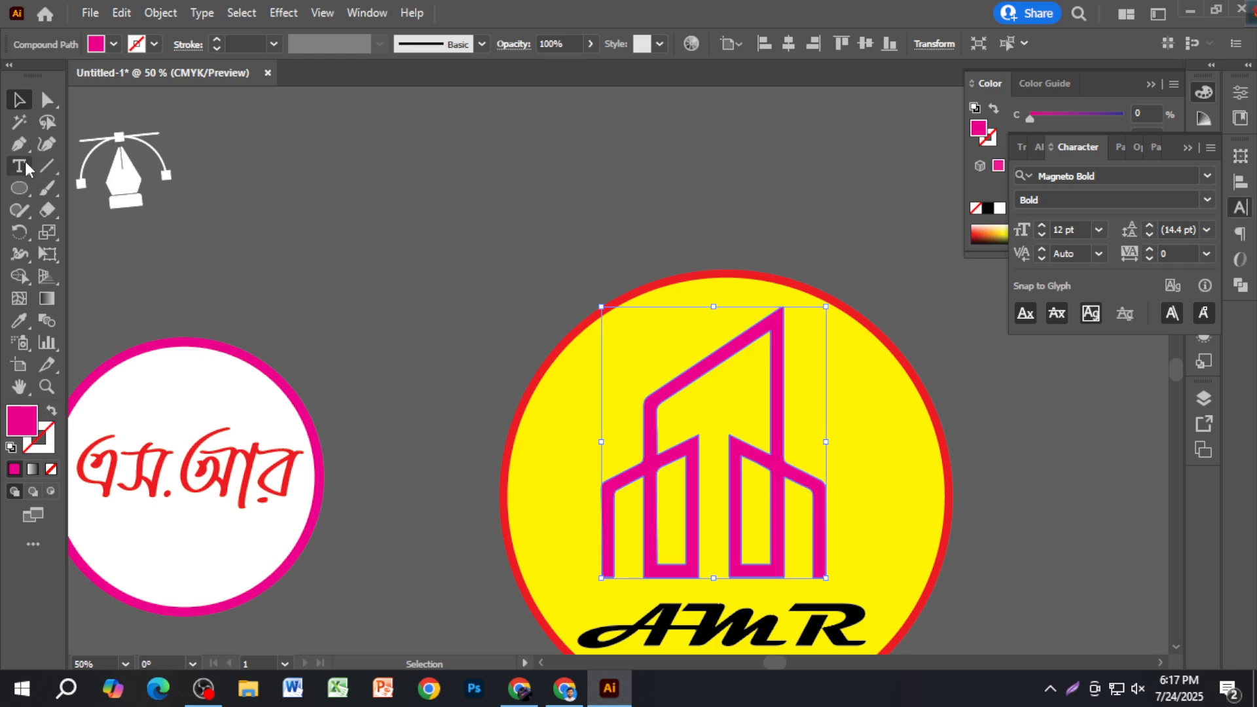
{"action": "left_click_drag", "start_coordinate": [32, 199], "coordinate": [119, 190]}
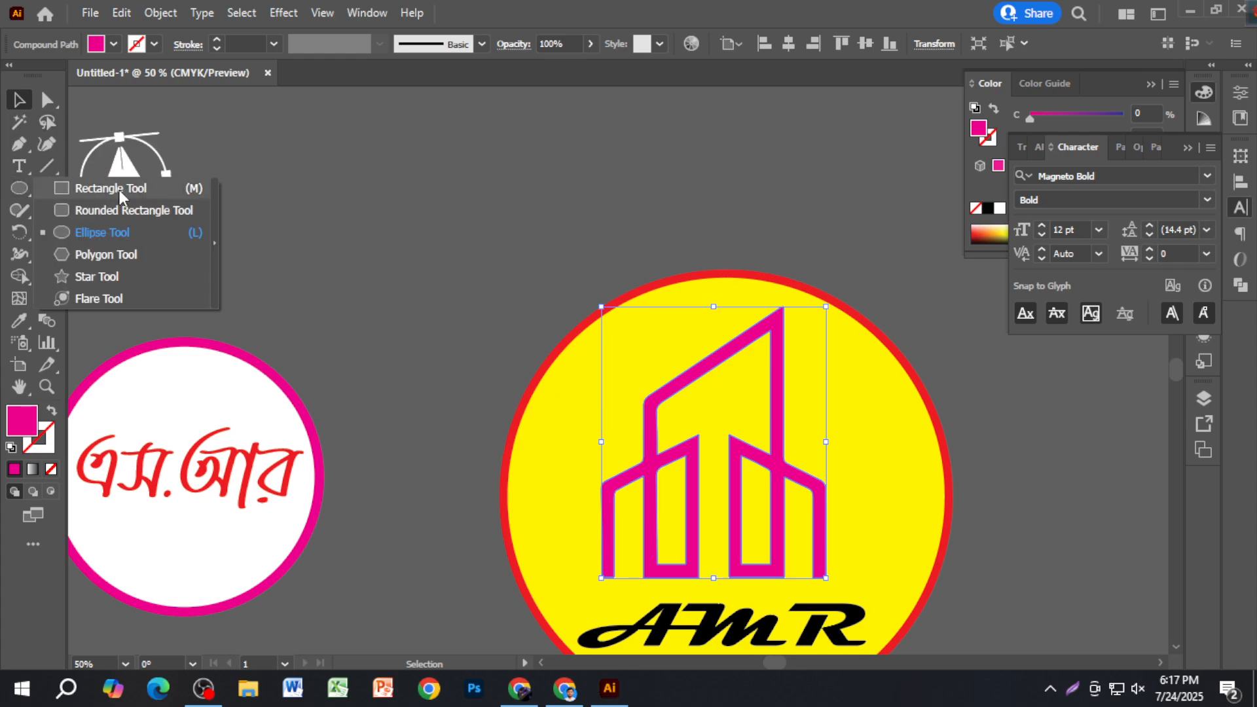
{"action": "left_click_drag", "start_coordinate": [331, 154], "coordinate": [558, 201]}
{"action": "key", "text": "v"}
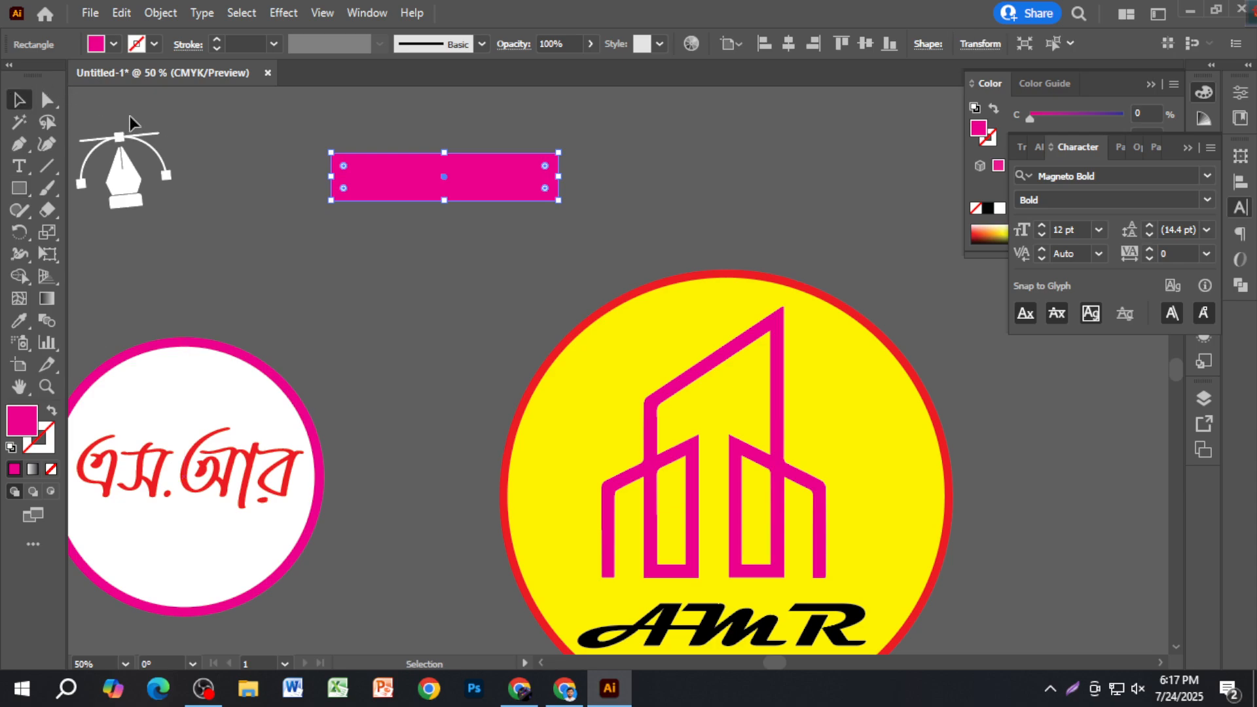
Move the magenta rectangle below the white circle, directly left of the blue and magenta AMR lettering.
{"action": "mouse_move", "coordinate": [394, 179]}
{"action": "left_mouse_down"}
{"action": "mouse_move", "coordinate": [350, 139]}
{"action": "mouse_move", "coordinate": [351, 197]}
{"action": "mouse_move", "coordinate": [351, 157]}
{"action": "left_mouse_up"}
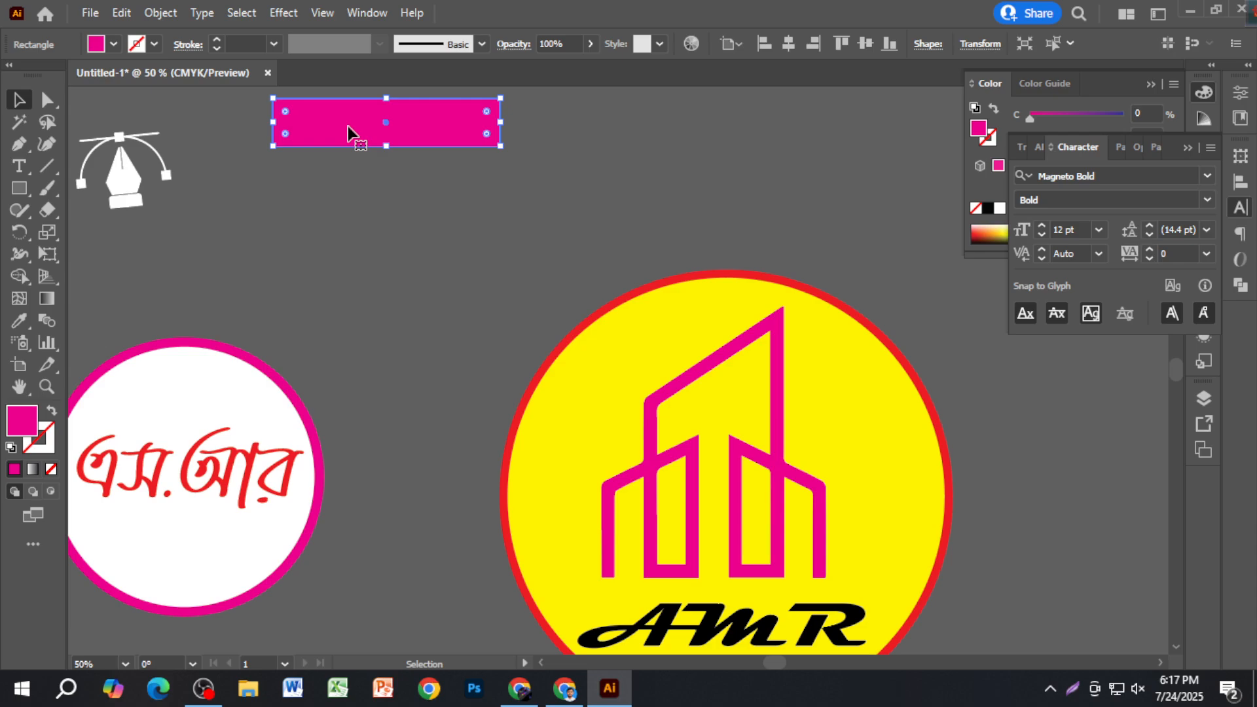
{"action": "left_click_drag", "start_coordinate": [348, 133], "coordinate": [384, 271]}
{"action": "scroll", "coordinate": [388, 270], "scroll_direction": "down", "scroll_amount": 5}
{"action": "left_click_drag", "start_coordinate": [392, 129], "coordinate": [198, 533]}
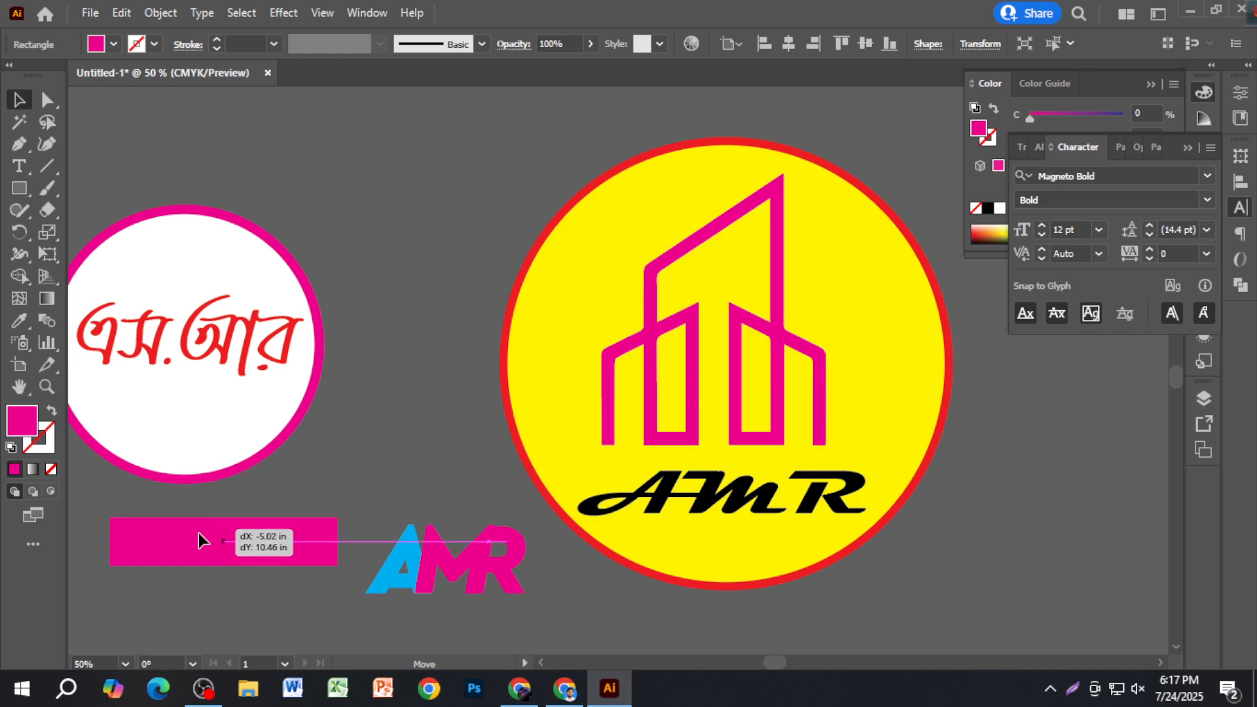
{"action": "scroll", "coordinate": [357, 430], "scroll_direction": "down", "scroll_amount": 2}
{"action": "left_click_drag", "start_coordinate": [295, 501], "coordinate": [296, 532]}
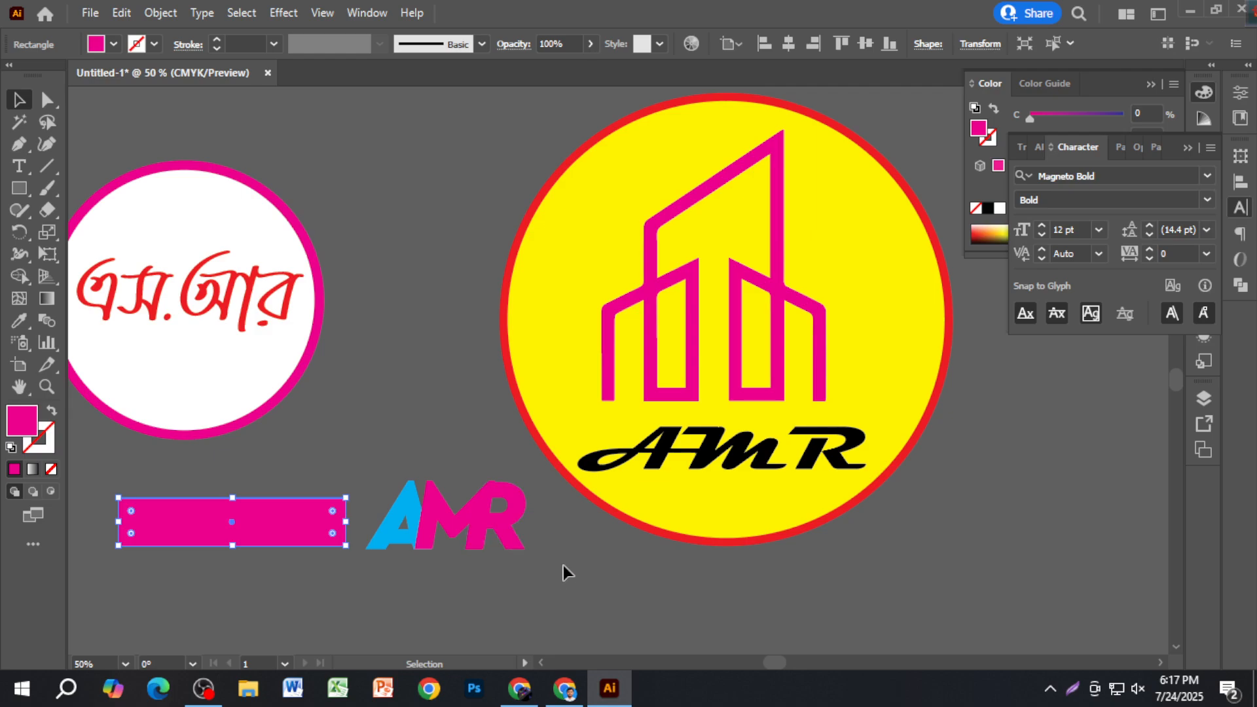
Bring all the logo designs and the artboard into view together and clear the selection.
{"action": "scroll", "coordinate": [560, 528], "scroll_direction": "down", "scroll_amount": 4}
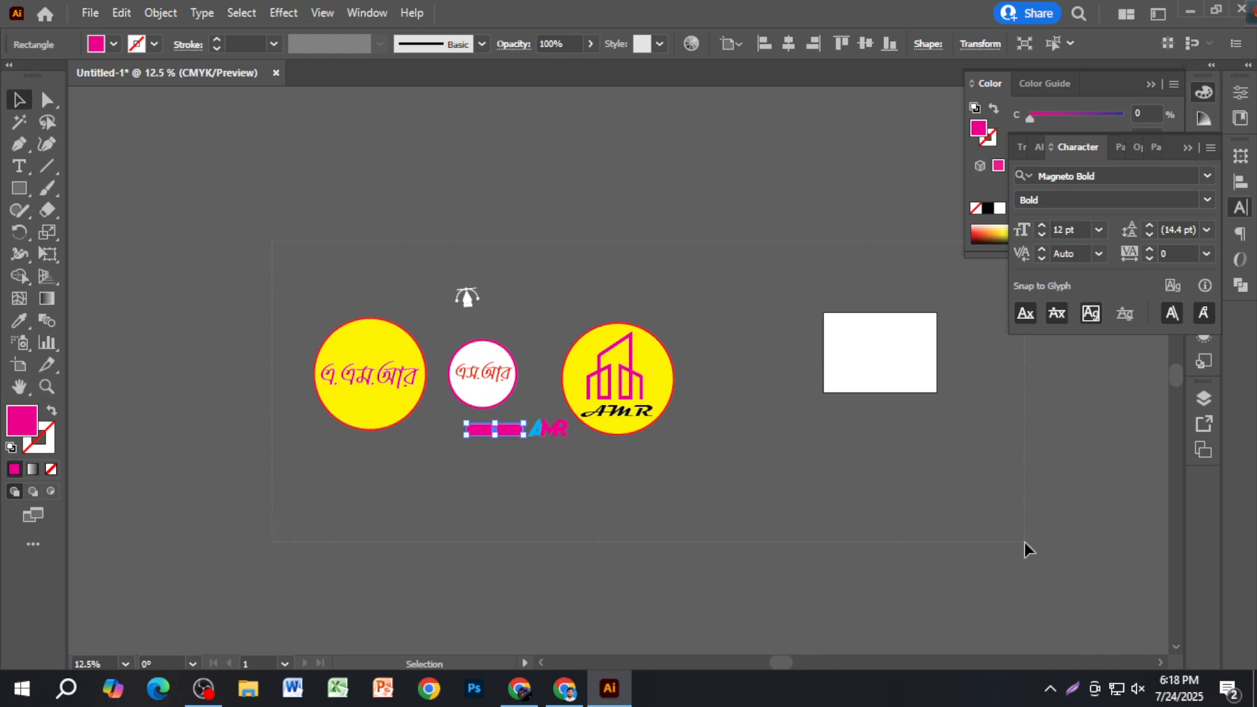
{"action": "left_click_drag", "start_coordinate": [1025, 542], "coordinate": [1023, 542]}
{"action": "left_click", "coordinate": [751, 450]}
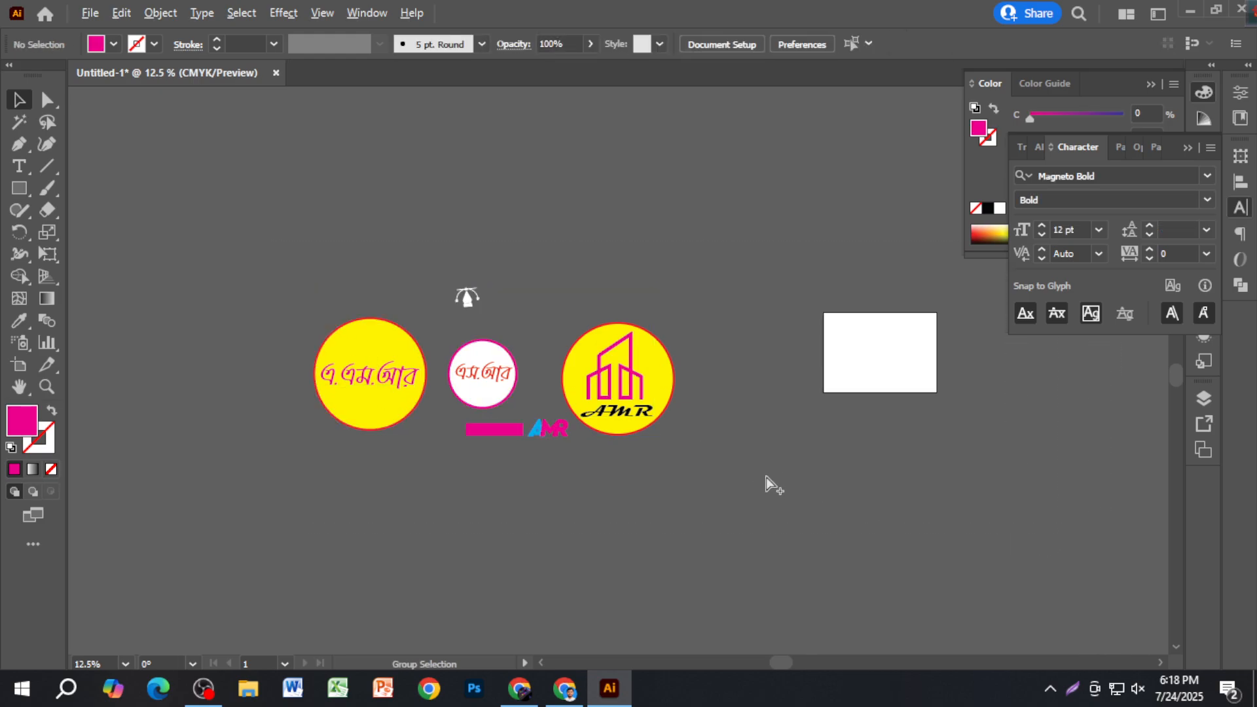
Unlock all objects and move the whole set of logo designs further left, away from the artboard.
{"action": "key", "text": "ctrl+alt+2"}
{"action": "left_click", "coordinate": [803, 466]}
{"action": "key", "text": "ctrl+minus"}
{"action": "left_click_drag", "start_coordinate": [365, 331], "coordinate": [738, 528]}
{"action": "left_click_drag", "start_coordinate": [640, 430], "coordinate": [419, 427]}
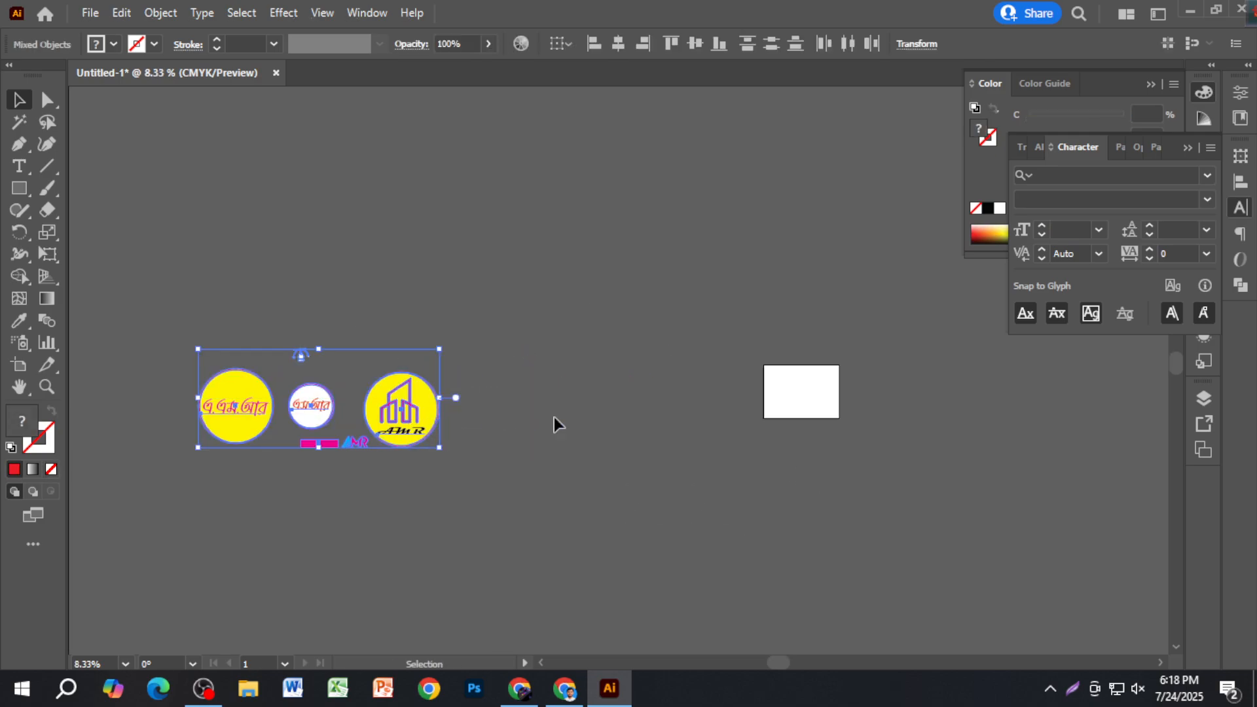
{"action": "left_click", "coordinate": [553, 424]}
{"action": "scroll", "coordinate": [553, 424], "scroll_direction": "up", "scroll_amount": 2}
Switch to Chrome and replace the architect logo image search with a search for "graphic designer logo".
{"action": "key", "text": "alt+Tab"}
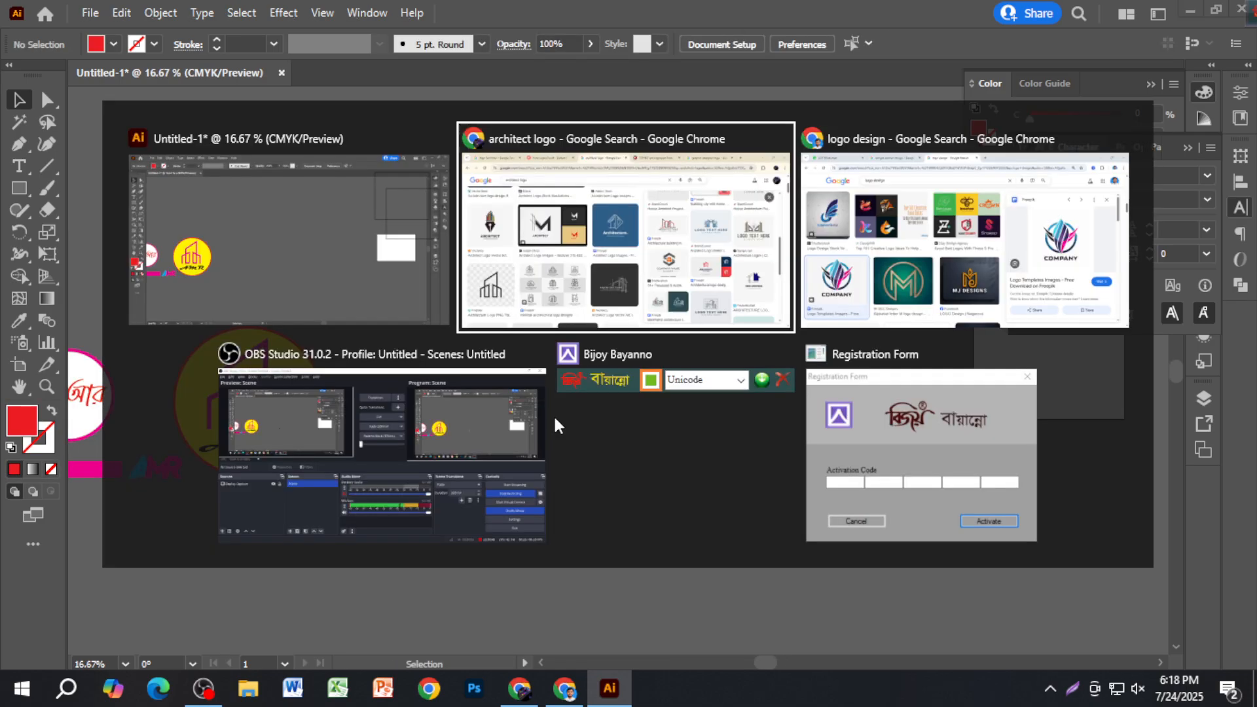
{"action": "left_click_drag", "start_coordinate": [318, 105], "coordinate": [125, 113]}
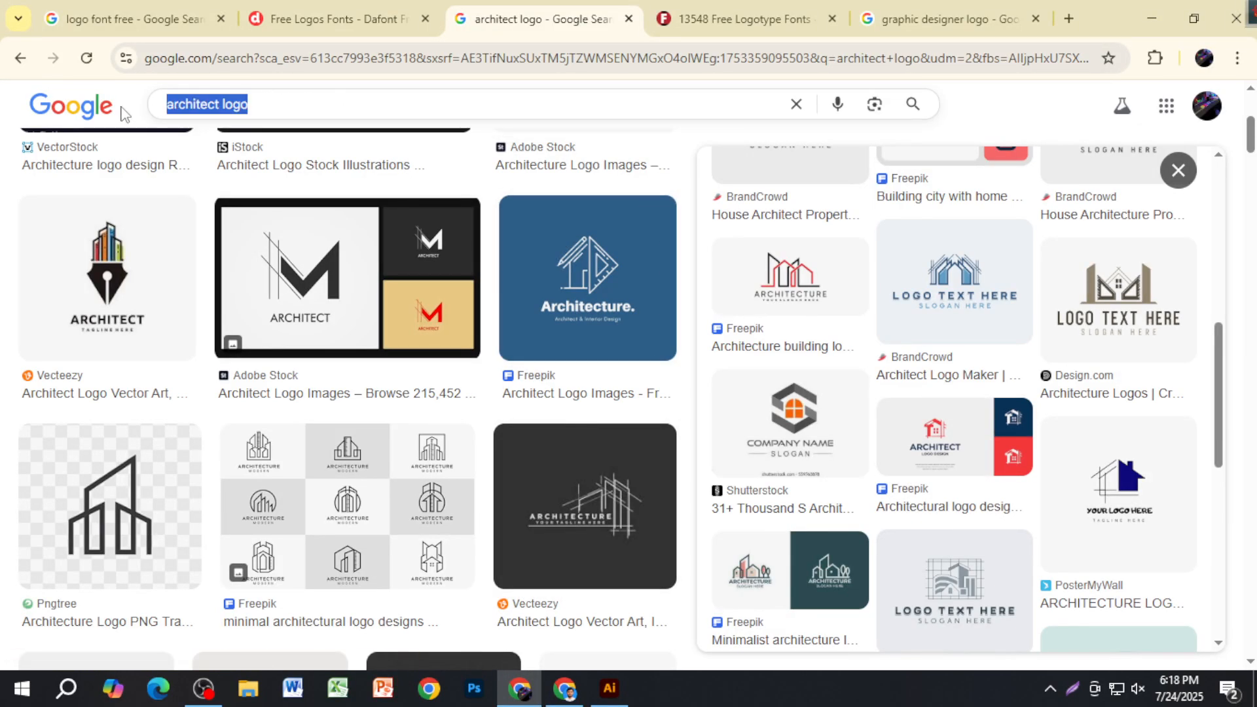
{"action": "type", "text": "graph"}
{"action": "key", "text": "BackSpace"}
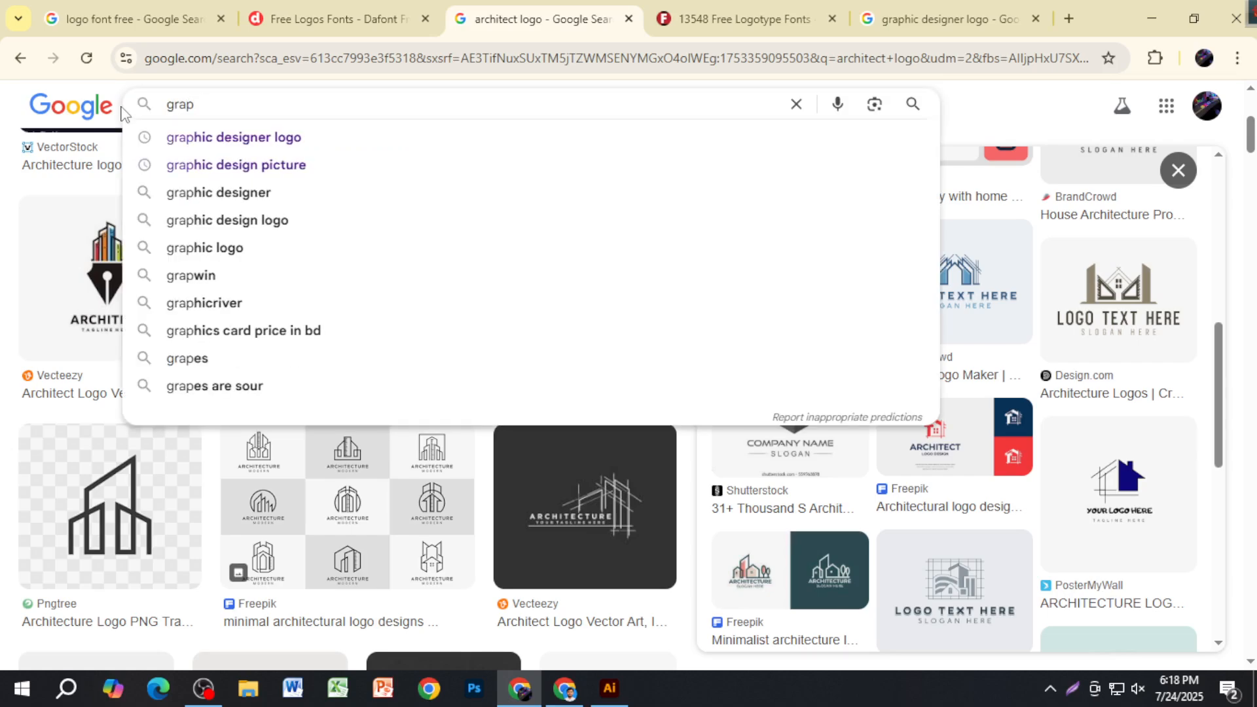
{"action": "key", "text": "Down"}
{"action": "key", "text": "Return"}
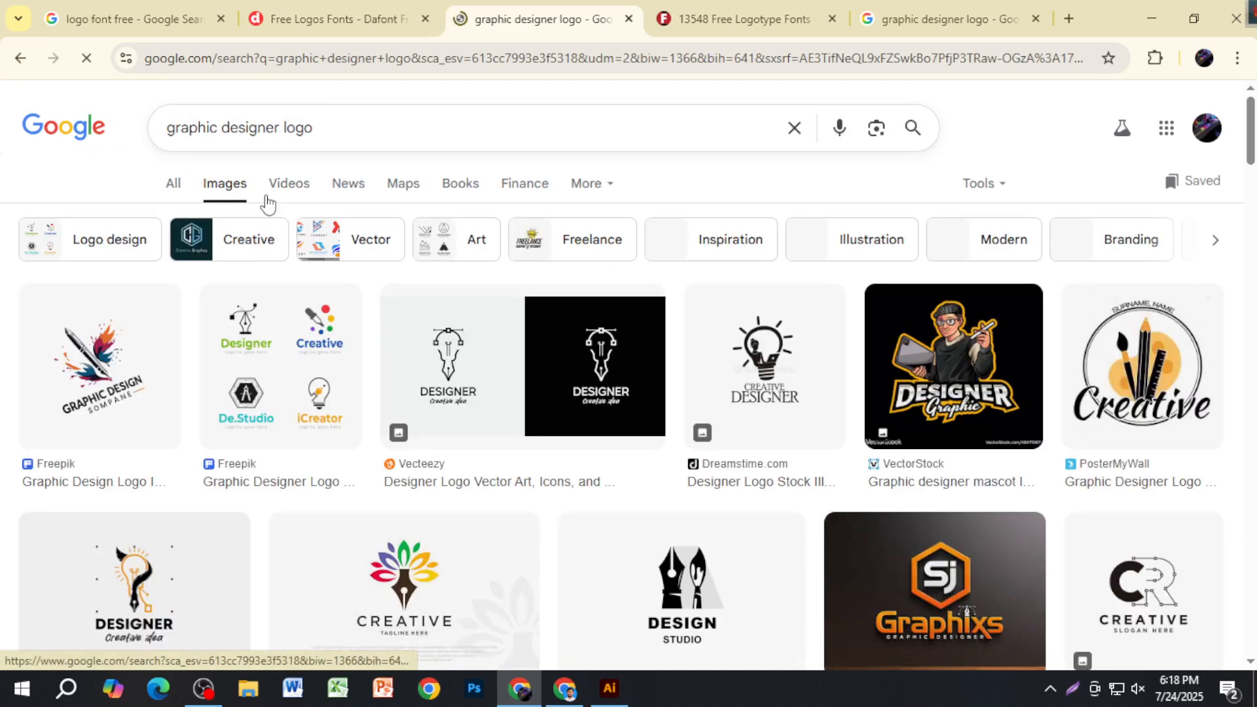
Browse the Google image results for graphic designer logos to look for a suitable reference design.
{"action": "scroll", "coordinate": [534, 441], "scroll_direction": "down", "scroll_amount": 10}
{"action": "scroll", "coordinate": [570, 463], "scroll_direction": "down", "scroll_amount": 15}
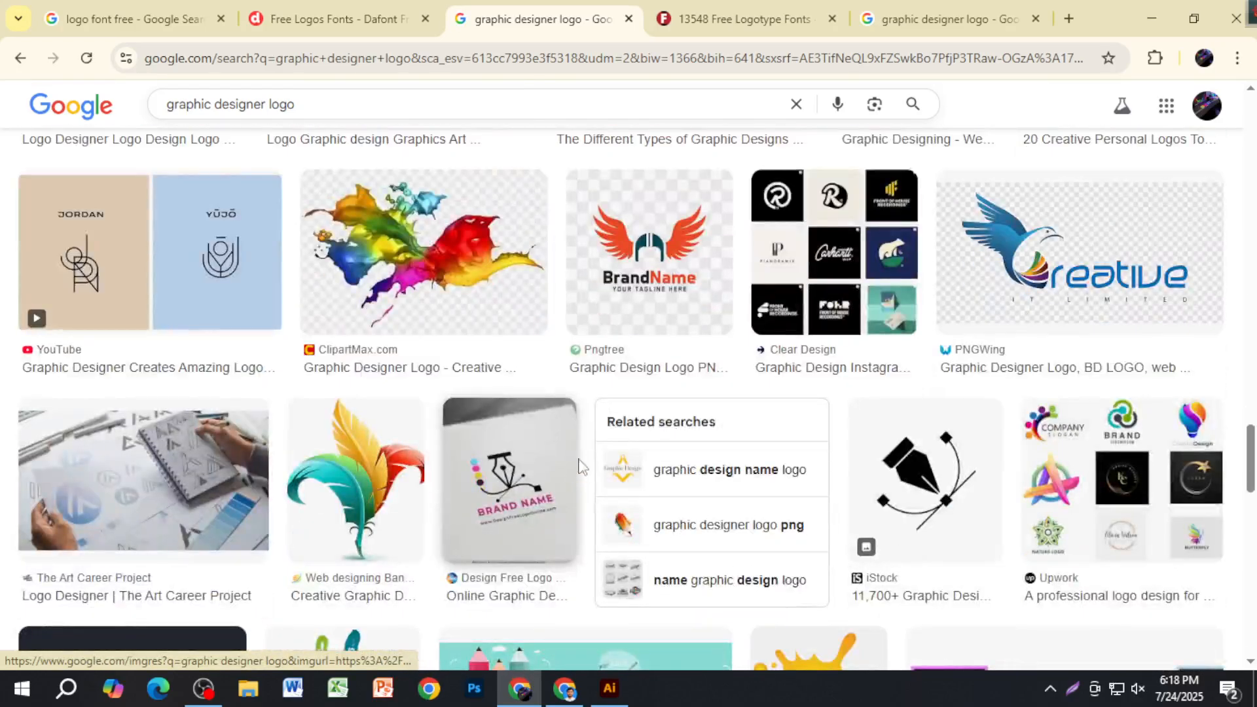
{"action": "scroll", "coordinate": [576, 469], "scroll_direction": "down", "scroll_amount": 12}
{"action": "scroll", "coordinate": [602, 511], "scroll_direction": "down", "scroll_amount": 7}
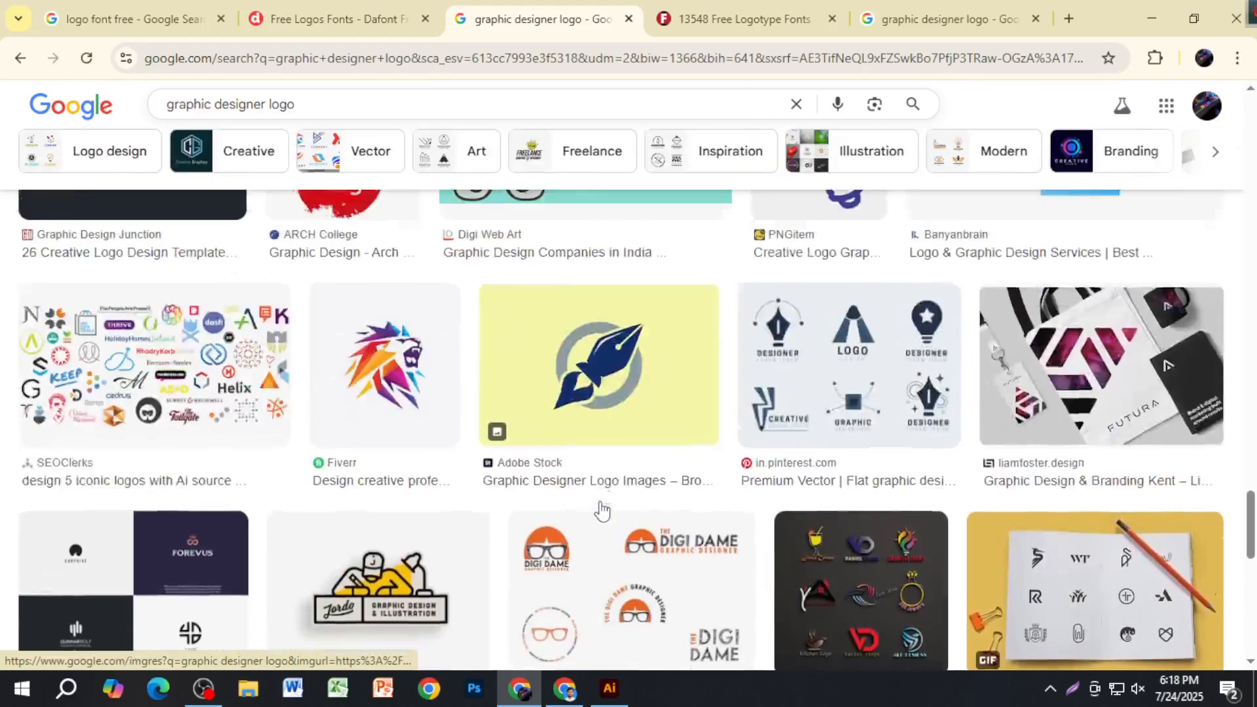
{"action": "scroll", "coordinate": [604, 513], "scroll_direction": "down", "scroll_amount": 4}
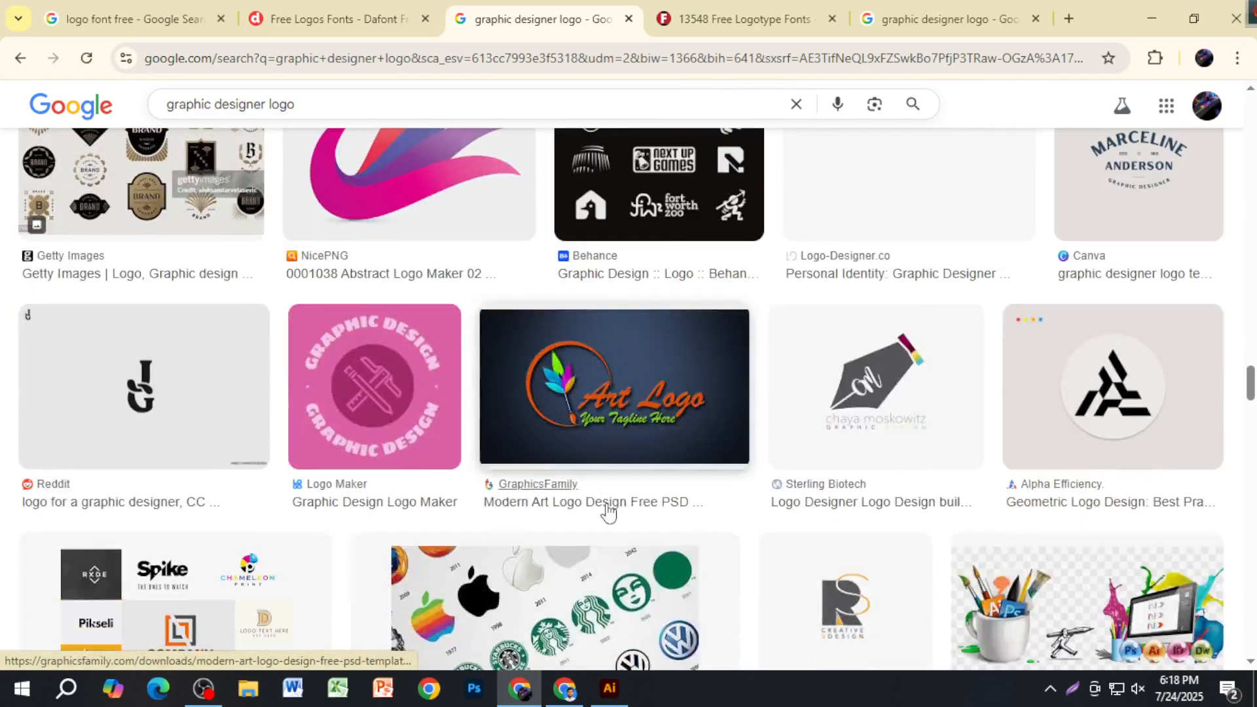
{"action": "scroll", "coordinate": [497, 450], "scroll_direction": "up", "scroll_amount": 3}
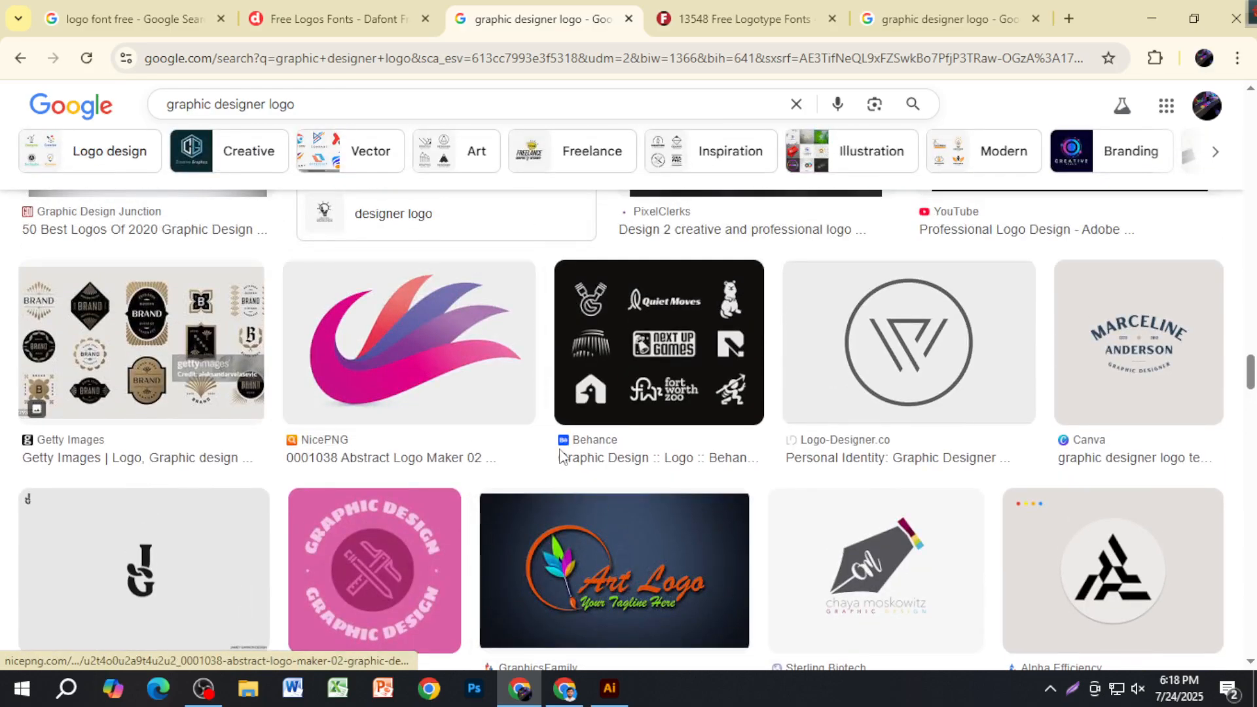
{"action": "scroll", "coordinate": [542, 444], "scroll_direction": "down", "scroll_amount": 8}
{"action": "scroll", "coordinate": [688, 508], "scroll_direction": "down", "scroll_amount": 15}
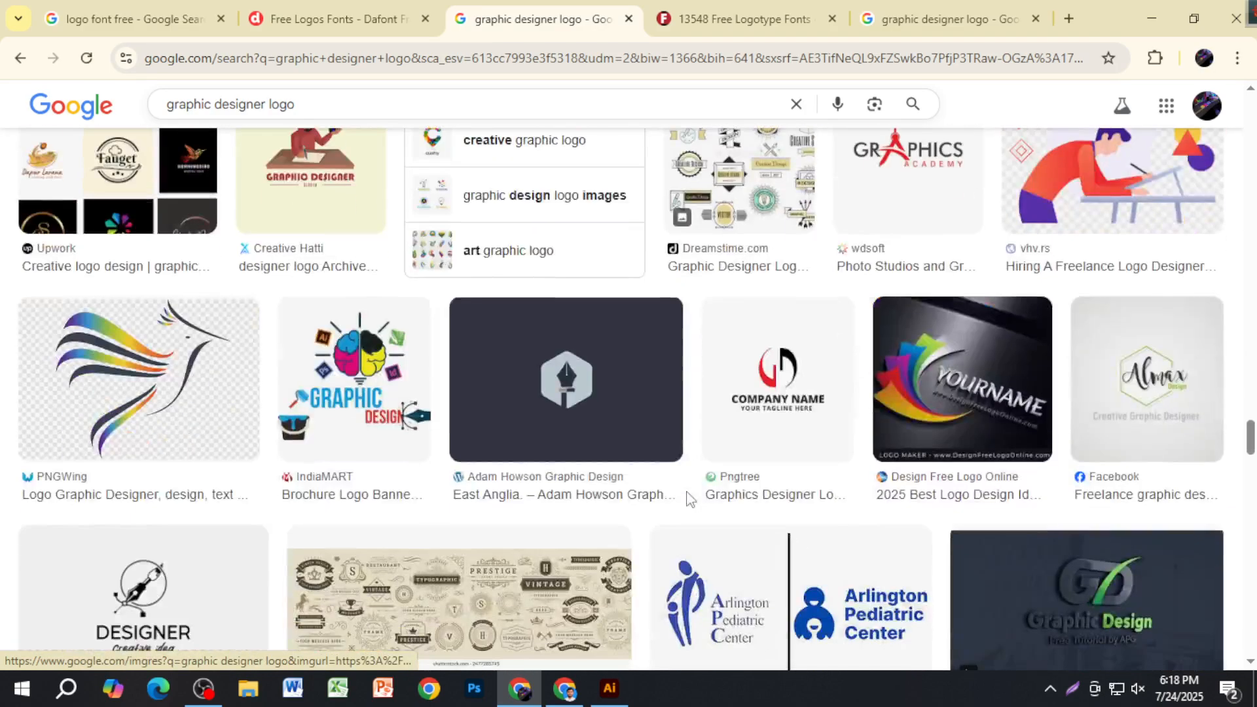
{"action": "scroll", "coordinate": [686, 498], "scroll_direction": "down", "scroll_amount": 15}
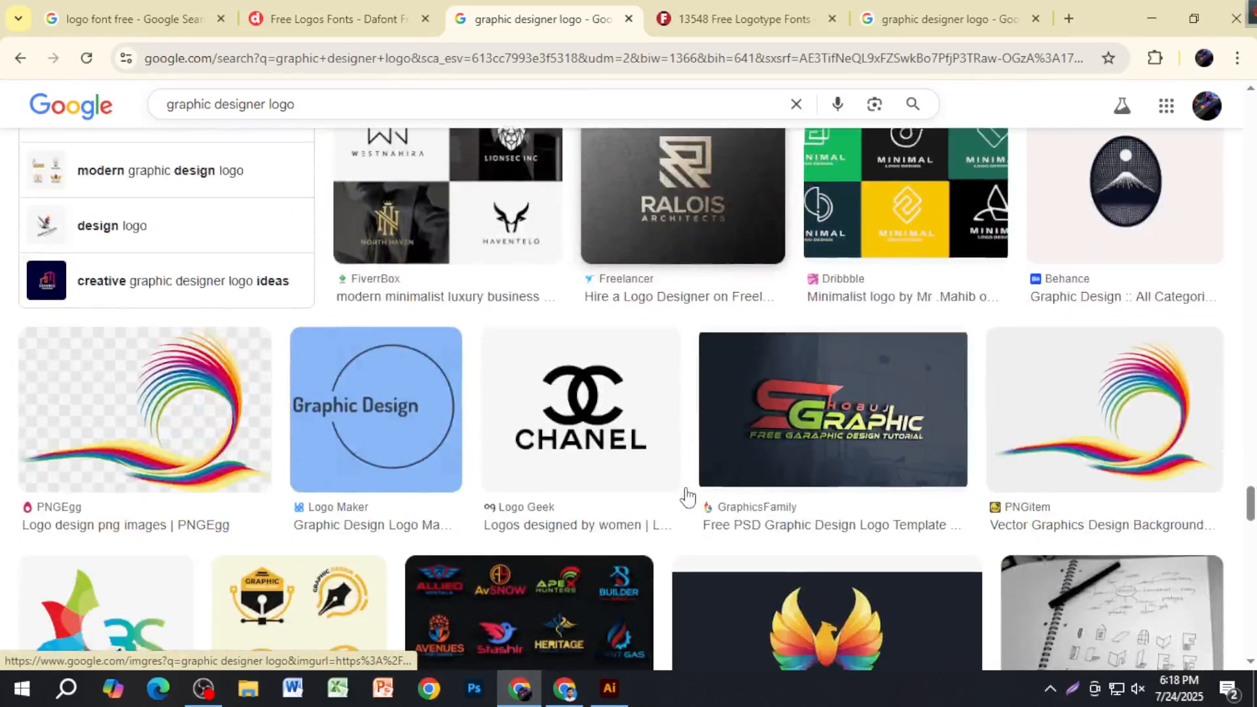
{"action": "scroll", "coordinate": [686, 497], "scroll_direction": "down", "scroll_amount": 15}
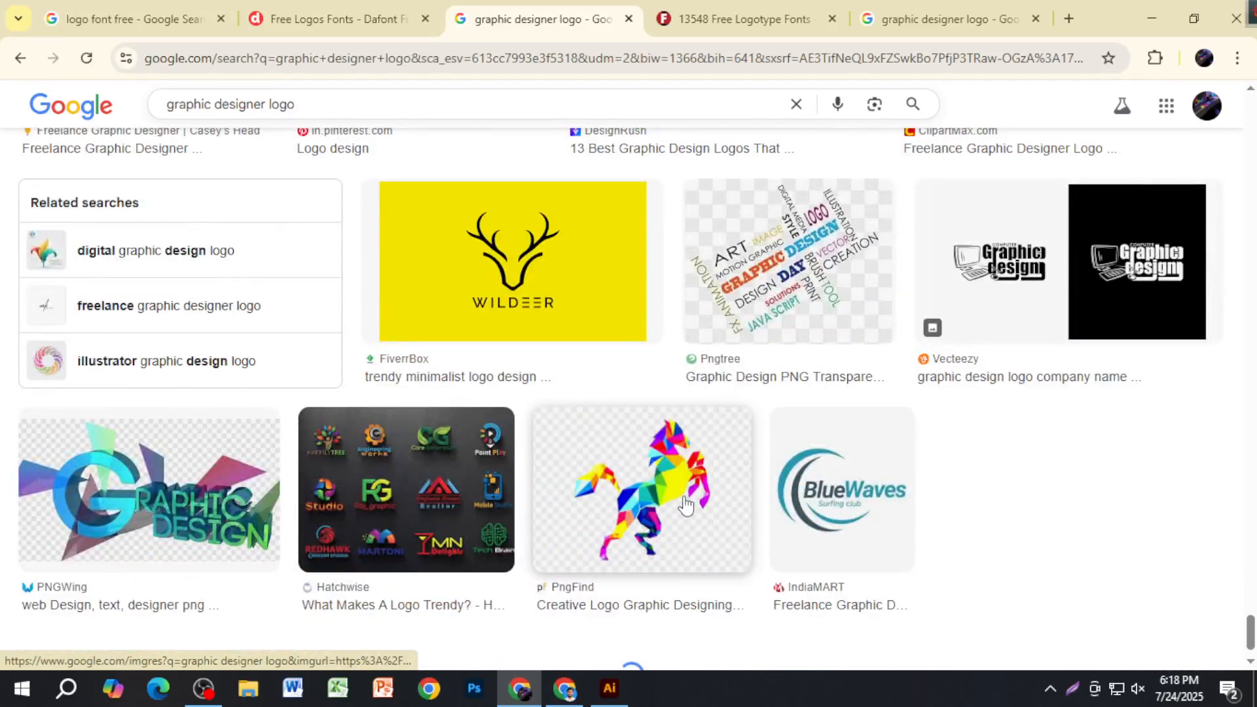
Open the Freepik website in a new browser tab.
{"action": "left_click", "coordinate": [1076, 25]}
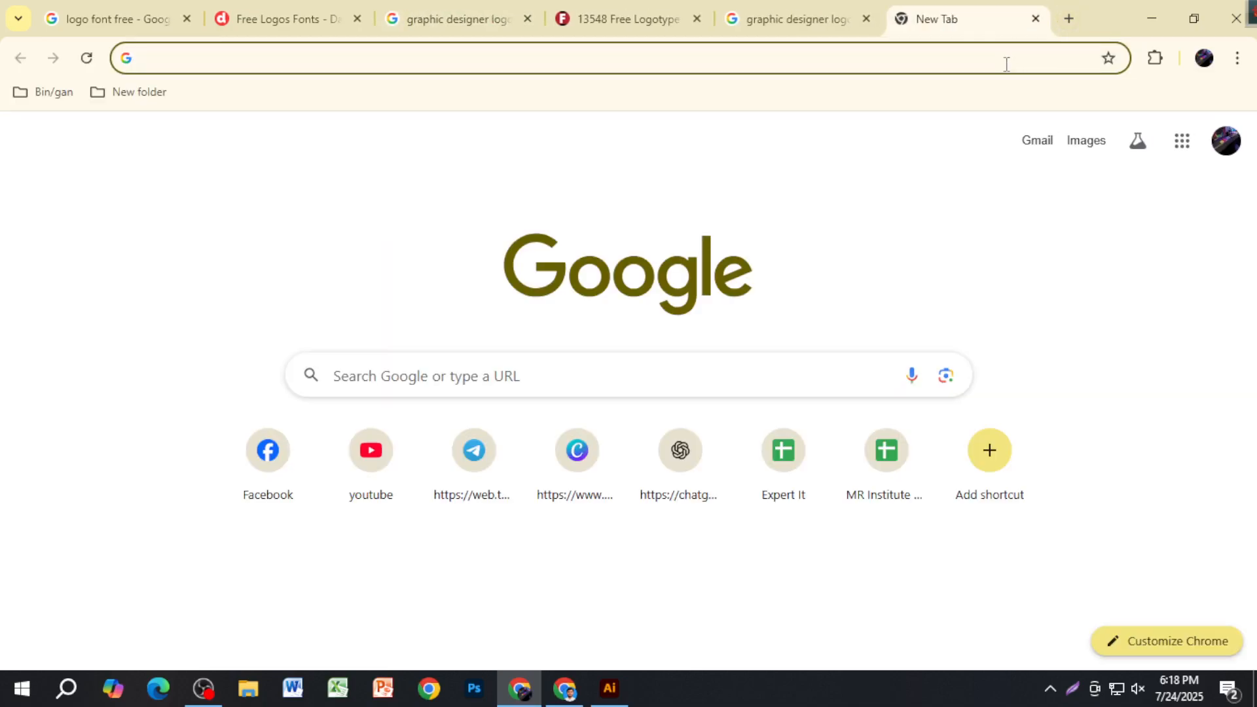
{"action": "type", "text": "face"}
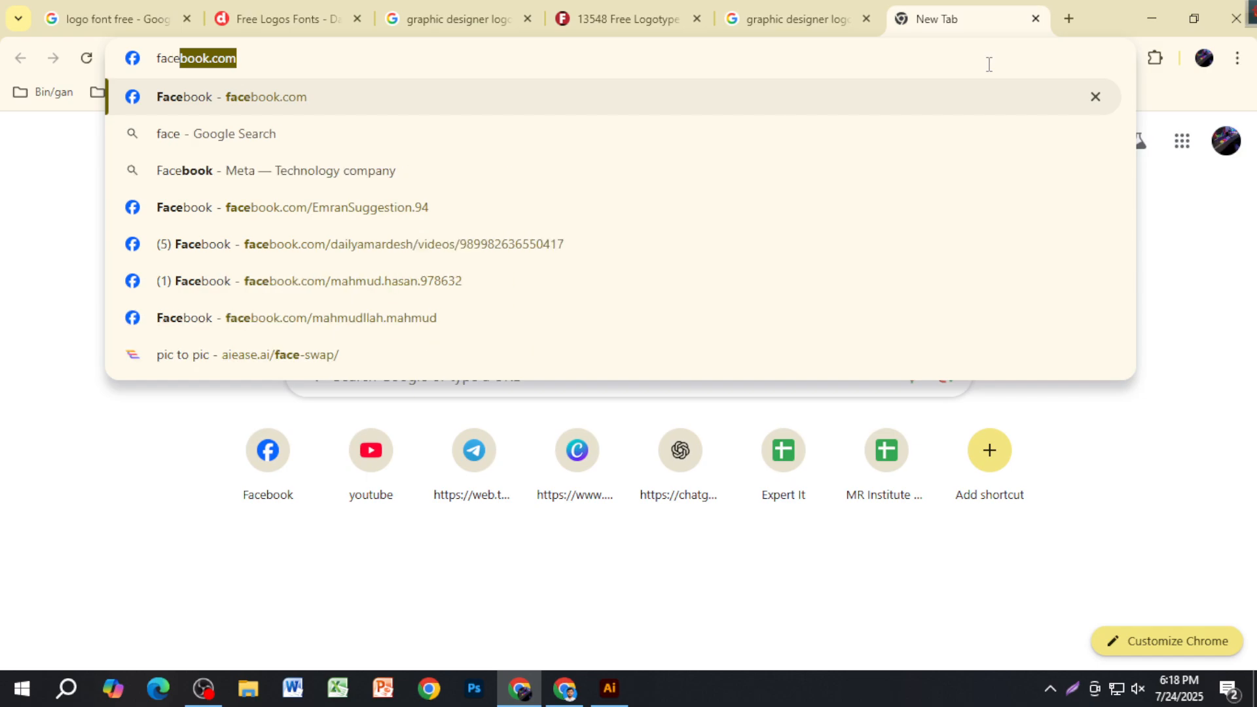
{"action": "type", "text": "p"}
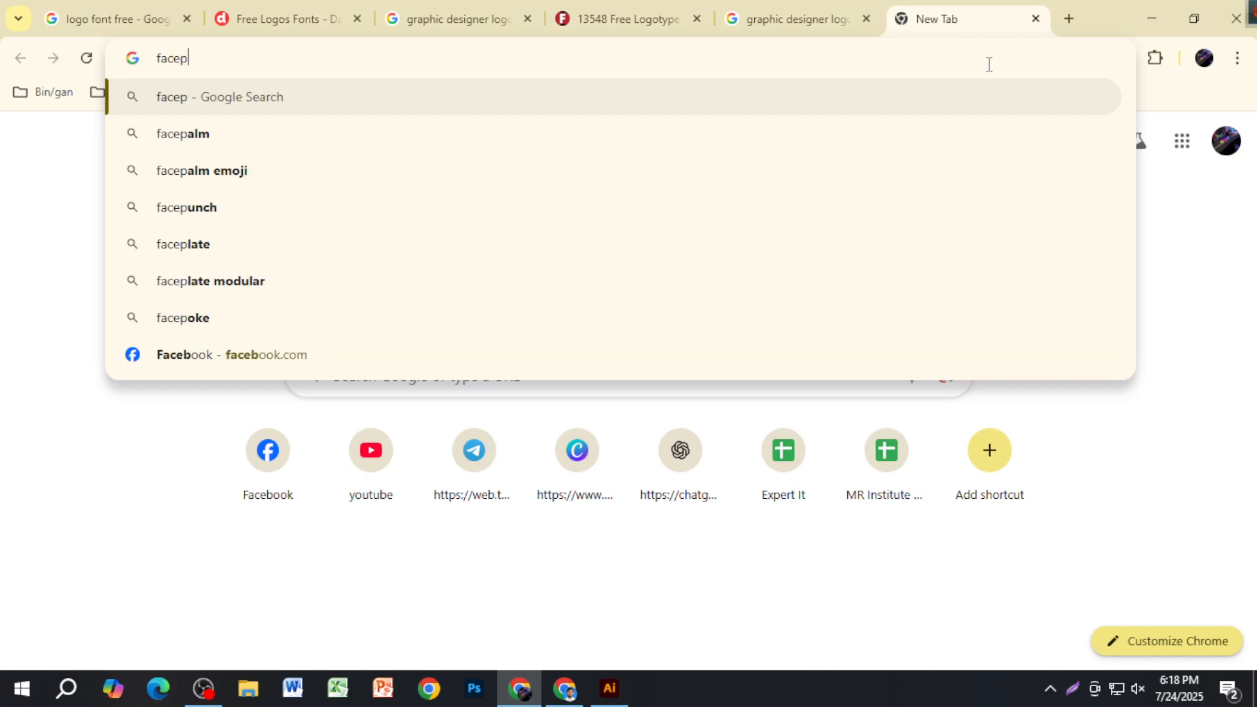
{"action": "key", "text": "BackSpace"}
{"action": "key", "text": "BackSpace"}
{"action": "key", "text": "BackSpace"}
{"action": "type", "text": "r"}
{"action": "key", "text": "BackSpace"}
{"action": "key", "text": "BackSpace"}
{"action": "type", "text": "ree"}
{"action": "key", "text": "Return"}
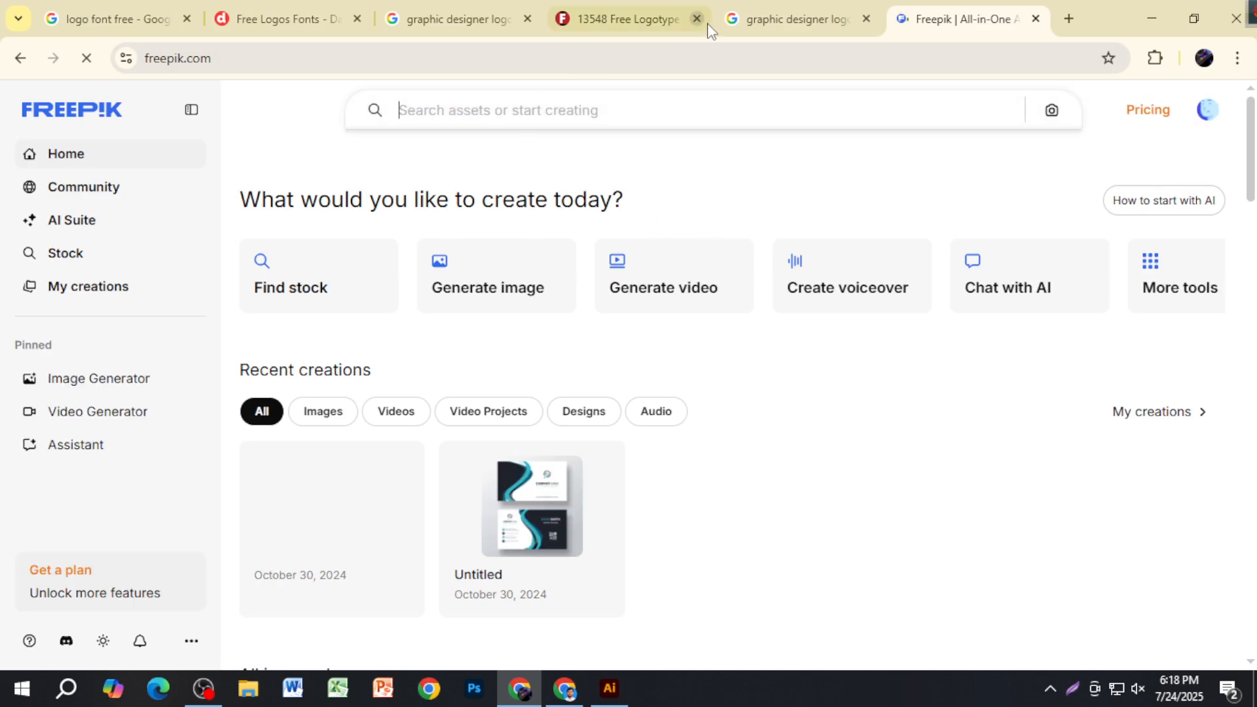
Reuse the Google query "graphic designer logo" to search for assets on Freepik.
{"action": "left_click", "coordinate": [752, 11]}
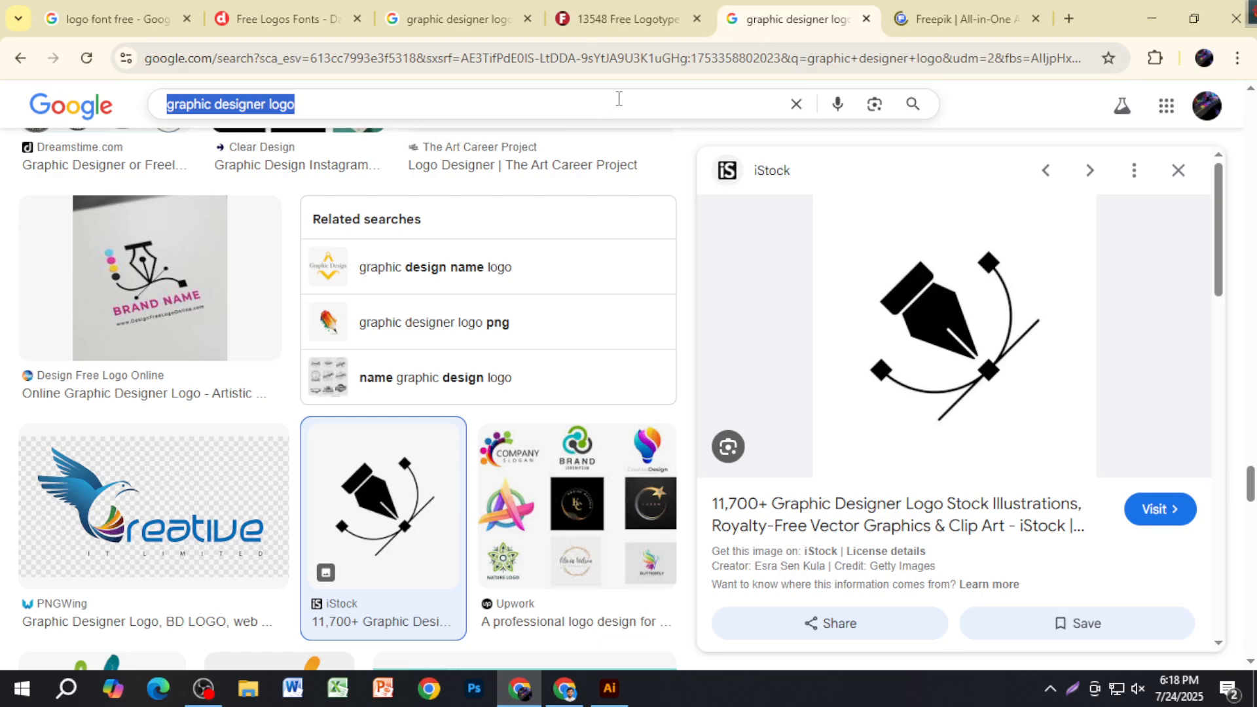
{"action": "left_click", "coordinate": [924, 15]}
{"action": "type", "text": "graphic designer logo"}
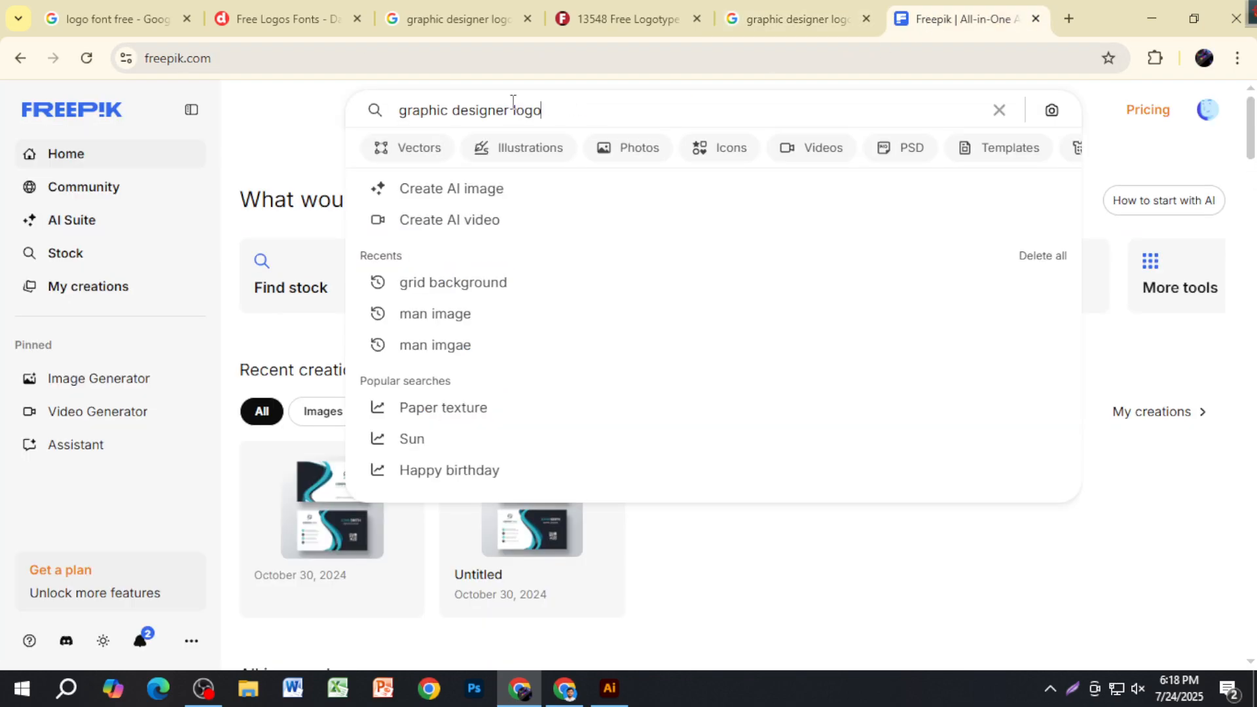
{"action": "key", "text": "Return"}
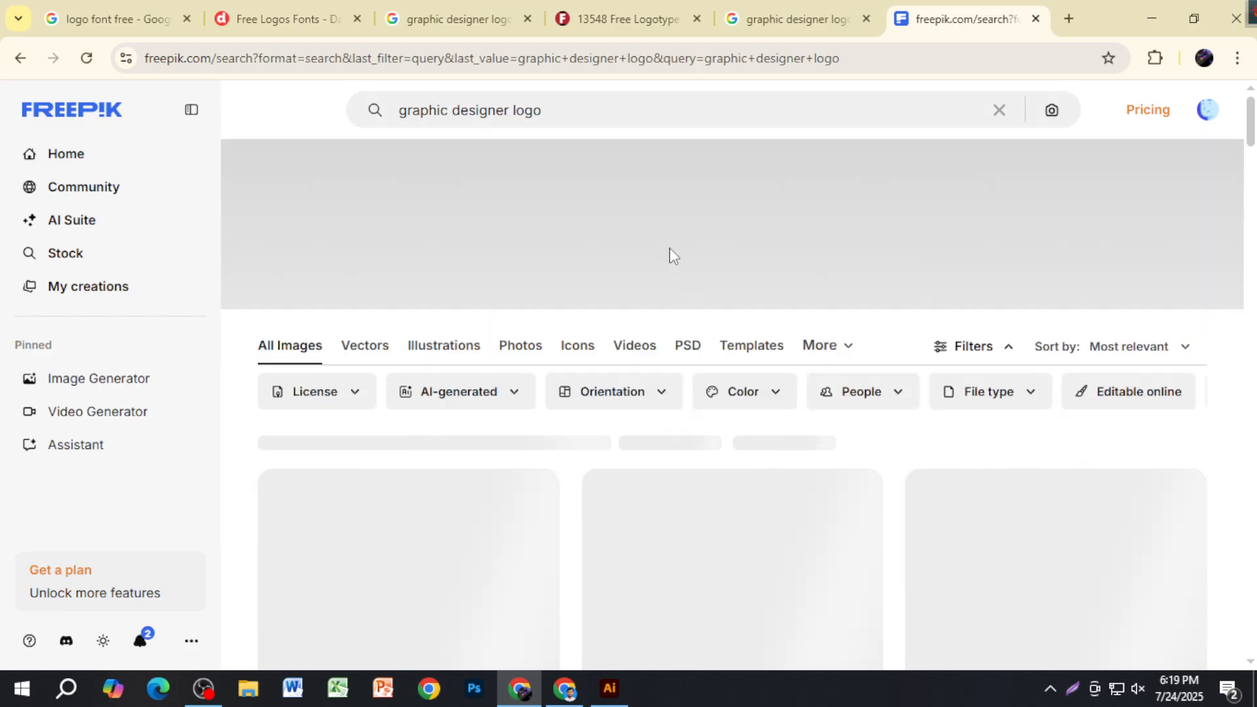
Examine the Freepik search results for graphic designer logos to find a pen-tool design to use.
{"action": "scroll", "coordinate": [705, 466], "scroll_direction": "down", "scroll_amount": 3}
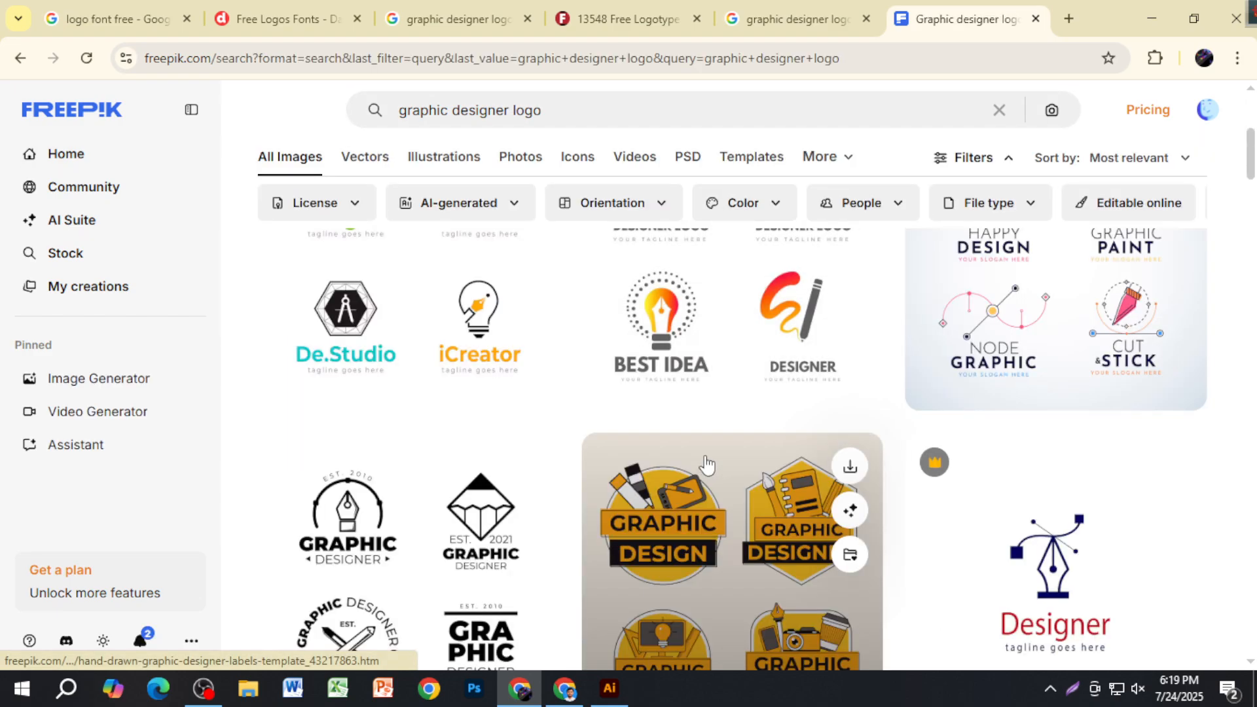
{"action": "scroll", "coordinate": [704, 467], "scroll_direction": "down", "scroll_amount": 4}
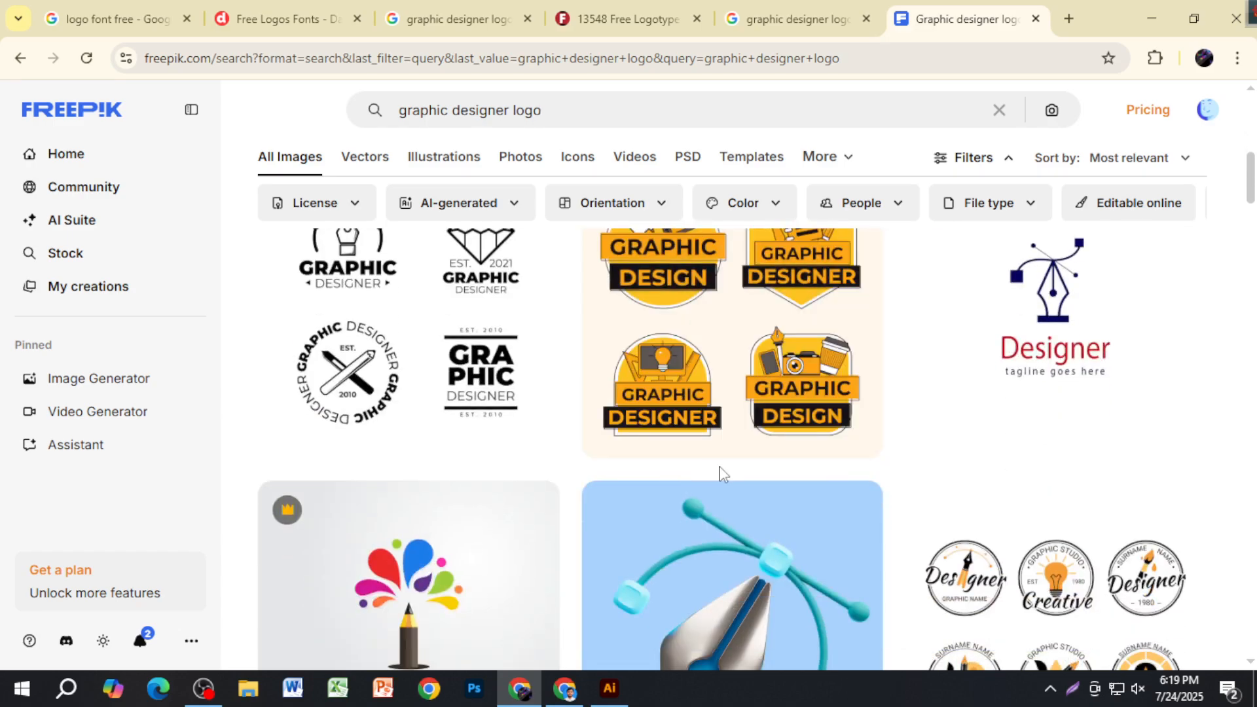
{"action": "scroll", "coordinate": [723, 474], "scroll_direction": "down", "scroll_amount": 3}
{"action": "scroll", "coordinate": [818, 502], "scroll_direction": "down", "scroll_amount": 3}
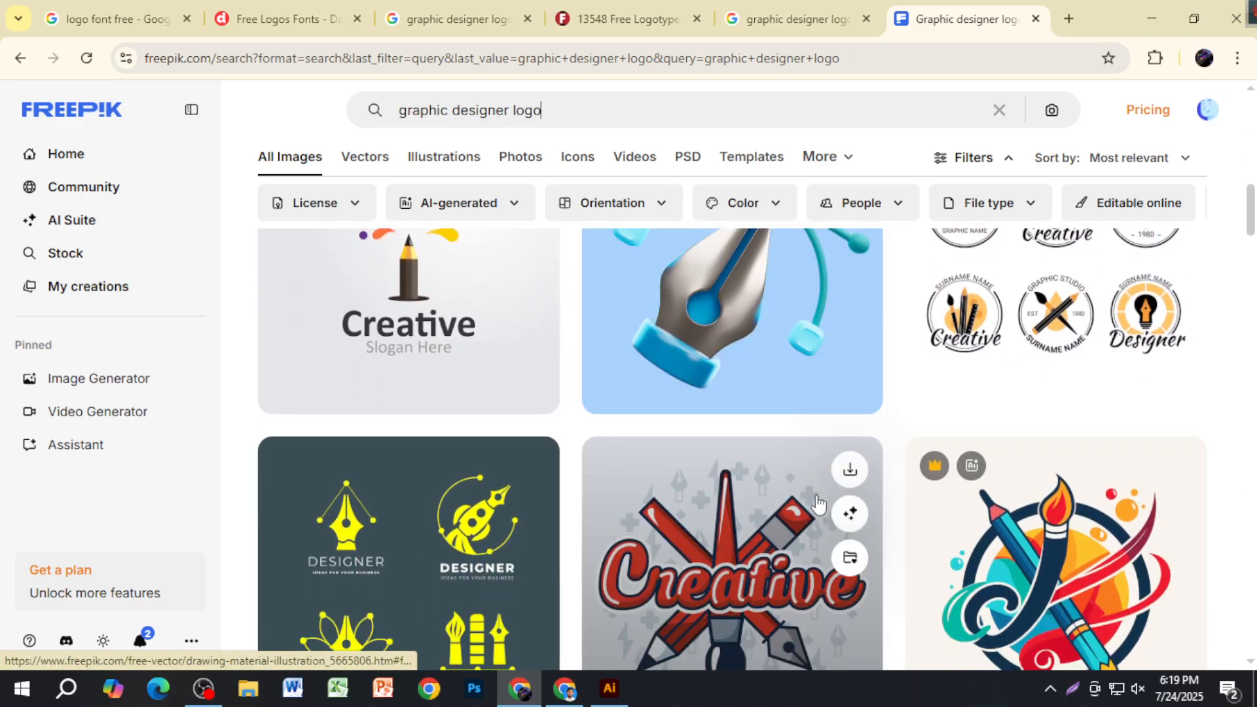
{"action": "scroll", "coordinate": [817, 502], "scroll_direction": "down", "scroll_amount": 1}
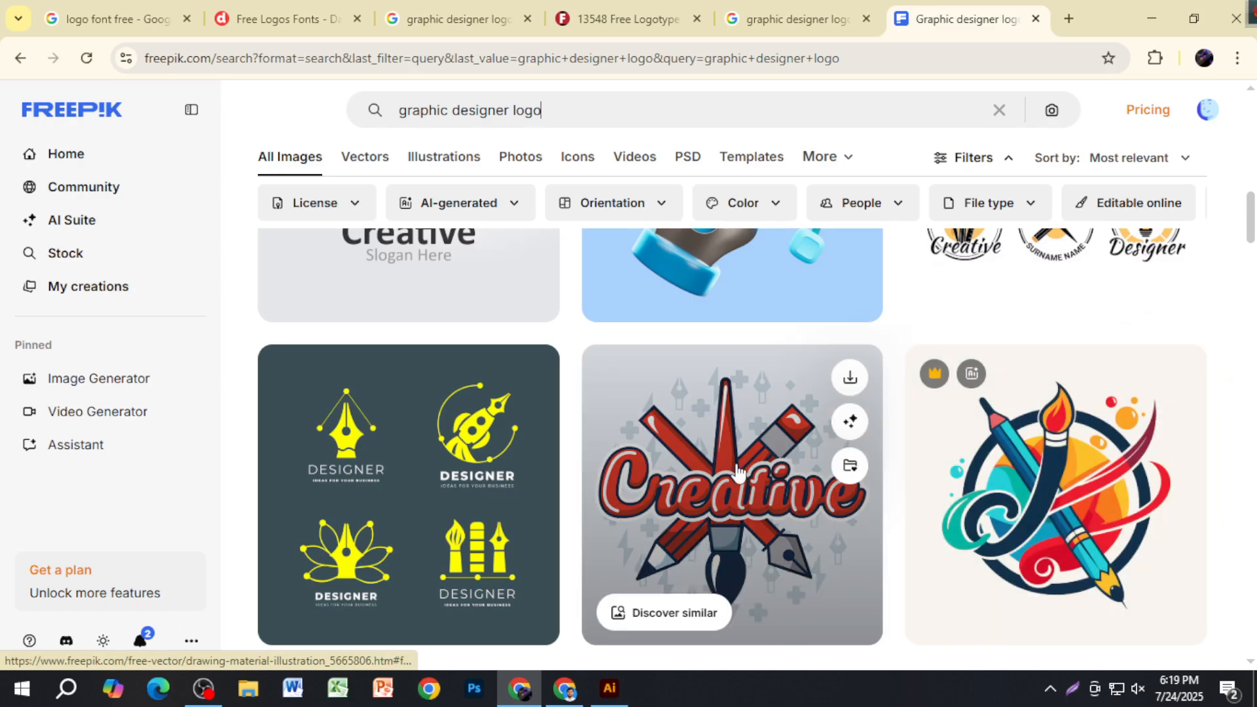
{"action": "scroll", "coordinate": [635, 498], "scroll_direction": "down", "scroll_amount": 3}
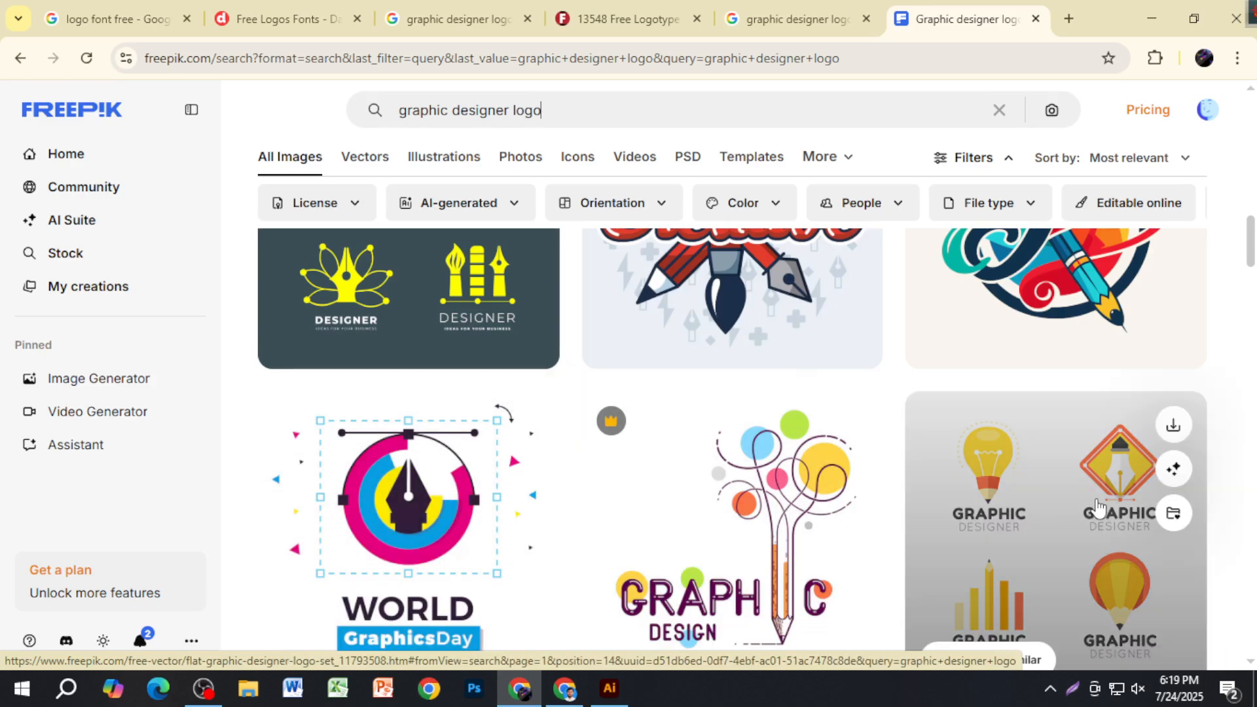
{"action": "scroll", "coordinate": [1000, 523], "scroll_direction": "down", "scroll_amount": 3}
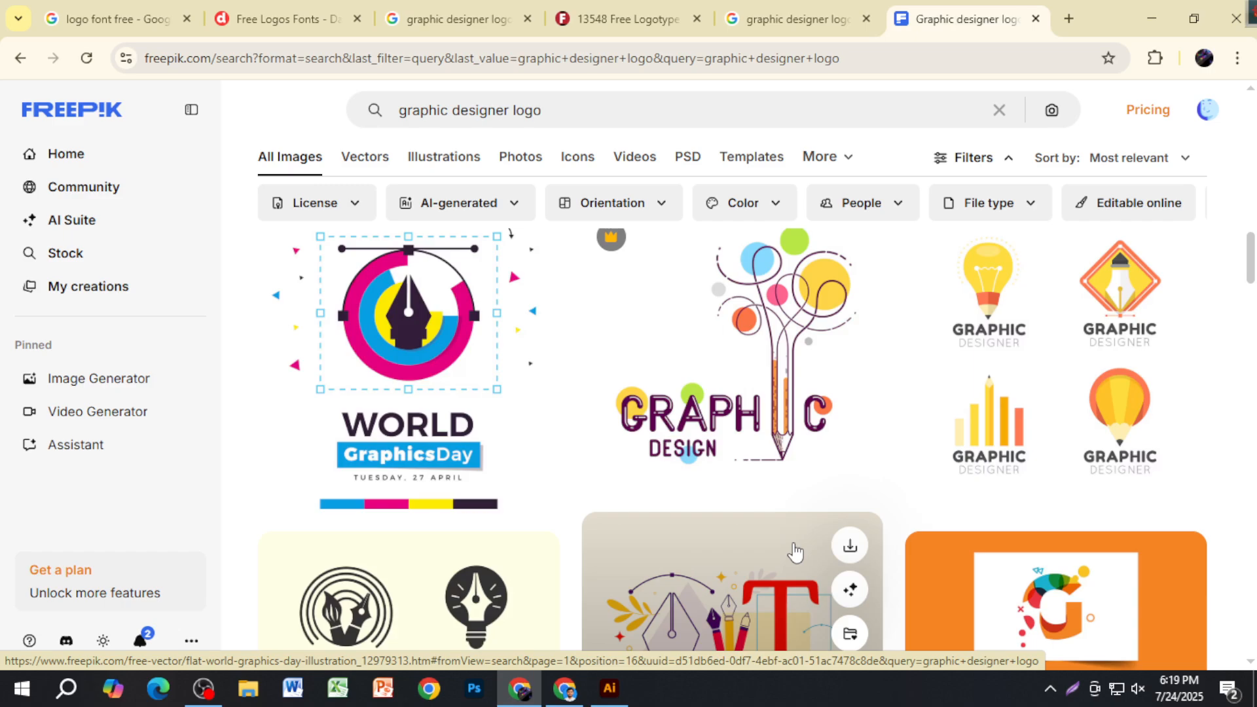
{"action": "scroll", "coordinate": [753, 534], "scroll_direction": "down", "scroll_amount": 3}
{"action": "scroll", "coordinate": [720, 520], "scroll_direction": "down", "scroll_amount": 2}
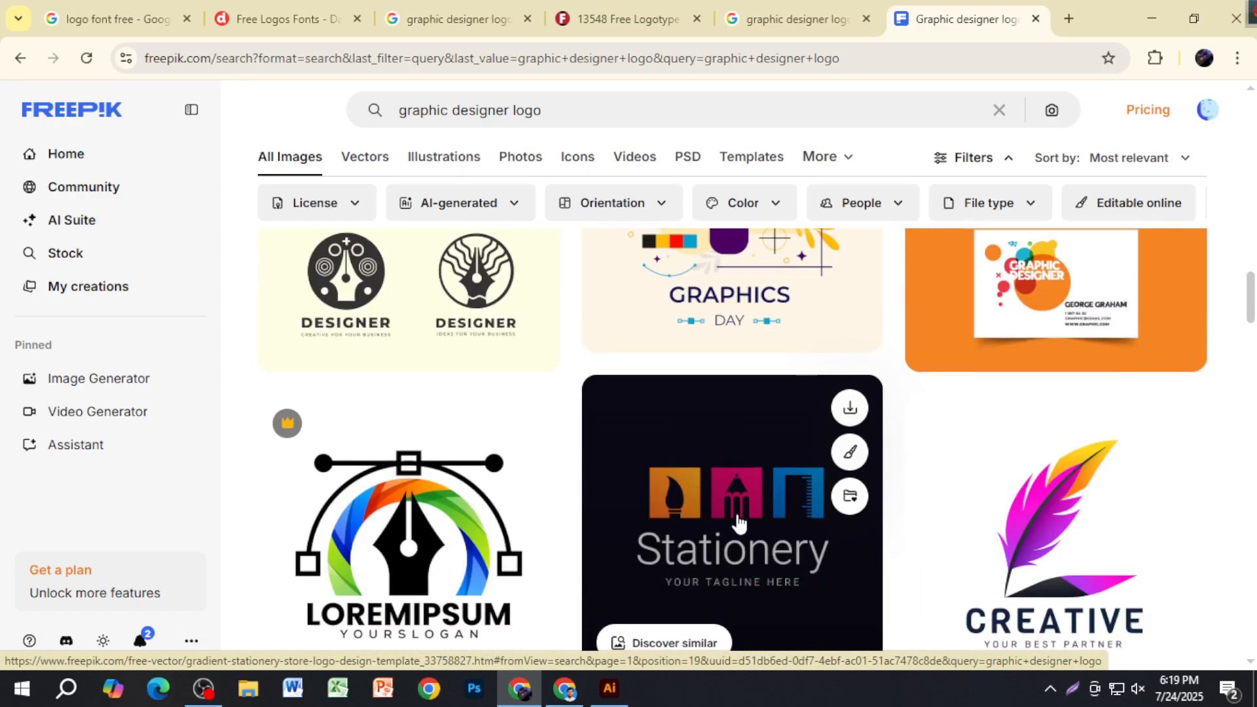
{"action": "scroll", "coordinate": [738, 523], "scroll_direction": "down", "scroll_amount": 2}
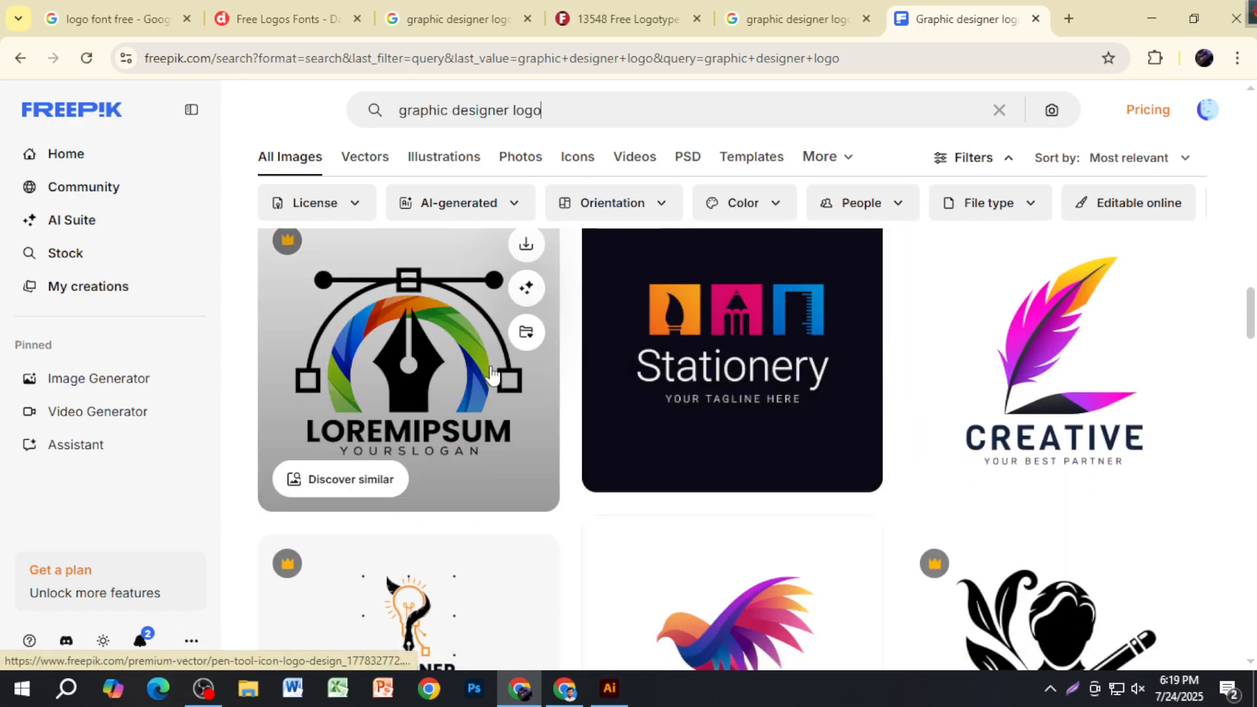
{"action": "scroll", "coordinate": [446, 465], "scroll_direction": "down", "scroll_amount": 7}
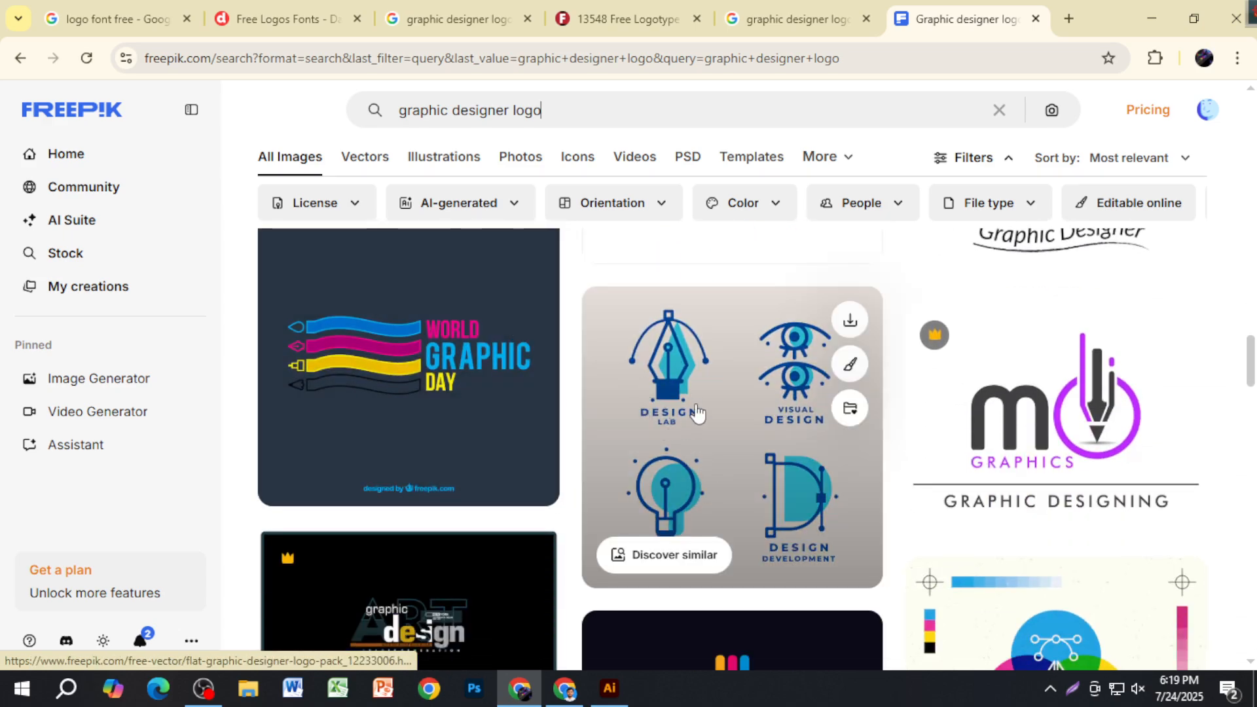
{"action": "scroll", "coordinate": [606, 514], "scroll_direction": "down", "scroll_amount": 11}
{"action": "scroll", "coordinate": [603, 516], "scroll_direction": "down", "scroll_amount": 13}
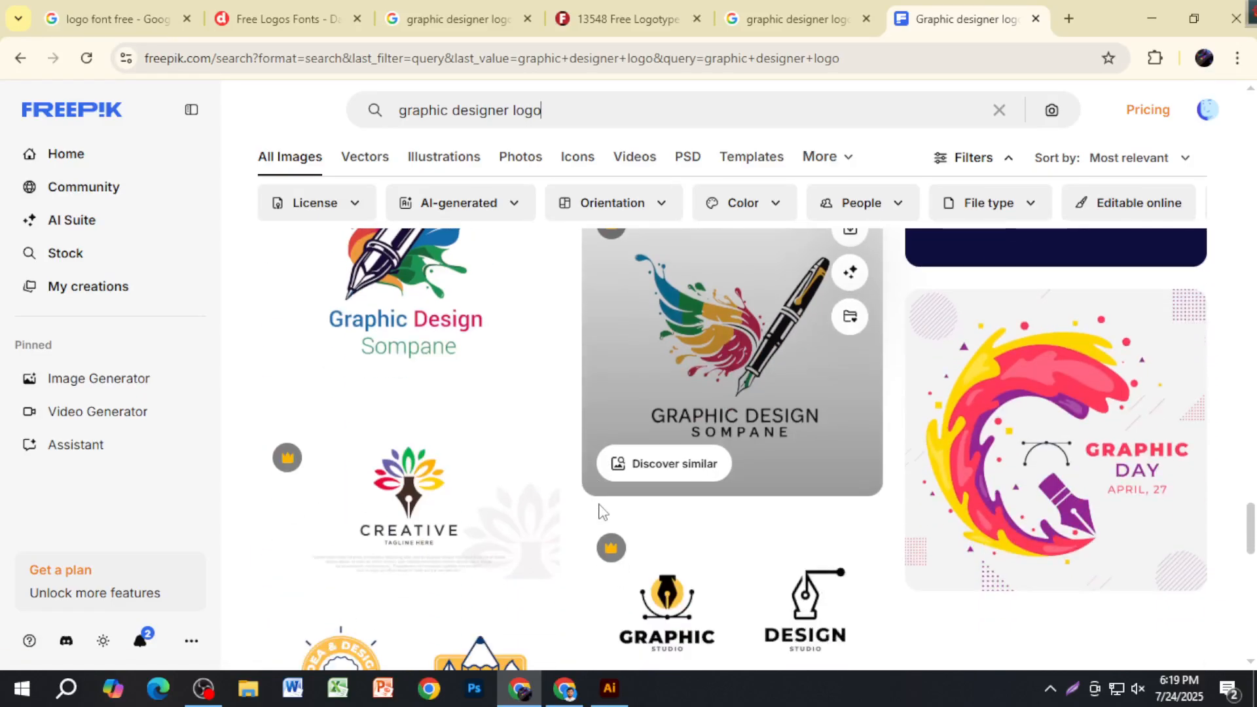
{"action": "scroll", "coordinate": [599, 511], "scroll_direction": "down", "scroll_amount": 10}
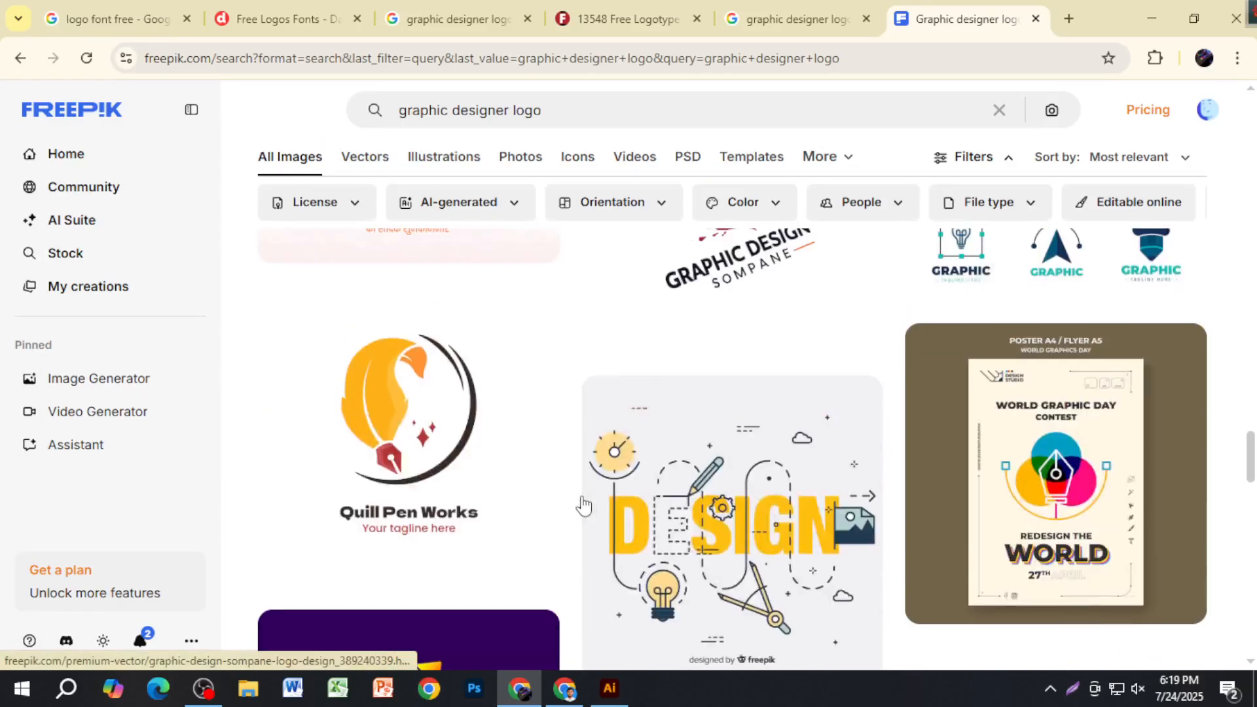
{"action": "scroll", "coordinate": [583, 504], "scroll_direction": "down", "scroll_amount": 12}
{"action": "scroll", "coordinate": [504, 499], "scroll_direction": "up", "scroll_amount": 6}
Download the "Flat world graphics day illustration" vector from Freepik and open the downloaded ZIP archive.
{"action": "left_click", "coordinate": [501, 498]}
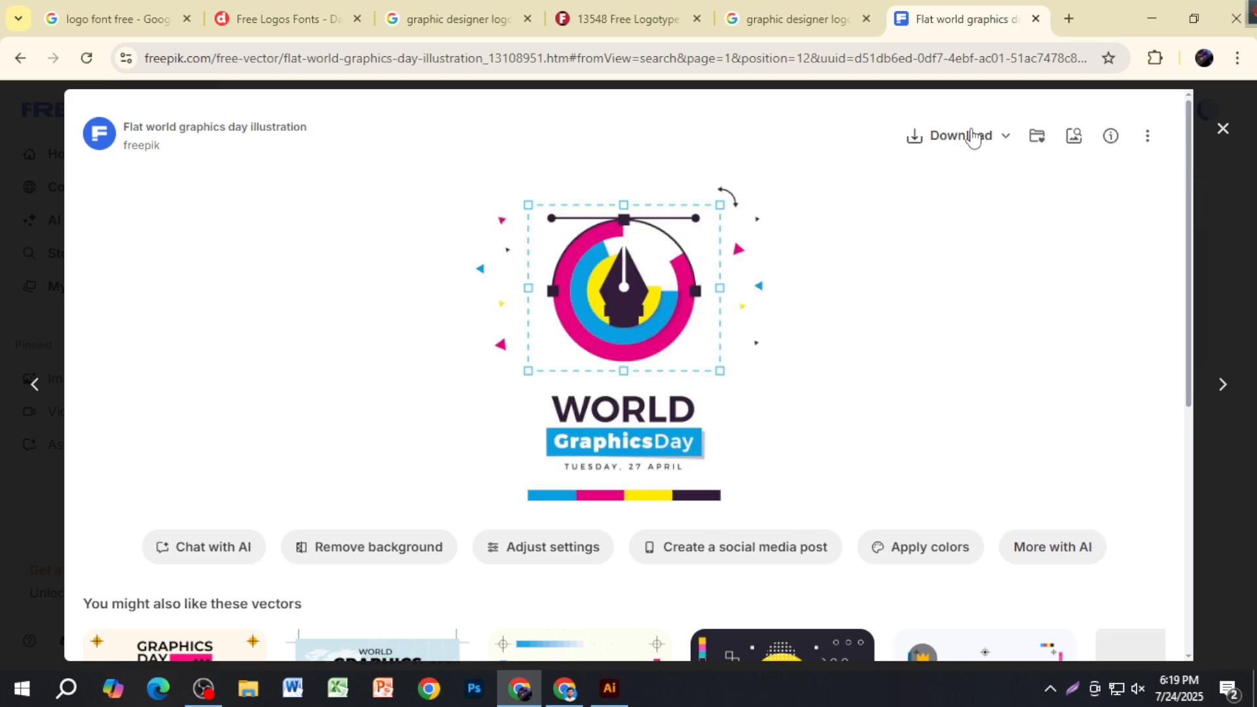
{"action": "left_click", "coordinate": [963, 151]}
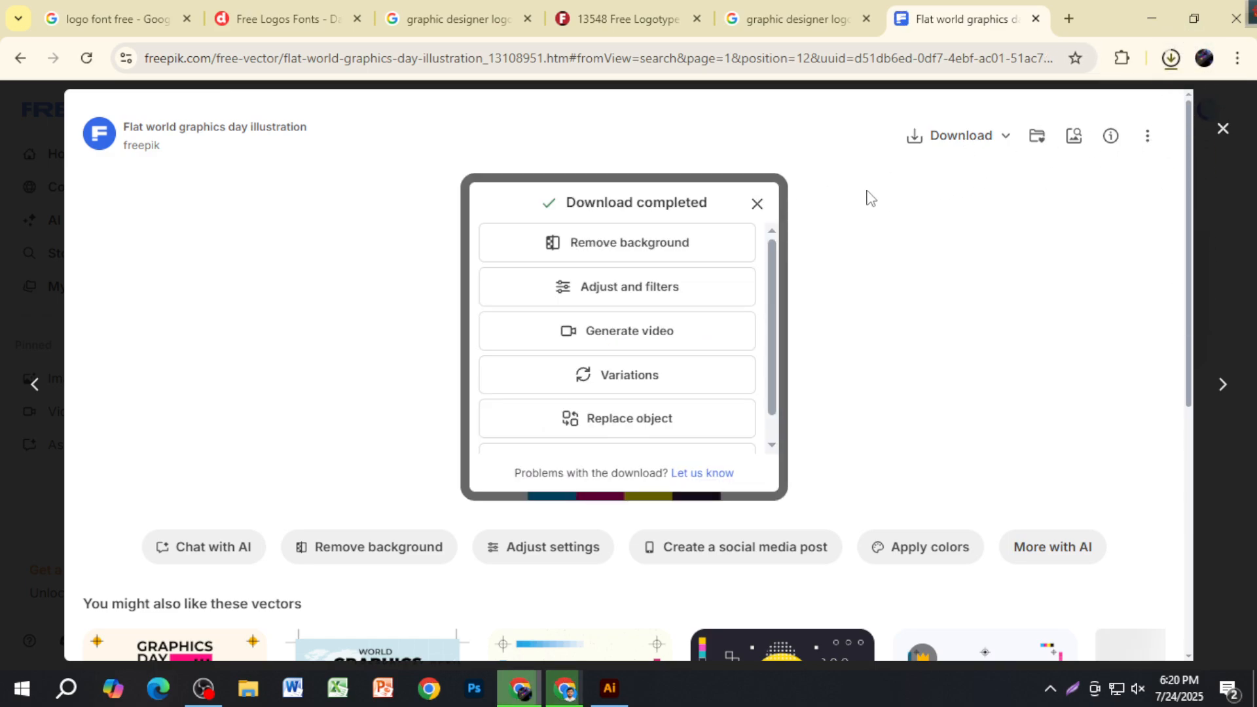
{"action": "left_click", "coordinate": [1170, 63]}
{"action": "left_click", "coordinate": [1142, 139]}
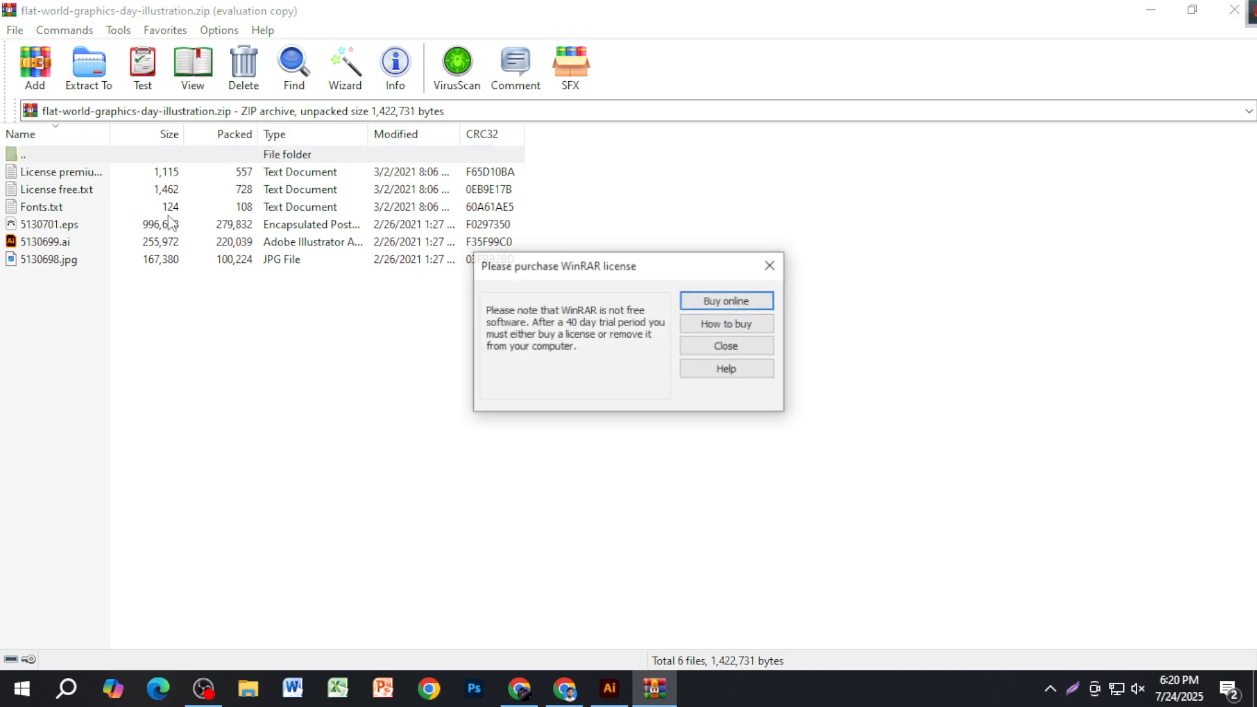
Dismiss the WinRAR purchase notice and place 5130698.jpg from the archive onto the Illustrator canvas beside the AMR logo.
{"action": "left_click", "coordinate": [770, 260]}
{"action": "left_click", "coordinate": [263, 256]}
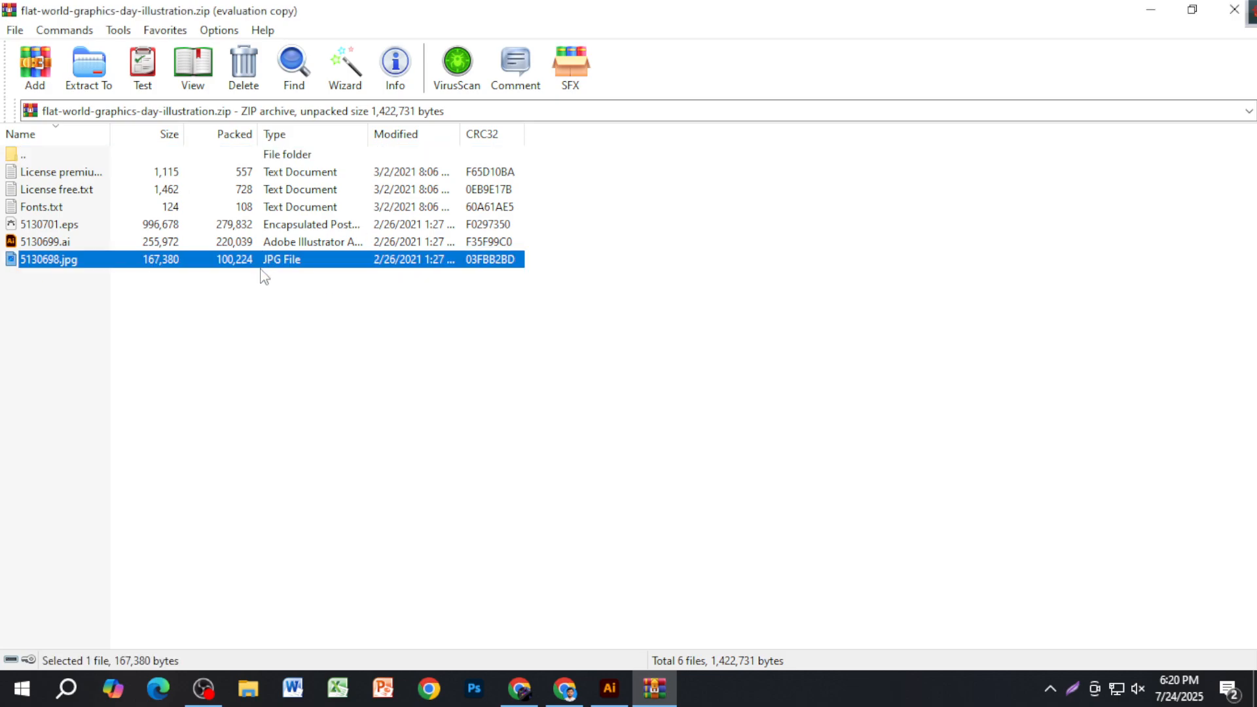
{"action": "left_click", "coordinate": [189, 244]}
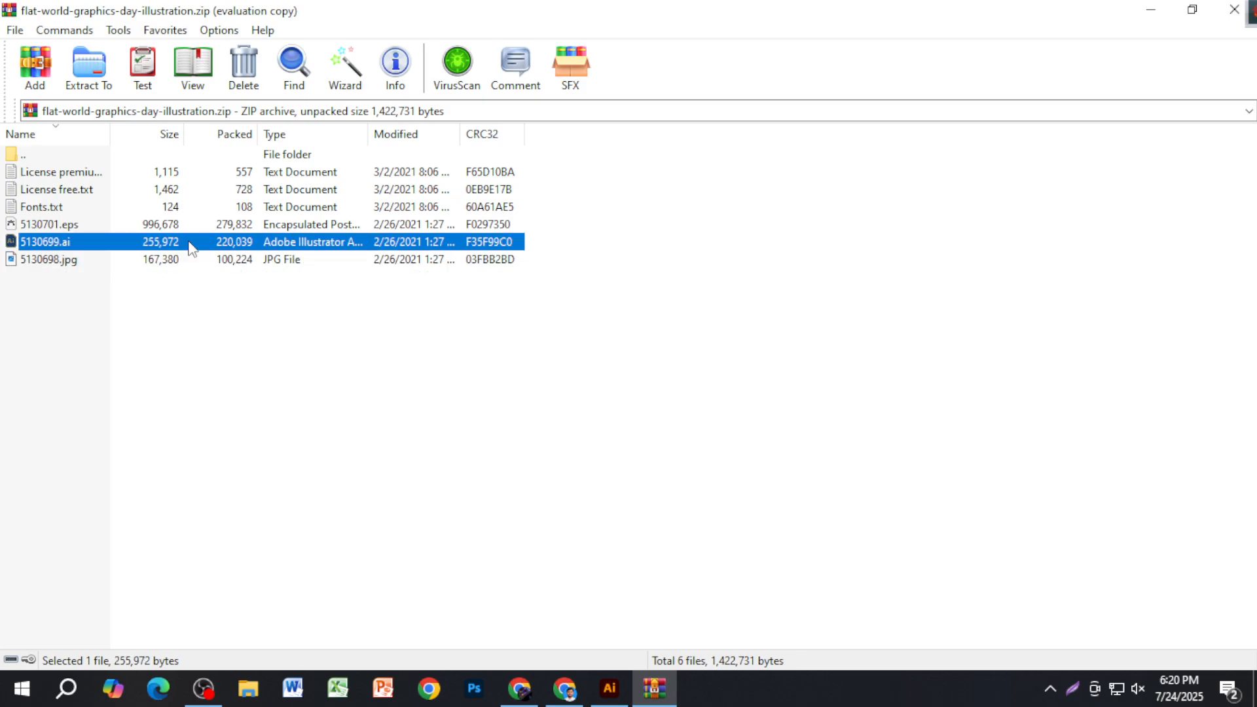
{"action": "left_click", "coordinate": [152, 263]}
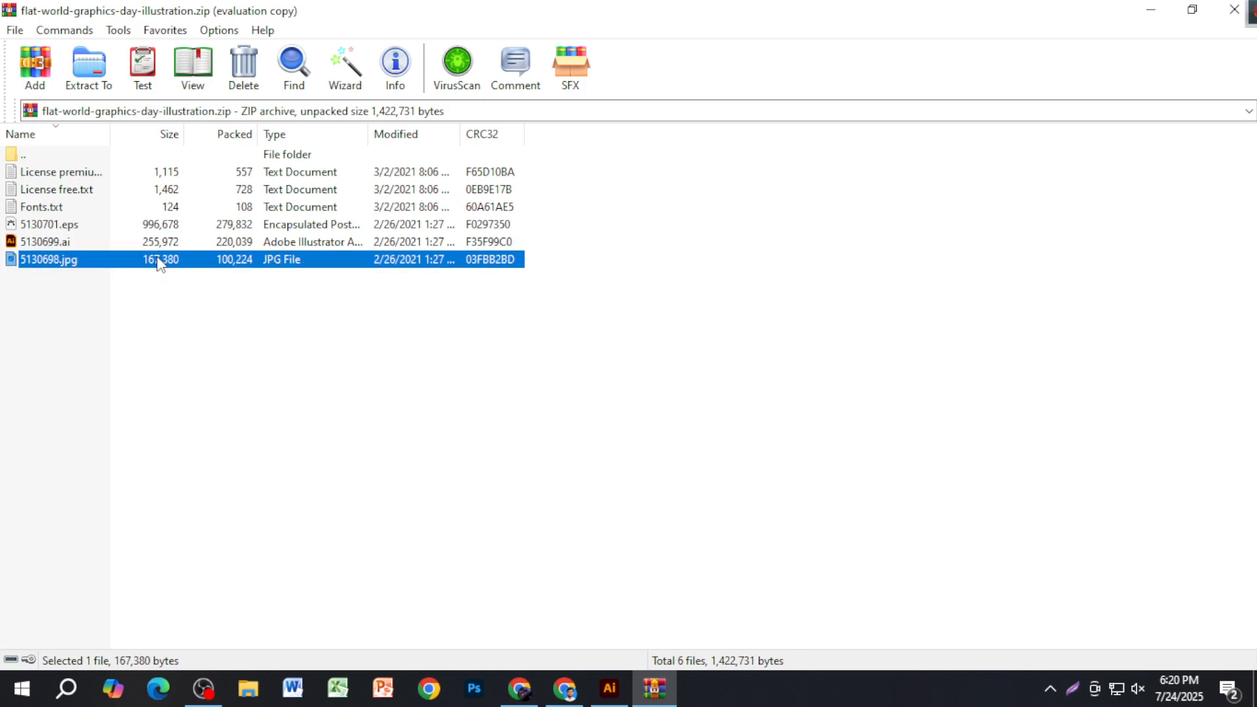
{"action": "left_click_drag", "start_coordinate": [134, 265], "coordinate": [678, 433]}
{"action": "left_click", "coordinate": [429, 45]}
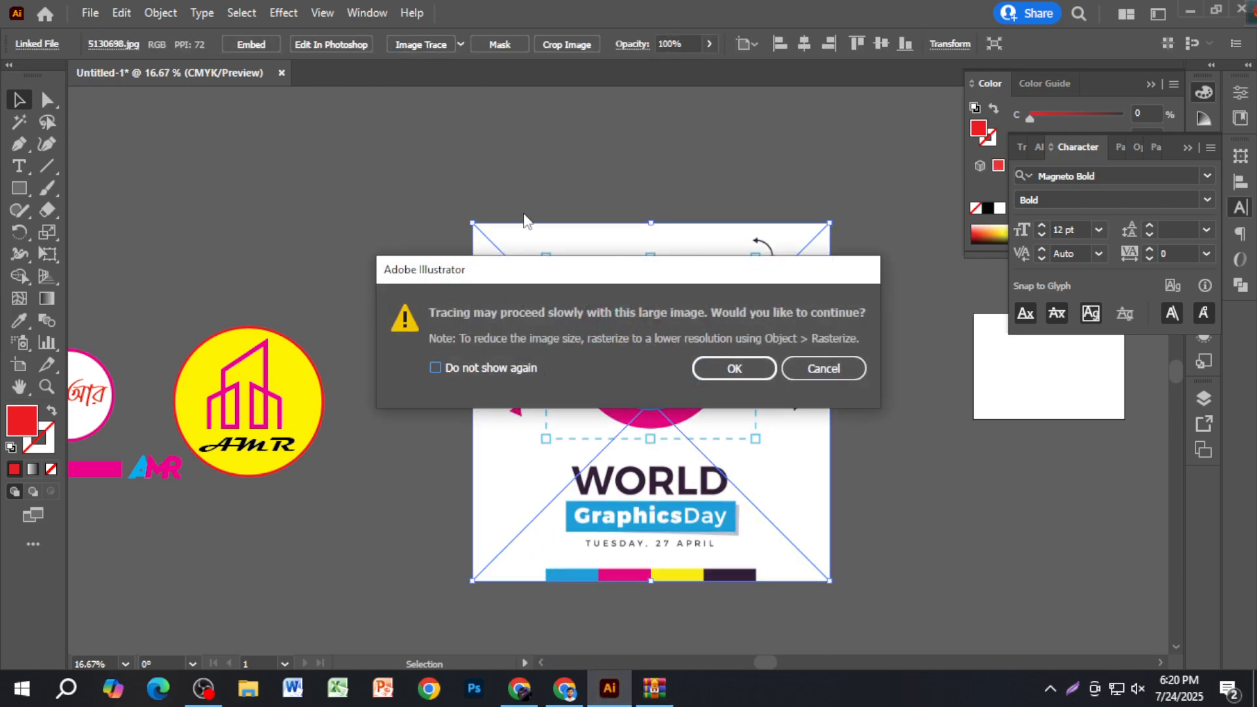
{"action": "left_click", "coordinate": [846, 370]}
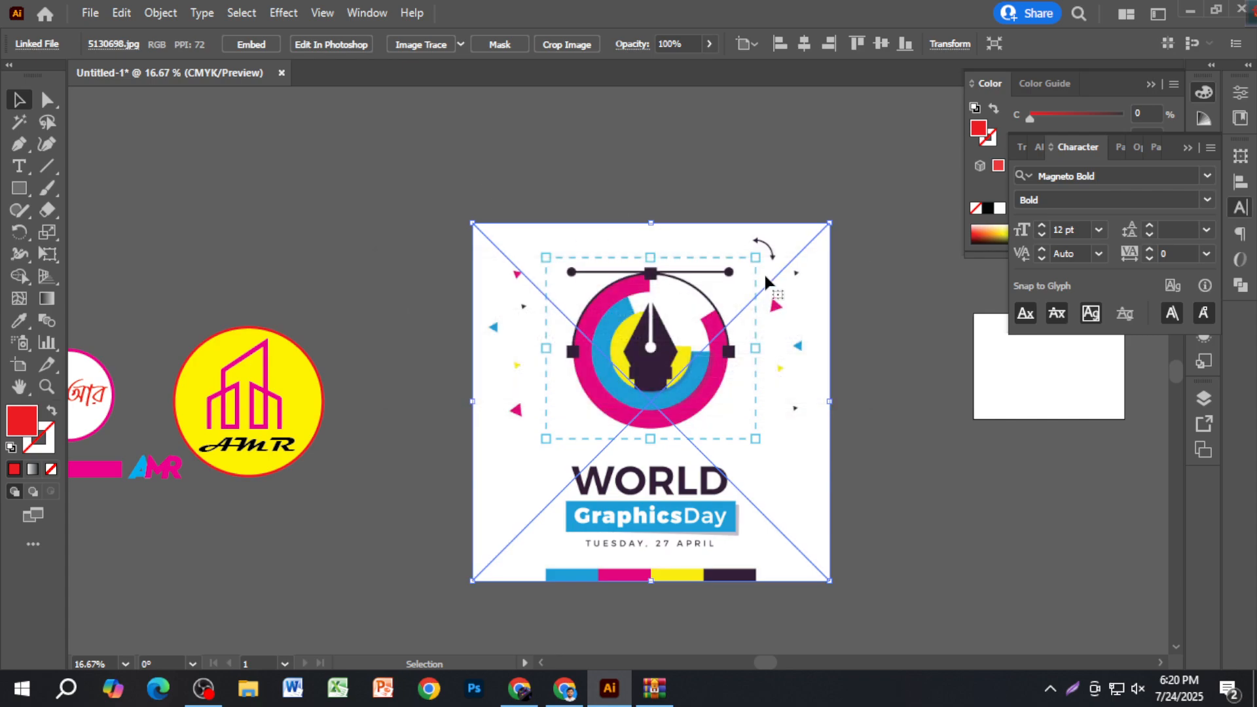
{"action": "right_click", "coordinate": [754, 289]}
{"action": "left_click", "coordinate": [453, 313]}
{"action": "left_click", "coordinate": [454, 313]}
{"action": "left_click", "coordinate": [591, 254]}
Embed the placed World Graphics Day image and trace it with the Low Fidelity Photo preset, accepting the large-image notice.
{"action": "left_click", "coordinate": [250, 47]}
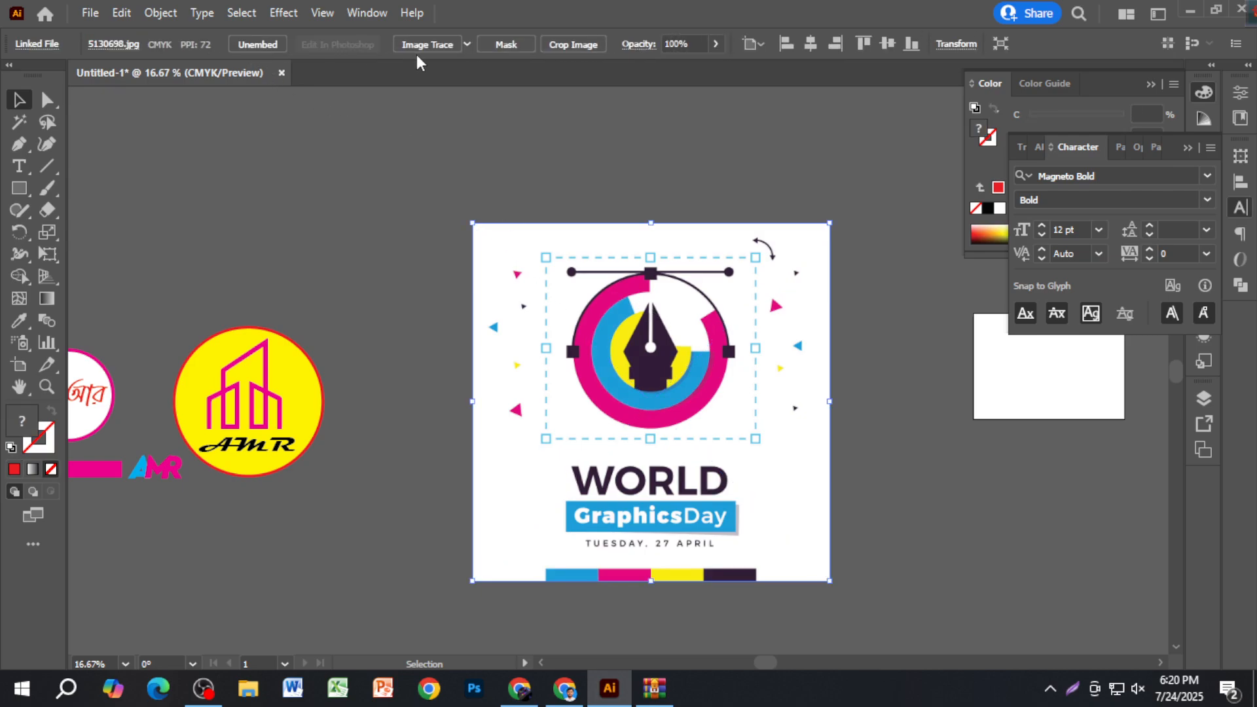
{"action": "left_click", "coordinate": [466, 44]}
{"action": "left_click", "coordinate": [507, 126]}
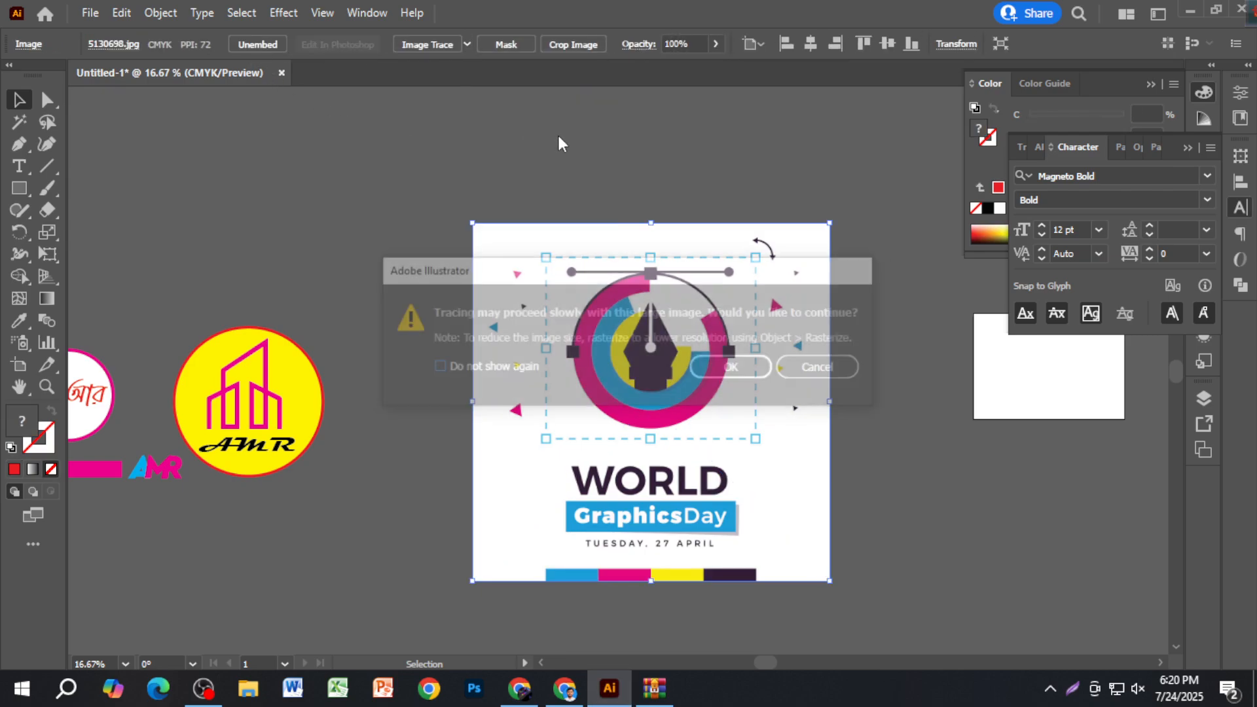
{"action": "left_click", "coordinate": [757, 379]}
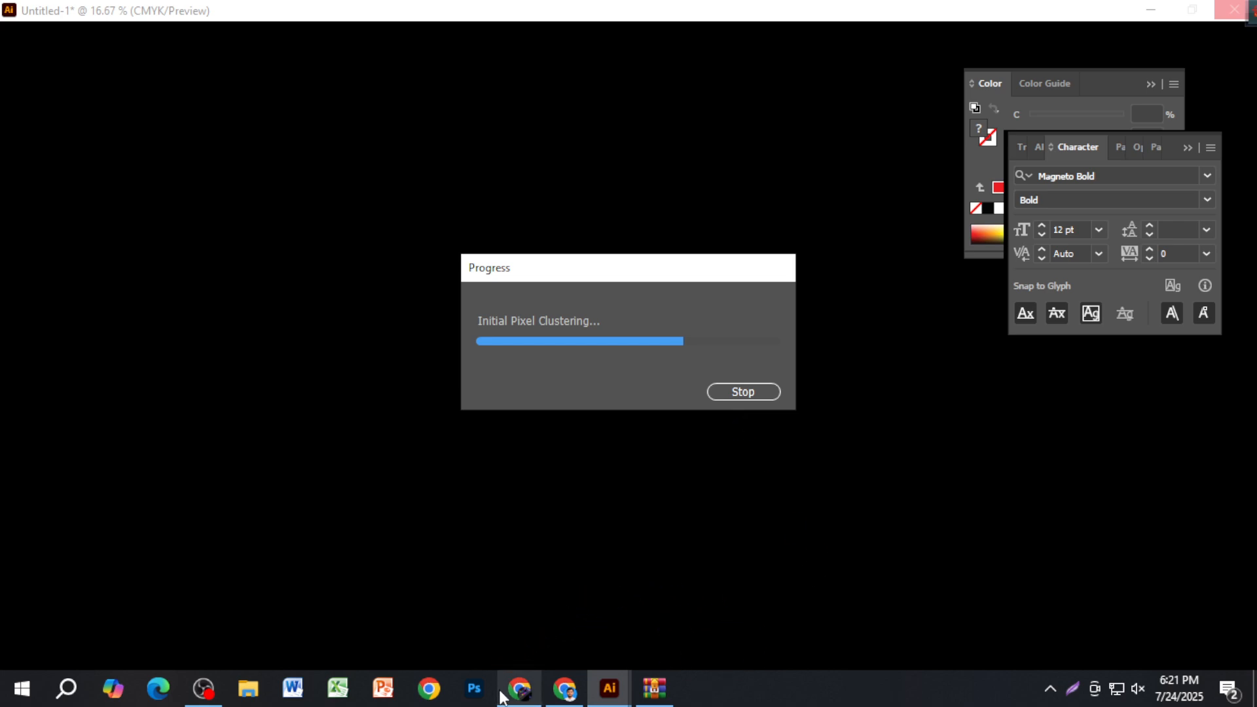
Switch to Chrome, close the illustration's Freepik page, and look through the graphic designer logo results and recent downloads.
{"action": "left_click", "coordinate": [520, 689]}
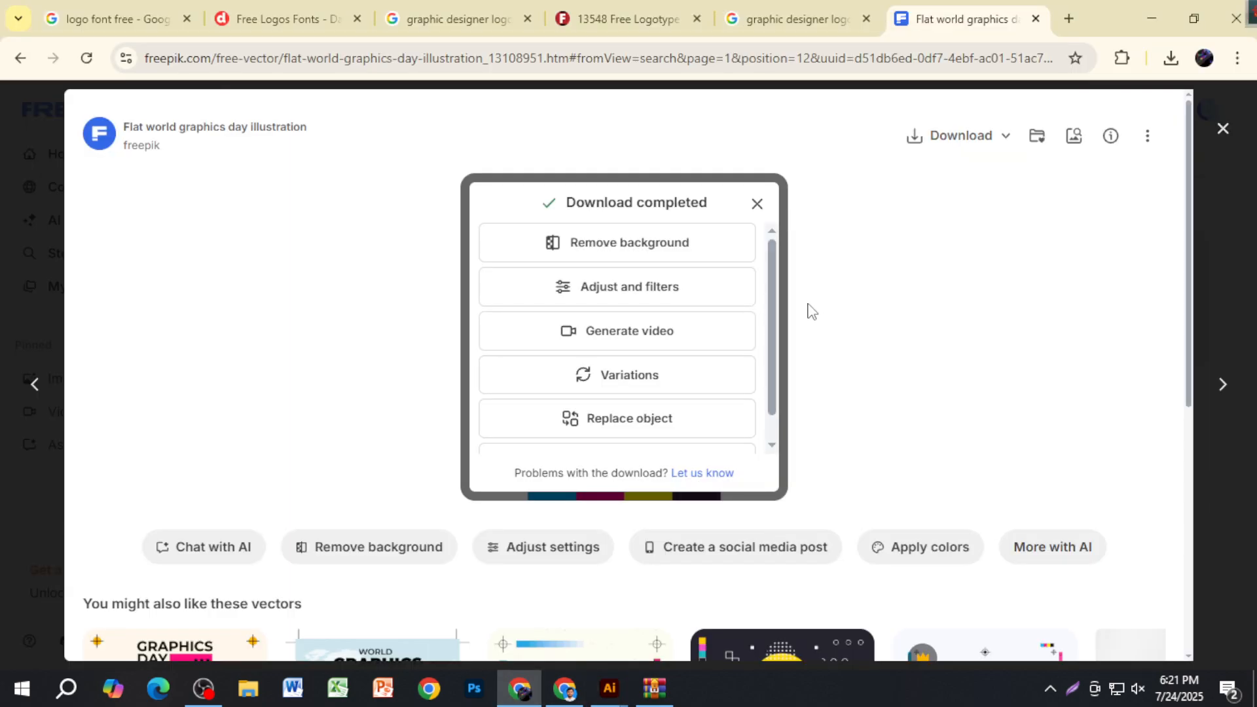
{"action": "left_click", "coordinate": [1222, 130]}
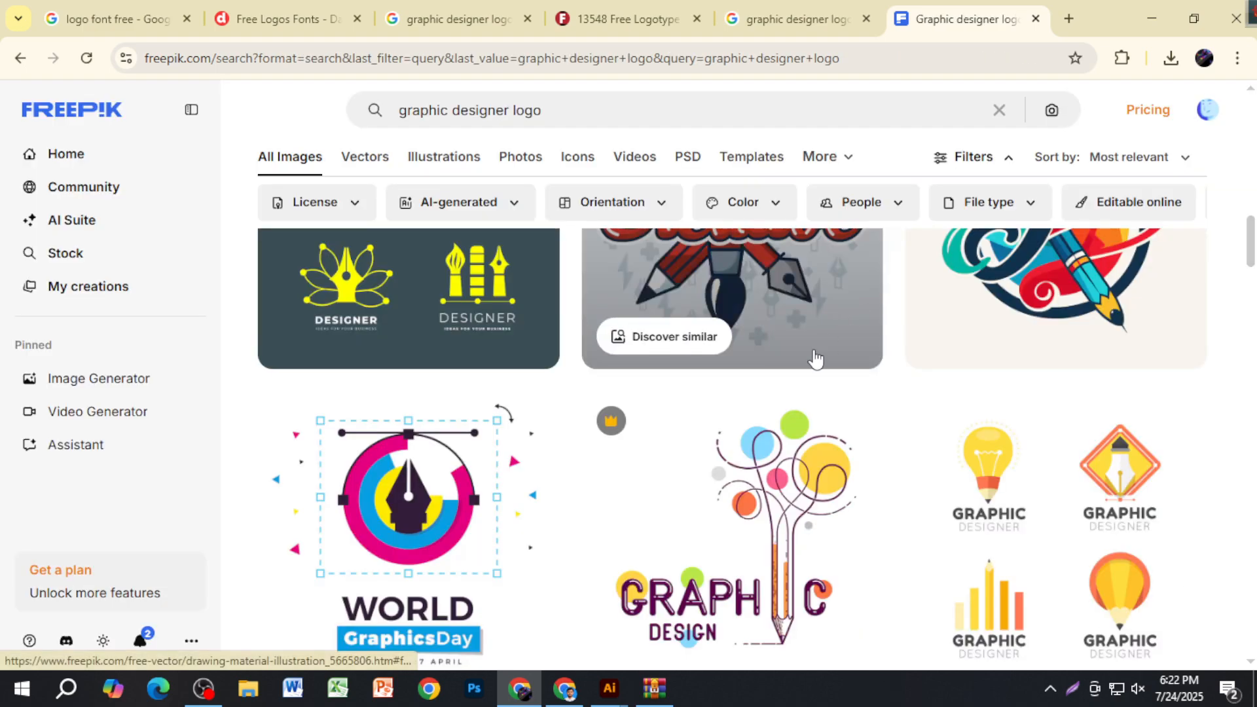
{"action": "scroll", "coordinate": [708, 459], "scroll_direction": "up", "scroll_amount": 4}
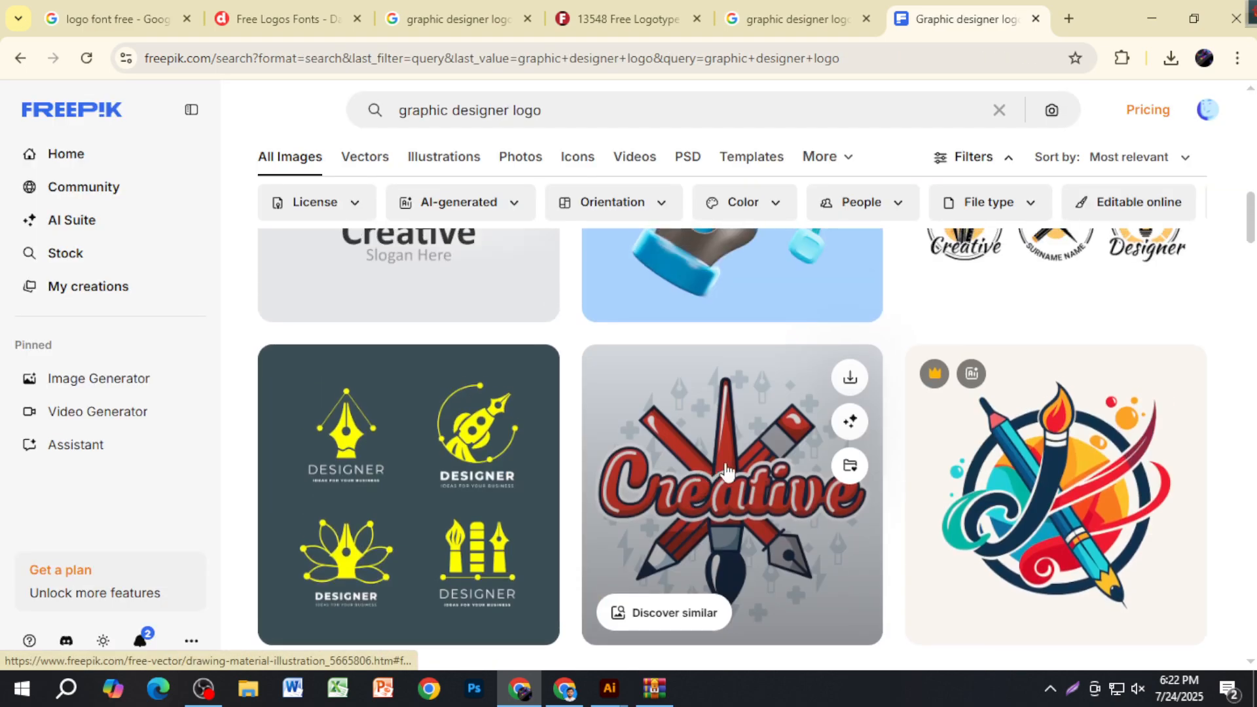
{"action": "scroll", "coordinate": [722, 472], "scroll_direction": "down", "scroll_amount": 5}
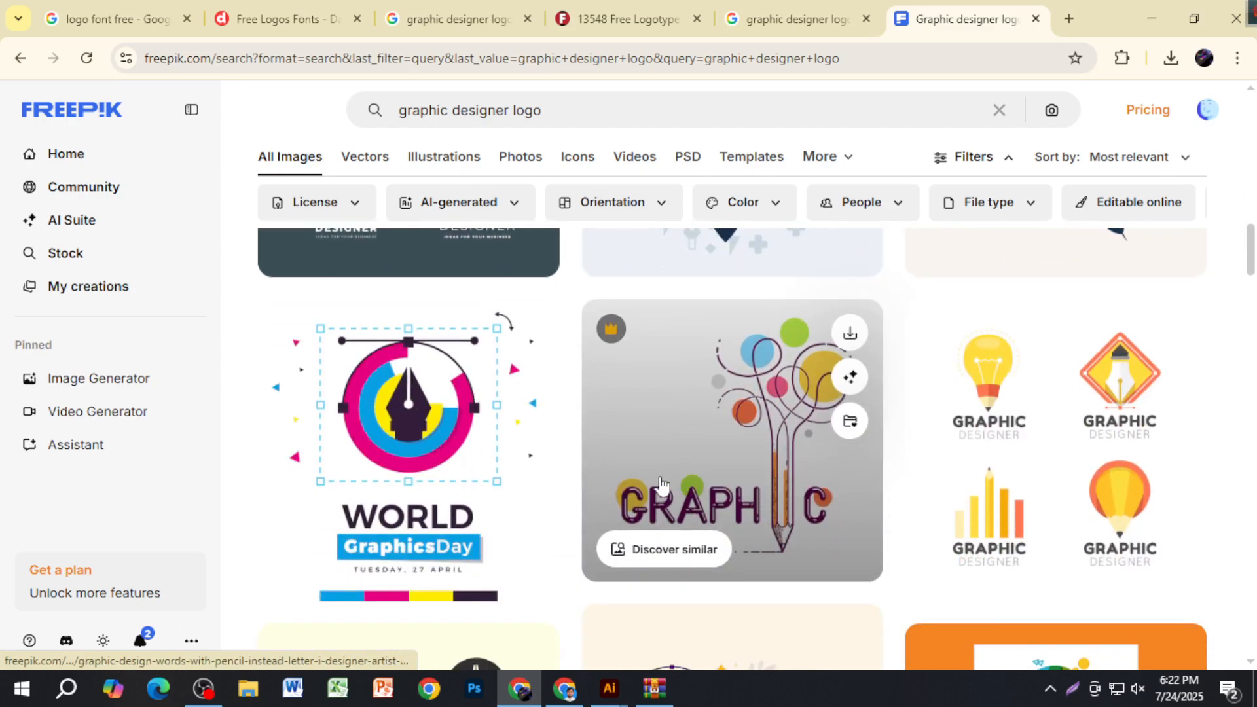
{"action": "mouse_move", "coordinate": [609, 687]}
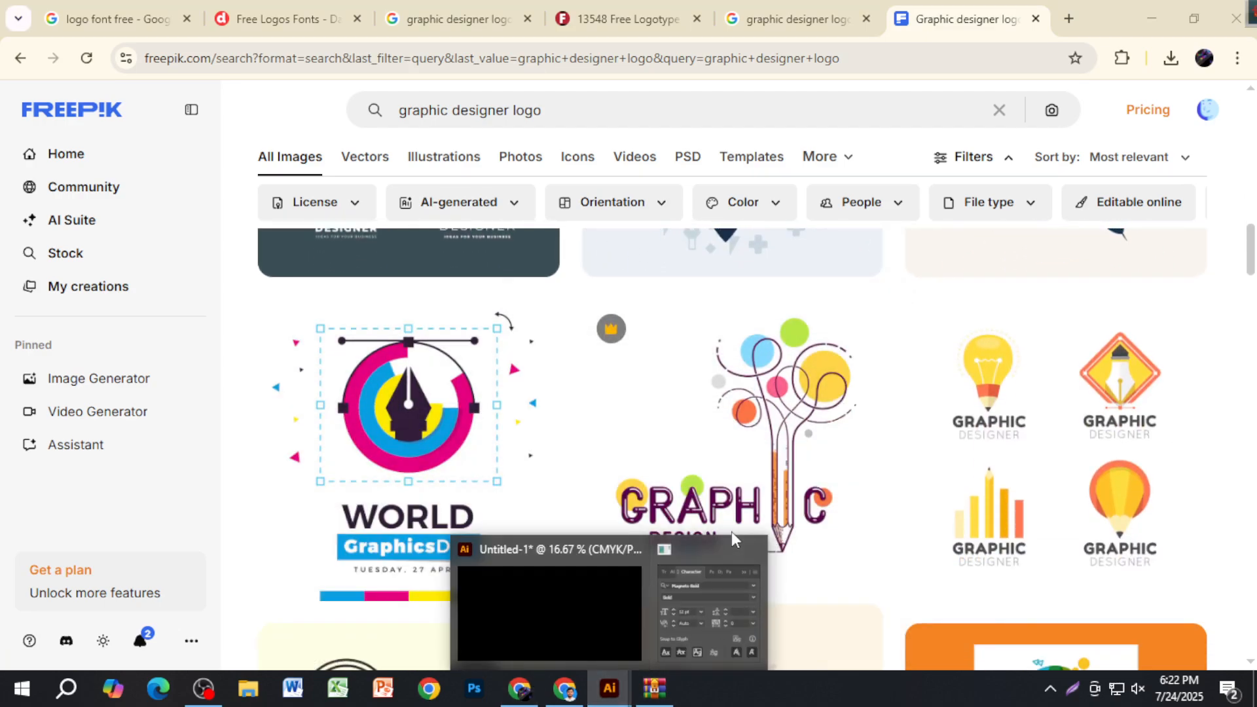
{"action": "left_click", "coordinate": [564, 622]}
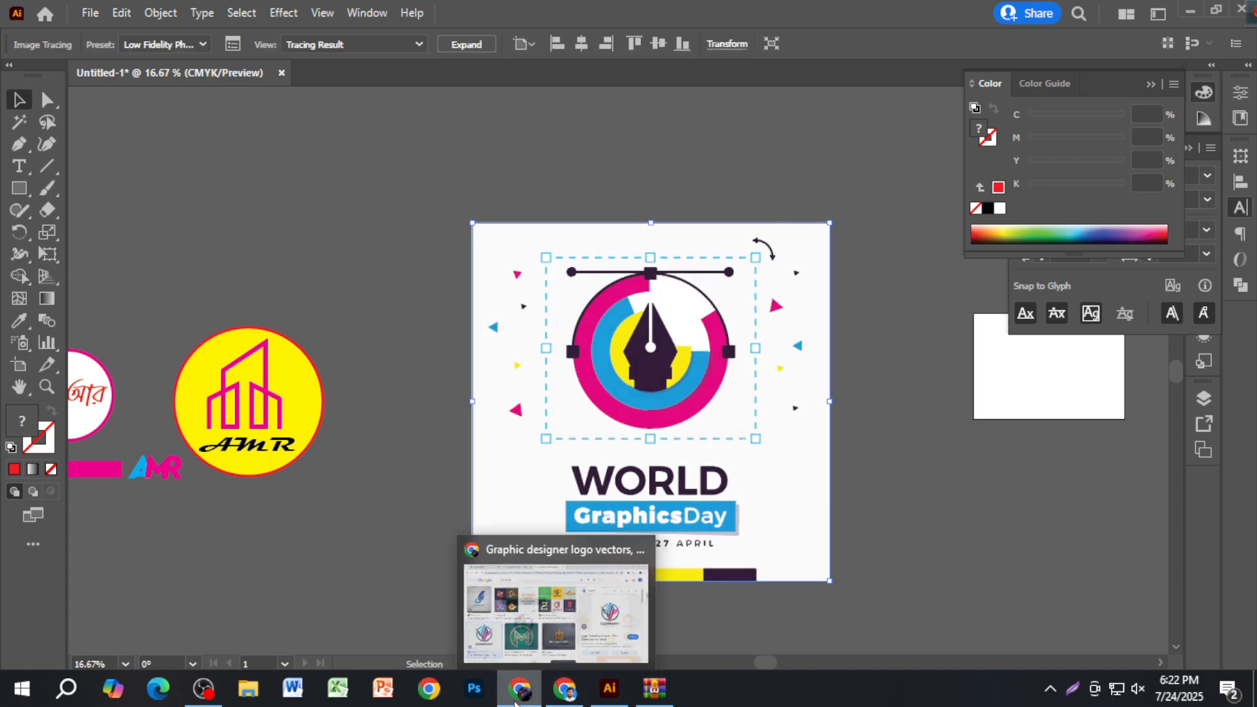
{"action": "left_click", "coordinate": [558, 621]}
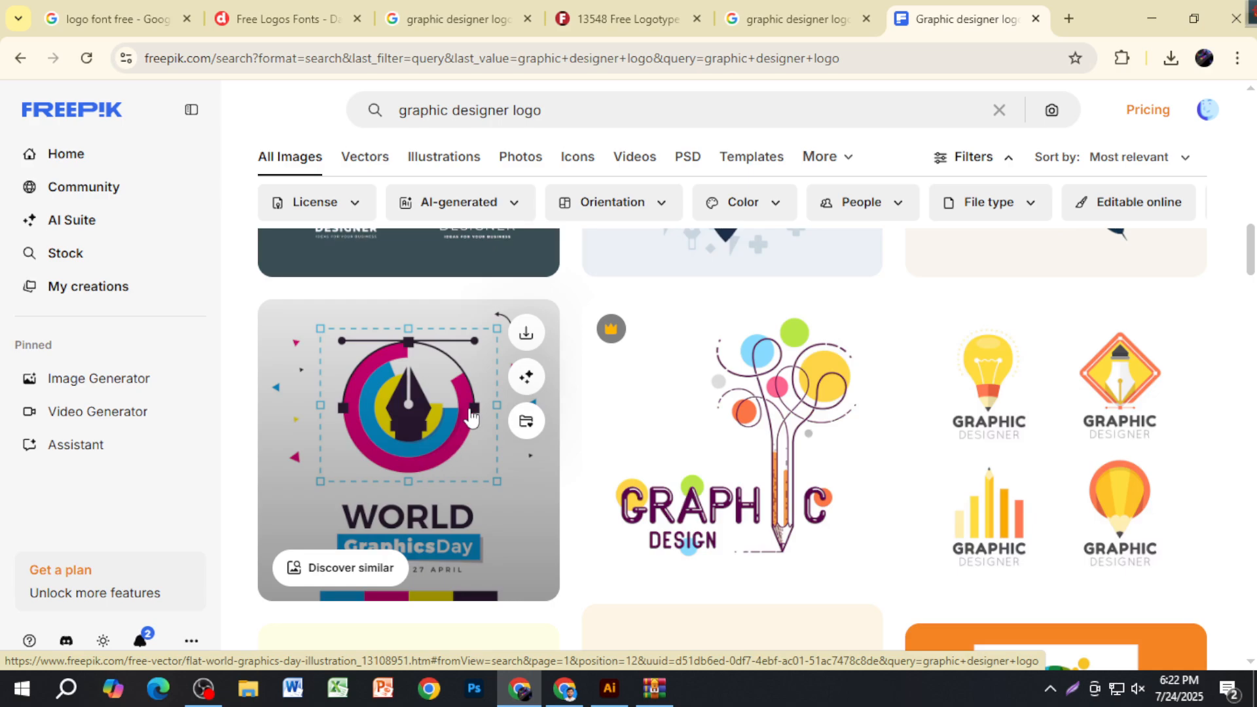
{"action": "left_click", "coordinate": [1173, 62]}
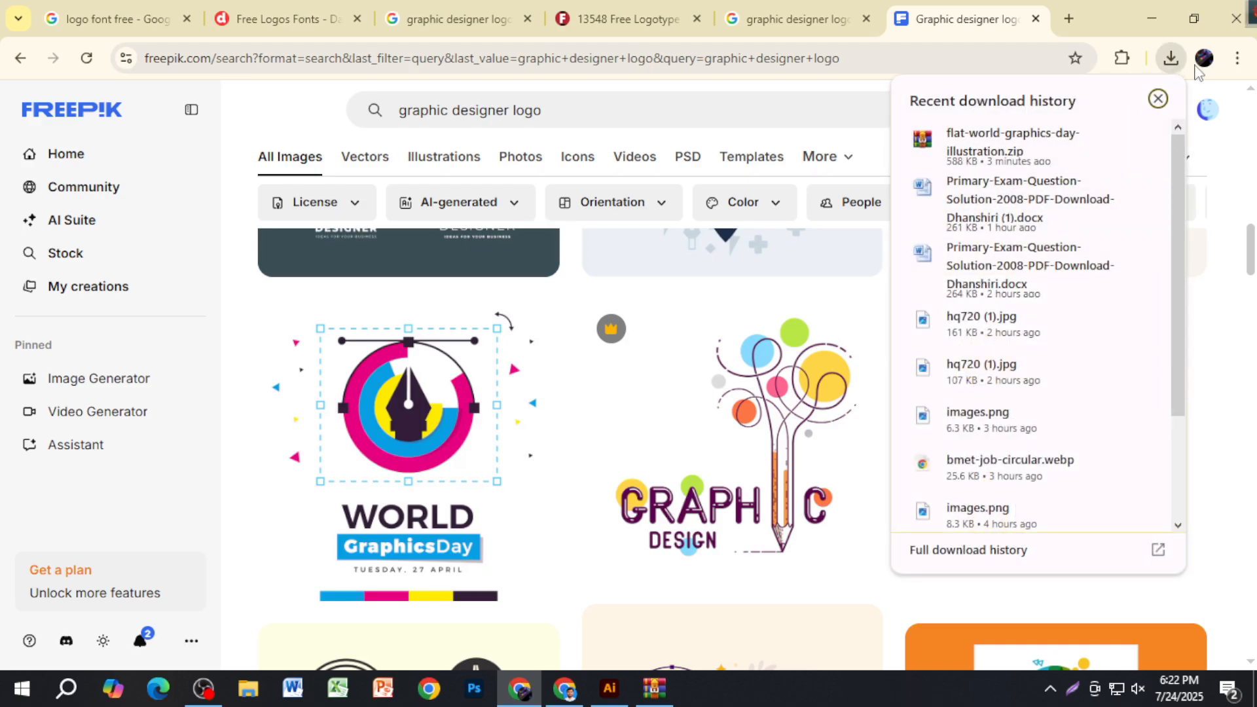
{"action": "left_click", "coordinate": [1172, 59]}
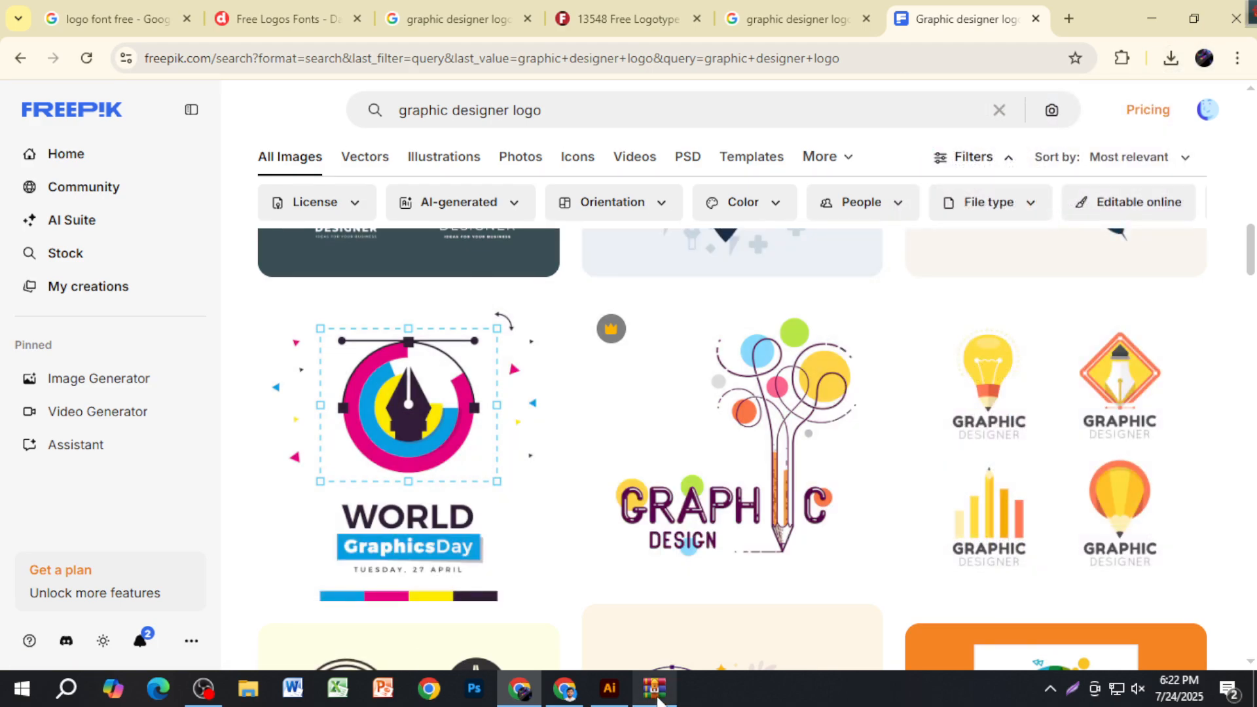
Return to Illustrator, move the traced World Graphics Day artwork slightly up and left, and expand the tracing into vector paths.
{"action": "left_click", "coordinate": [609, 688]}
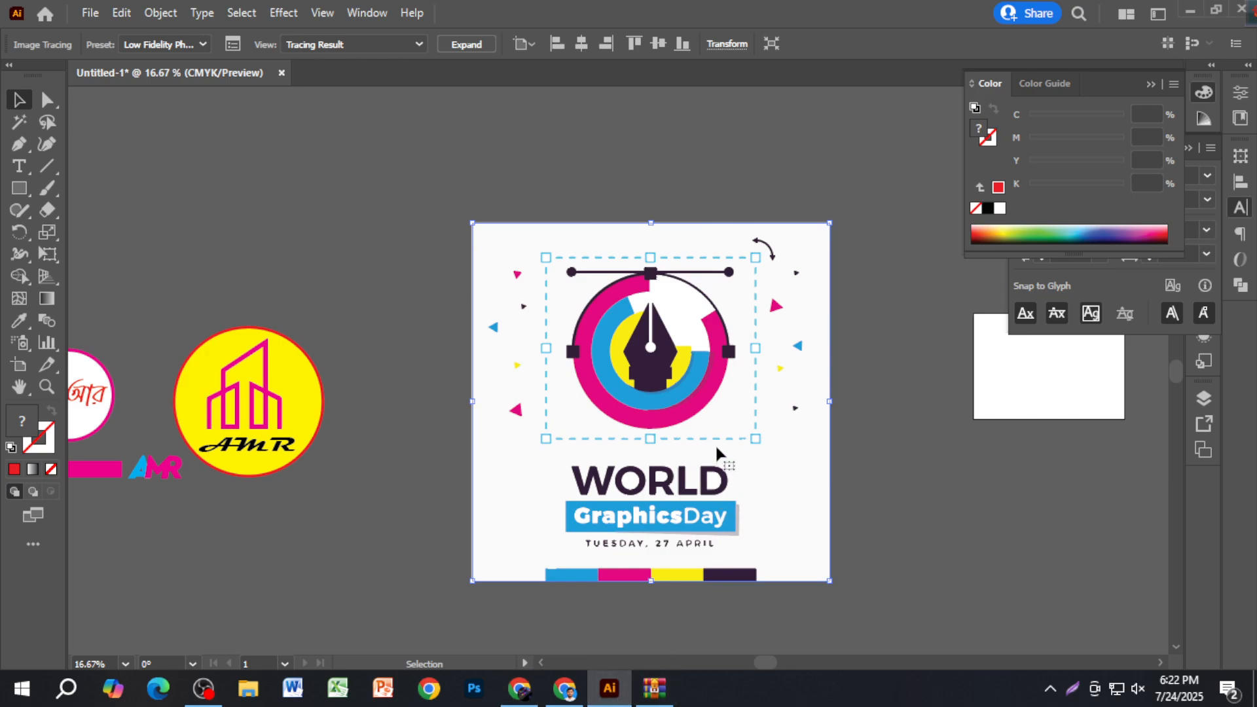
{"action": "scroll", "coordinate": [679, 412], "scroll_direction": "up", "scroll_amount": 16}
{"action": "scroll", "coordinate": [679, 411], "scroll_direction": "down", "scroll_amount": 14}
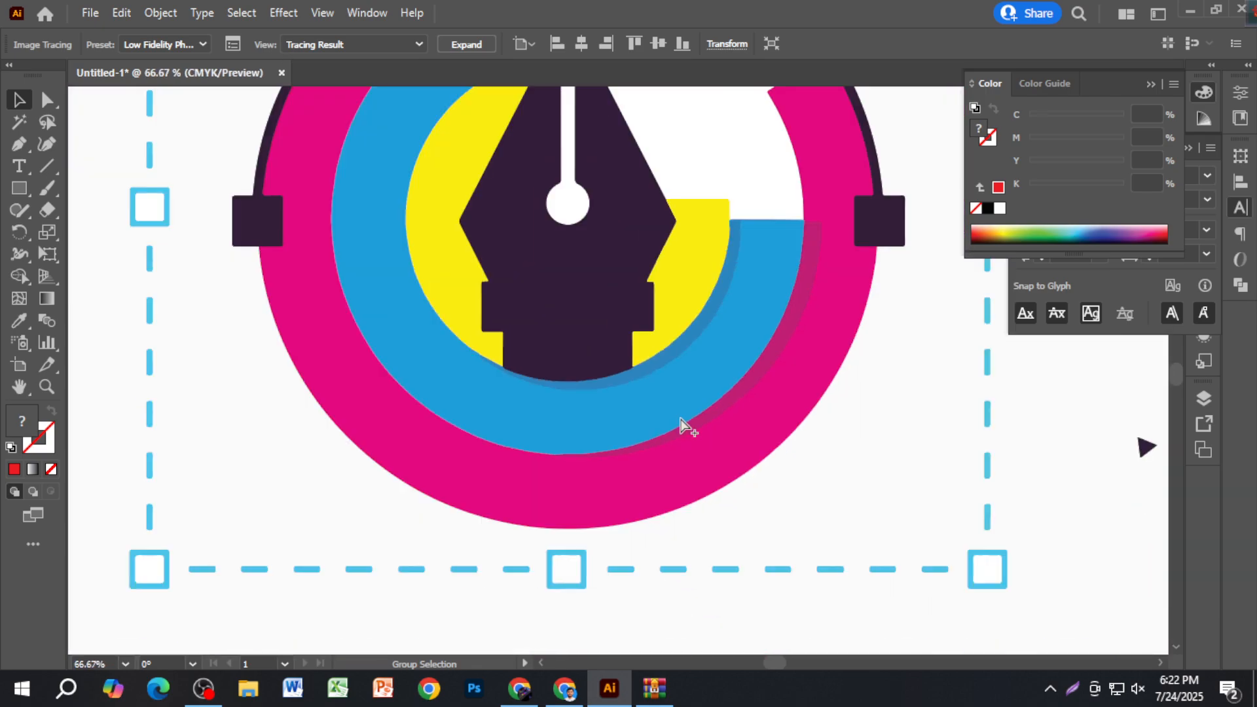
{"action": "scroll", "coordinate": [681, 426], "scroll_direction": "down", "scroll_amount": 4}
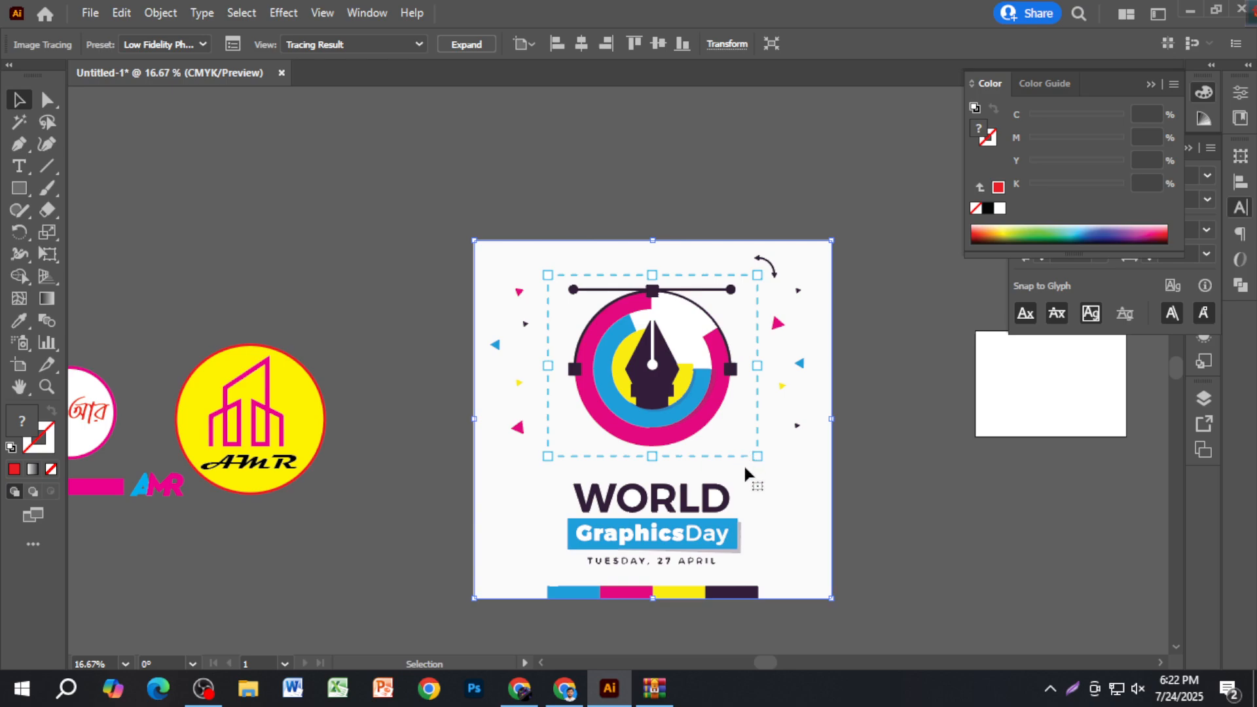
{"action": "left_click_drag", "start_coordinate": [741, 459], "coordinate": [716, 390]}
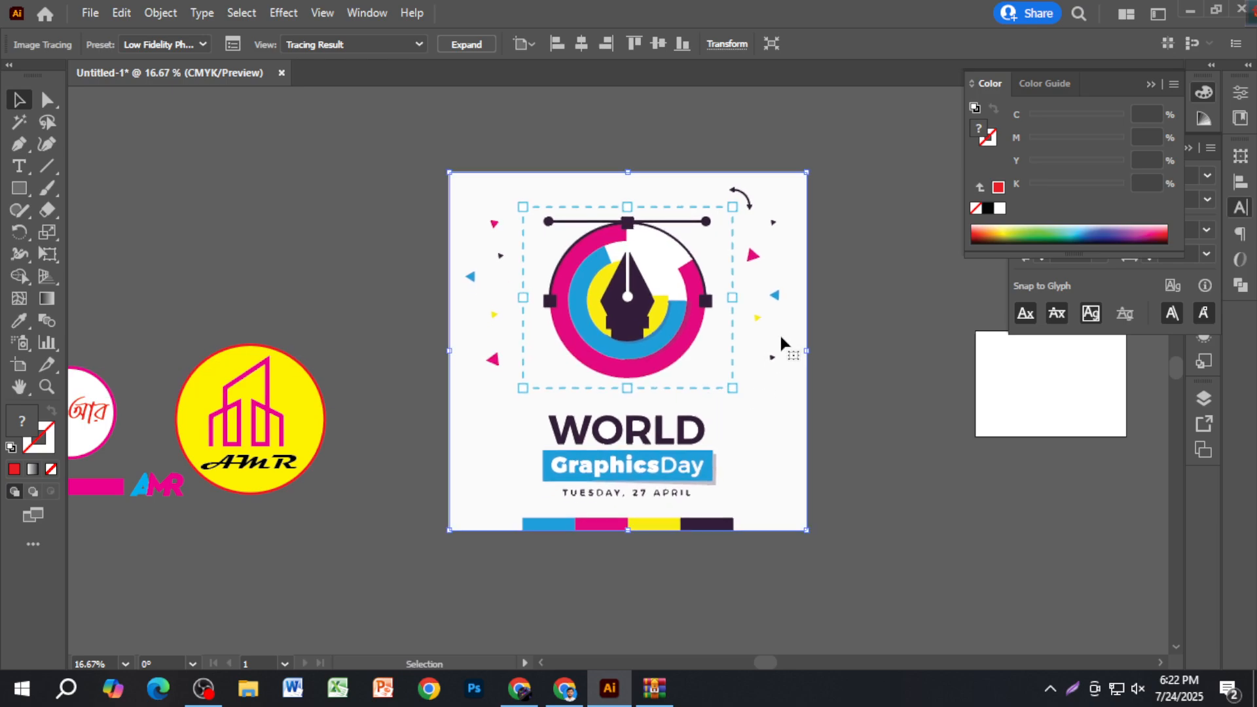
{"action": "left_click", "coordinate": [472, 45]}
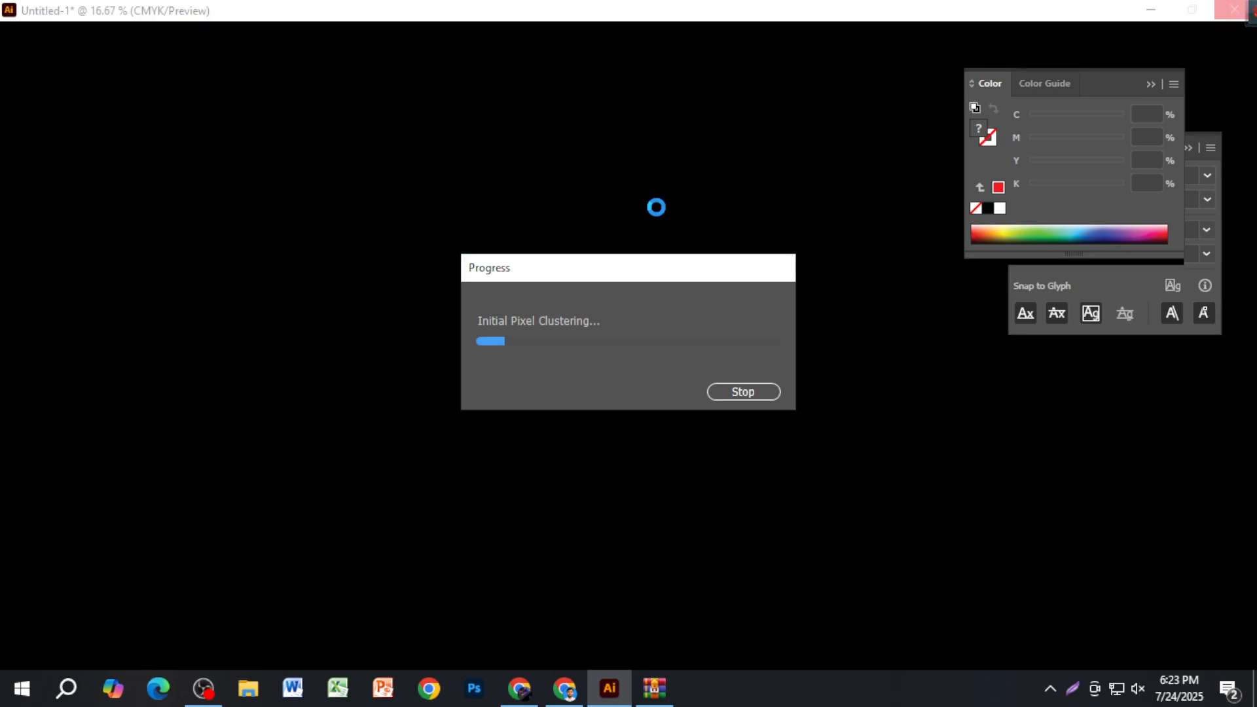
{"action": "left_click", "coordinate": [521, 686]}
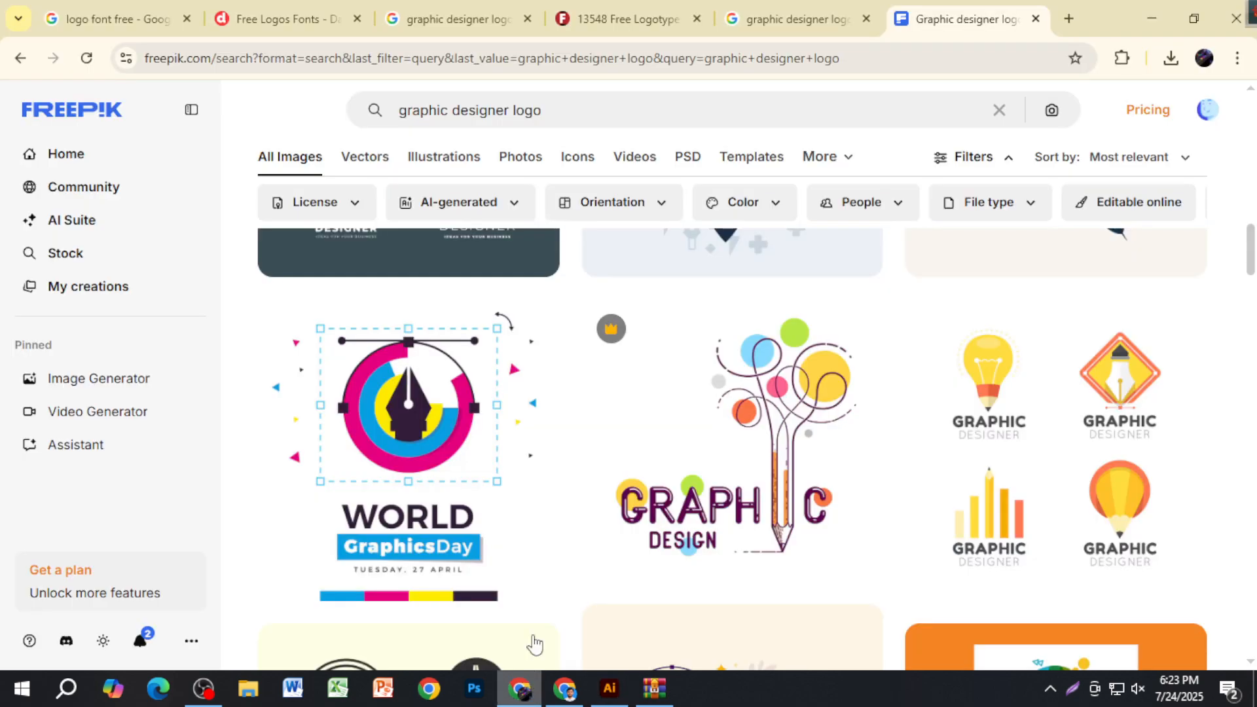
{"action": "right_click", "coordinate": [402, 406]}
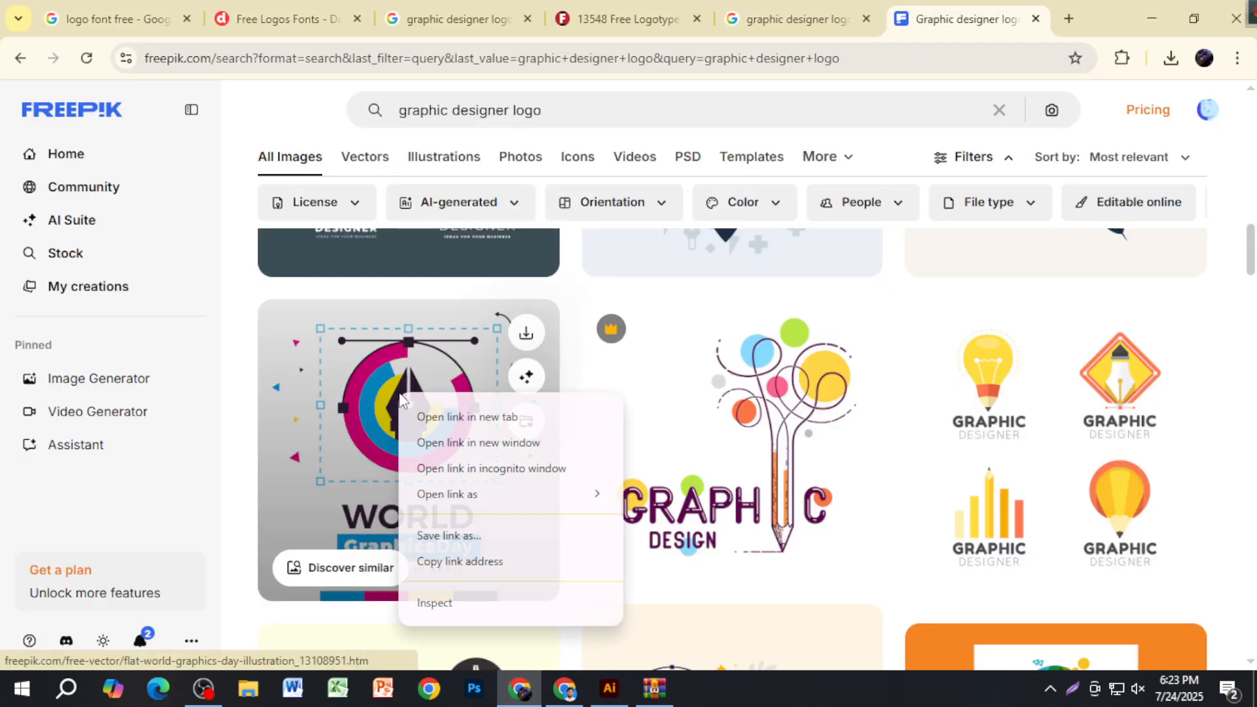
{"action": "left_click", "coordinate": [357, 446]}
{"action": "left_click", "coordinate": [357, 446]}
{"action": "right_click", "coordinate": [608, 247]}
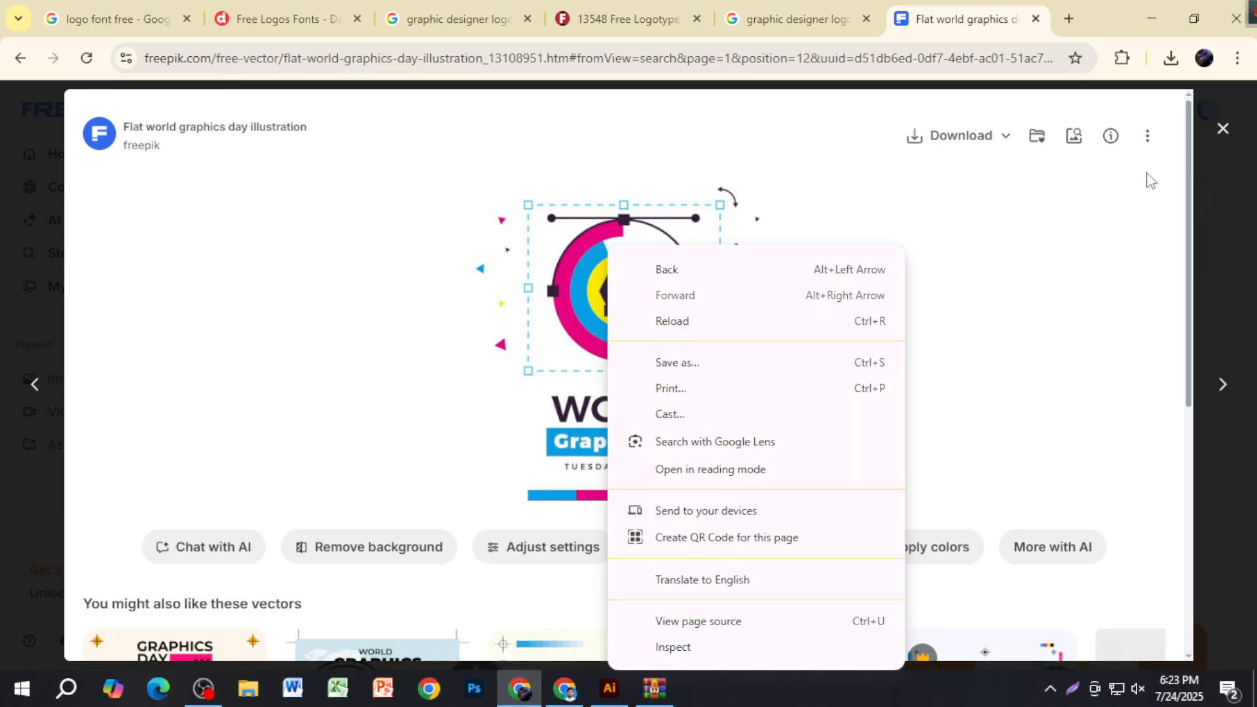
{"action": "left_click", "coordinate": [1223, 131]}
{"action": "left_click", "coordinate": [1223, 130]}
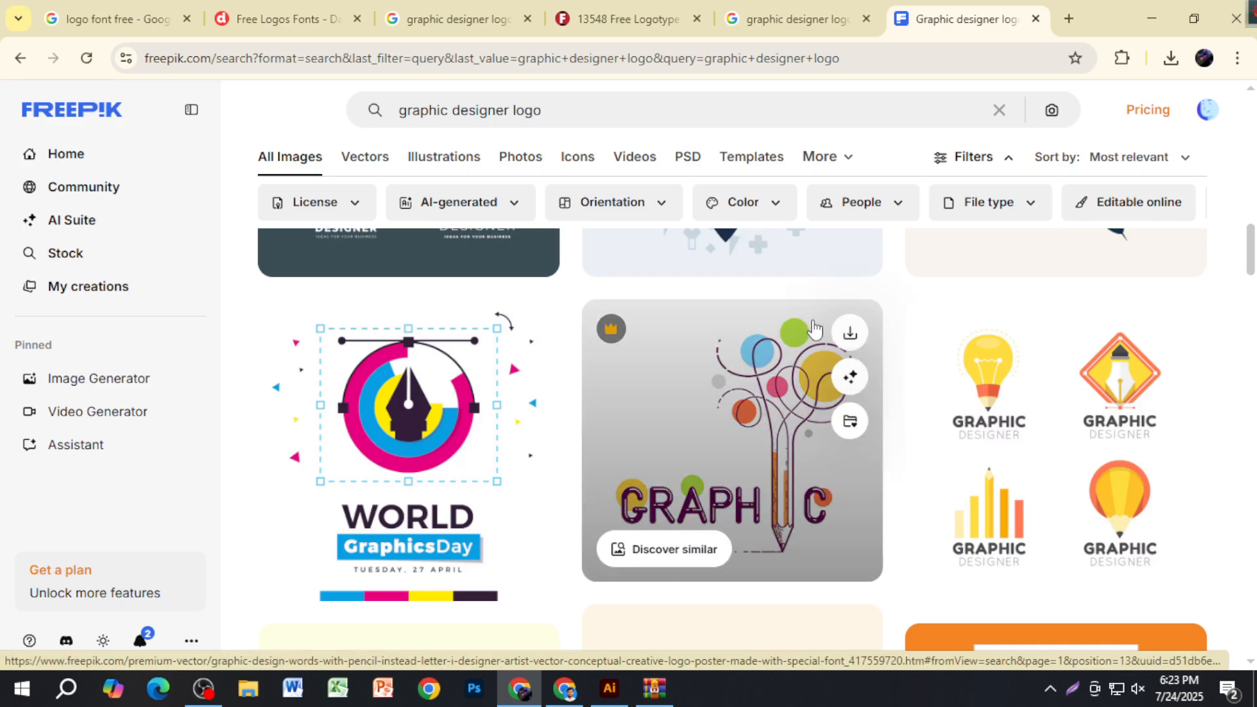
Close the flat-world-graphics-day-illustration.zip archive window in WinRAR.
{"action": "left_click", "coordinate": [609, 688]}
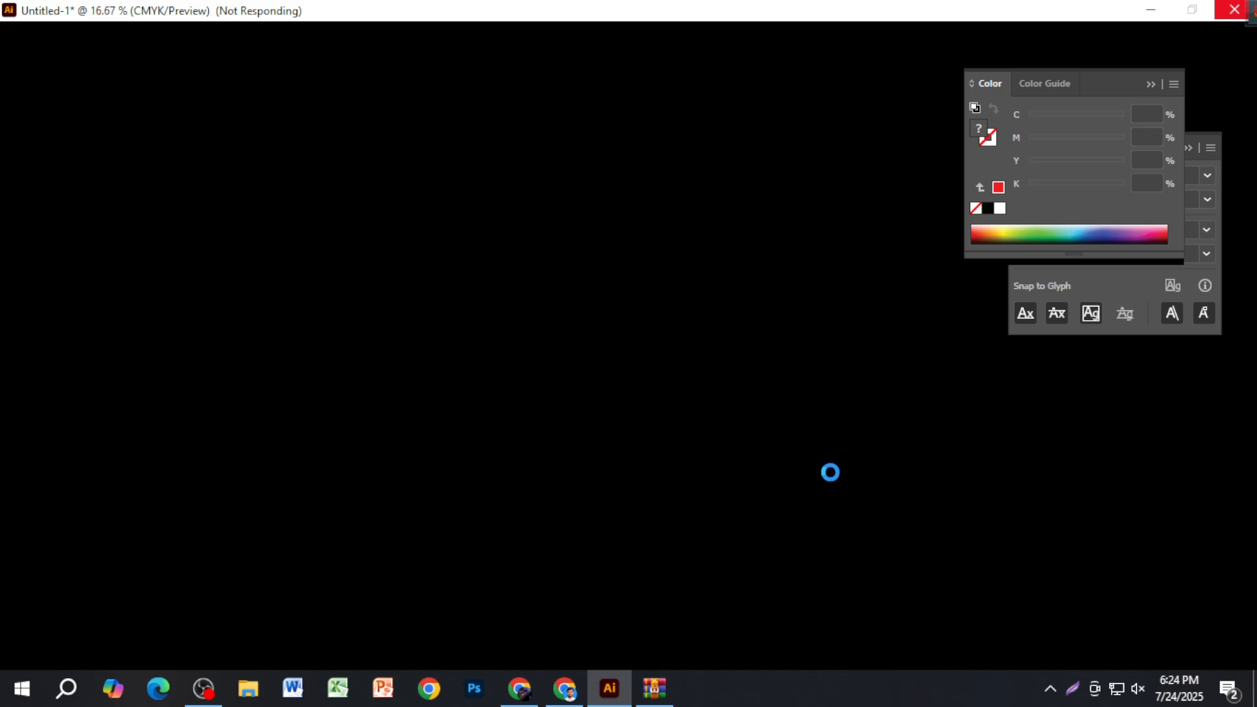
{"action": "left_click", "coordinate": [654, 688]}
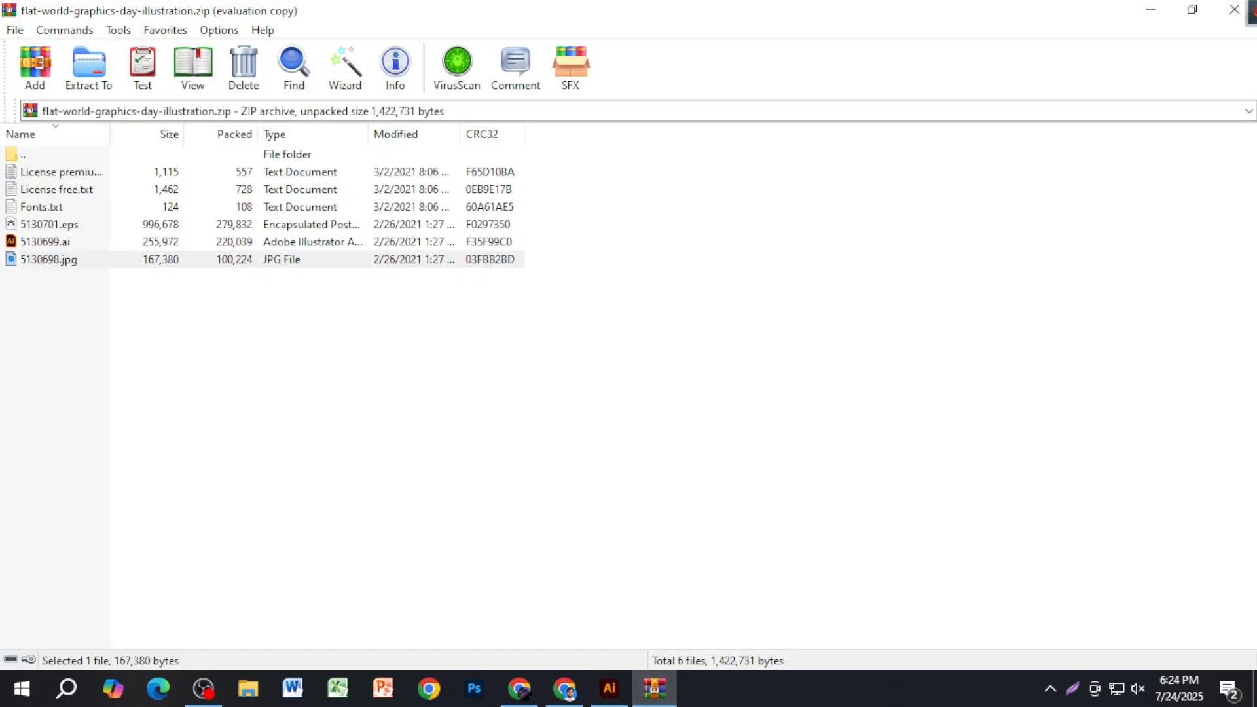
{"action": "left_click", "coordinate": [1234, 9]}
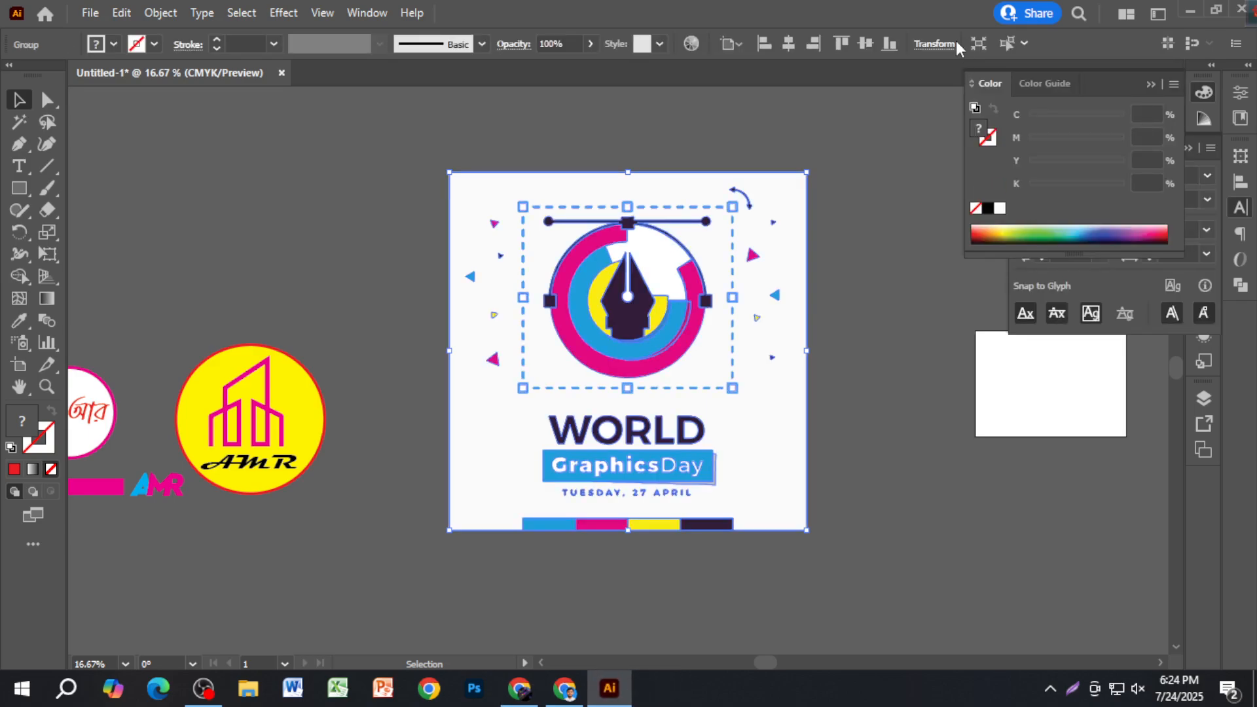
Examine more graphic designer logo results on Freepik in Chrome, and return to Illustrator for a closer look at the expanded artwork.
{"action": "mouse_move", "coordinate": [520, 687]}
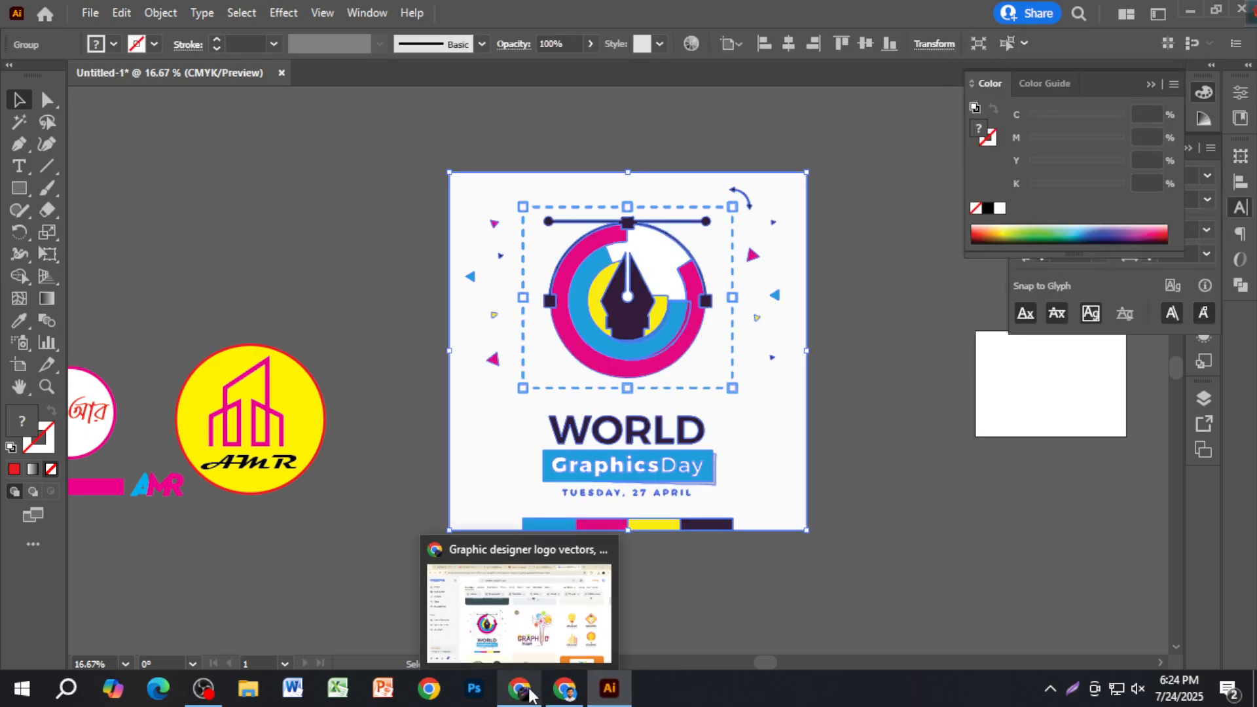
{"action": "left_click", "coordinate": [507, 649]}
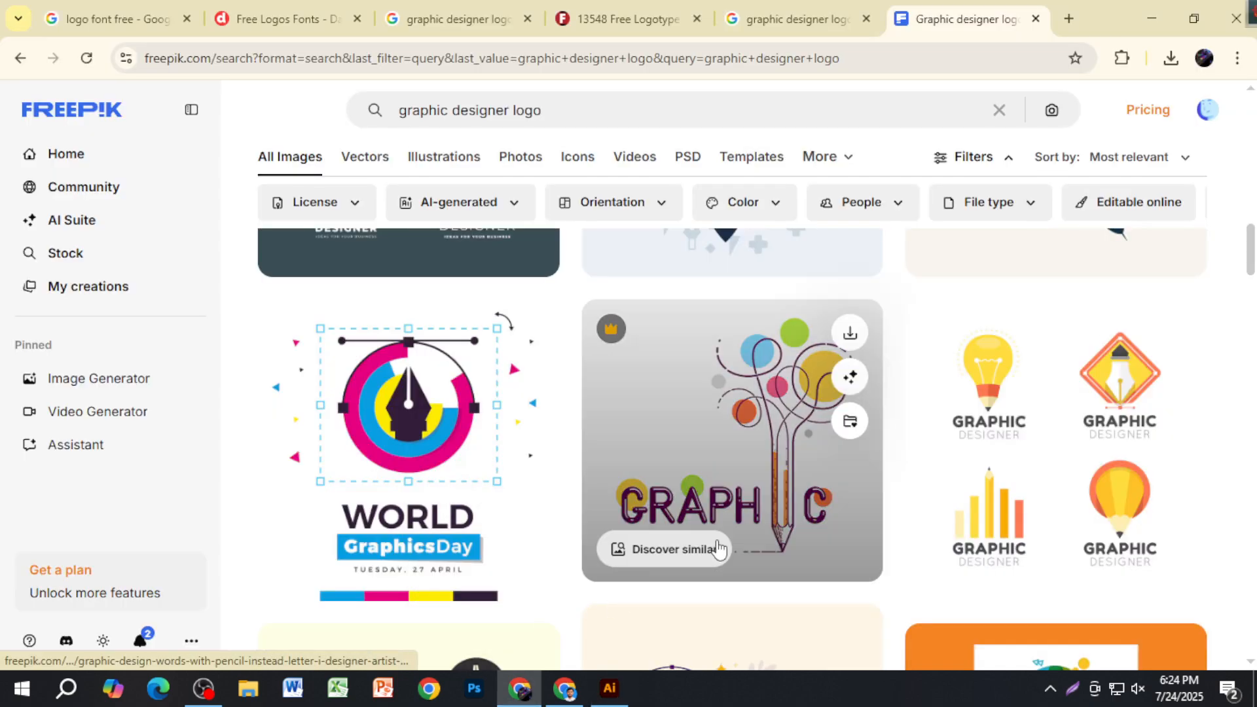
{"action": "scroll", "coordinate": [721, 547], "scroll_direction": "down", "scroll_amount": 3}
{"action": "scroll", "coordinate": [720, 546], "scroll_direction": "down", "scroll_amount": 4}
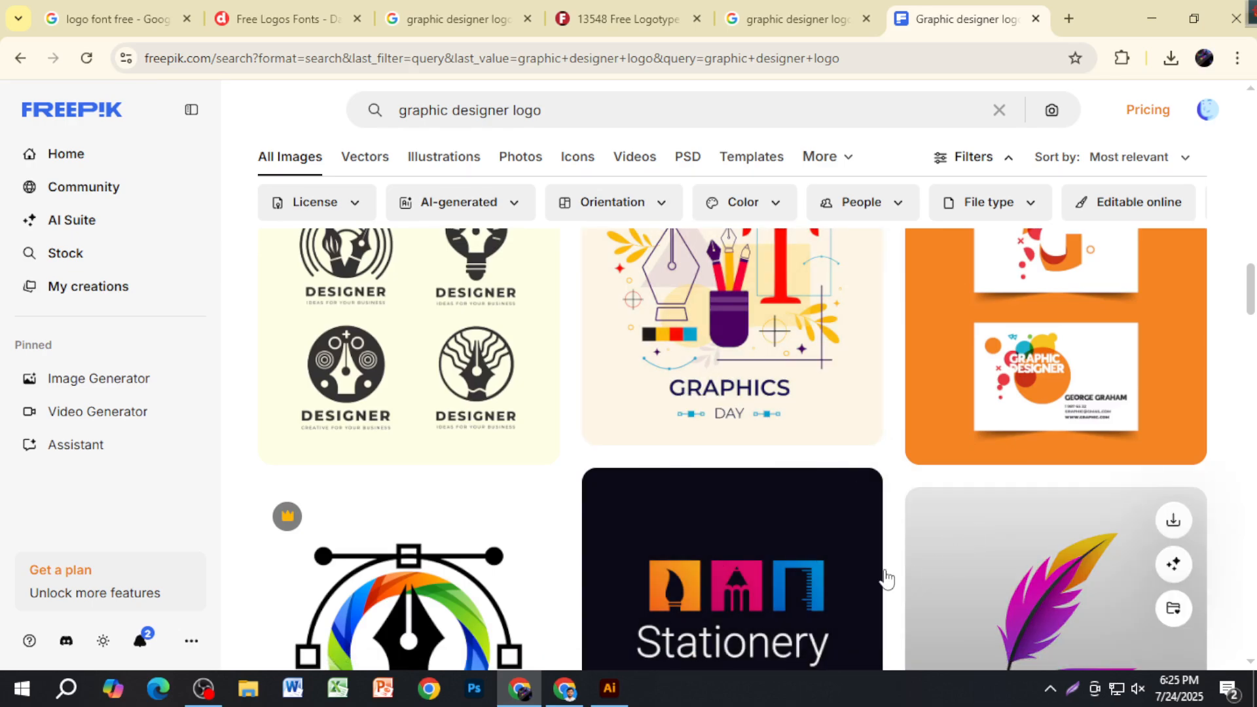
{"action": "left_click", "coordinate": [609, 688]}
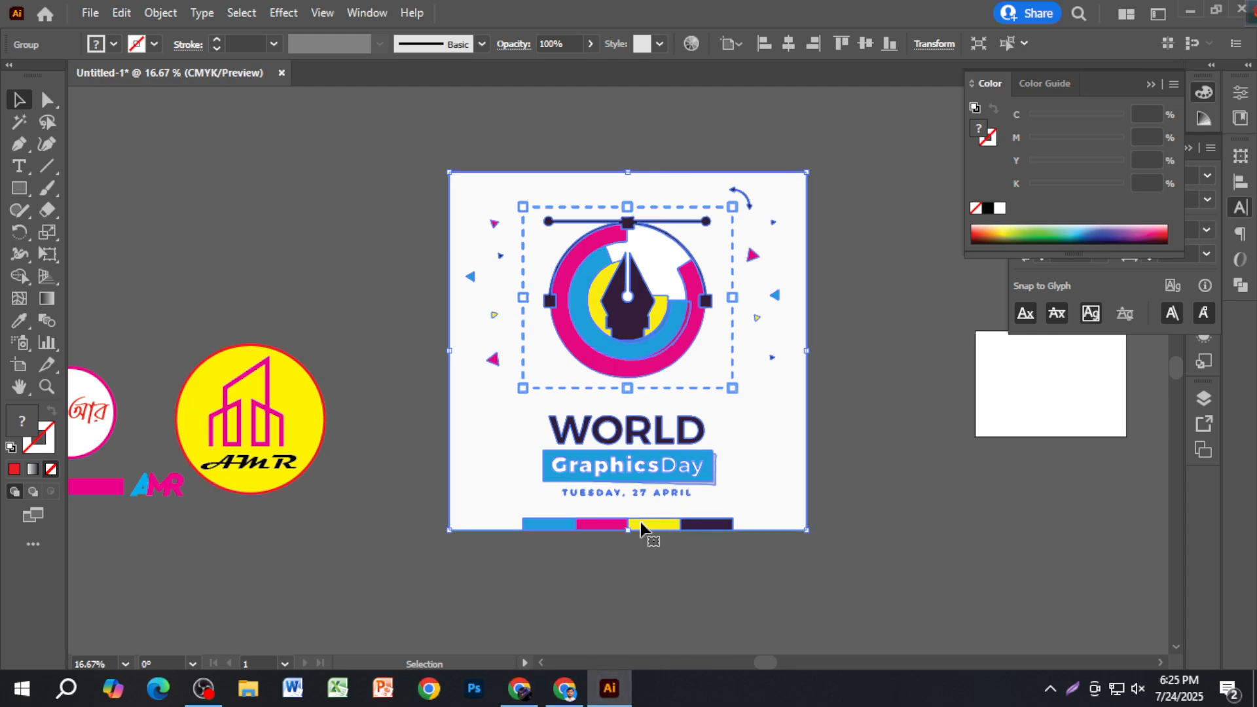
{"action": "left_click", "coordinate": [523, 695]}
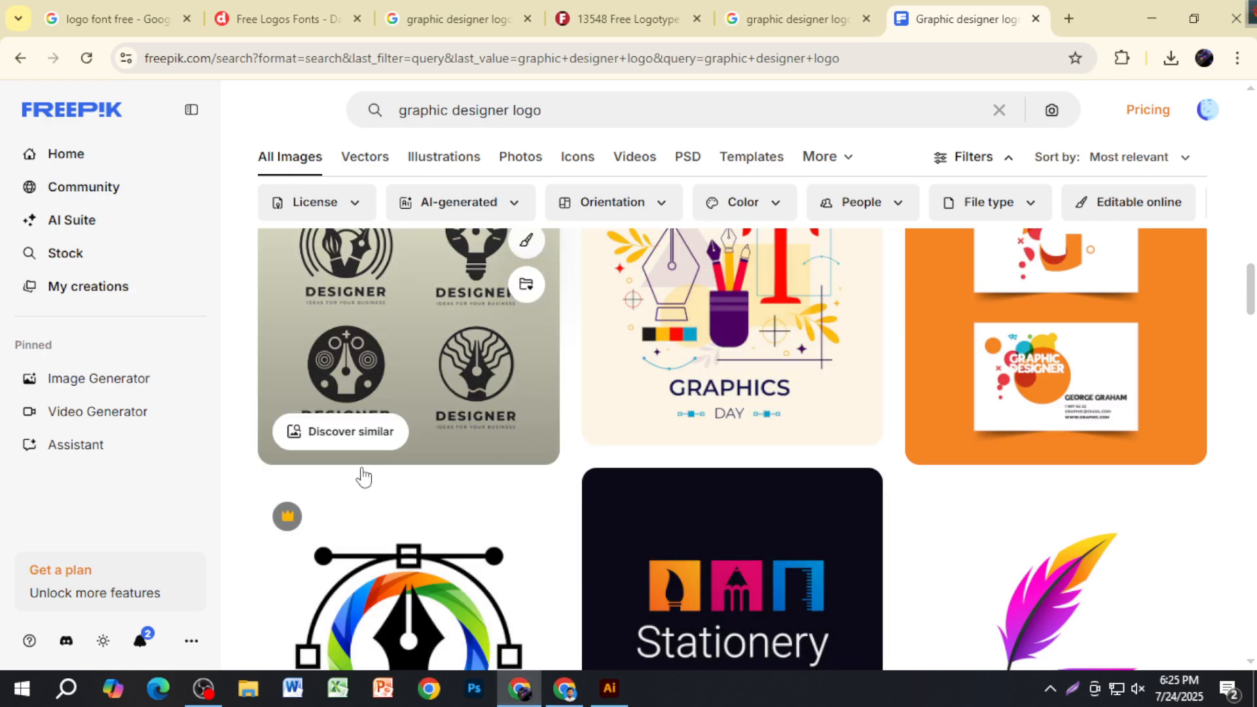
{"action": "left_click", "coordinate": [609, 689]}
{"action": "scroll", "coordinate": [711, 391], "scroll_direction": "up", "scroll_amount": 1}
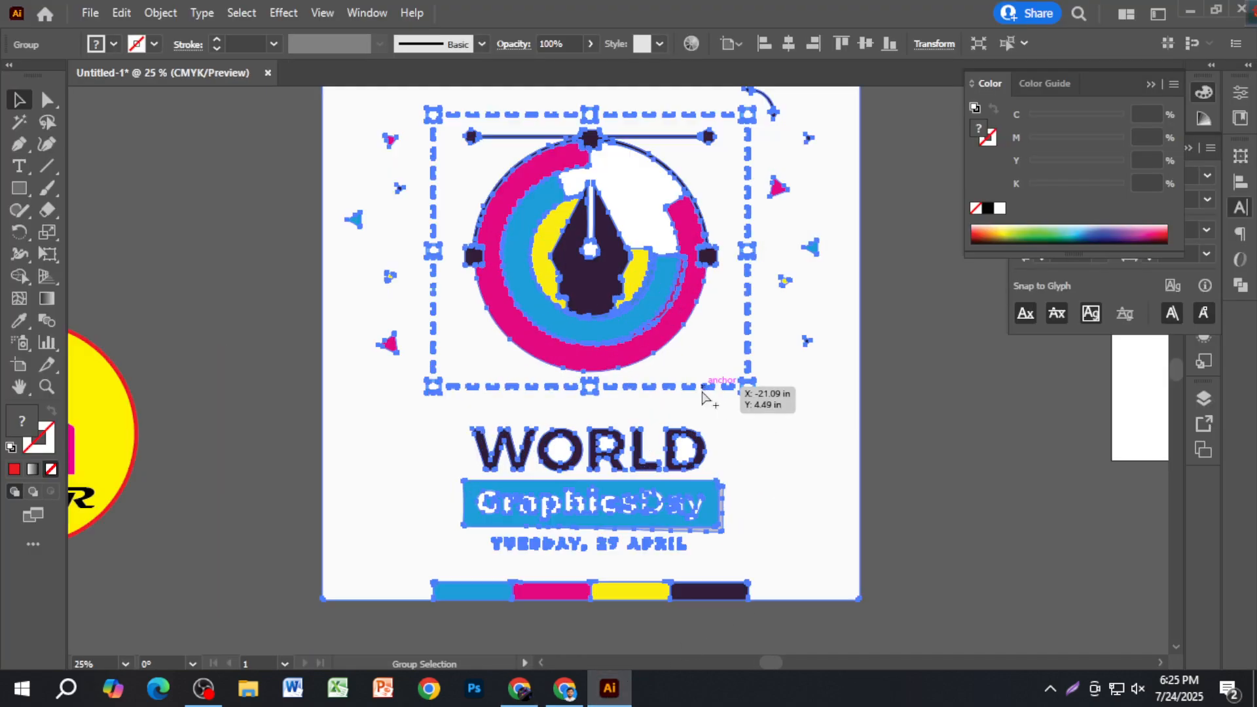
Ungroup the expanded World Graphics Day artwork and delete its off-white background square.
{"action": "scroll", "coordinate": [685, 489], "scroll_direction": "down", "scroll_amount": 1}
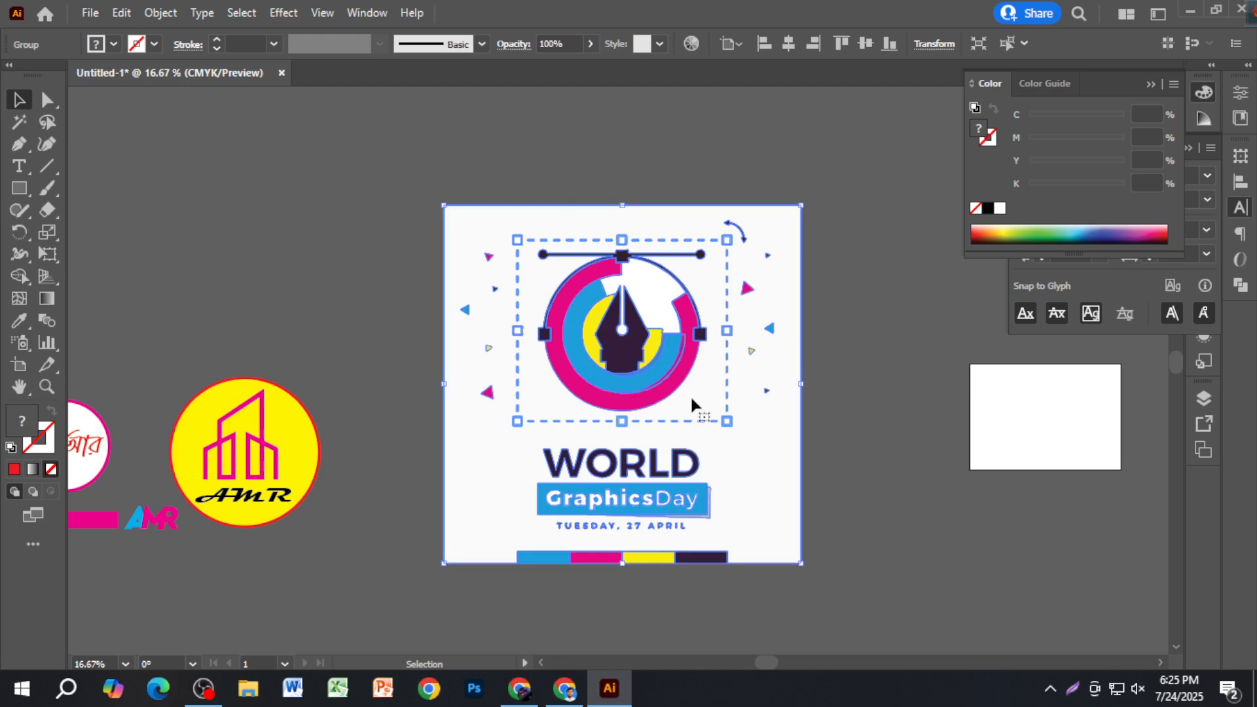
{"action": "scroll", "coordinate": [690, 392], "scroll_direction": "up", "scroll_amount": 1}
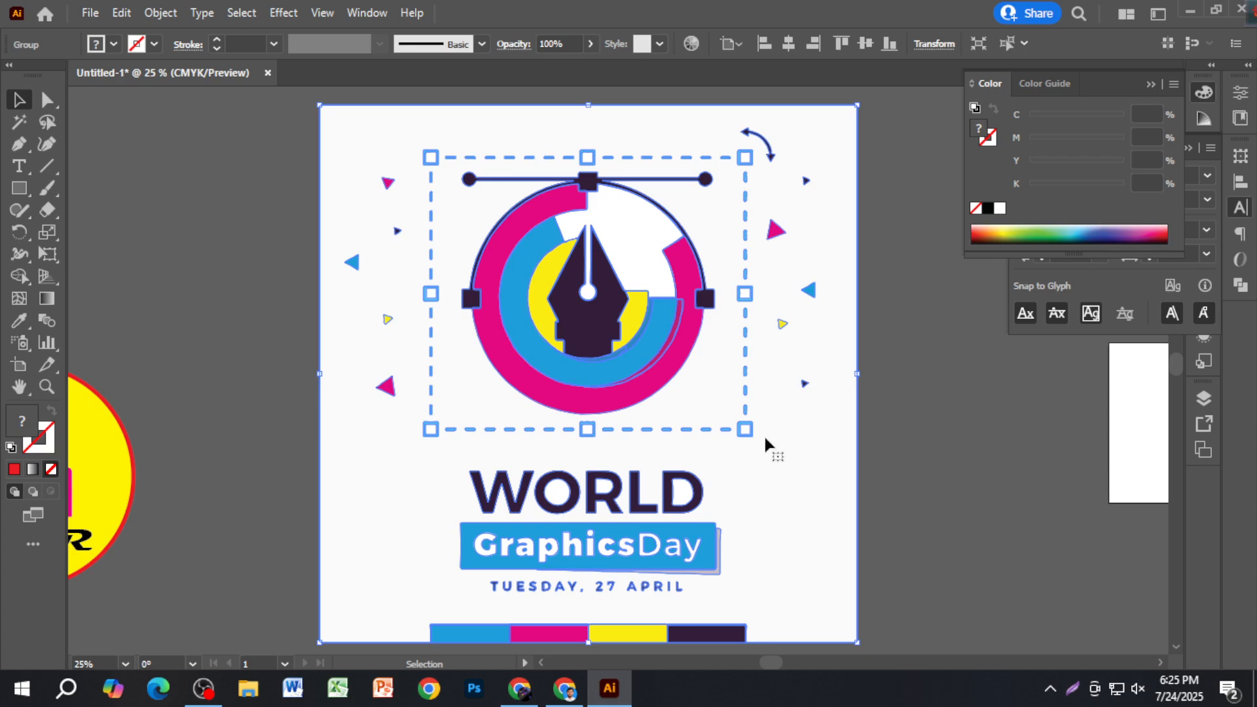
{"action": "scroll", "coordinate": [641, 364], "scroll_direction": "up", "scroll_amount": 10}
{"action": "scroll", "coordinate": [621, 401], "scroll_direction": "up", "scroll_amount": 10}
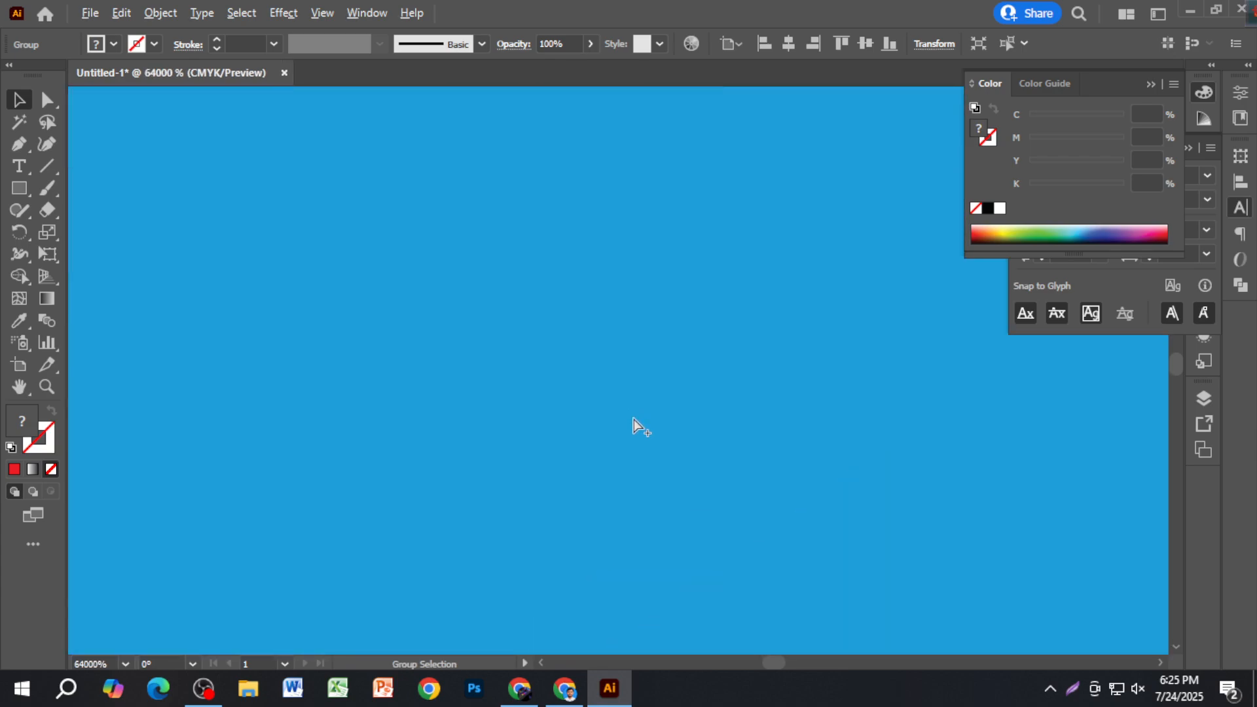
{"action": "scroll", "coordinate": [662, 462], "scroll_direction": "down", "scroll_amount": 20}
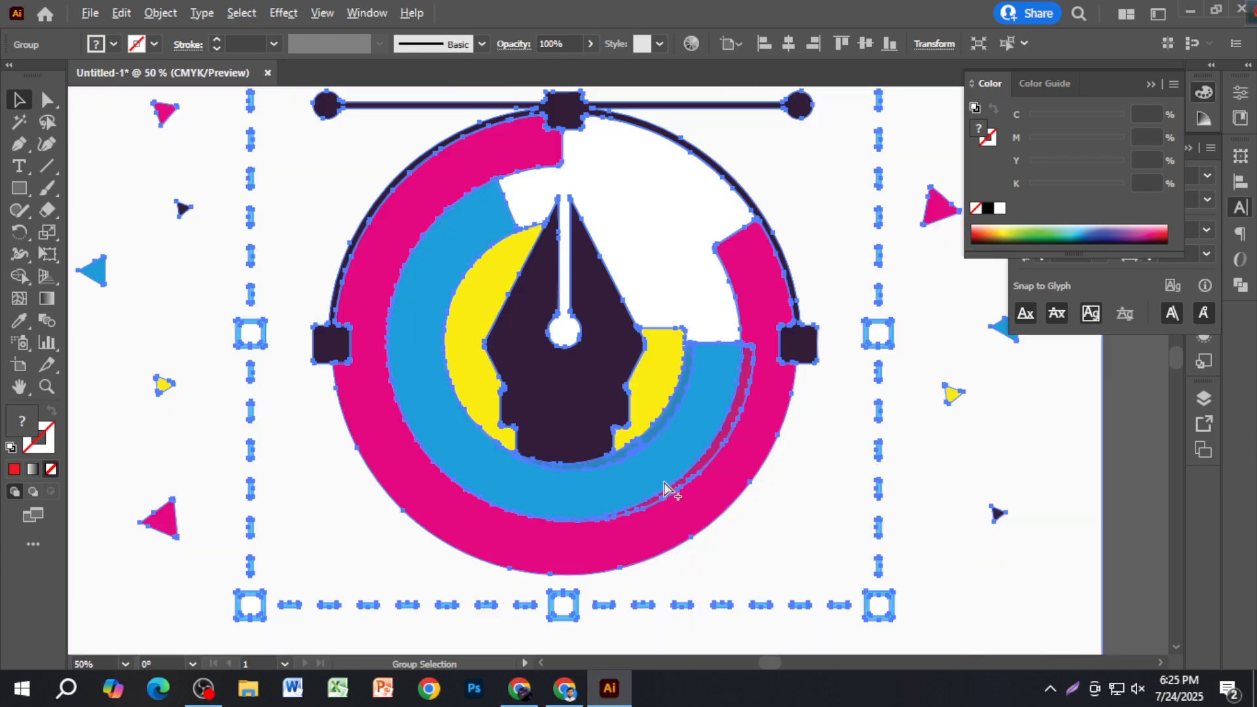
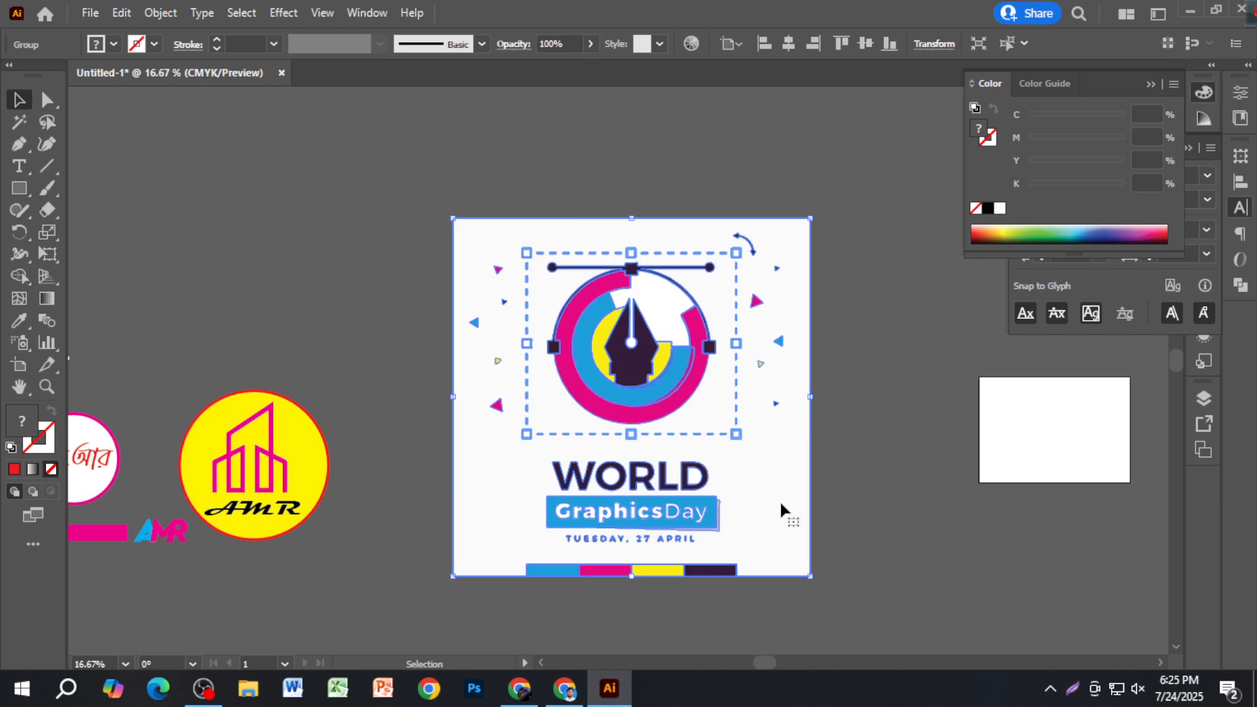
{"action": "right_click", "coordinate": [781, 508]}
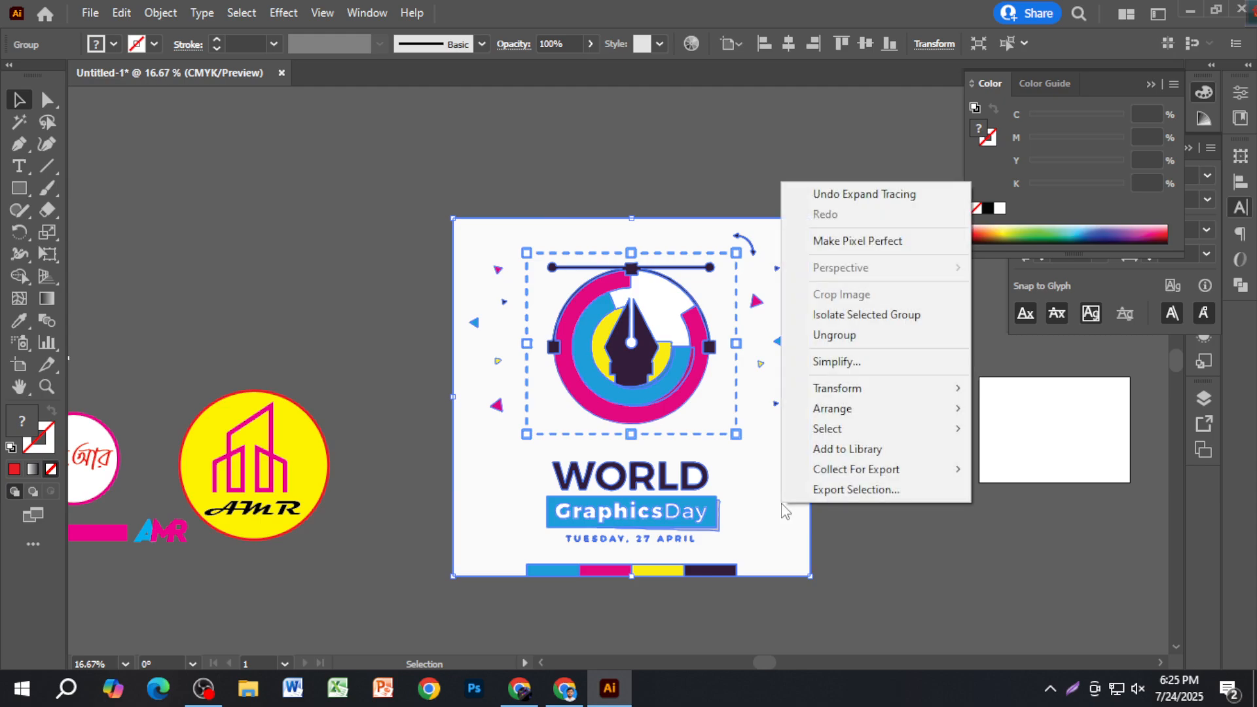
{"action": "left_click", "coordinate": [904, 341]}
{"action": "left_click", "coordinate": [866, 558]}
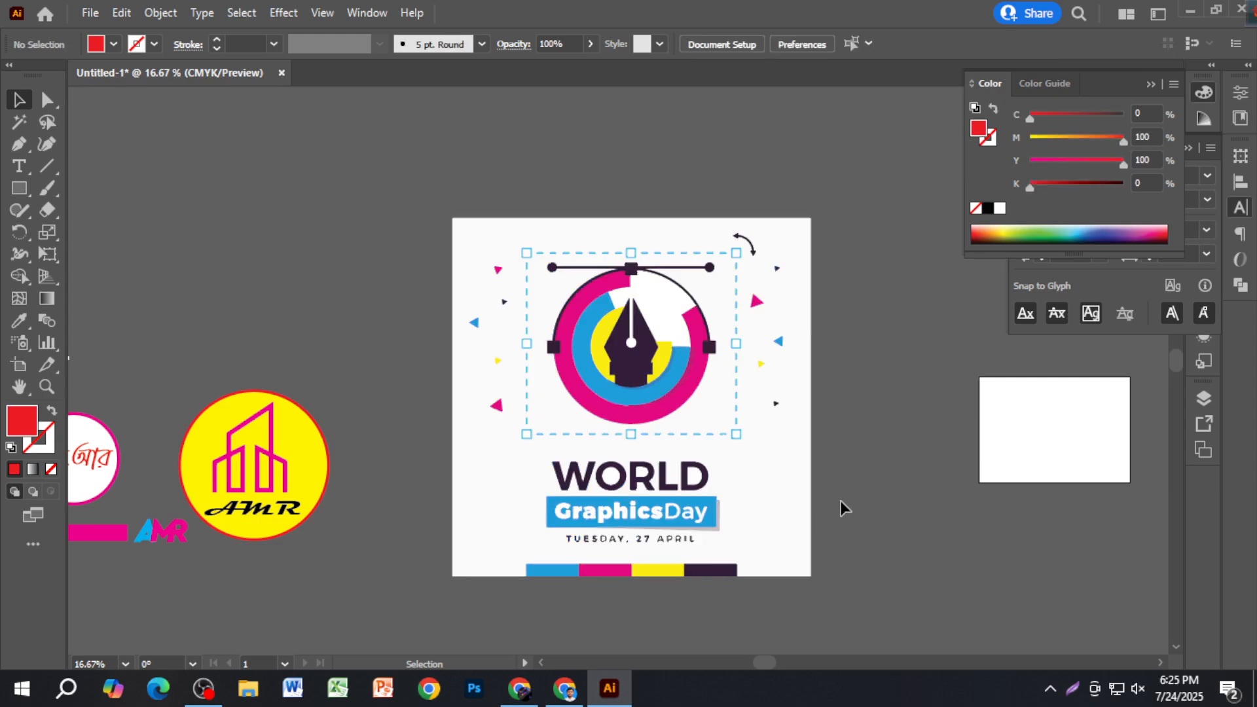
{"action": "left_click", "coordinate": [804, 573]}
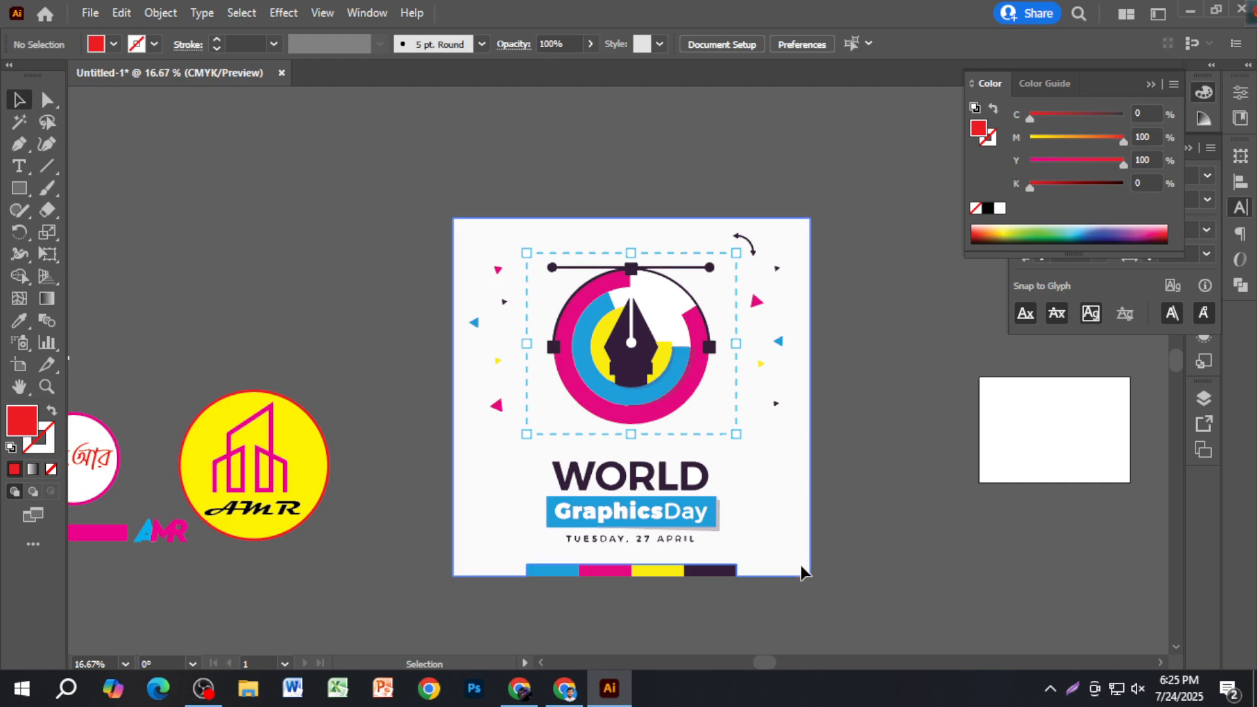
{"action": "key", "text": "Delete"}
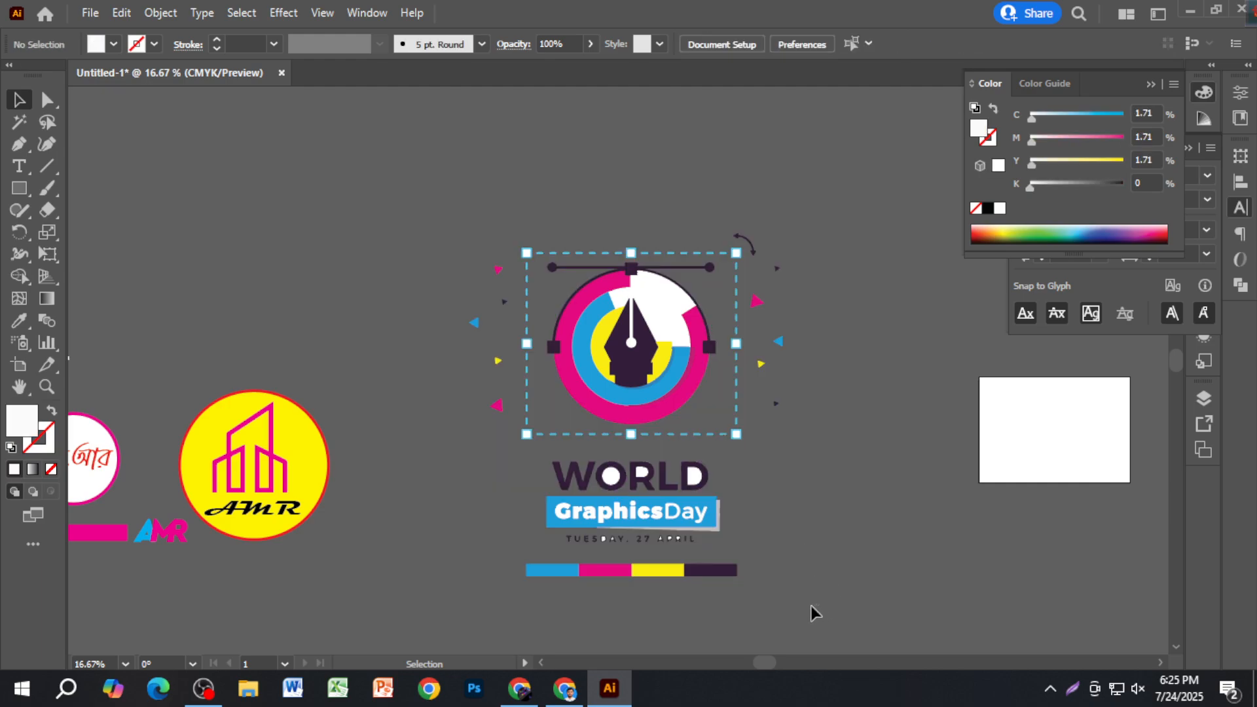
Delete the lettering and colour strip below the emblem, plus the curved arrow, small triangles and dashed frame side to its right.
{"action": "left_click", "coordinate": [486, 461]}
{"action": "key", "text": "Delete"}
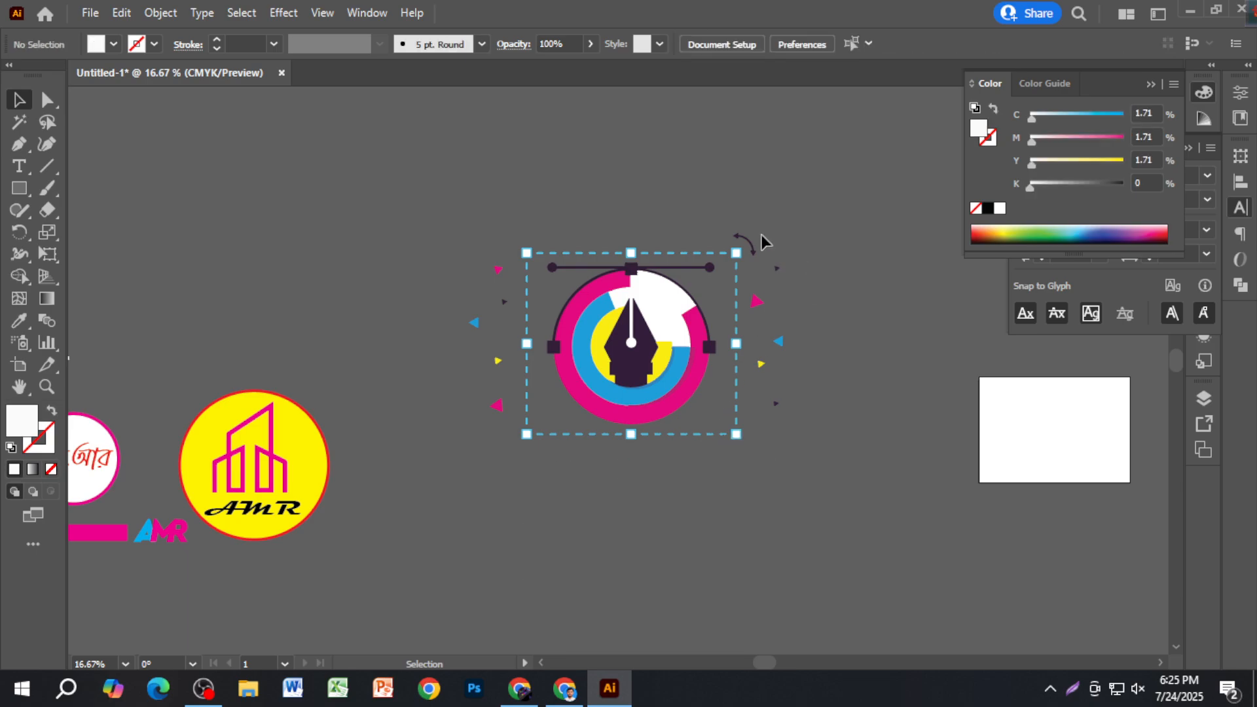
{"action": "left_click", "coordinate": [806, 407]}
{"action": "key", "text": "Delete"}
{"action": "left_click", "coordinate": [736, 285]}
{"action": "key", "text": "Delete"}
{"action": "left_click_drag", "start_coordinate": [722, 234], "coordinate": [803, 504]}
{"action": "key", "text": "Delete"}
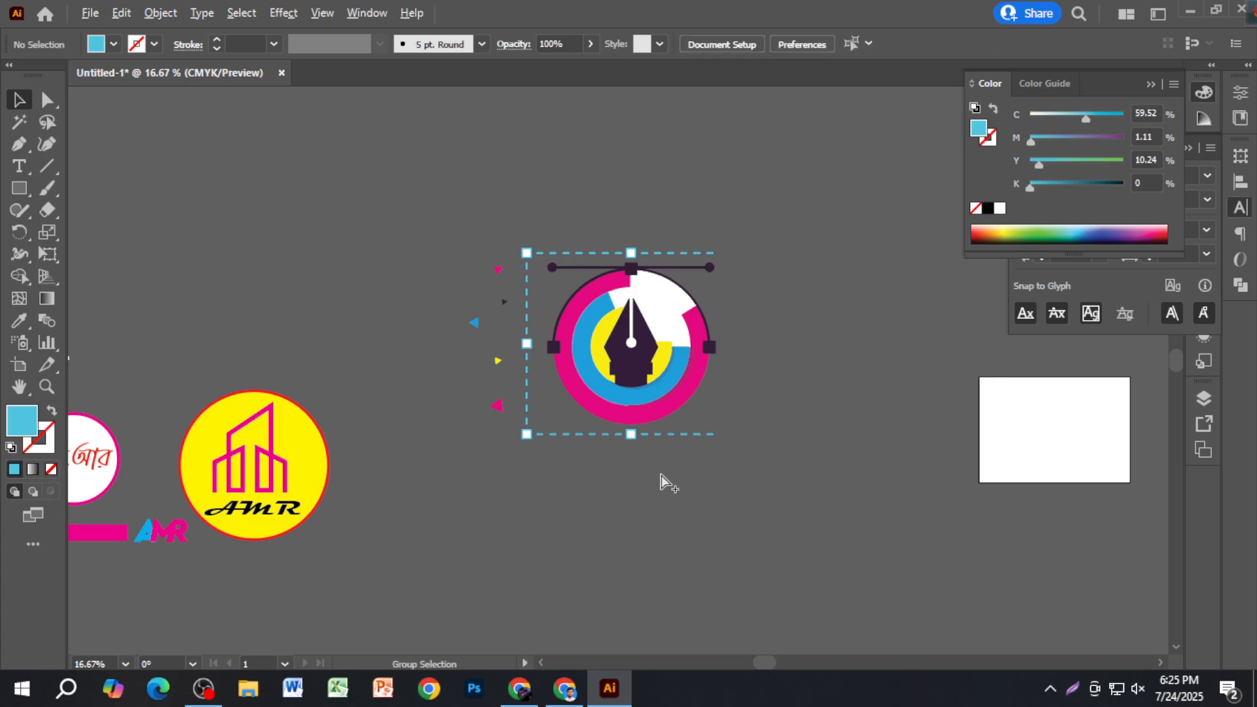
Delete the bottom, left and top sides of the dashed frame along with the small triangles left of the emblem.
{"action": "scroll", "coordinate": [661, 476], "scroll_direction": "up", "scroll_amount": 2}
{"action": "scroll", "coordinate": [661, 485], "scroll_direction": "up", "scroll_amount": 1}
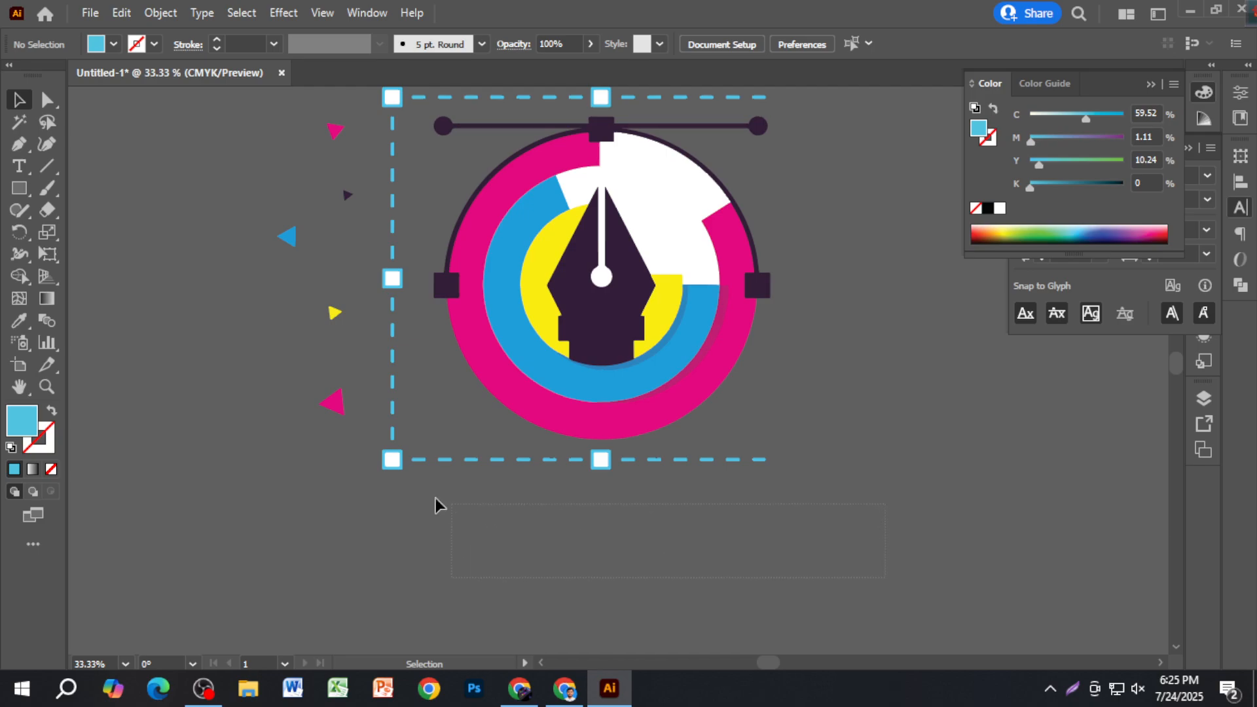
{"action": "left_click_drag", "start_coordinate": [317, 452], "coordinate": [438, 473]}
{"action": "key", "text": "Delete"}
{"action": "scroll", "coordinate": [520, 508], "scroll_direction": "up", "scroll_amount": 3}
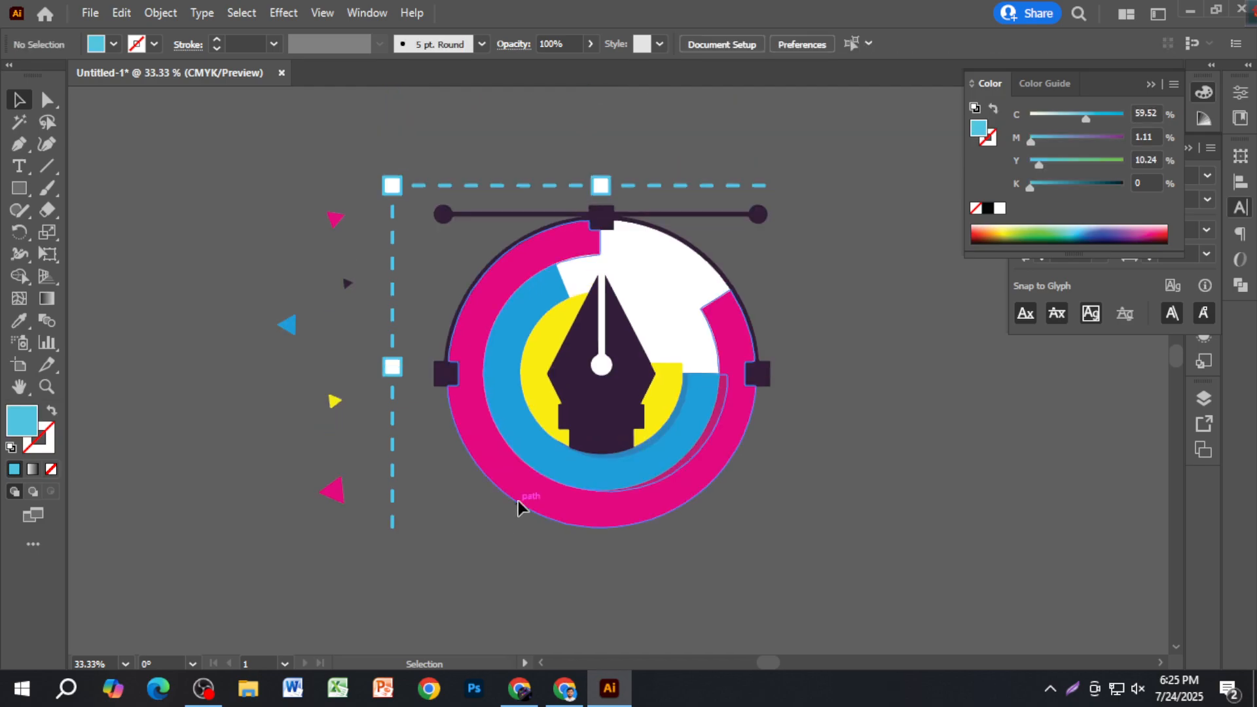
{"action": "mouse_move", "coordinate": [199, 210]}
{"action": "left_mouse_down"}
{"action": "mouse_move", "coordinate": [253, 247]}
{"action": "mouse_move", "coordinate": [439, 586]}
{"action": "mouse_move", "coordinate": [416, 599]}
{"action": "left_mouse_up"}
{"action": "key", "text": "Delete"}
{"action": "left_click_drag", "start_coordinate": [340, 154], "coordinate": [811, 239]}
{"action": "key", "text": "Delete"}
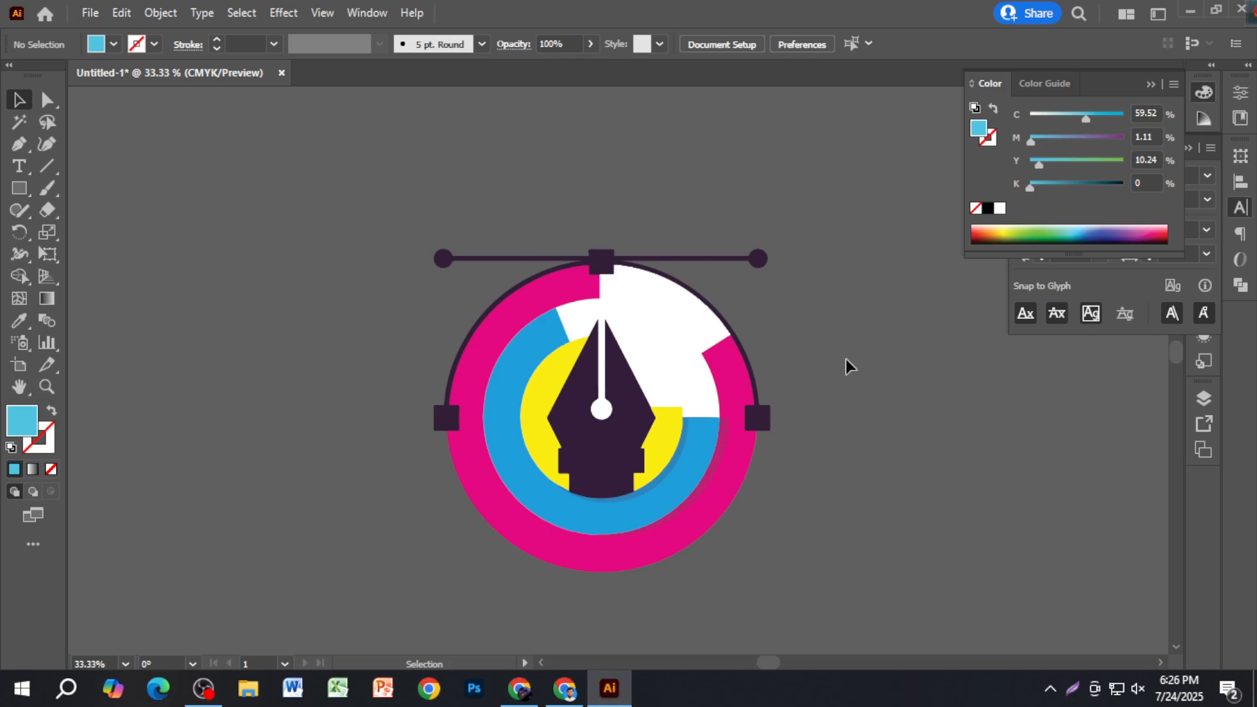
Examine the isolated pen-nib emblem up close and alongside the other sample logos.
{"action": "scroll", "coordinate": [658, 393], "scroll_direction": "up", "scroll_amount": 1}
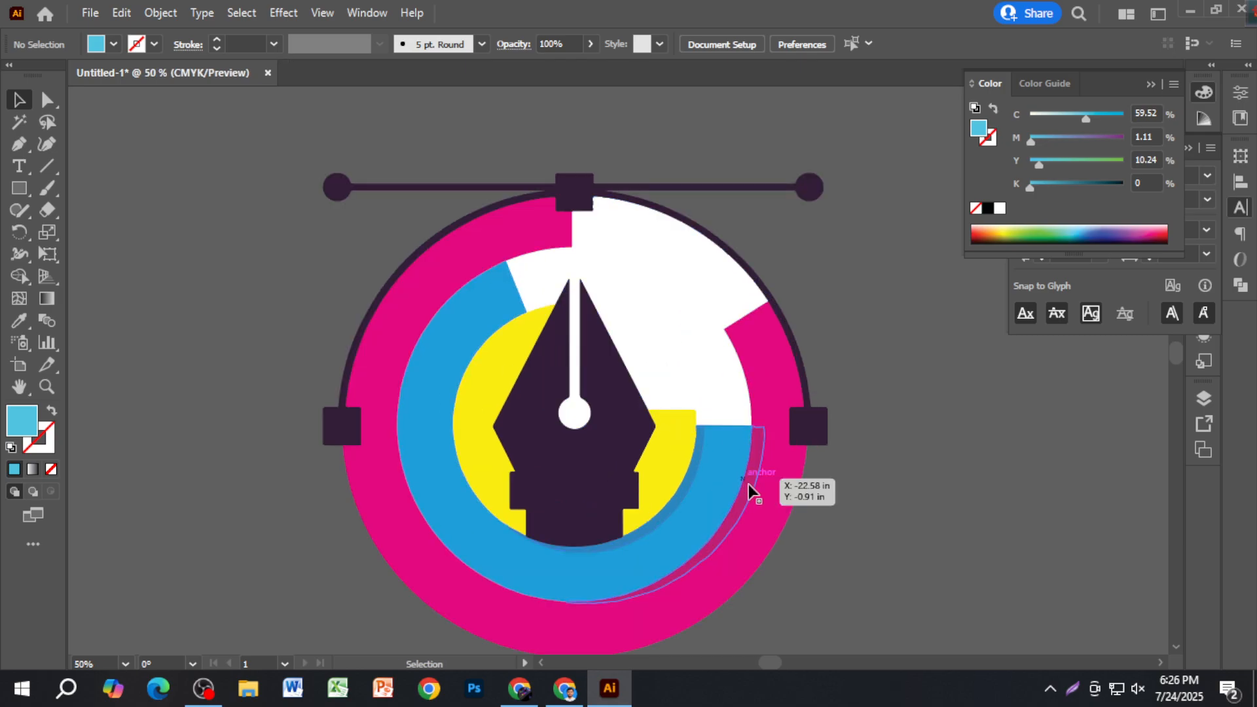
{"action": "left_click", "coordinate": [771, 522]}
{"action": "left_click", "coordinate": [866, 528]}
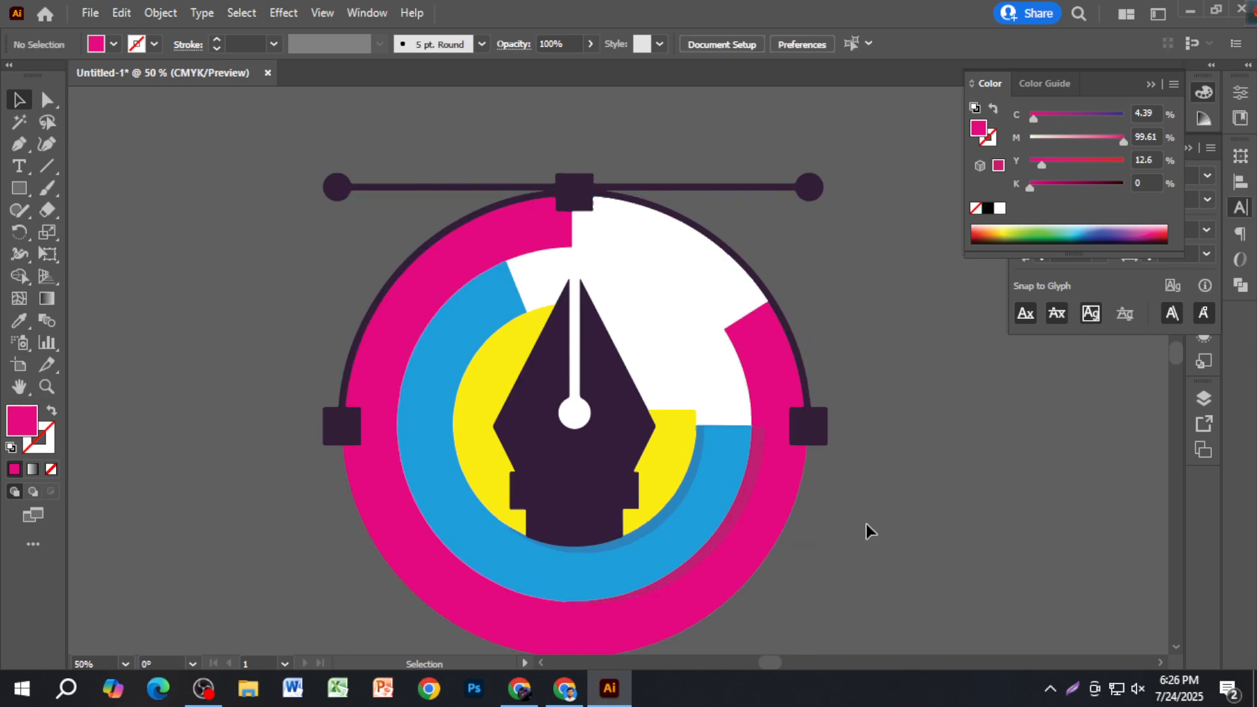
{"action": "scroll", "coordinate": [860, 524], "scroll_direction": "down", "scroll_amount": 1}
{"action": "scroll", "coordinate": [856, 516], "scroll_direction": "down", "scroll_amount": 1}
{"action": "scroll", "coordinate": [859, 513], "scroll_direction": "down", "scroll_amount": 1}
{"action": "scroll", "coordinate": [875, 361], "scroll_direction": "up", "scroll_amount": 1}
{"action": "scroll", "coordinate": [868, 375], "scroll_direction": "down", "scroll_amount": 1}
{"action": "scroll", "coordinate": [863, 399], "scroll_direction": "down", "scroll_amount": 2}
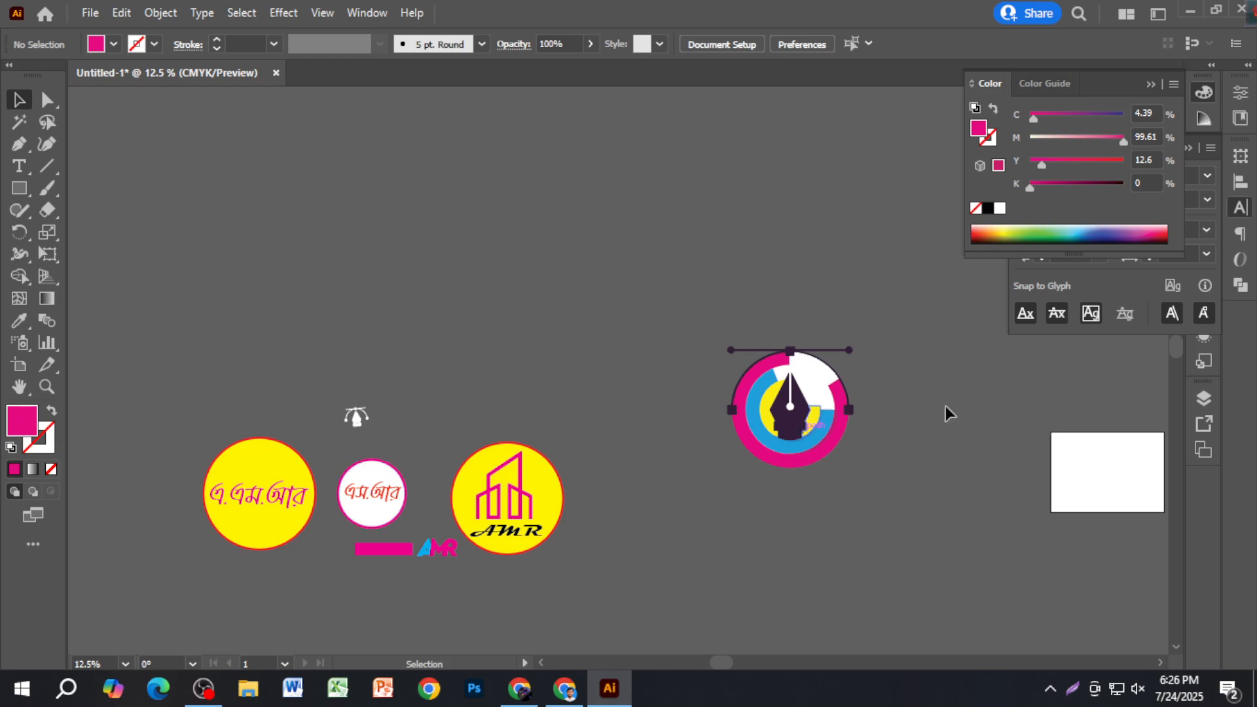
Draw a magenta circle with the Ellipse tool, centred on the pen-nib emblem and larger than it.
{"action": "right_click", "coordinate": [19, 188]}
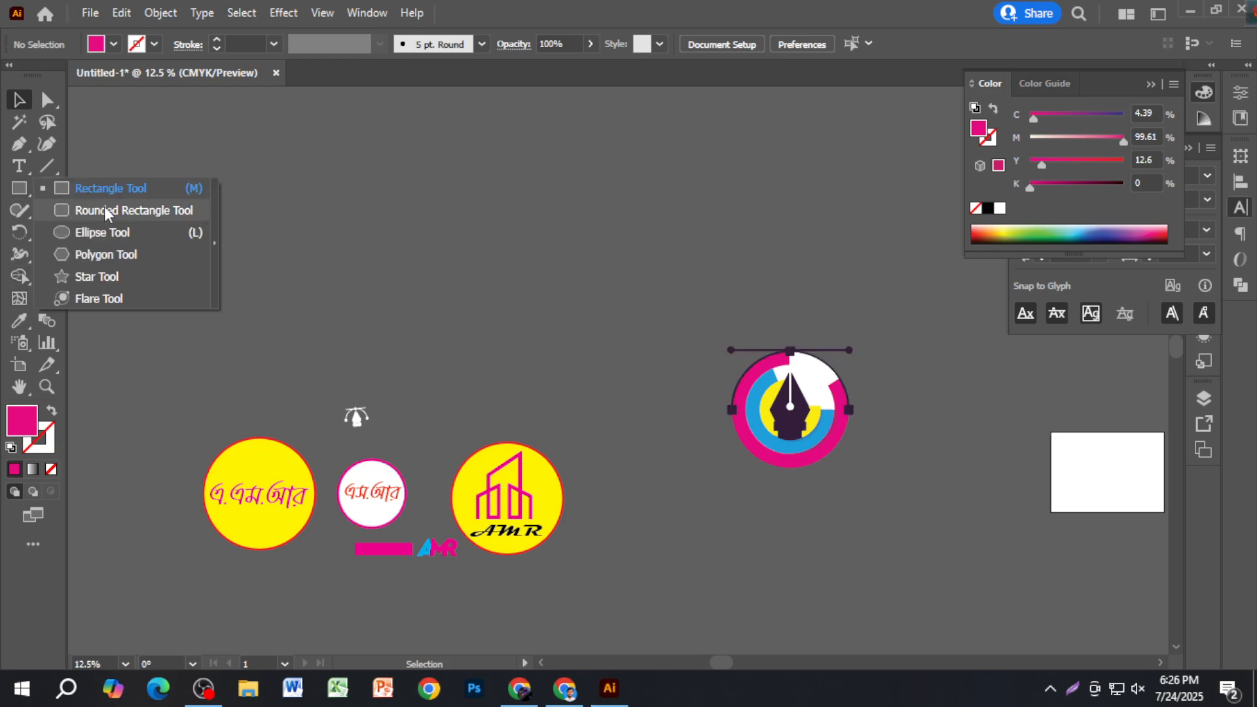
{"action": "left_click", "coordinate": [108, 211]}
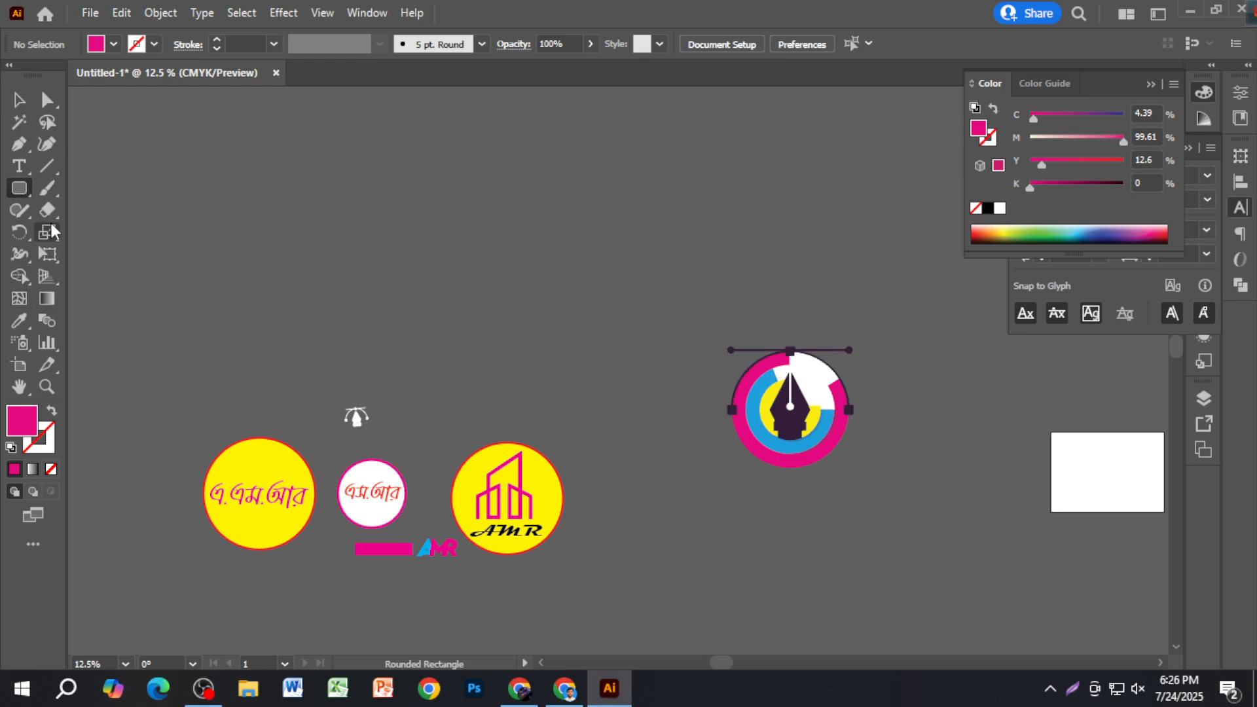
{"action": "right_click", "coordinate": [19, 188]}
{"action": "left_click", "coordinate": [137, 234]}
{"action": "left_click_drag", "start_coordinate": [793, 410], "coordinate": [825, 514]}
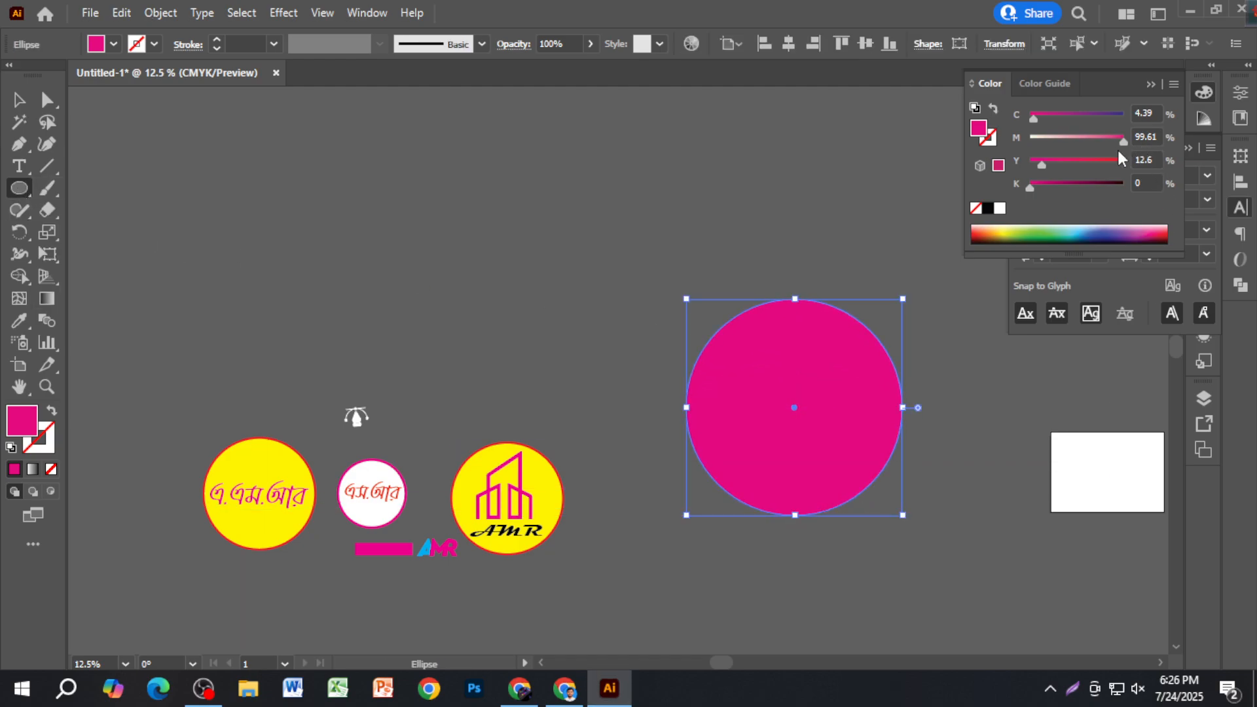
Swap the circle's fill and stroke to leave only a magenta outline, and set the stroke weight to 8 pt.
{"action": "left_click", "coordinate": [51, 411]}
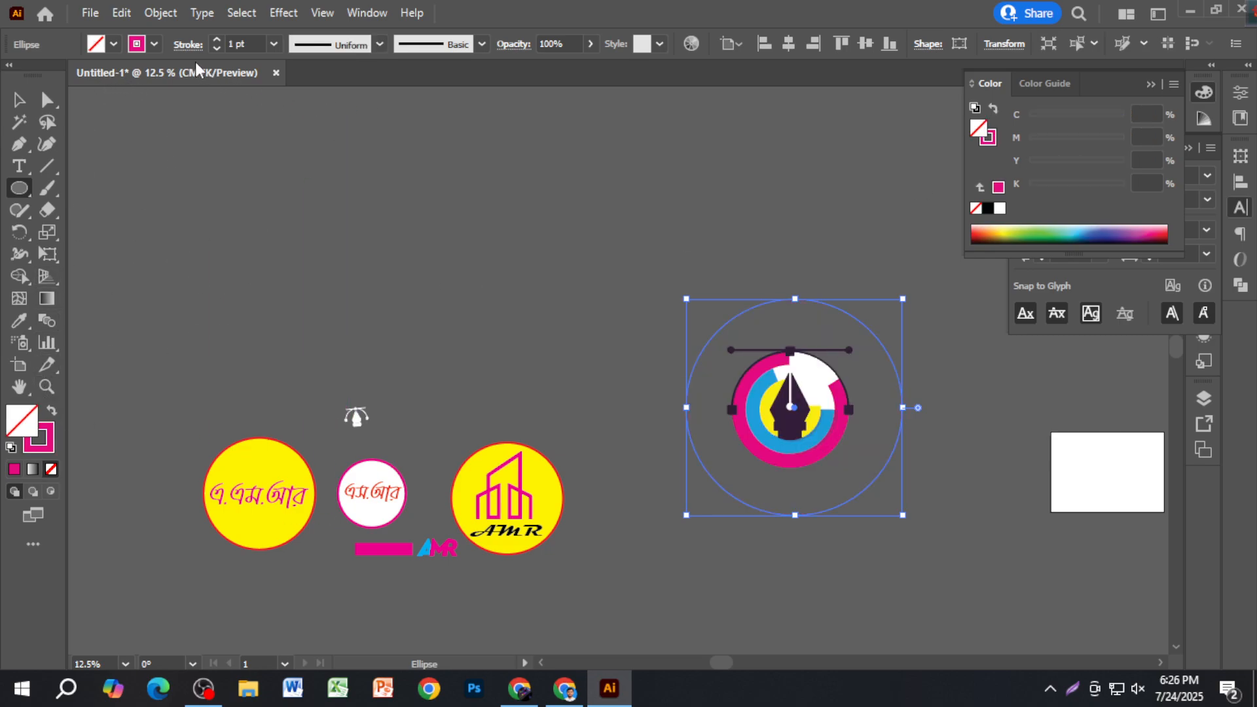
{"action": "left_click", "coordinate": [249, 44]}
{"action": "key", "text": "Up"}
{"action": "key", "text": "Up"}
{"action": "key", "text": "Up"}
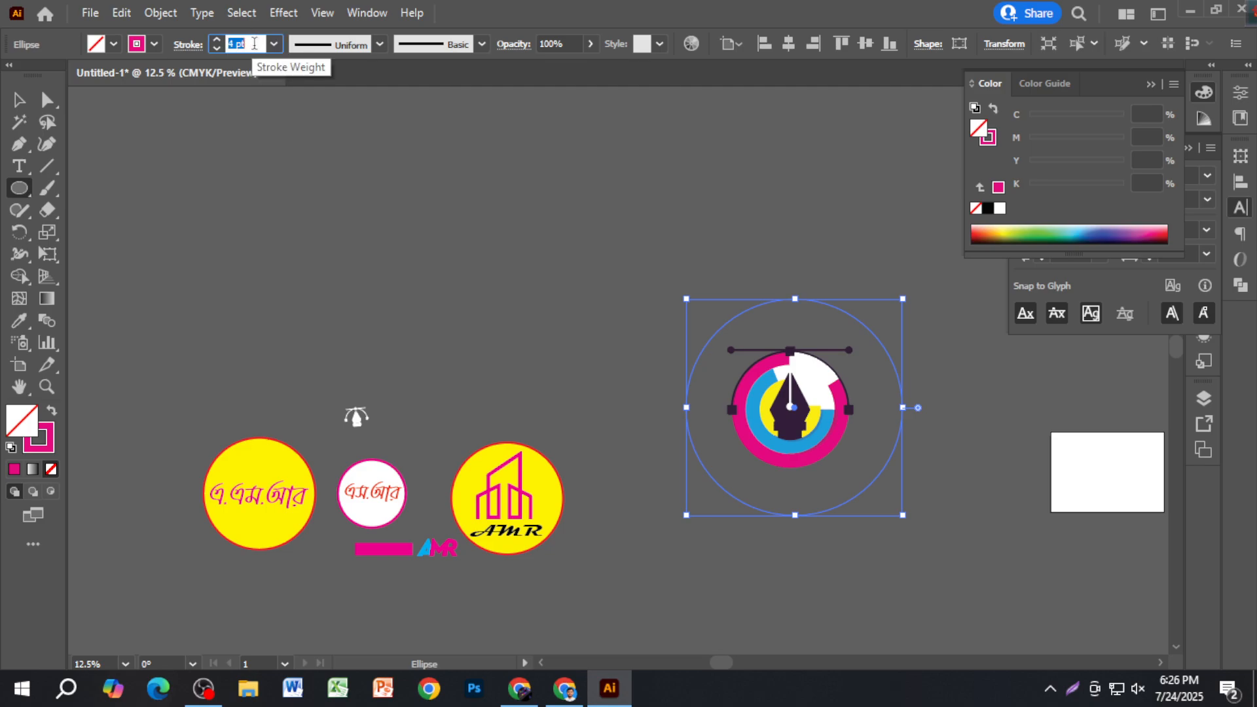
{"action": "key", "text": "Up"}
{"action": "key", "text": "Up"}
{"action": "key", "text": "Up"}
{"action": "left_click", "coordinate": [18, 99]}
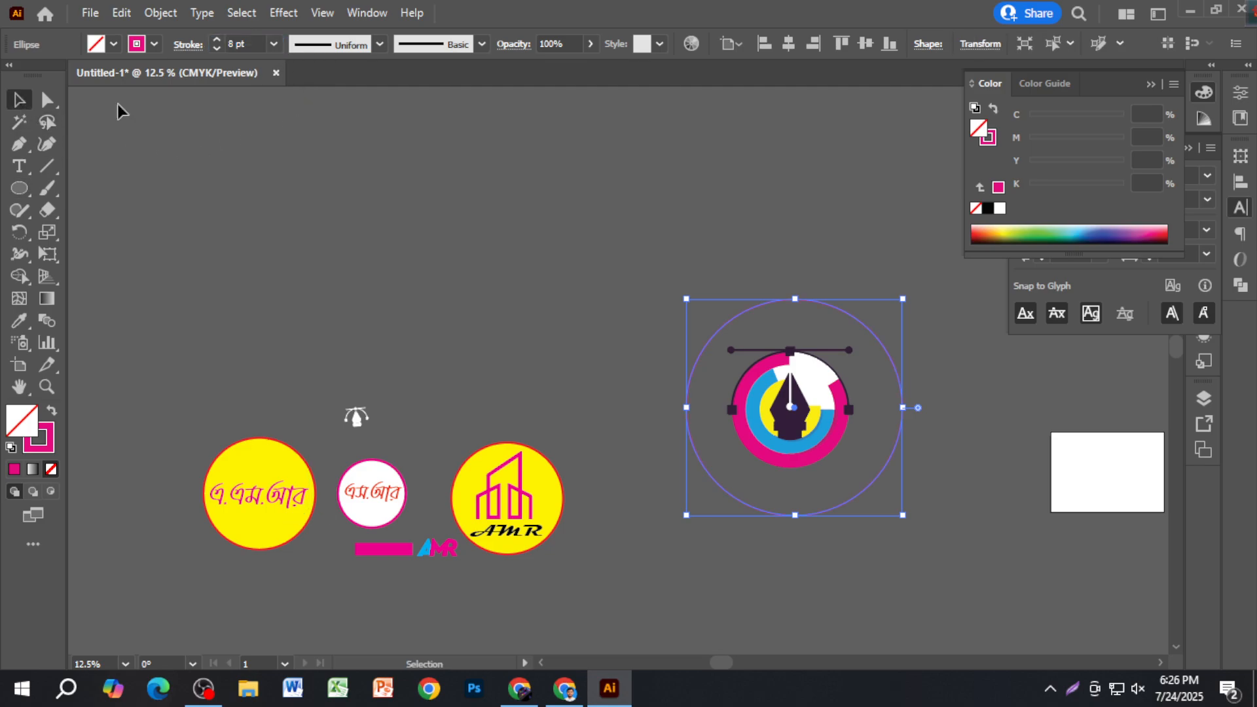
Shrink the outlined circle slightly about its centre so it sits closer around the emblem.
{"action": "left_click", "coordinate": [655, 263]}
{"action": "left_click", "coordinate": [886, 352]}
{"action": "left_click", "coordinate": [943, 405]}
{"action": "left_click", "coordinate": [902, 408]}
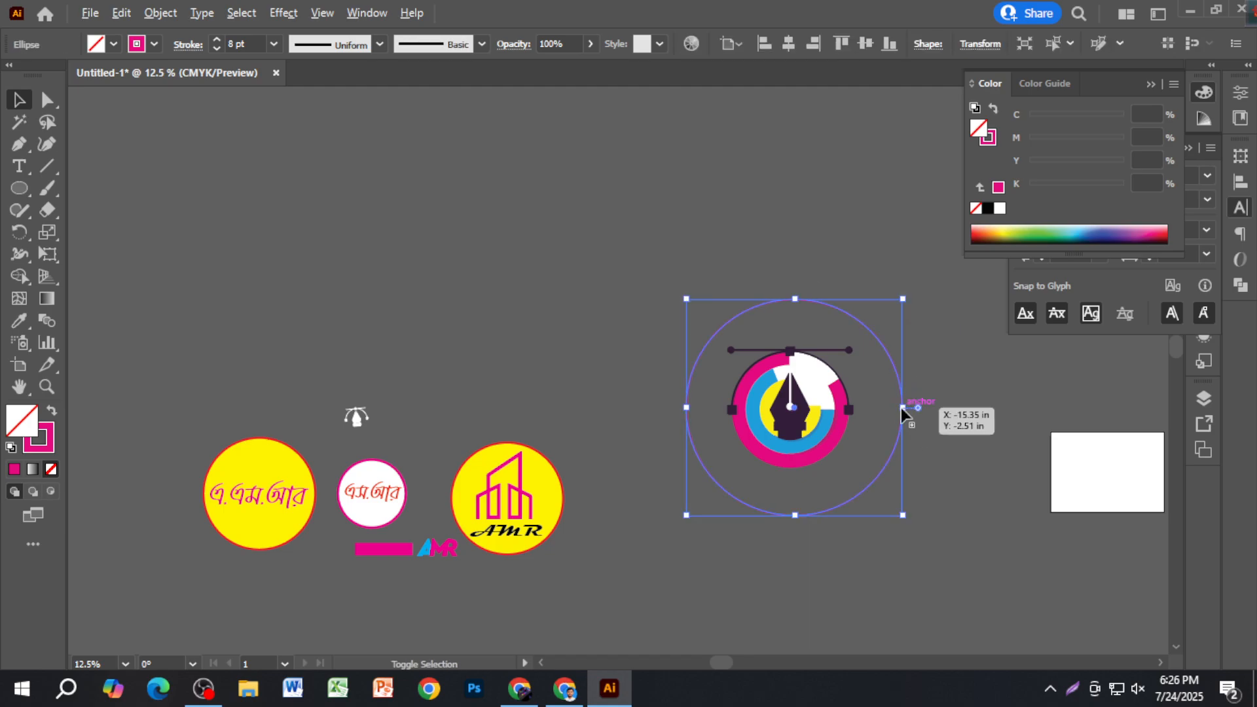
{"action": "left_click_drag", "start_coordinate": [905, 409], "coordinate": [895, 415]}
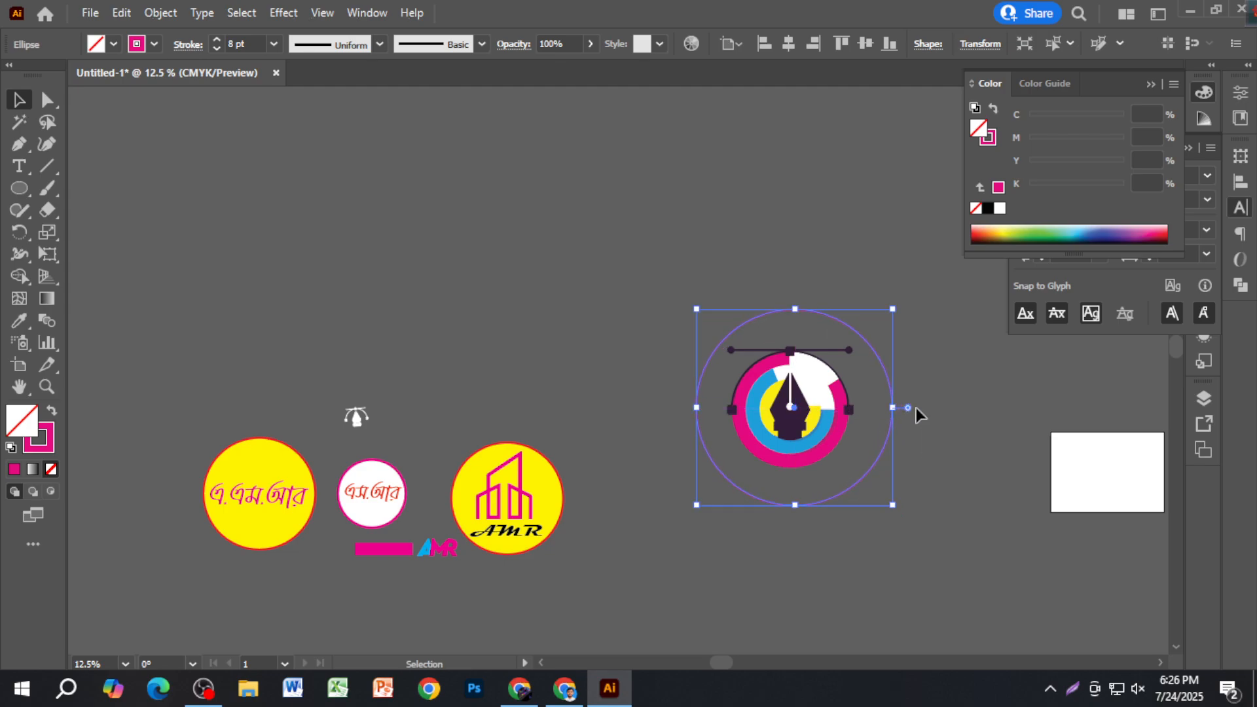
{"action": "left_click", "coordinate": [927, 398]}
Switch to Chrome, compare the World Graphics Day original in the Freepik results with the emblem, and return to Illustrator.
{"action": "scroll", "coordinate": [921, 404], "scroll_direction": "up", "scroll_amount": 3}
{"action": "scroll", "coordinate": [919, 402], "scroll_direction": "down", "scroll_amount": 3}
{"action": "key", "text": "alt+Tab"}
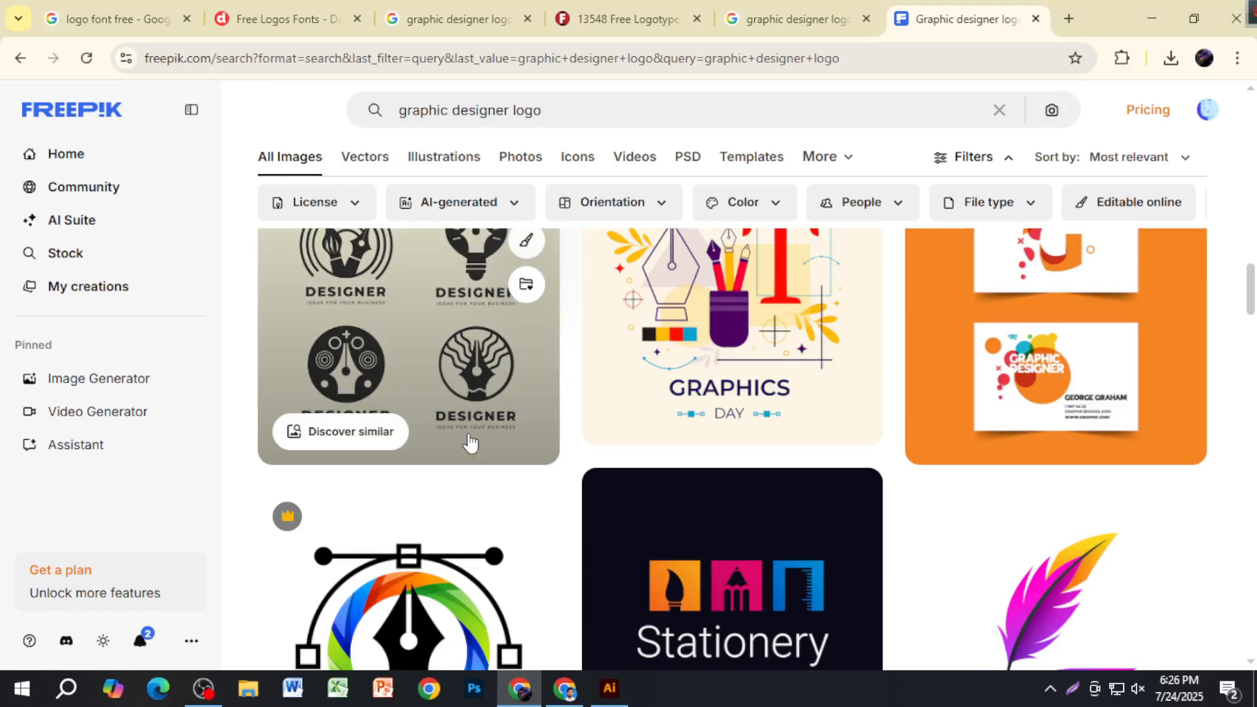
{"action": "scroll", "coordinate": [469, 414], "scroll_direction": "down", "scroll_amount": 6}
{"action": "scroll", "coordinate": [525, 514], "scroll_direction": "up", "scroll_amount": 2}
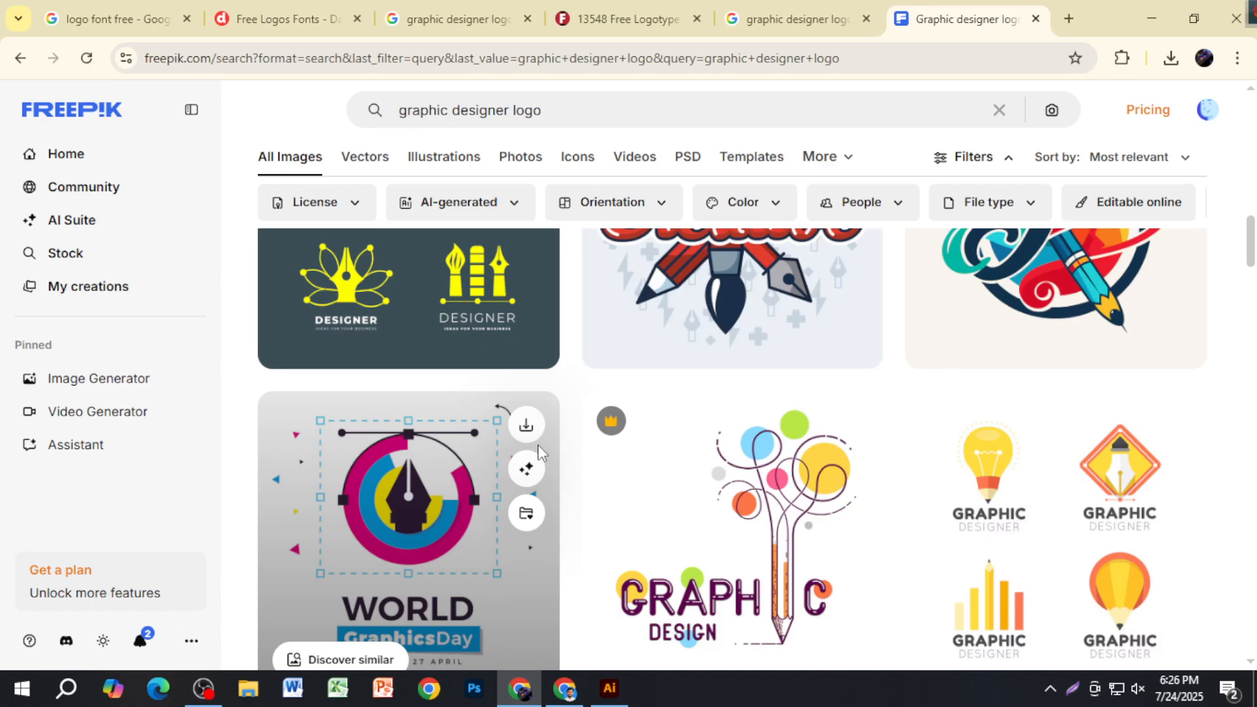
{"action": "key", "text": "alt+Tab"}
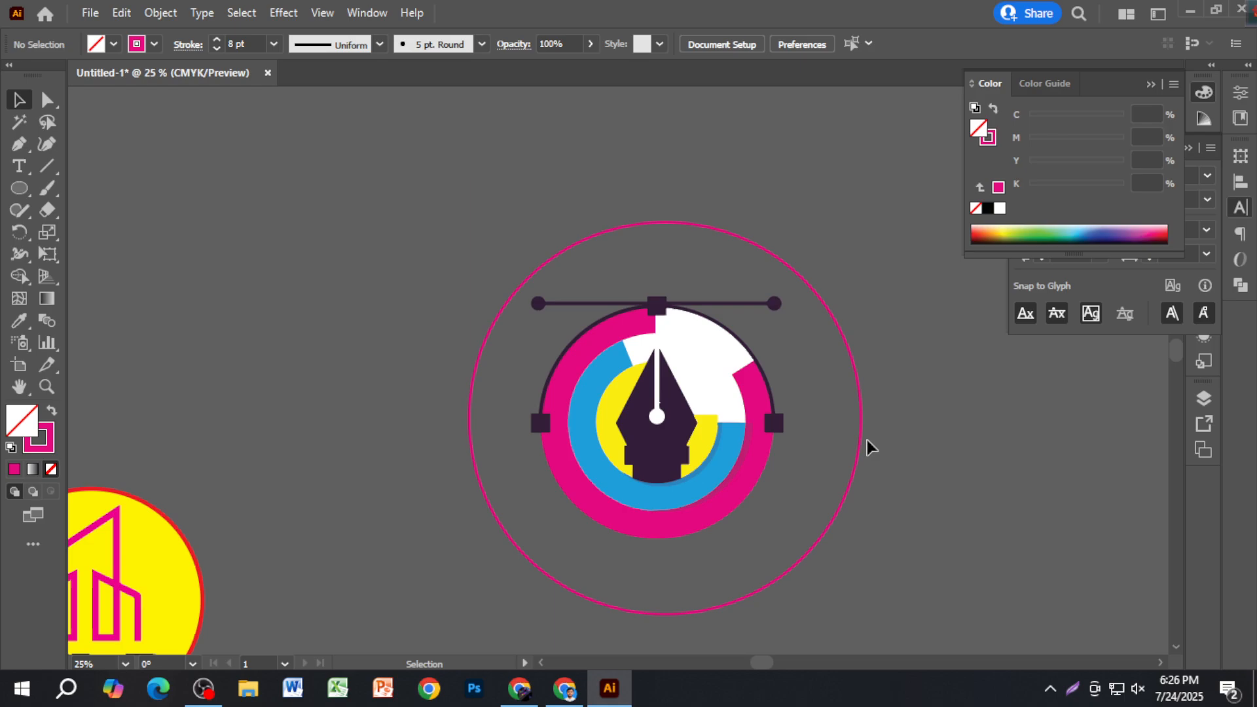
{"action": "key", "text": "alt+Tab"}
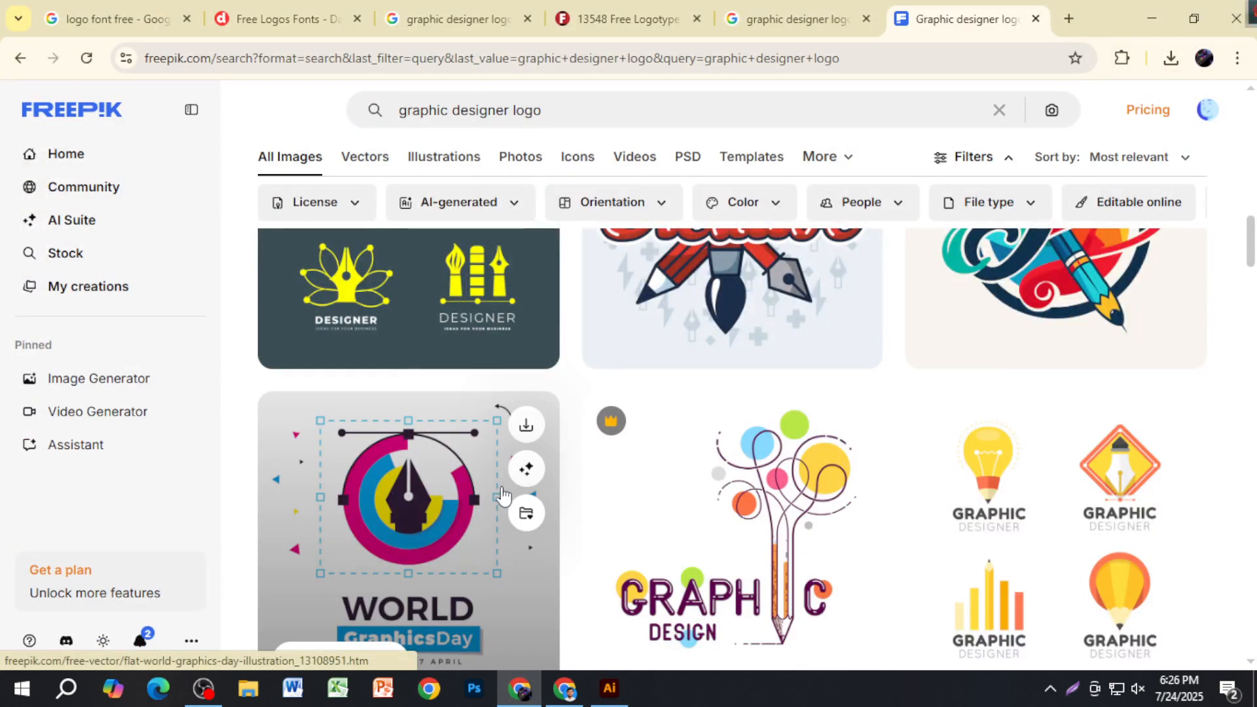
{"action": "key", "text": "alt+Tab"}
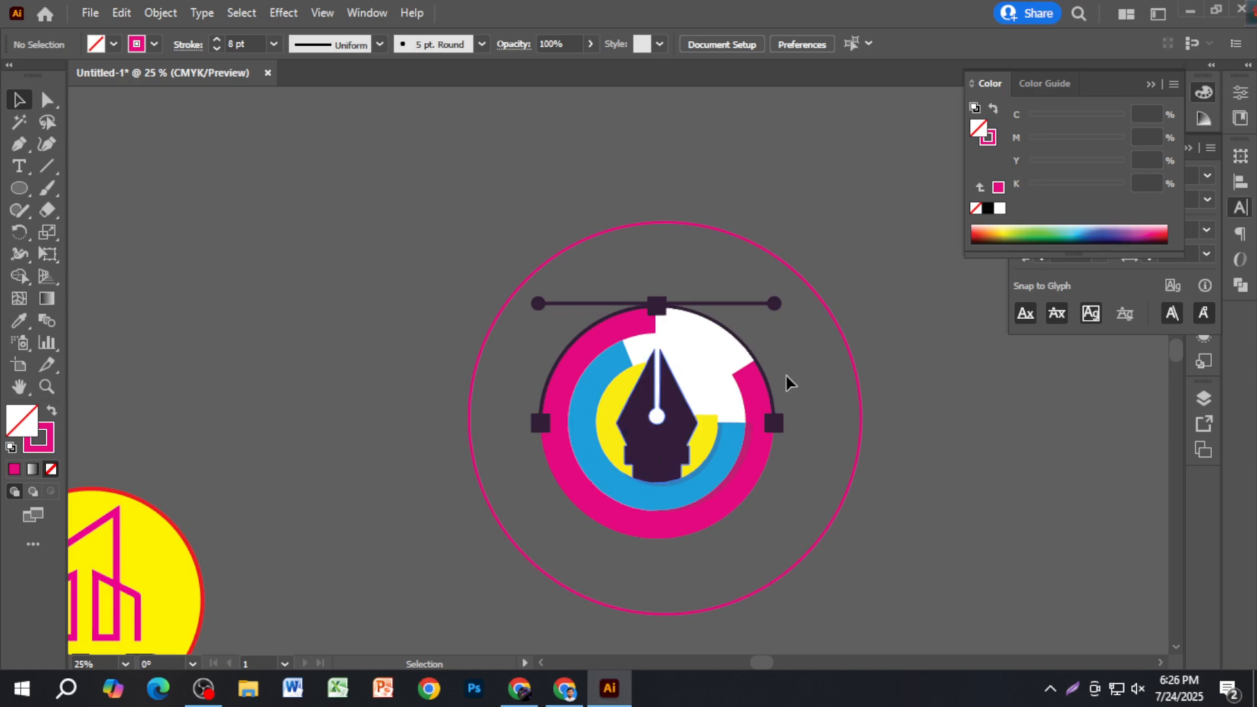
Fill the outer circle with yellow (C 4.39, M 0, Y 100, K 0) and send it behind the emblem.
{"action": "left_click", "coordinate": [828, 430]}
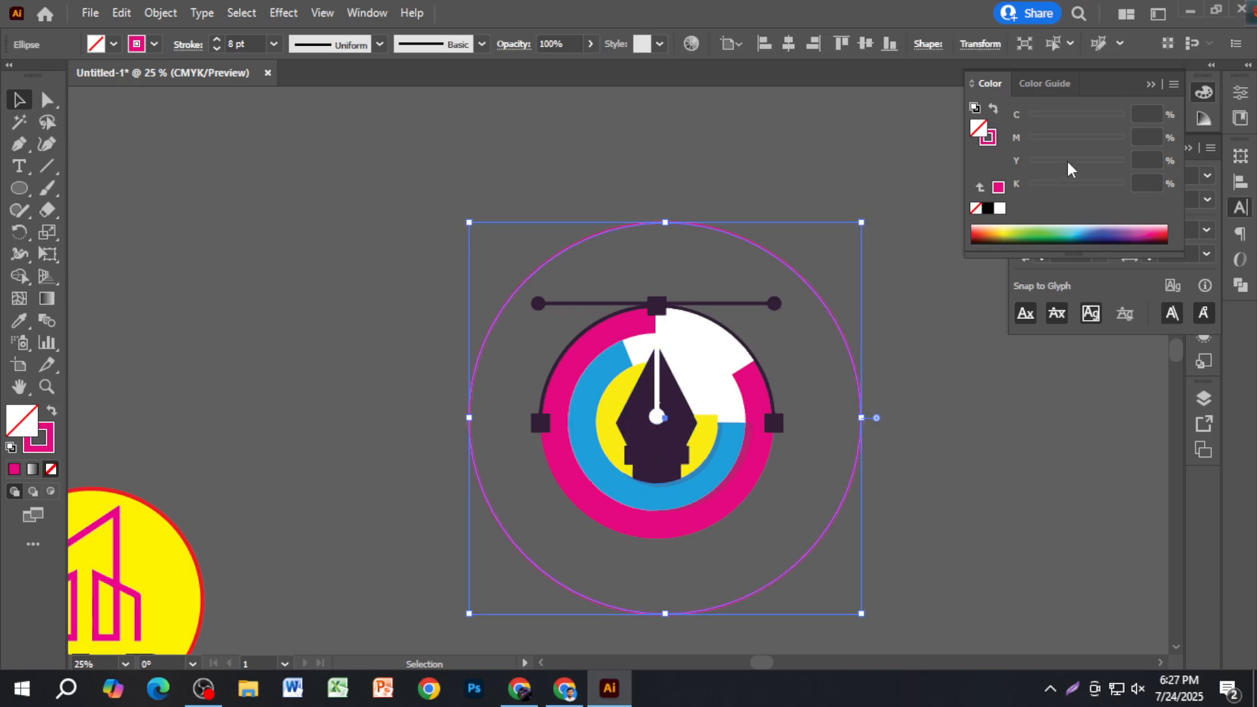
{"action": "left_click", "coordinate": [1124, 161]}
{"action": "left_click_drag", "start_coordinate": [1124, 140], "coordinate": [1024, 140]}
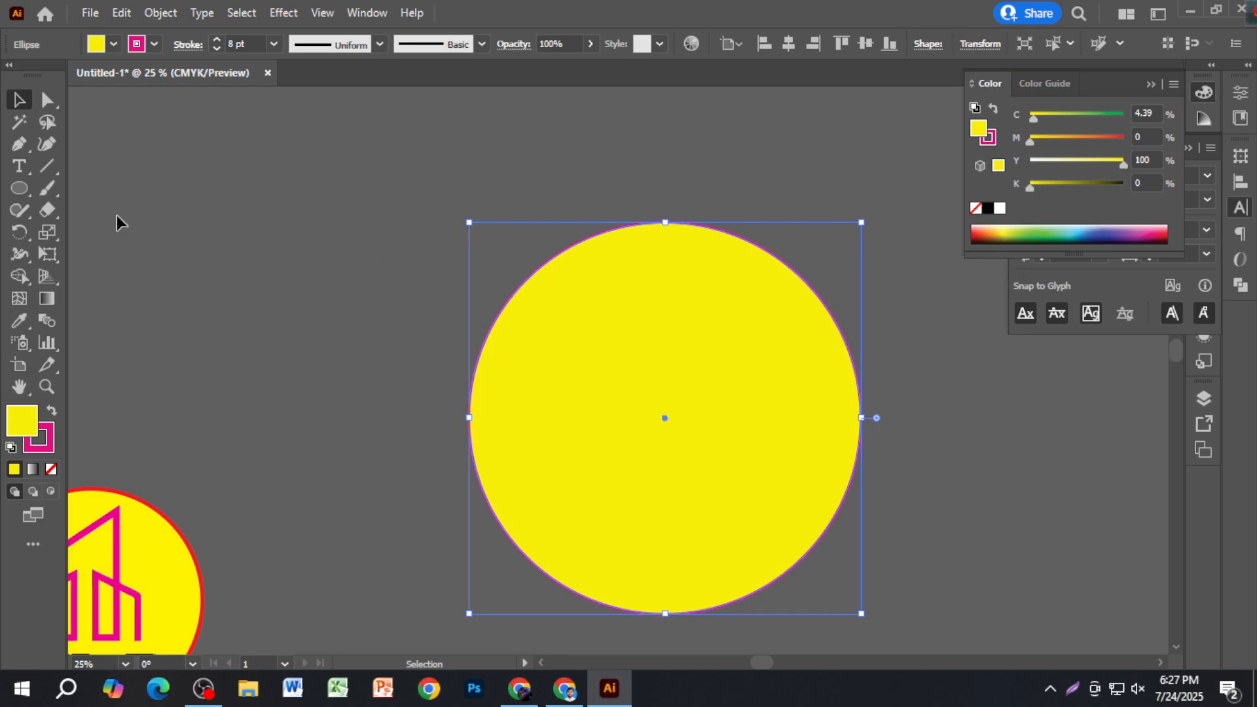
{"action": "key", "text": "ctrl+shift+bracketleft"}
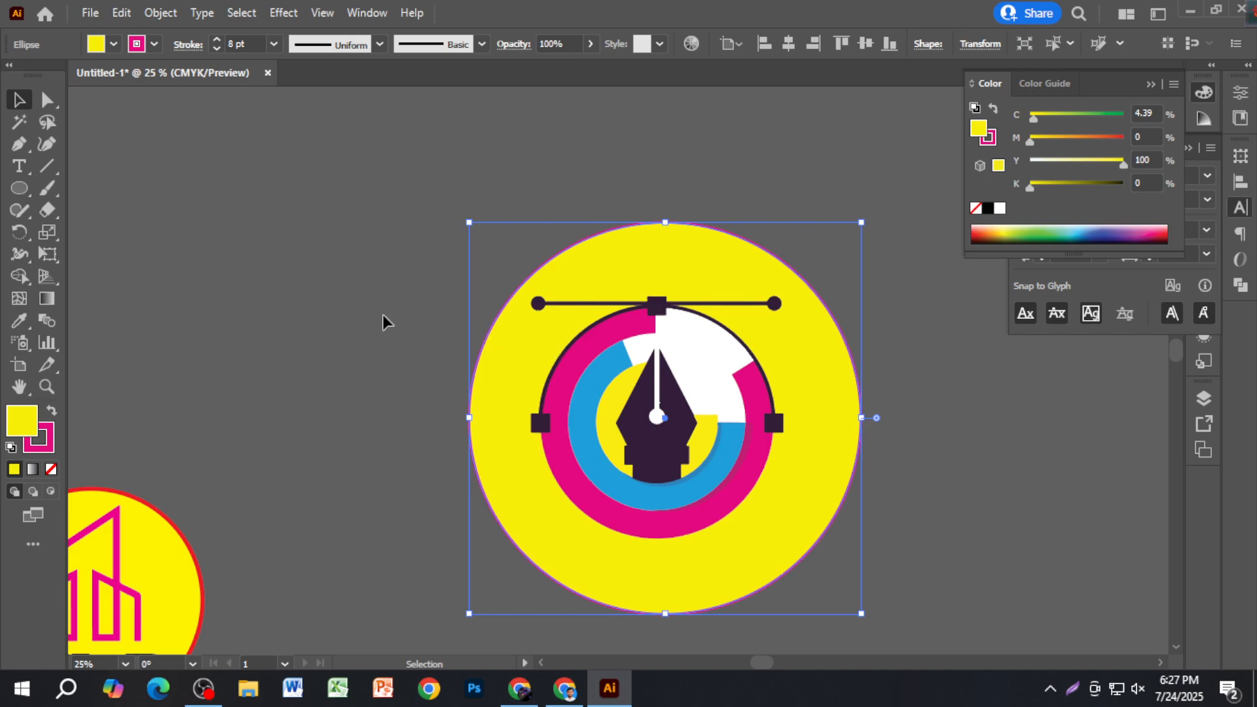
Move the outer circle slightly up and left to centre it on the emblem, and remove its yellow fill.
{"action": "left_click_drag", "start_coordinate": [807, 433], "coordinate": [823, 441]}
{"action": "left_click", "coordinate": [921, 454]}
{"action": "left_click", "coordinate": [831, 458]}
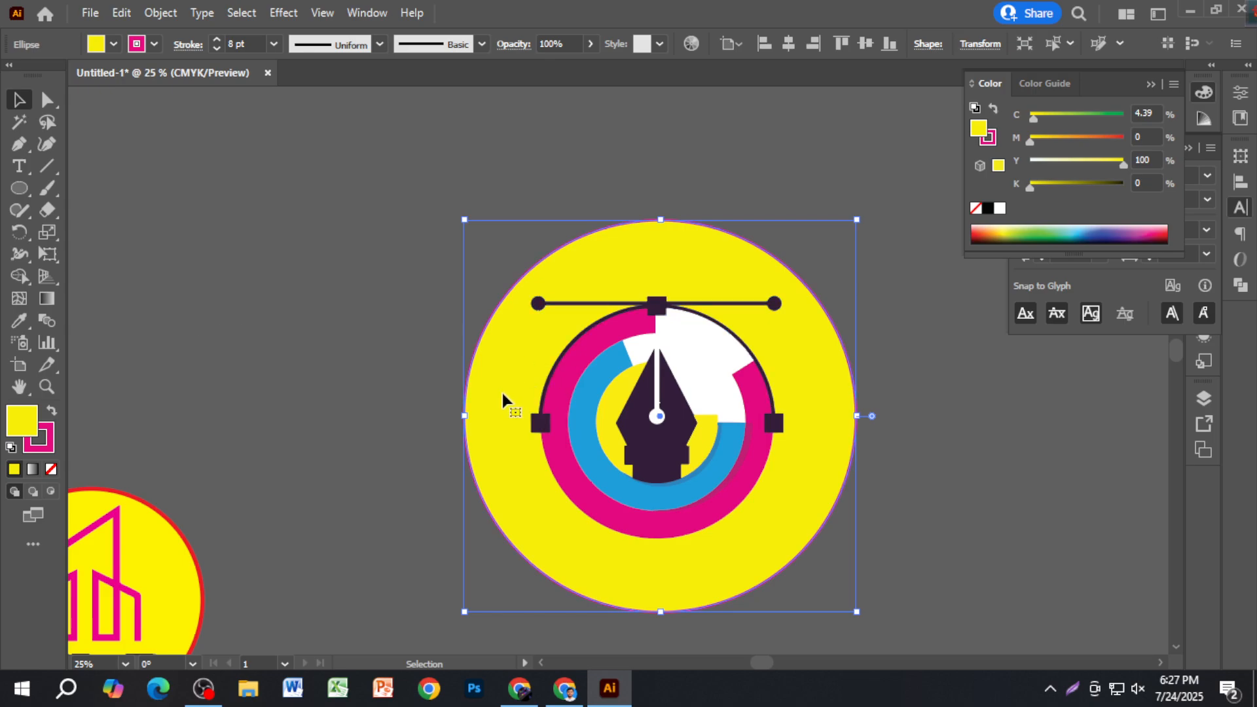
{"action": "left_click", "coordinate": [51, 470]}
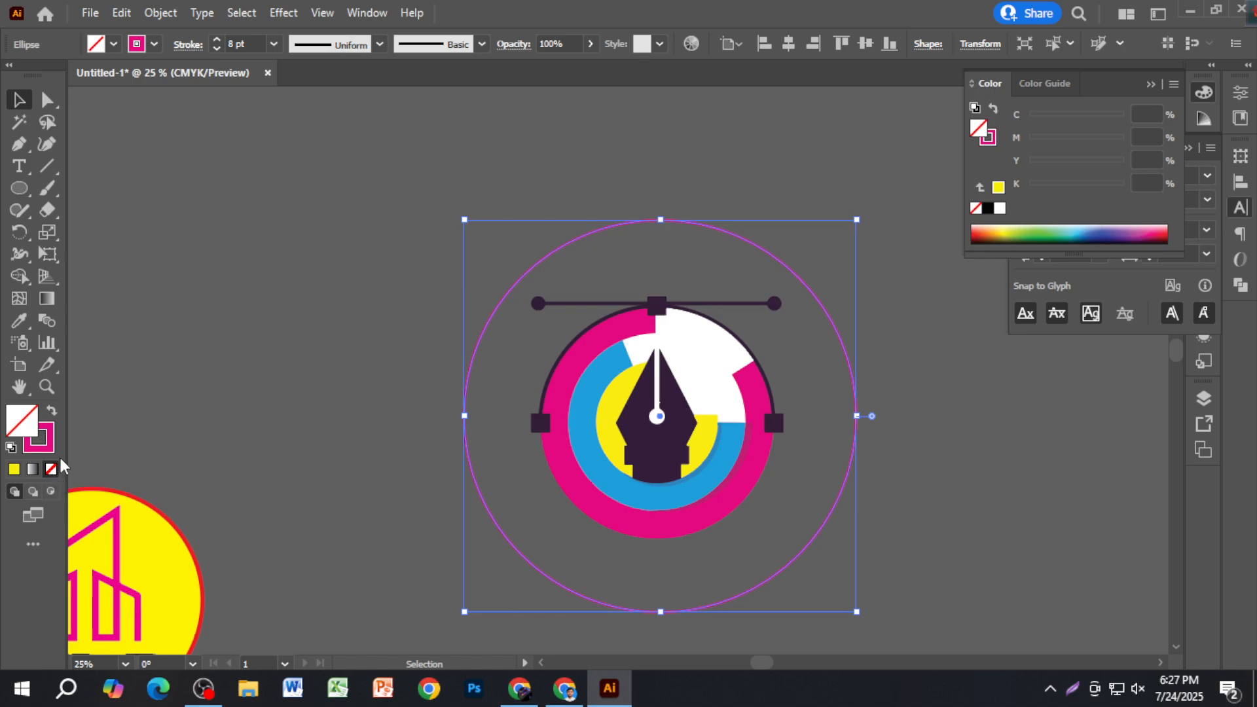
Undo the removal of the outer circle's yellow fill and shrink the circle slightly about its centre.
{"action": "key", "text": "ctrl+z"}
{"action": "left_click", "coordinate": [397, 368]}
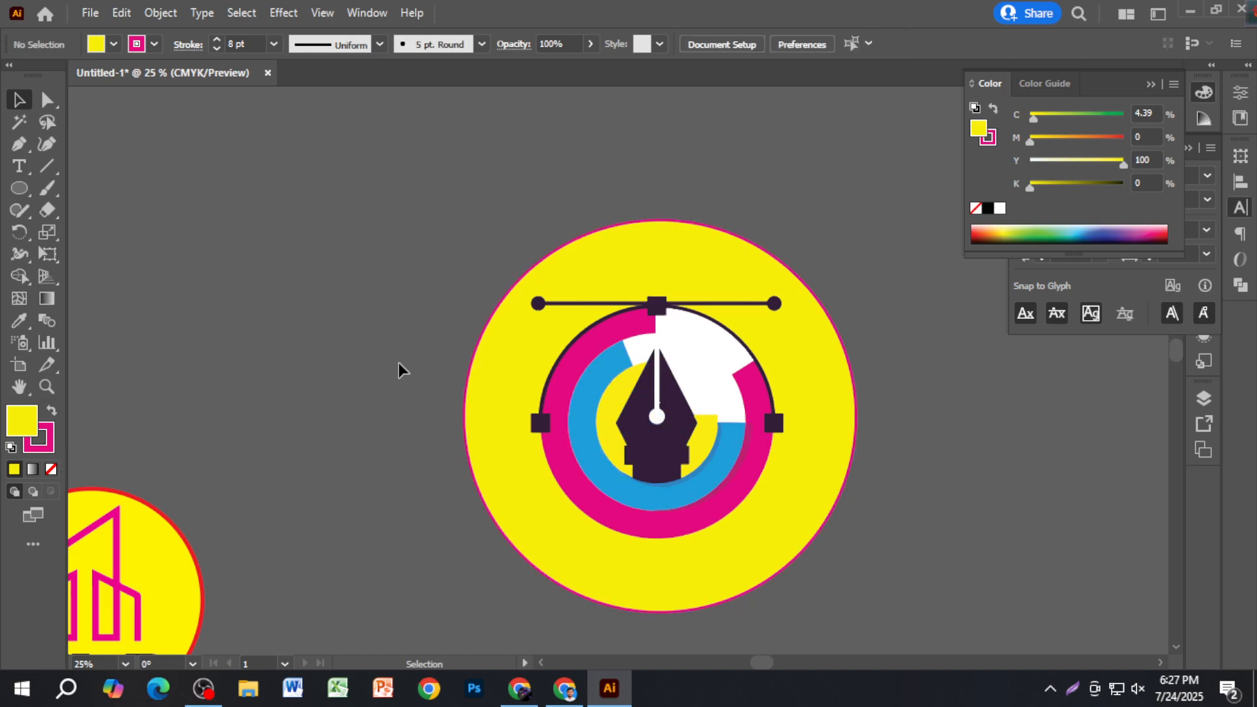
{"action": "key", "text": "ctrl+alt"}
{"action": "scroll", "coordinate": [866, 493], "scroll_direction": "up", "scroll_amount": 1}
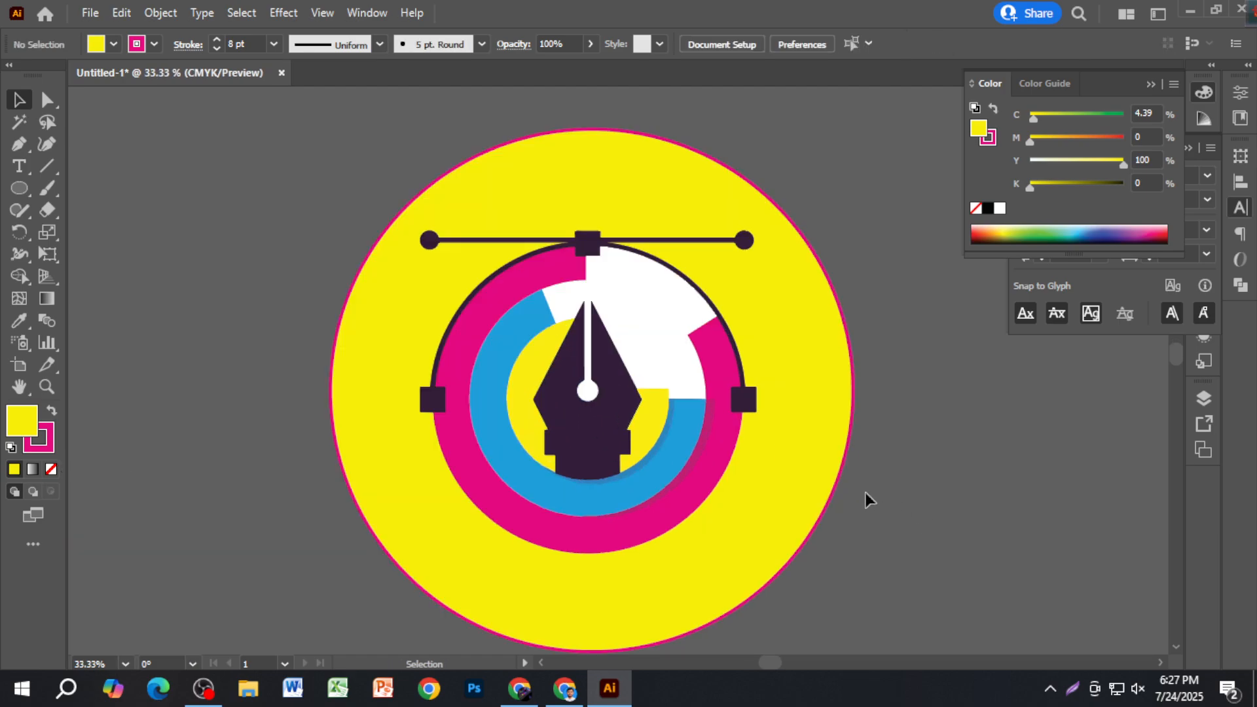
{"action": "left_click", "coordinate": [845, 454]}
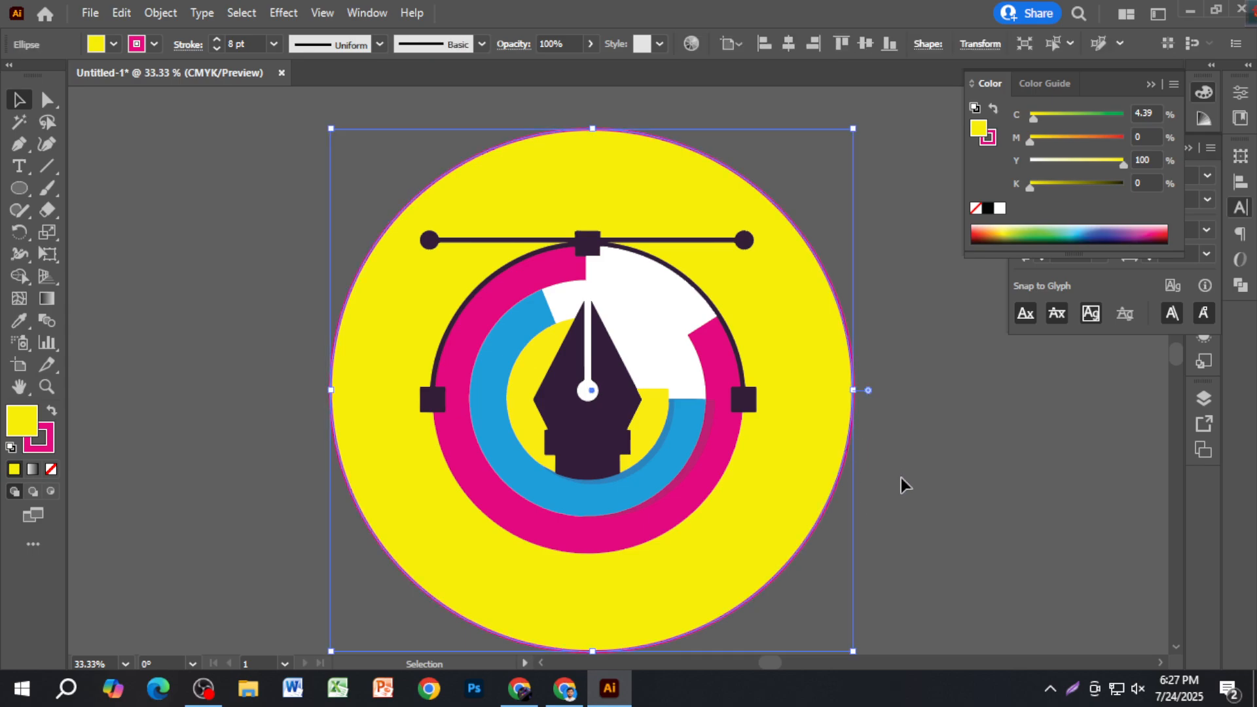
{"action": "left_click_drag", "start_coordinate": [854, 391], "coordinate": [839, 389]}
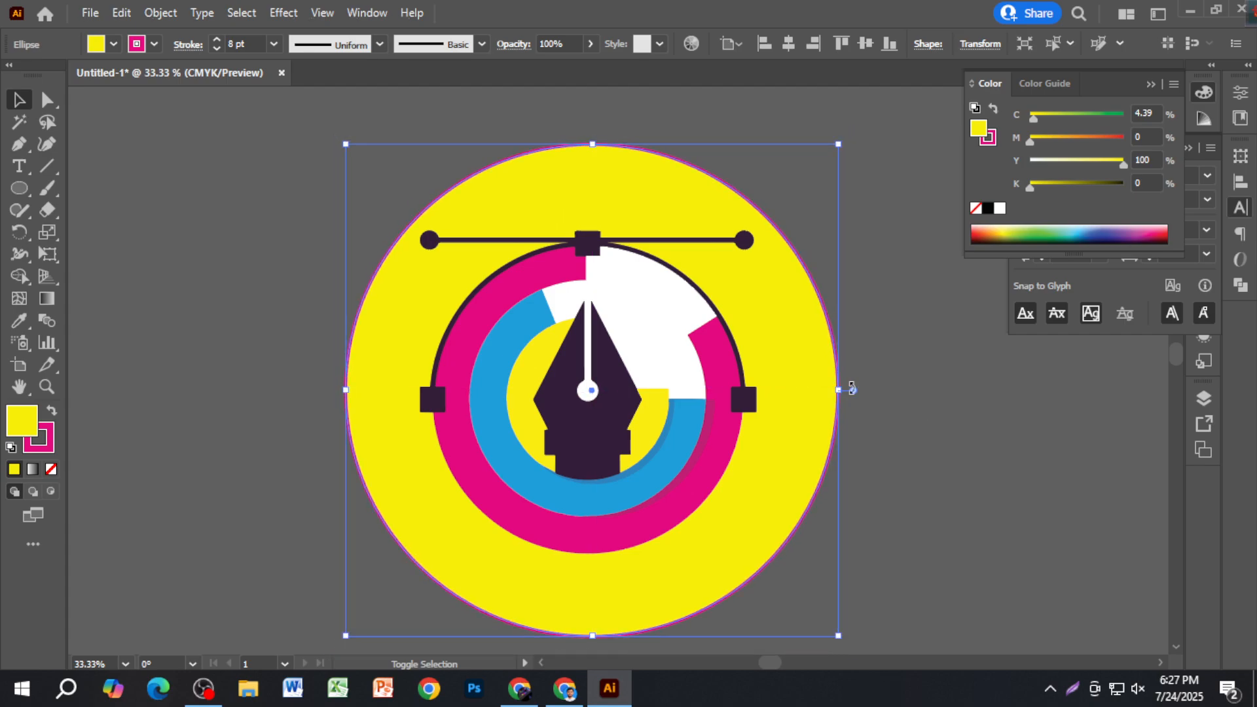
Remove the magenta outline from the yellow outer circle.
{"action": "left_click", "coordinate": [977, 429]}
{"action": "left_click", "coordinate": [530, 436]}
{"action": "left_click", "coordinate": [51, 469]}
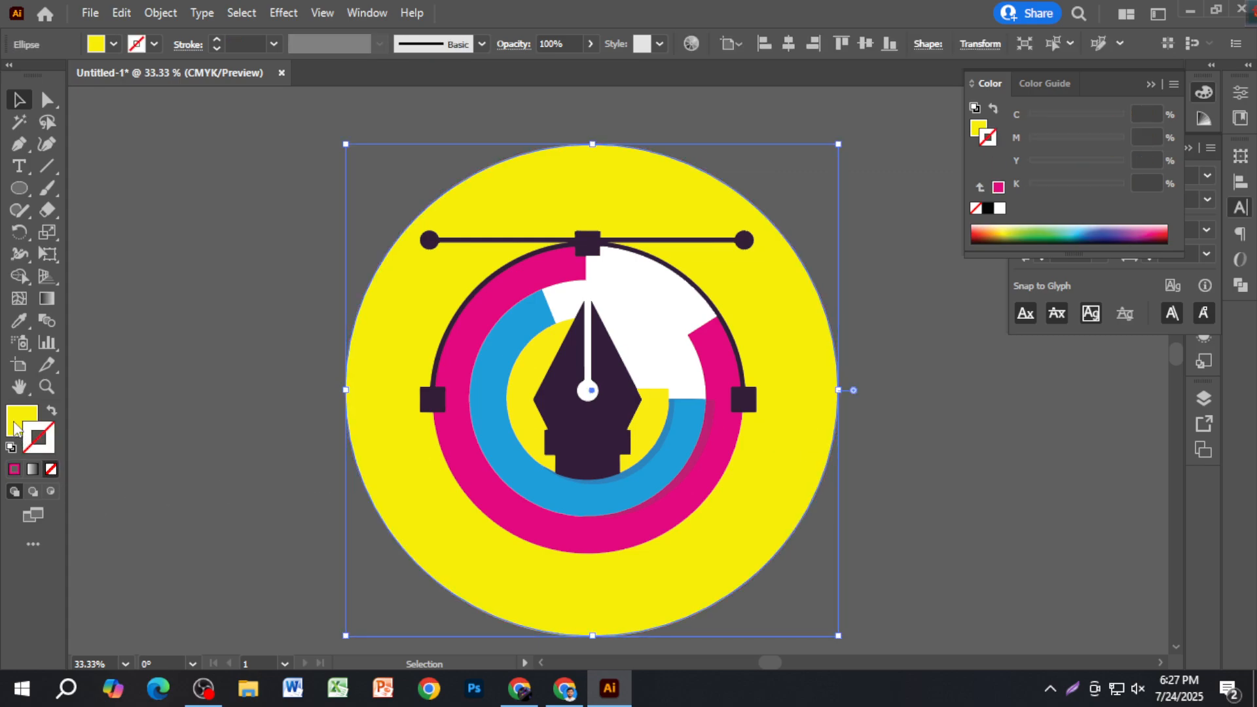
{"action": "left_click", "coordinate": [167, 377]}
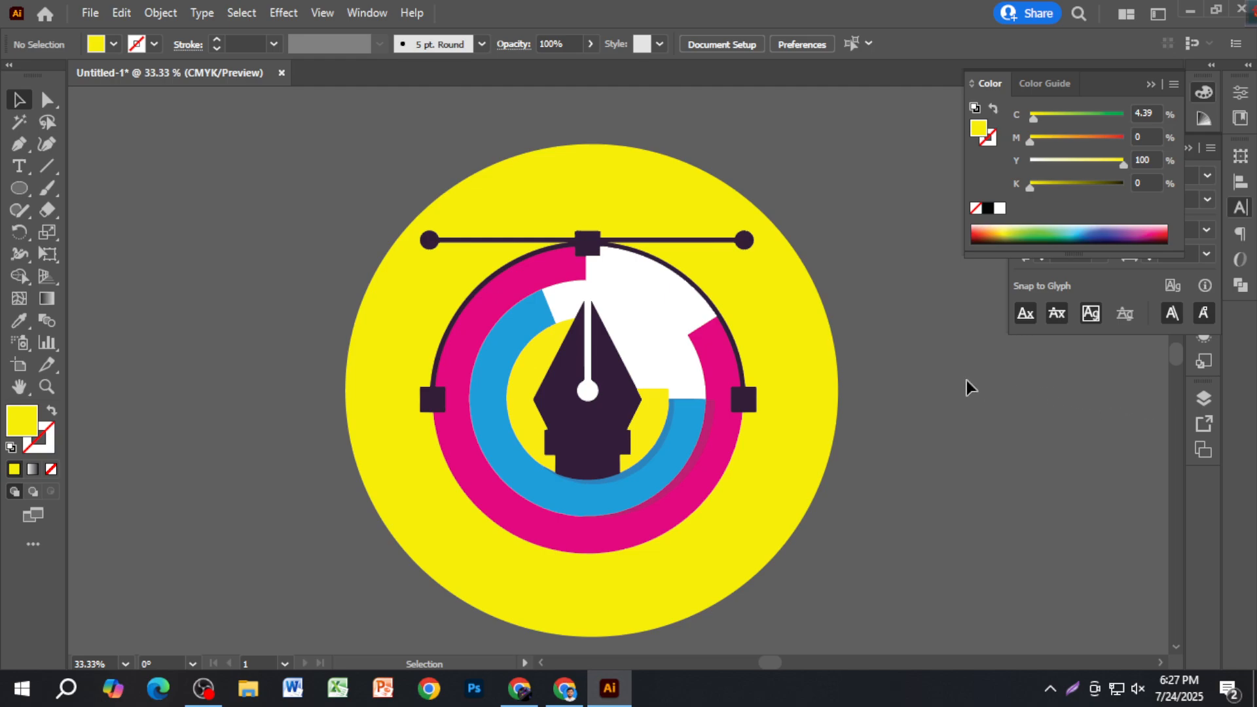
Recolour the emblem's dark arc, handle line and anchor squares magenta by adjusting the CMYK values.
{"action": "left_click", "coordinate": [640, 337]}
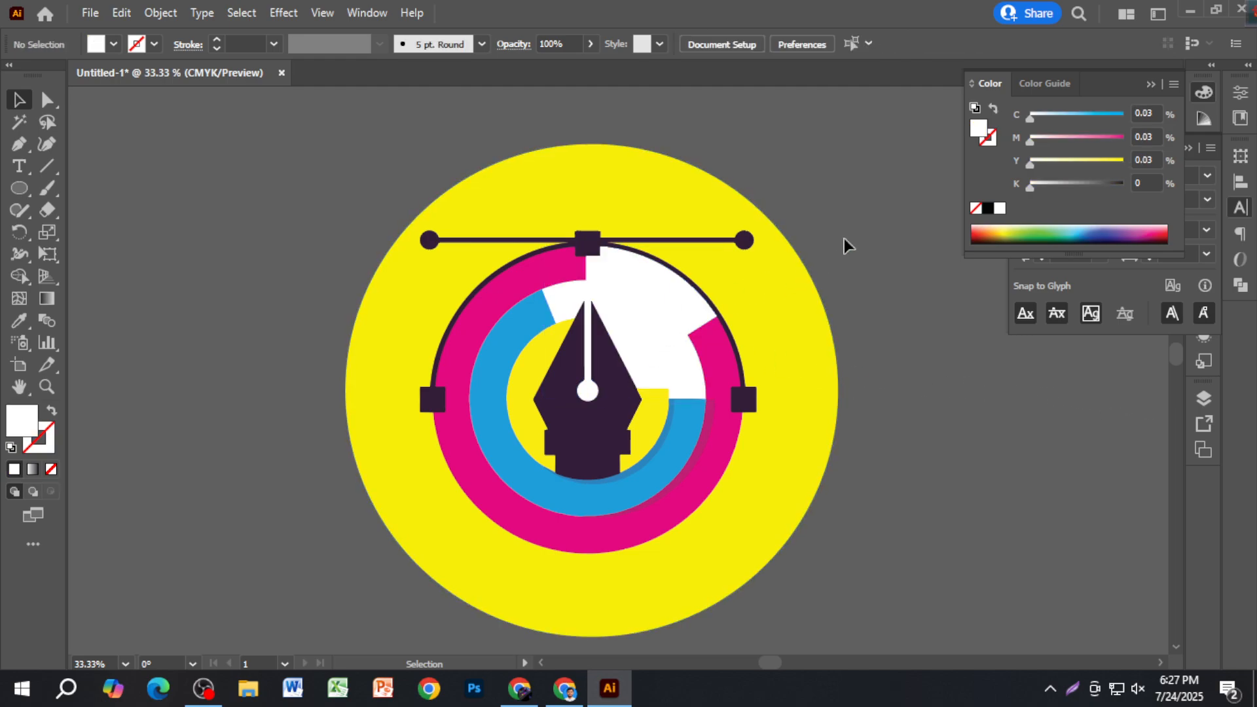
{"action": "left_click", "coordinate": [856, 238]}
{"action": "scroll", "coordinate": [660, 242], "scroll_direction": "up", "scroll_amount": 2}
{"action": "left_click", "coordinate": [541, 247]}
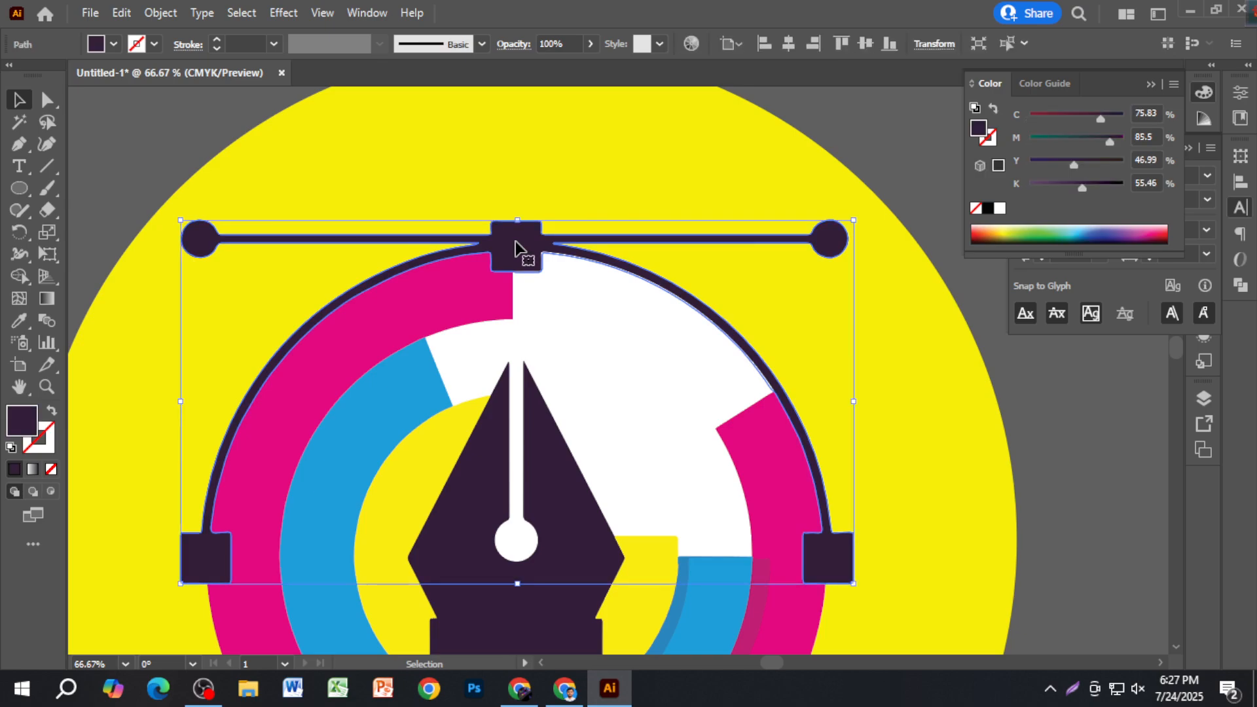
{"action": "scroll", "coordinate": [519, 247], "scroll_direction": "down", "scroll_amount": 2}
{"action": "left_click", "coordinate": [1058, 136]}
{"action": "left_click", "coordinate": [1031, 114]}
{"action": "left_click", "coordinate": [1031, 136]}
{"action": "left_click_drag", "start_coordinate": [1047, 167], "coordinate": [1028, 186]}
{"action": "left_click", "coordinate": [1114, 142]}
{"action": "left_click_drag", "start_coordinate": [1115, 143], "coordinate": [1127, 139]}
{"action": "left_click", "coordinate": [850, 171]}
Recolour the emblem's outer magenta ring near-white with C 4.39, M 0, Y 0, K 0.
{"action": "left_click", "coordinate": [662, 411]}
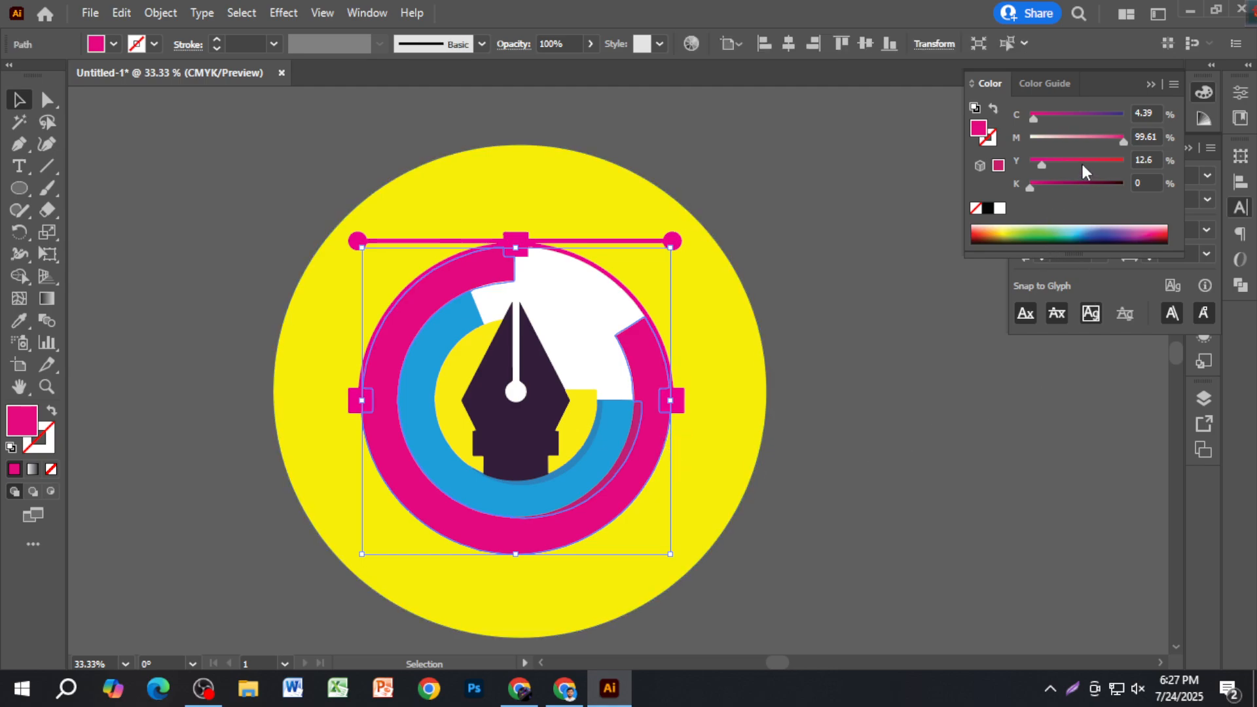
{"action": "left_click_drag", "start_coordinate": [1124, 141], "coordinate": [1027, 164]}
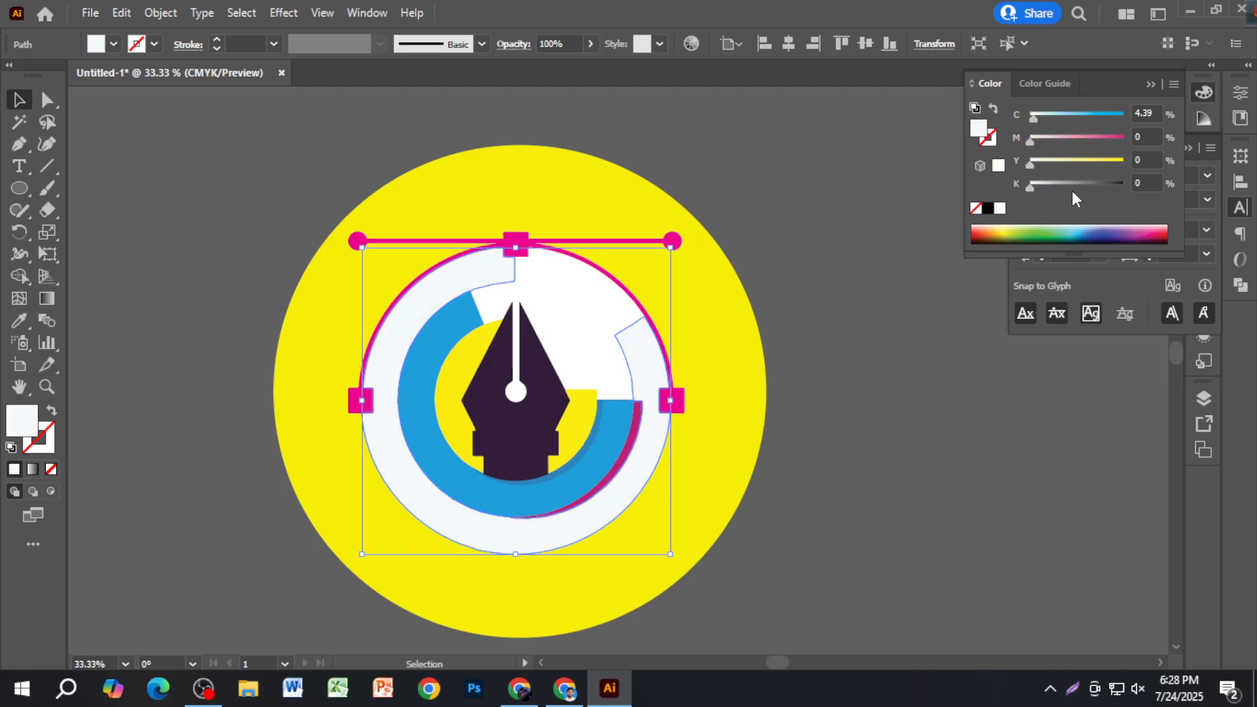
{"action": "left_click", "coordinate": [792, 341]}
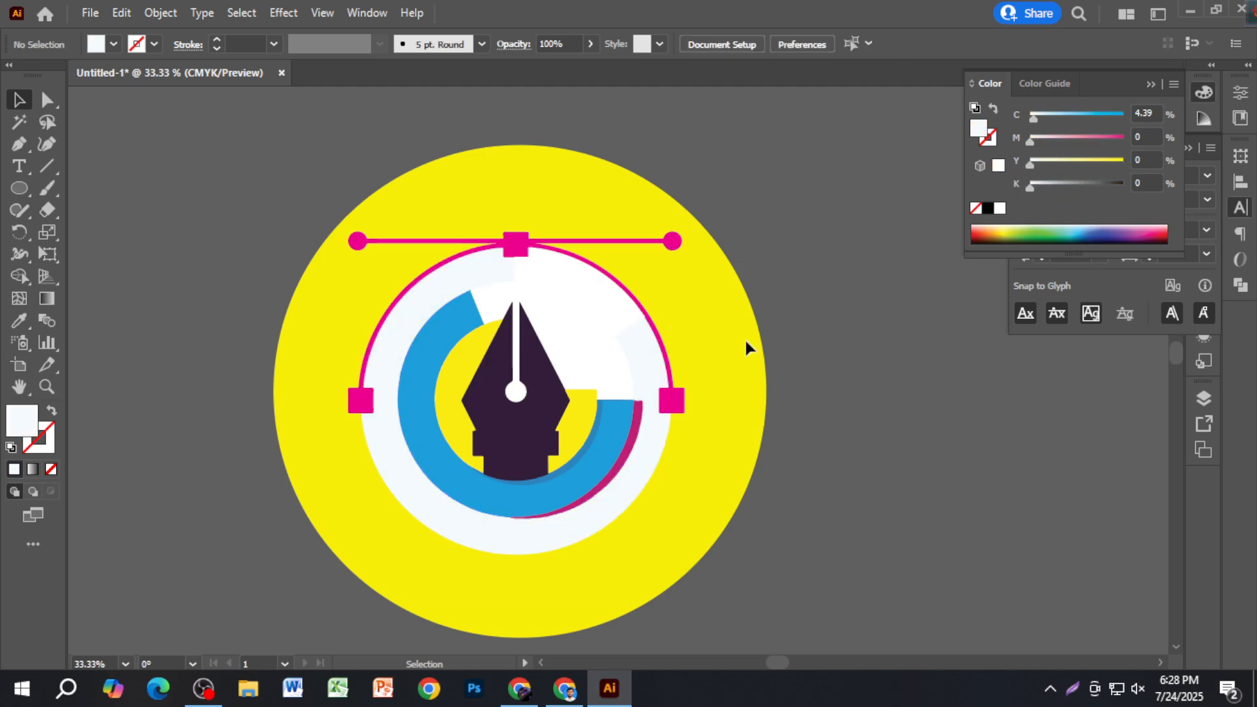
Fill the white wedge behind the pen nib with red (C 0.03, M 100, Y 100, K 0).
{"action": "left_click", "coordinate": [575, 323]}
{"action": "left_click_drag", "start_coordinate": [1089, 165], "coordinate": [1129, 162]}
{"action": "mouse_move", "coordinate": [1031, 140]}
{"action": "left_mouse_down"}
{"action": "mouse_move", "coordinate": [1126, 139]}
{"action": "mouse_move", "coordinate": [1027, 140]}
{"action": "left_mouse_up"}
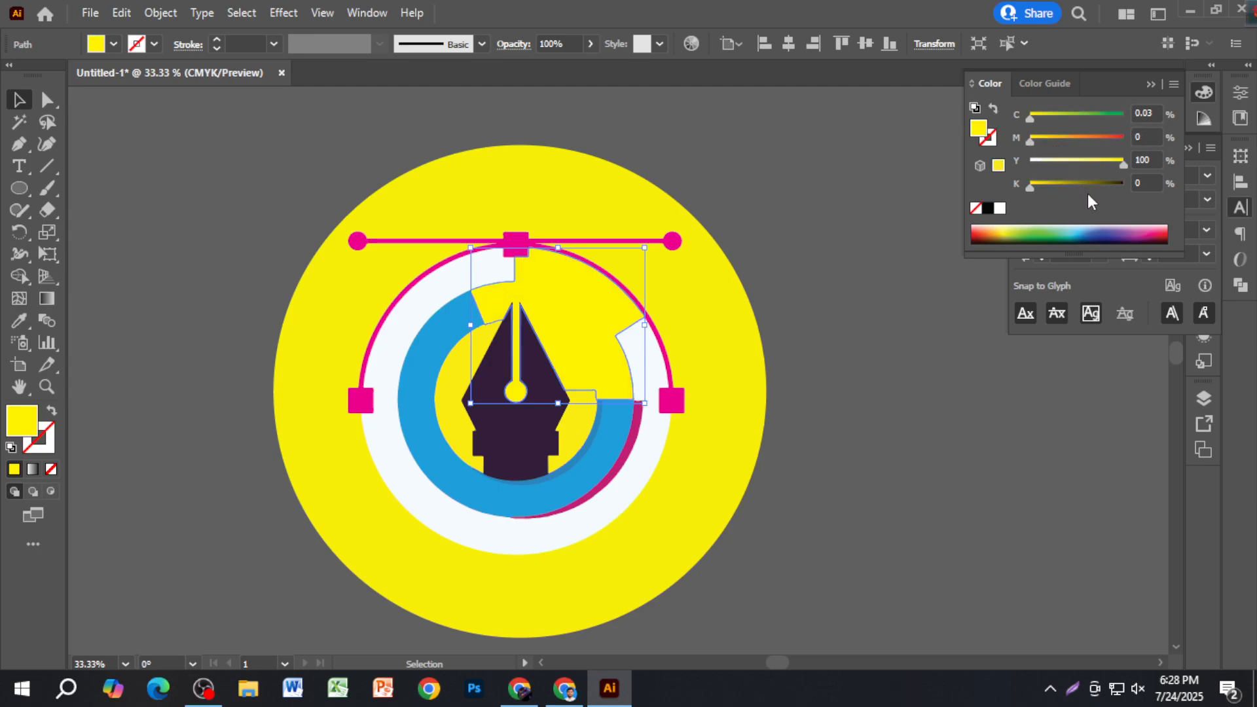
{"action": "left_click_drag", "start_coordinate": [1094, 141], "coordinate": [1126, 140]}
{"action": "left_click", "coordinate": [933, 452]}
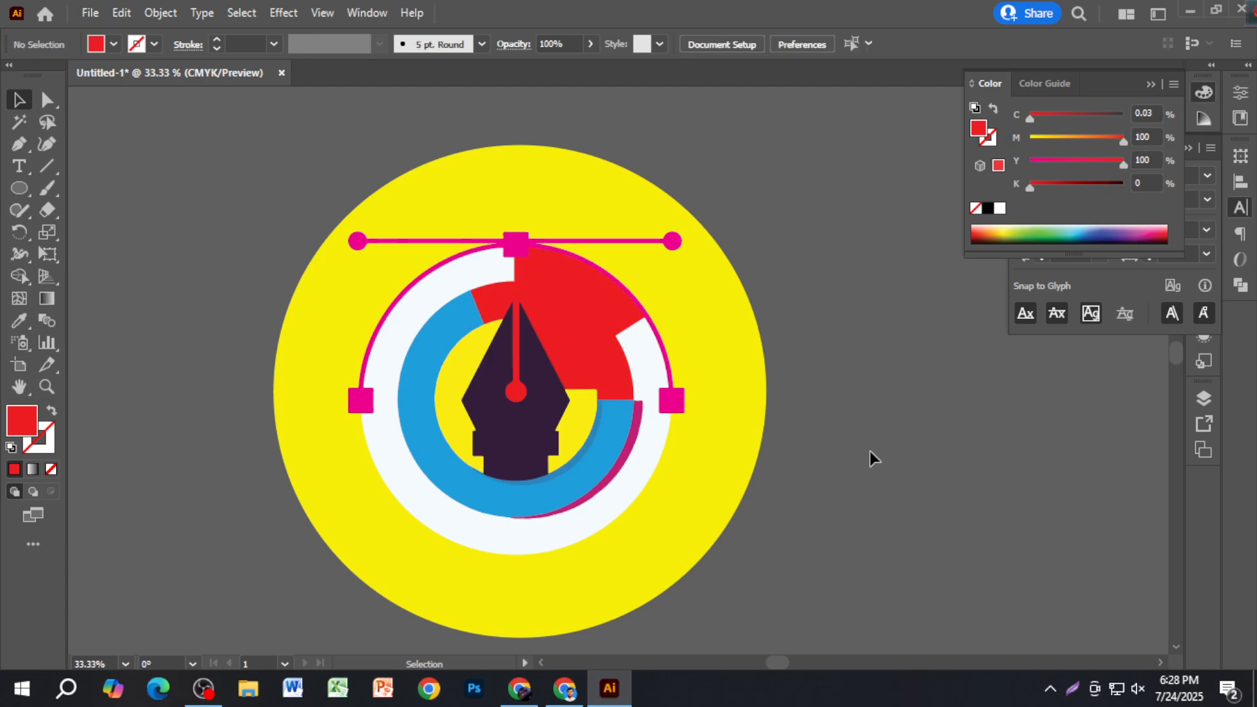
Recolour the blue ring around the pen nib magenta with C 0, M 100, Y 0.04, K 0.
{"action": "left_click", "coordinate": [578, 474]}
{"action": "scroll", "coordinate": [583, 478], "scroll_direction": "up", "scroll_amount": 1}
{"action": "left_click", "coordinate": [583, 478]}
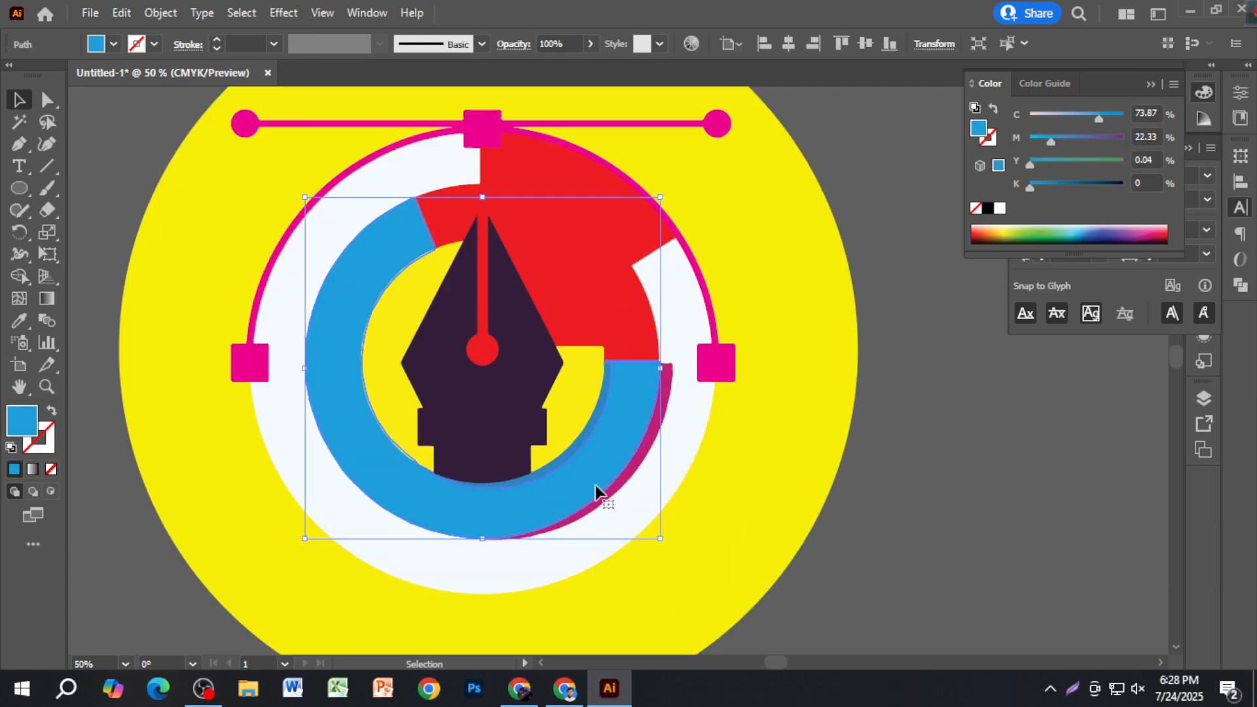
{"action": "left_click_drag", "start_coordinate": [1102, 140], "coordinate": [992, 113]}
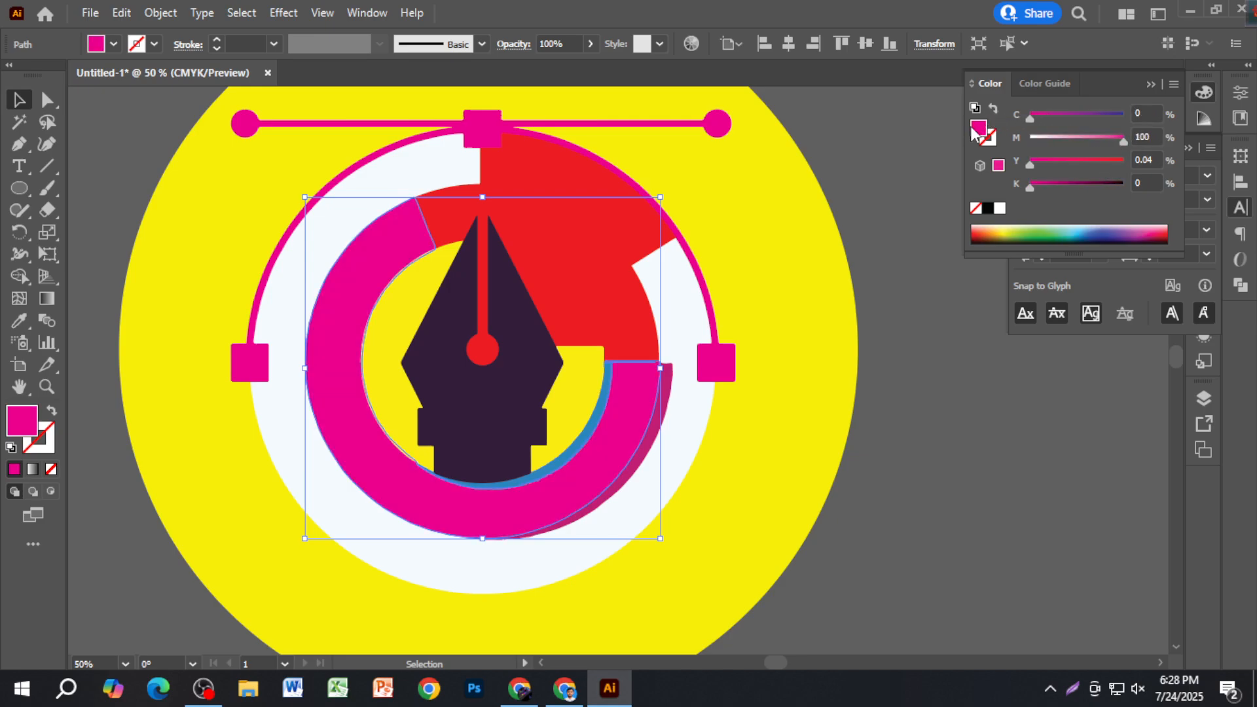
{"action": "left_click", "coordinate": [917, 234]}
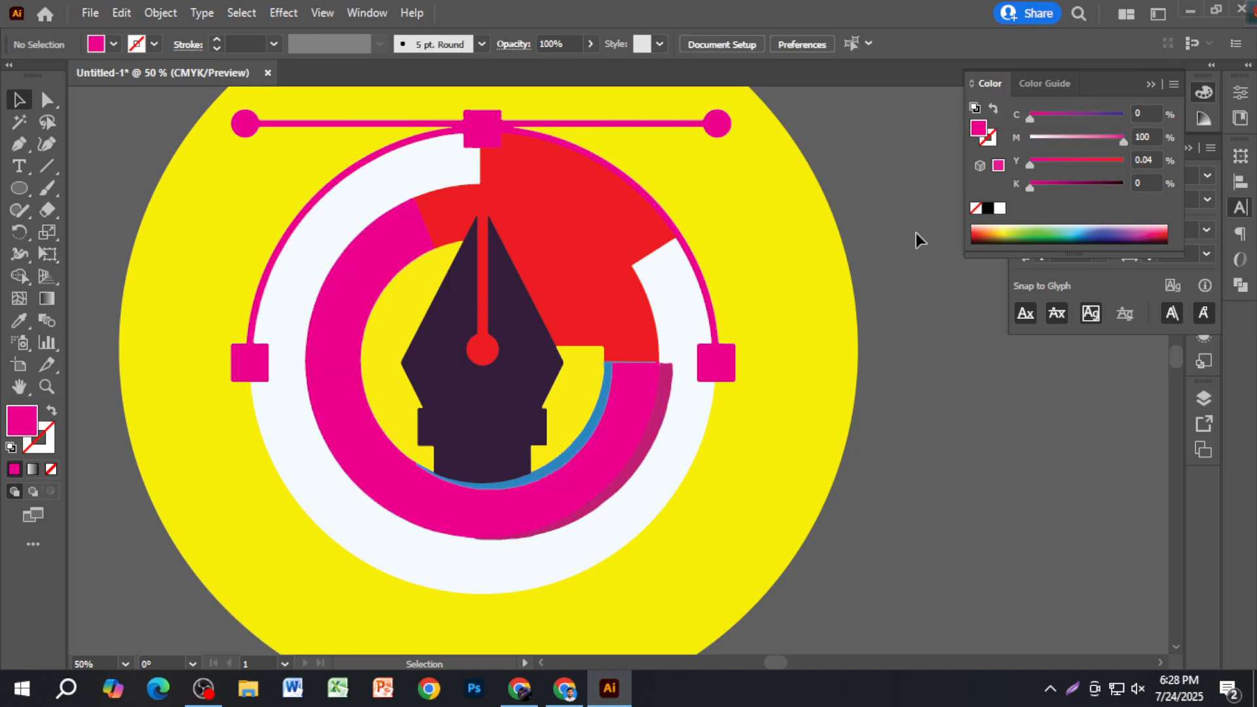
Recolour the dark pink shadow strip outside the magenta ring yellow with C 0, M 0, Y 100, K 0.8.
{"action": "scroll", "coordinate": [635, 478], "scroll_direction": "up", "scroll_amount": 3}
{"action": "scroll", "coordinate": [639, 477], "scroll_direction": "down", "scroll_amount": 2}
{"action": "left_click", "coordinate": [640, 477]}
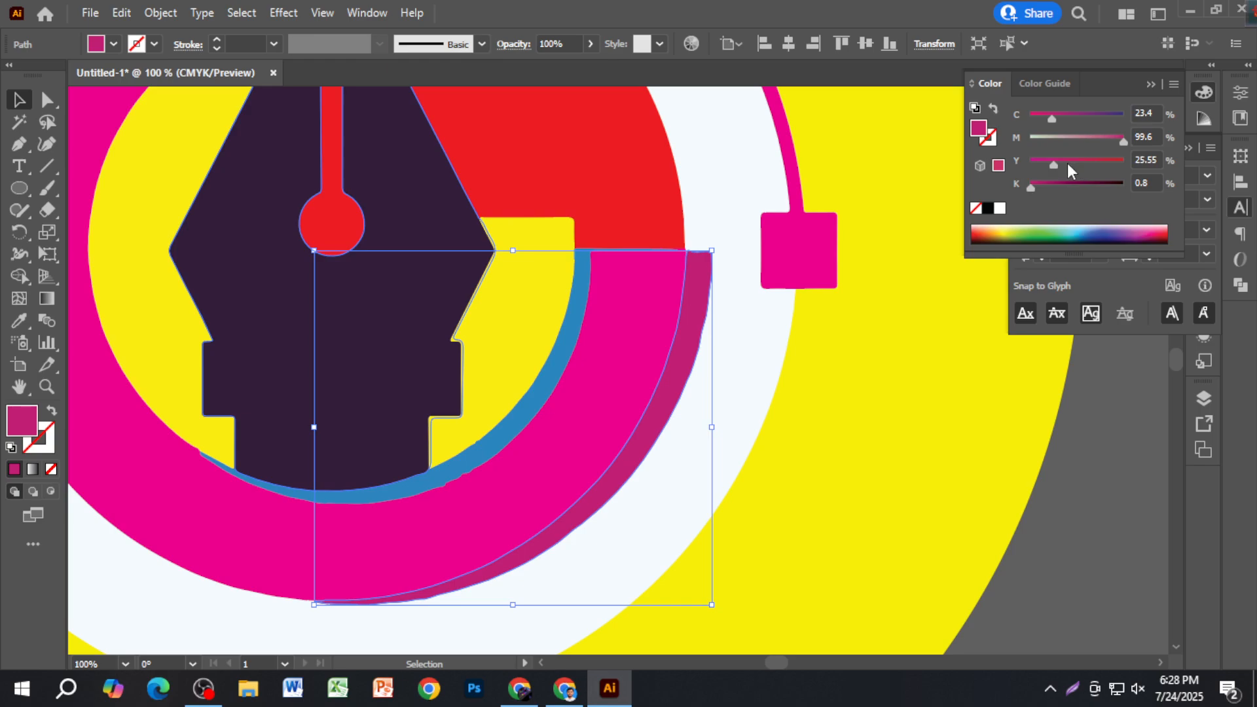
{"action": "left_click", "coordinate": [1122, 160]}
{"action": "left_click_drag", "start_coordinate": [1045, 138], "coordinate": [1025, 118]}
{"action": "left_click", "coordinate": [1054, 499]}
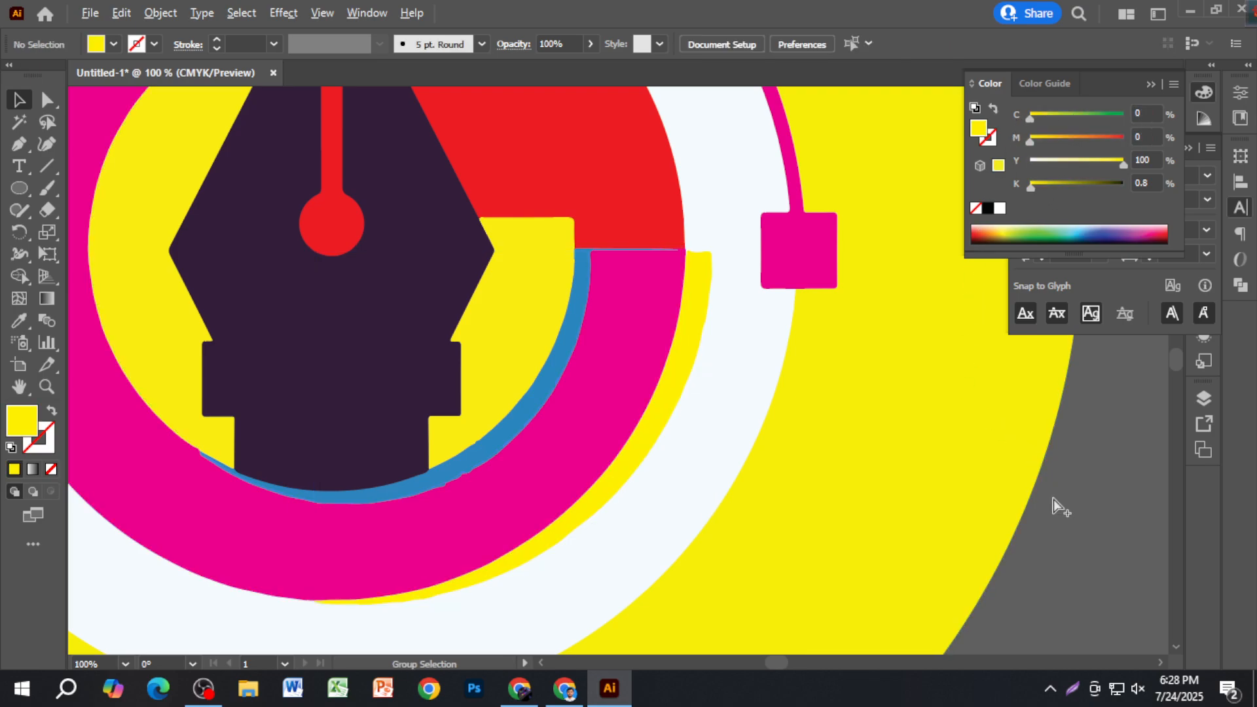
Examine the blue shadow strip along the magenta ring's inner edge to find the separate paths it consists of.
{"action": "scroll", "coordinate": [1054, 499], "scroll_direction": "down", "scroll_amount": 1}
{"action": "left_click", "coordinate": [702, 433]}
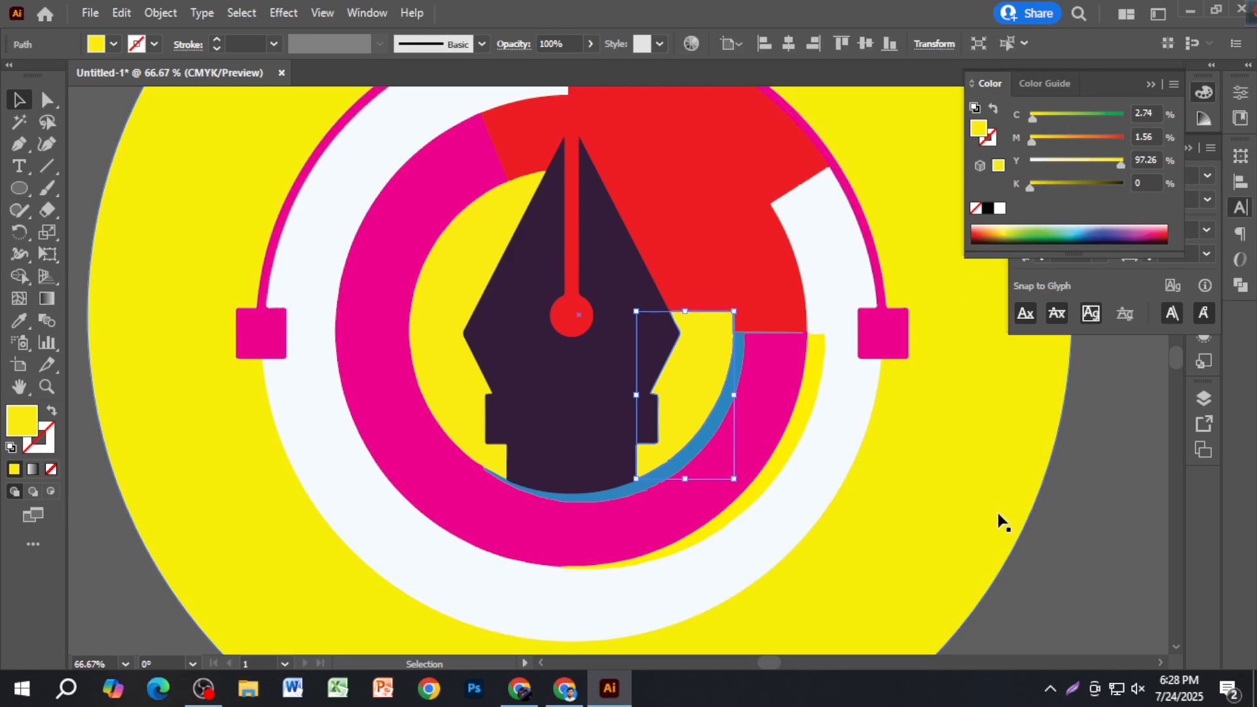
{"action": "left_click", "coordinate": [1074, 556]}
{"action": "scroll", "coordinate": [671, 472], "scroll_direction": "up", "scroll_amount": 1}
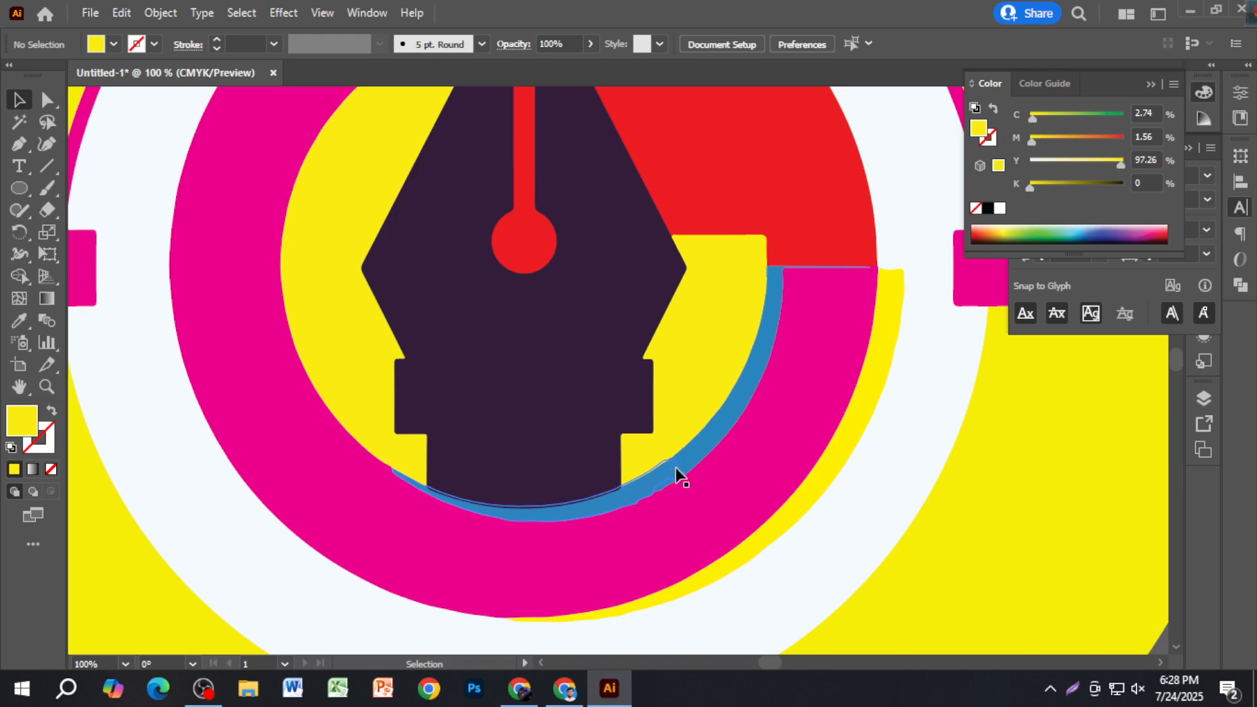
{"action": "left_click", "coordinate": [677, 476]}
{"action": "scroll", "coordinate": [731, 441], "scroll_direction": "up", "scroll_amount": 3}
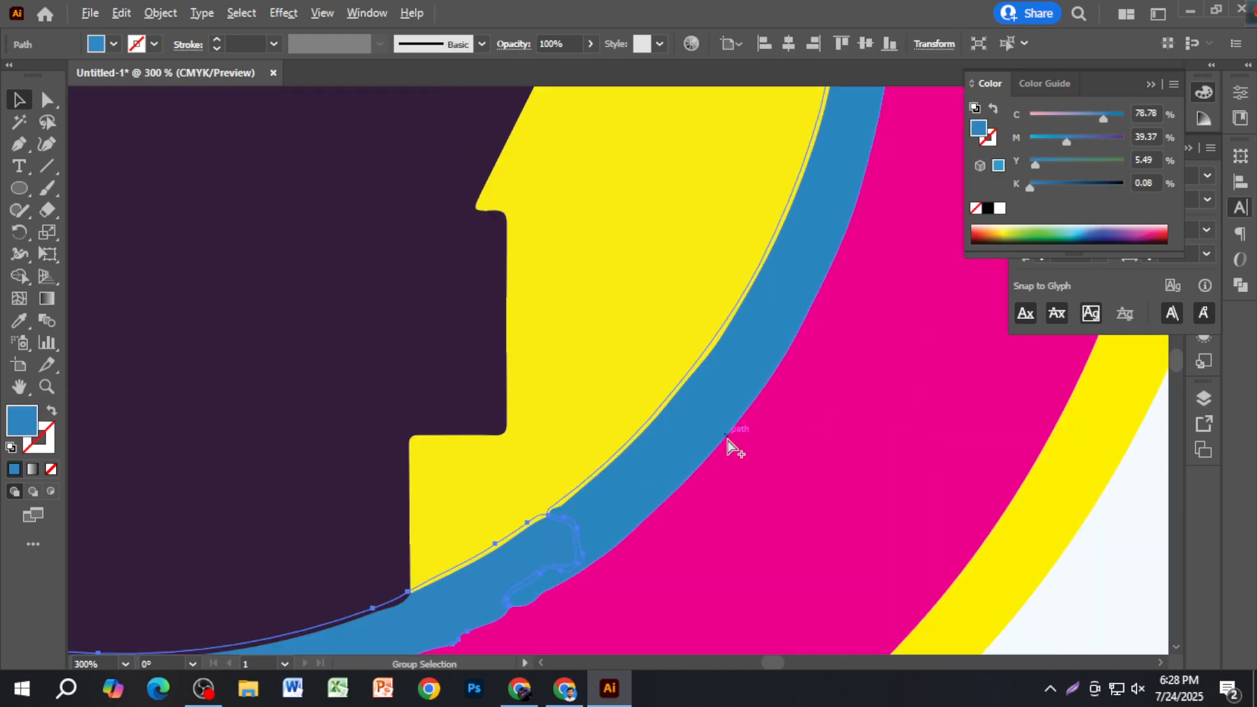
{"action": "left_click", "coordinate": [652, 464]}
{"action": "scroll", "coordinate": [652, 464], "scroll_direction": "down", "scroll_amount": 1}
{"action": "scroll", "coordinate": [691, 443], "scroll_direction": "down", "scroll_amount": 1}
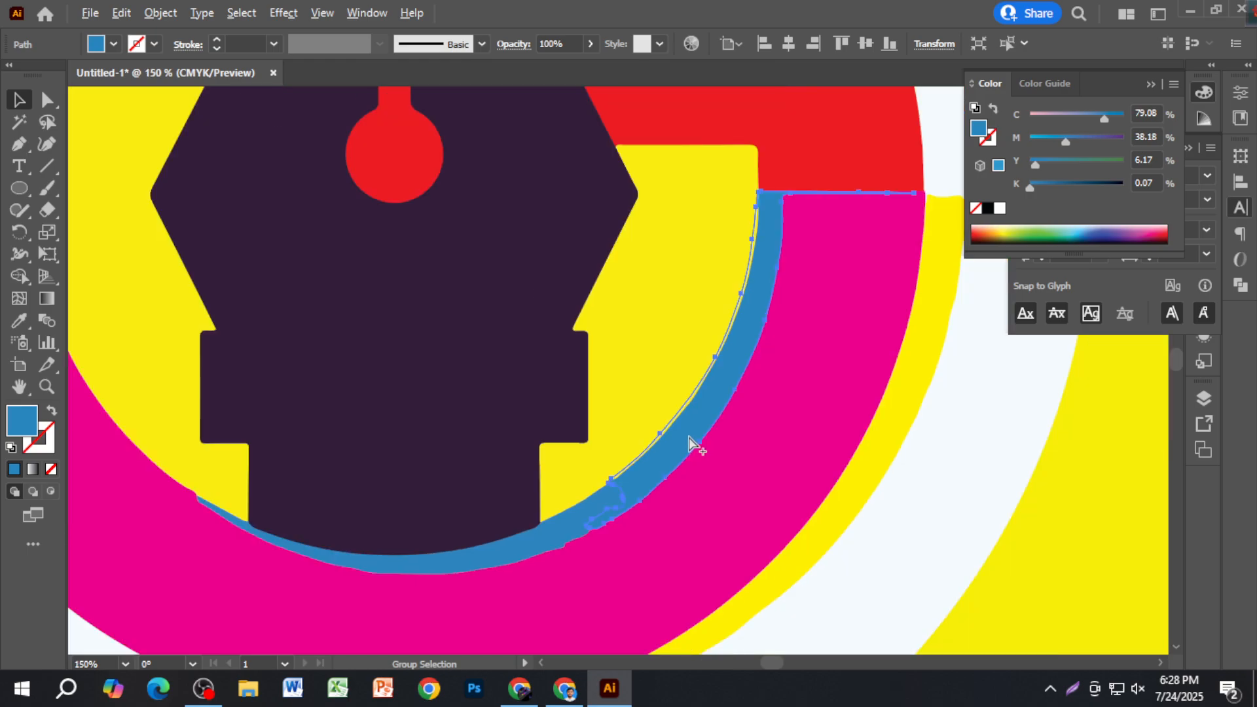
{"action": "left_click", "coordinate": [703, 592]}
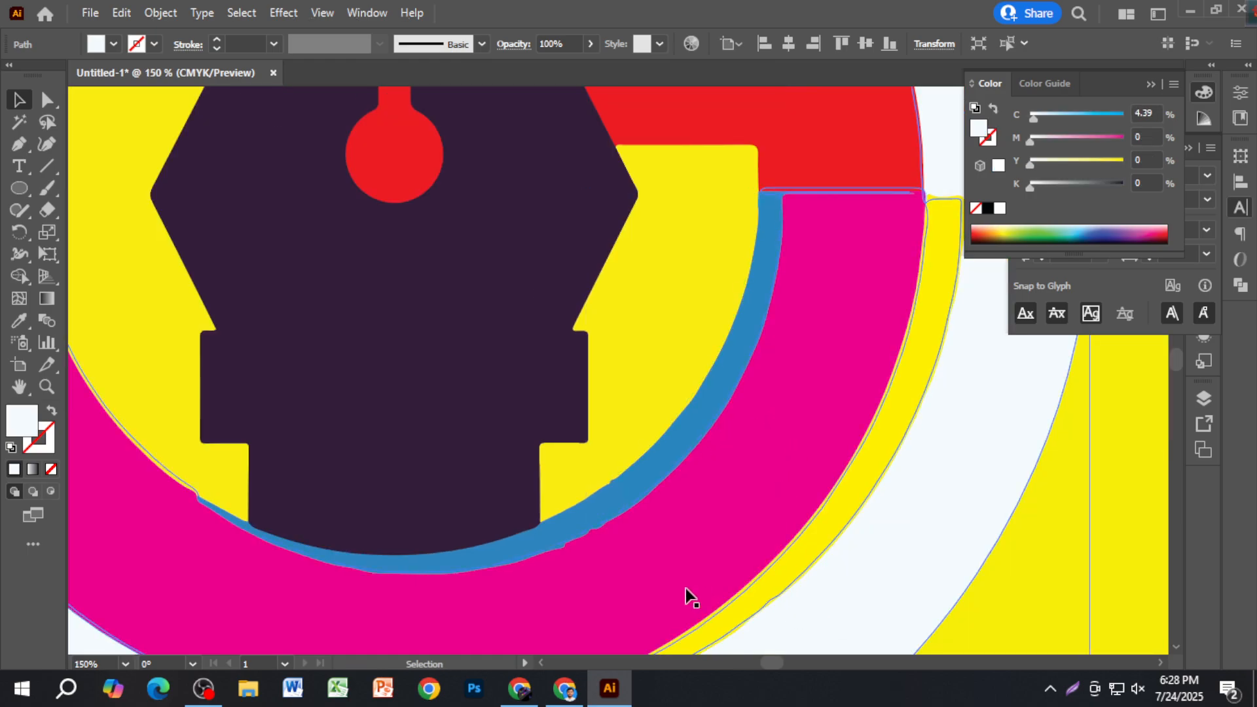
{"action": "left_click", "coordinate": [553, 537]}
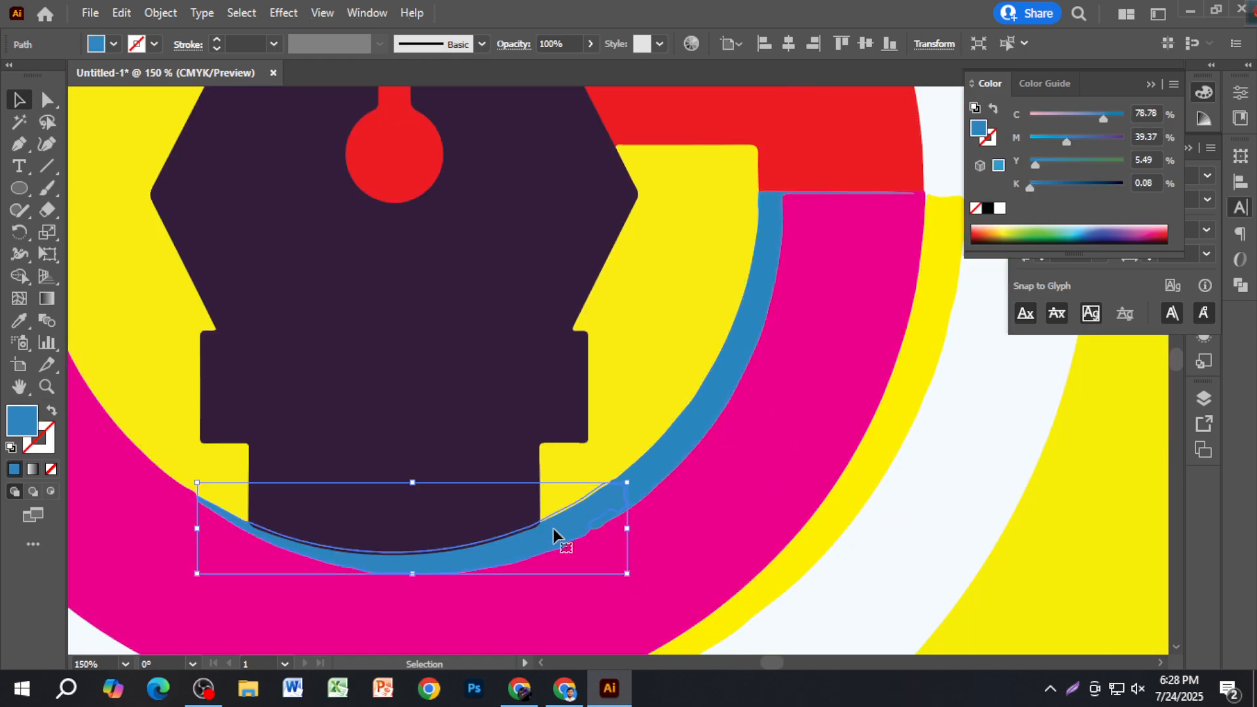
{"action": "key", "text": "a"}
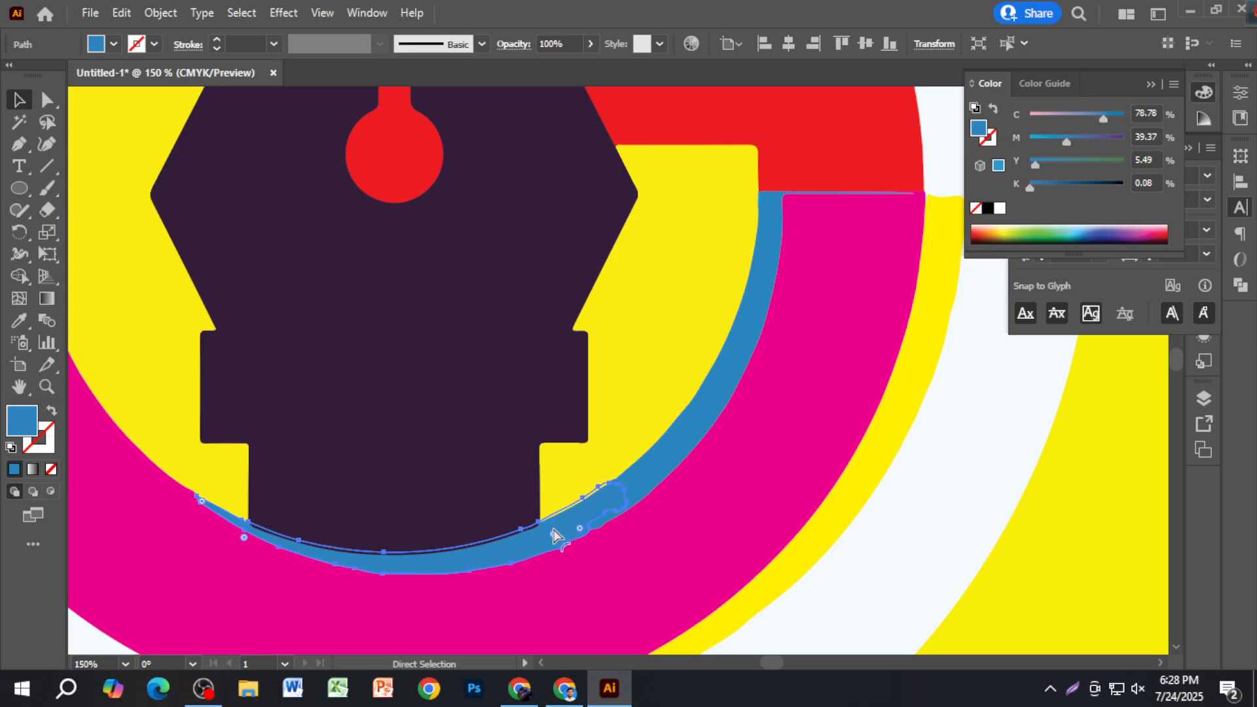
{"action": "key", "text": "ctrl+x"}
{"action": "key", "text": "ctrl+z"}
Unite the two blue shadow pieces along the magenta ring's inner edge into one shape with Pathfinder.
{"action": "scroll", "coordinate": [573, 522], "scroll_direction": "up", "scroll_amount": 1}
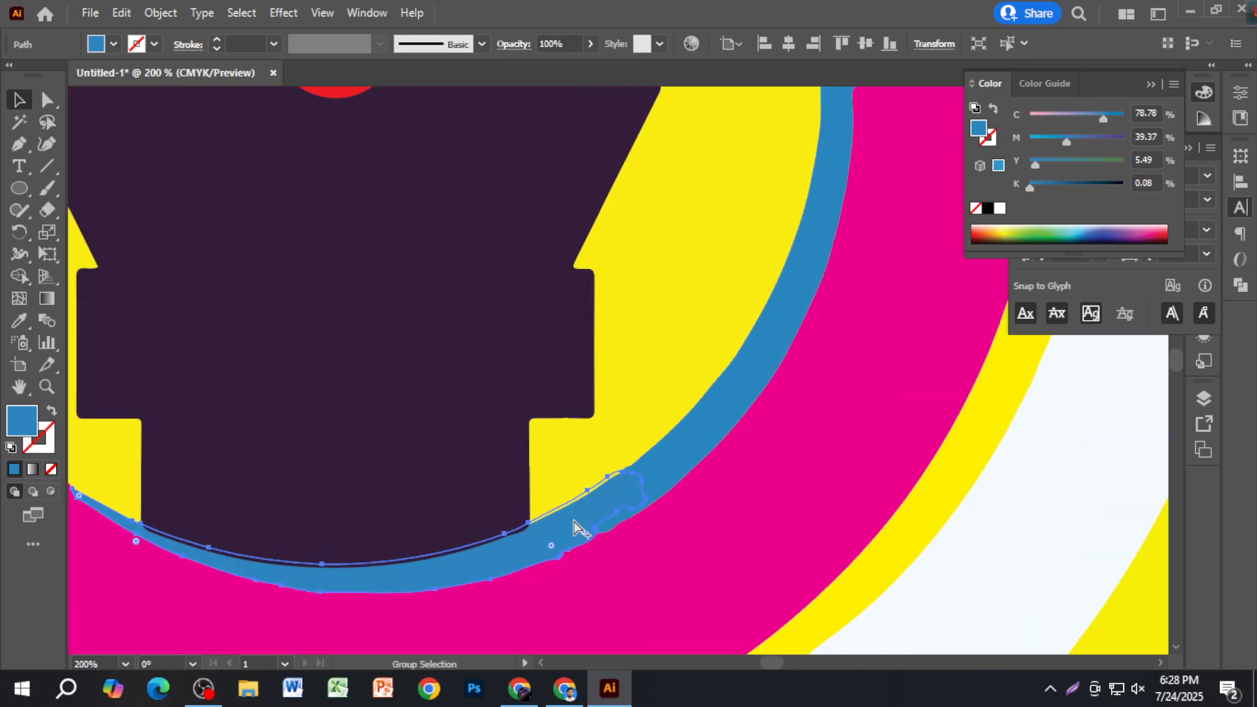
{"action": "scroll", "coordinate": [583, 523], "scroll_direction": "up", "scroll_amount": 3}
{"action": "key", "text": "v"}
{"action": "left_click", "coordinate": [779, 340], "text": "shift"}
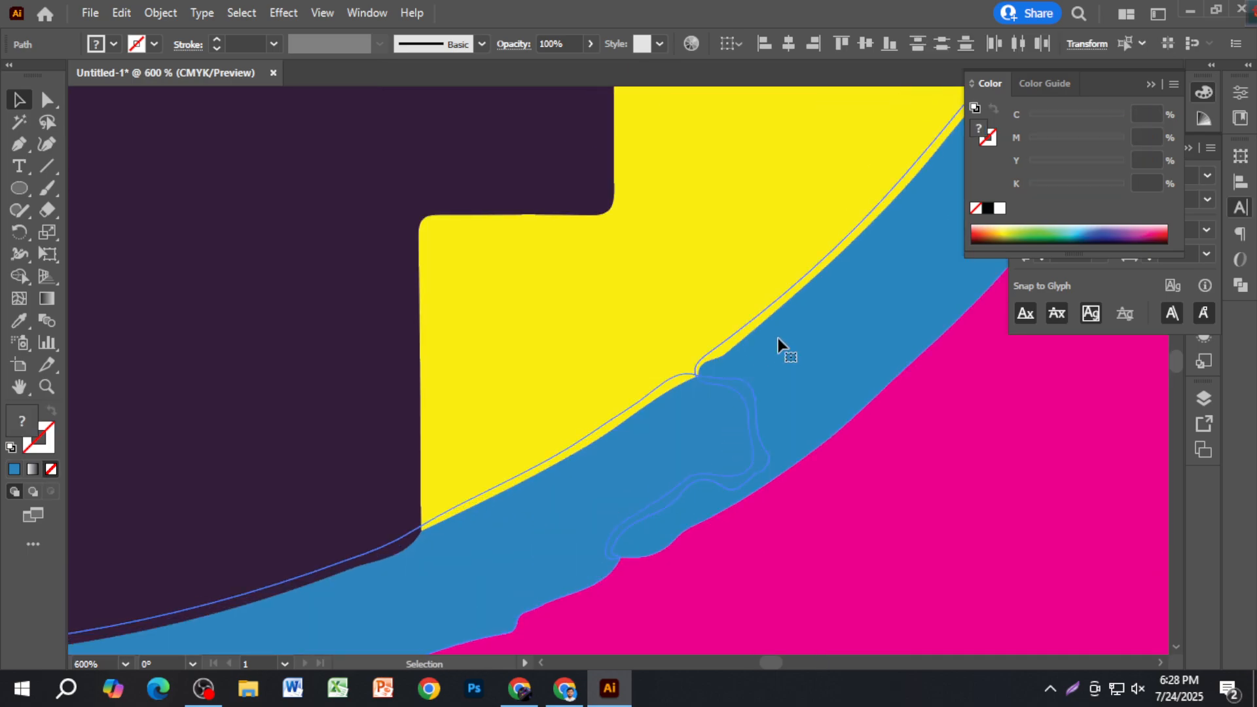
{"action": "scroll", "coordinate": [779, 340], "scroll_direction": "down", "scroll_amount": 5}
{"action": "key", "text": "a"}
{"action": "key", "text": "v"}
{"action": "scroll", "coordinate": [982, 421], "scroll_direction": "up", "scroll_amount": 3}
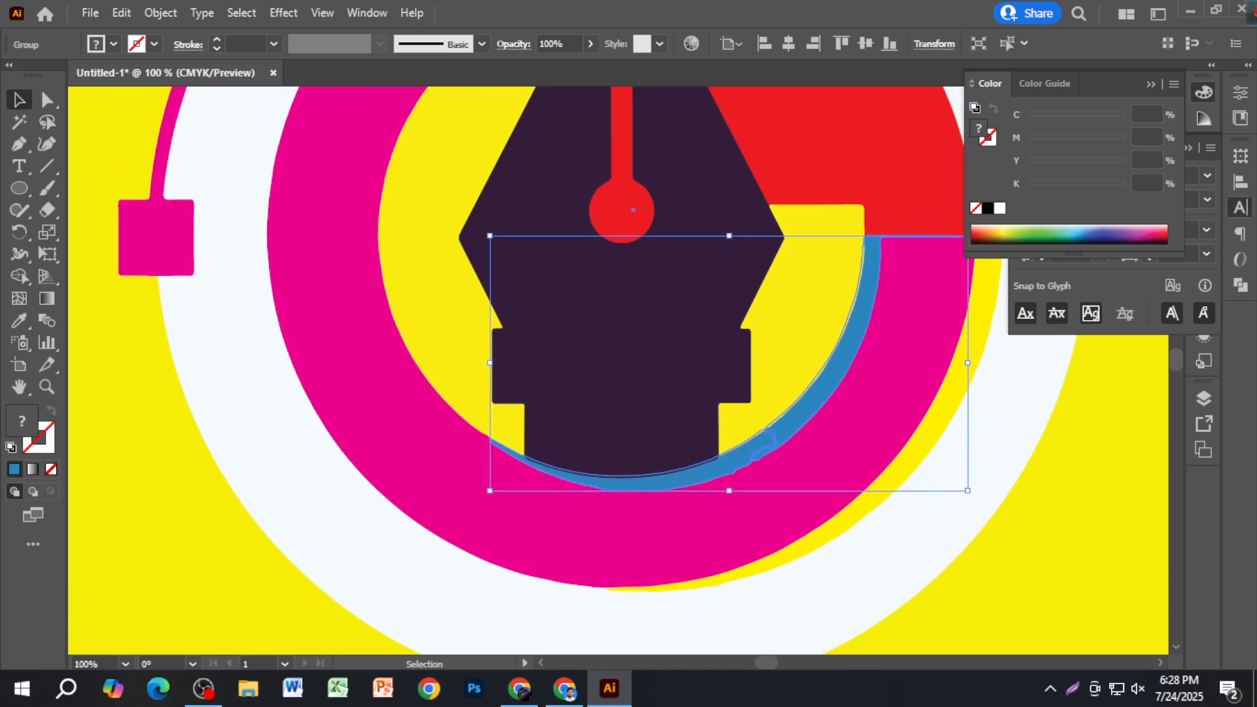
{"action": "left_click", "coordinate": [1243, 286]}
{"action": "left_click", "coordinate": [1026, 197]}
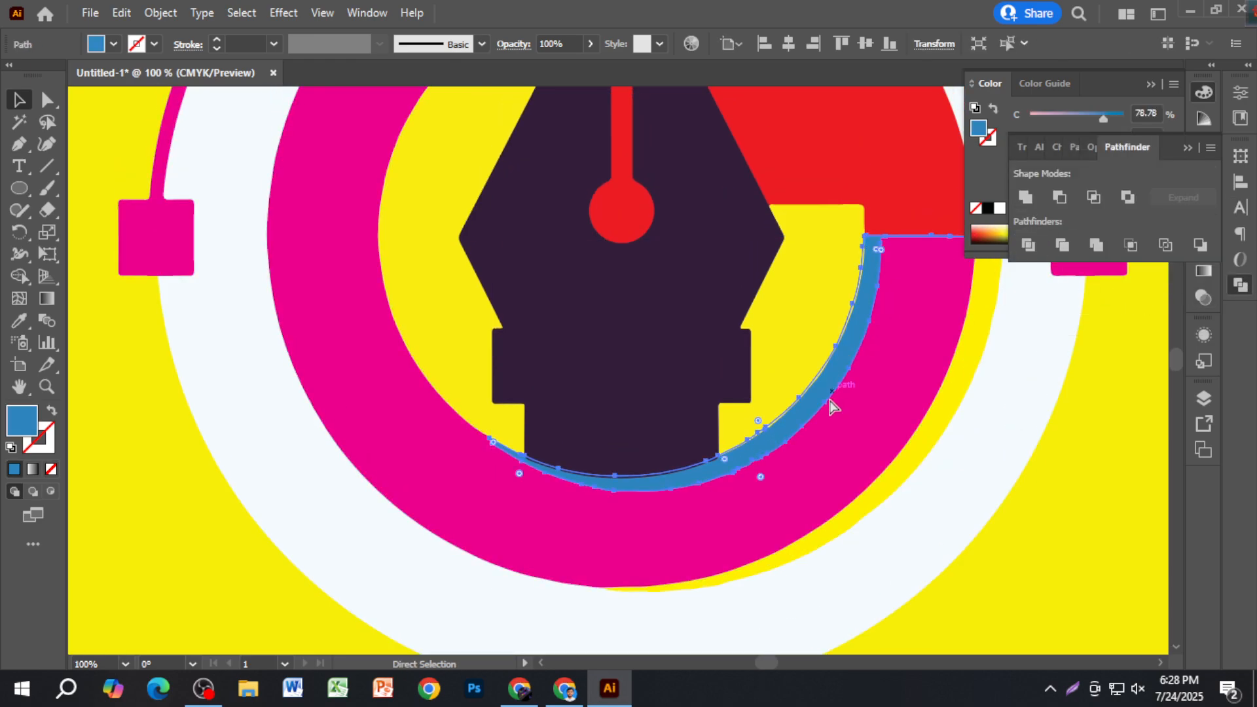
{"action": "scroll", "coordinate": [760, 432], "scroll_direction": "right", "scroll_amount": 3}
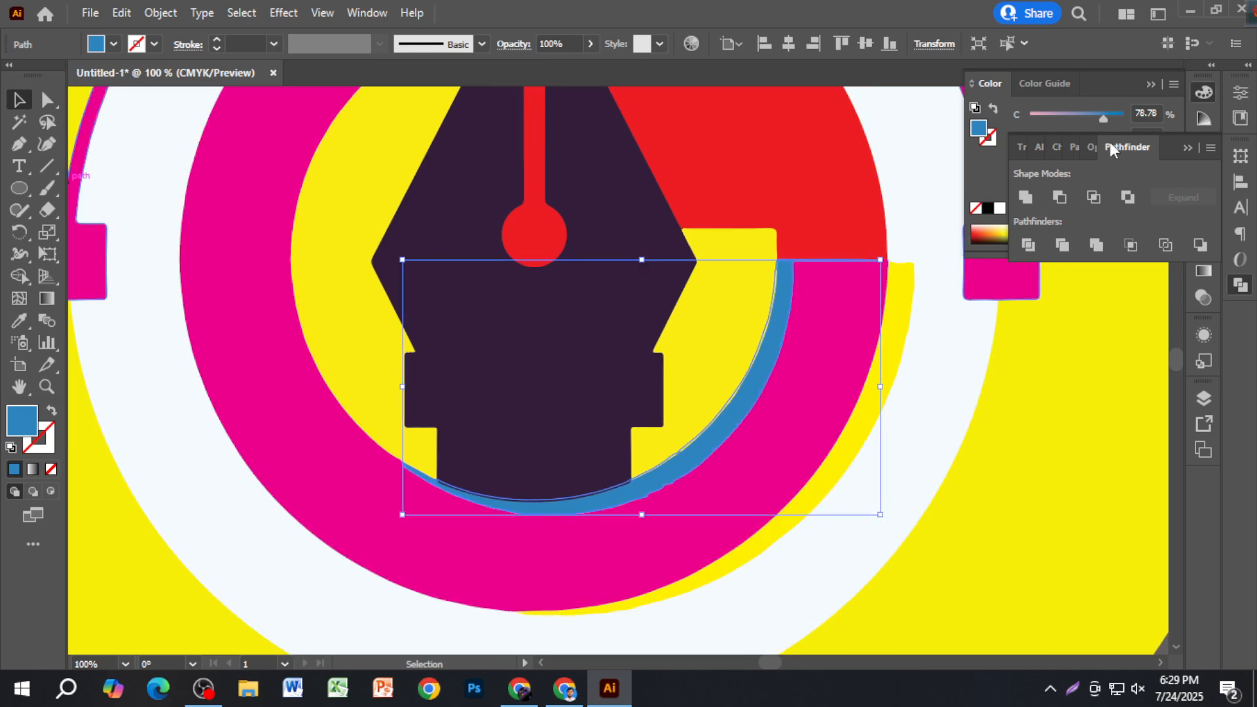
{"action": "left_click", "coordinate": [1187, 146]}
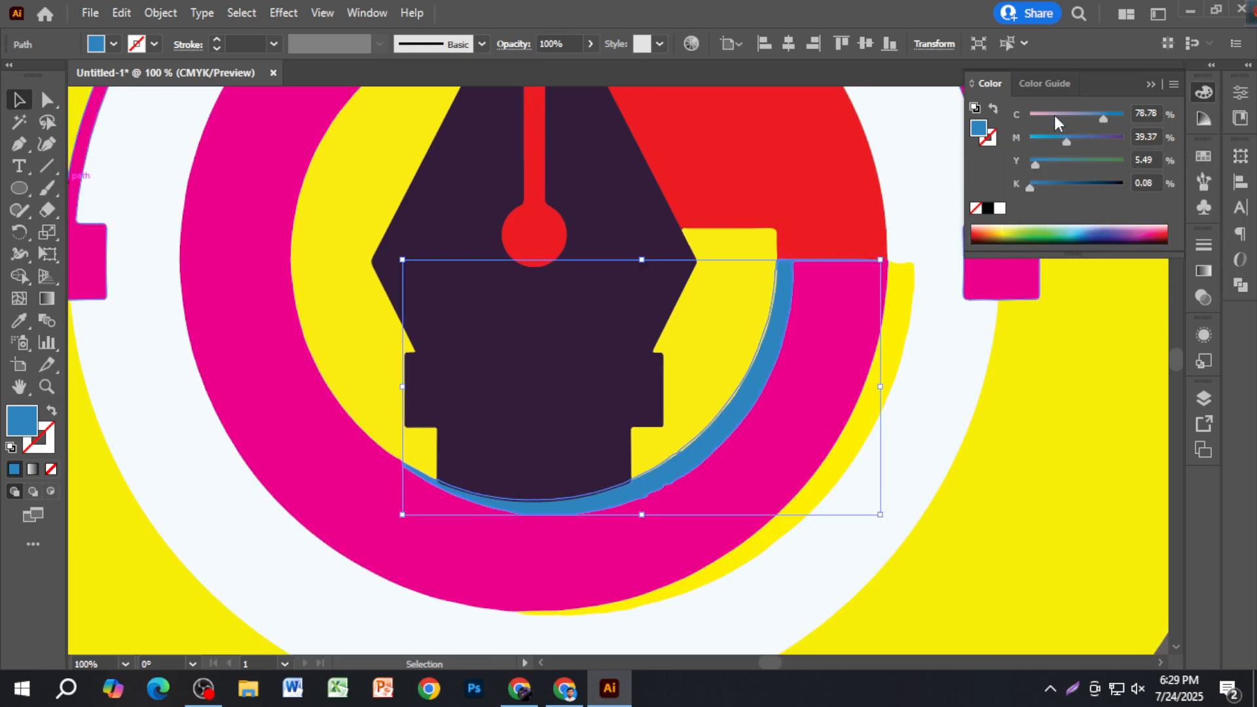
Try reducing the blue shadow strip's cyan to 0%, undo the colour change and deselect the strip.
{"action": "left_click_drag", "start_coordinate": [1053, 116], "coordinate": [1023, 116]}
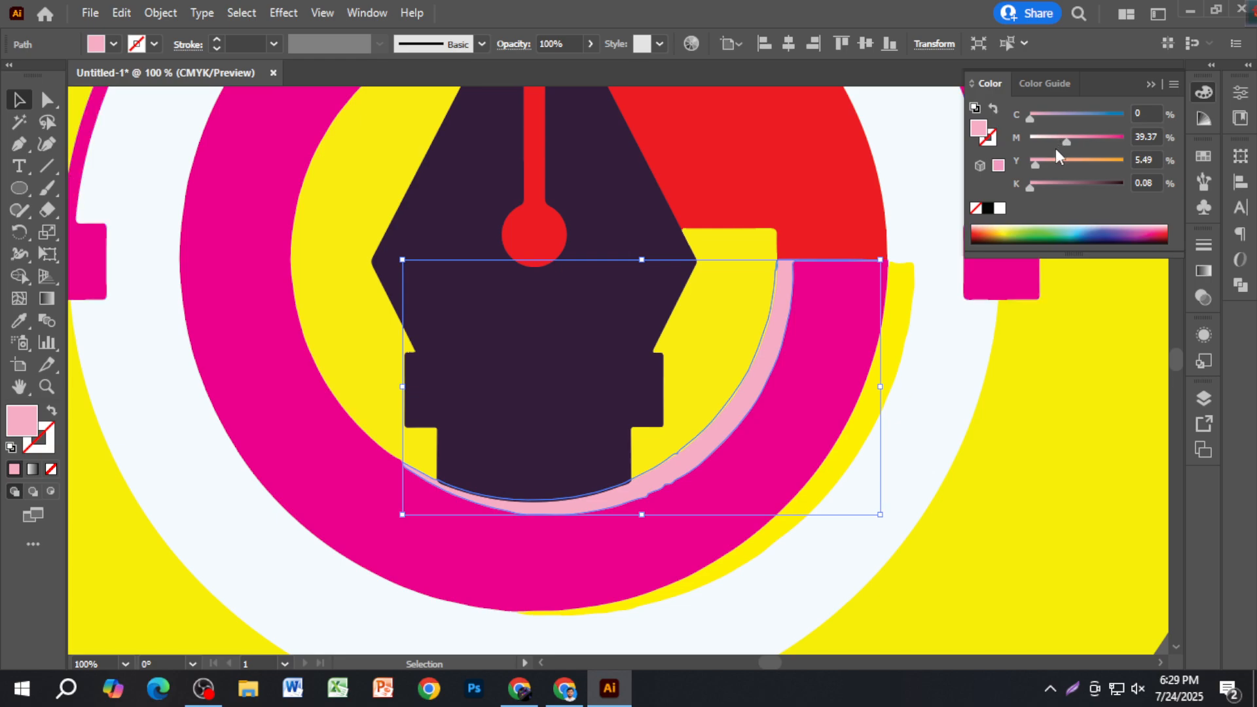
{"action": "key", "text": "ctrl+z"}
{"action": "scroll", "coordinate": [878, 311], "scroll_direction": "down", "scroll_amount": 3}
{"action": "left_click", "coordinate": [406, 320]}
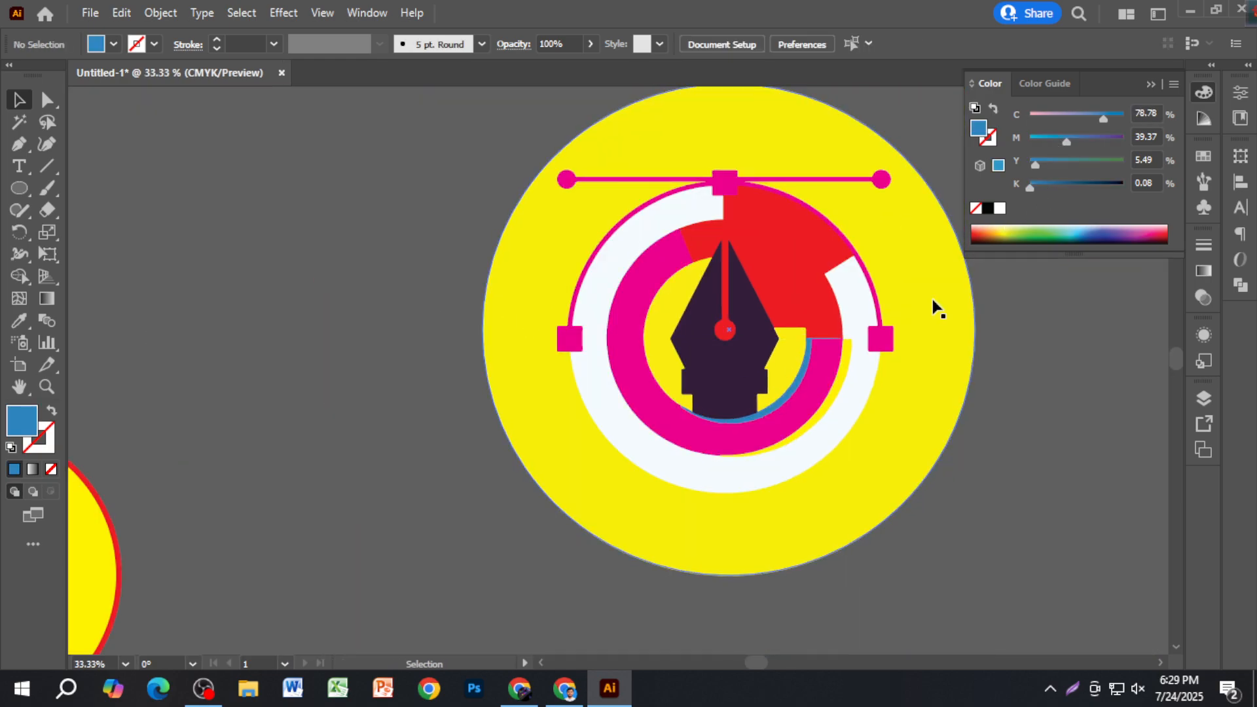
Try turning the outer white ring black with K 100 and restore its near-white fill.
{"action": "scroll", "coordinate": [836, 247], "scroll_direction": "up", "scroll_amount": 1}
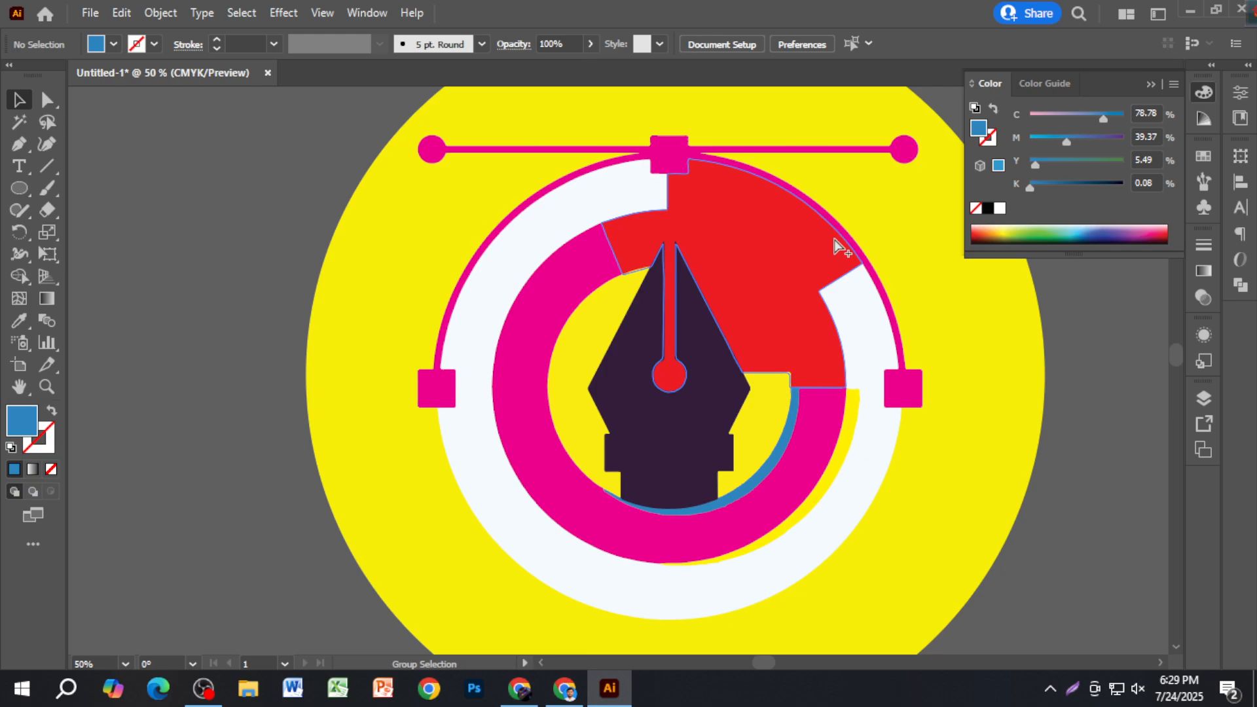
{"action": "left_click", "coordinate": [787, 268]}
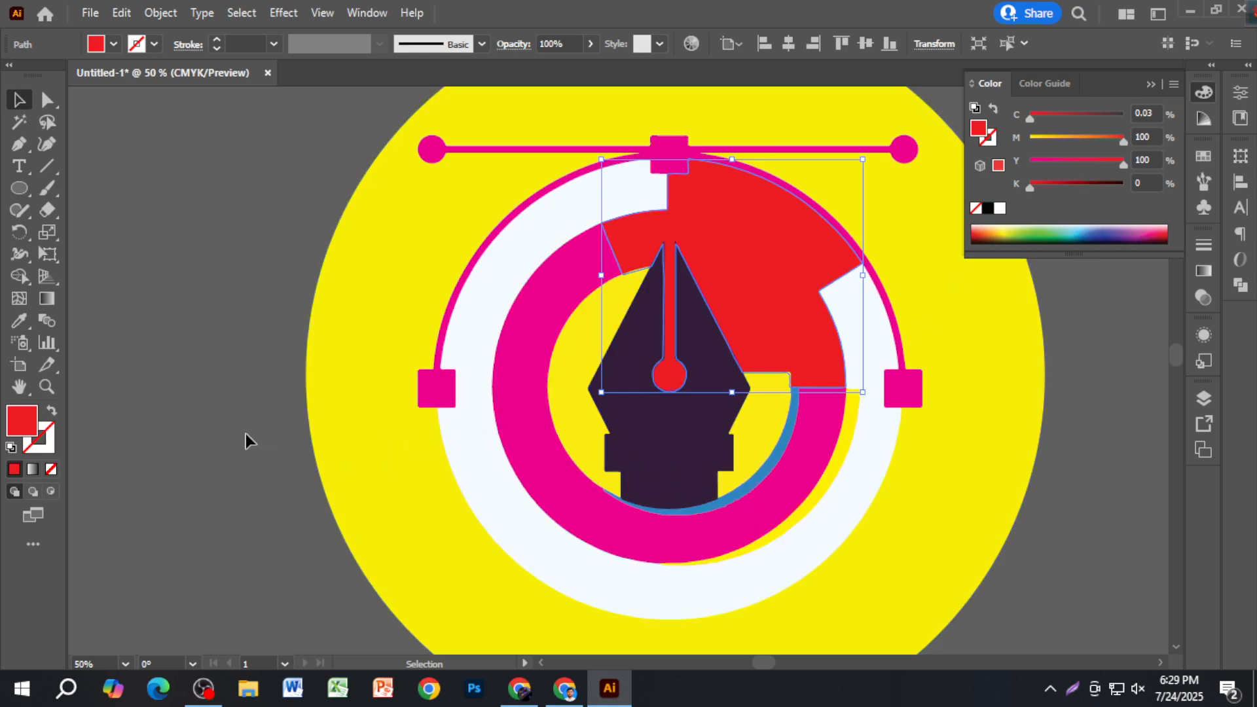
{"action": "left_click", "coordinate": [260, 459]}
{"action": "left_click", "coordinate": [618, 570]}
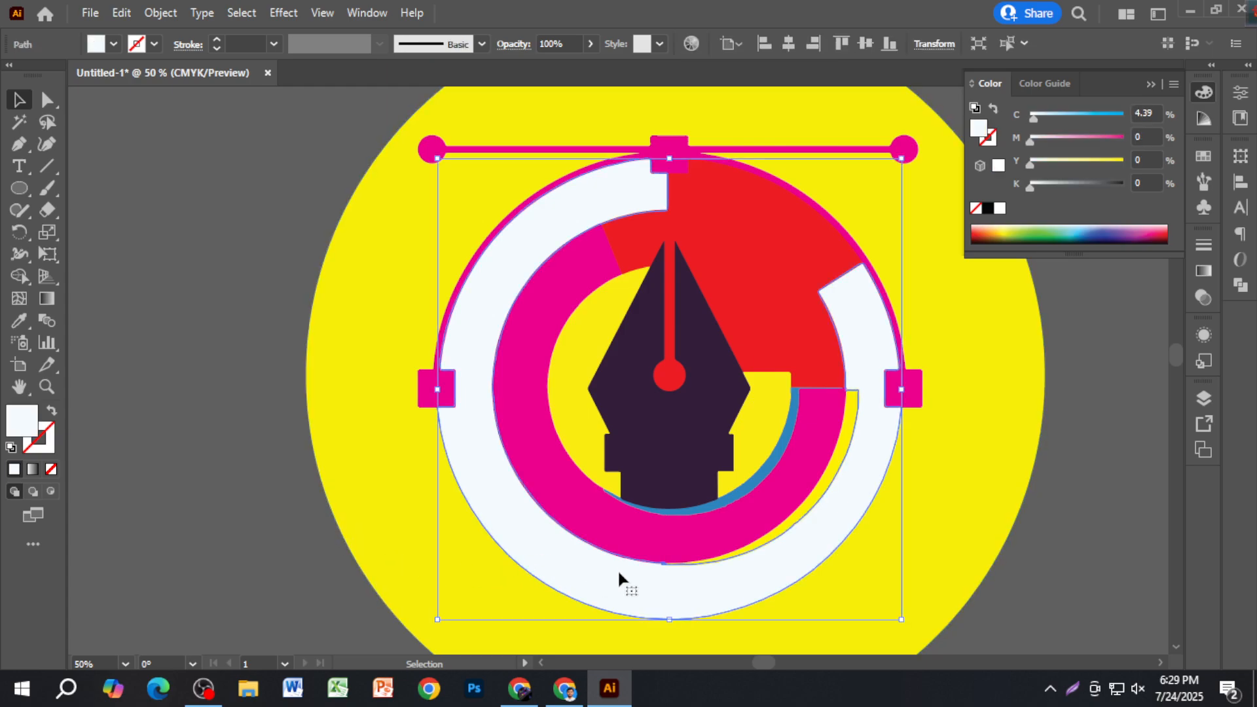
{"action": "left_click_drag", "start_coordinate": [1113, 188], "coordinate": [1134, 217]}
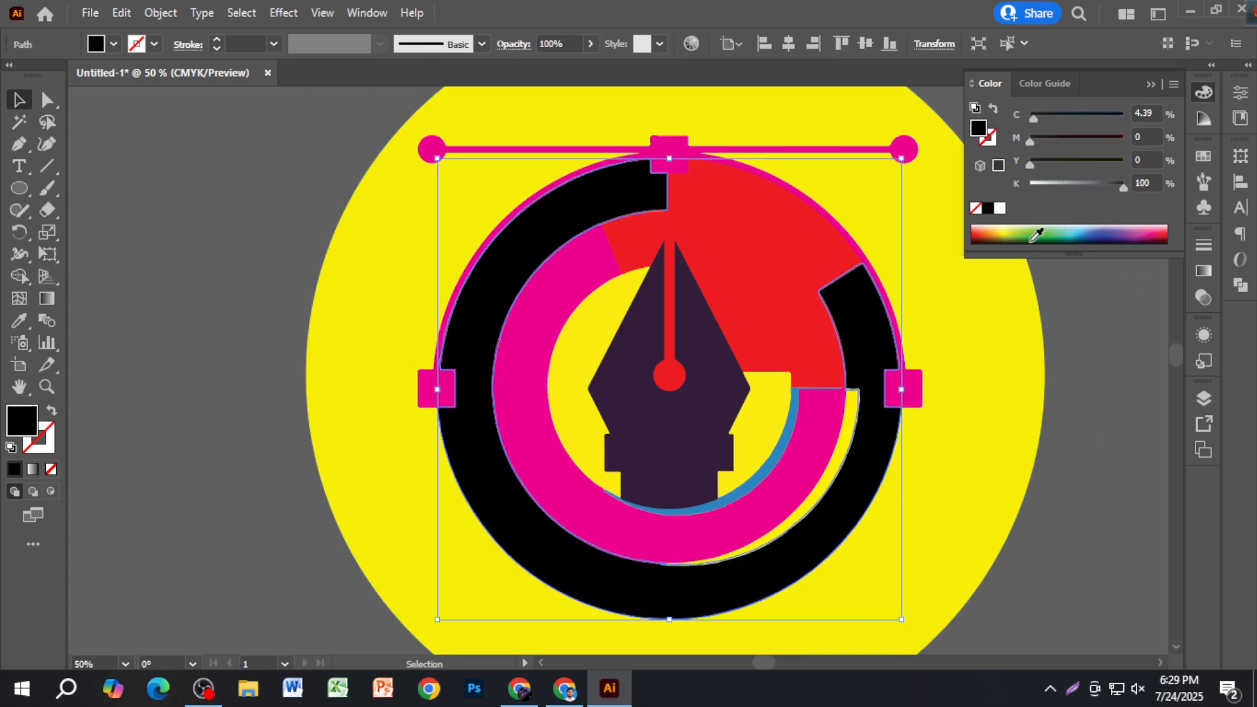
{"action": "left_click_drag", "start_coordinate": [1075, 184], "coordinate": [1002, 199]}
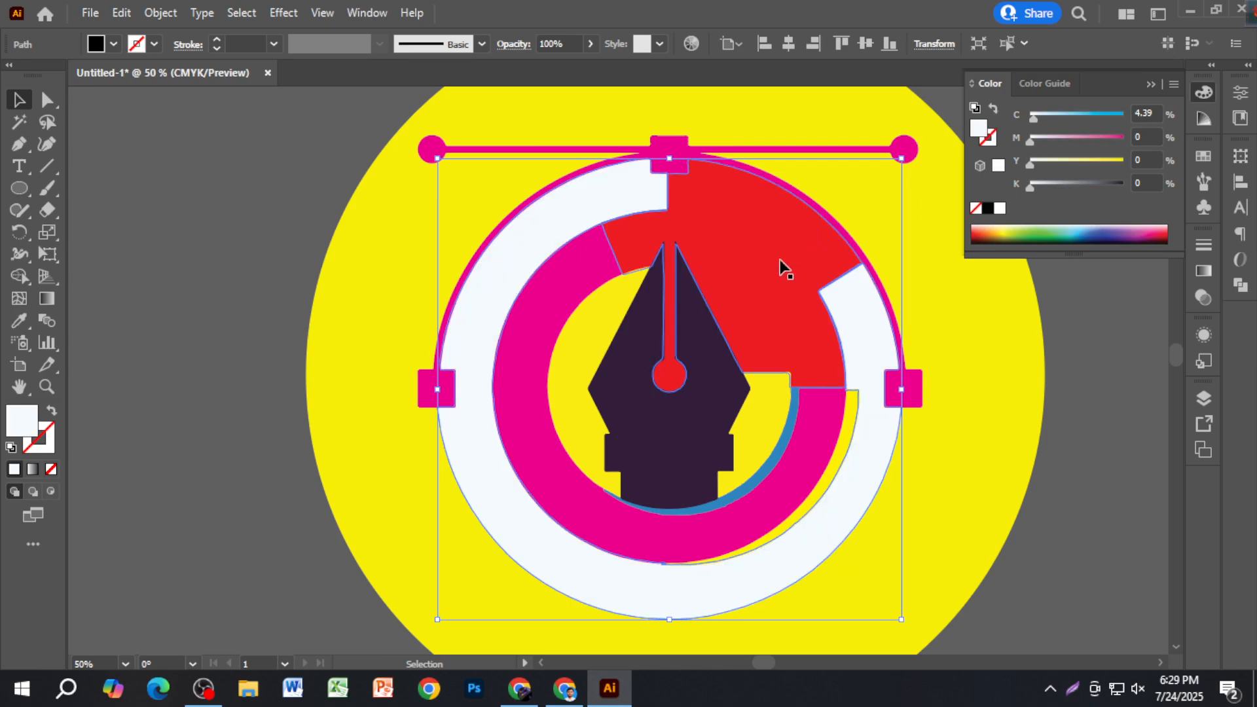
Give the outer white ring around the pen nib an 8 pt stroke.
{"action": "double_click", "coordinate": [47, 450]}
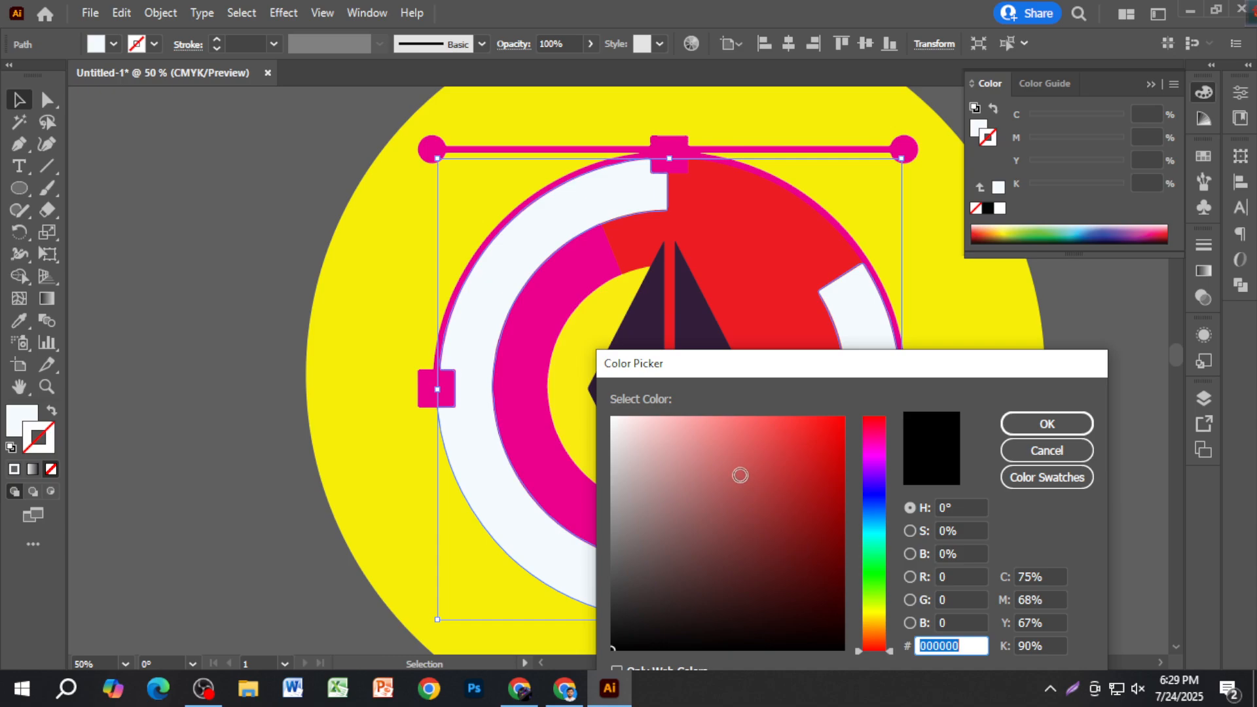
{"action": "left_click_drag", "start_coordinate": [743, 487], "coordinate": [845, 681]}
{"action": "left_click", "coordinate": [1004, 449]}
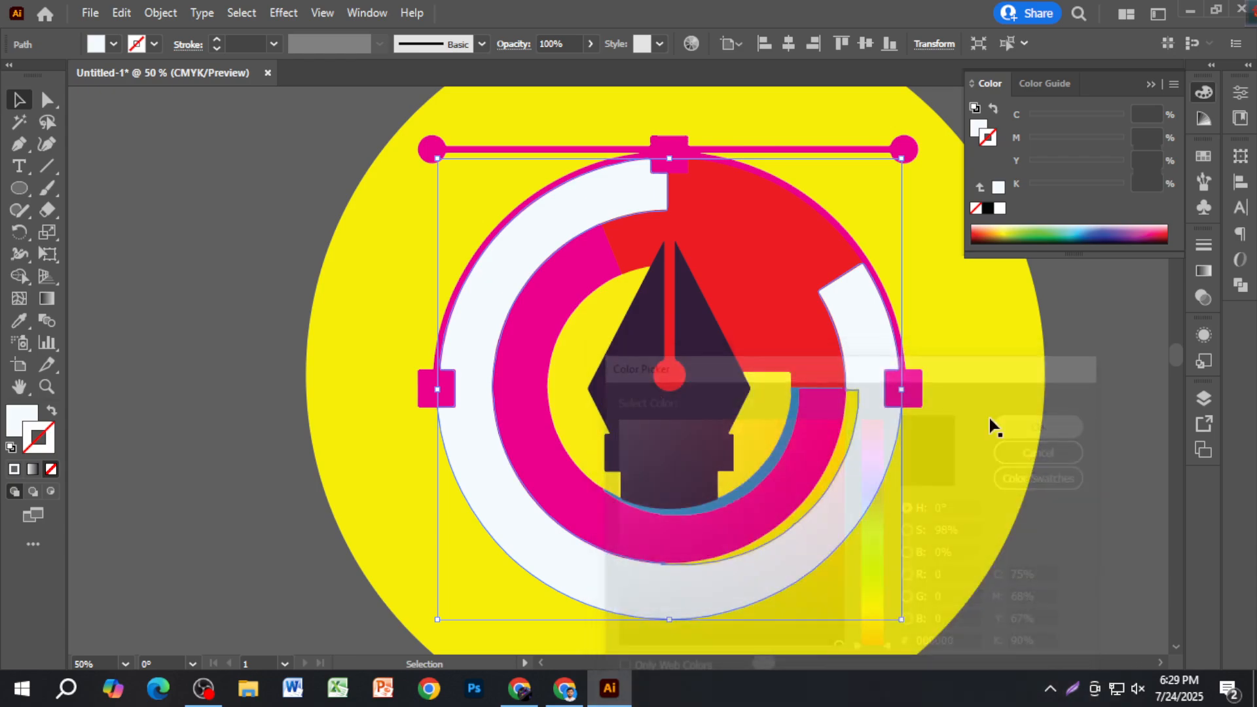
{"action": "left_click", "coordinate": [245, 46]}
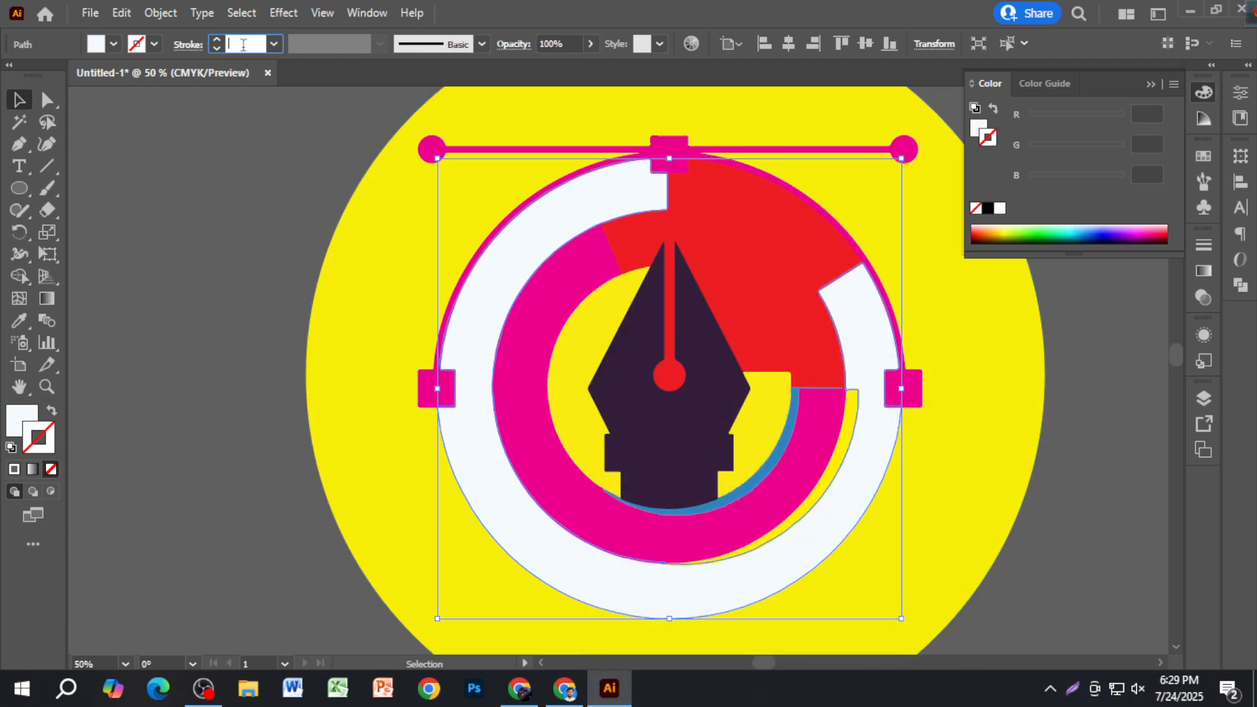
{"action": "type", "text": "8"}
{"action": "key", "text": "Return"}
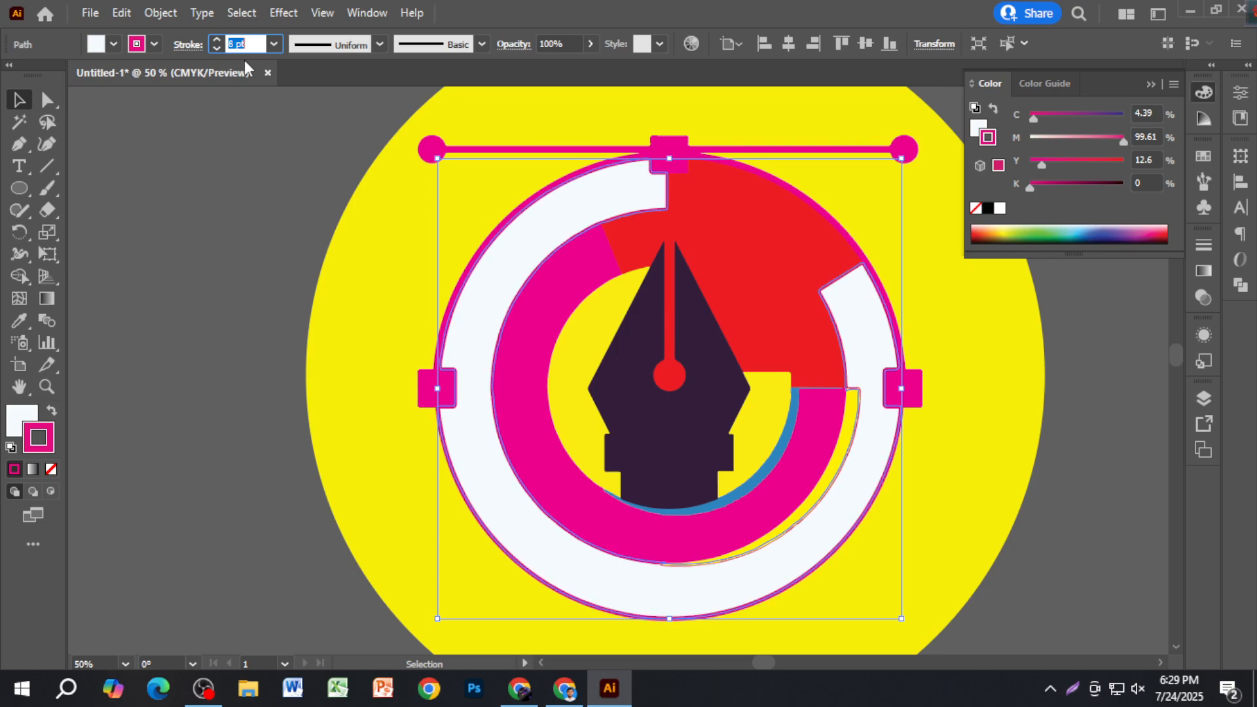
{"action": "left_click", "coordinate": [20, 102]}
{"action": "left_click", "coordinate": [188, 254]}
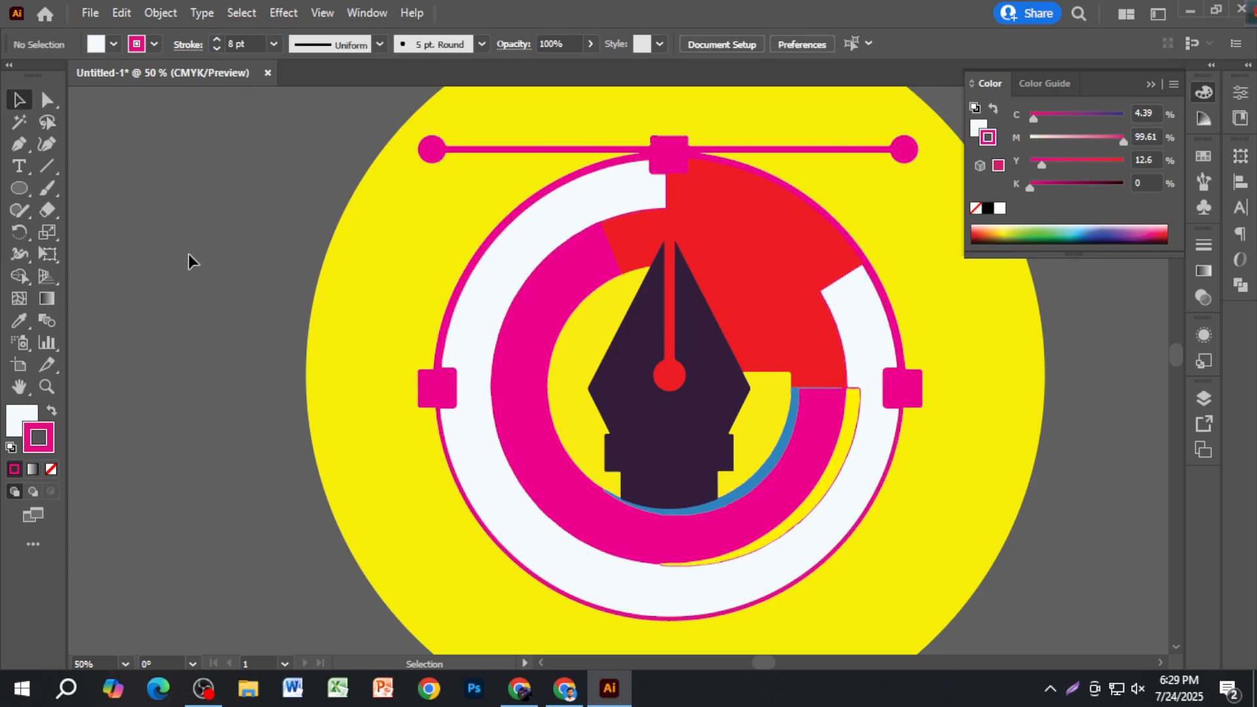
Recolour the outer white ring's stroke black with hex 000000.
{"action": "left_click", "coordinate": [448, 464]}
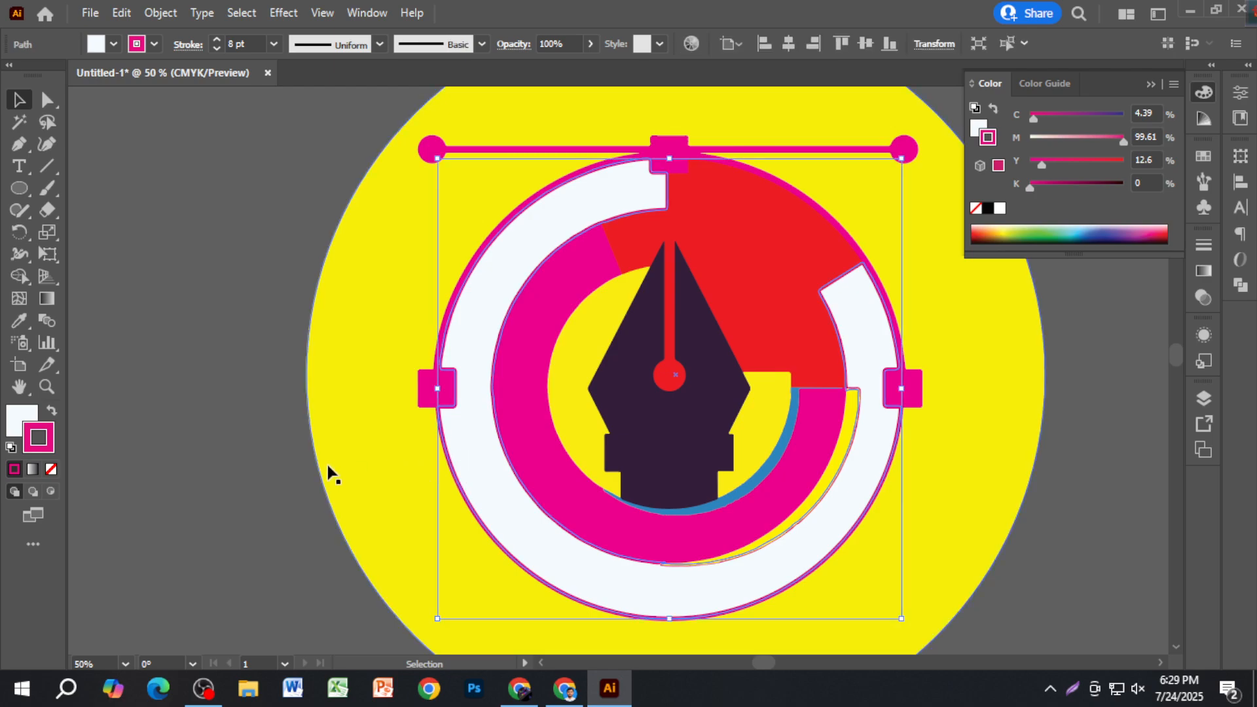
{"action": "double_click", "coordinate": [52, 444]}
{"action": "left_click_drag", "start_coordinate": [794, 603], "coordinate": [844, 671]}
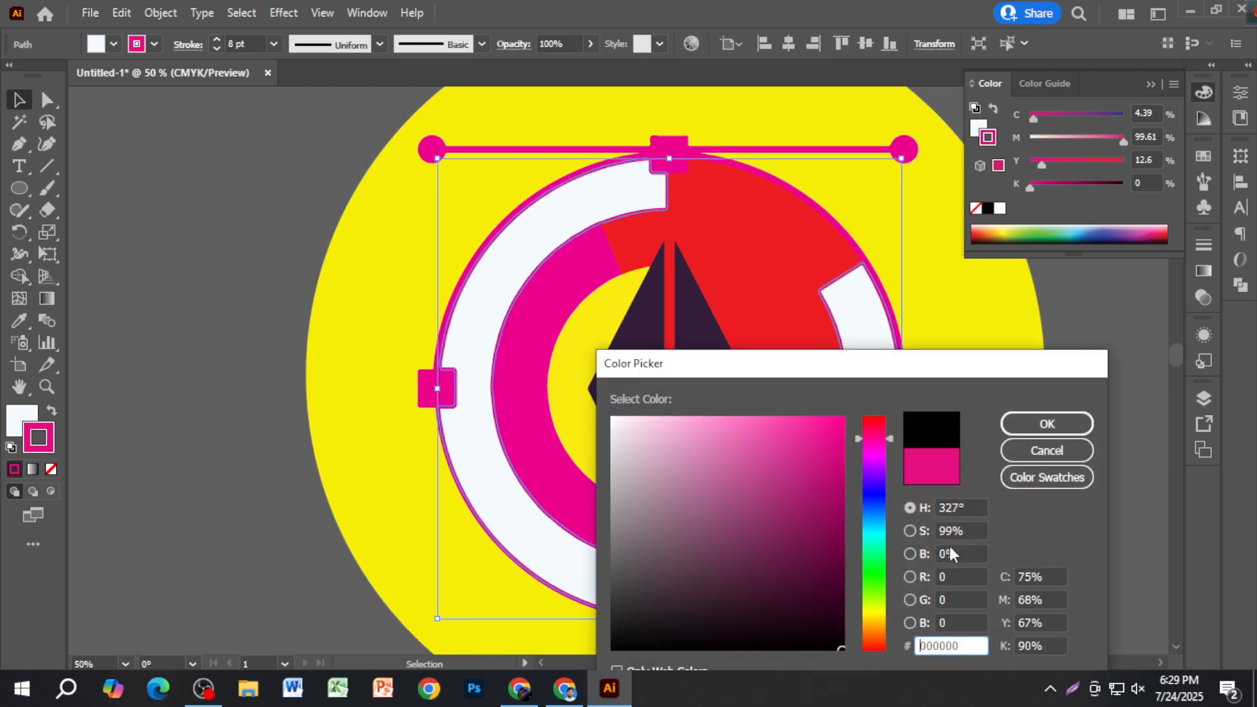
{"action": "left_click", "coordinate": [1024, 425]}
{"action": "left_click", "coordinate": [269, 346]}
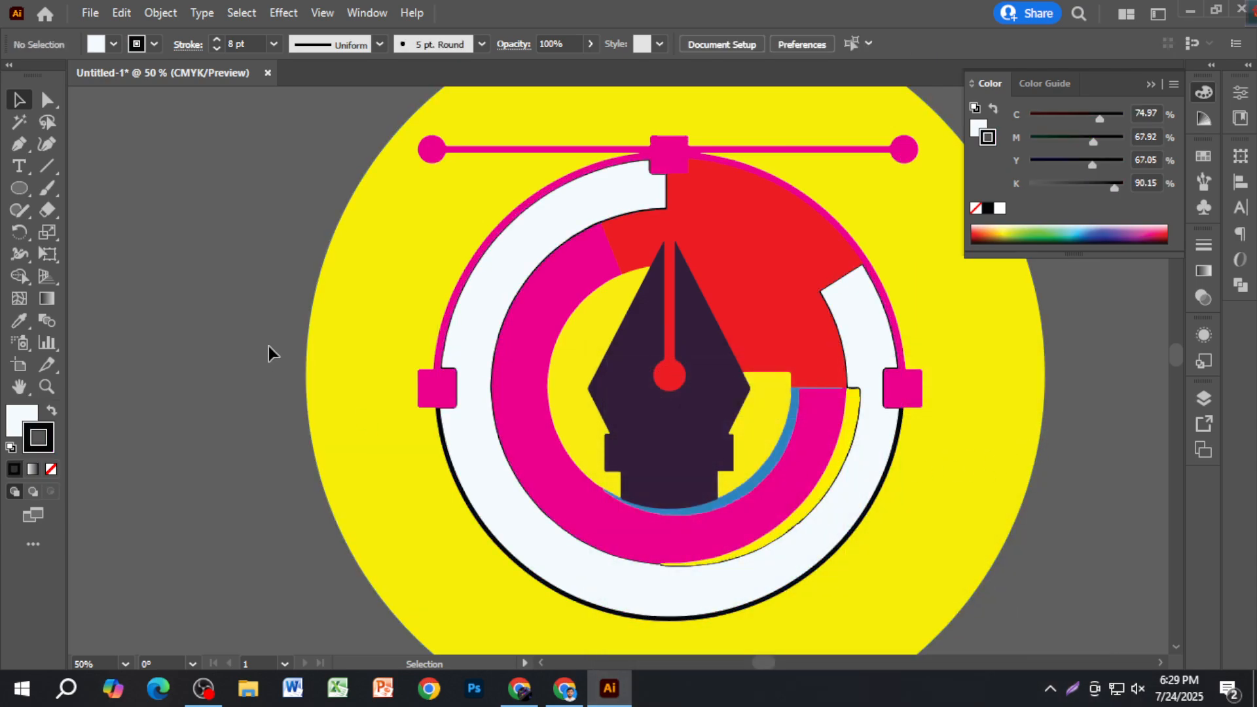
{"action": "scroll", "coordinate": [269, 346], "scroll_direction": "down", "scroll_amount": 2}
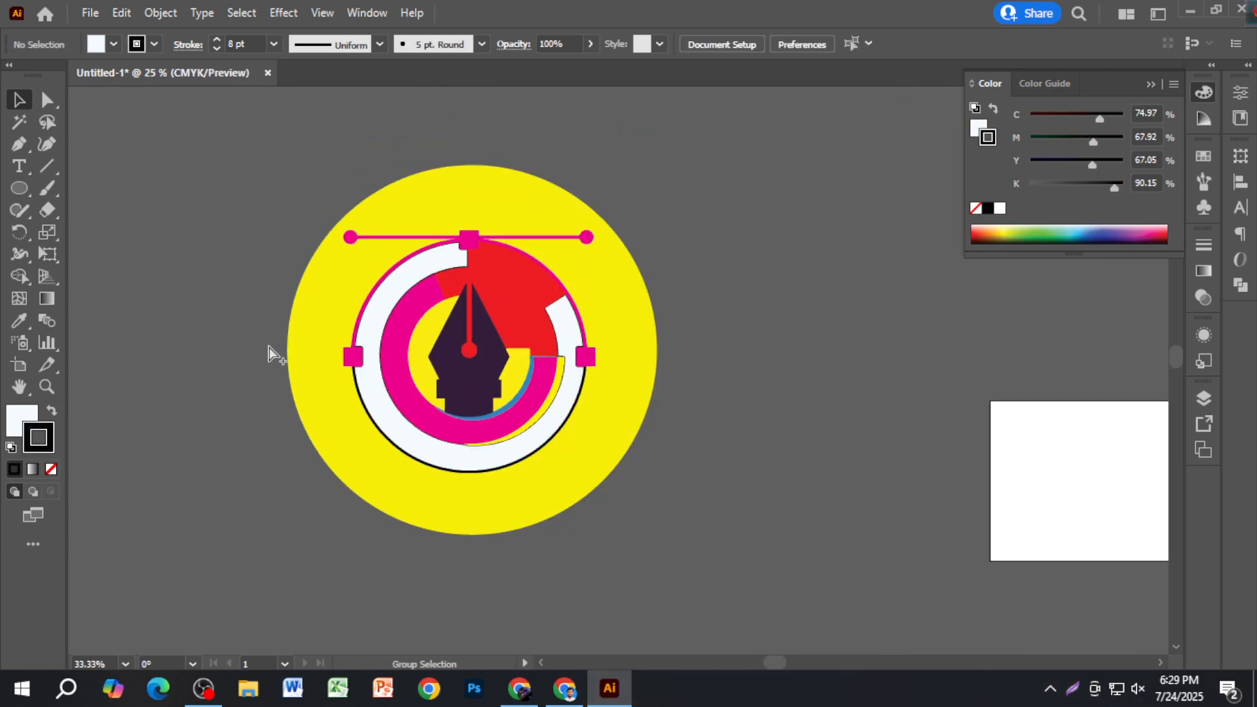
{"action": "scroll", "coordinate": [342, 311], "scroll_direction": "up", "scroll_amount": 2}
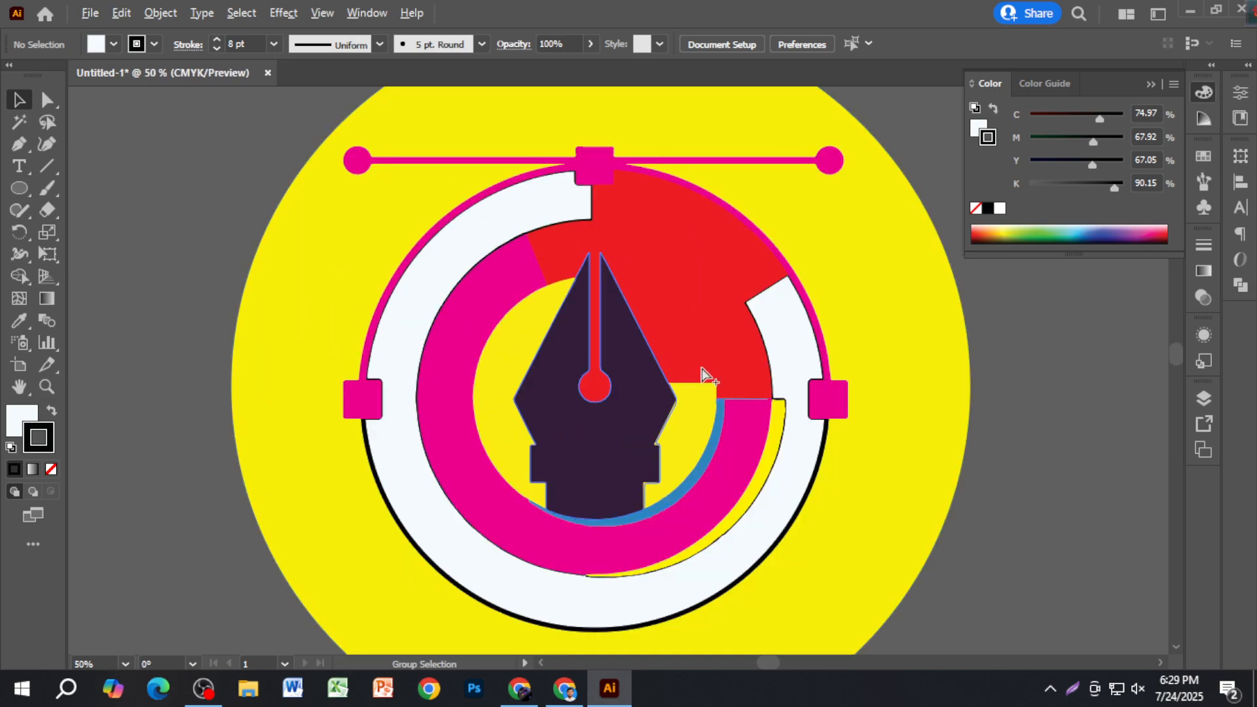
Try a white stroke with C, M, Y and K at 0 on the dark pen nib and remove the stroke.
{"action": "scroll", "coordinate": [623, 555], "scroll_direction": "up", "scroll_amount": 1}
{"action": "left_click", "coordinate": [595, 421]}
{"action": "left_click", "coordinate": [1075, 159]}
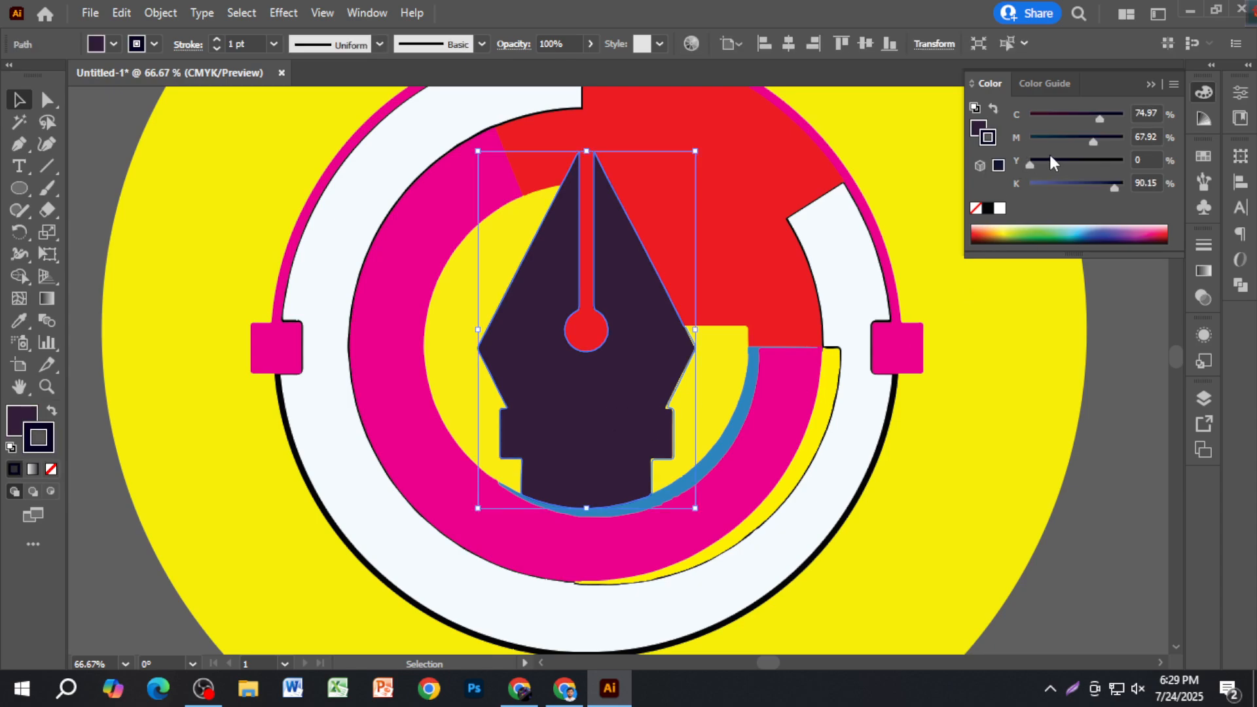
{"action": "mouse_move", "coordinate": [1067, 142]}
{"action": "left_mouse_down"}
{"action": "mouse_move", "coordinate": [1027, 140]}
{"action": "mouse_move", "coordinate": [1027, 119]}
{"action": "left_mouse_up"}
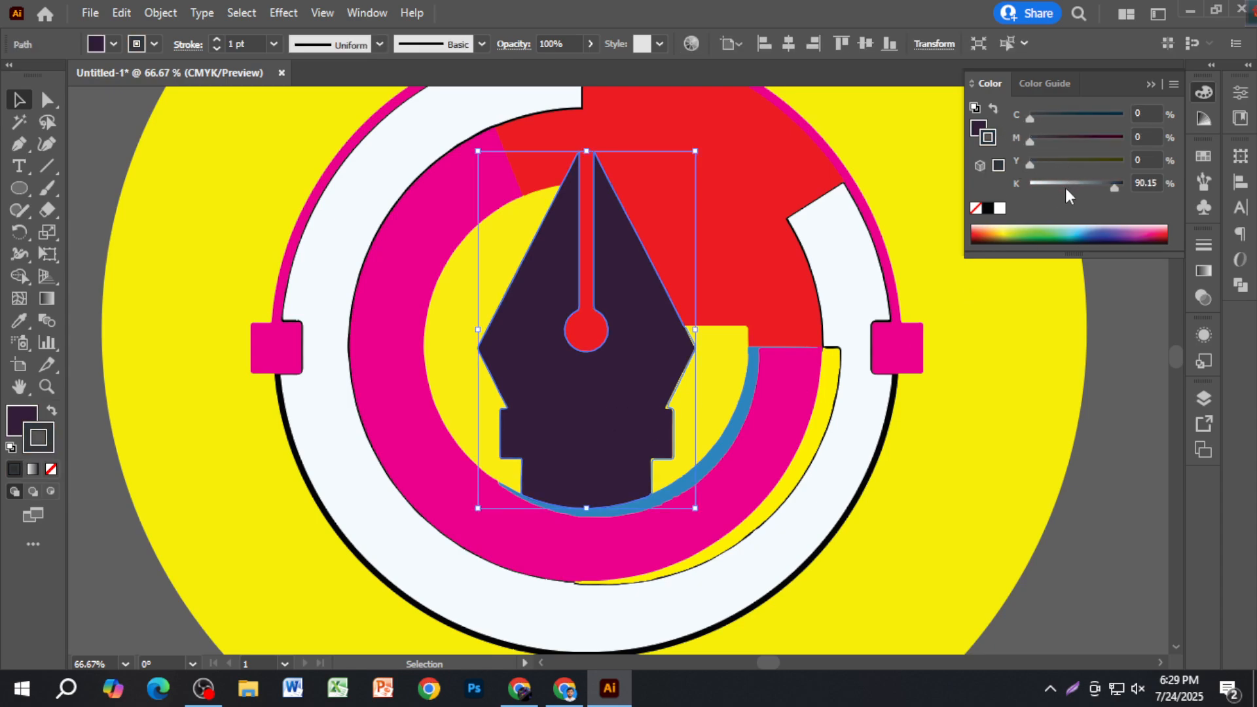
{"action": "left_click_drag", "start_coordinate": [1114, 186], "coordinate": [1026, 186]}
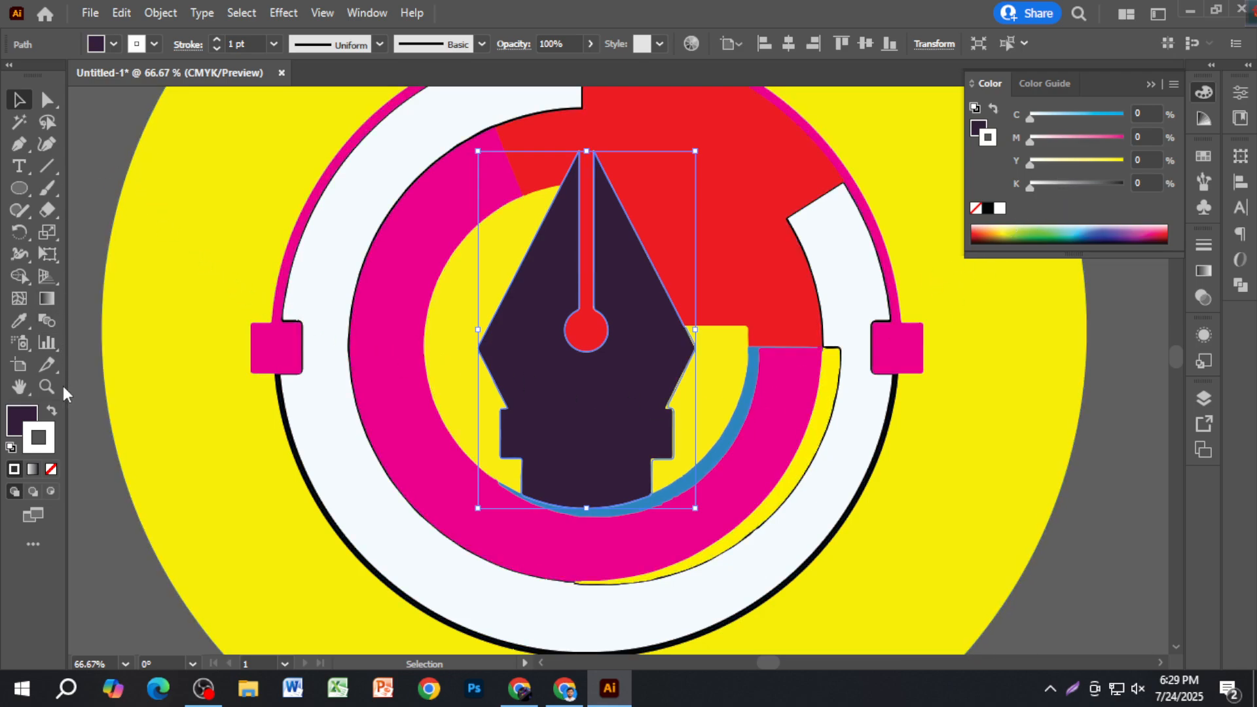
{"action": "left_click", "coordinate": [52, 469]}
Recolour the pen nib's fill white with C 0, M 0, Y 0, K 0 and deselect it.
{"action": "left_click", "coordinate": [22, 422]}
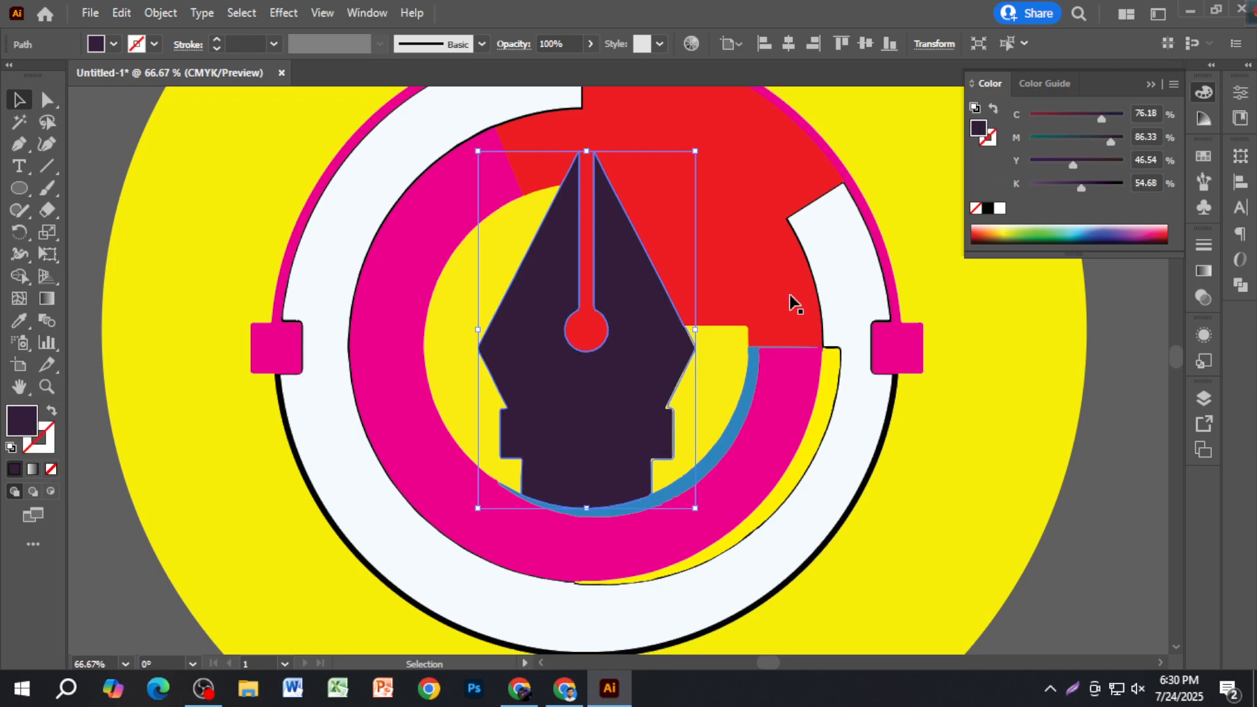
{"action": "mouse_move", "coordinate": [1110, 140]}
{"action": "left_mouse_down"}
{"action": "mouse_move", "coordinate": [1026, 139]}
{"action": "mouse_move", "coordinate": [1029, 117]}
{"action": "left_mouse_up"}
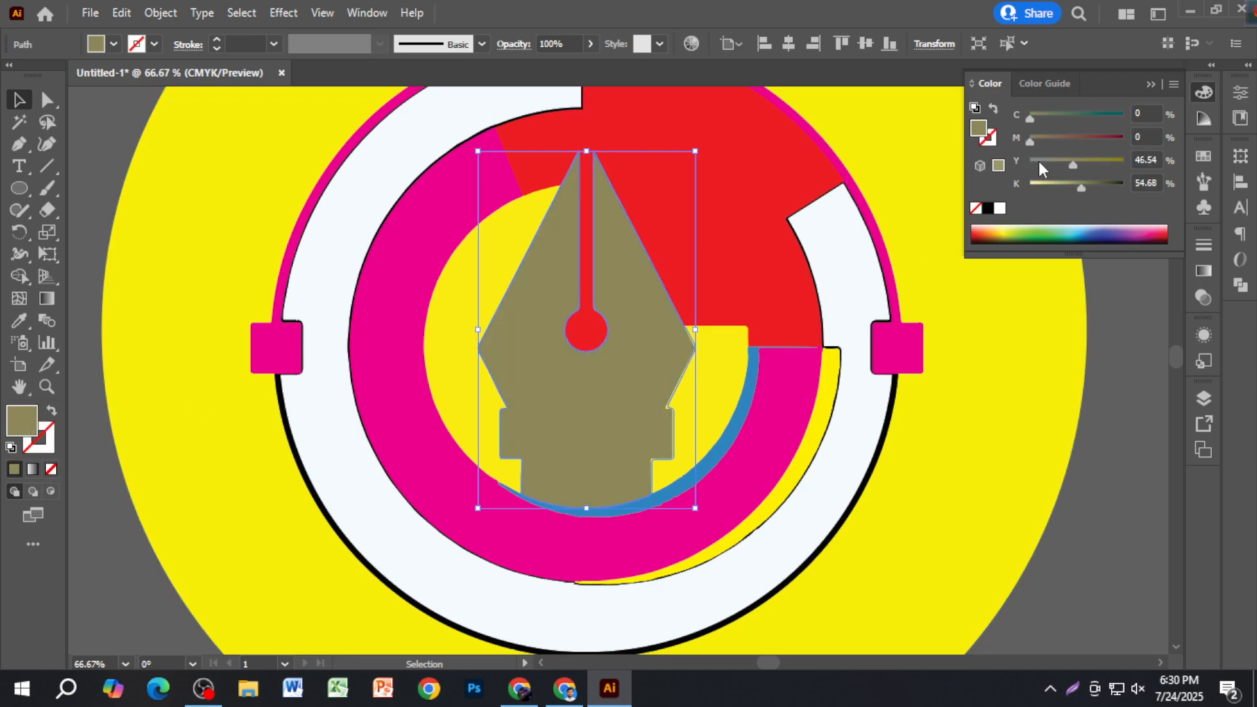
{"action": "left_click_drag", "start_coordinate": [1042, 185], "coordinate": [1027, 186]}
{"action": "key", "text": "ctrl+minus"}
{"action": "key", "text": "ctrl+minus"}
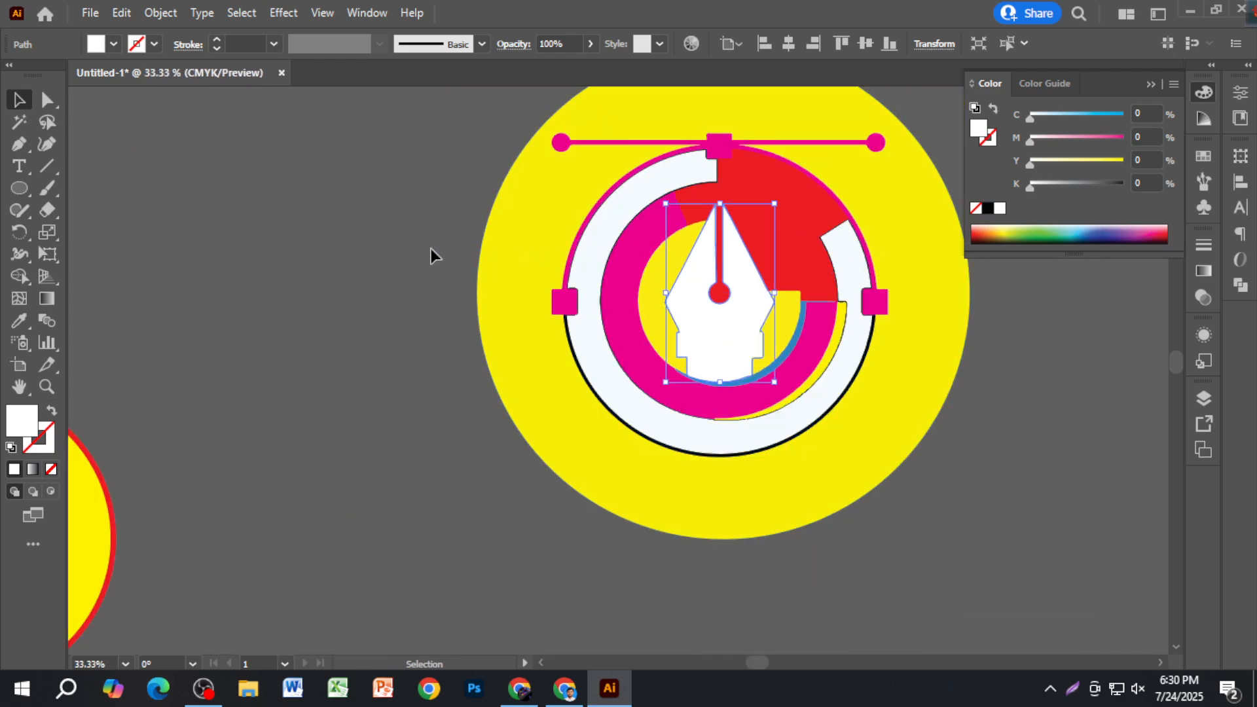
{"action": "left_click", "coordinate": [434, 250]}
Check the reference emblem and the recent download history in the browser, and return to Illustrator.
{"action": "scroll", "coordinate": [556, 330], "scroll_direction": "down", "scroll_amount": 4}
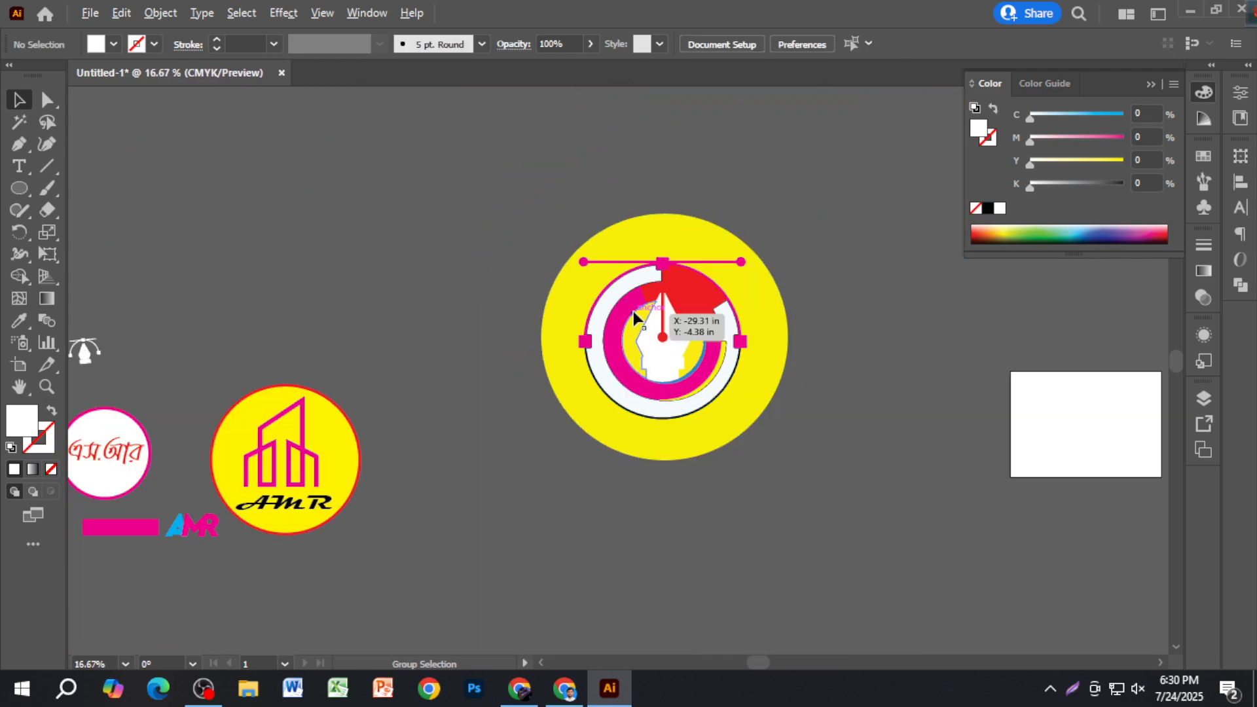
{"action": "key", "text": "alt+Tab"}
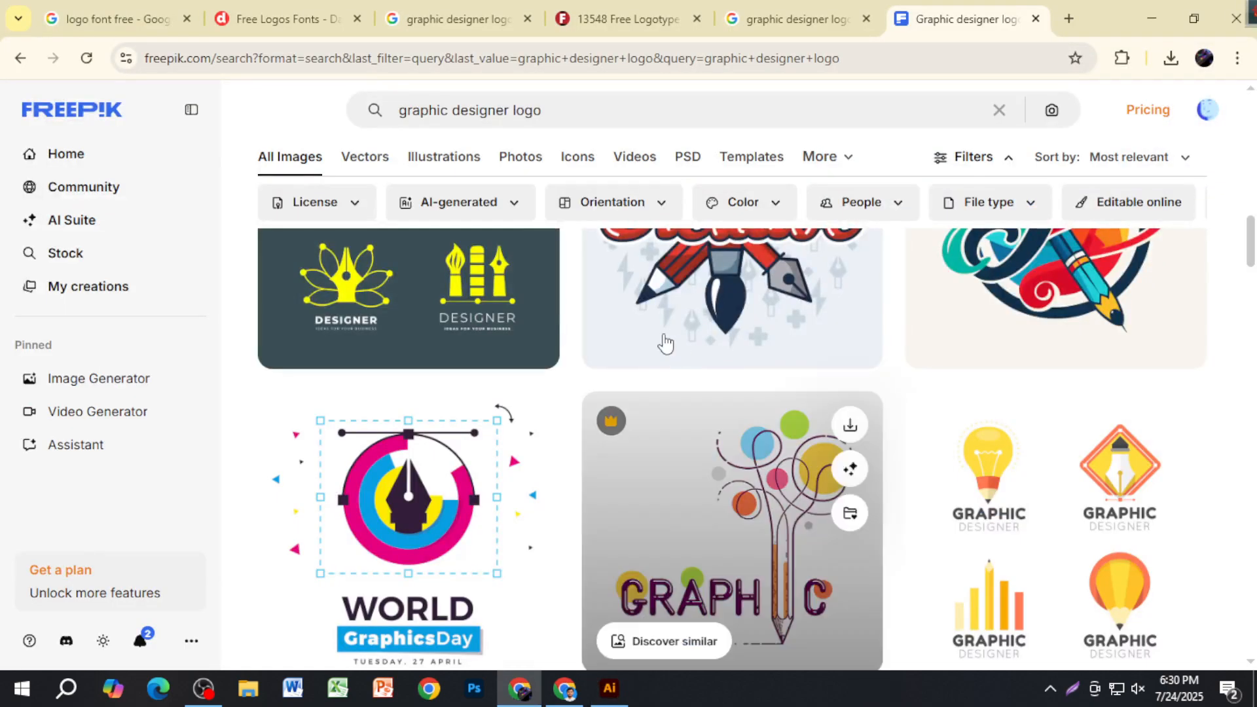
{"action": "left_click", "coordinate": [1171, 58]}
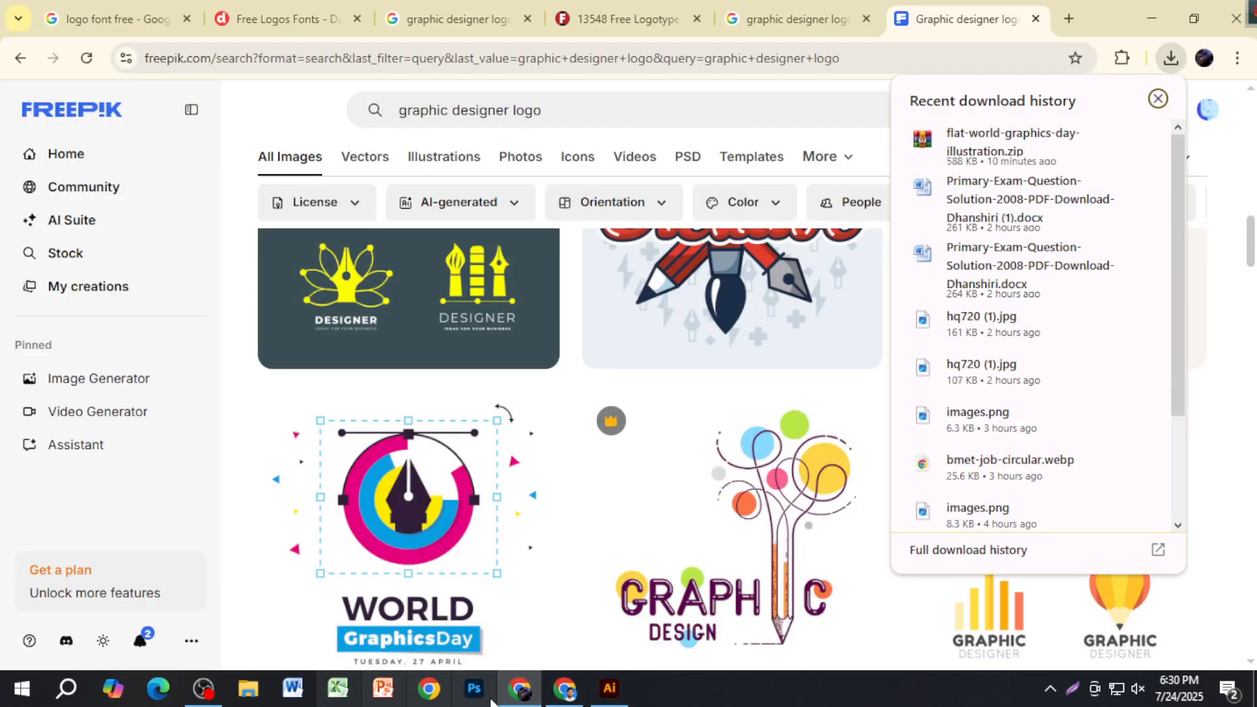
{"action": "left_click", "coordinate": [609, 688]}
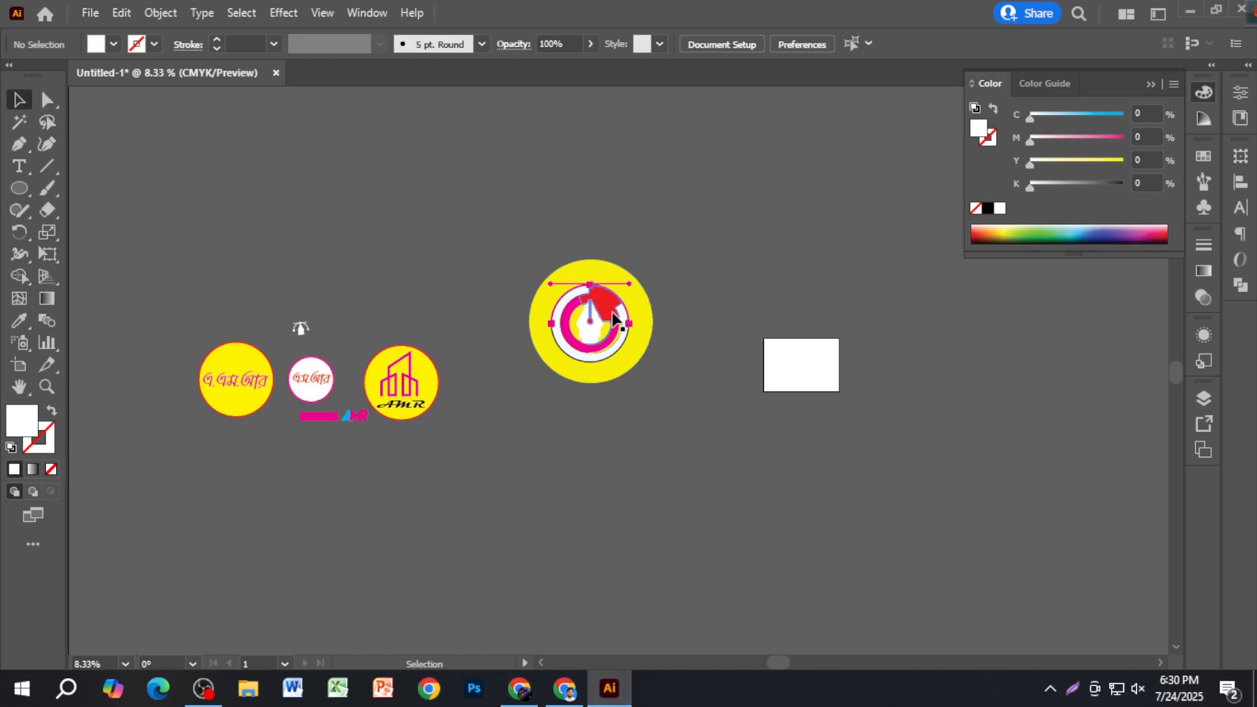
{"action": "scroll", "coordinate": [618, 325], "scroll_direction": "up", "scroll_amount": 4}
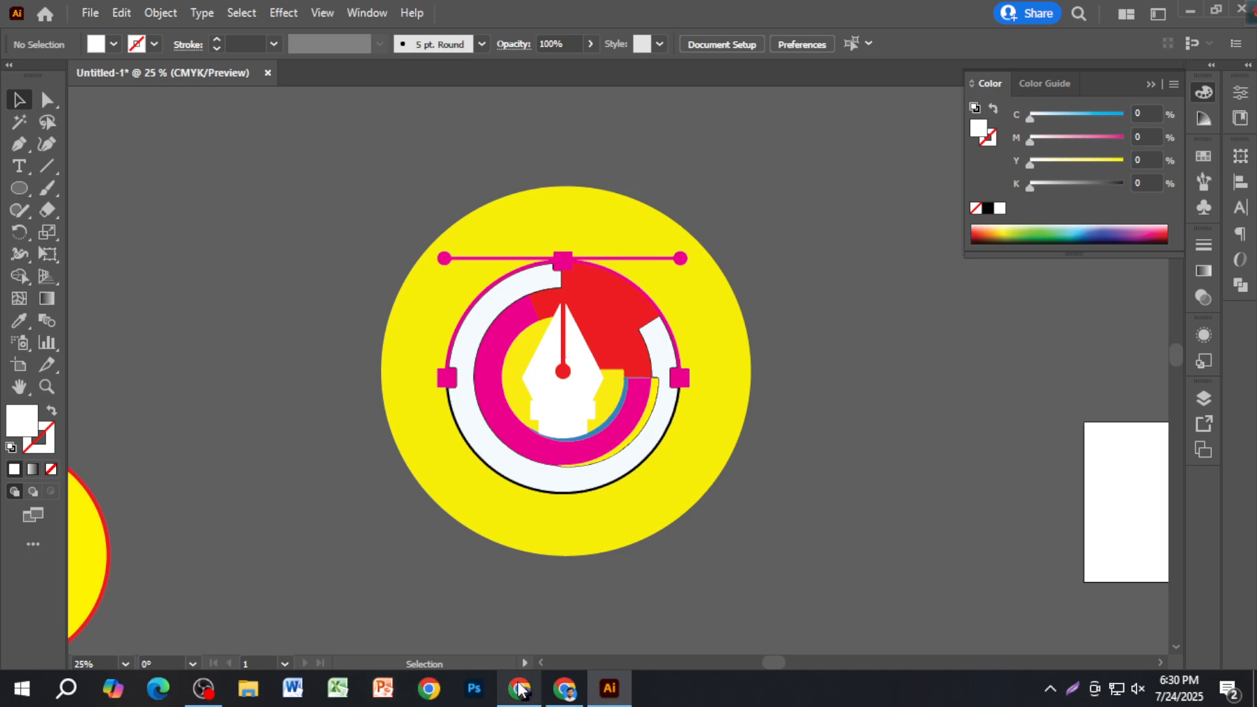
Open the flat-world-graphics-day-illustration archive from the Downloads folder in File Explorer and select 5130698.jpg.
{"action": "left_click", "coordinate": [248, 687]}
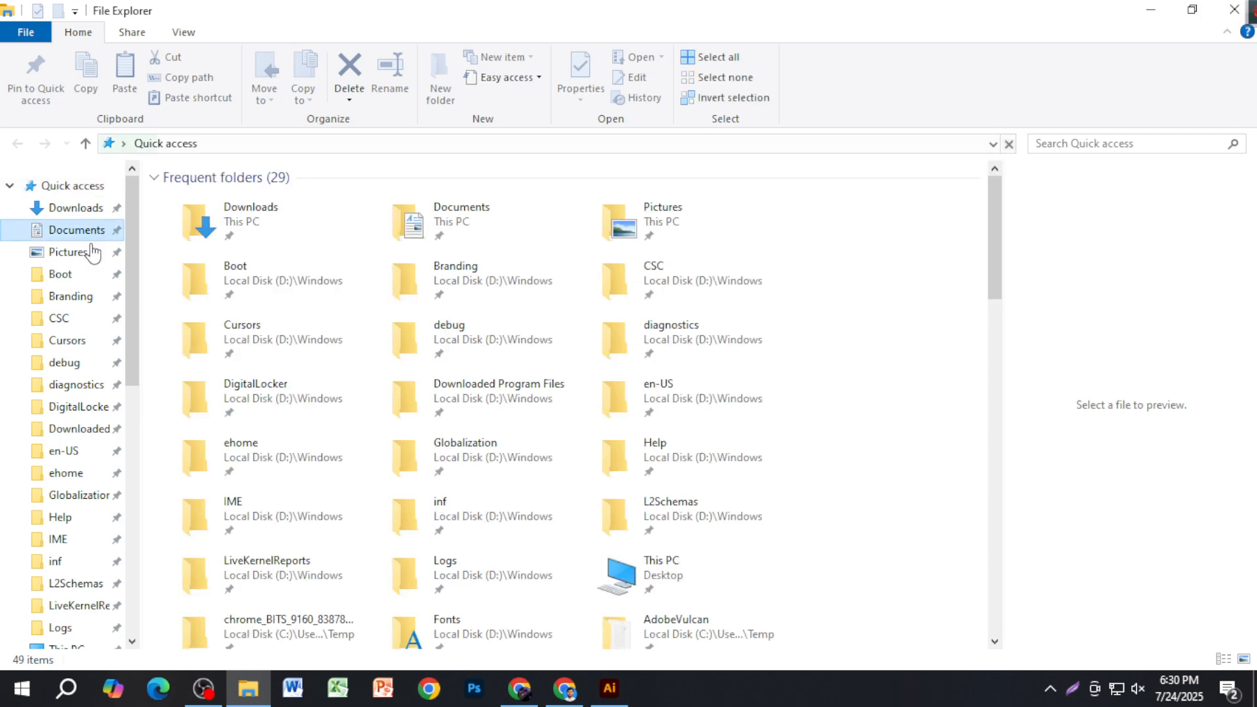
{"action": "scroll", "coordinate": [78, 425], "scroll_direction": "down", "scroll_amount": 2}
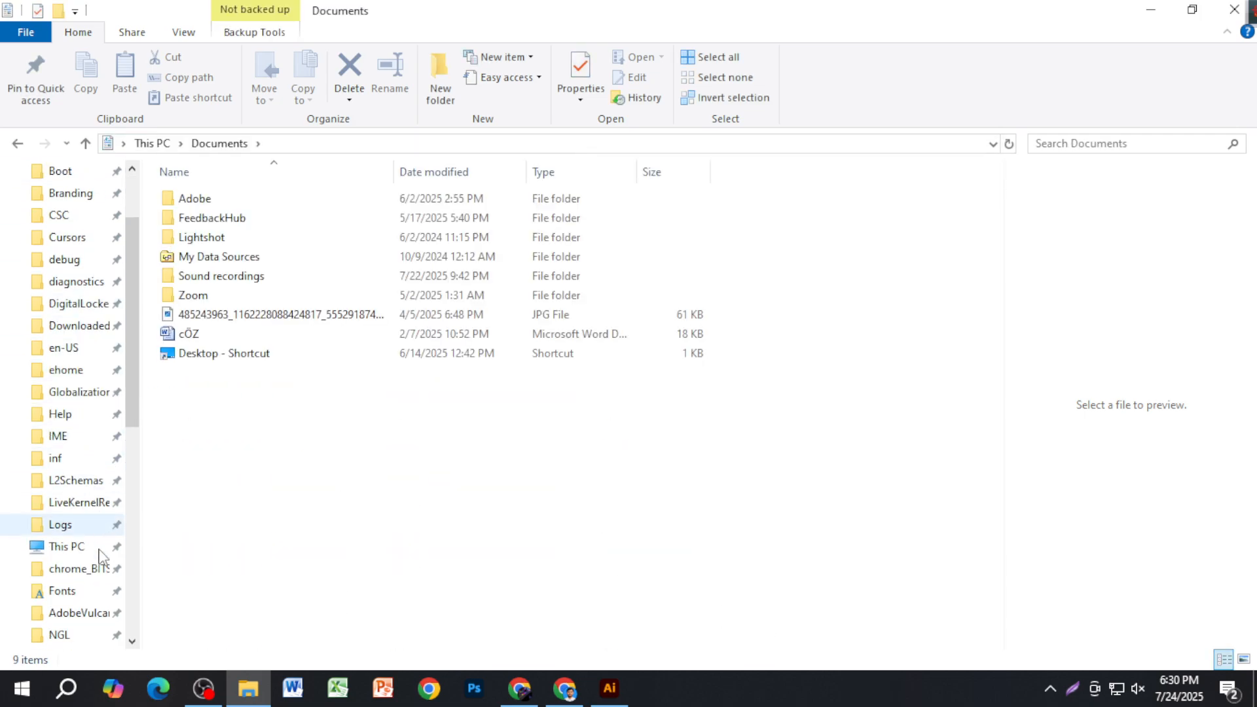
{"action": "scroll", "coordinate": [88, 367], "scroll_direction": "up", "scroll_amount": 2}
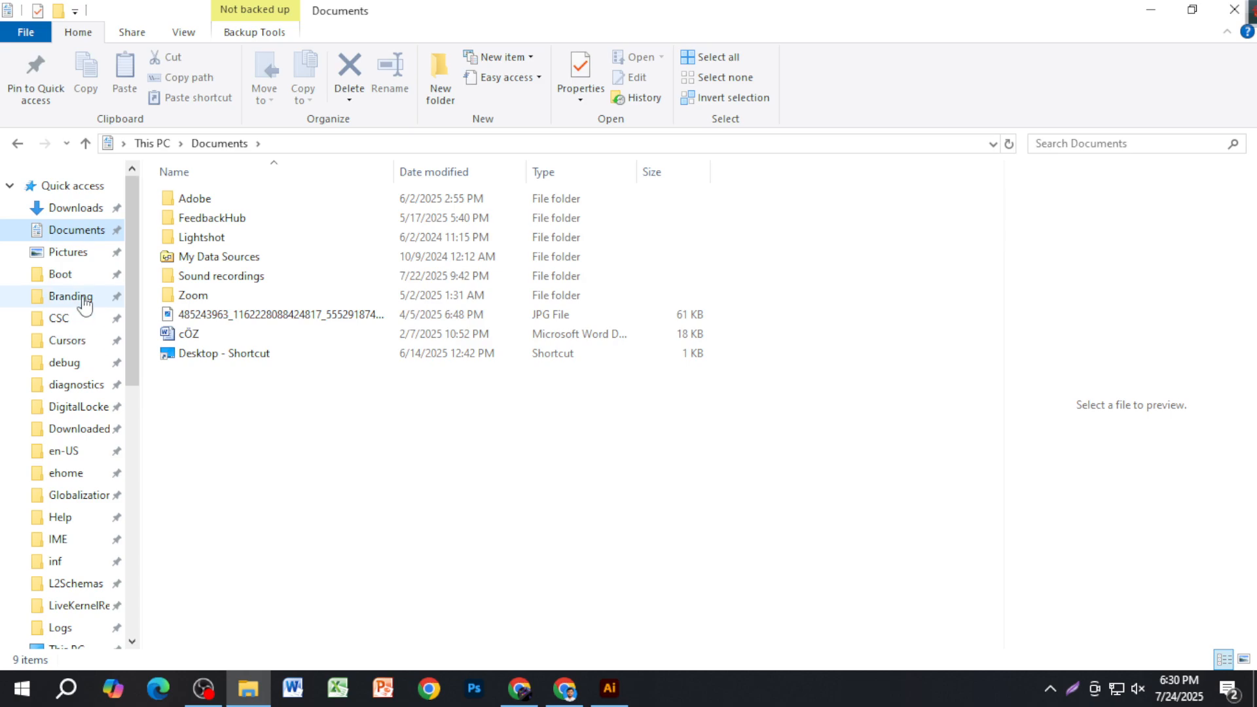
{"action": "left_click", "coordinate": [82, 208]}
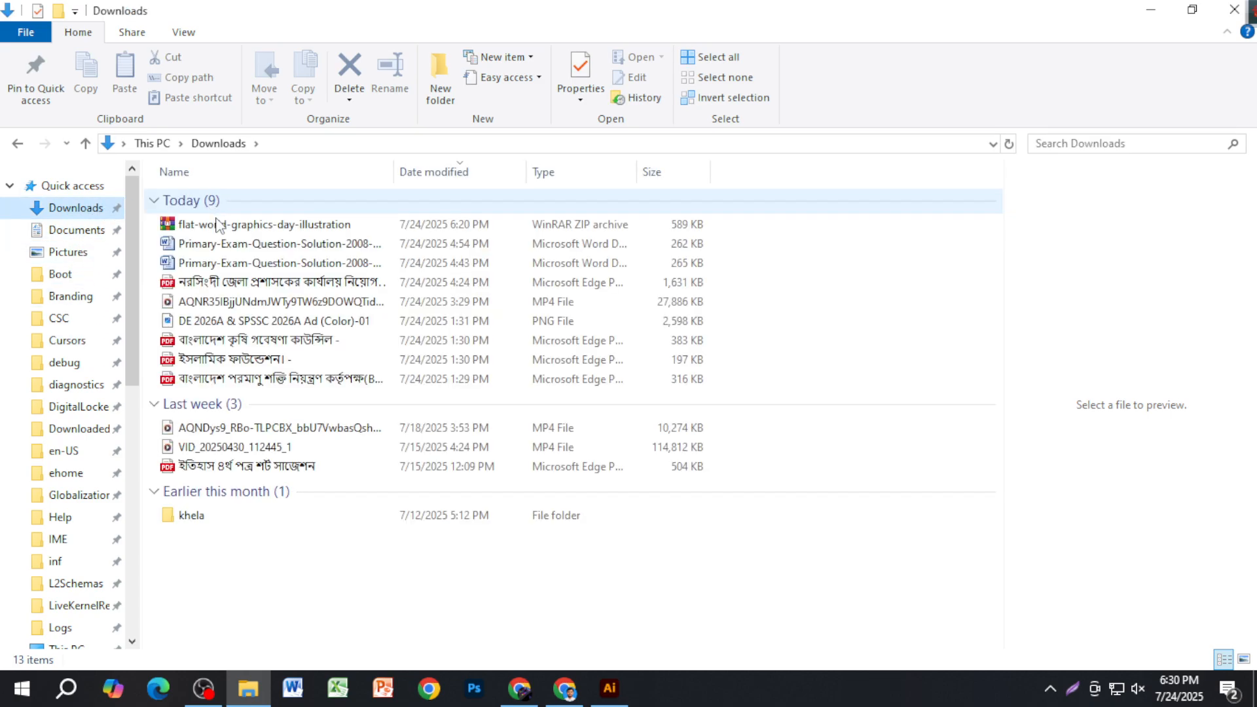
{"action": "left_click", "coordinate": [265, 226]}
{"action": "double_click", "coordinate": [265, 229]}
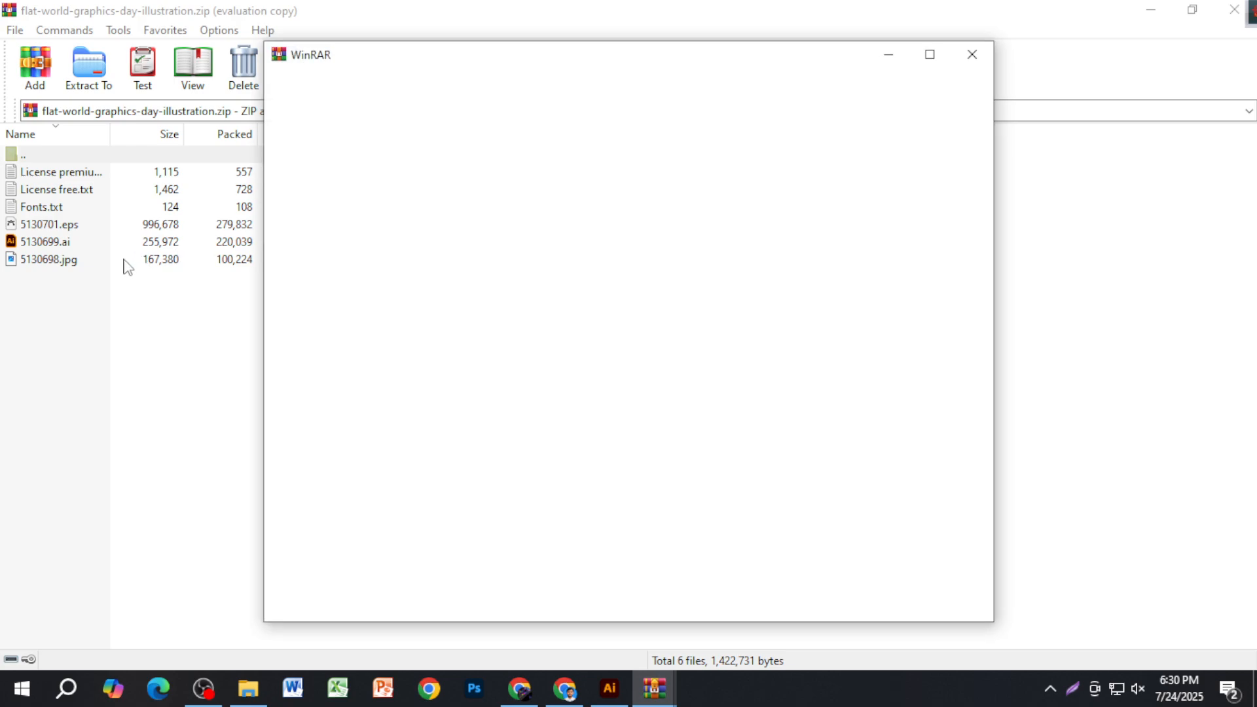
{"action": "left_click", "coordinate": [972, 54]}
{"action": "left_click", "coordinate": [184, 262]}
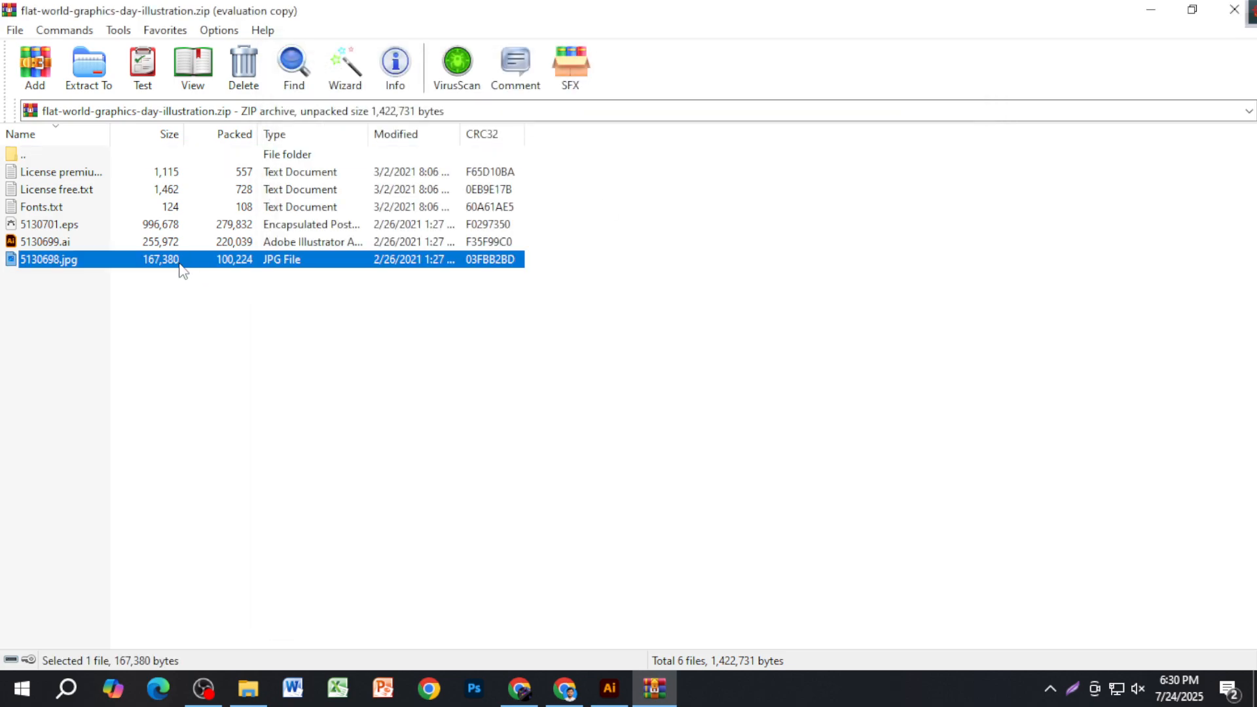
Place 5130698.jpg from the archive into the Illustrator document beside the yellow circular logo.
{"action": "left_click_drag", "start_coordinate": [176, 265], "coordinate": [401, 459]}
{"action": "scroll", "coordinate": [554, 459], "scroll_direction": "down", "scroll_amount": 3}
{"action": "left_click_drag", "start_coordinate": [526, 460], "coordinate": [747, 440]}
{"action": "scroll", "coordinate": [766, 443], "scroll_direction": "up", "scroll_amount": 2}
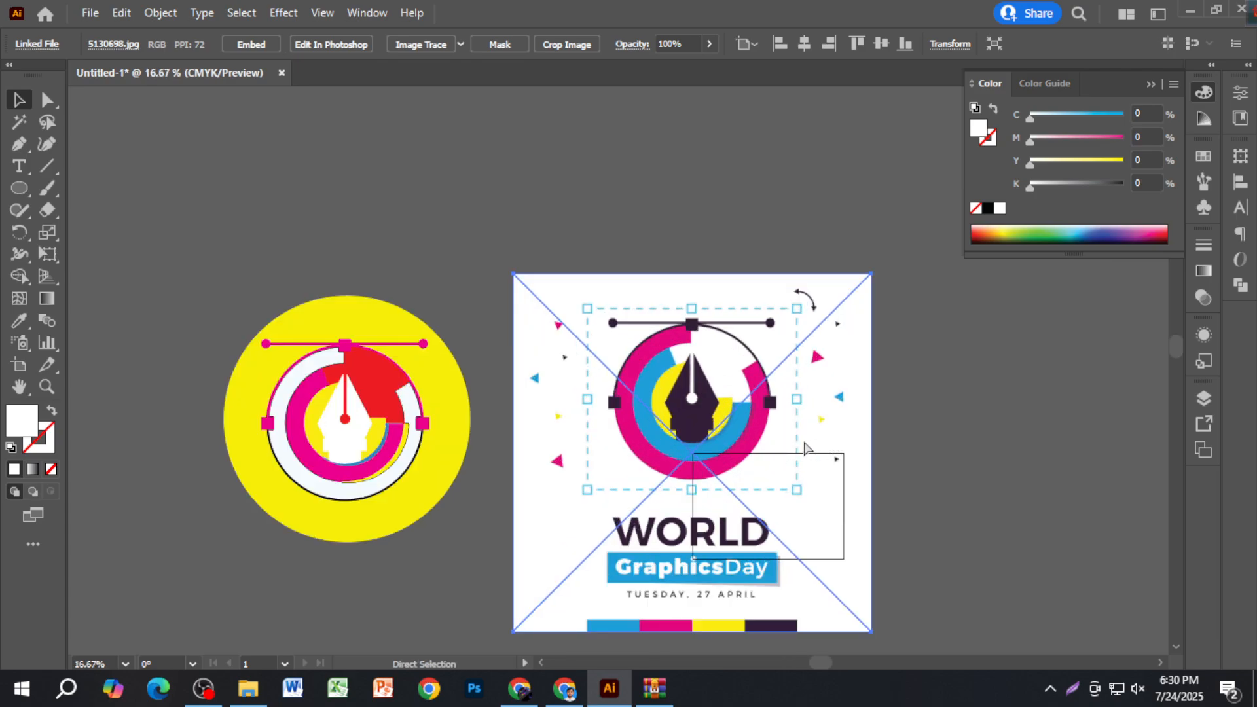
Move the yellow circular logo to the opposite side of the World Graphics Day poster for comparison.
{"action": "scroll", "coordinate": [270, 330], "scroll_direction": "down", "scroll_amount": 2}
{"action": "left_click_drag", "start_coordinate": [219, 312], "coordinate": [658, 385]}
{"action": "left_click", "coordinate": [780, 396]}
{"action": "key", "text": "ctrl+equal"}
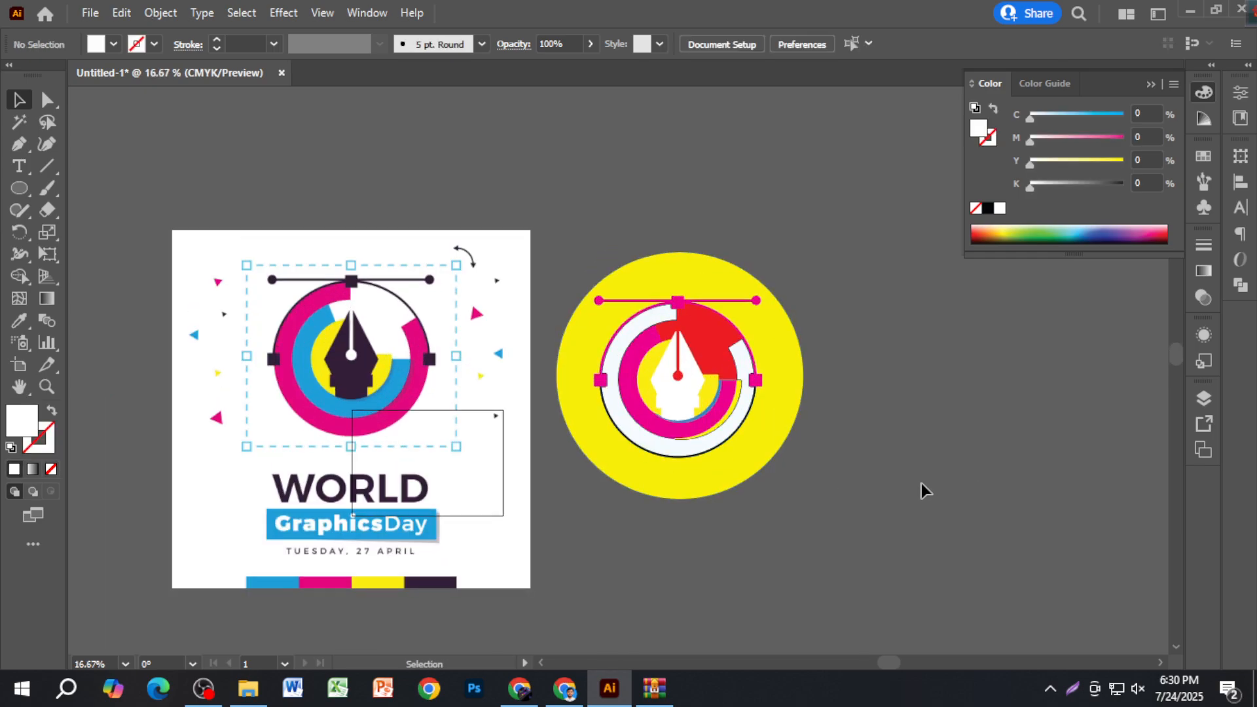
{"action": "scroll", "coordinate": [926, 480], "scroll_direction": "up", "scroll_amount": 3}
{"action": "scroll", "coordinate": [926, 479], "scroll_direction": "down", "scroll_amount": 2}
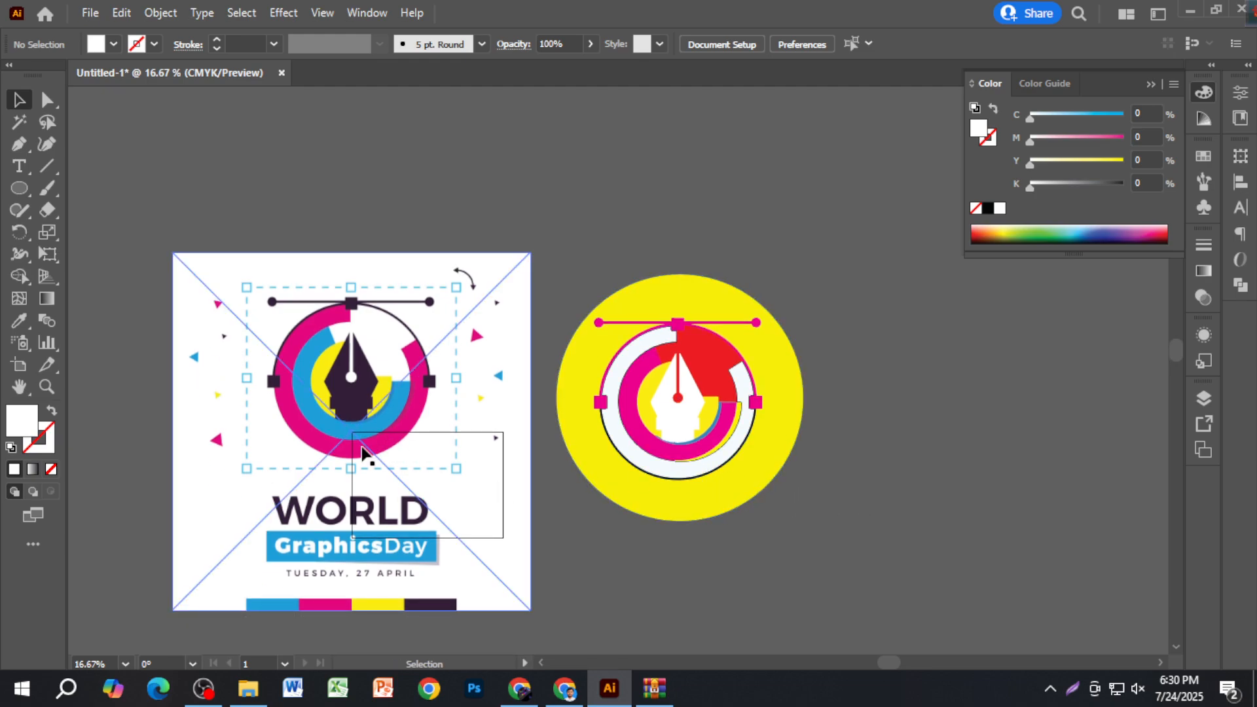
Compare the yellow circular logo with the World Graphics Day poster and review the other sample logos.
{"action": "scroll", "coordinate": [362, 452], "scroll_direction": "up", "scroll_amount": 1}
{"action": "scroll", "coordinate": [826, 478], "scroll_direction": "down", "scroll_amount": 1}
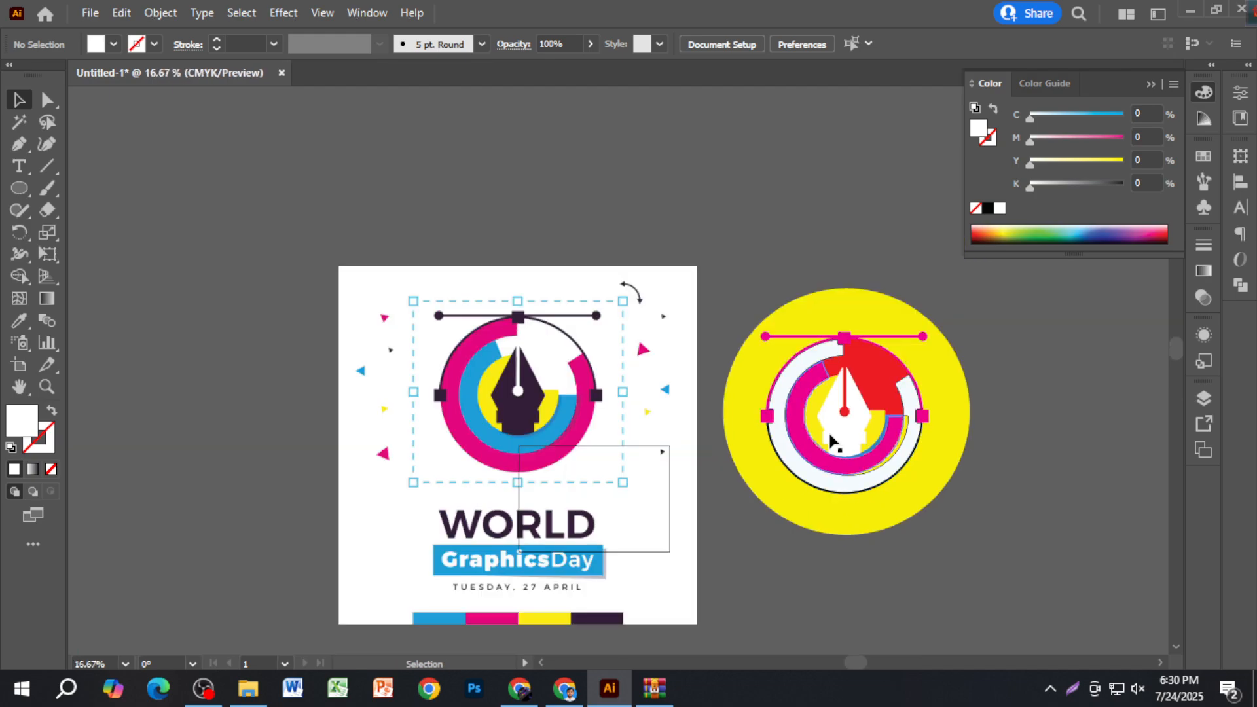
{"action": "left_click_drag", "start_coordinate": [812, 257], "coordinate": [949, 558]}
{"action": "left_click", "coordinate": [1019, 536]}
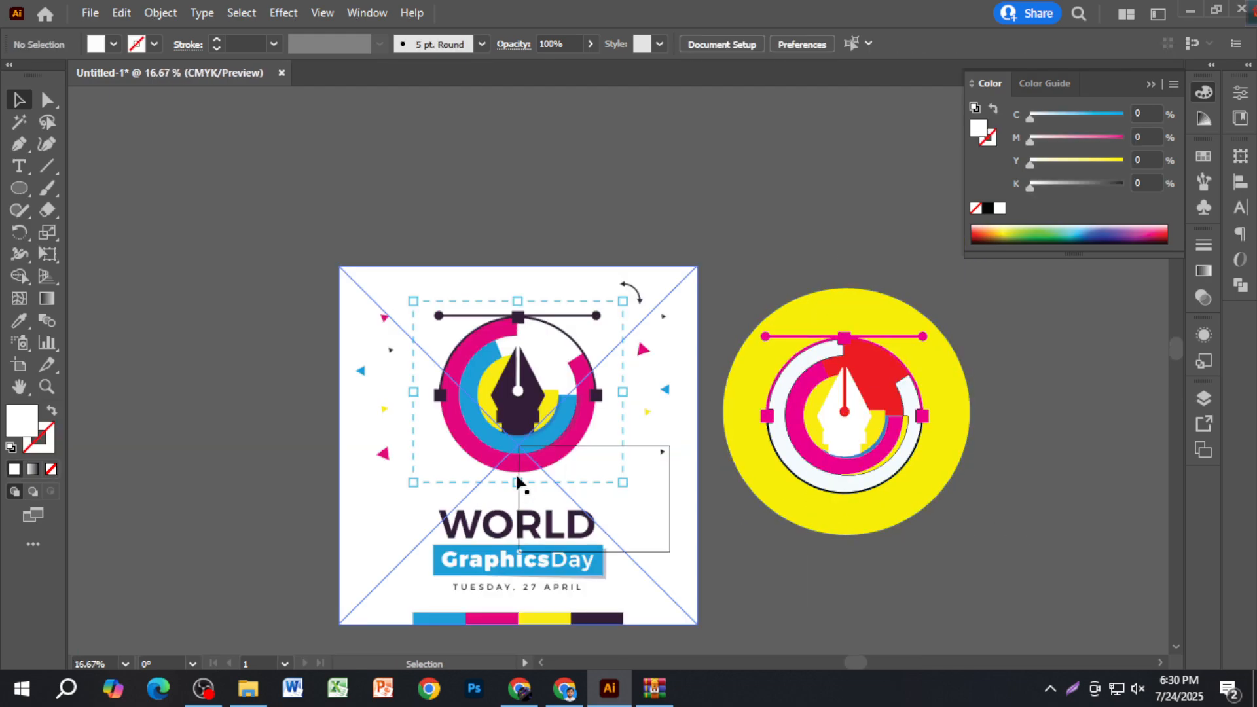
{"action": "scroll", "coordinate": [992, 512], "scroll_direction": "up", "scroll_amount": 1}
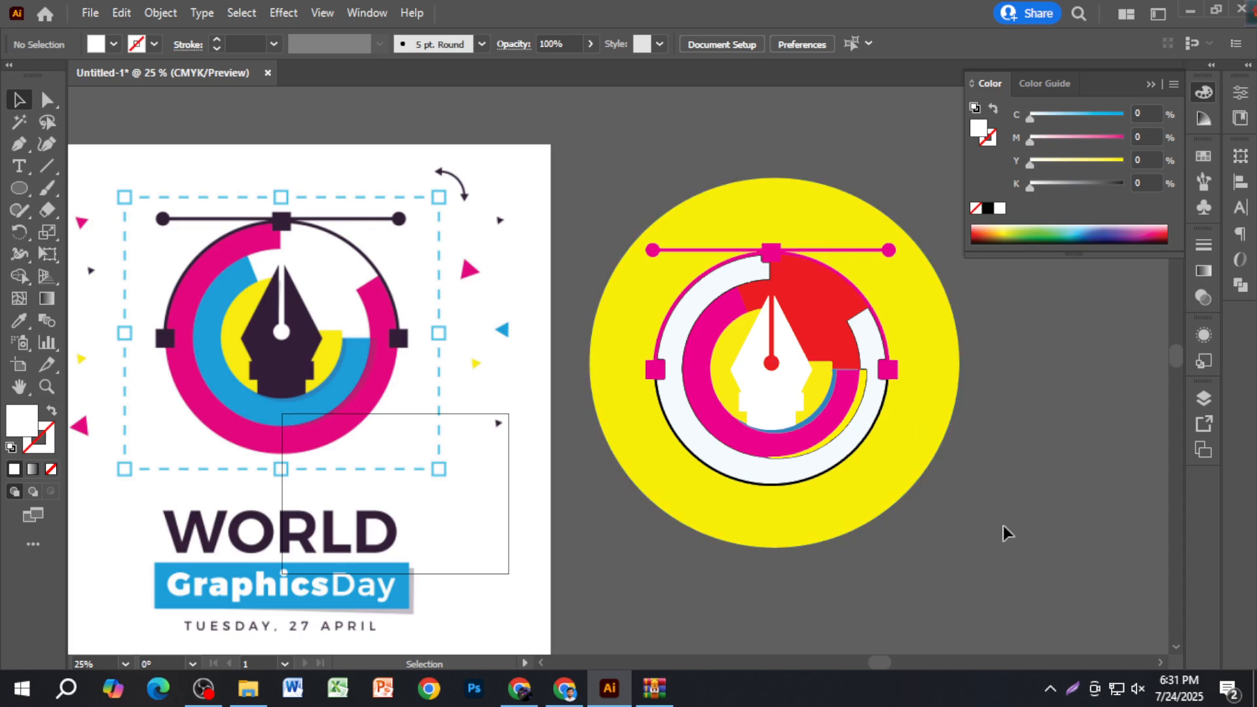
{"action": "scroll", "coordinate": [1000, 520], "scroll_direction": "down", "scroll_amount": 1}
{"action": "scroll", "coordinate": [1000, 522], "scroll_direction": "down", "scroll_amount": 2}
{"action": "scroll", "coordinate": [986, 533], "scroll_direction": "down", "scroll_amount": 2}
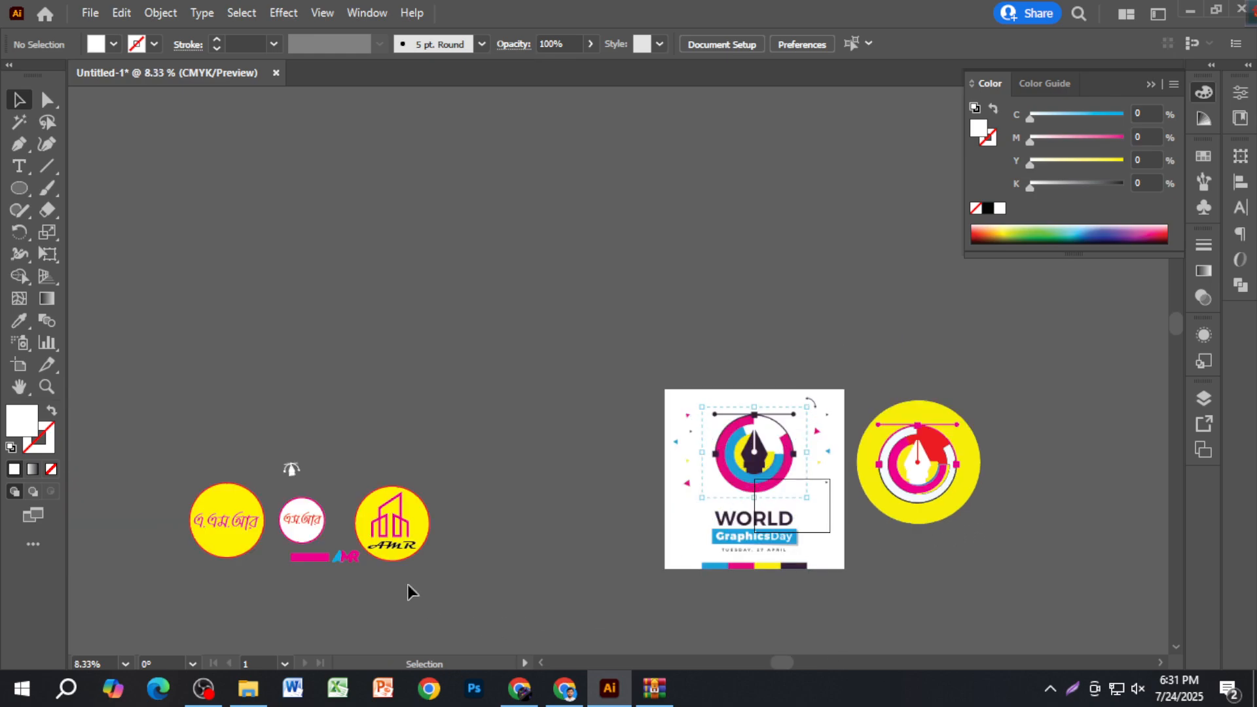
Bring the blue and magenta AMR lettering from the sample logos onto the yellow circle, beneath the pen-nib emblem.
{"action": "scroll", "coordinate": [352, 557], "scroll_direction": "up", "scroll_amount": 3}
{"action": "left_click", "coordinate": [336, 571]}
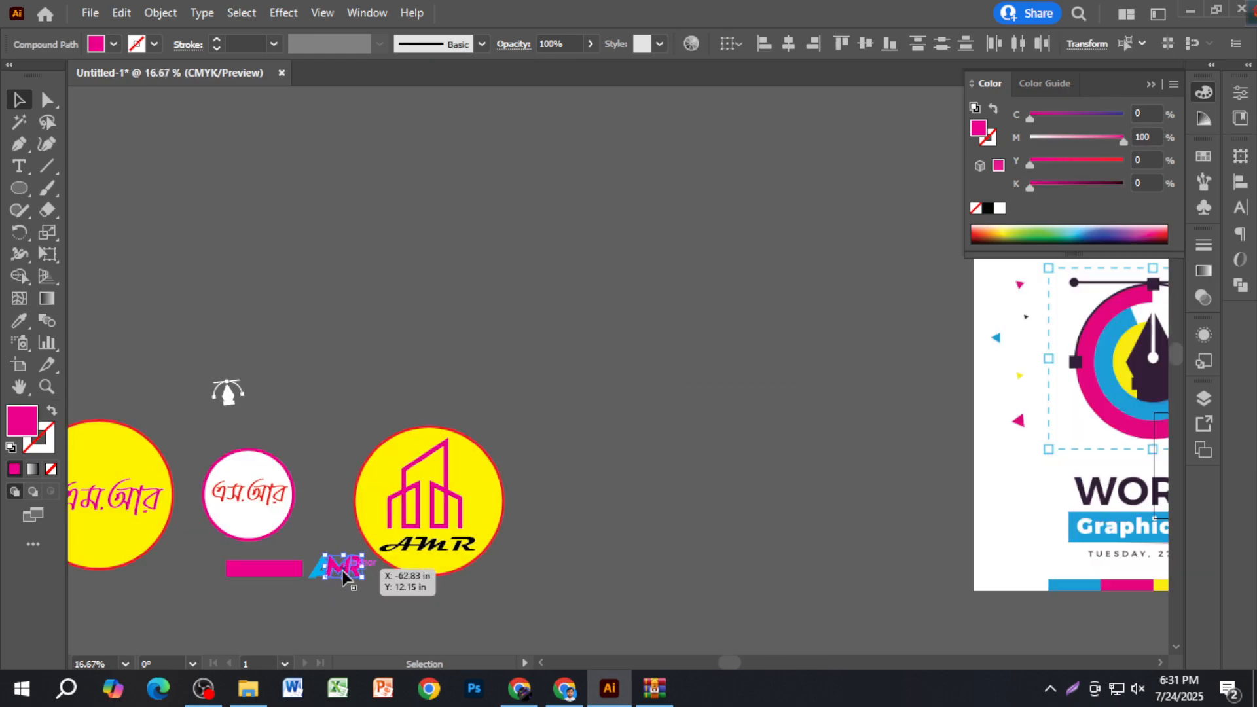
{"action": "left_click", "coordinate": [396, 589]}
{"action": "scroll", "coordinate": [396, 591], "scroll_direction": "up", "scroll_amount": 1}
{"action": "left_click_drag", "start_coordinate": [237, 540], "coordinate": [841, 499]}
{"action": "scroll", "coordinate": [277, 556], "scroll_direction": "down", "scroll_amount": 4}
{"action": "scroll", "coordinate": [866, 522], "scroll_direction": "up", "scroll_amount": 4}
{"action": "scroll", "coordinate": [864, 522], "scroll_direction": "up", "scroll_amount": 2}
{"action": "scroll", "coordinate": [869, 524], "scroll_direction": "down", "scroll_amount": 2}
{"action": "key", "text": "ctrl+z"}
{"action": "left_click", "coordinate": [963, 558]}
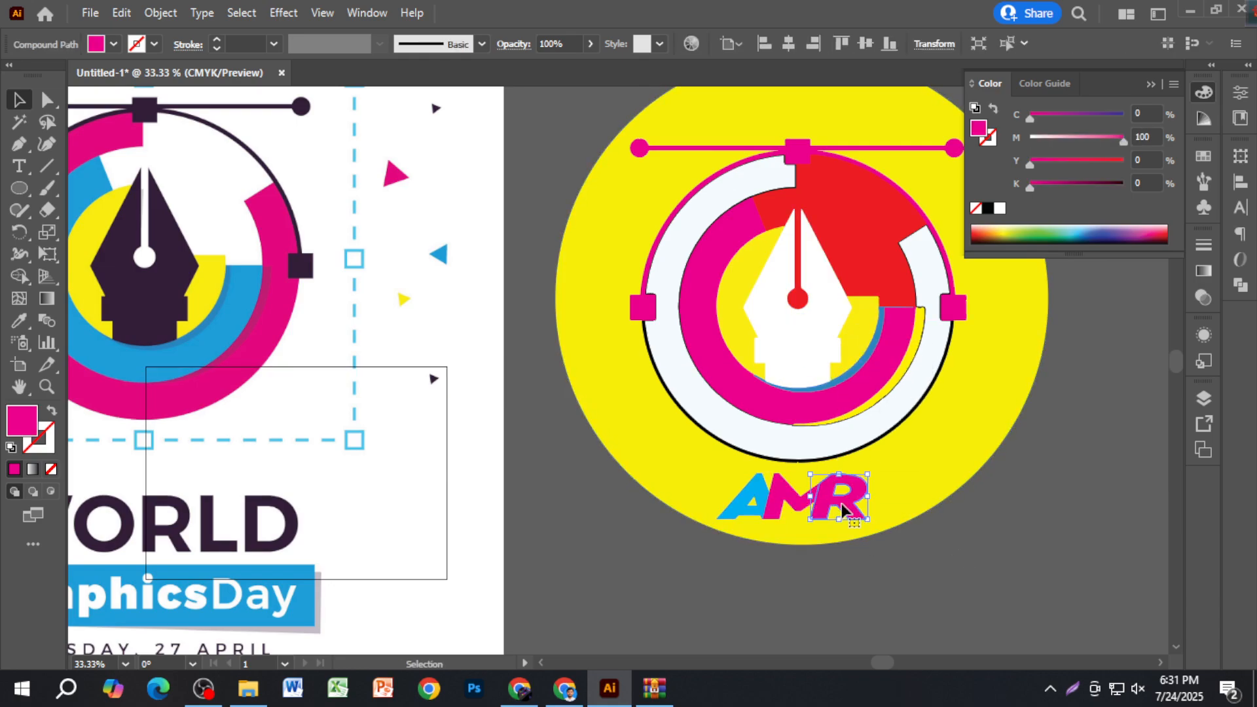
Group the three AMR letters and move the group up onto the lower part of the pen nib.
{"action": "left_click", "coordinate": [776, 500], "text": "shift"}
{"action": "left_click", "coordinate": [741, 500], "text": "shift"}
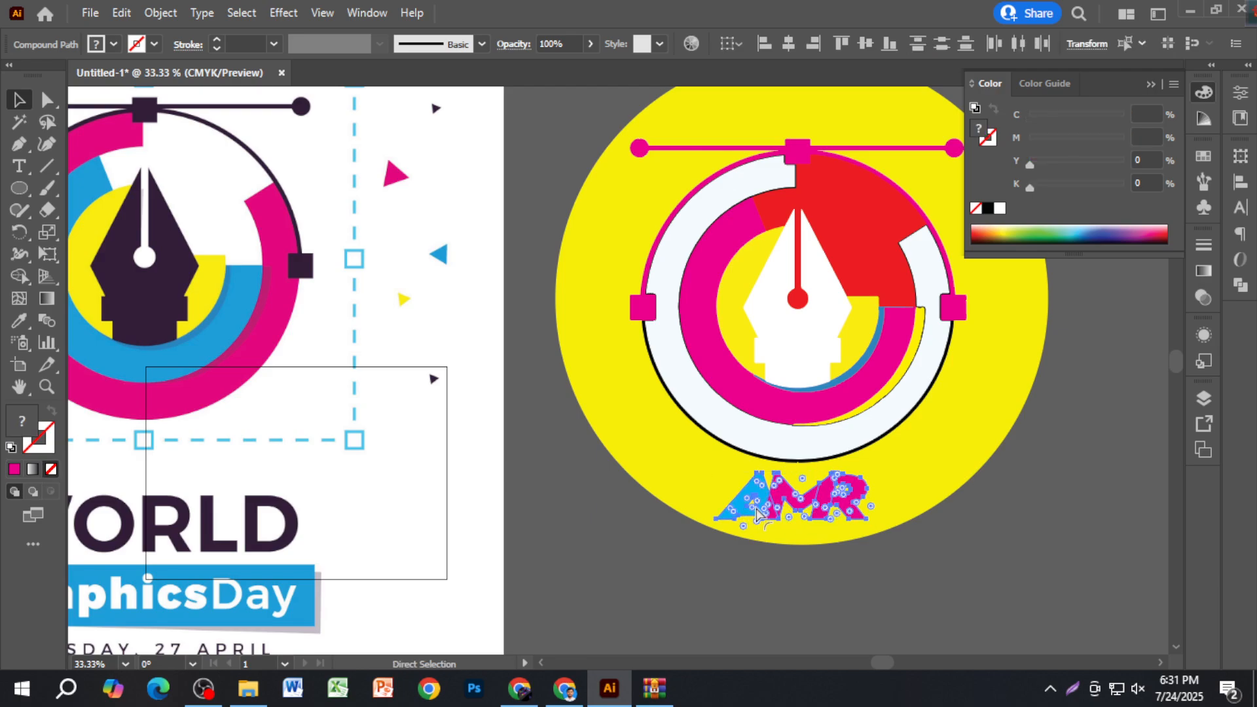
{"action": "key", "text": "ctrl+g"}
{"action": "left_click_drag", "start_coordinate": [810, 498], "coordinate": [816, 364]}
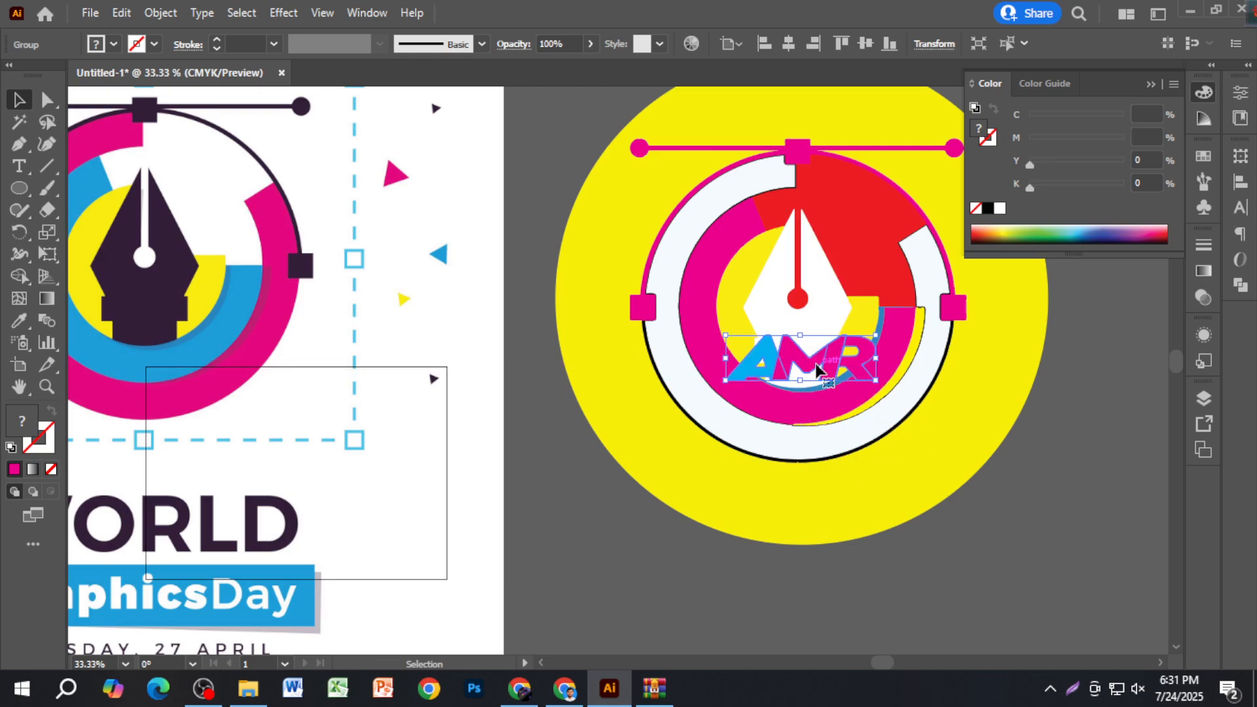
Scale the AMR group down to fit inside the white base of the pen nib.
{"action": "scroll", "coordinate": [815, 363], "scroll_direction": "up", "scroll_amount": 4}
{"action": "scroll", "coordinate": [825, 370], "scroll_direction": "down", "scroll_amount": 2}
{"action": "scroll", "coordinate": [842, 380], "scroll_direction": "up", "scroll_amount": 2}
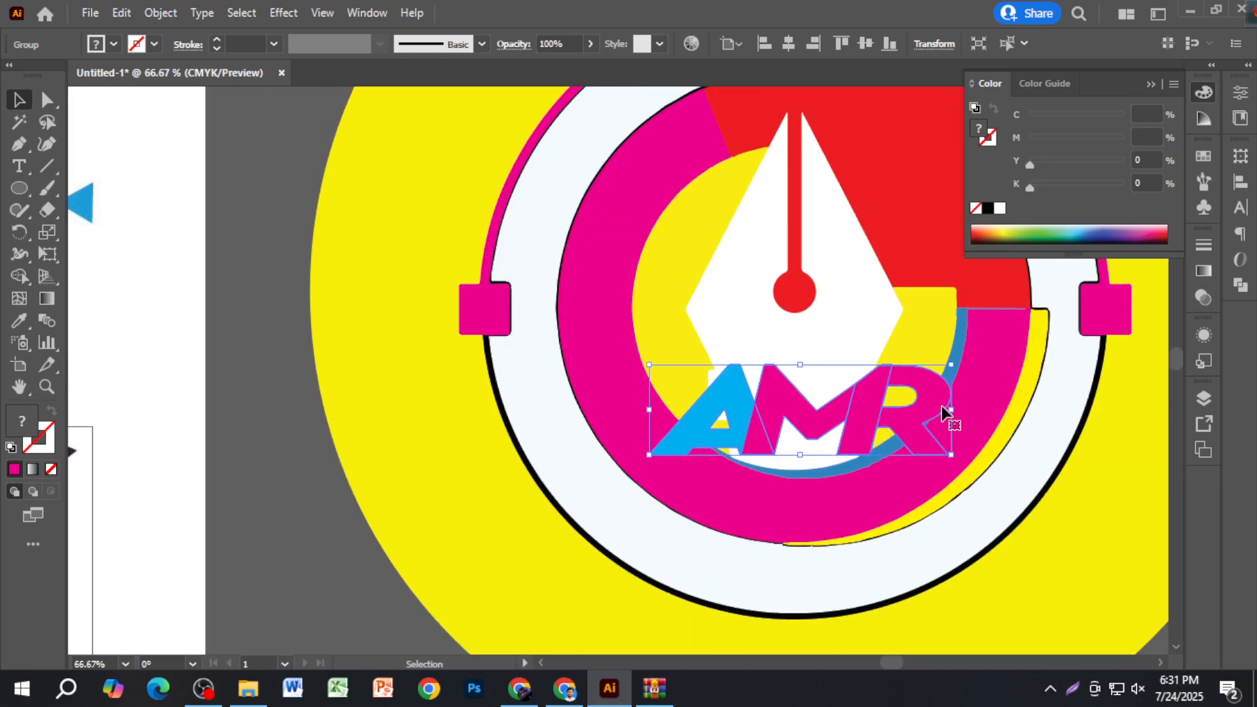
{"action": "left_click_drag", "start_coordinate": [953, 411], "coordinate": [854, 388]}
{"action": "scroll", "coordinate": [854, 388], "scroll_direction": "down", "scroll_amount": 3}
{"action": "left_click", "coordinate": [1024, 431]}
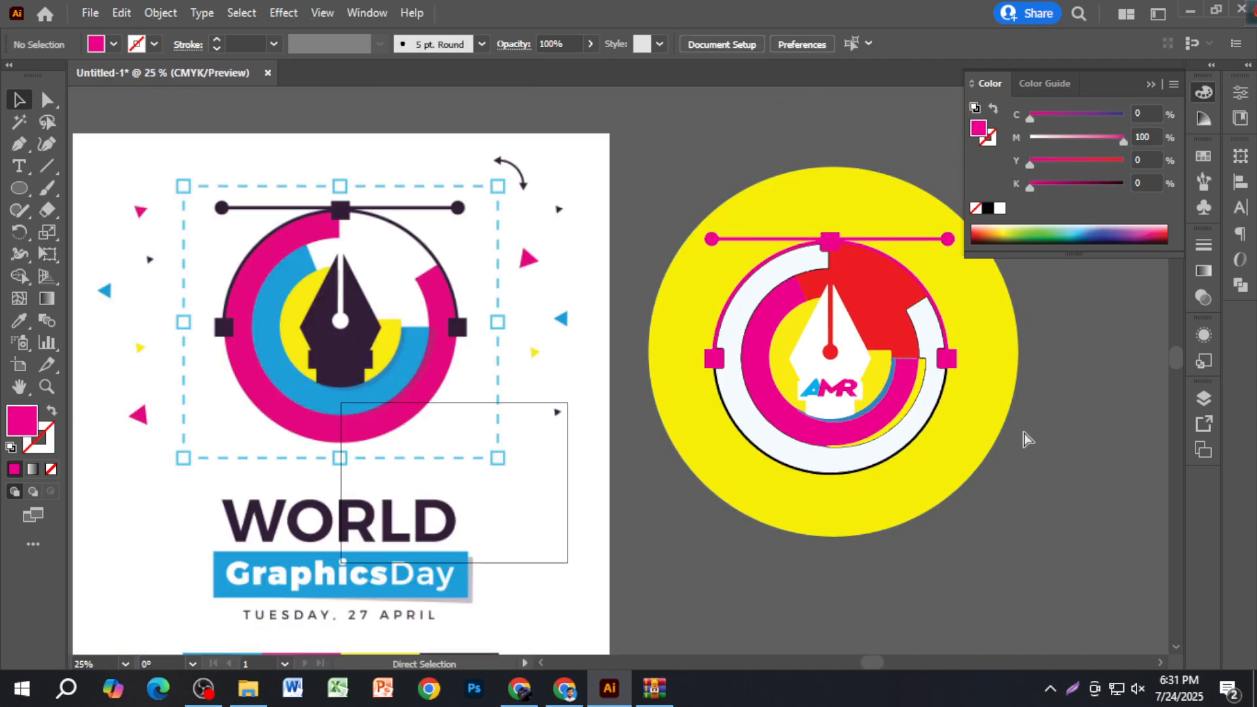
{"action": "left_click_drag", "start_coordinate": [1079, 440], "coordinate": [950, 460]}
{"action": "scroll", "coordinate": [917, 450], "scroll_direction": "up", "scroll_amount": 2}
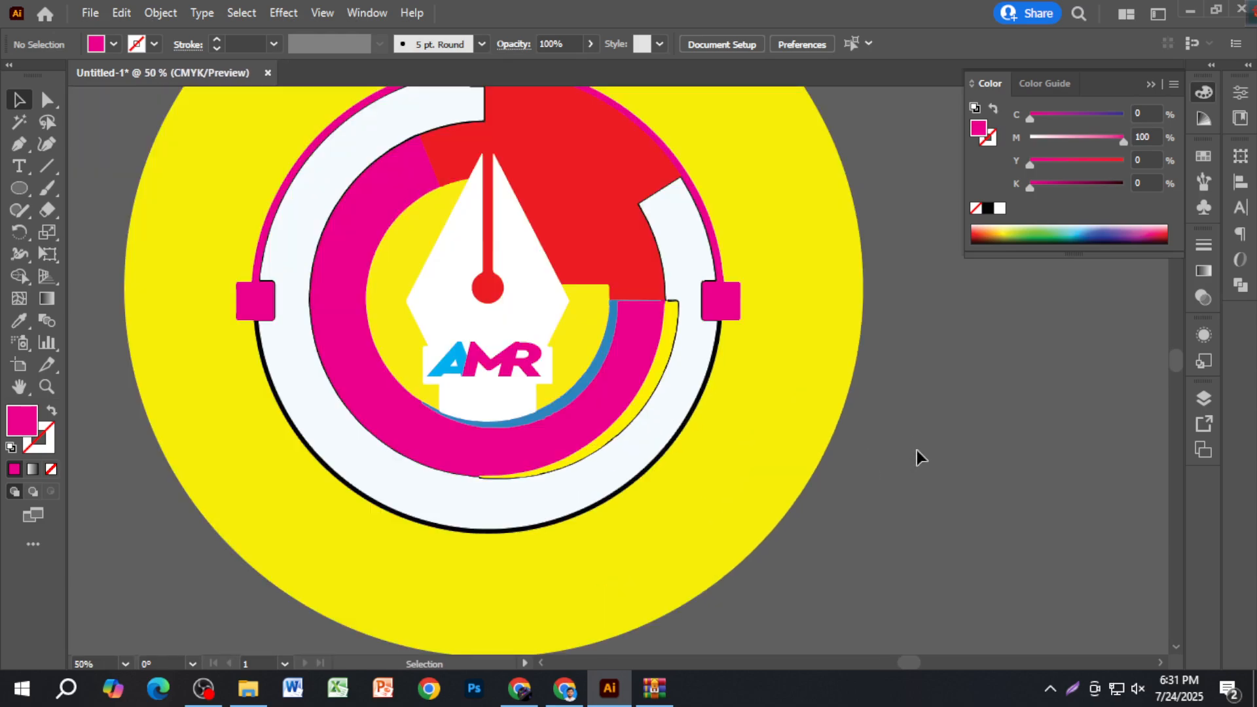
{"action": "scroll", "coordinate": [917, 450], "scroll_direction": "down", "scroll_amount": 2}
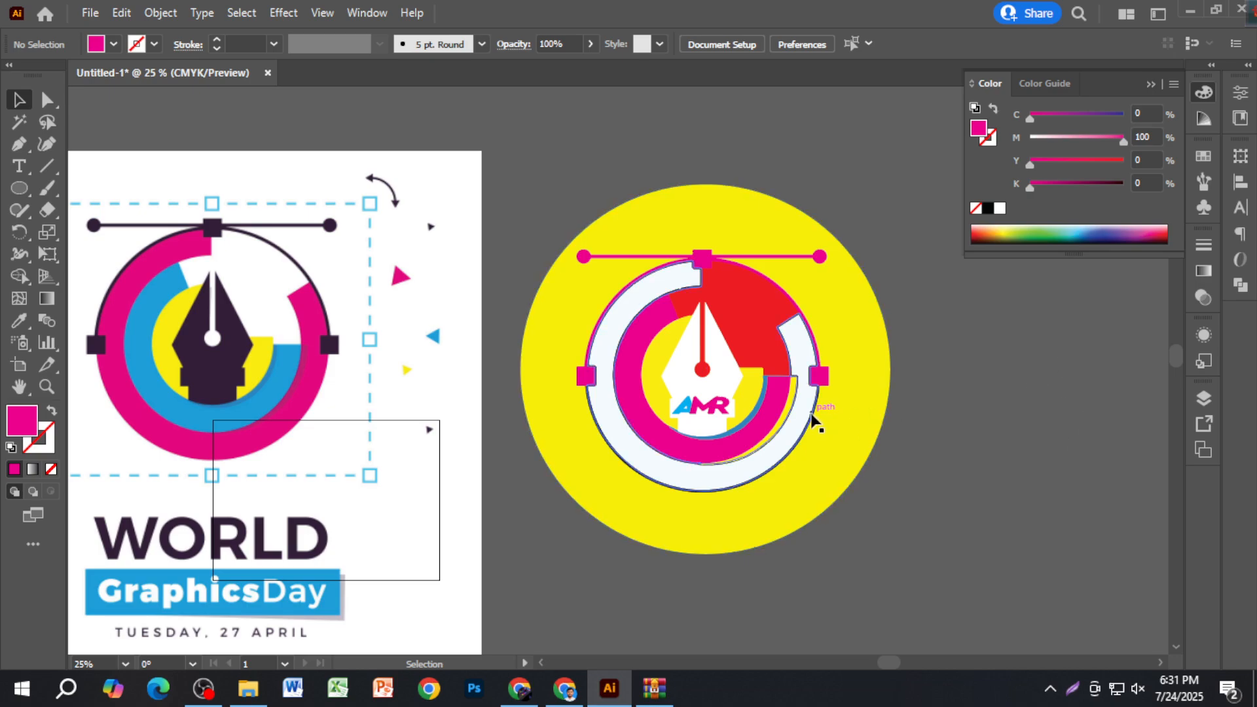
Shift the thin yellow crescent along the magenta ring's lower edge slightly inward.
{"action": "scroll", "coordinate": [794, 399], "scroll_direction": "up", "scroll_amount": 4}
{"action": "left_click", "coordinate": [791, 387]}
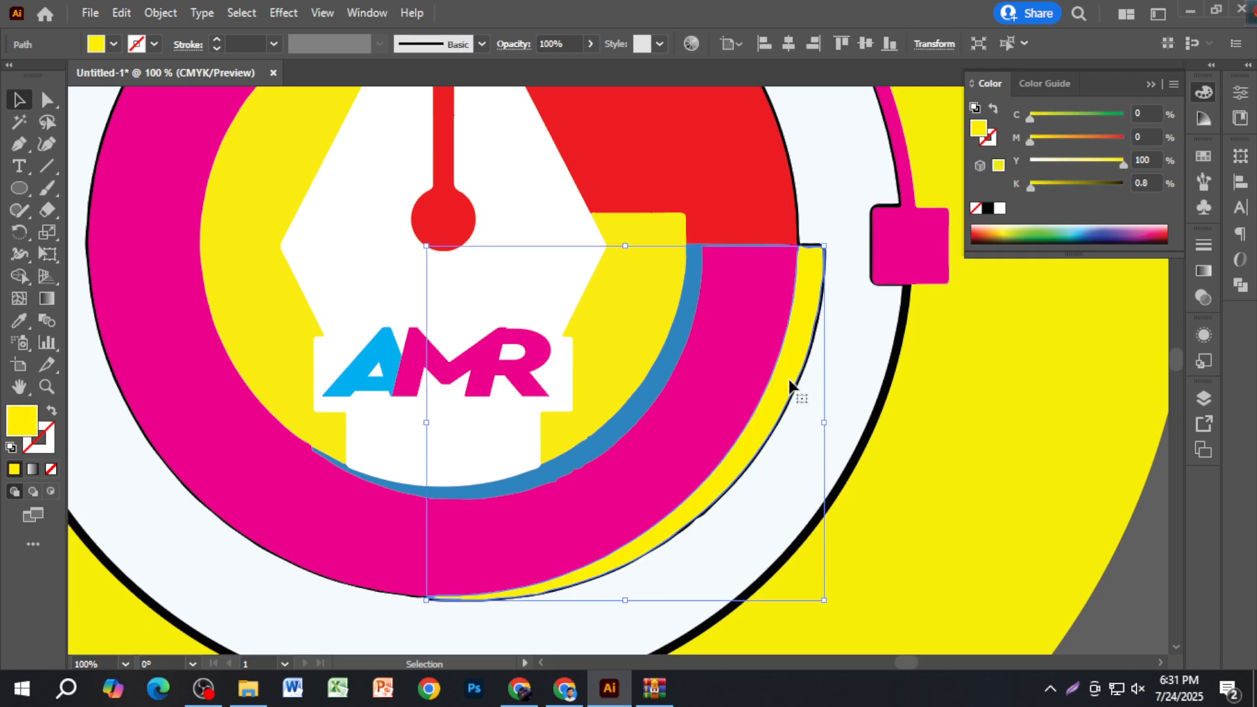
{"action": "scroll", "coordinate": [791, 386], "scroll_direction": "down", "scroll_amount": 2}
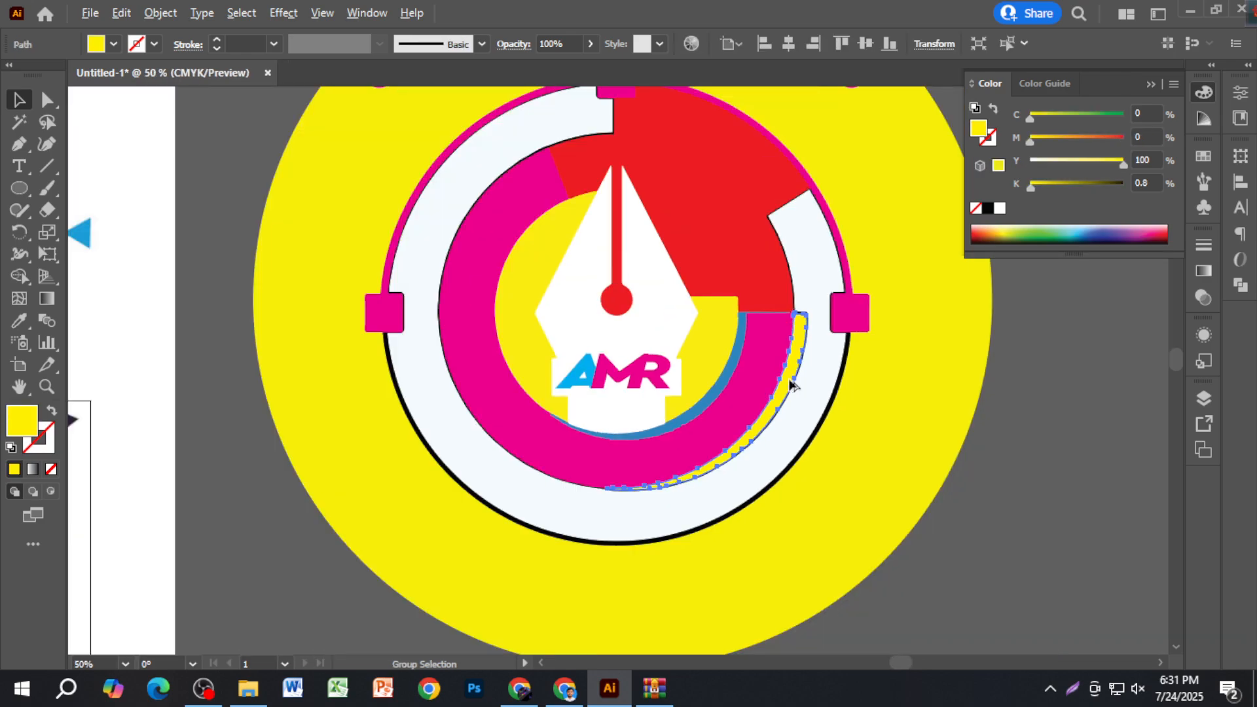
{"action": "left_click", "coordinate": [981, 399]}
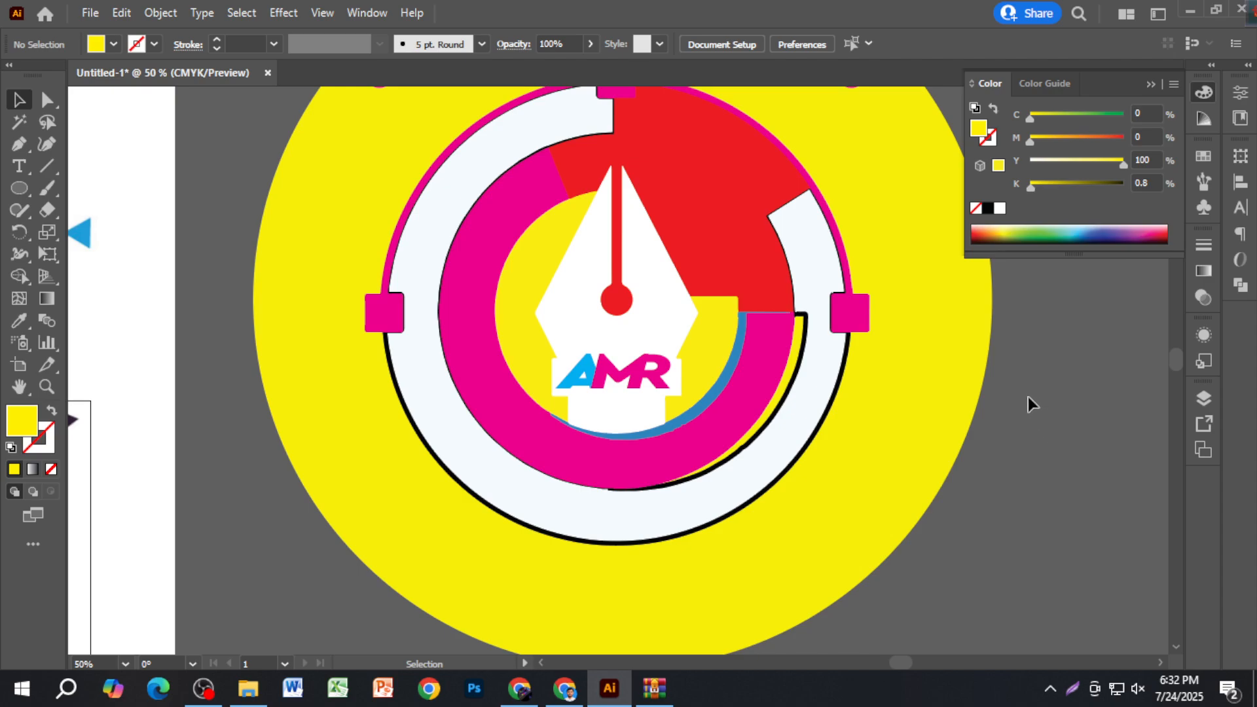
Recolour the red section behind the pen nib magenta by setting its yellow and cyan to 0%.
{"action": "scroll", "coordinate": [1028, 397], "scroll_direction": "down", "scroll_amount": 1}
{"action": "left_click", "coordinate": [849, 270]}
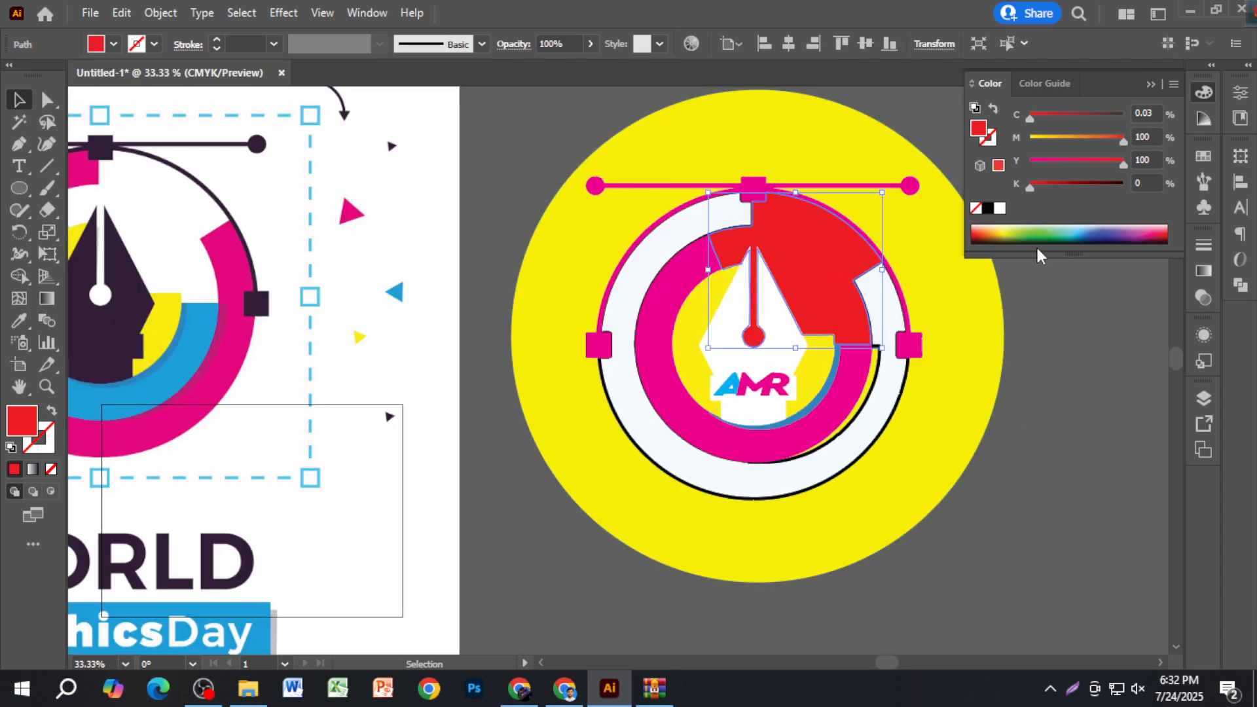
{"action": "left_click_drag", "start_coordinate": [1071, 164], "coordinate": [1031, 162]}
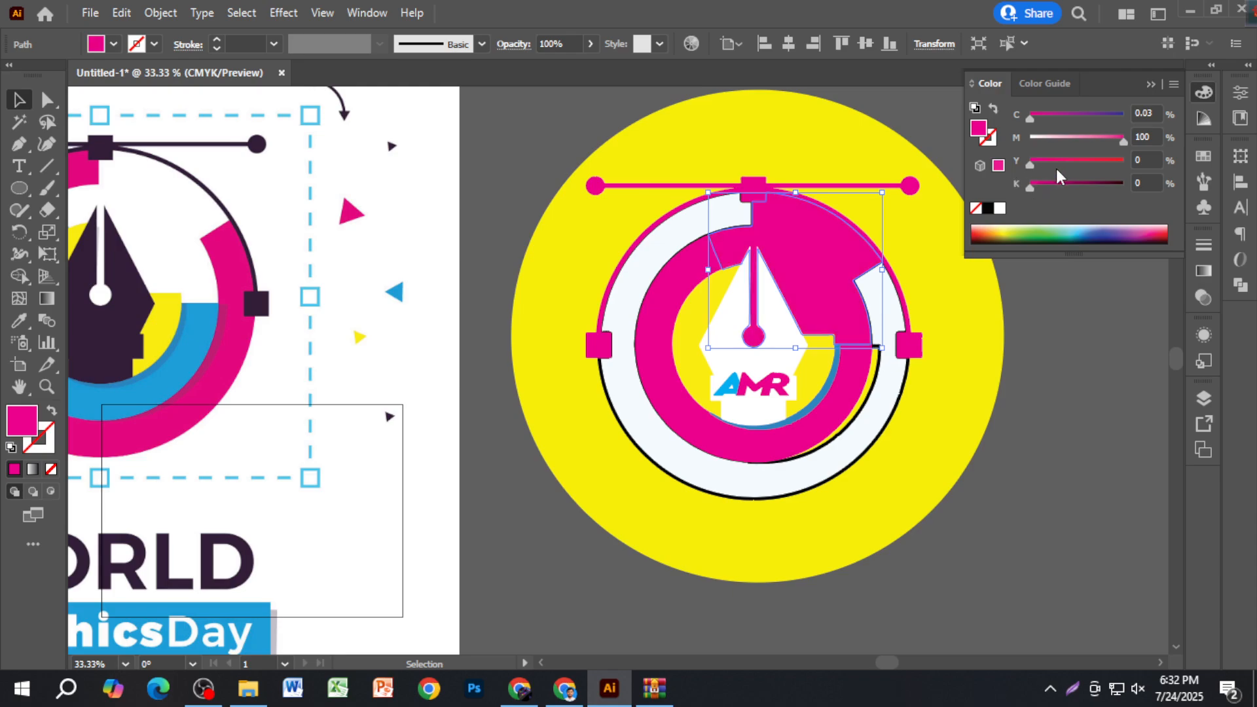
{"action": "left_click_drag", "start_coordinate": [1060, 116], "coordinate": [1000, 116]}
{"action": "left_click", "coordinate": [1060, 313]}
{"action": "scroll", "coordinate": [1067, 395], "scroll_direction": "up", "scroll_amount": 1}
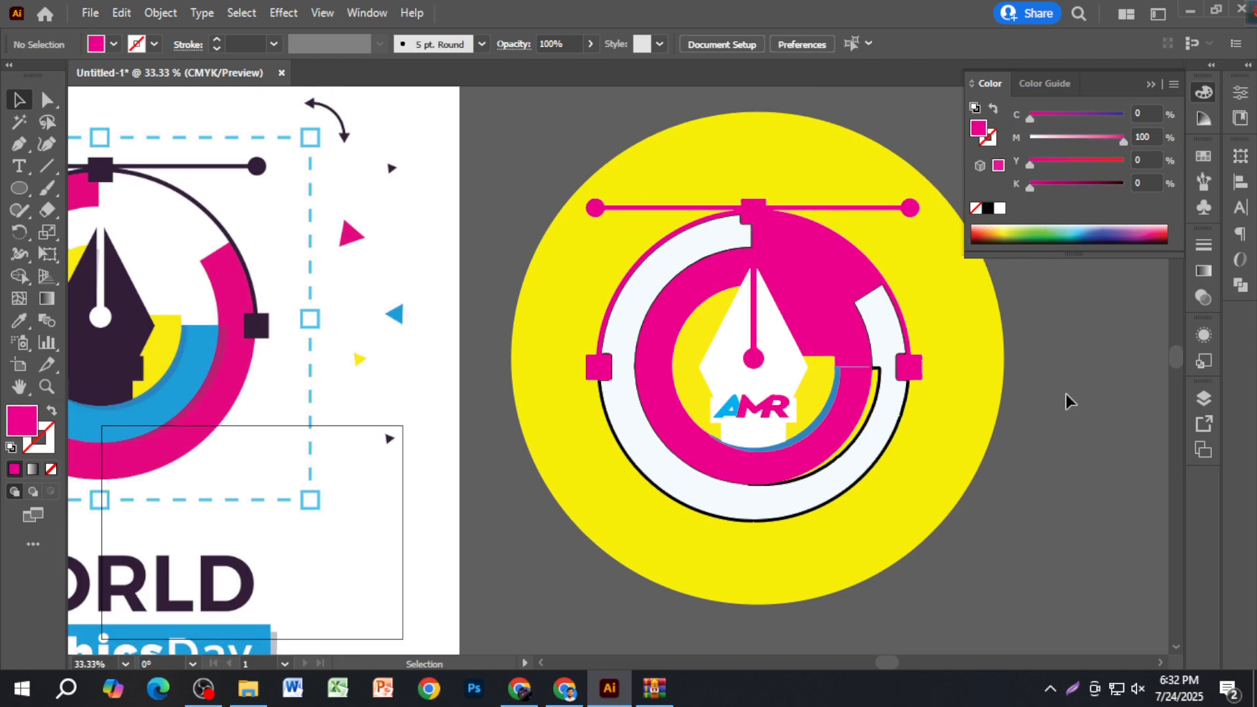
{"action": "scroll", "coordinate": [1037, 378], "scroll_direction": "down", "scroll_amount": 1}
{"action": "scroll", "coordinate": [1022, 386], "scroll_direction": "right", "scroll_amount": 1}
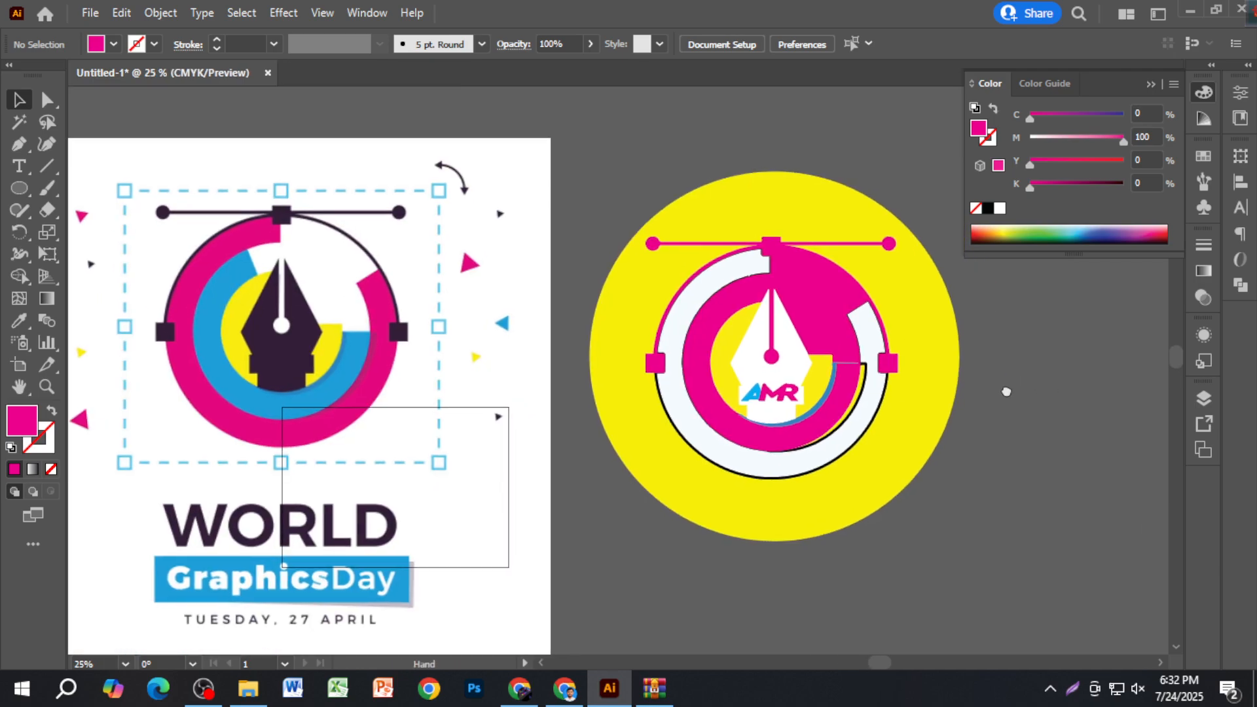
{"action": "scroll", "coordinate": [806, 415], "scroll_direction": "up", "scroll_amount": 2}
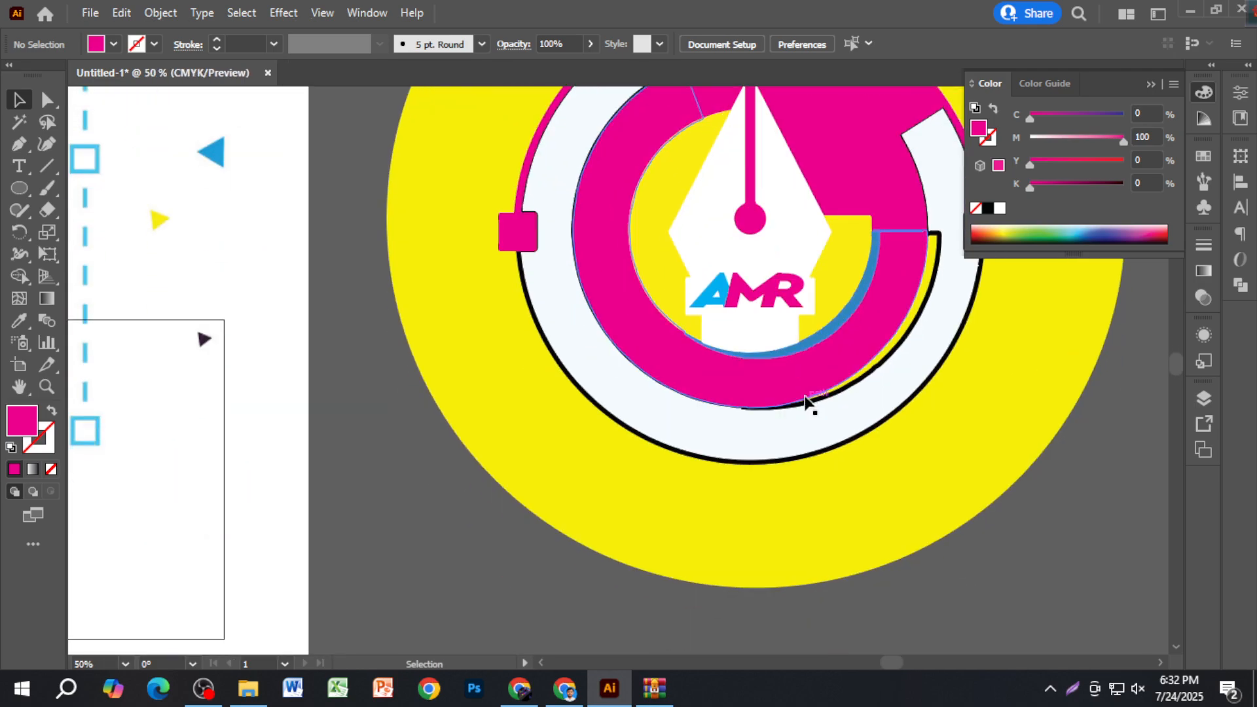
{"action": "left_click_drag", "start_coordinate": [776, 307], "coordinate": [808, 503]}
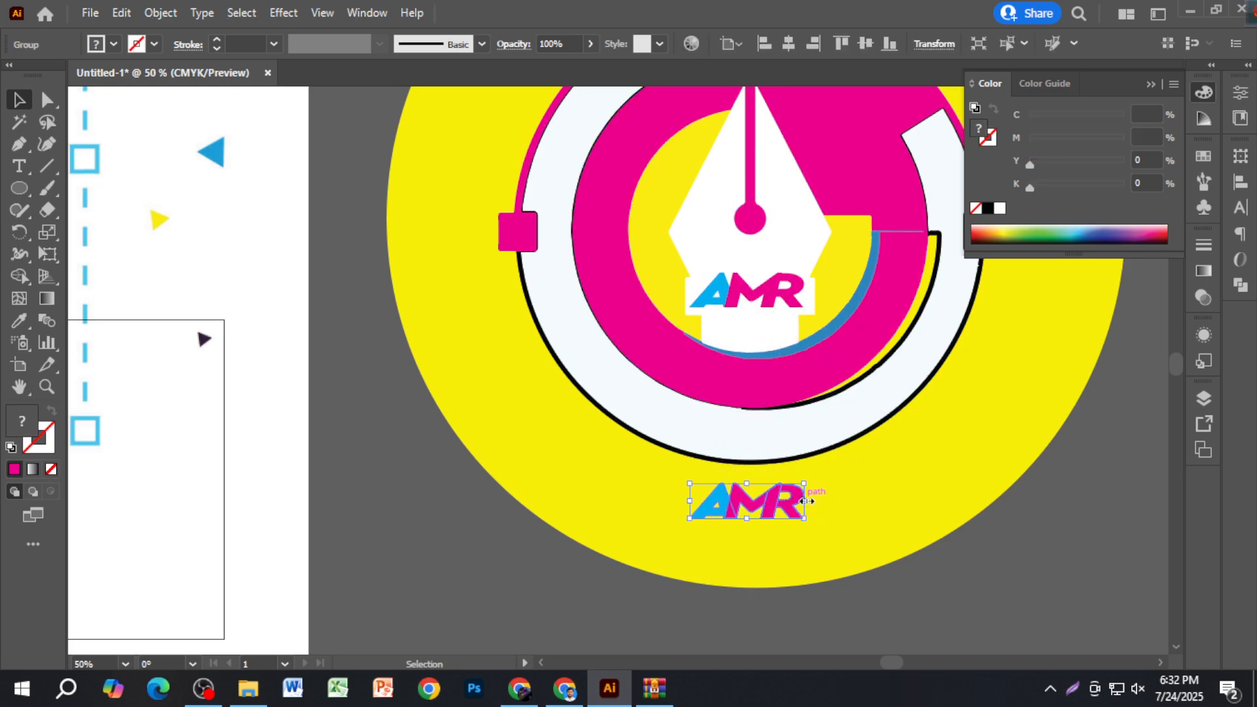
{"action": "key", "text": "Delete"}
Move the Bengali এ.এম.আর text from the first yellow sample logo to beneath the pen-nib emblem.
{"action": "scroll", "coordinate": [814, 505], "scroll_direction": "down", "scroll_amount": 5}
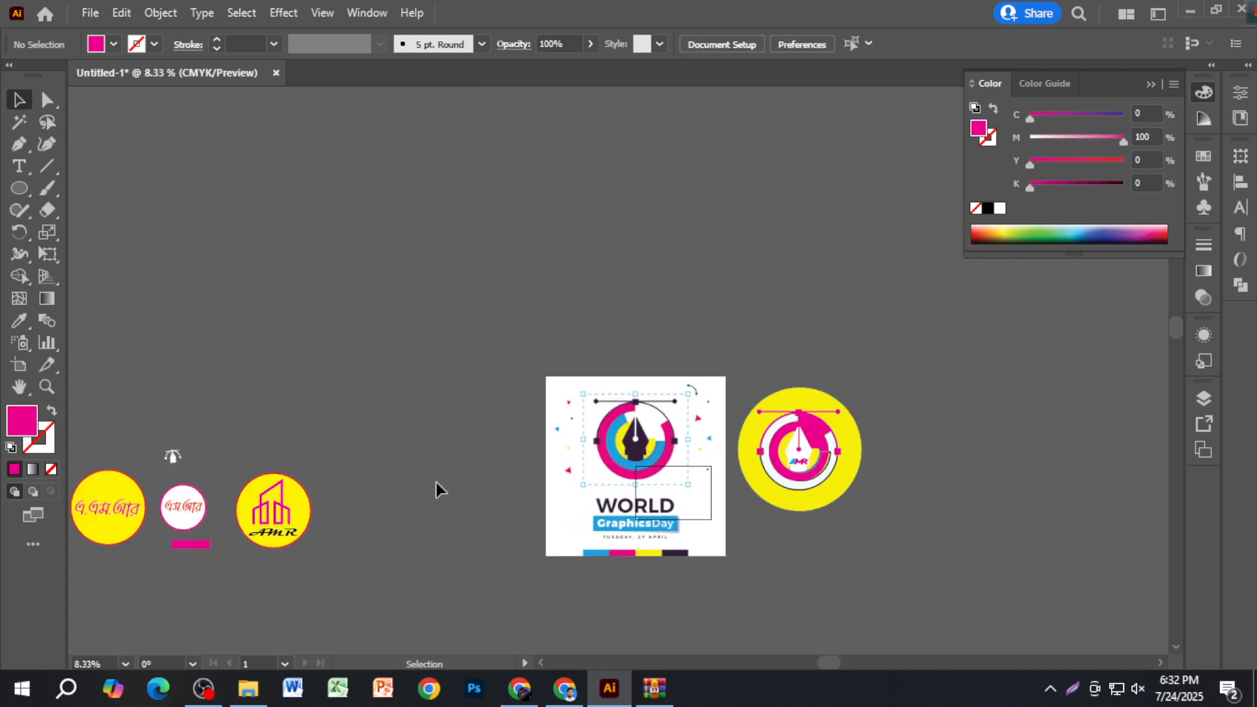
{"action": "left_click_drag", "start_coordinate": [137, 508], "coordinate": [845, 511]}
{"action": "scroll", "coordinate": [794, 507], "scroll_direction": "up", "scroll_amount": 4}
Append the word প্রেস to the Bengali text so it reads এ.এম.আর প্রেস.
{"action": "double_click", "coordinate": [845, 510]}
{"action": "left_click", "coordinate": [845, 511]}
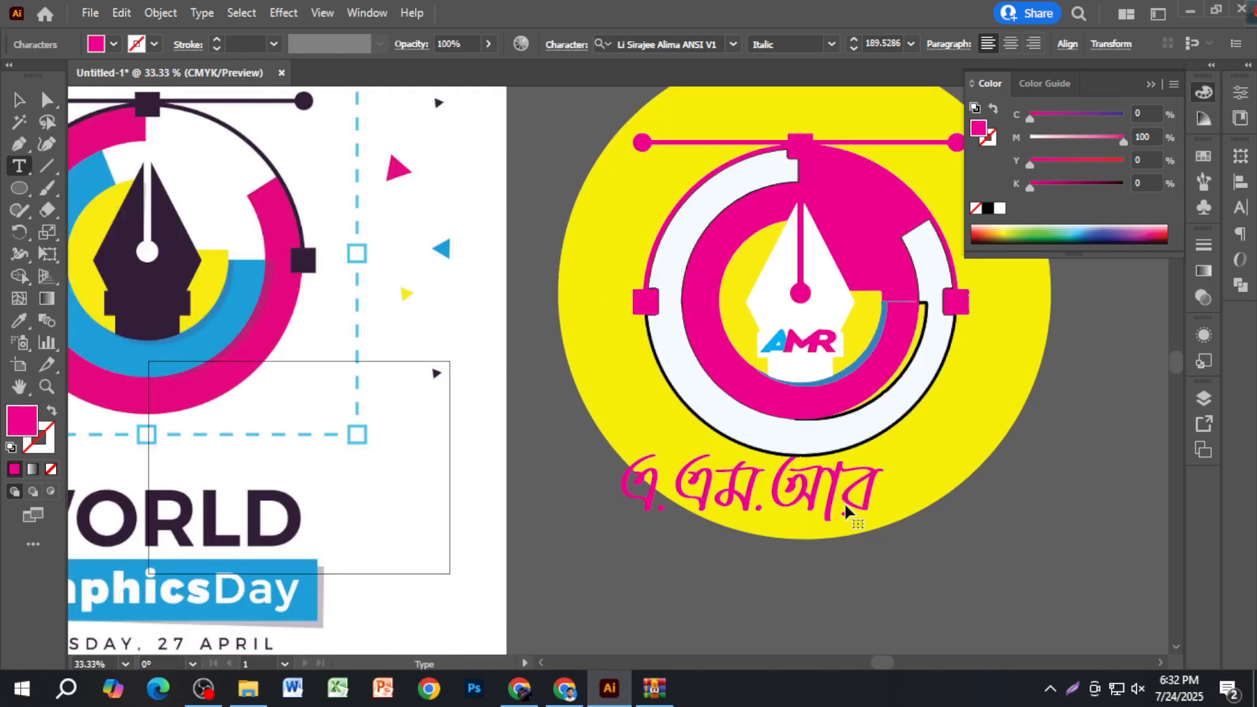
{"action": "type", "text": "প"}
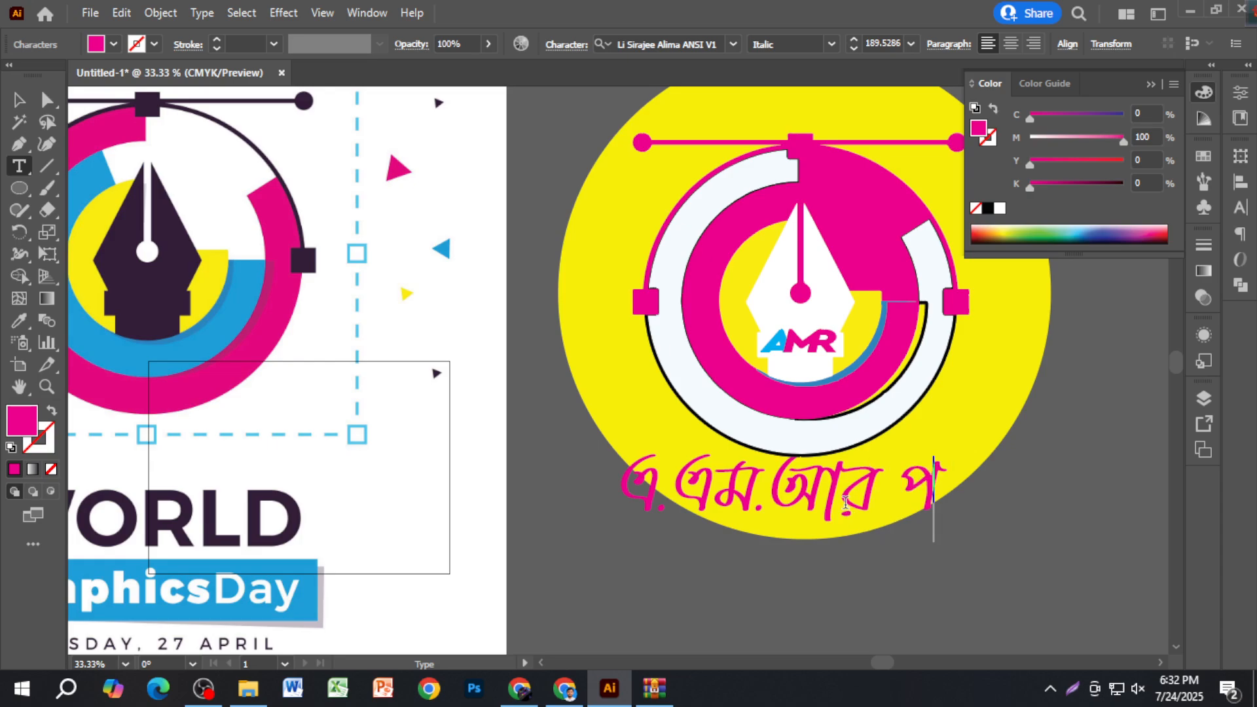
{"action": "key", "text": "BackSpace"}
{"action": "type", "text": "প্য্র"}
{"action": "key", "text": "BackSpace"}
{"action": "key", "text": "BackSpace"}
{"action": "key", "text": "BackSpace"}
{"action": "type", "text": "প্রেস"}
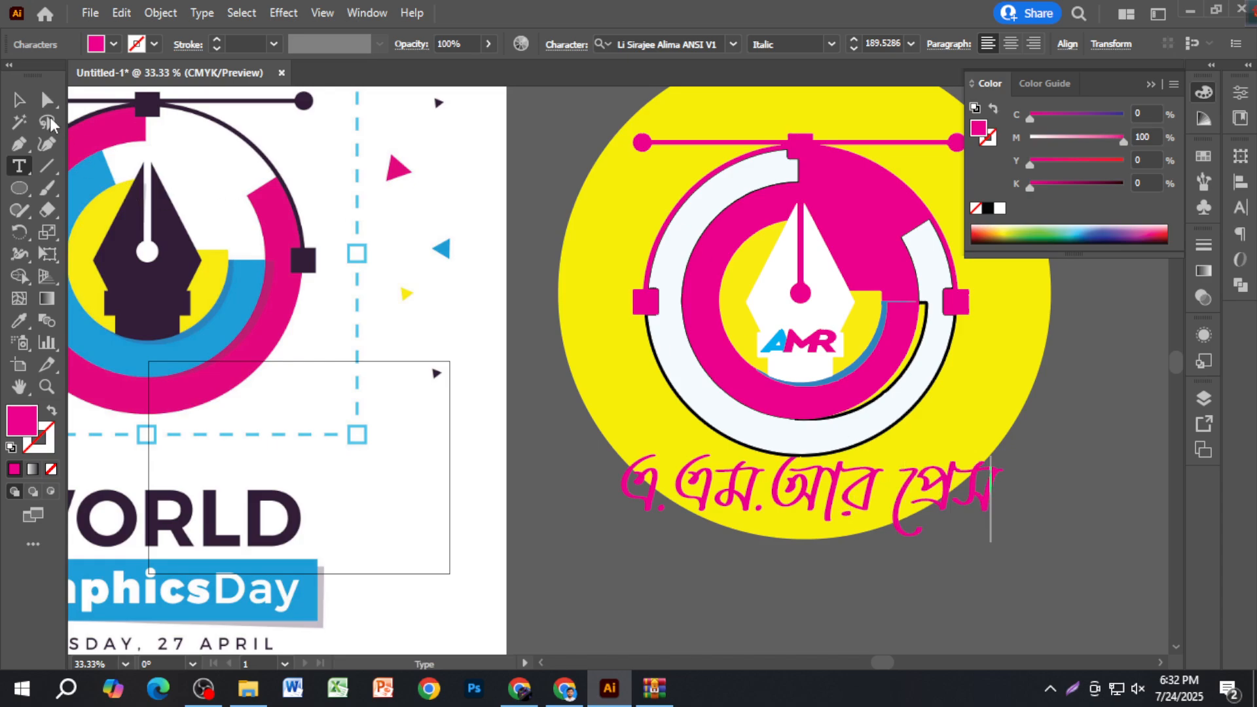
Scale down the এ.এম.আর প্রেস text and centre it beneath the emblem inside the yellow circle.
{"action": "key", "text": "Escape"}
{"action": "left_click_drag", "start_coordinate": [1008, 495], "coordinate": [881, 482]}
{"action": "left_click", "coordinate": [909, 499], "text": "shift"}
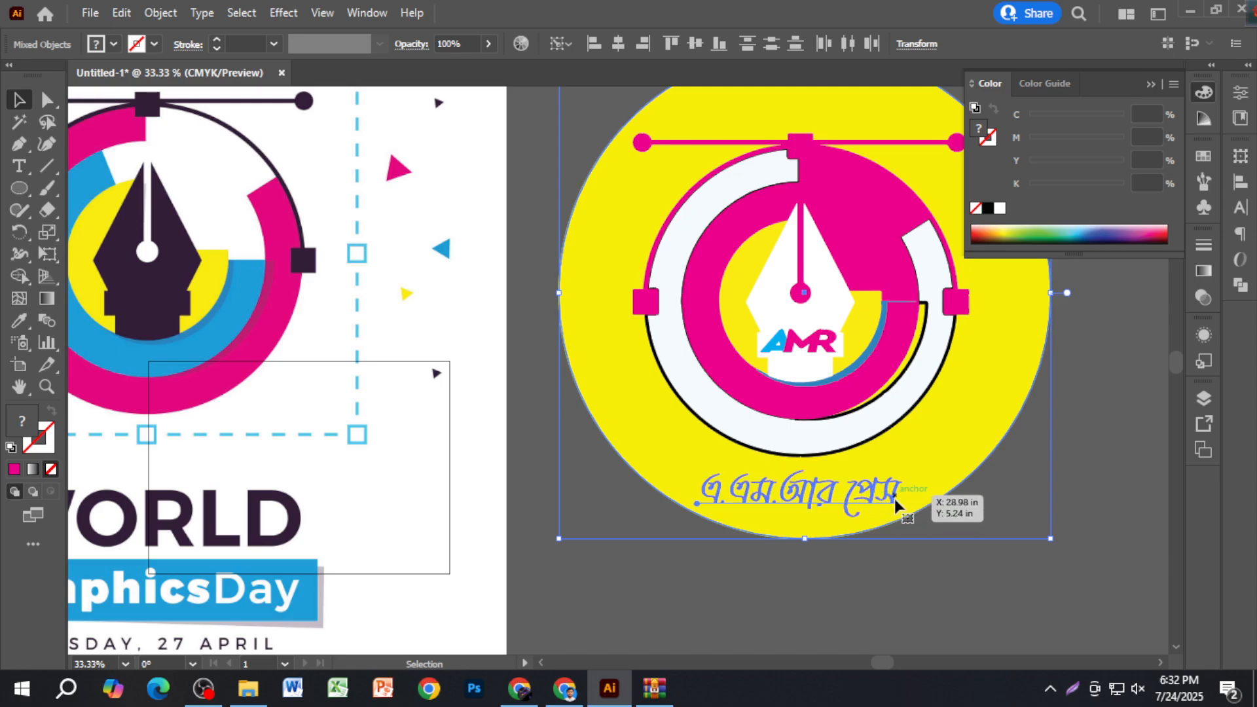
{"action": "left_click", "coordinate": [867, 526], "text": "shift"}
{"action": "left_click_drag", "start_coordinate": [903, 495], "coordinate": [917, 496]}
{"action": "left_click", "coordinate": [917, 540]}
Move the World Graphics Day poster and the complete yellow pen-nib logo apart, clear of the artboard.
{"action": "scroll", "coordinate": [917, 541], "scroll_direction": "down", "scroll_amount": 3}
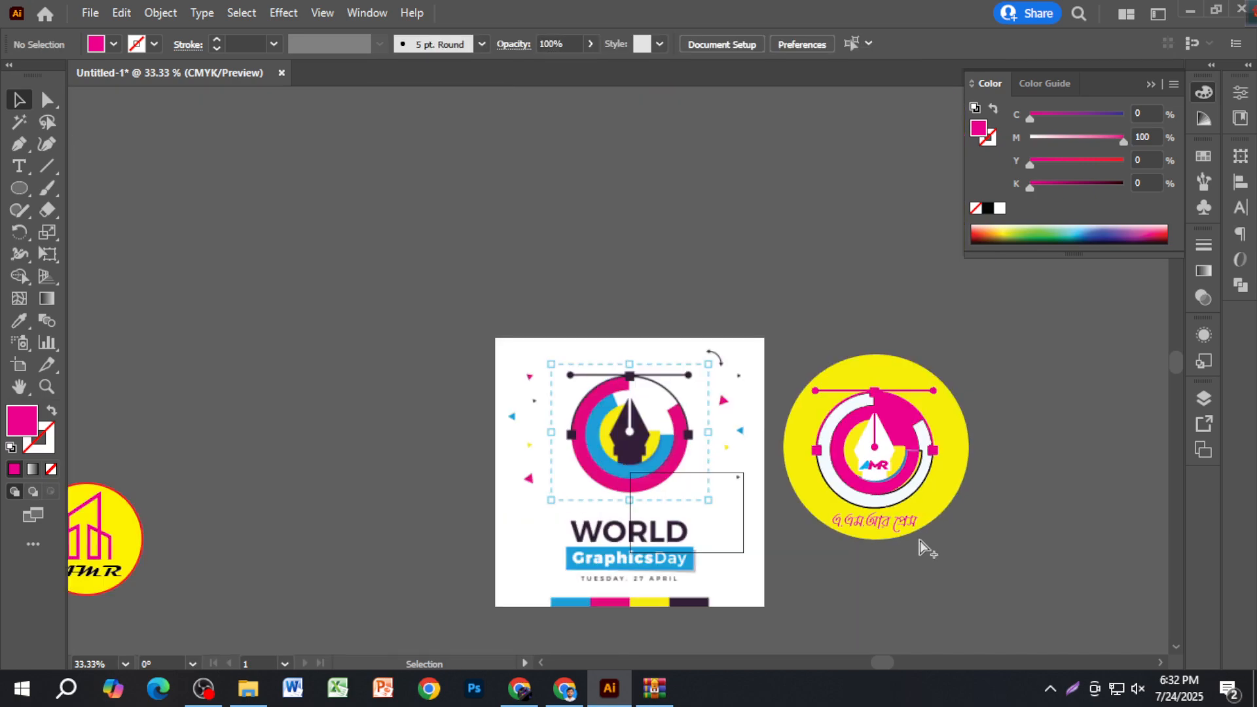
{"action": "left_click_drag", "start_coordinate": [660, 547], "coordinate": [495, 520]}
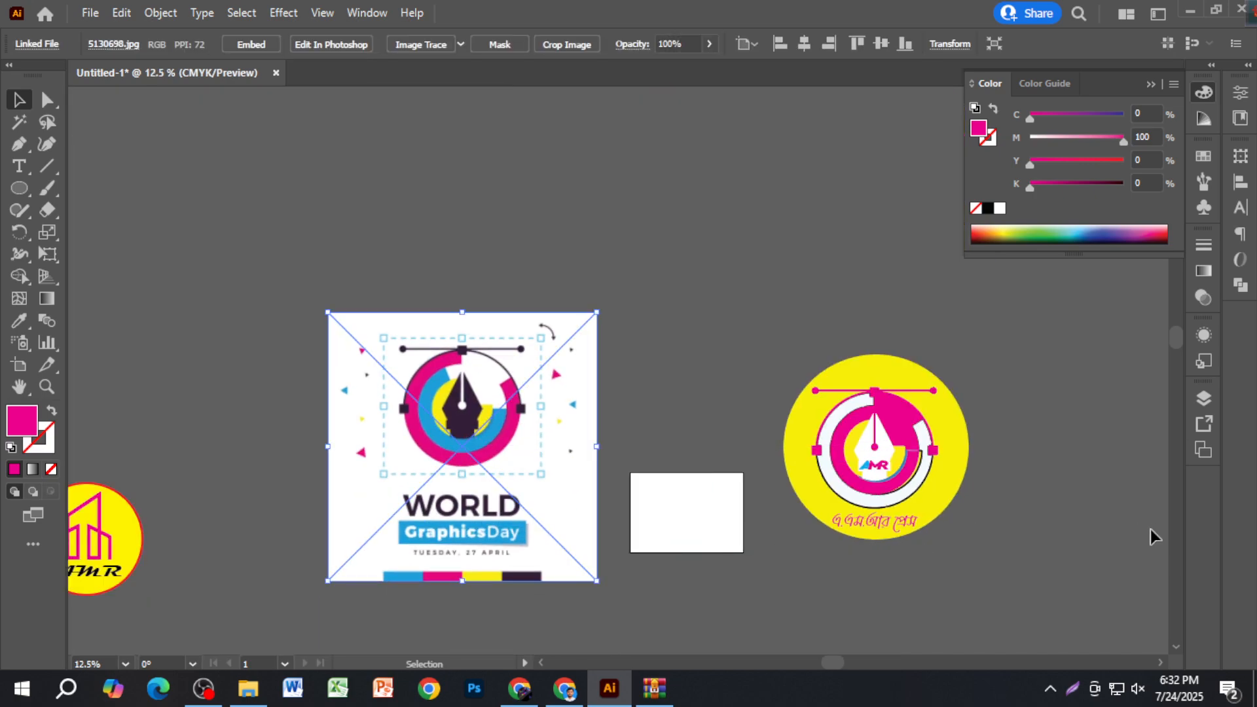
{"action": "scroll", "coordinate": [1087, 554], "scroll_direction": "up", "scroll_amount": 2}
{"action": "left_click_drag", "start_coordinate": [485, 135], "coordinate": [623, 486]}
{"action": "scroll", "coordinate": [878, 521], "scroll_direction": "down", "scroll_amount": 1}
{"action": "left_click_drag", "start_coordinate": [470, 420], "coordinate": [765, 436]}
{"action": "left_click", "coordinate": [899, 473]}
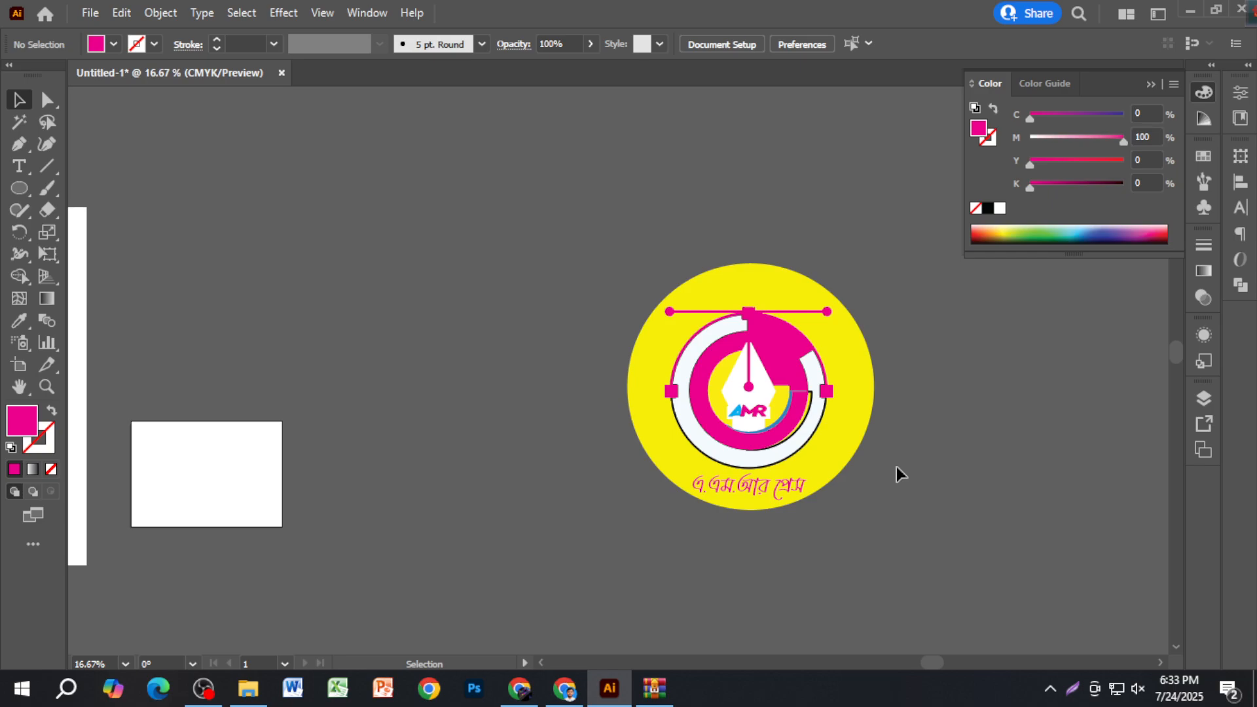
Move the World Graphics Day poster closer to the yellow pen-nib logo for a side-by-side comparison.
{"action": "scroll", "coordinate": [897, 466], "scroll_direction": "down", "scroll_amount": 3}
{"action": "left_click_drag", "start_coordinate": [508, 470], "coordinate": [647, 469]}
{"action": "scroll", "coordinate": [648, 451], "scroll_direction": "up", "scroll_amount": 2}
{"action": "left_click_drag", "start_coordinate": [780, 513], "coordinate": [533, 535]}
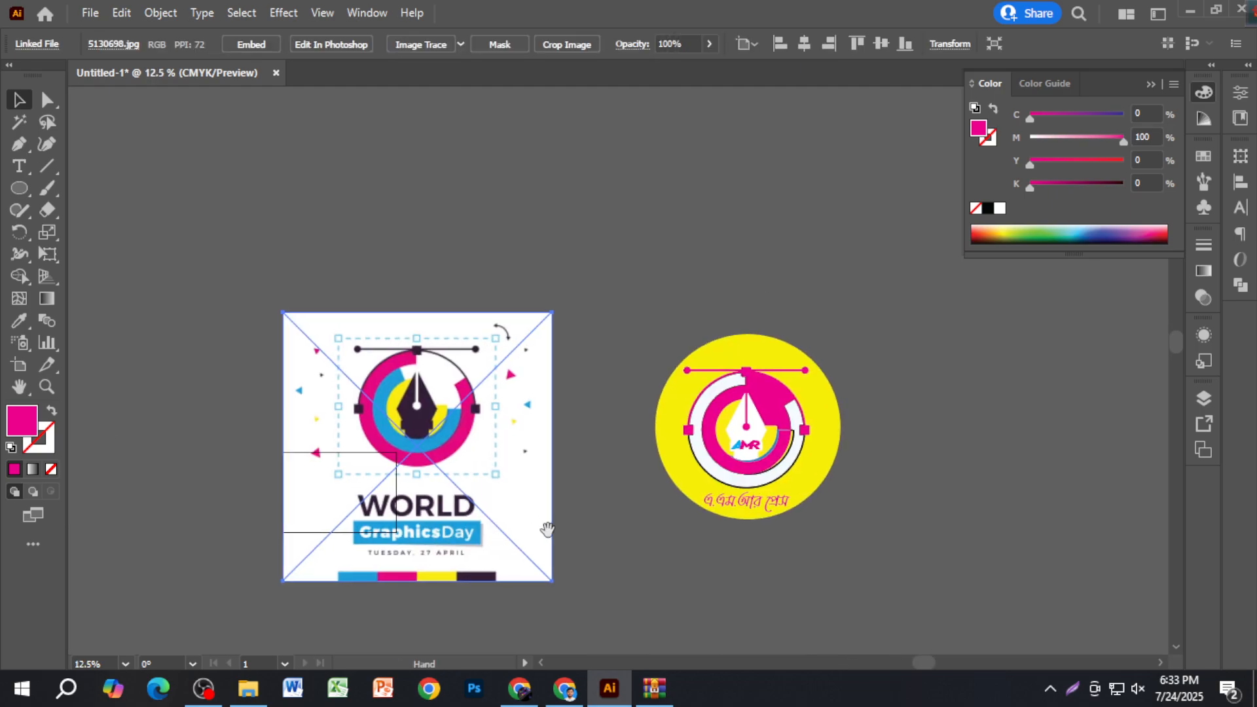
{"action": "scroll", "coordinate": [519, 532], "scroll_direction": "up", "scroll_amount": 1}
{"action": "scroll", "coordinate": [519, 532], "scroll_direction": "down", "scroll_amount": 1}
{"action": "scroll", "coordinate": [522, 539], "scroll_direction": "down", "scroll_amount": 2}
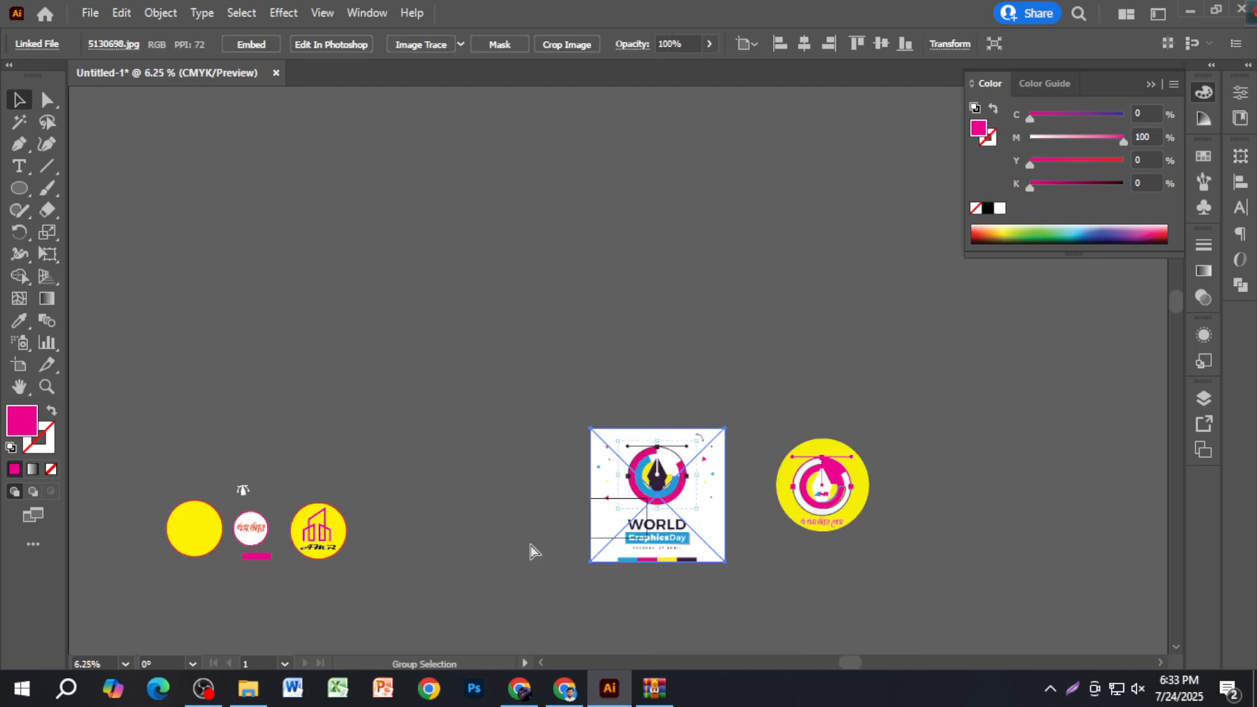
Switch to Chrome and browse the Freepik graphic designer logo results for pen-nib and designer logo references.
{"action": "left_click", "coordinate": [528, 688]}
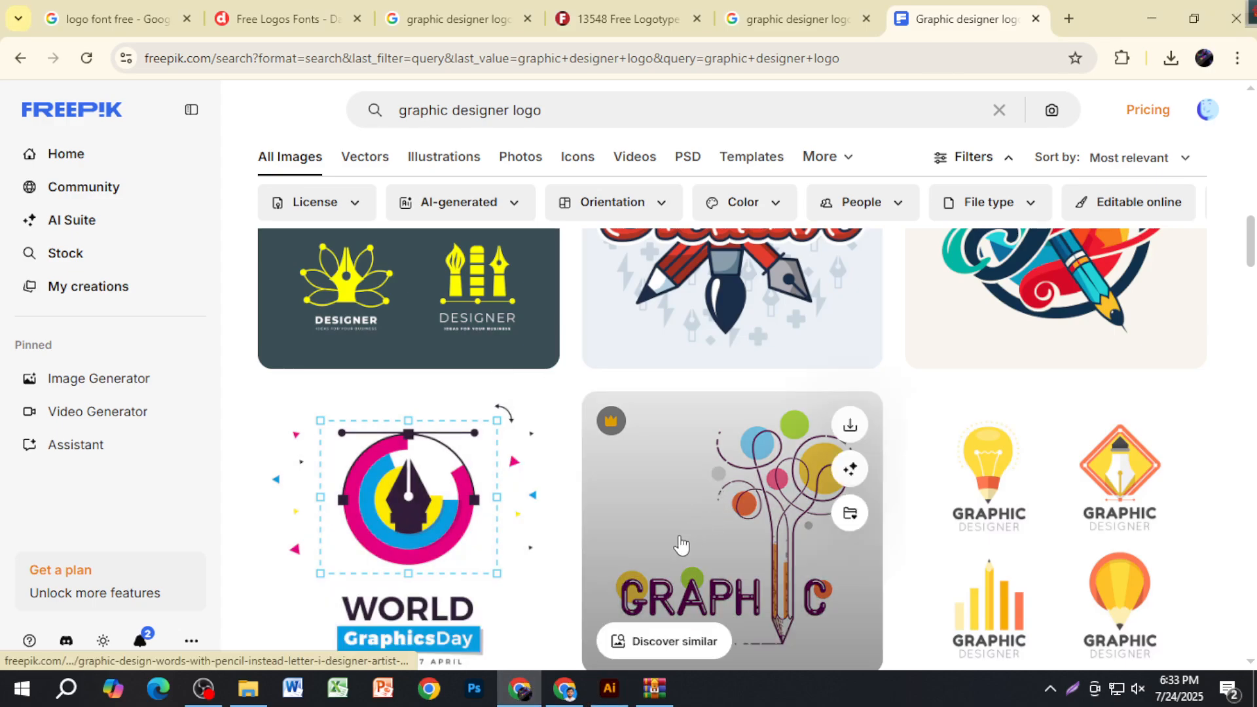
{"action": "key", "text": "alt+Tab"}
{"action": "scroll", "coordinate": [826, 501], "scroll_direction": "up", "scroll_amount": 3}
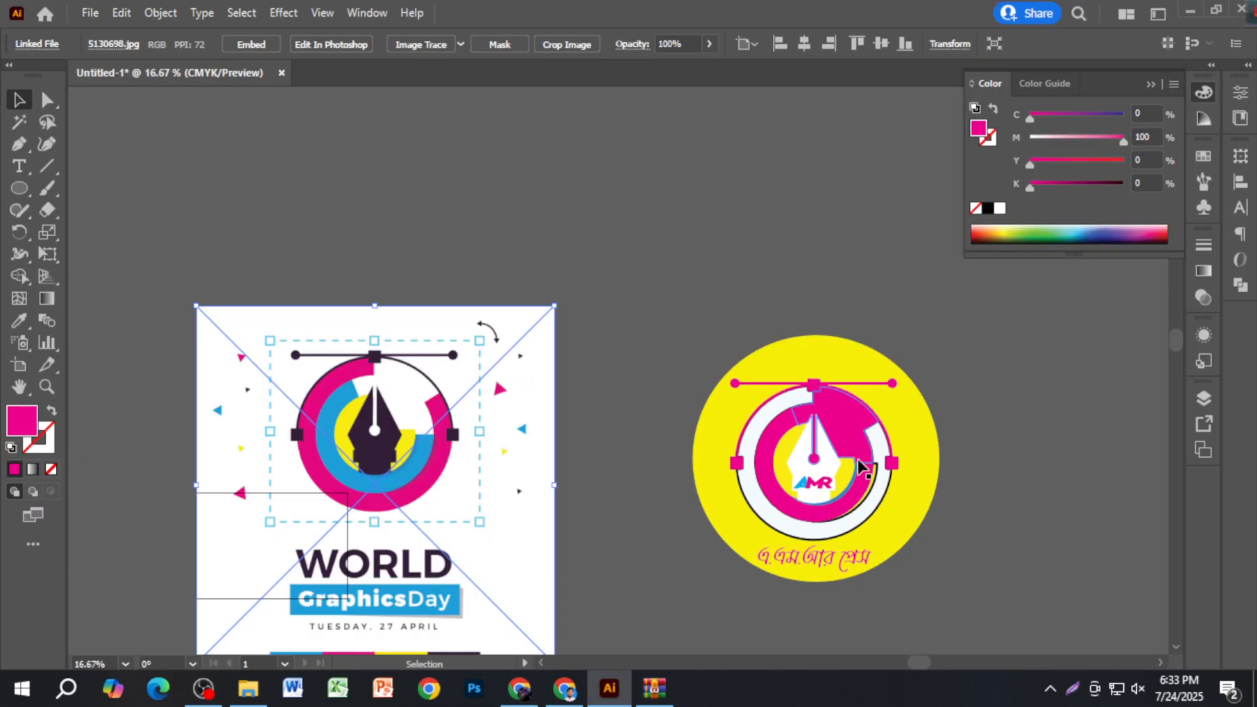
{"action": "key", "text": "alt+Tab"}
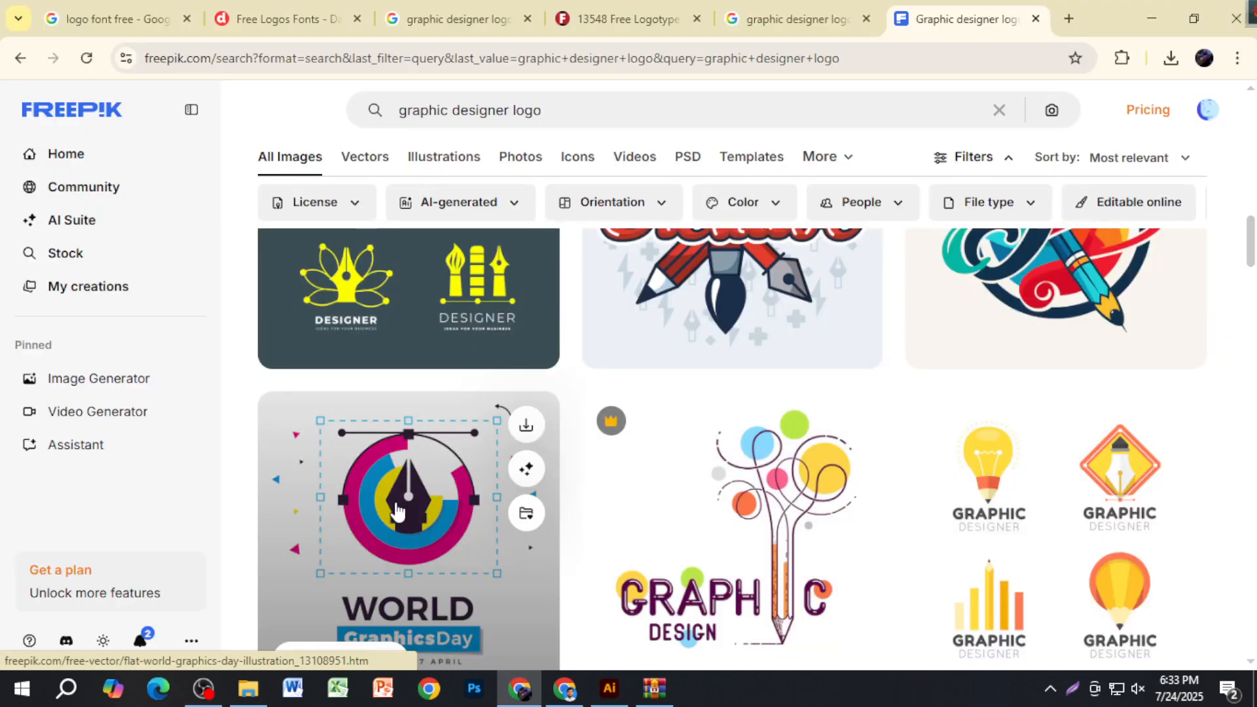
{"action": "scroll", "coordinate": [396, 512], "scroll_direction": "down", "scroll_amount": 15}
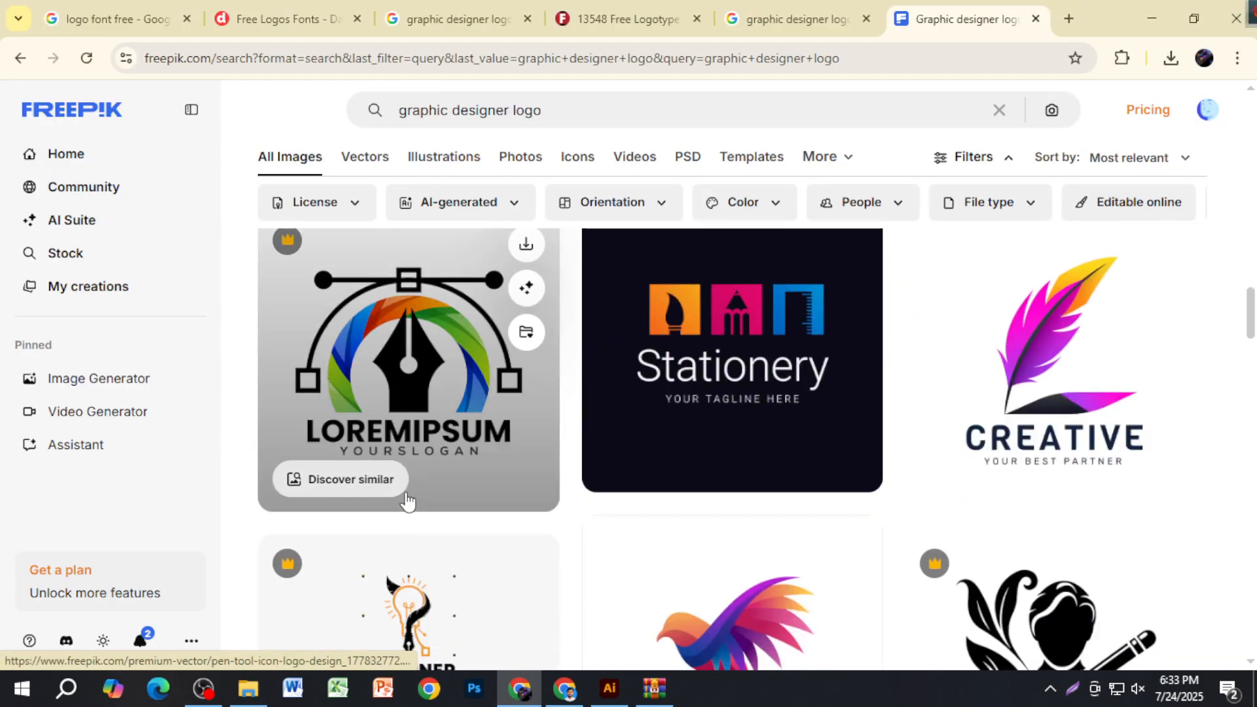
{"action": "scroll", "coordinate": [433, 422], "scroll_direction": "down", "scroll_amount": 10}
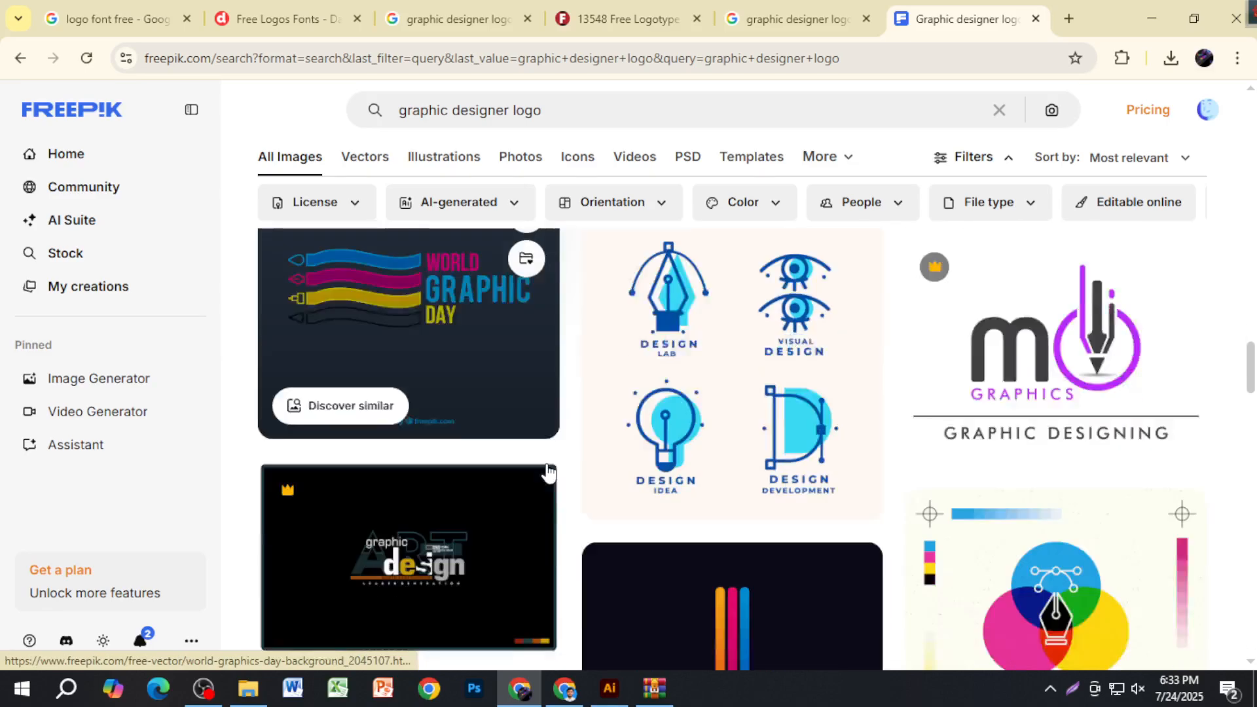
{"action": "scroll", "coordinate": [516, 470], "scroll_direction": "up", "scroll_amount": 6}
{"action": "scroll", "coordinate": [850, 553], "scroll_direction": "down", "scroll_amount": 10}
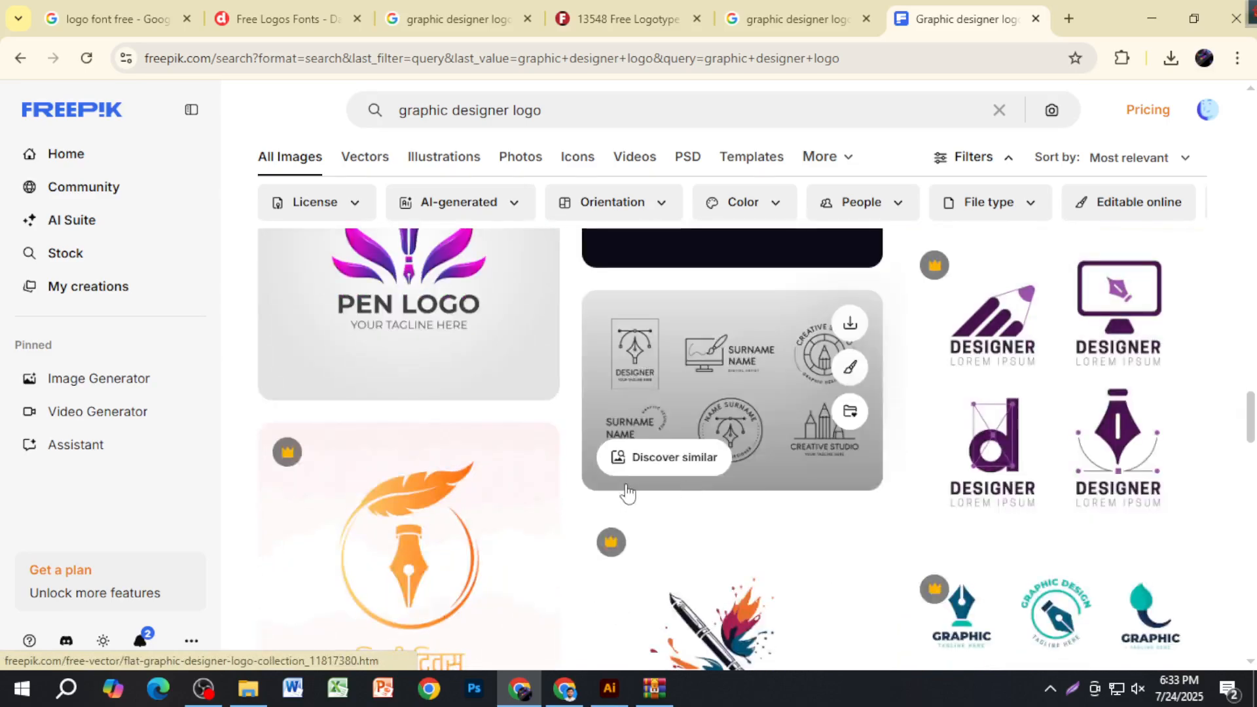
Switch back to Illustrator and compare the yellow pen-nib logo with the World Graphics Day poster beside it.
{"action": "key", "text": "alt+Tab"}
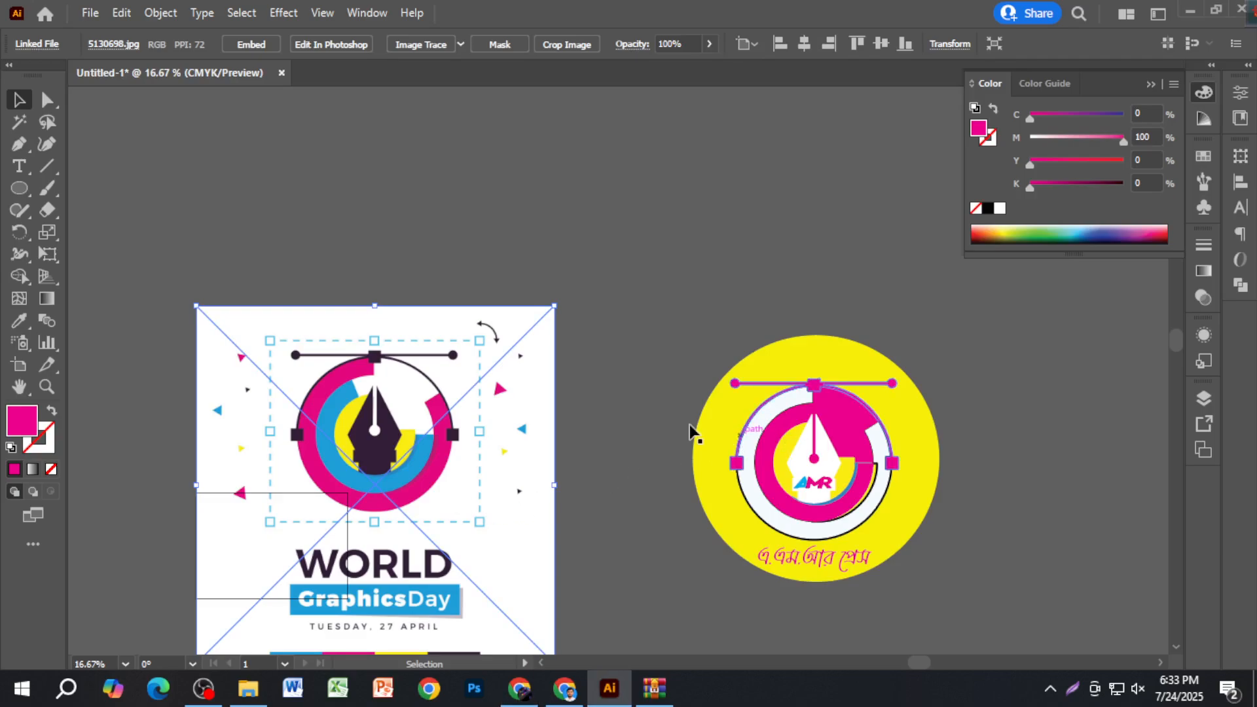
{"action": "scroll", "coordinate": [638, 383], "scroll_direction": "down", "scroll_amount": 1}
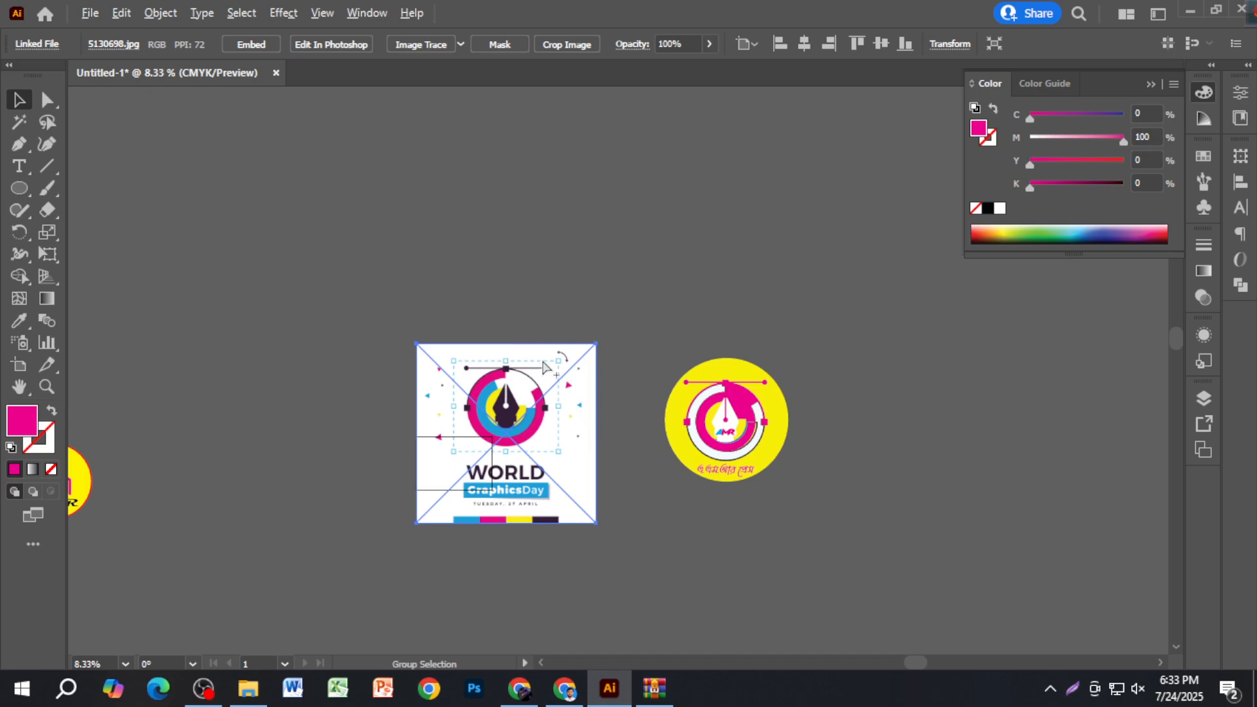
{"action": "scroll", "coordinate": [566, 420], "scroll_direction": "up", "scroll_amount": 1}
{"action": "scroll", "coordinate": [660, 547], "scroll_direction": "up", "scroll_amount": 1}
{"action": "left_click_drag", "start_coordinate": [655, 552], "coordinate": [508, 524]}
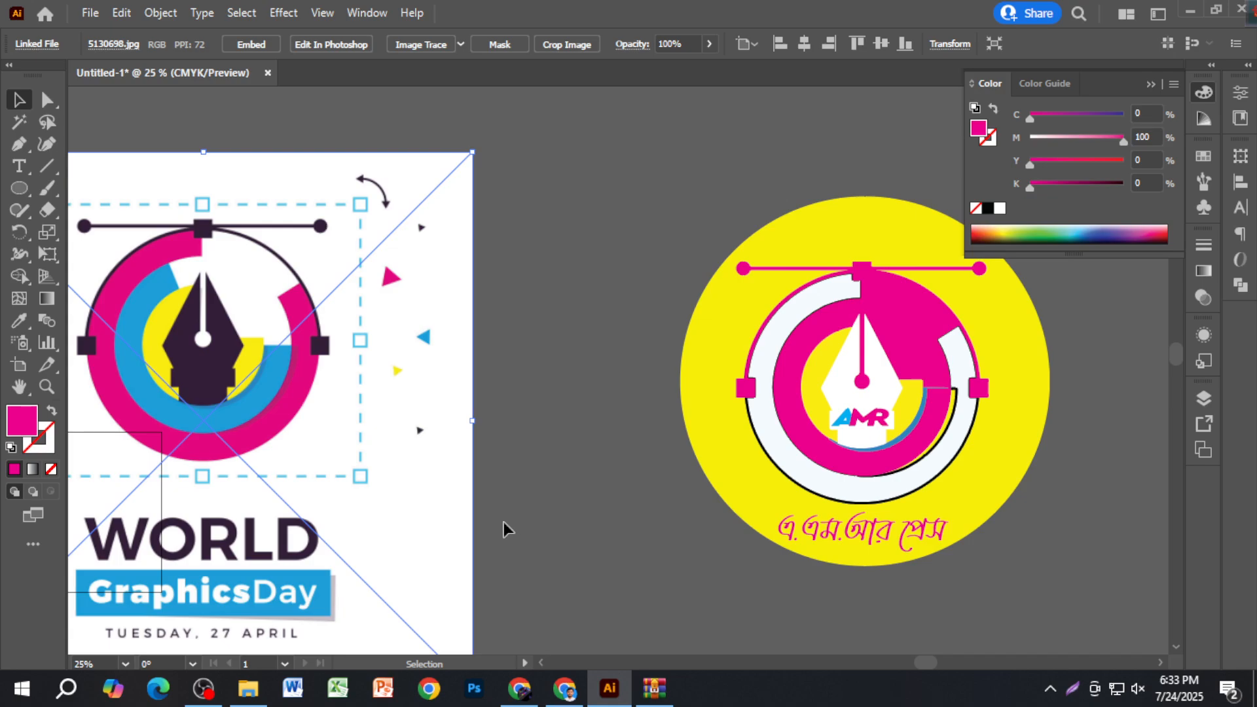
{"action": "scroll", "coordinate": [505, 521], "scroll_direction": "down", "scroll_amount": 1}
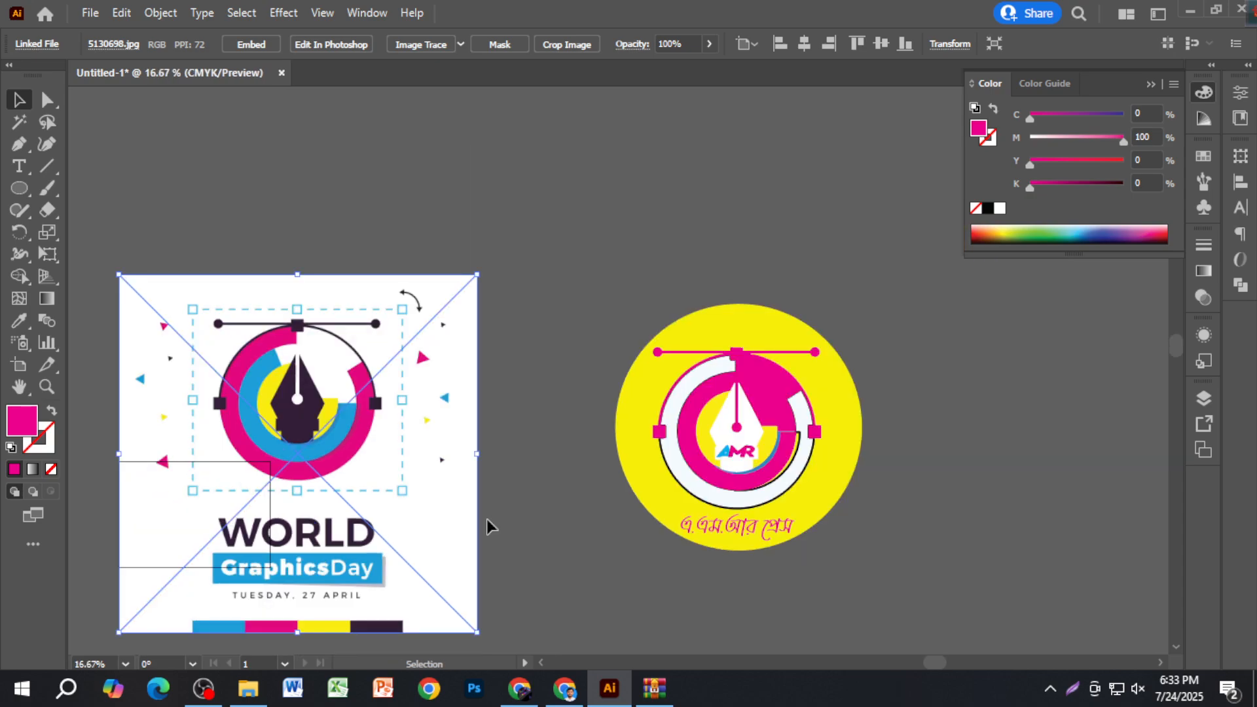
{"action": "left_click_drag", "start_coordinate": [469, 532], "coordinate": [502, 496]}
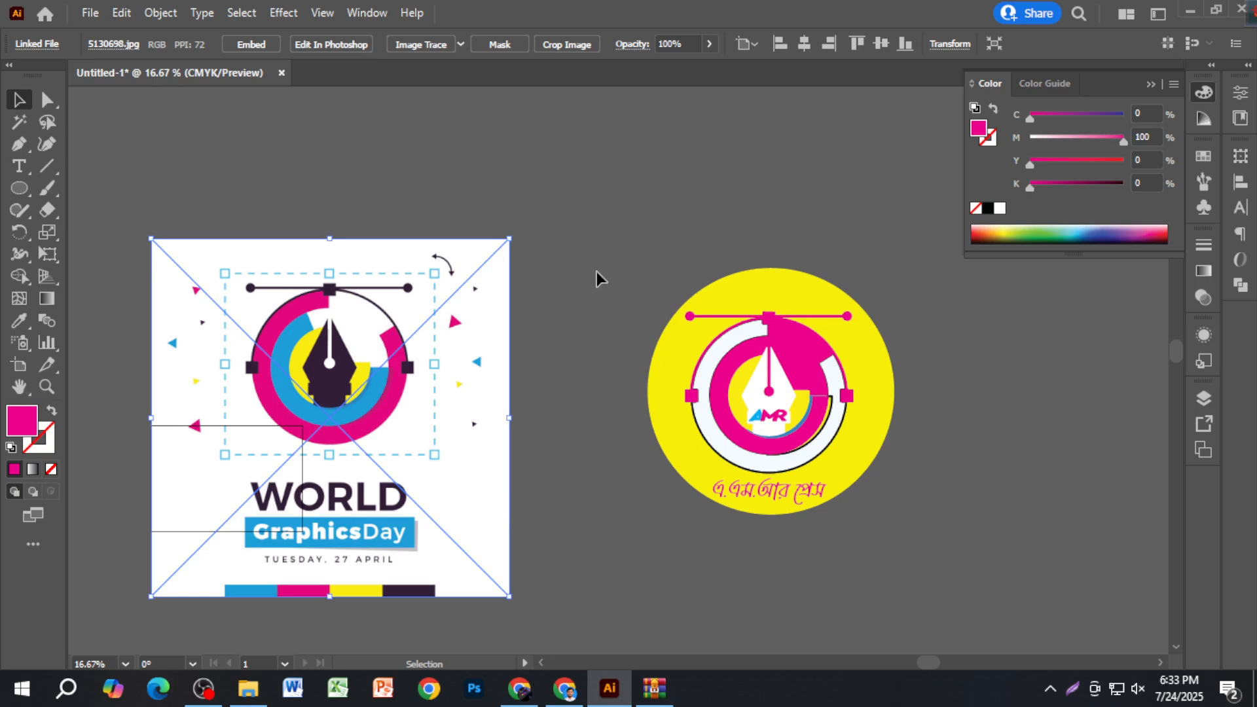
Deselect the poster and examine the yellow logo's AMR emblem and এ.এম.আর প্রেস text up close and alongside the other designs.
{"action": "left_click", "coordinate": [936, 539]}
{"action": "scroll", "coordinate": [779, 524], "scroll_direction": "up", "scroll_amount": 1}
{"action": "scroll", "coordinate": [803, 539], "scroll_direction": "up", "scroll_amount": 2}
{"action": "scroll", "coordinate": [805, 540], "scroll_direction": "down", "scroll_amount": 3}
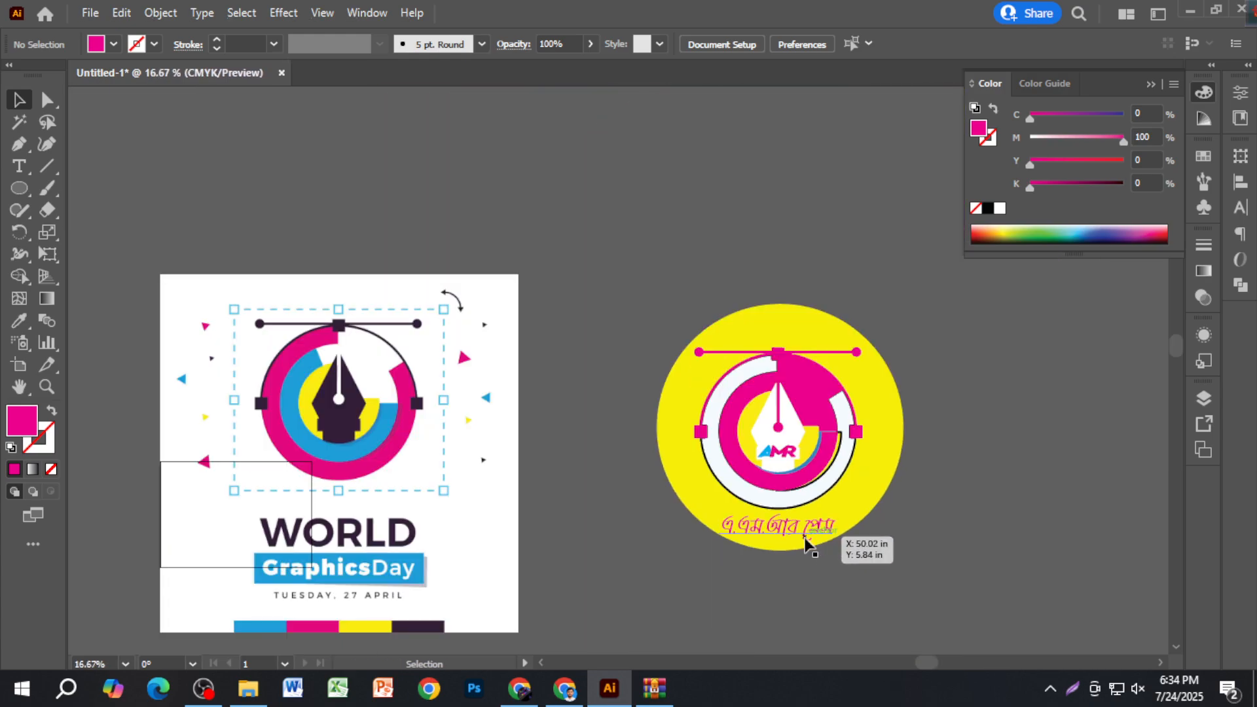
{"action": "scroll", "coordinate": [806, 541], "scroll_direction": "up", "scroll_amount": 1}
{"action": "scroll", "coordinate": [807, 543], "scroll_direction": "up", "scroll_amount": 1}
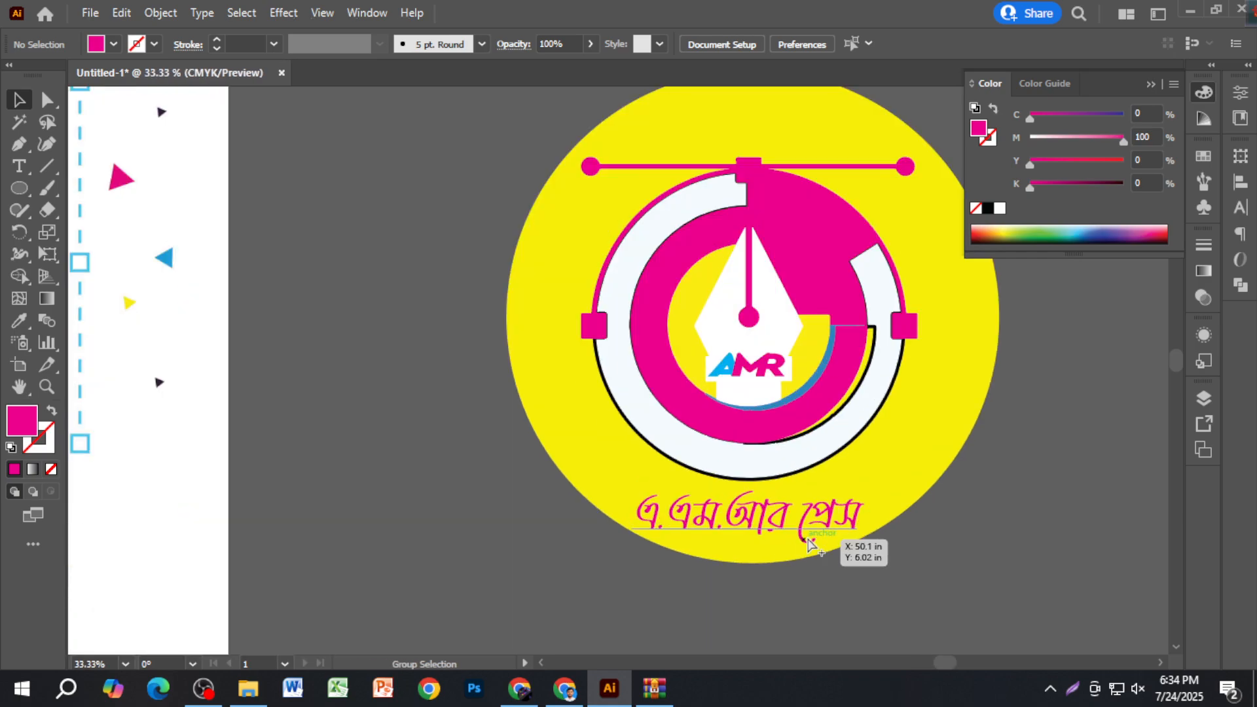
{"action": "scroll", "coordinate": [809, 545], "scroll_direction": "down", "scroll_amount": 3}
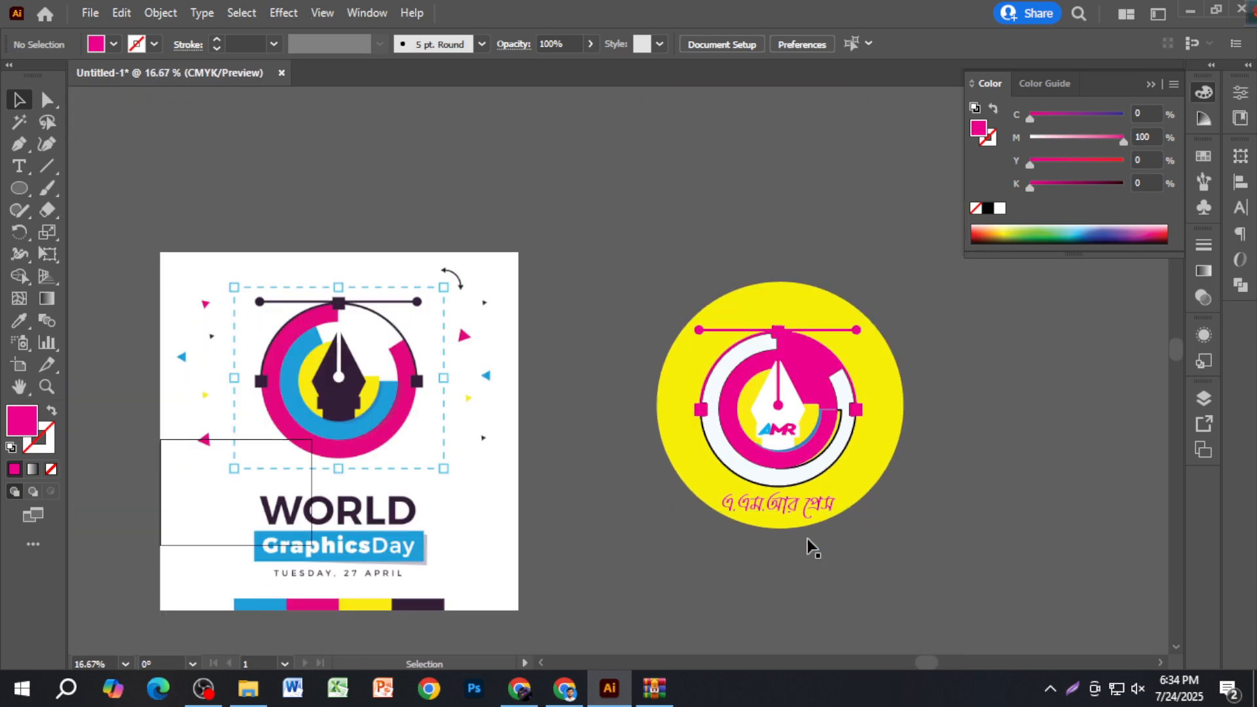
{"action": "scroll", "coordinate": [807, 543], "scroll_direction": "down", "scroll_amount": 2}
{"action": "scroll", "coordinate": [806, 544], "scroll_direction": "down", "scroll_amount": 3}
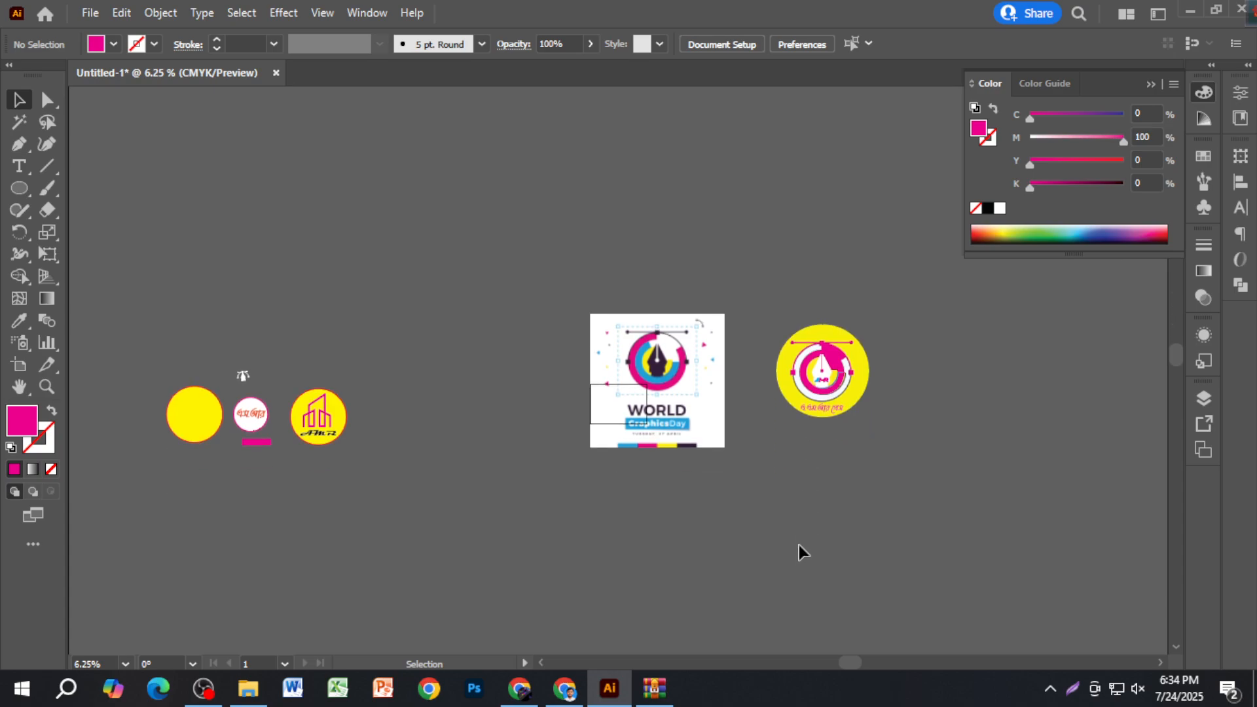